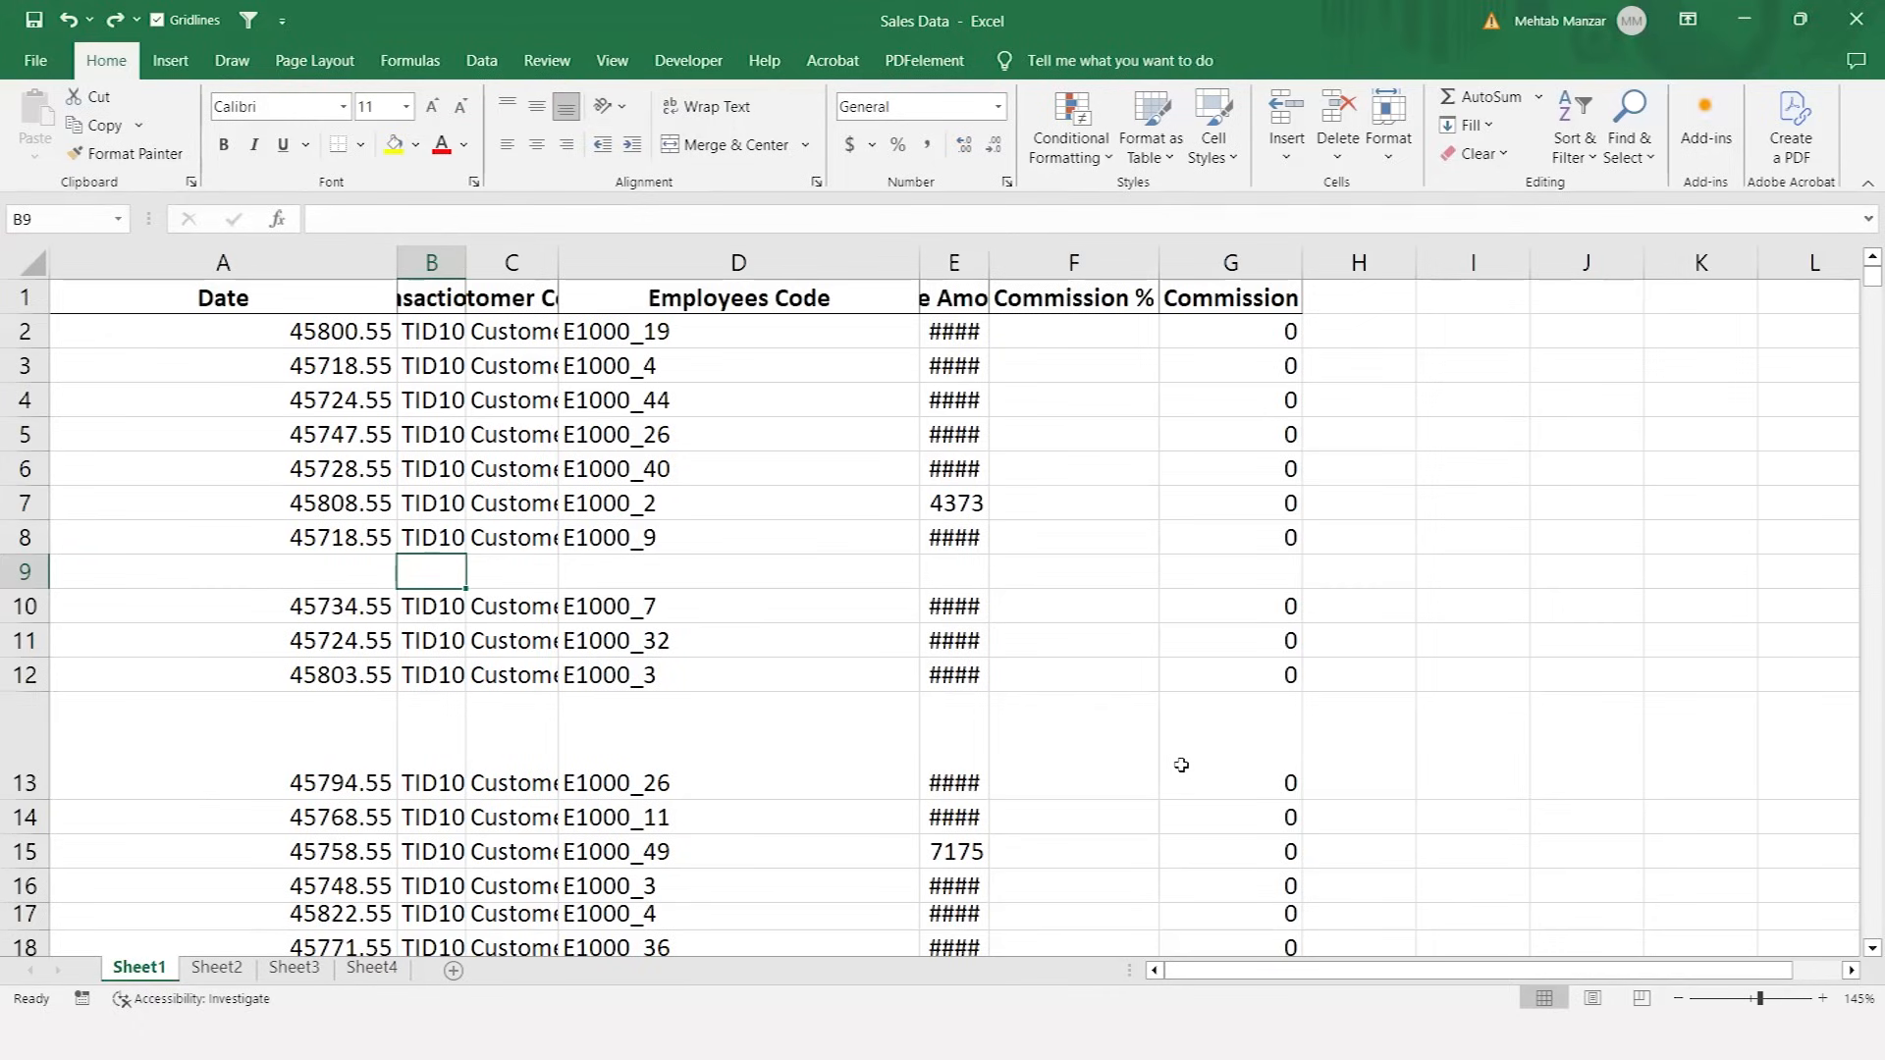
# - Examine the sales table on Sheet1, checking its column widths, row heights and the rows around row 9
pyautogui.click(832, 723)
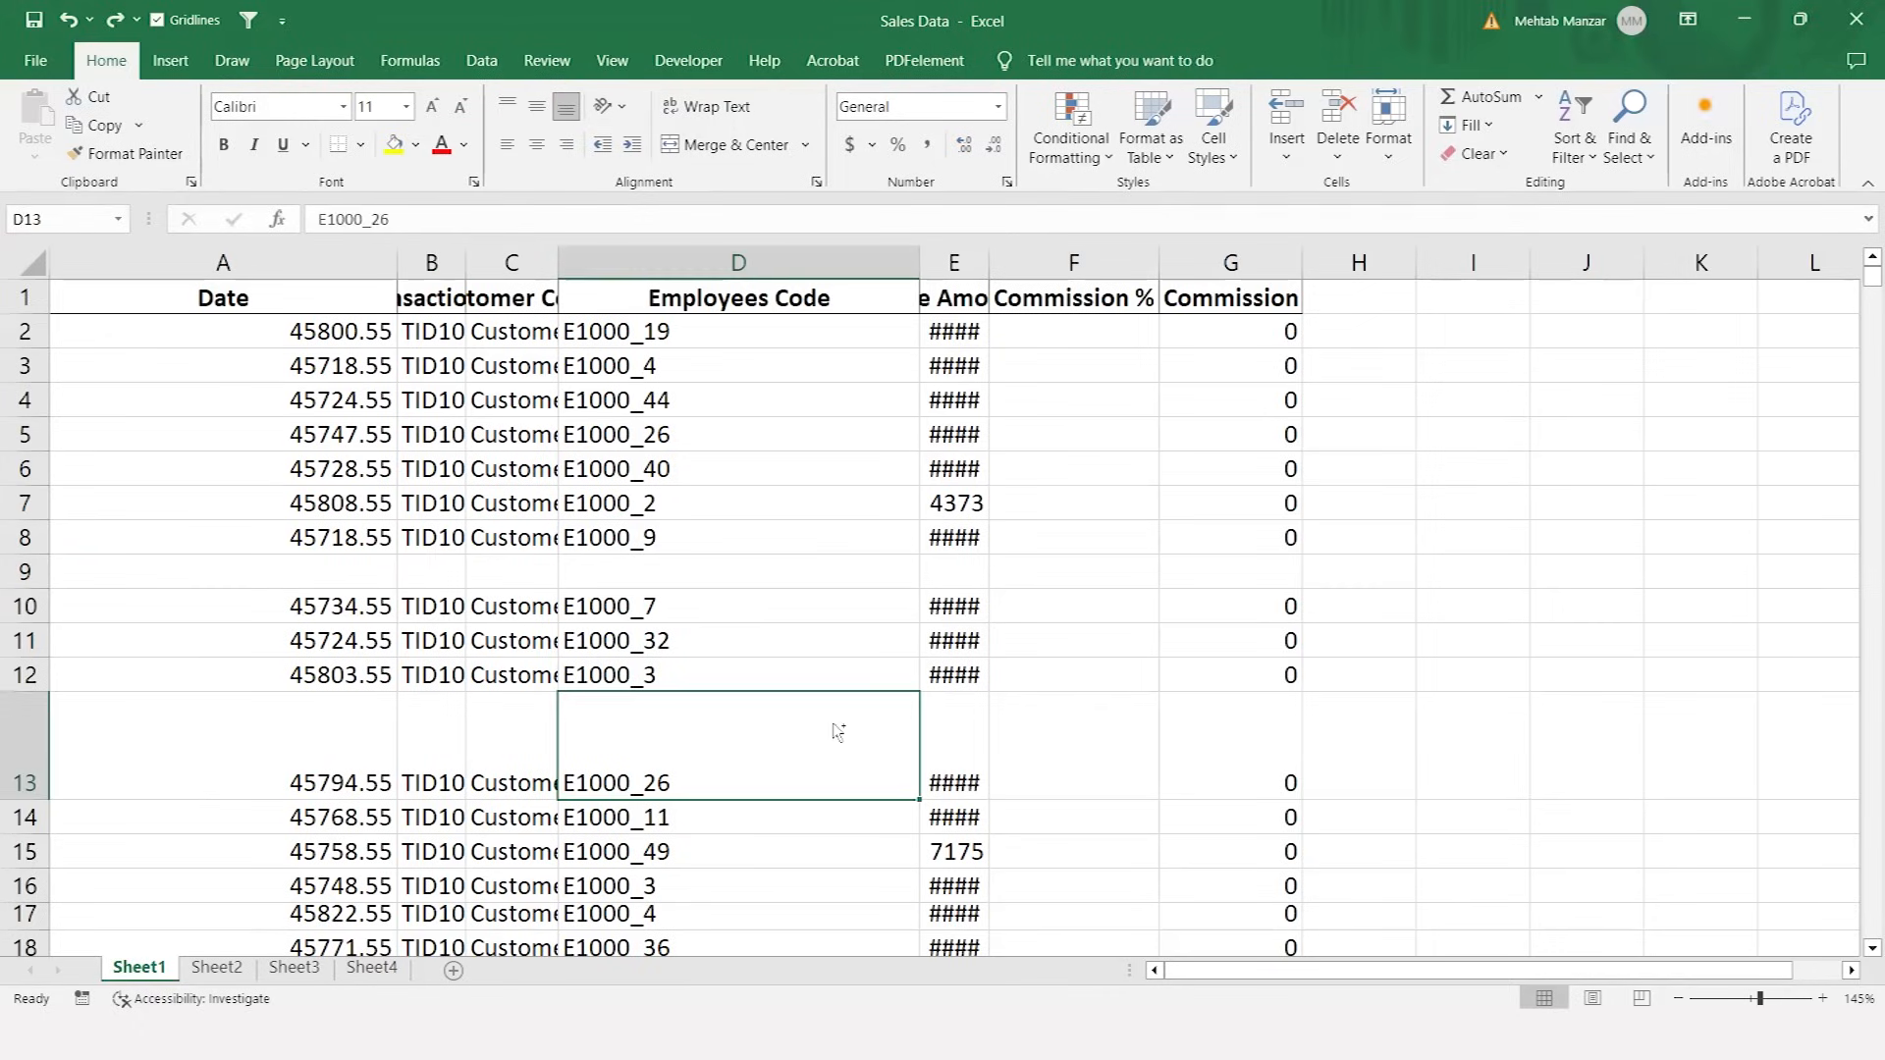
pyautogui.scroll(1, 832, 724)
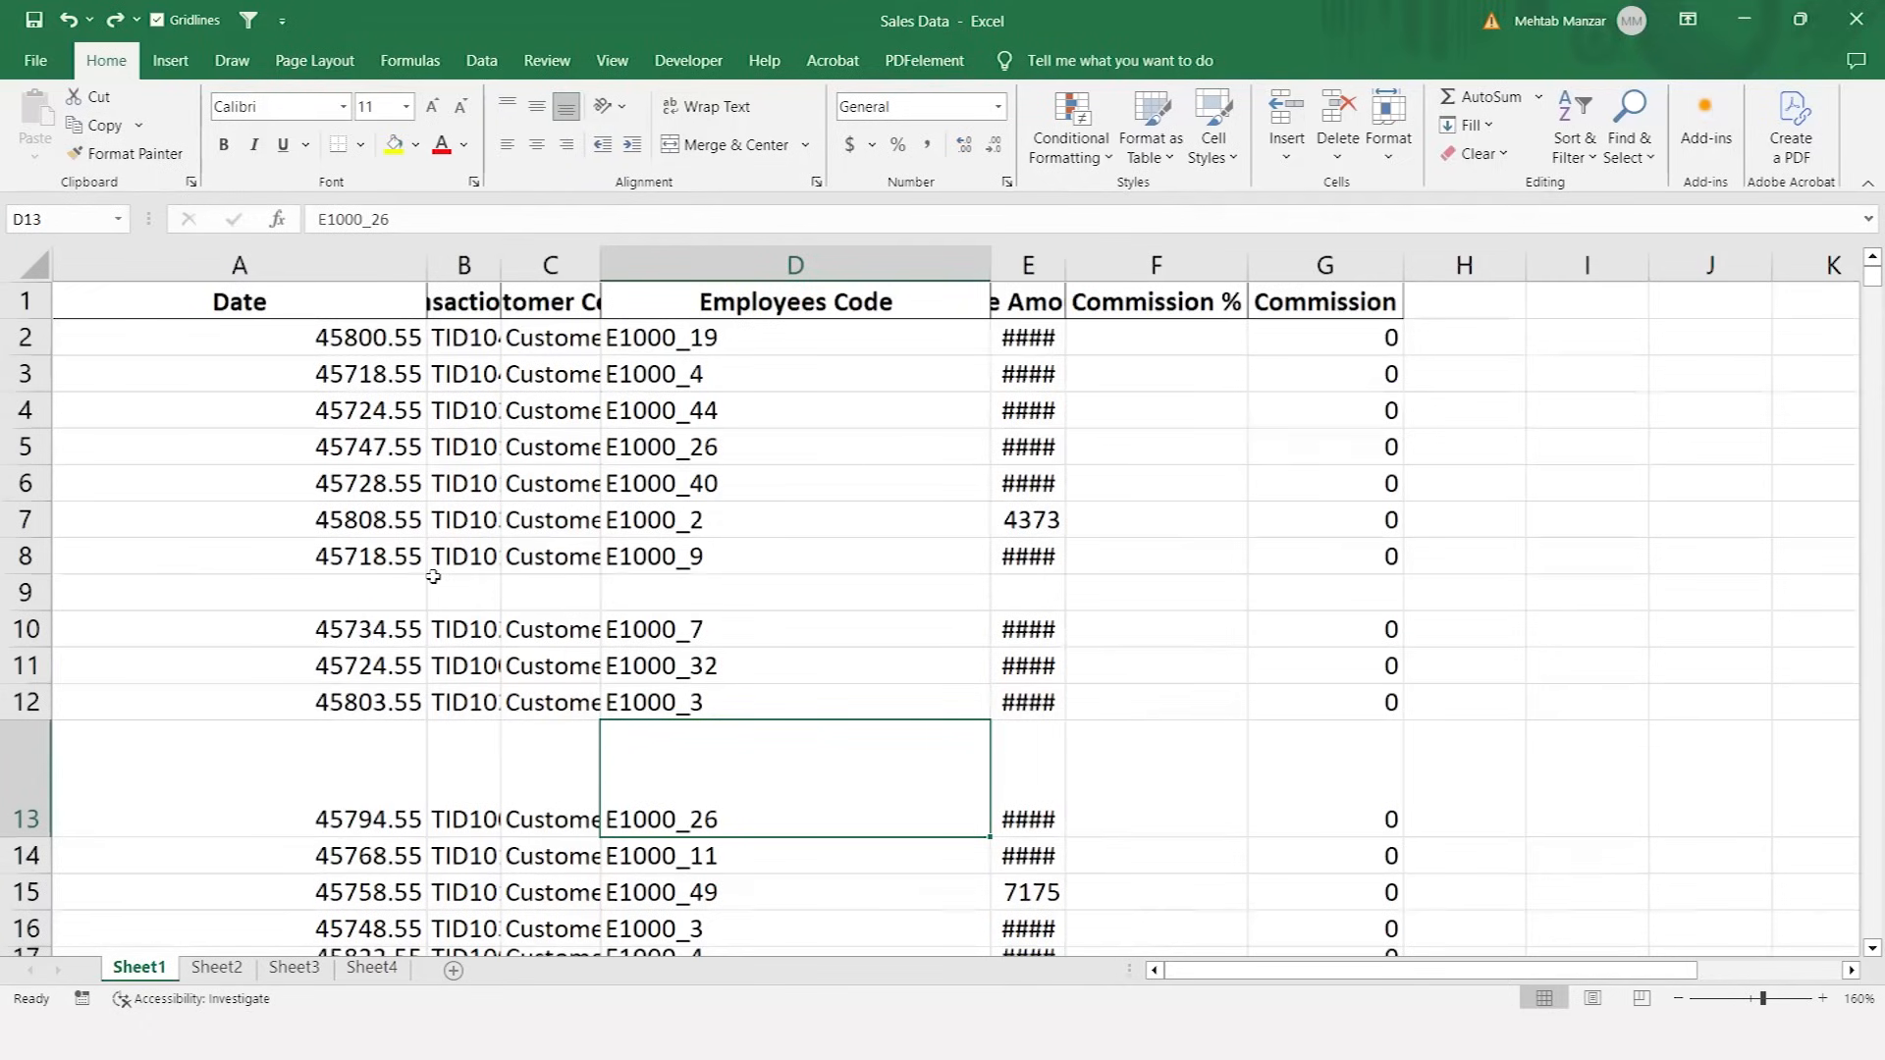
pyautogui.scroll(1, 433, 577)
pyautogui.click(434, 579)
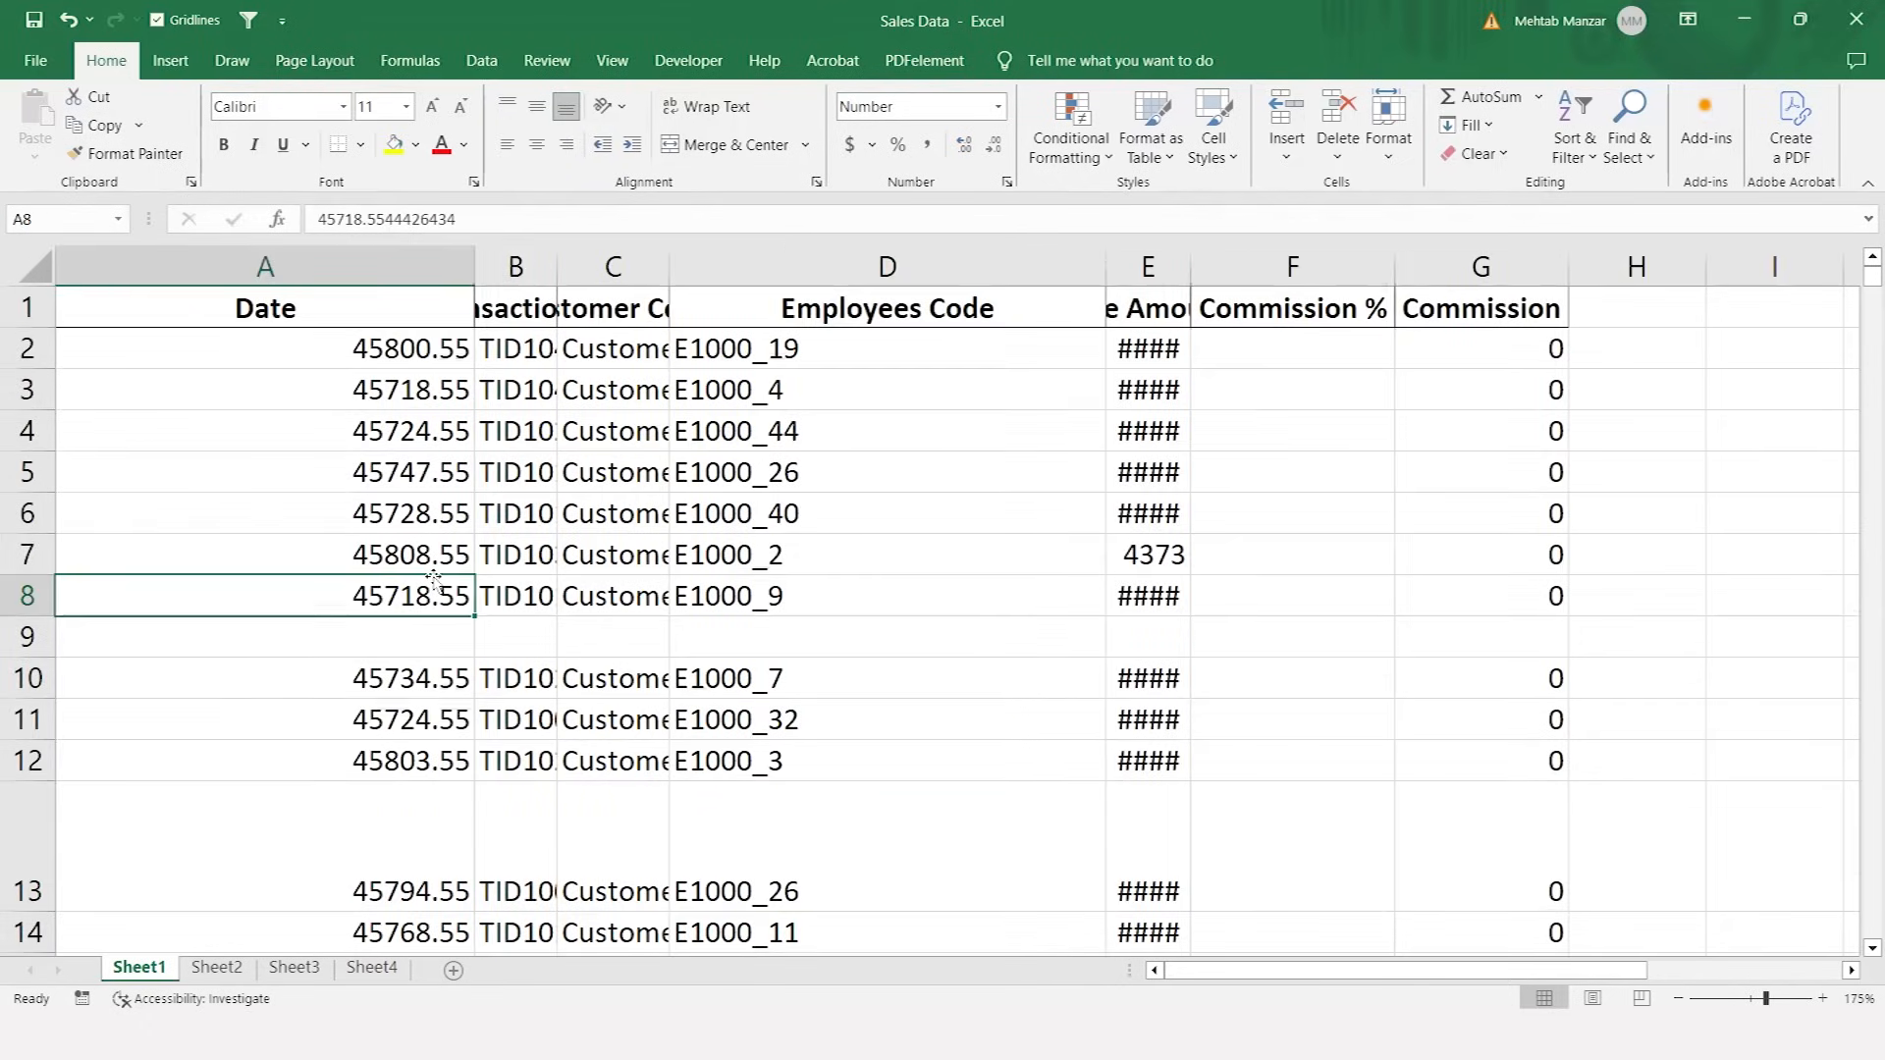
pyautogui.press('Right')
pyautogui.press('Right')
pyautogui.press('Right')
pyautogui.press('Right')
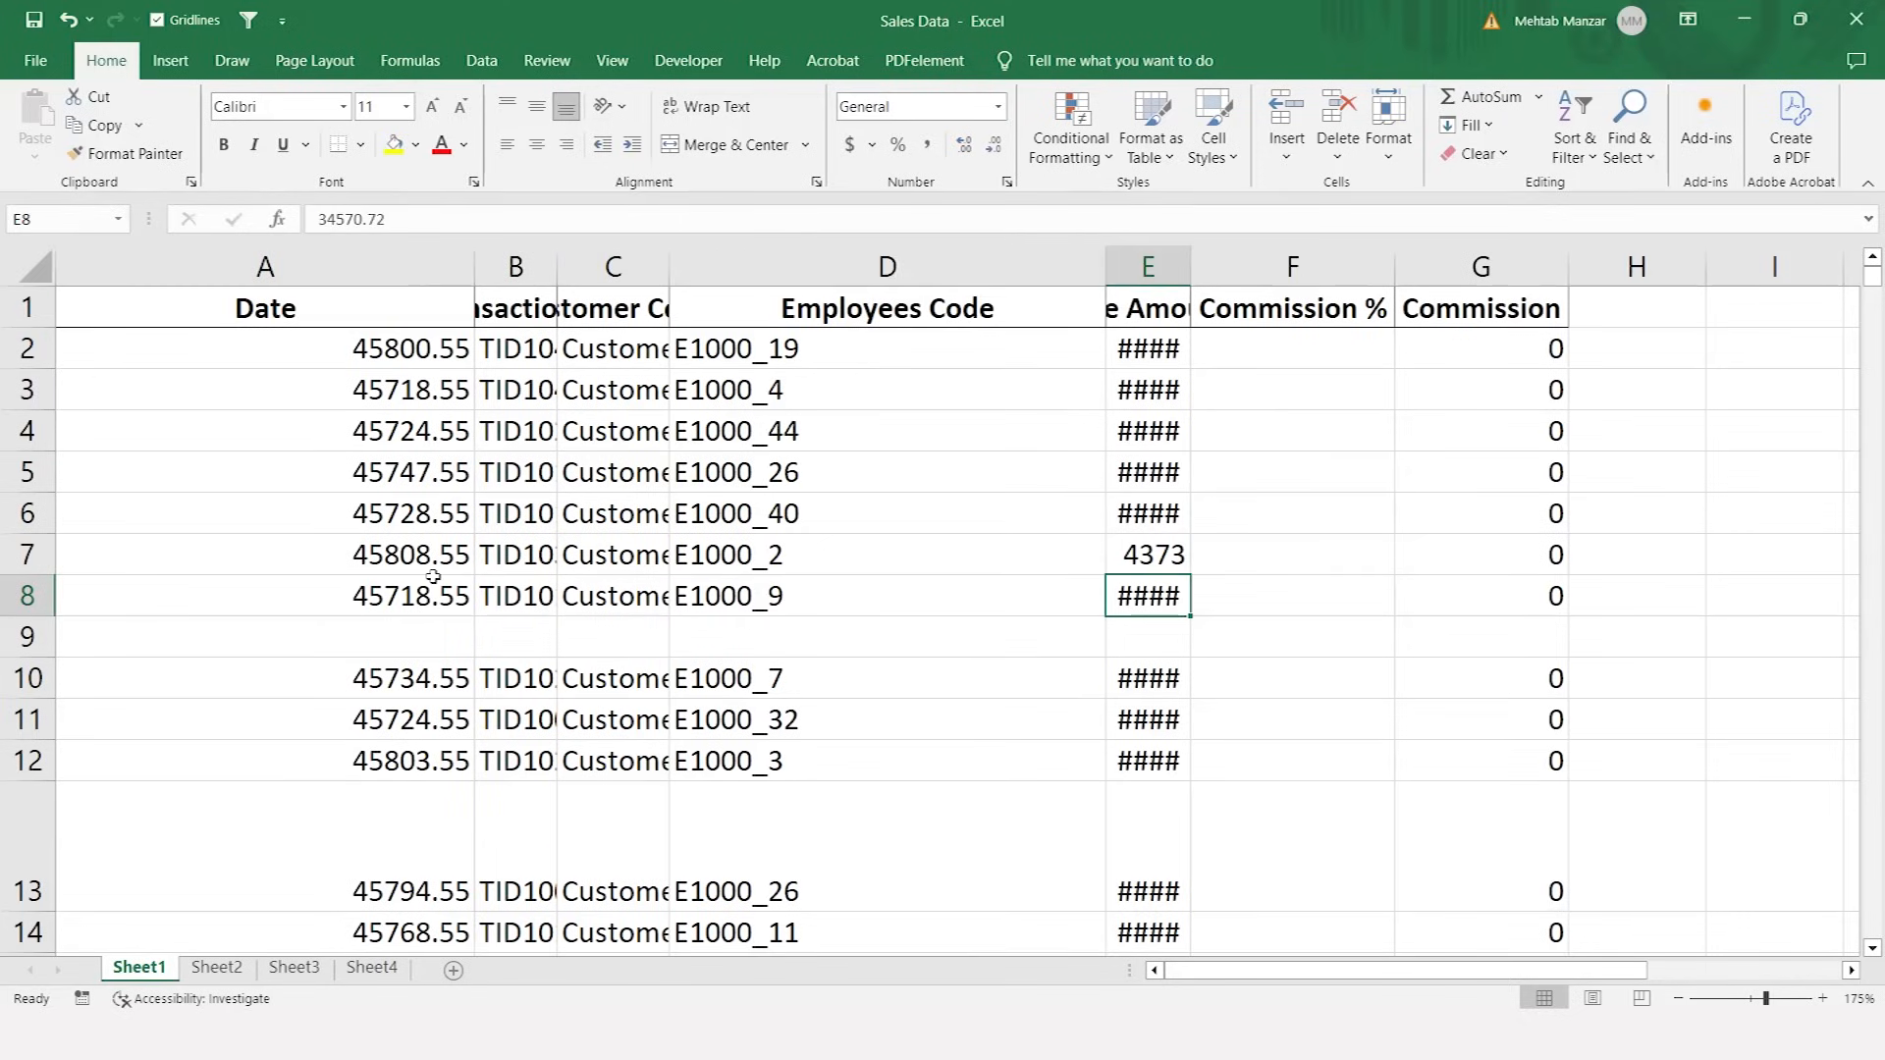
pyautogui.press('Left')
pyautogui.press('Down')
pyautogui.press('Down')
pyautogui.press('Down')
pyautogui.press('Down')
pyautogui.press('Down')
pyautogui.press('Up')
pyautogui.press('Up')
pyautogui.press('Up')
pyautogui.press('Up')
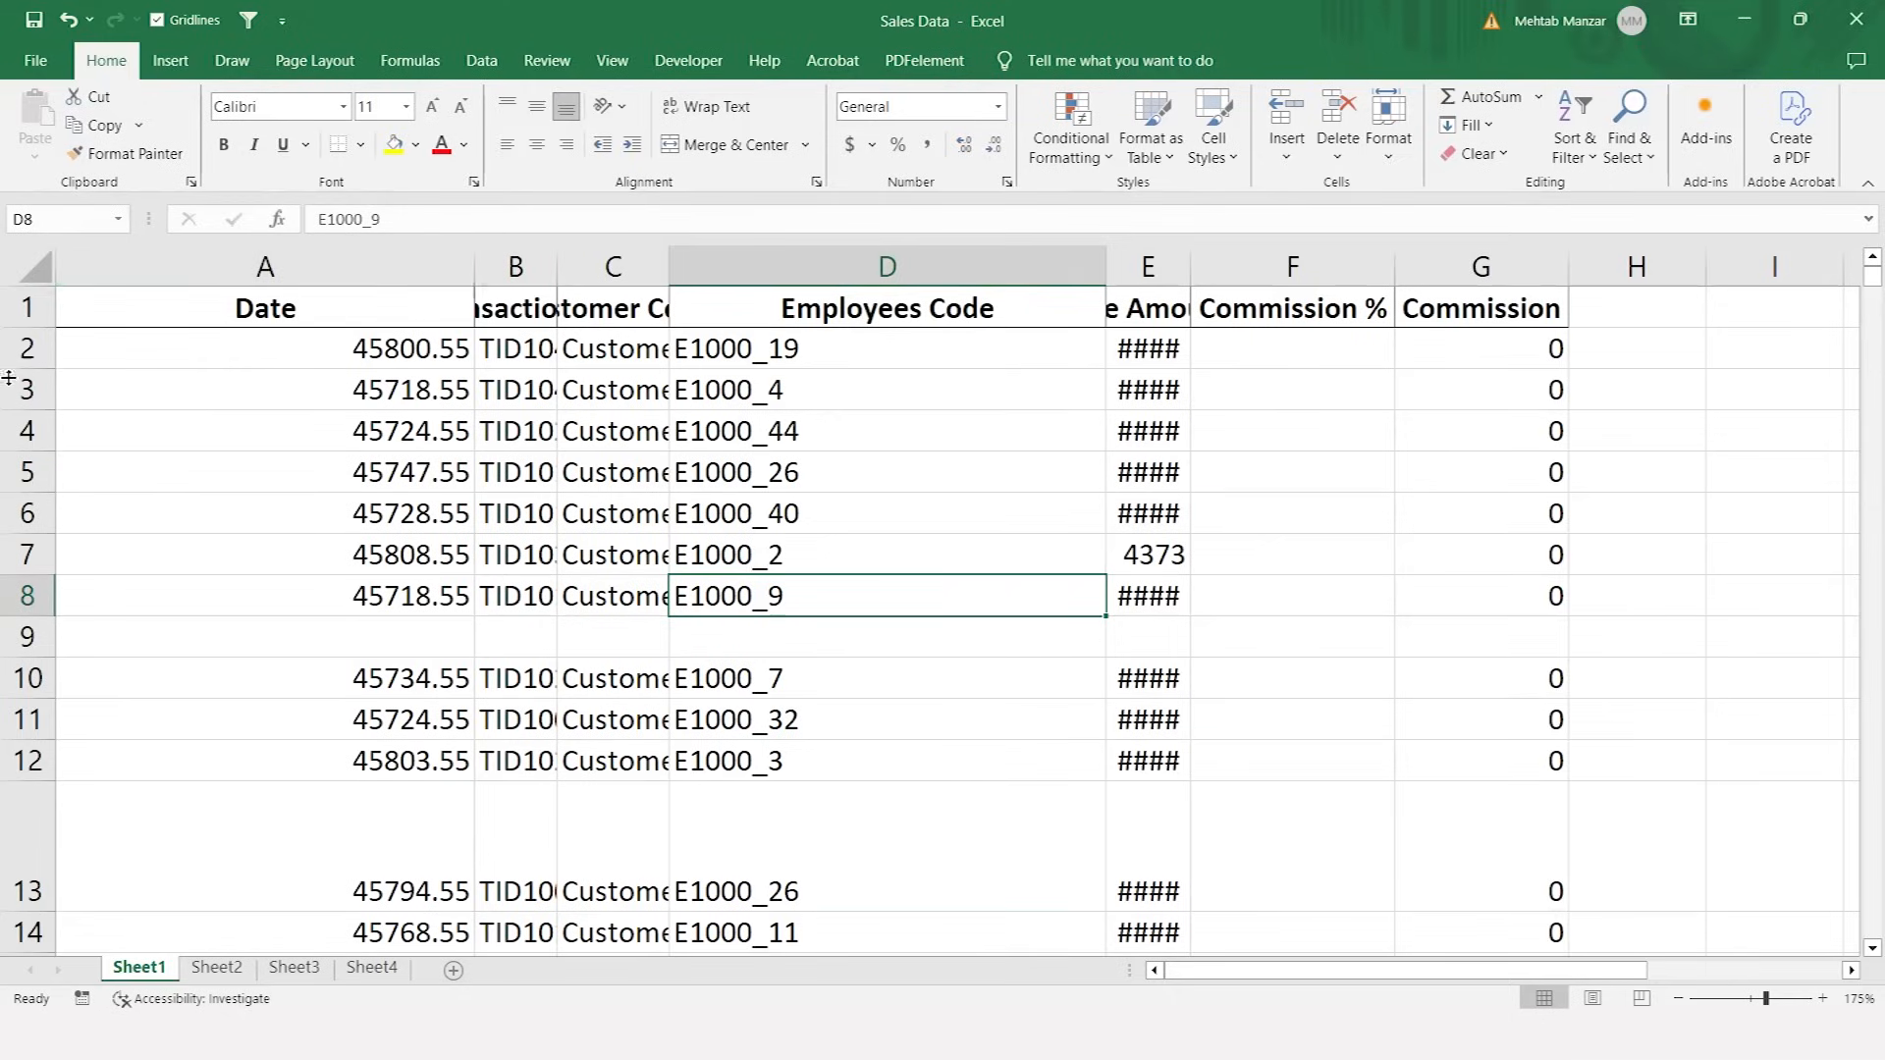
# - AutoFit the width of all columns on Sheet1
pyautogui.click(38, 271)
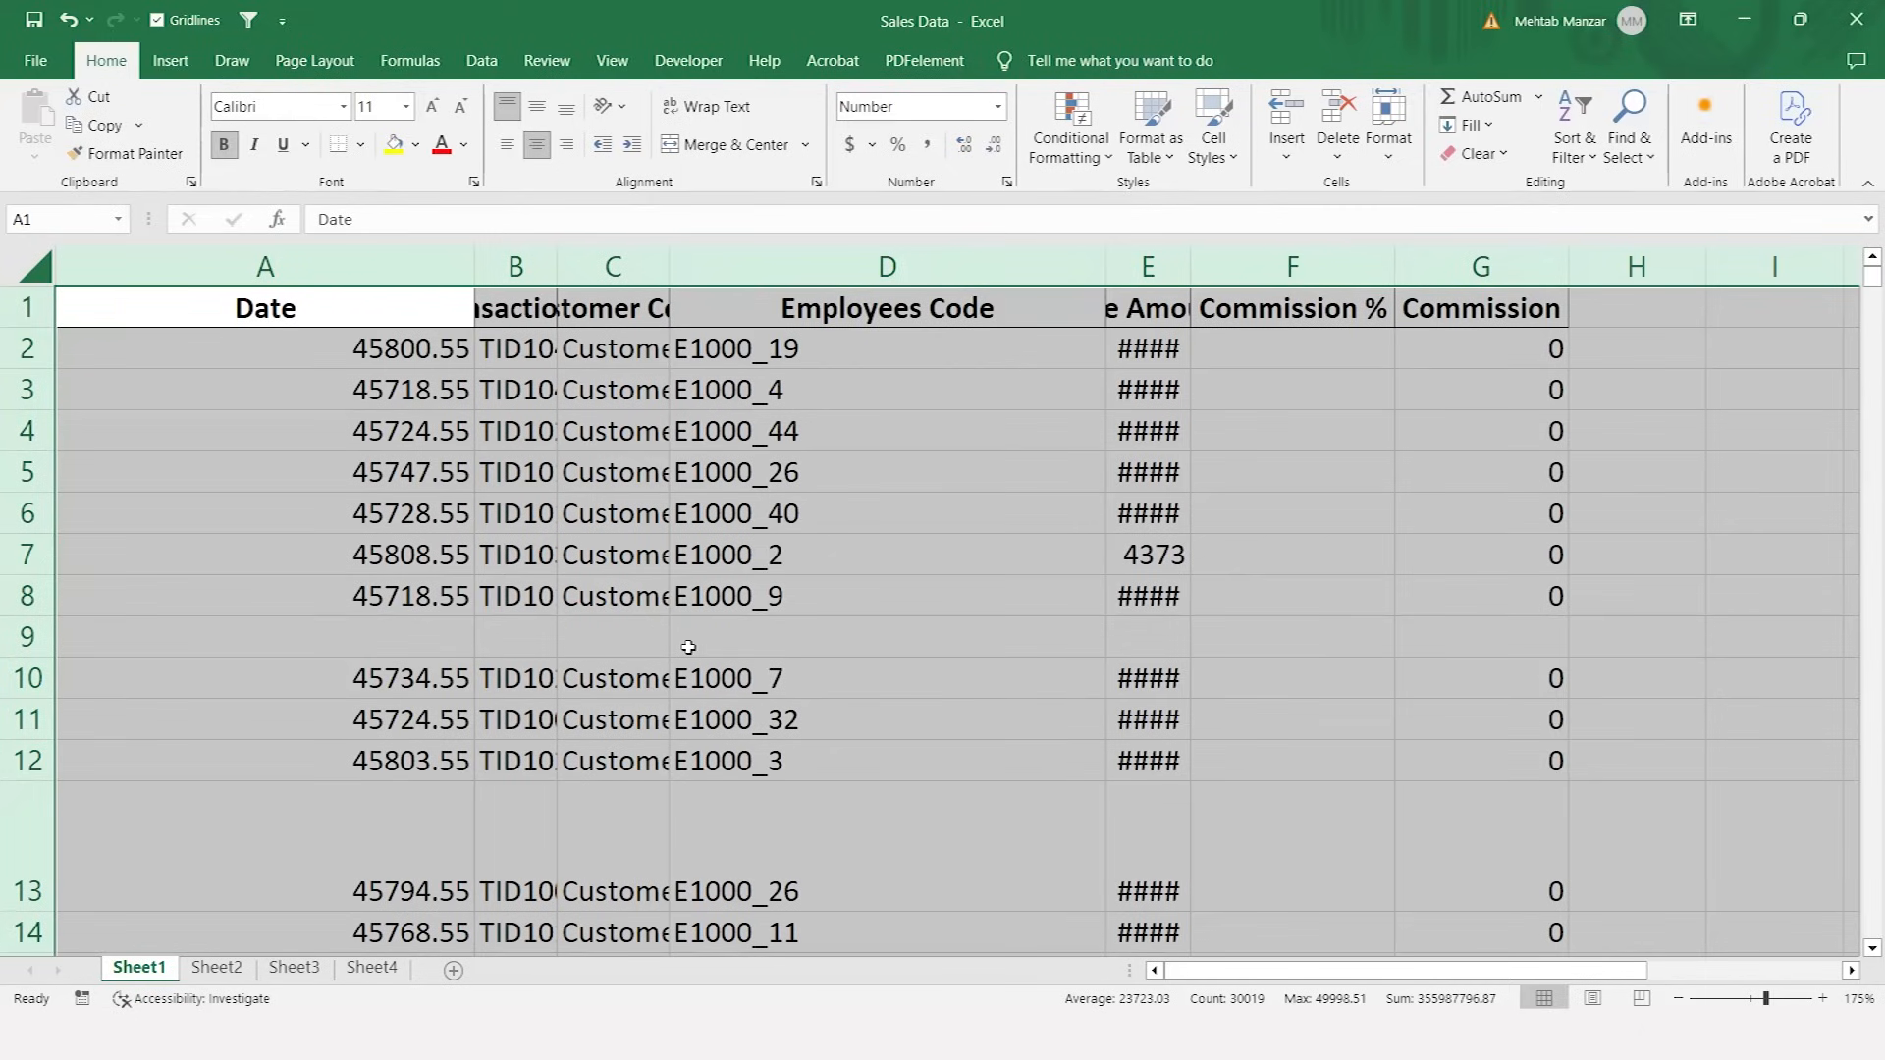
pyautogui.press('alt')
pyautogui.press('h')
pyautogui.press('o')
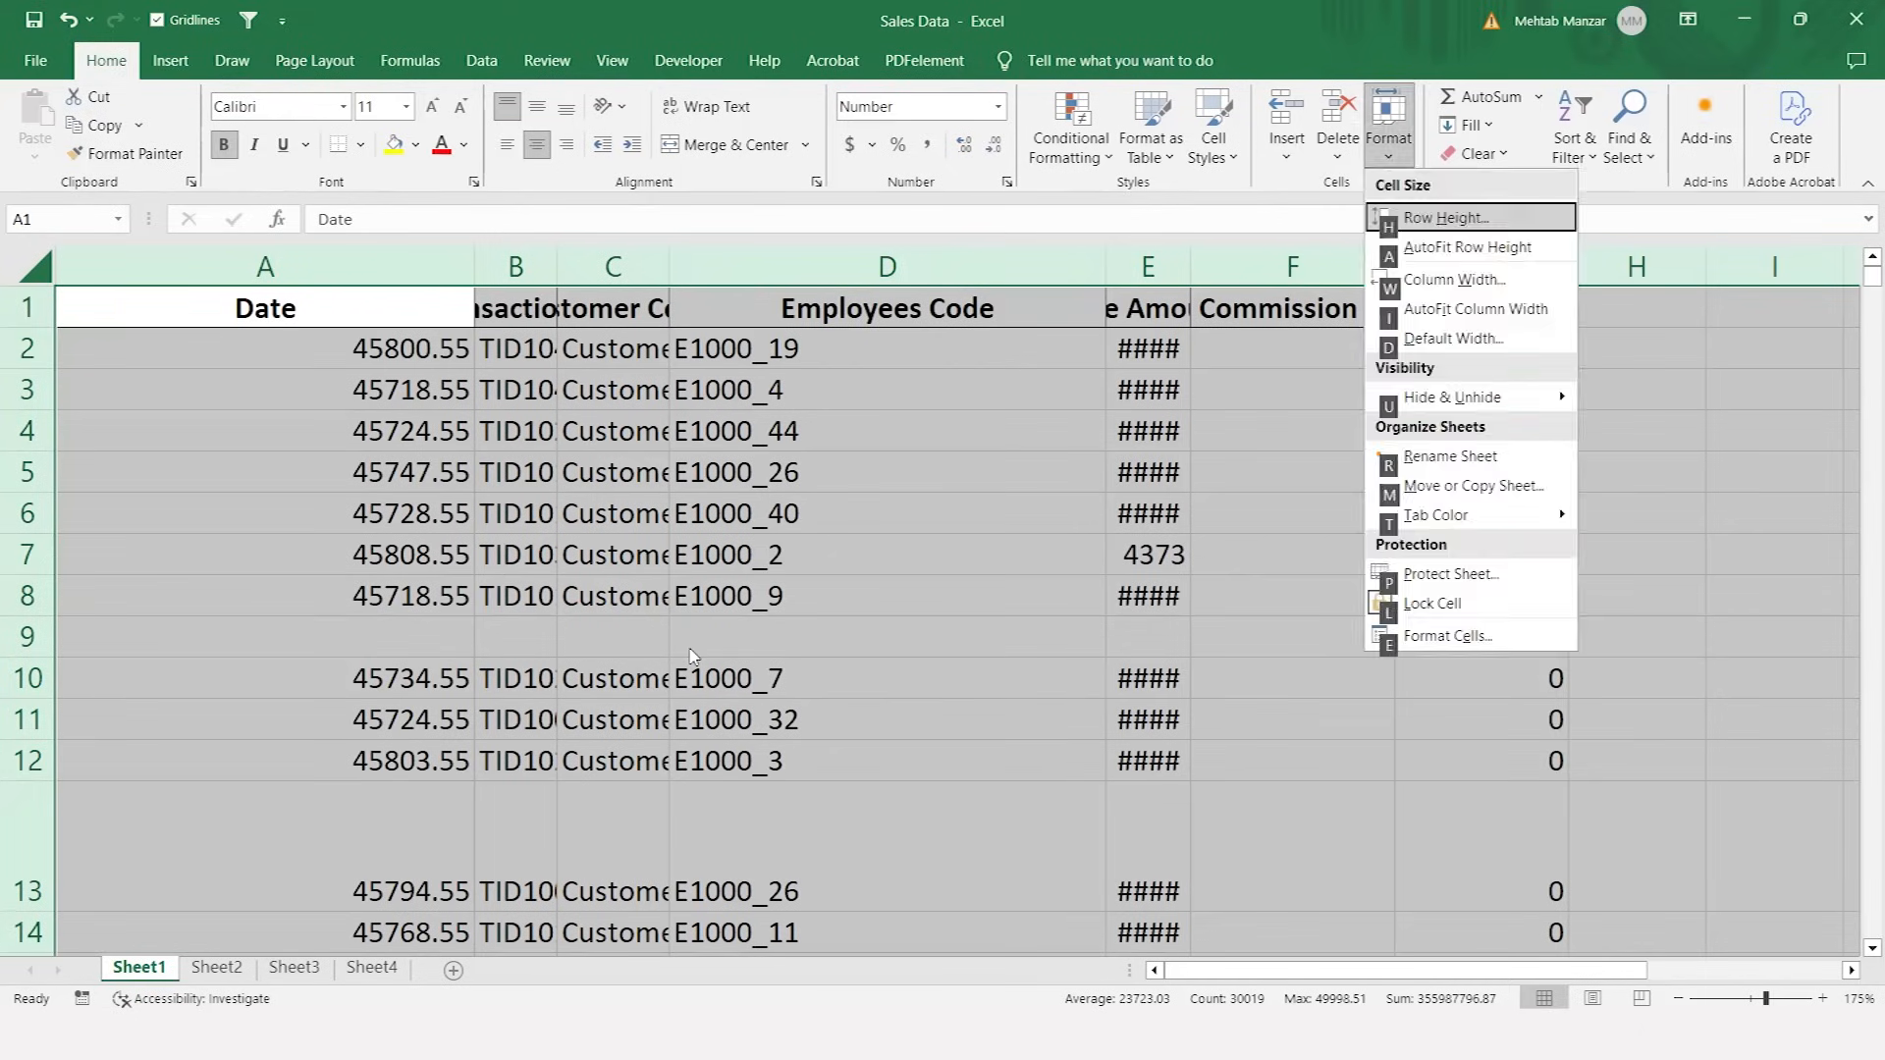
pyautogui.press('i')
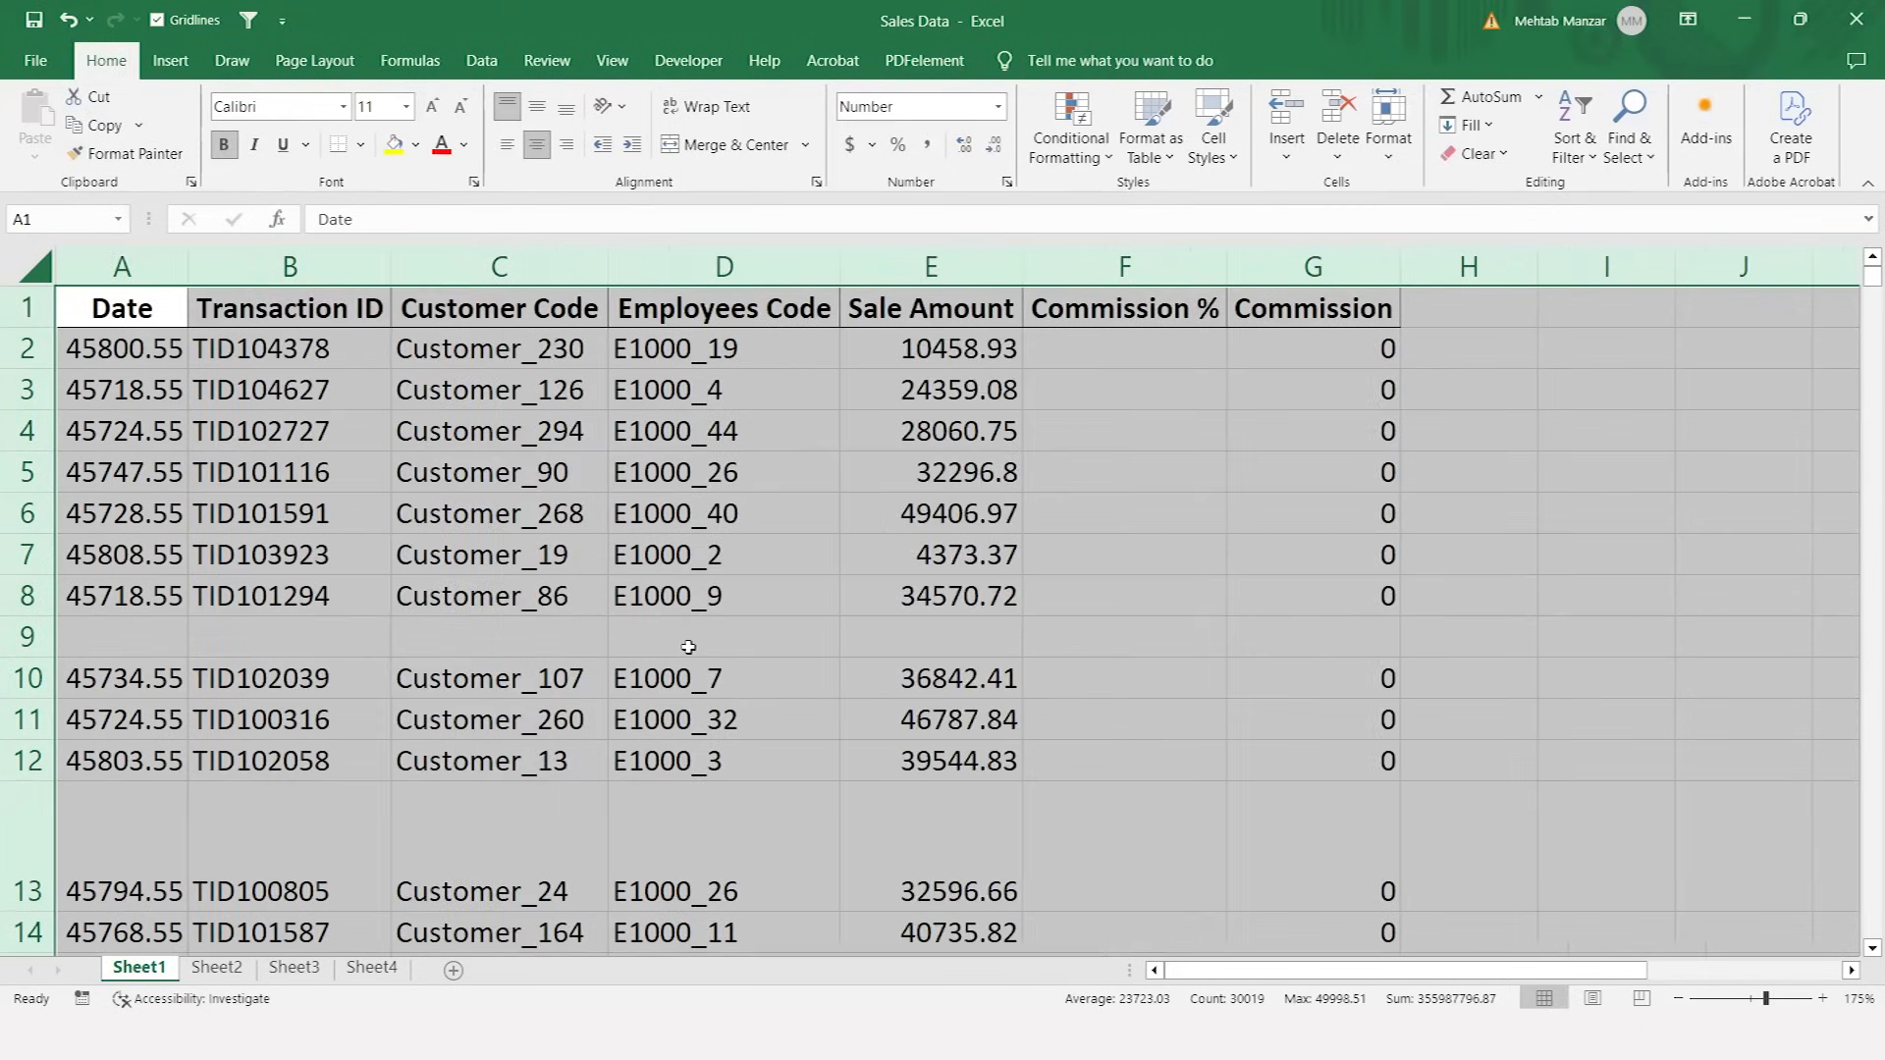
pyautogui.click(788, 569)
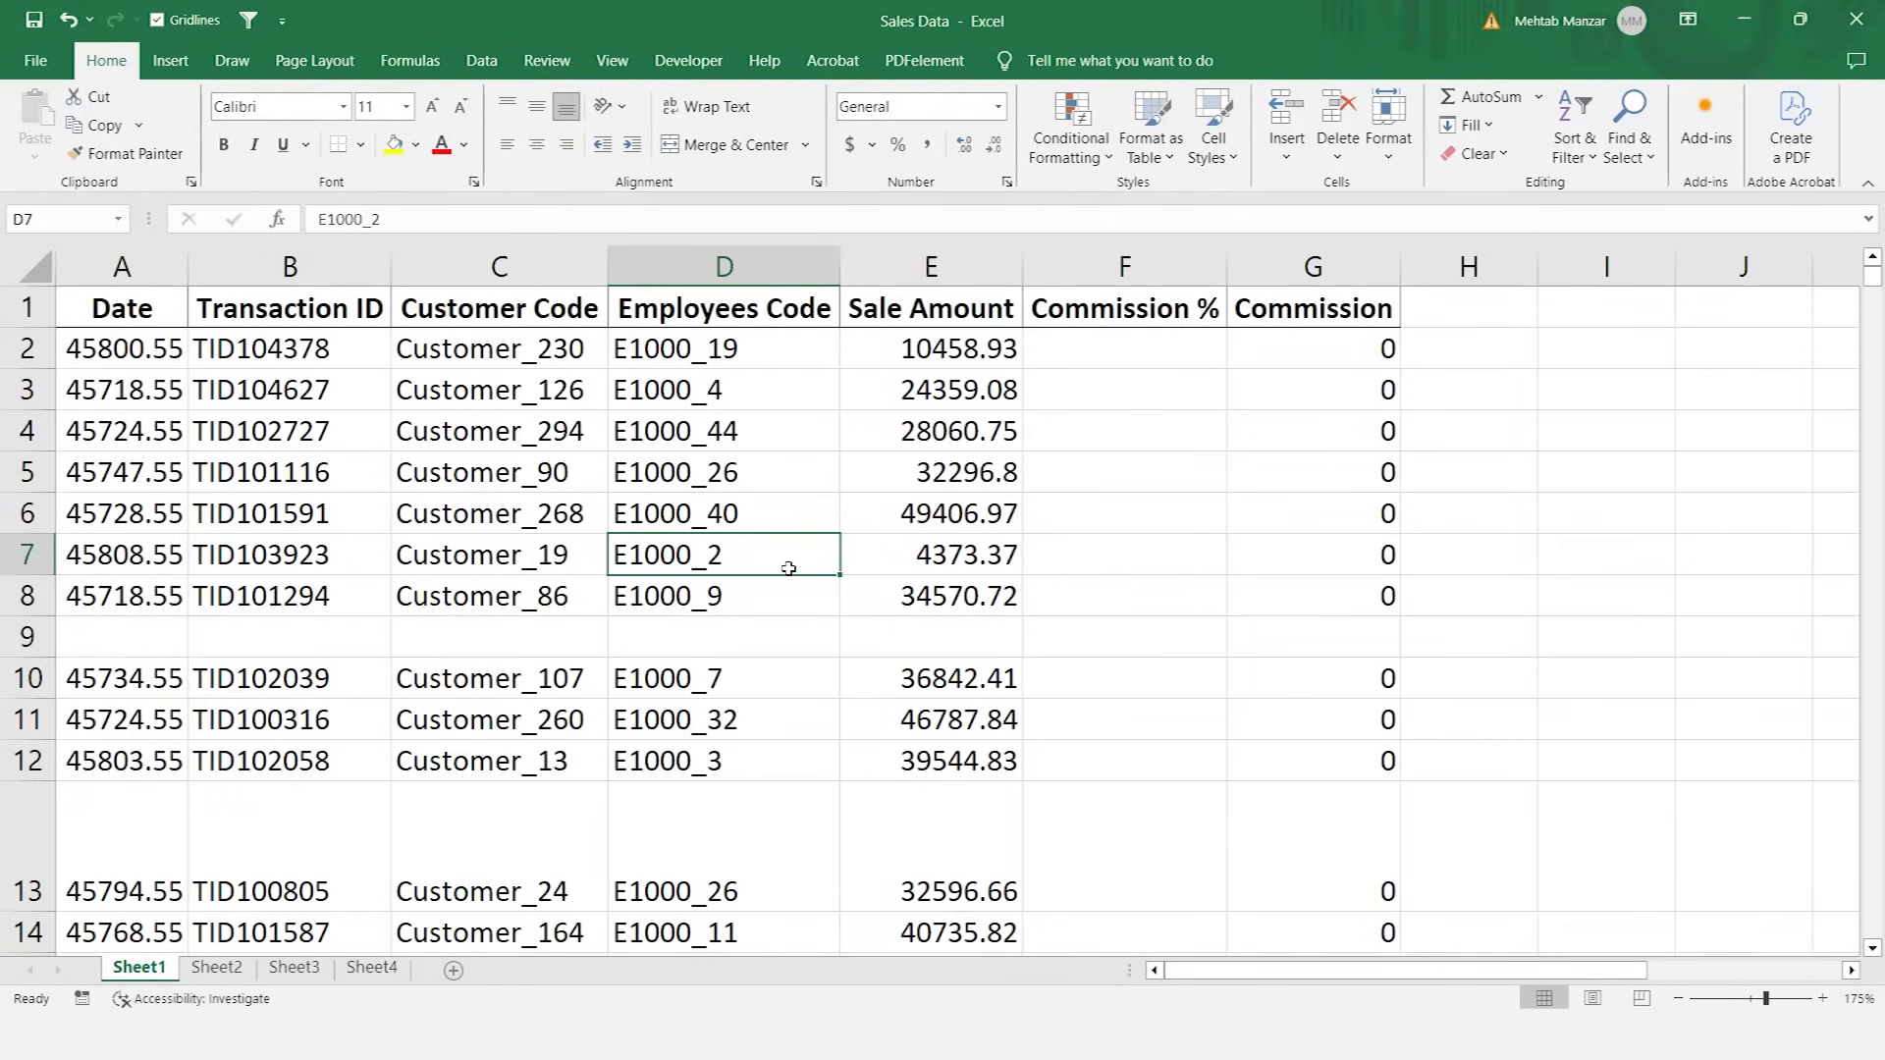
pyautogui.click(149, 656)
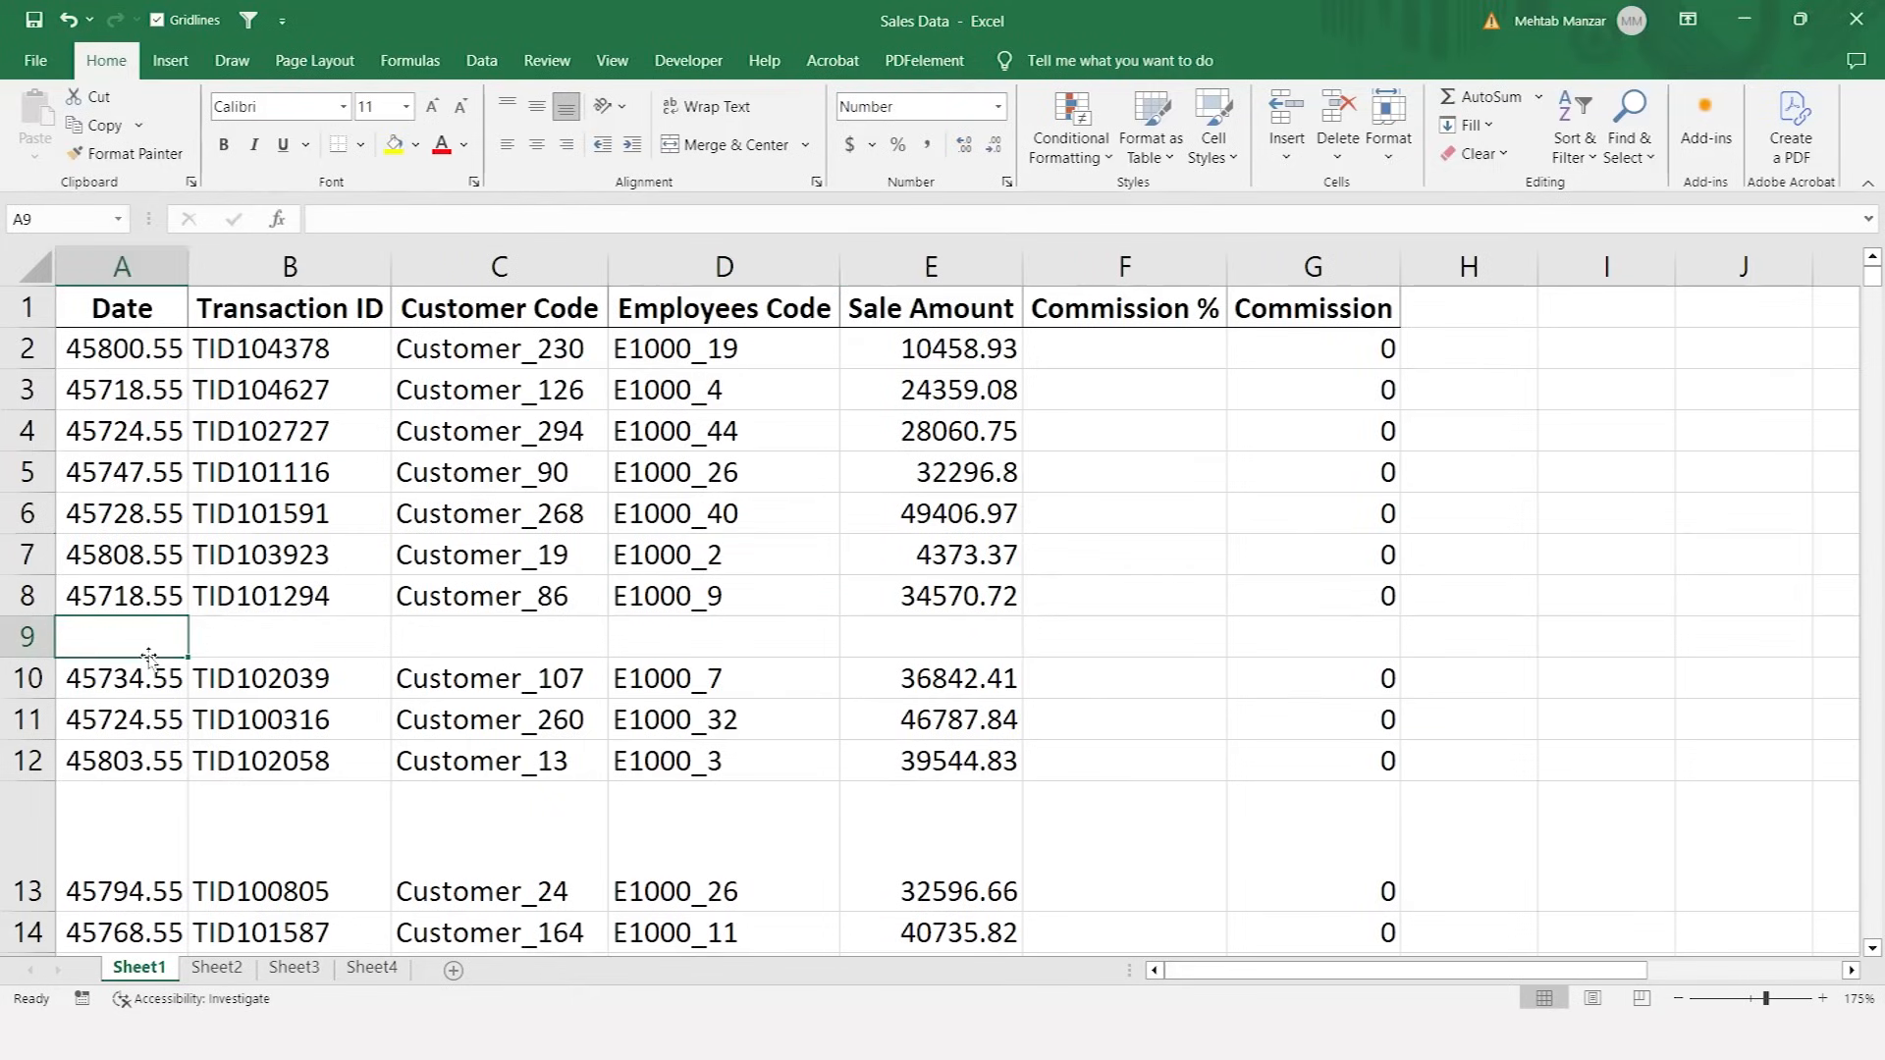
pyautogui.press('Down')
pyautogui.press('Down')
pyautogui.press('Down')
pyautogui.press('Down')
pyautogui.press('Down')
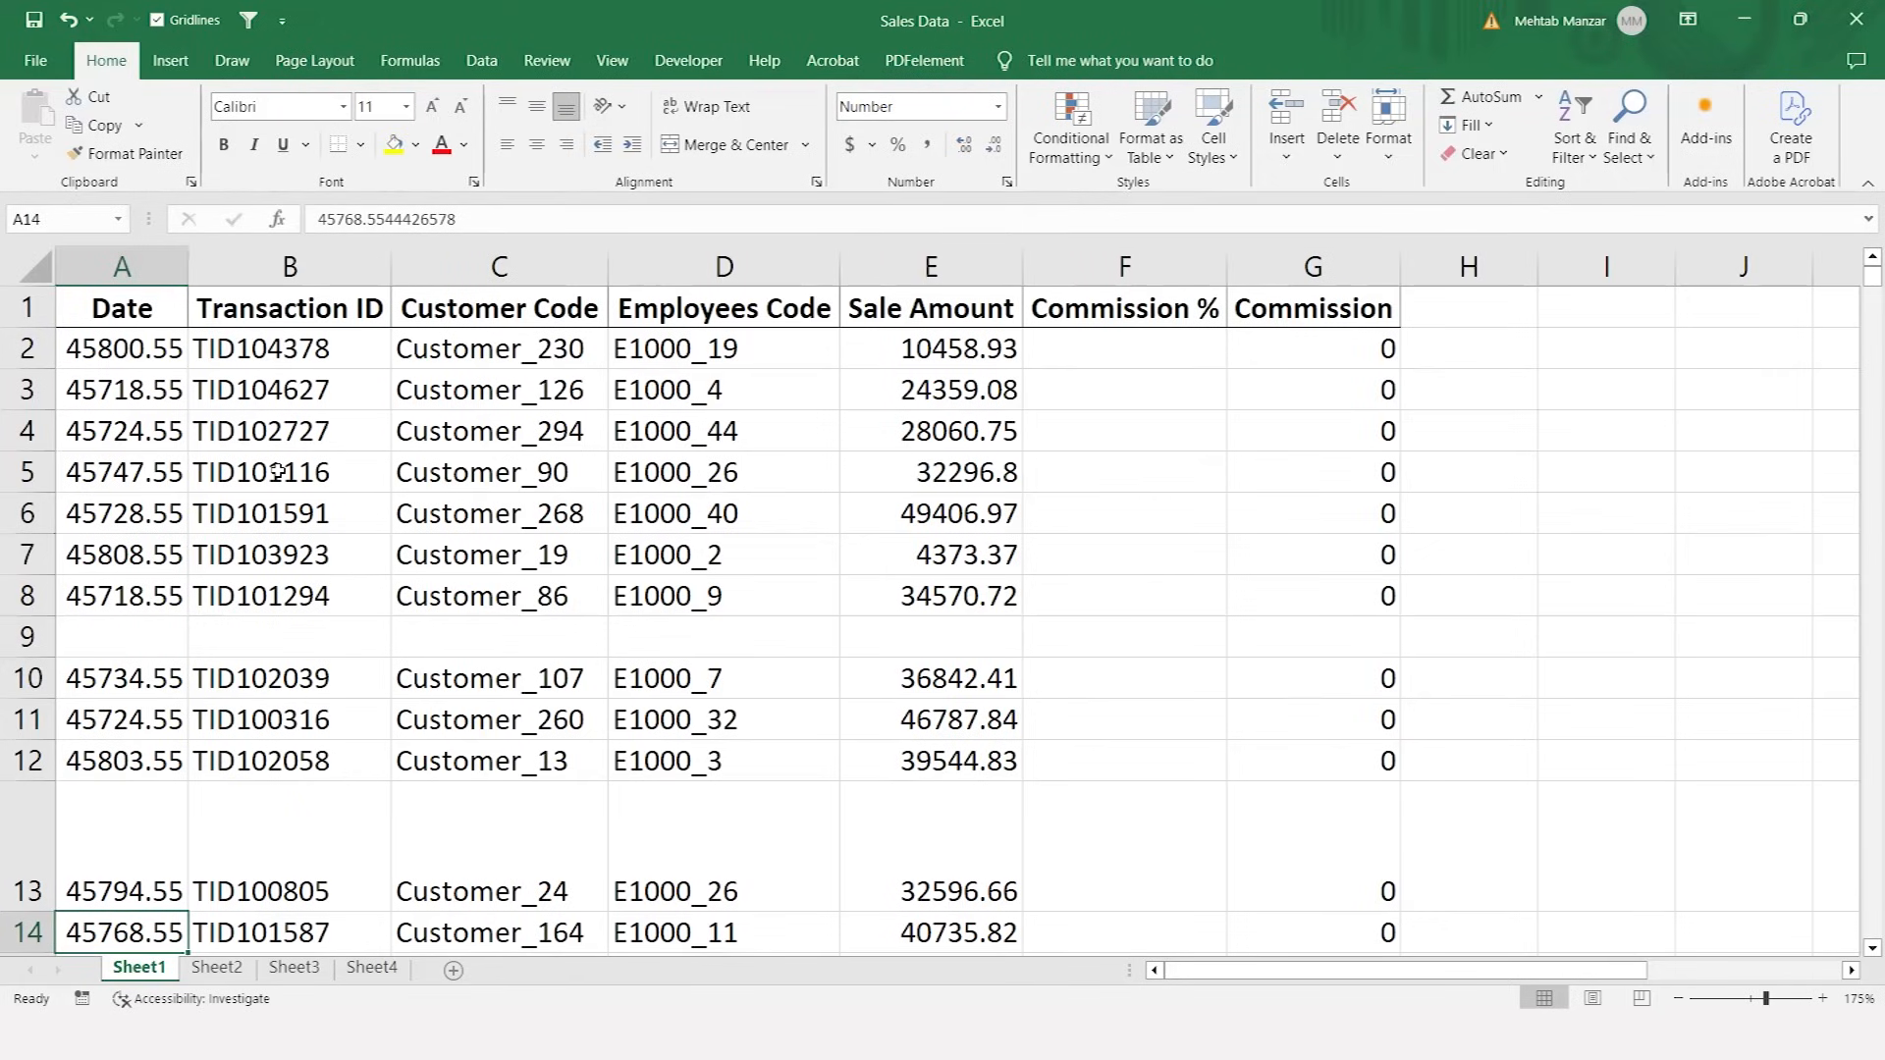
# - Try to delete the entire rows of all blank cells on the sheet, selected with Go To Special Blanks, and undo the deletion
pyautogui.click(332, 547)
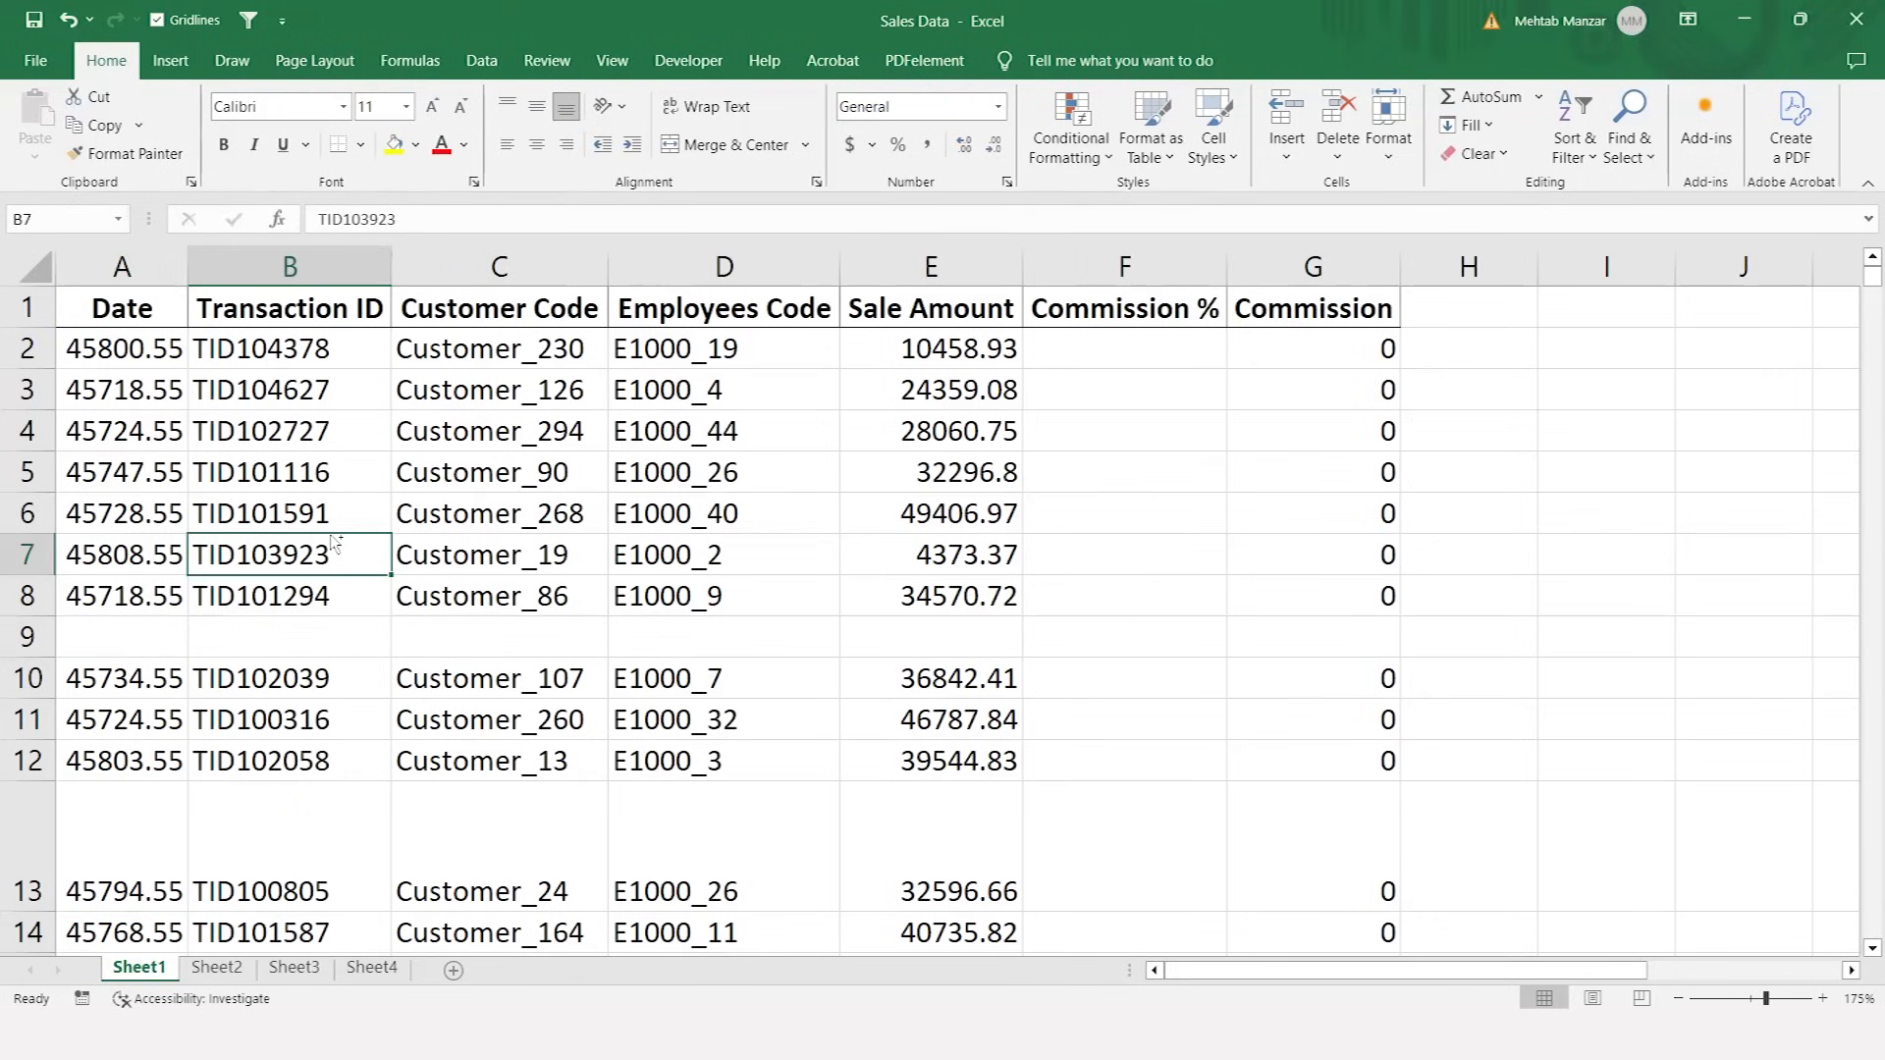
pyautogui.hotkey('ctrl', 'g')
pyautogui.click(1301, 841)
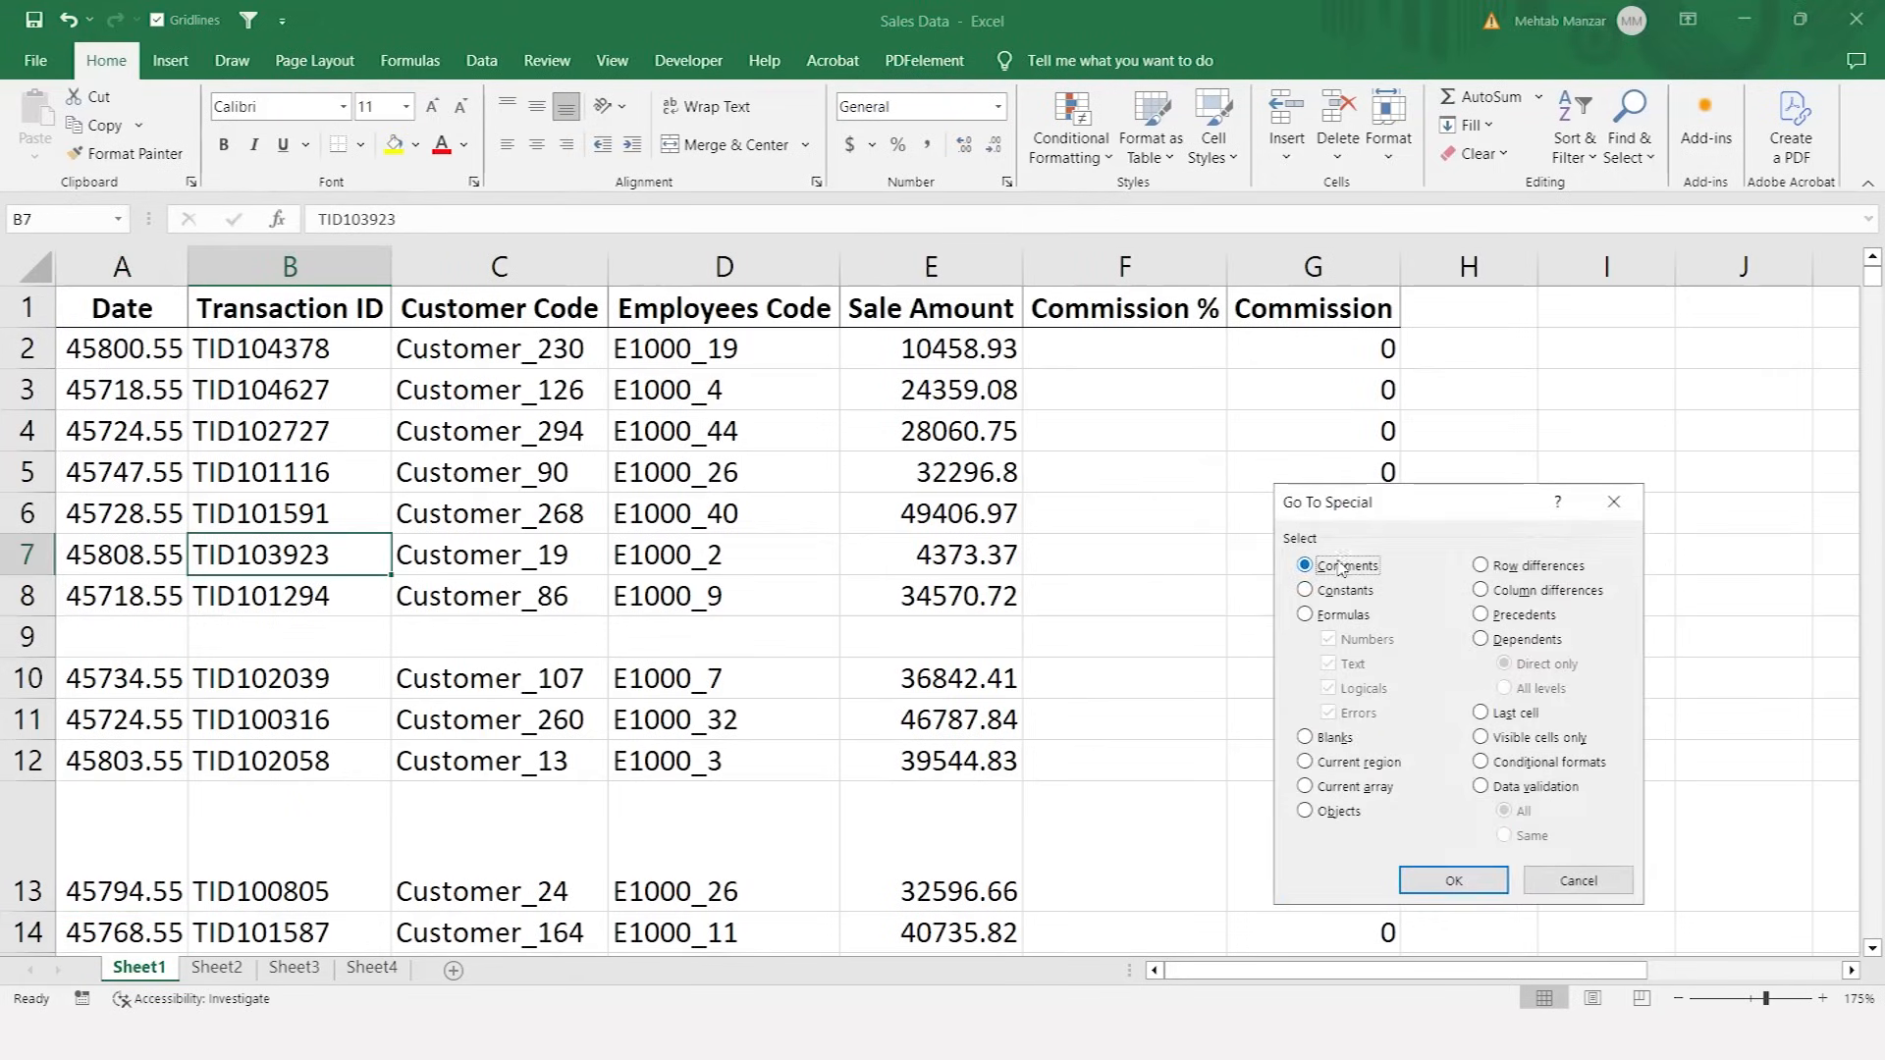
pyautogui.click(1304, 738)
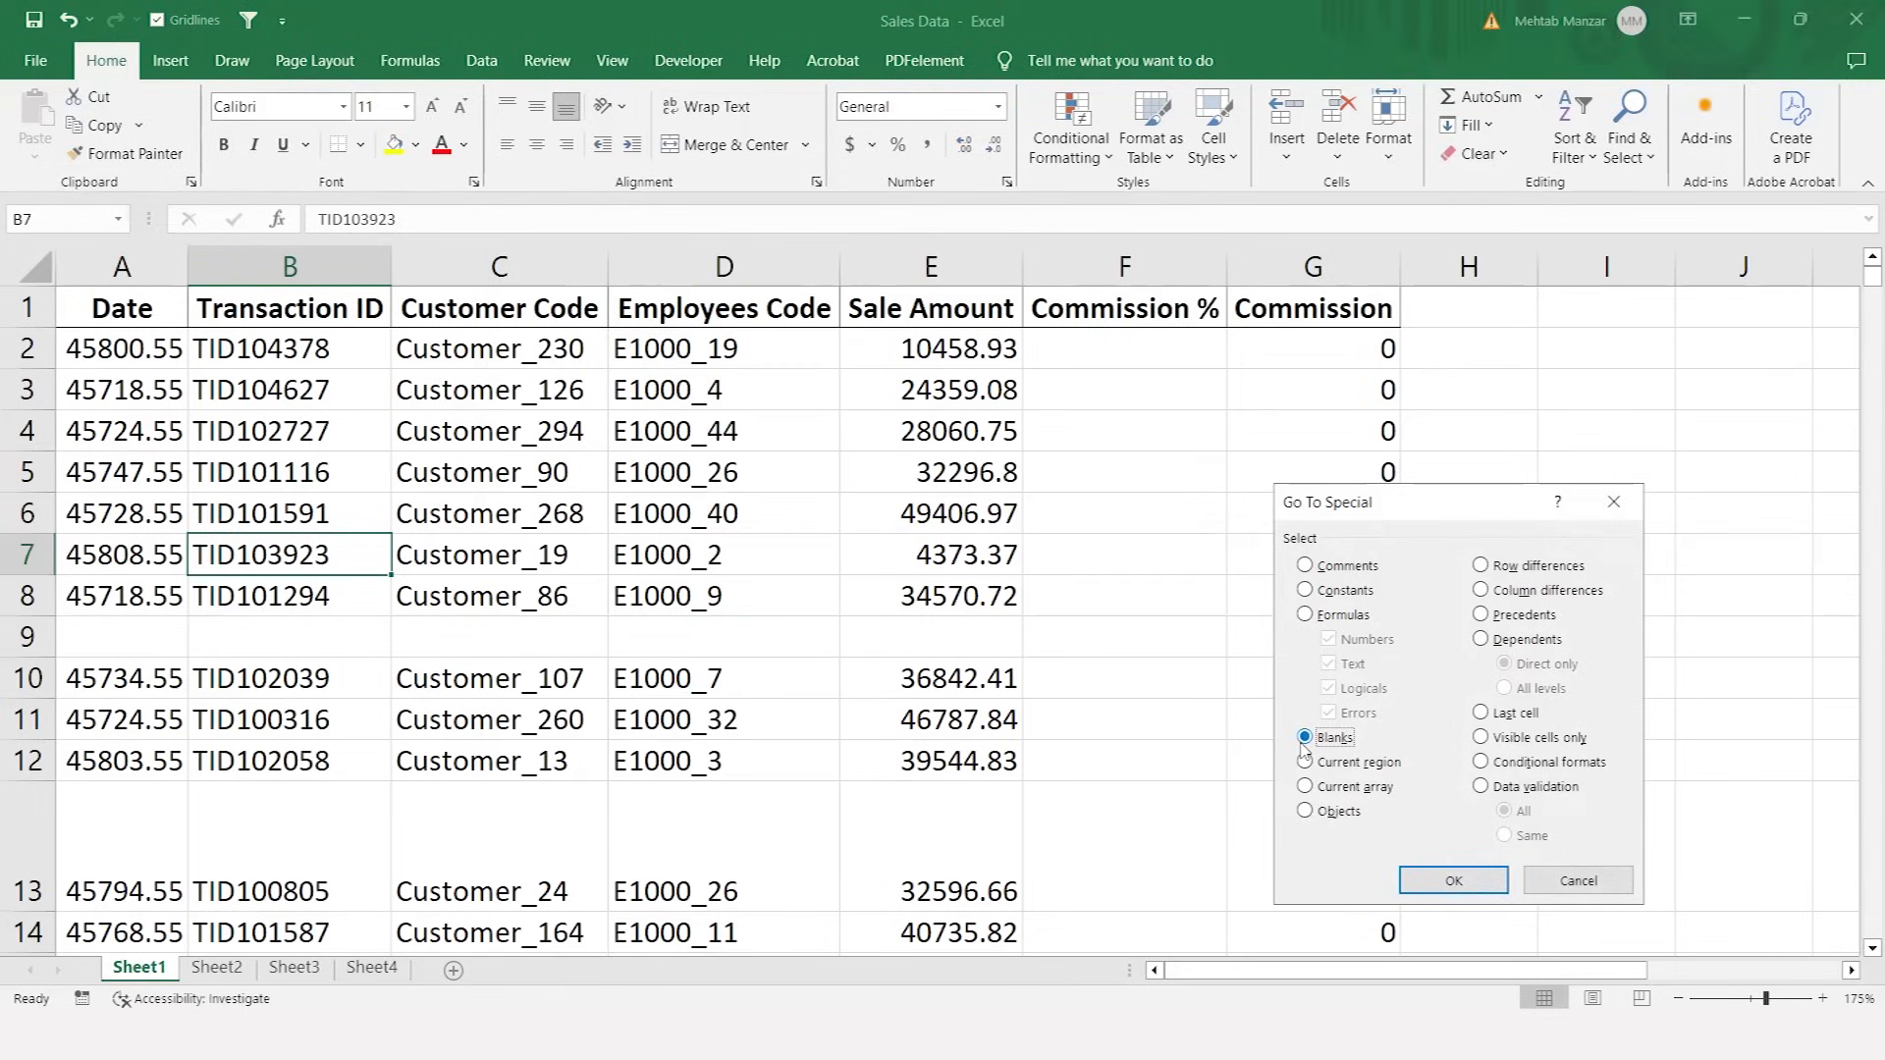
pyautogui.click(1461, 880)
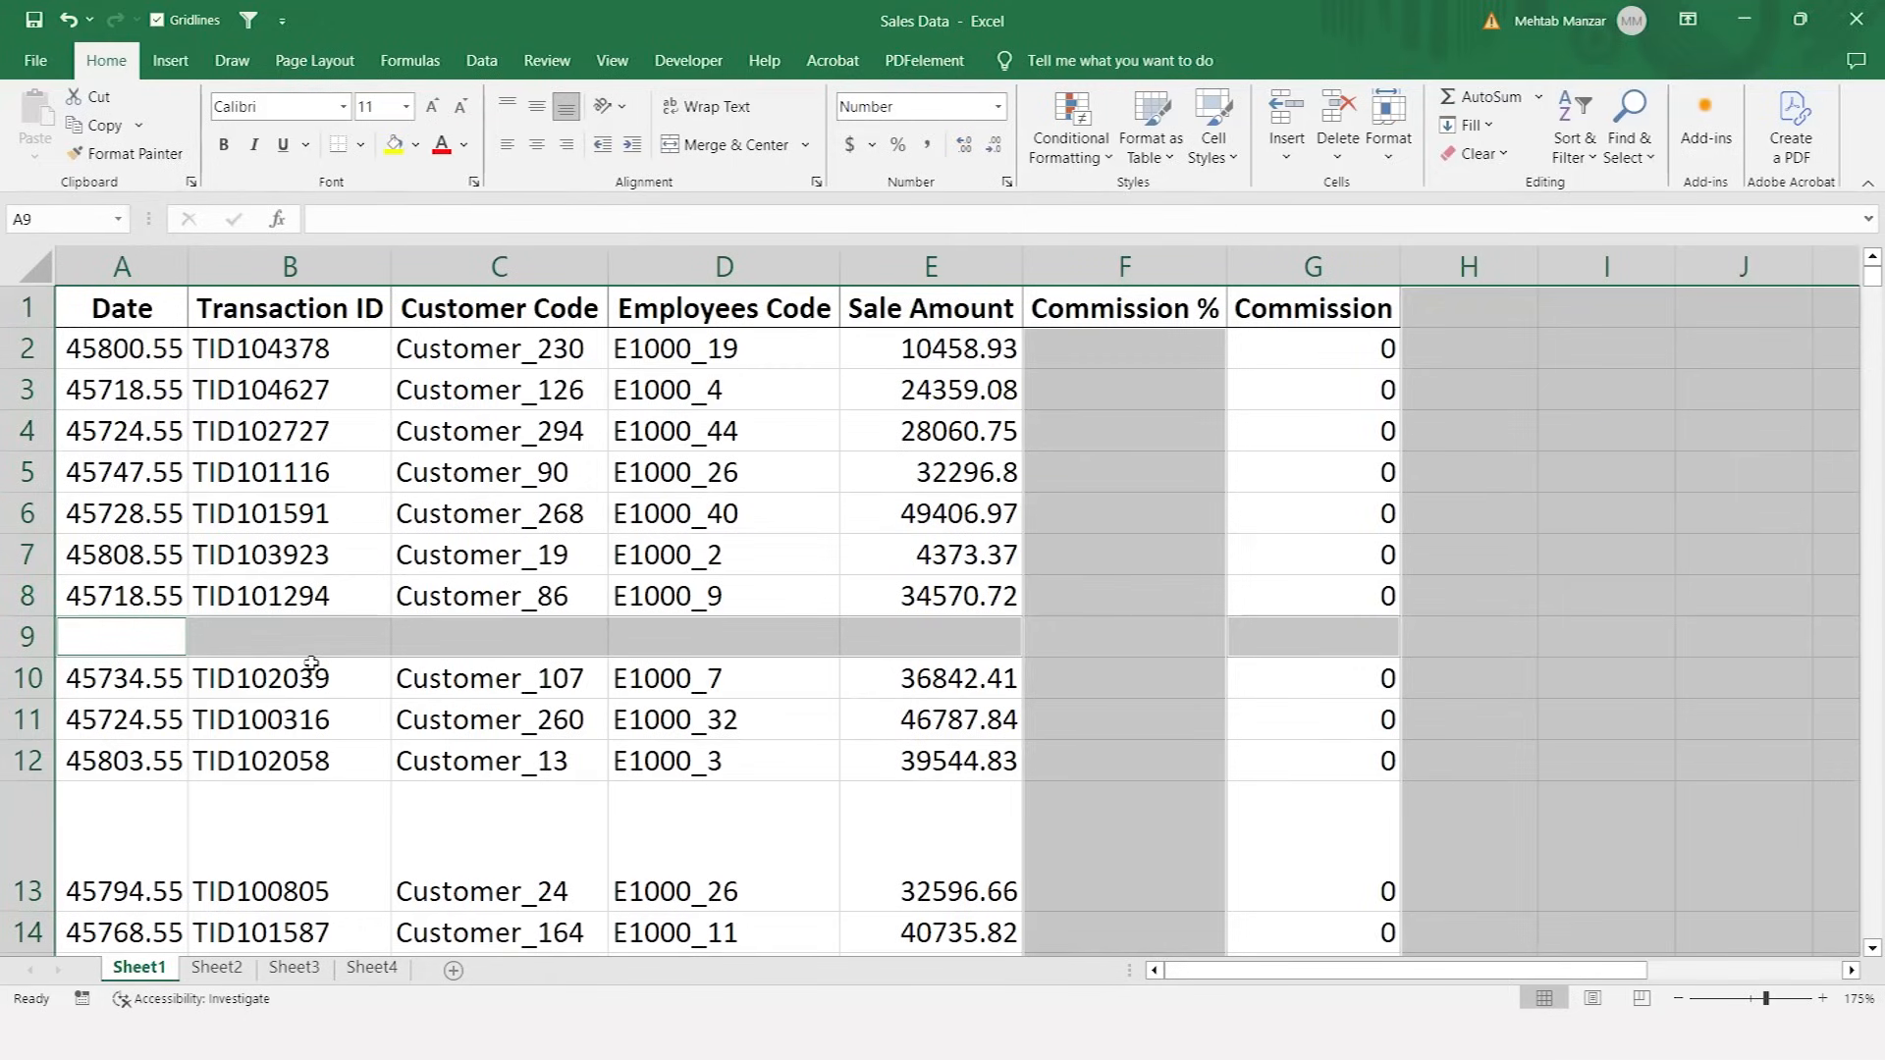
pyautogui.scroll(-20, 311, 663)
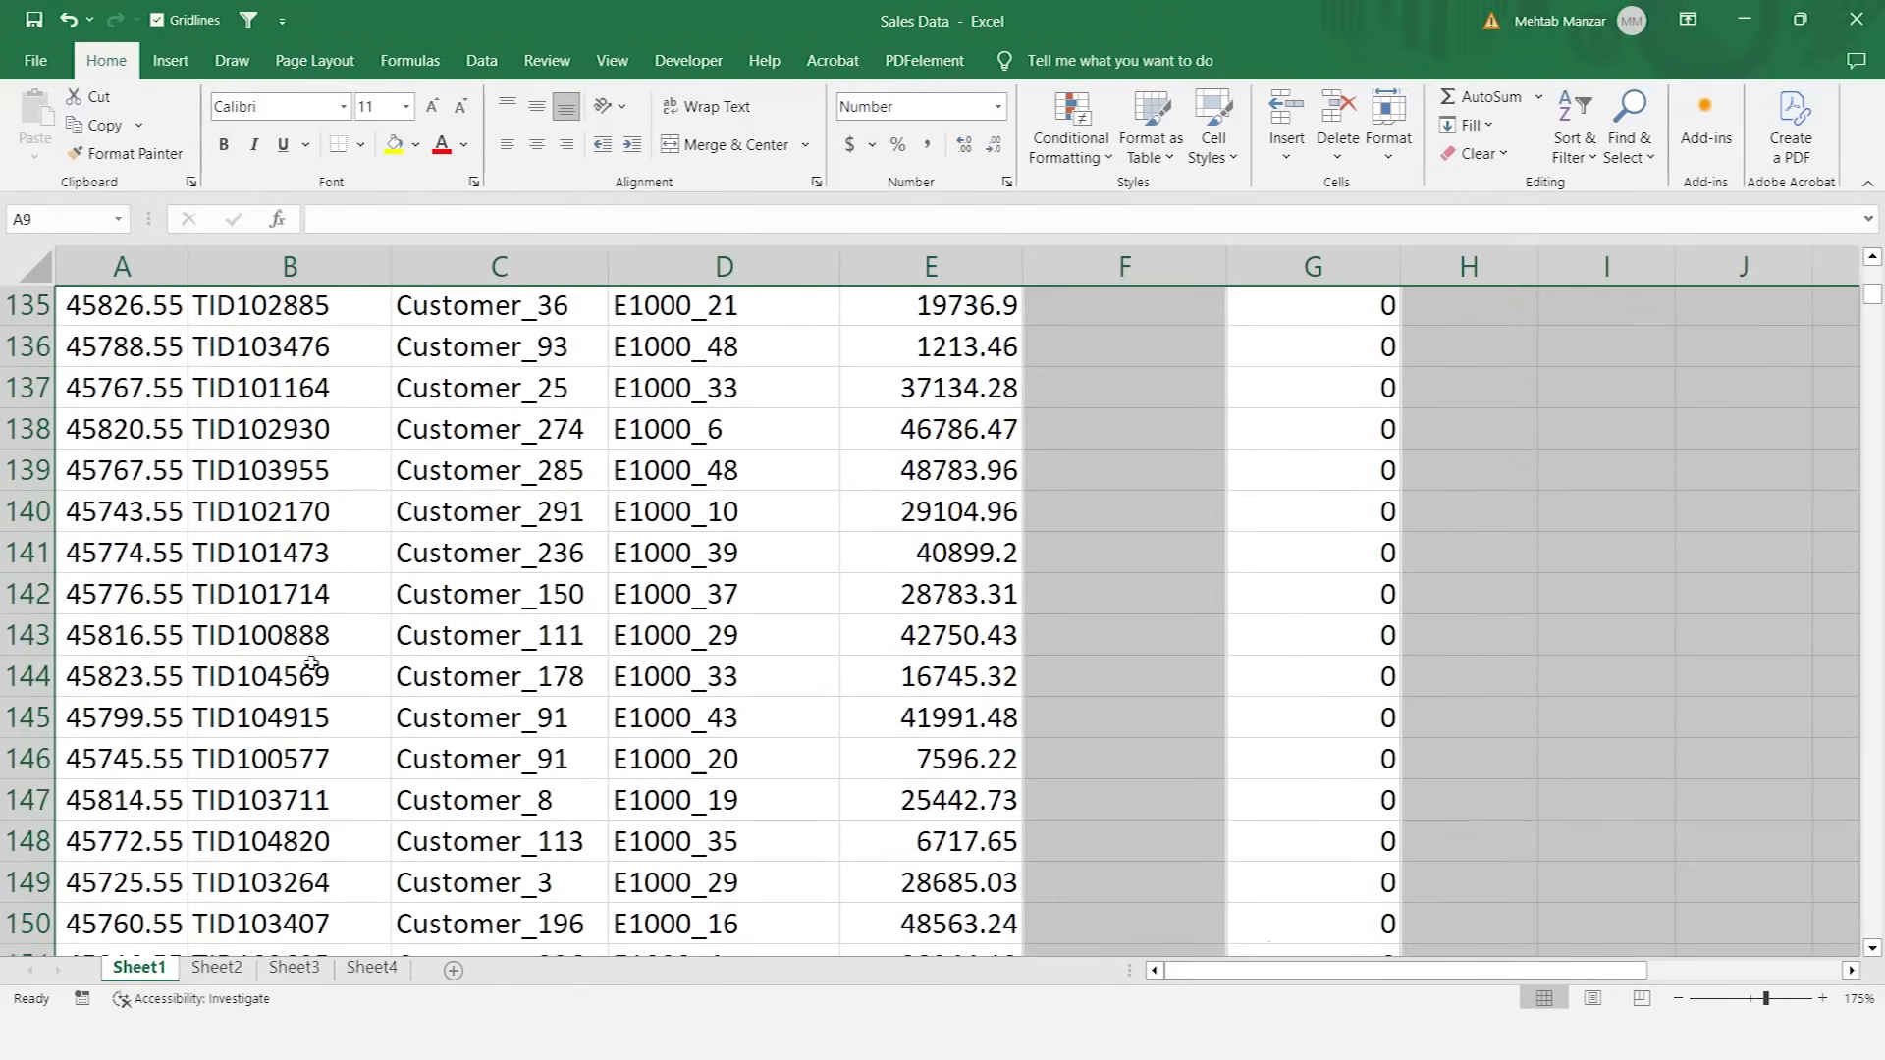
pyautogui.scroll(-15, 311, 663)
pyautogui.scroll(20, 311, 663)
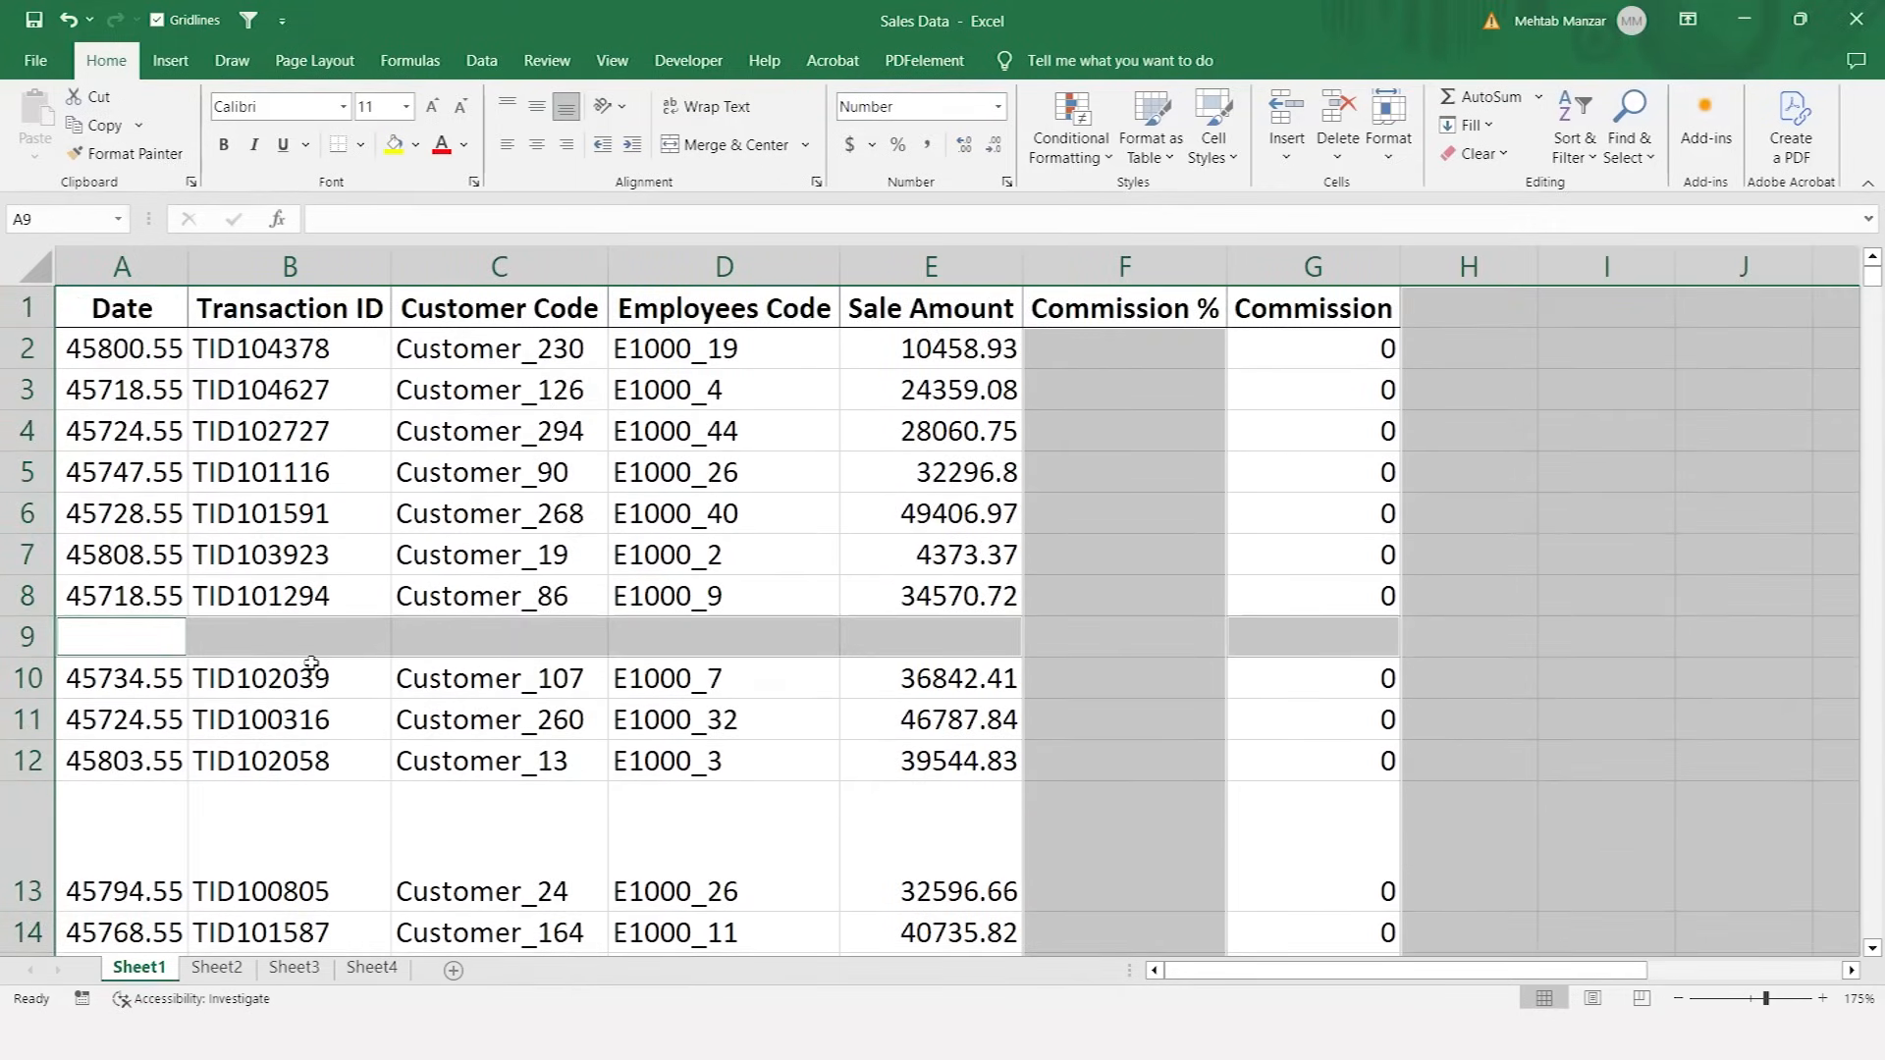
pyautogui.hotkey('ctrl', '-')
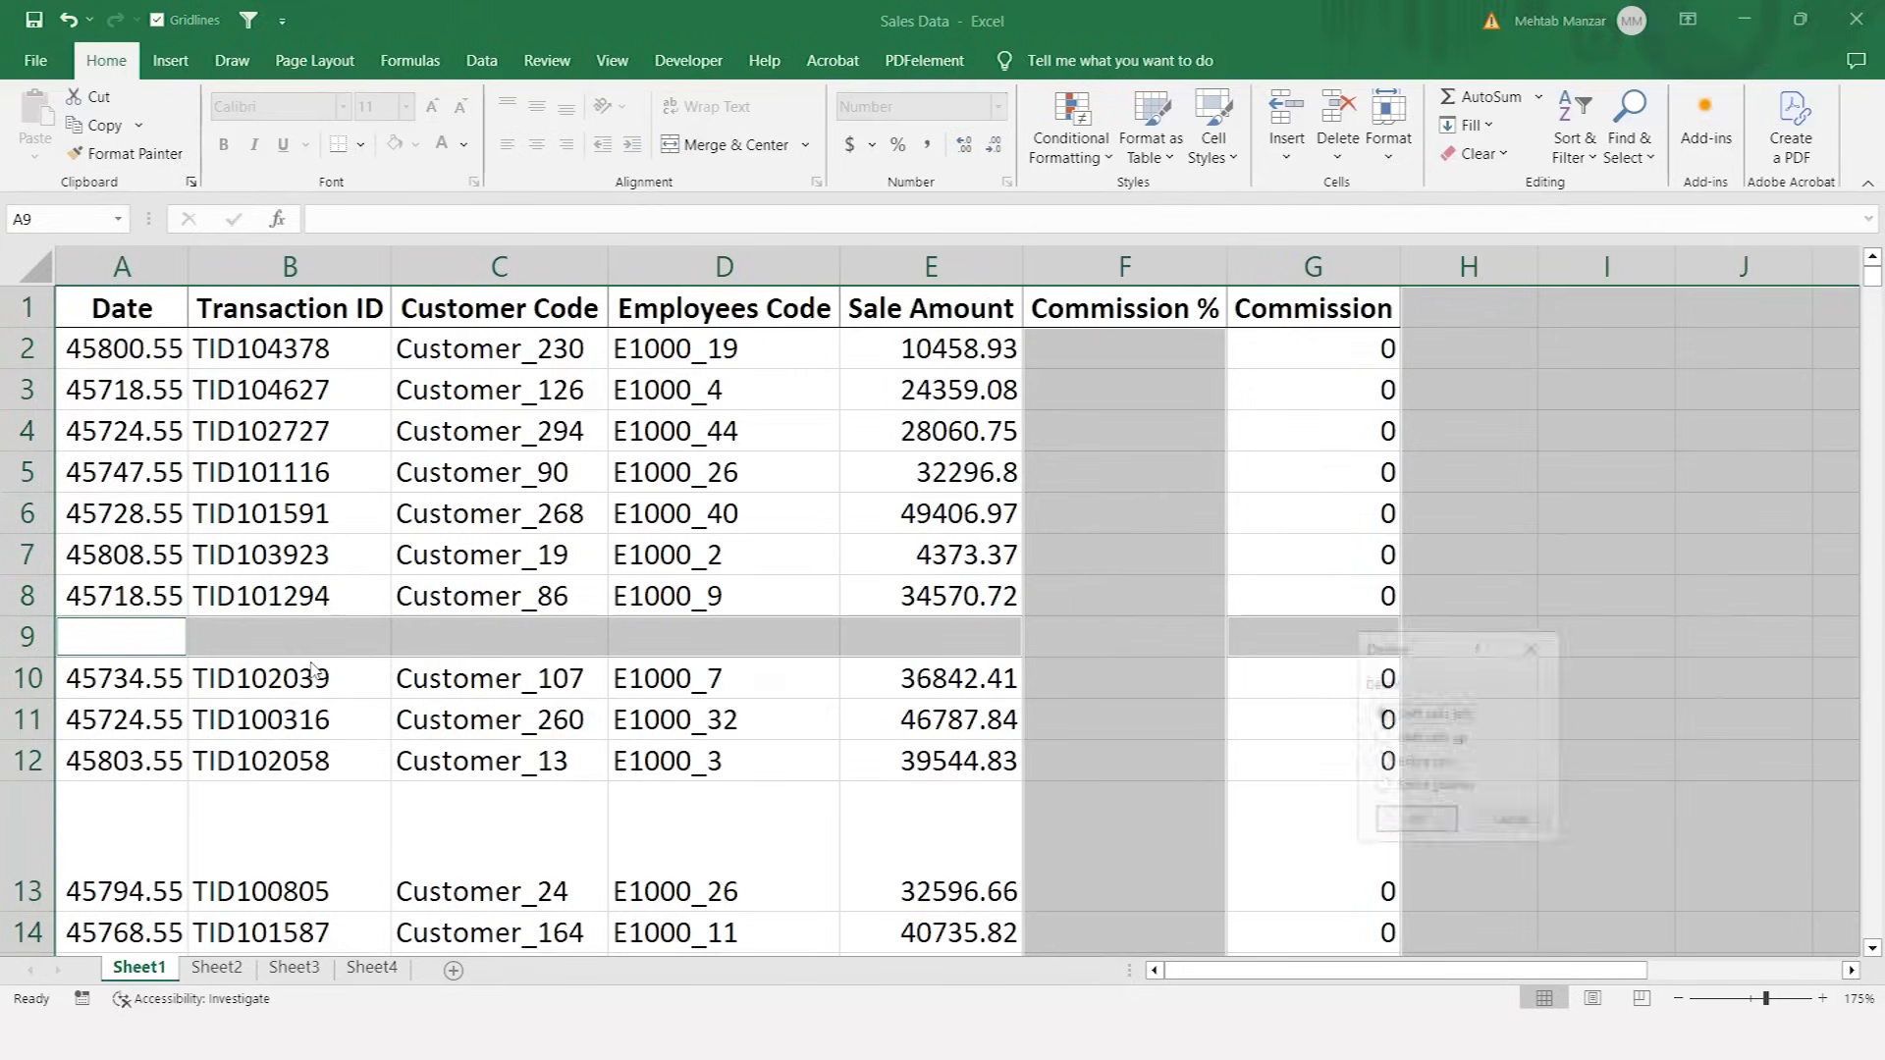
pyautogui.click(1381, 763)
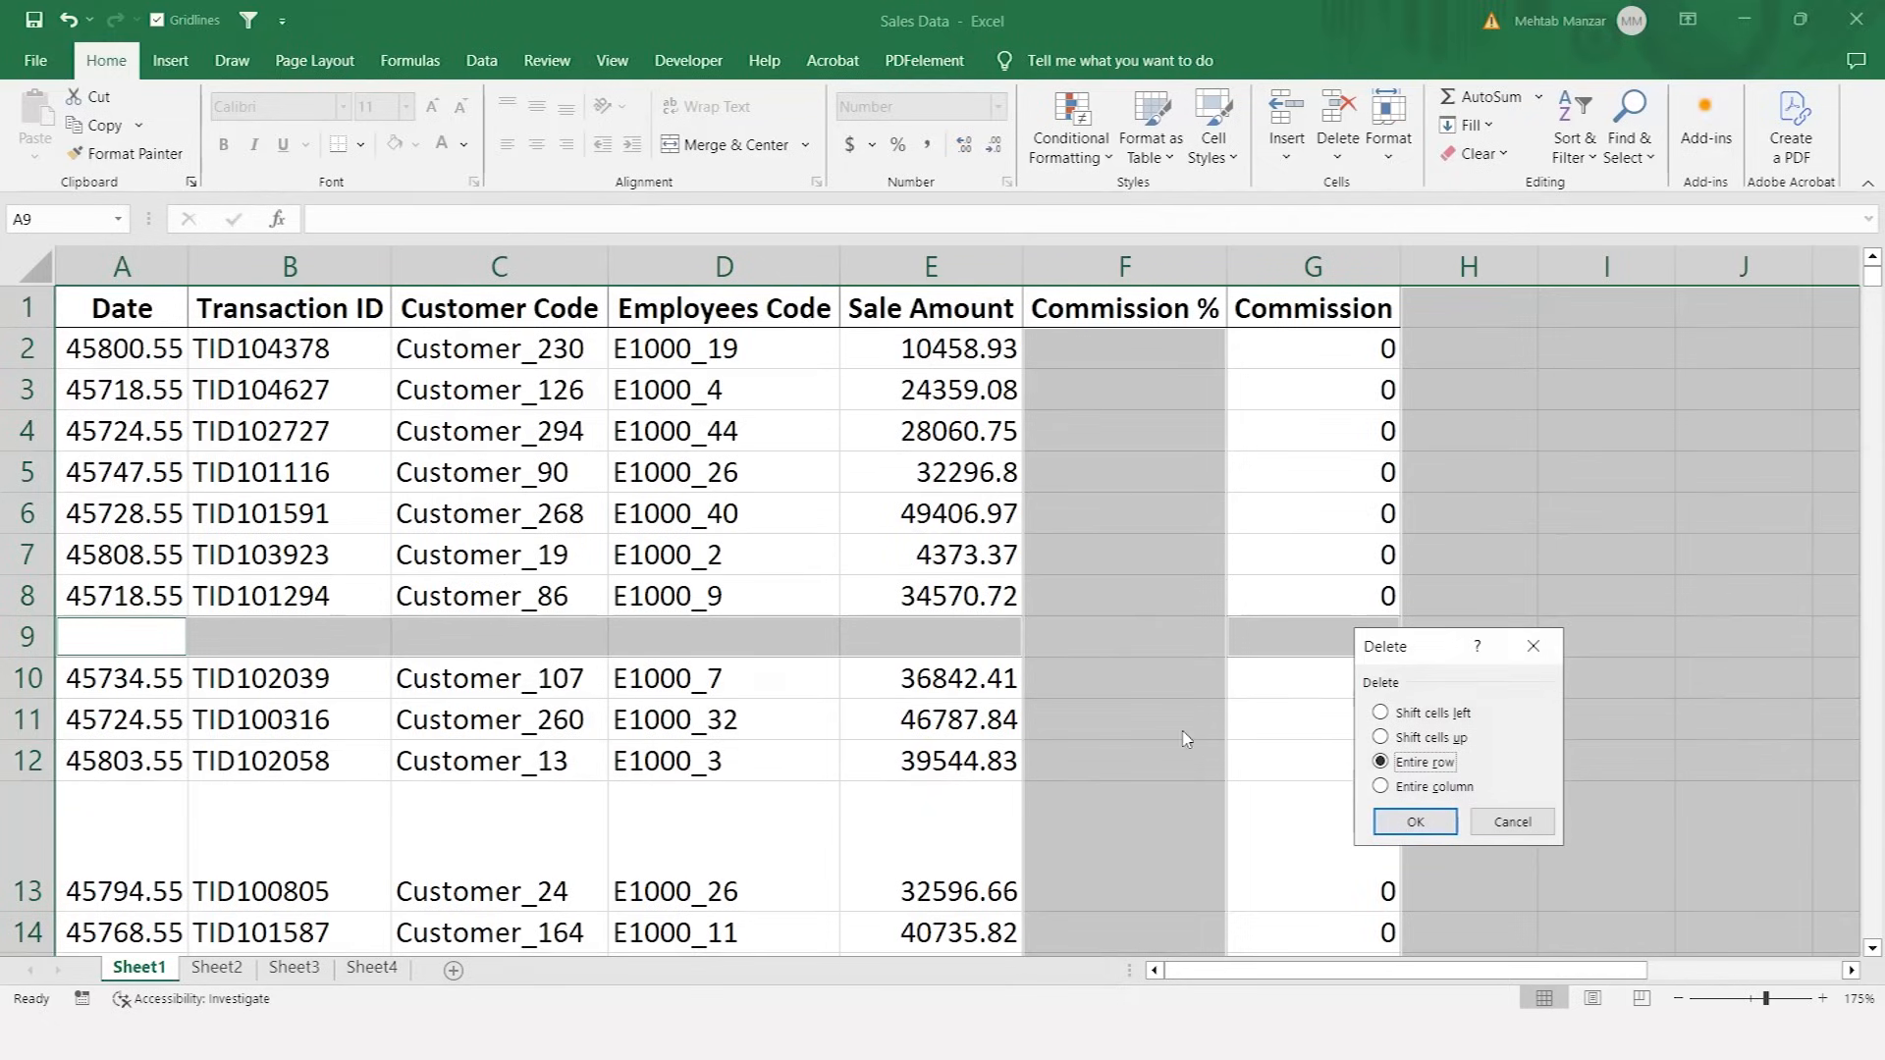
pyautogui.click(1430, 826)
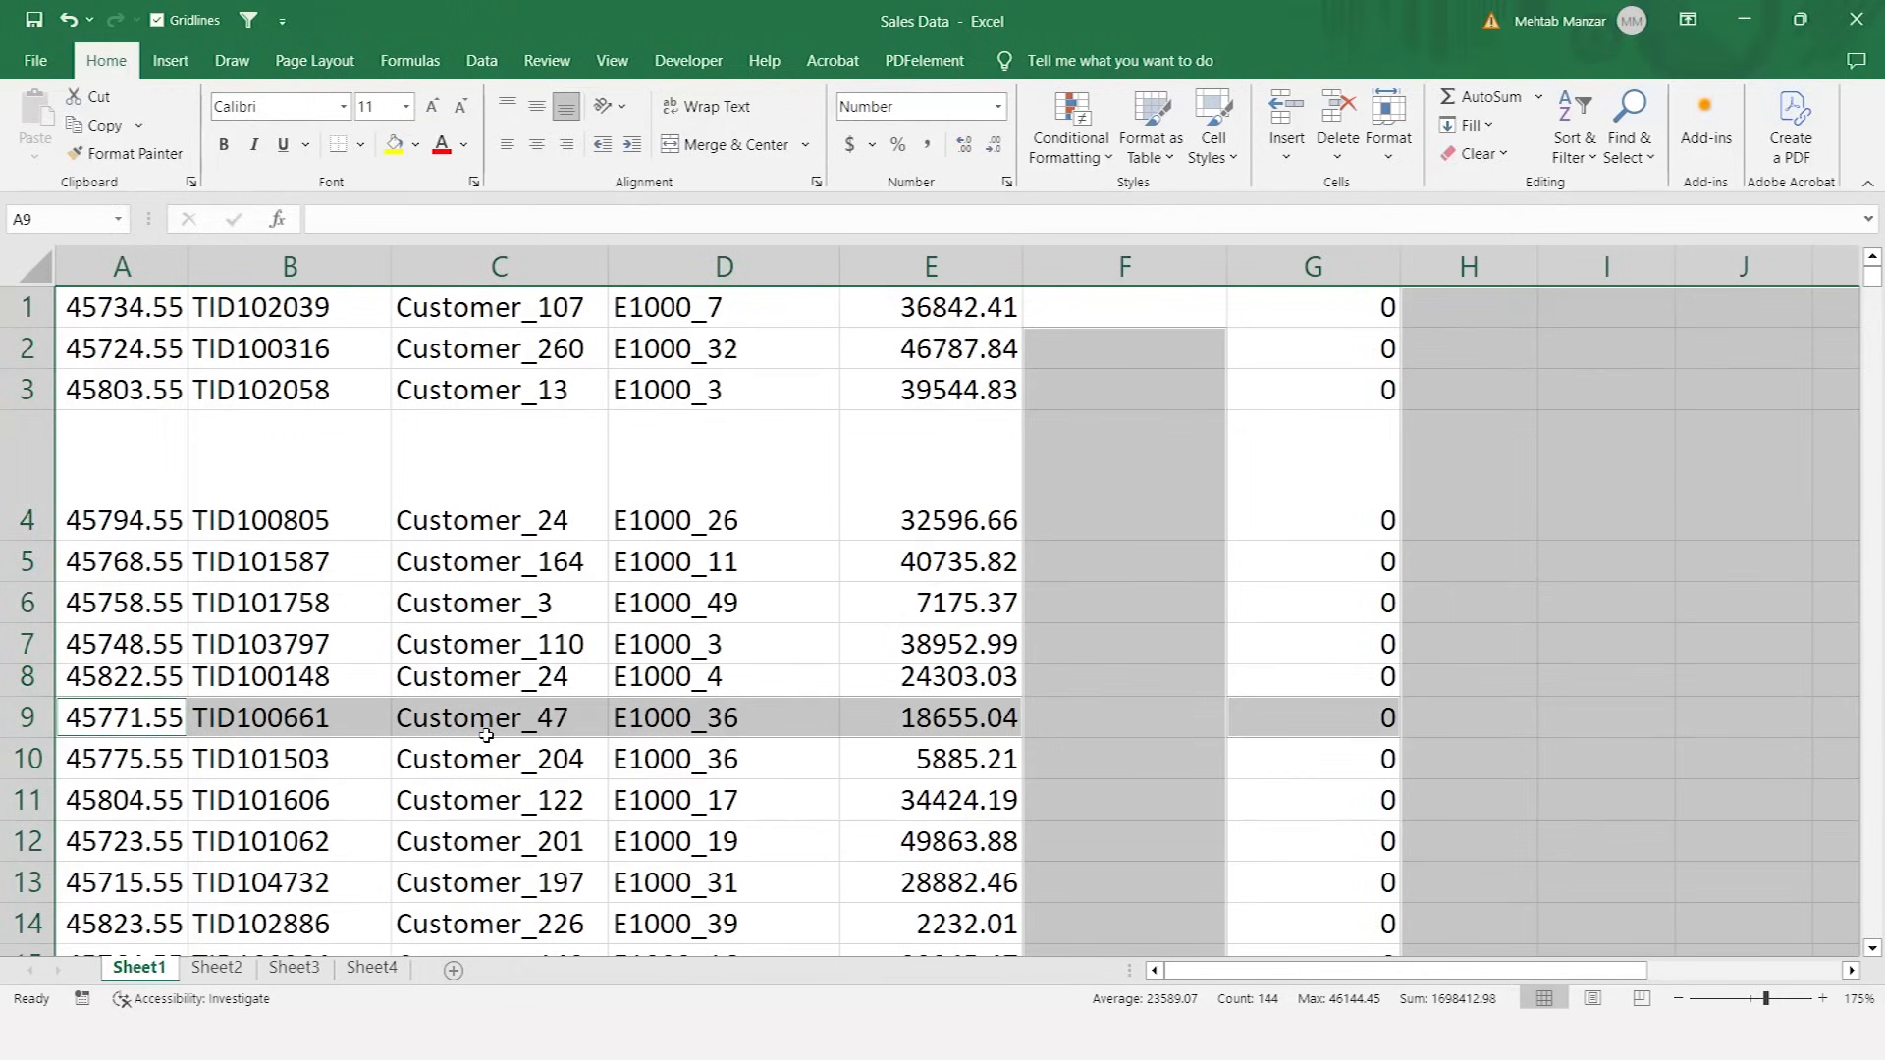
pyautogui.hotkey('ctrl', 'z')
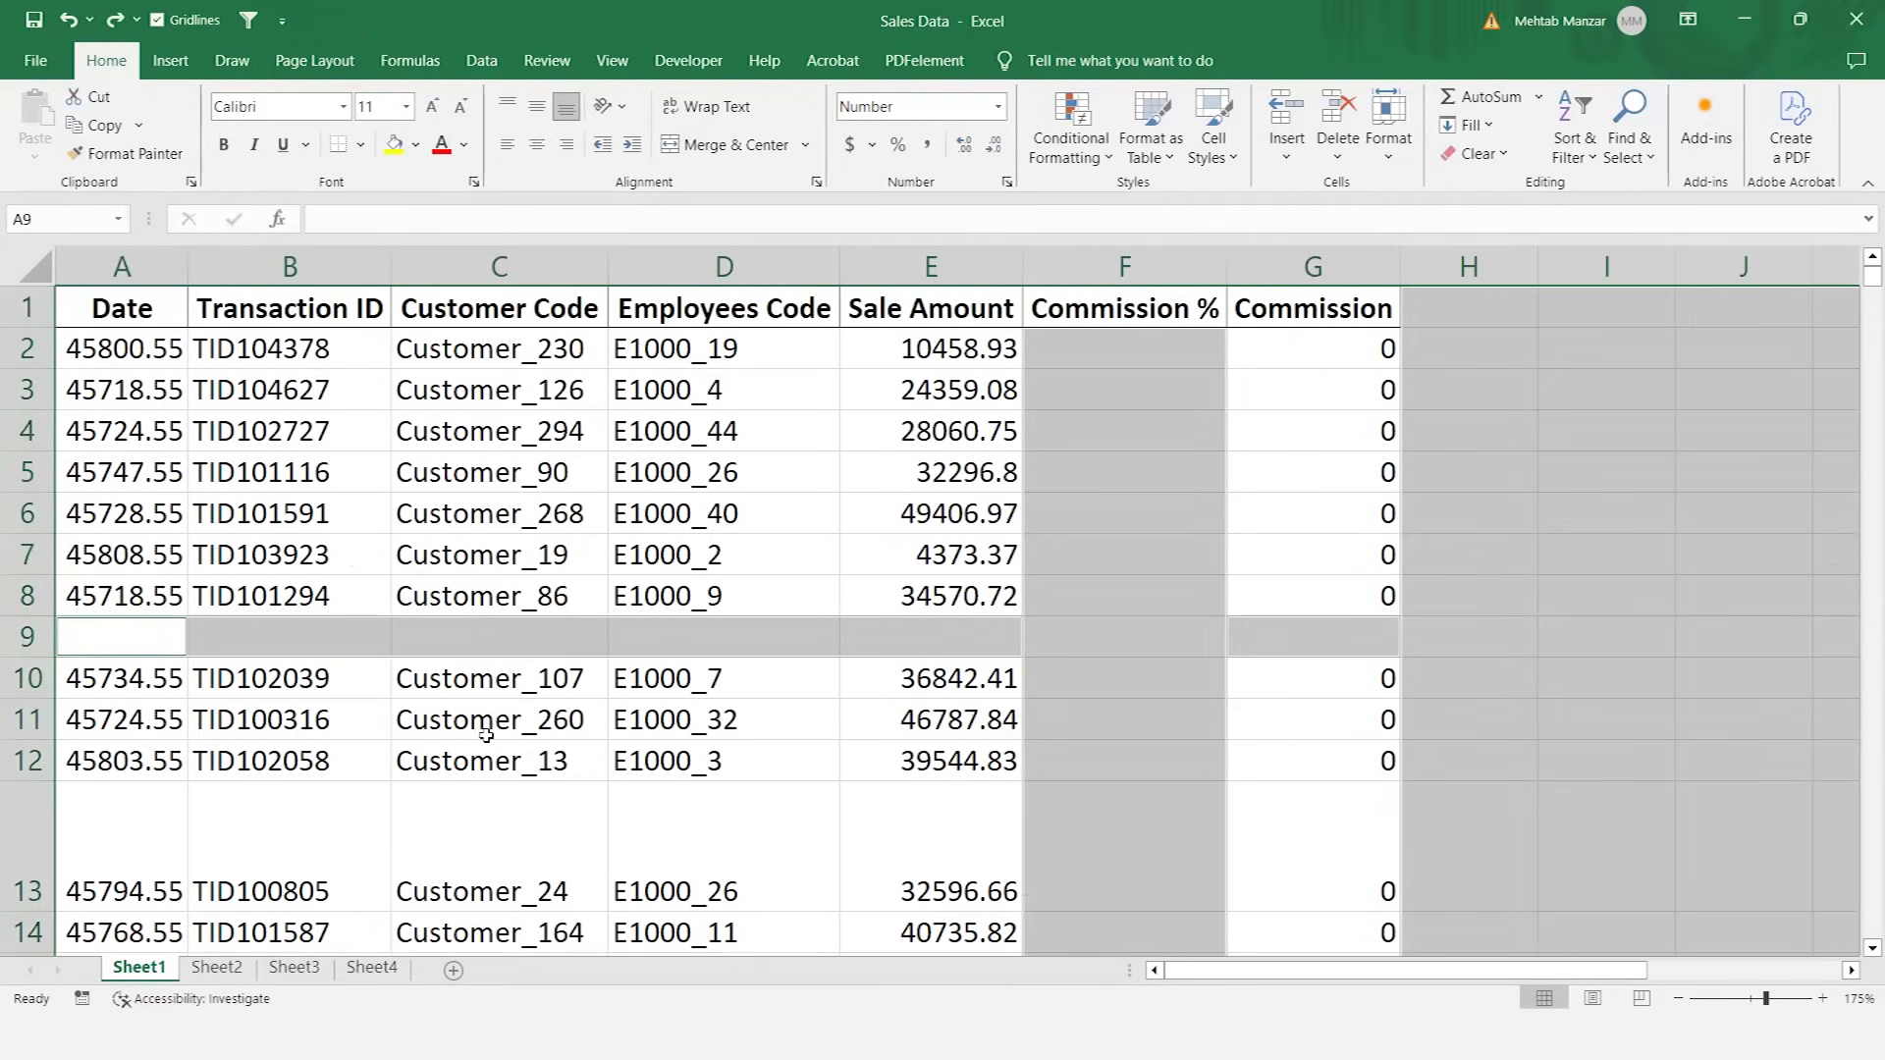
pyautogui.click(263, 488)
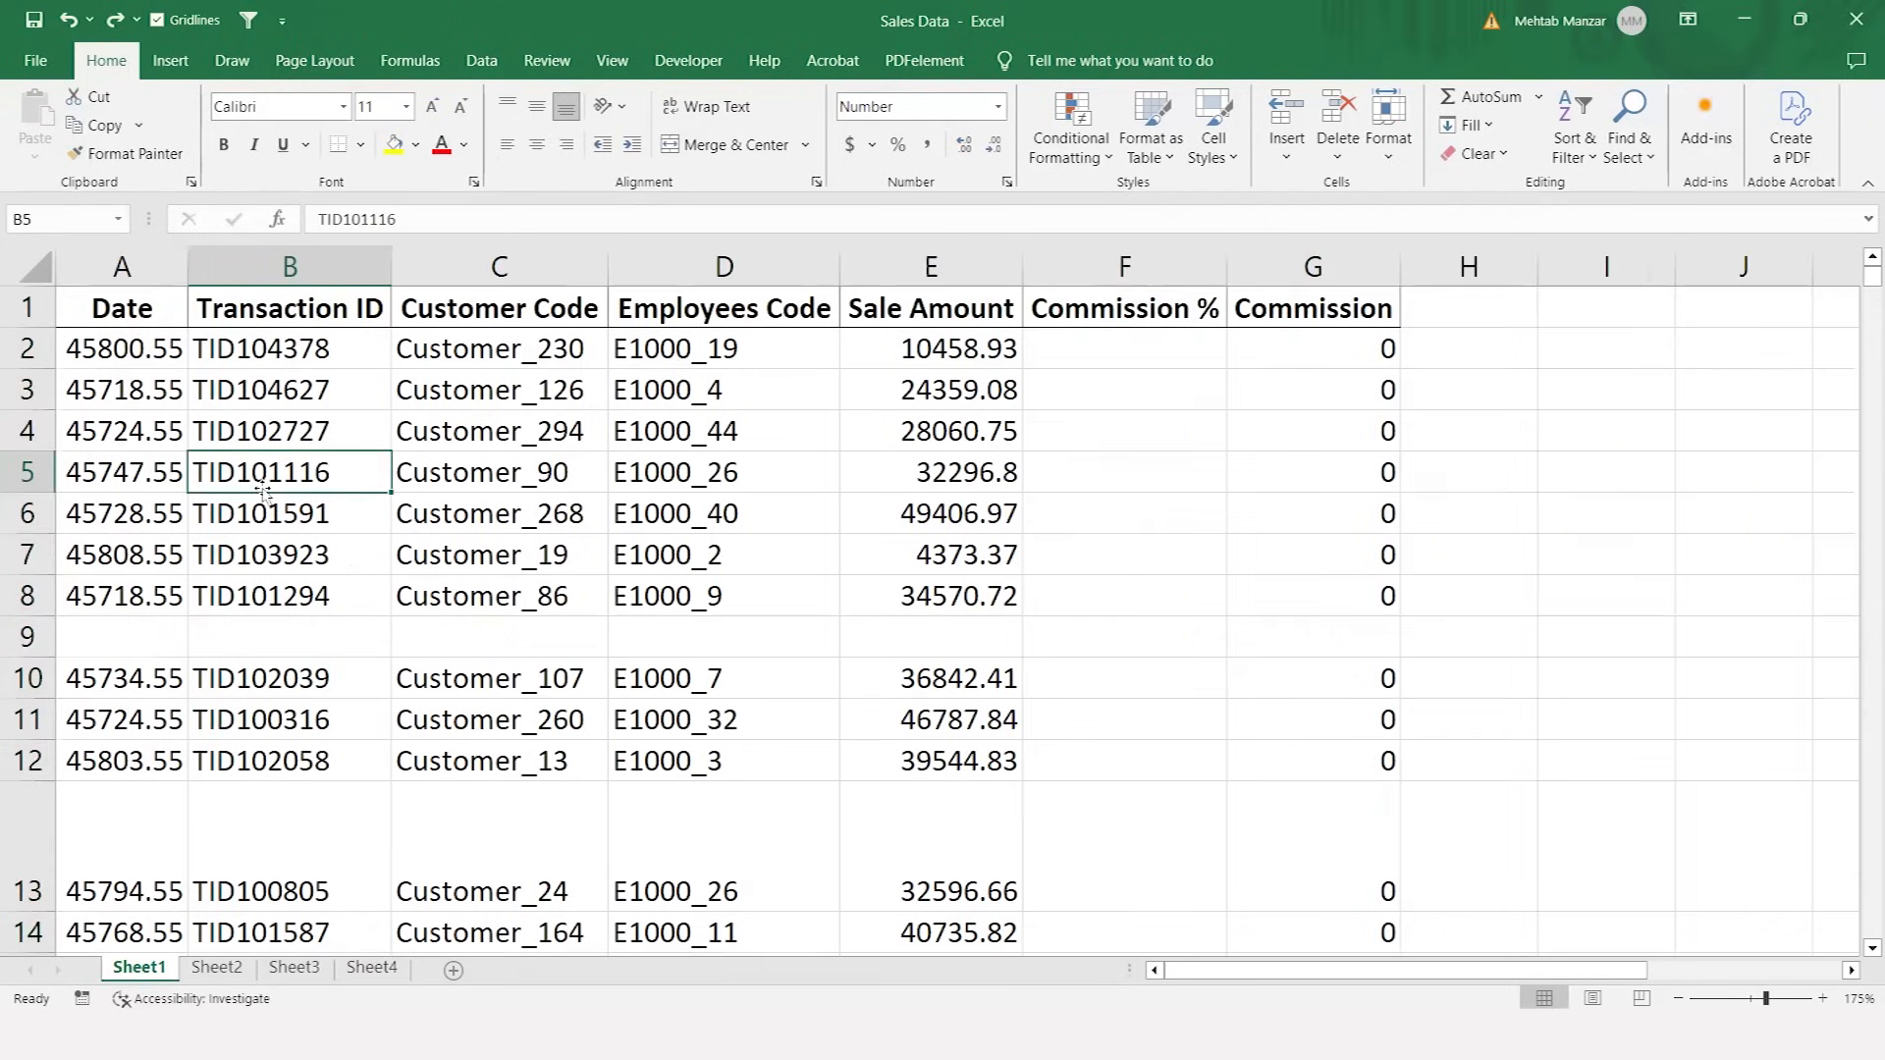
# - Select the whole sales table from the Date header in A1 to G5027
pyautogui.click(125, 307)
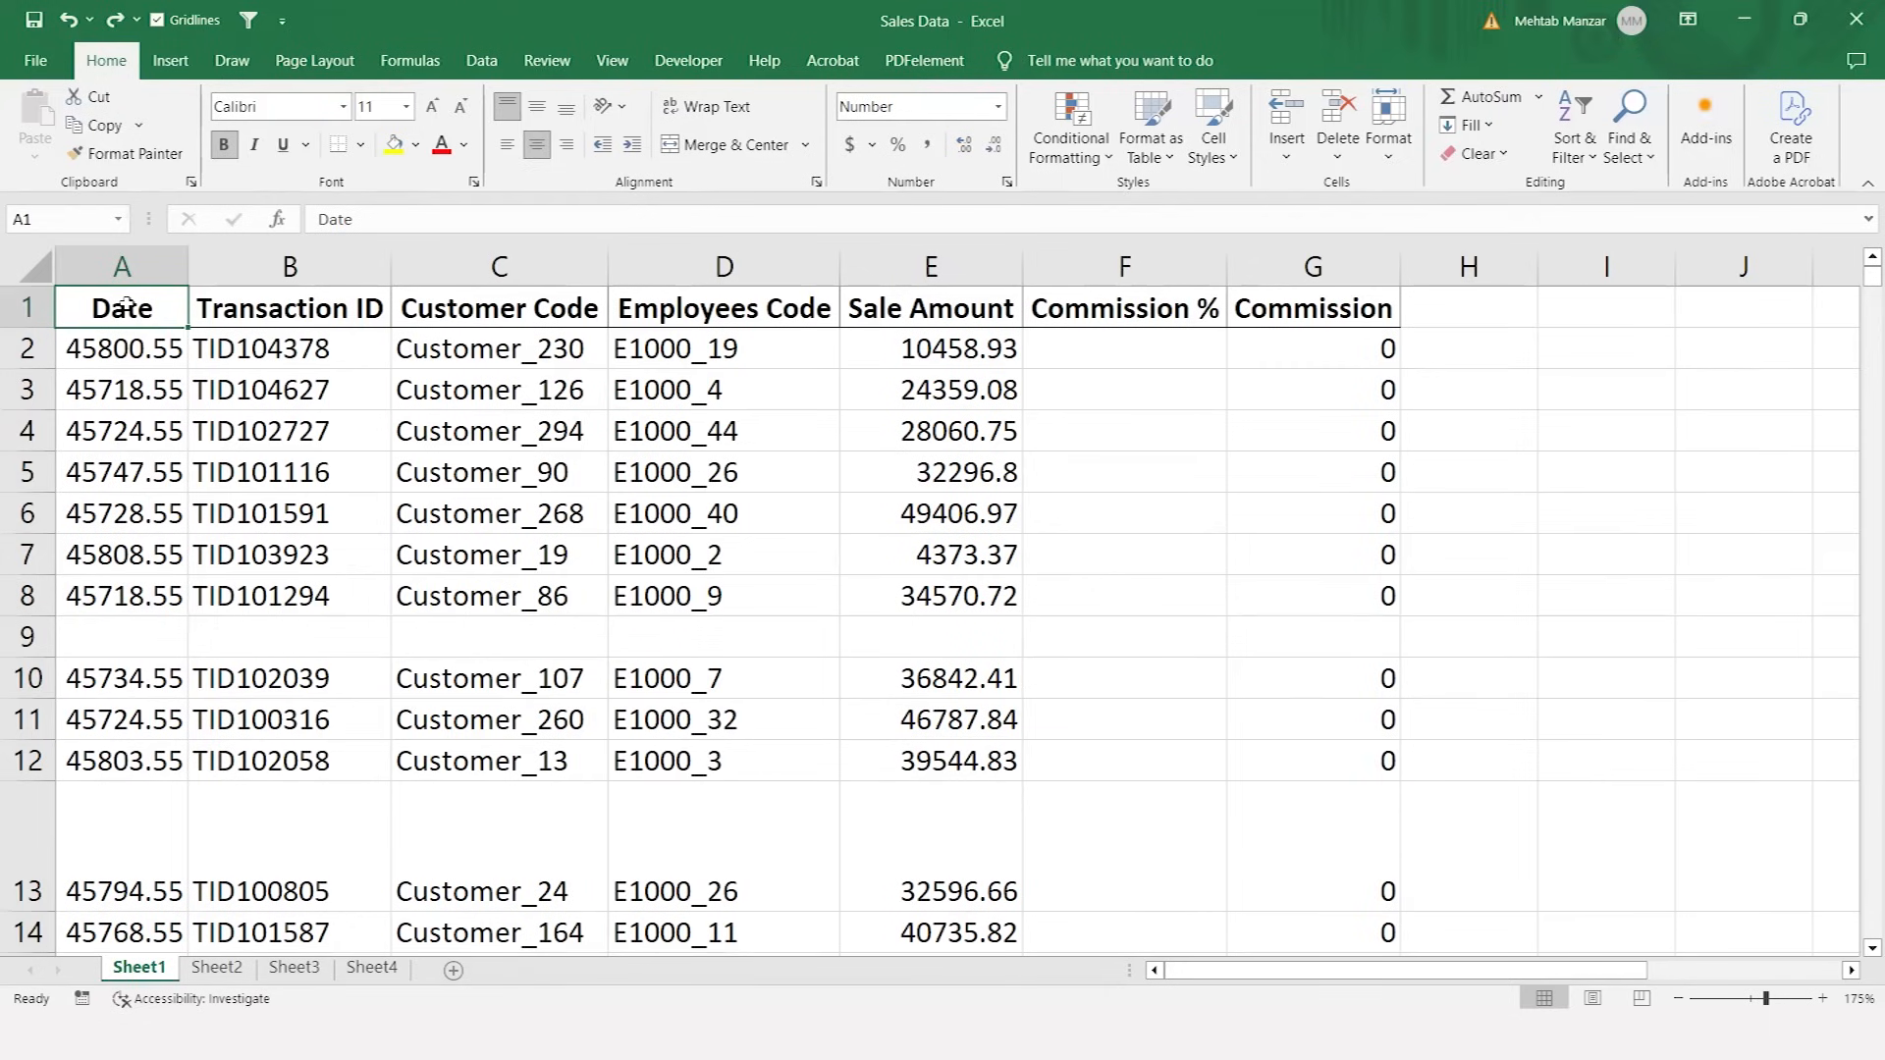
pyautogui.hotkey('ctrl', 'shift', 'Down')
pyautogui.hotkey('ctrl', 'shift', 'Down')
pyautogui.hotkey('ctrl', 'shift', 'Down')
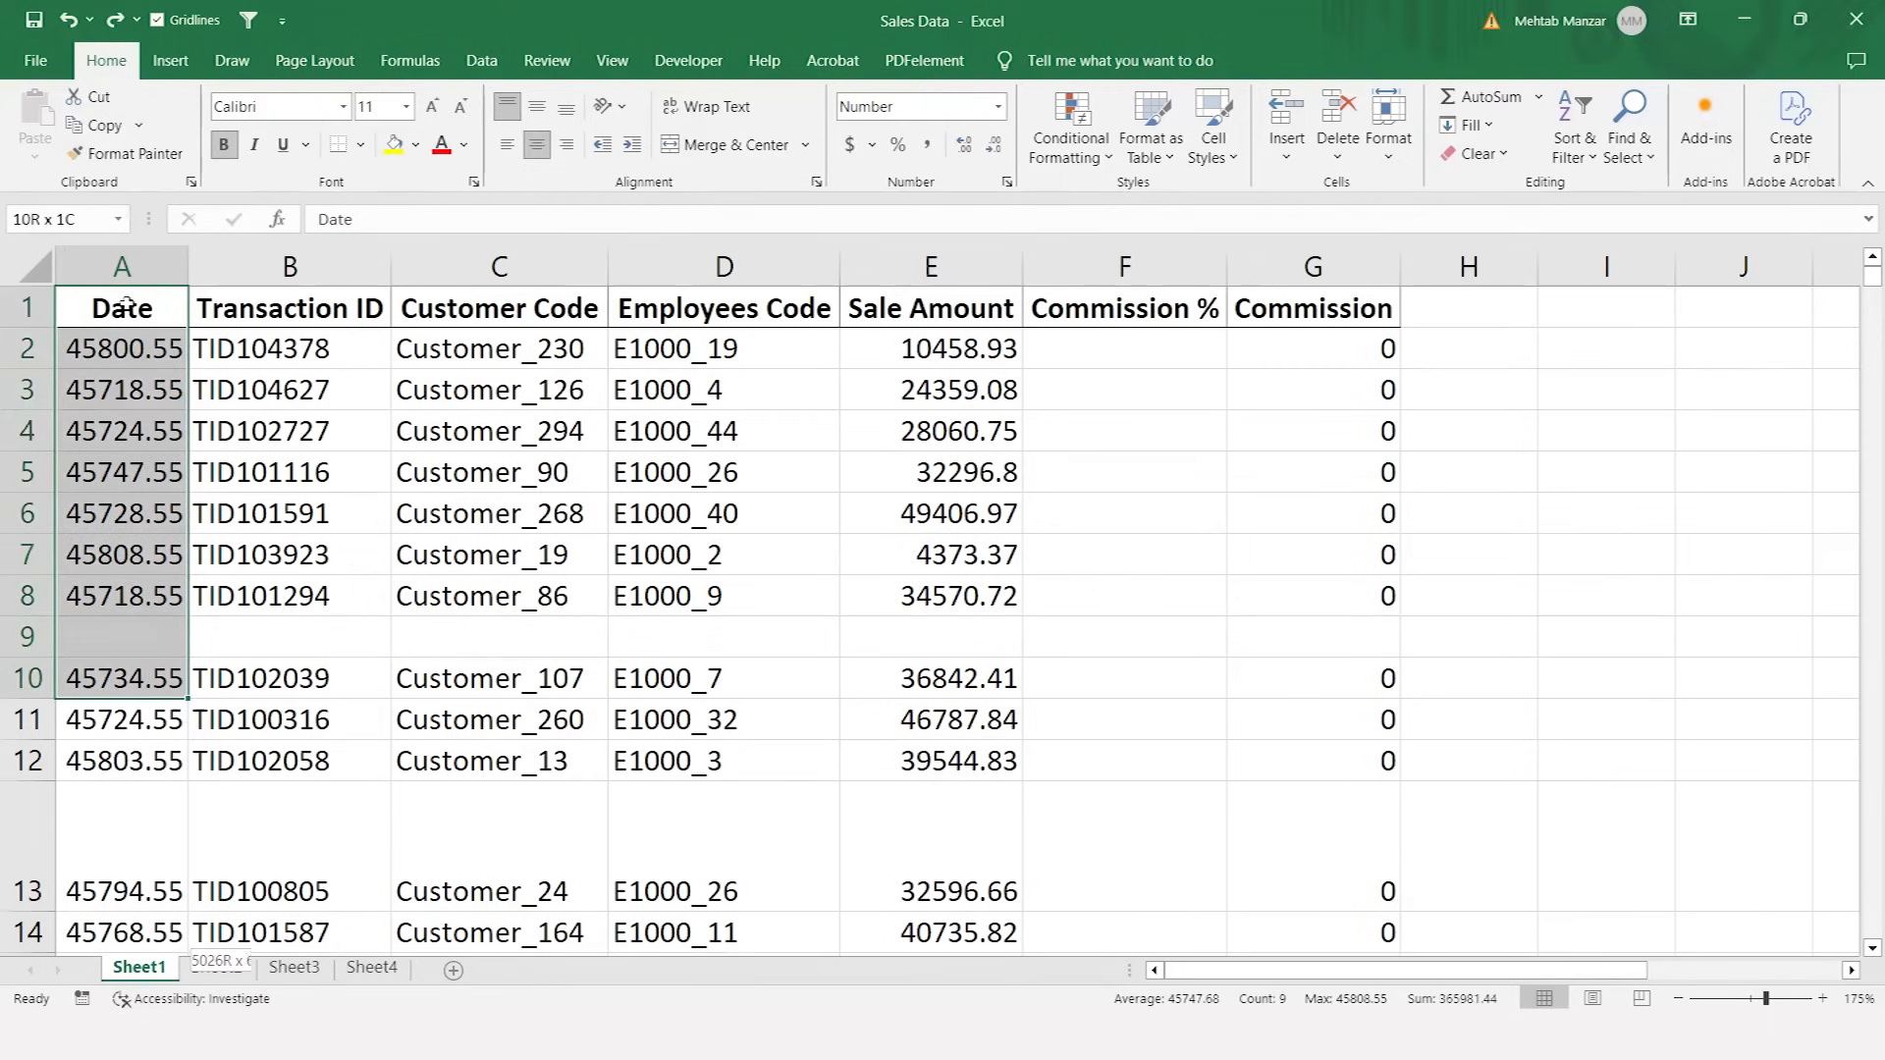
pyautogui.hotkey('ctrl', 'shift', 'Down')
pyautogui.hotkey('ctrl', 'shift', 'Down')
pyautogui.hotkey('ctrl', 'shift', 'Down')
pyautogui.hotkey('ctrl', 'shift', 'Down')
pyautogui.hotkey('ctrl', 'shift', 'Down')
pyautogui.hotkey('ctrl', 'shift', 'Down')
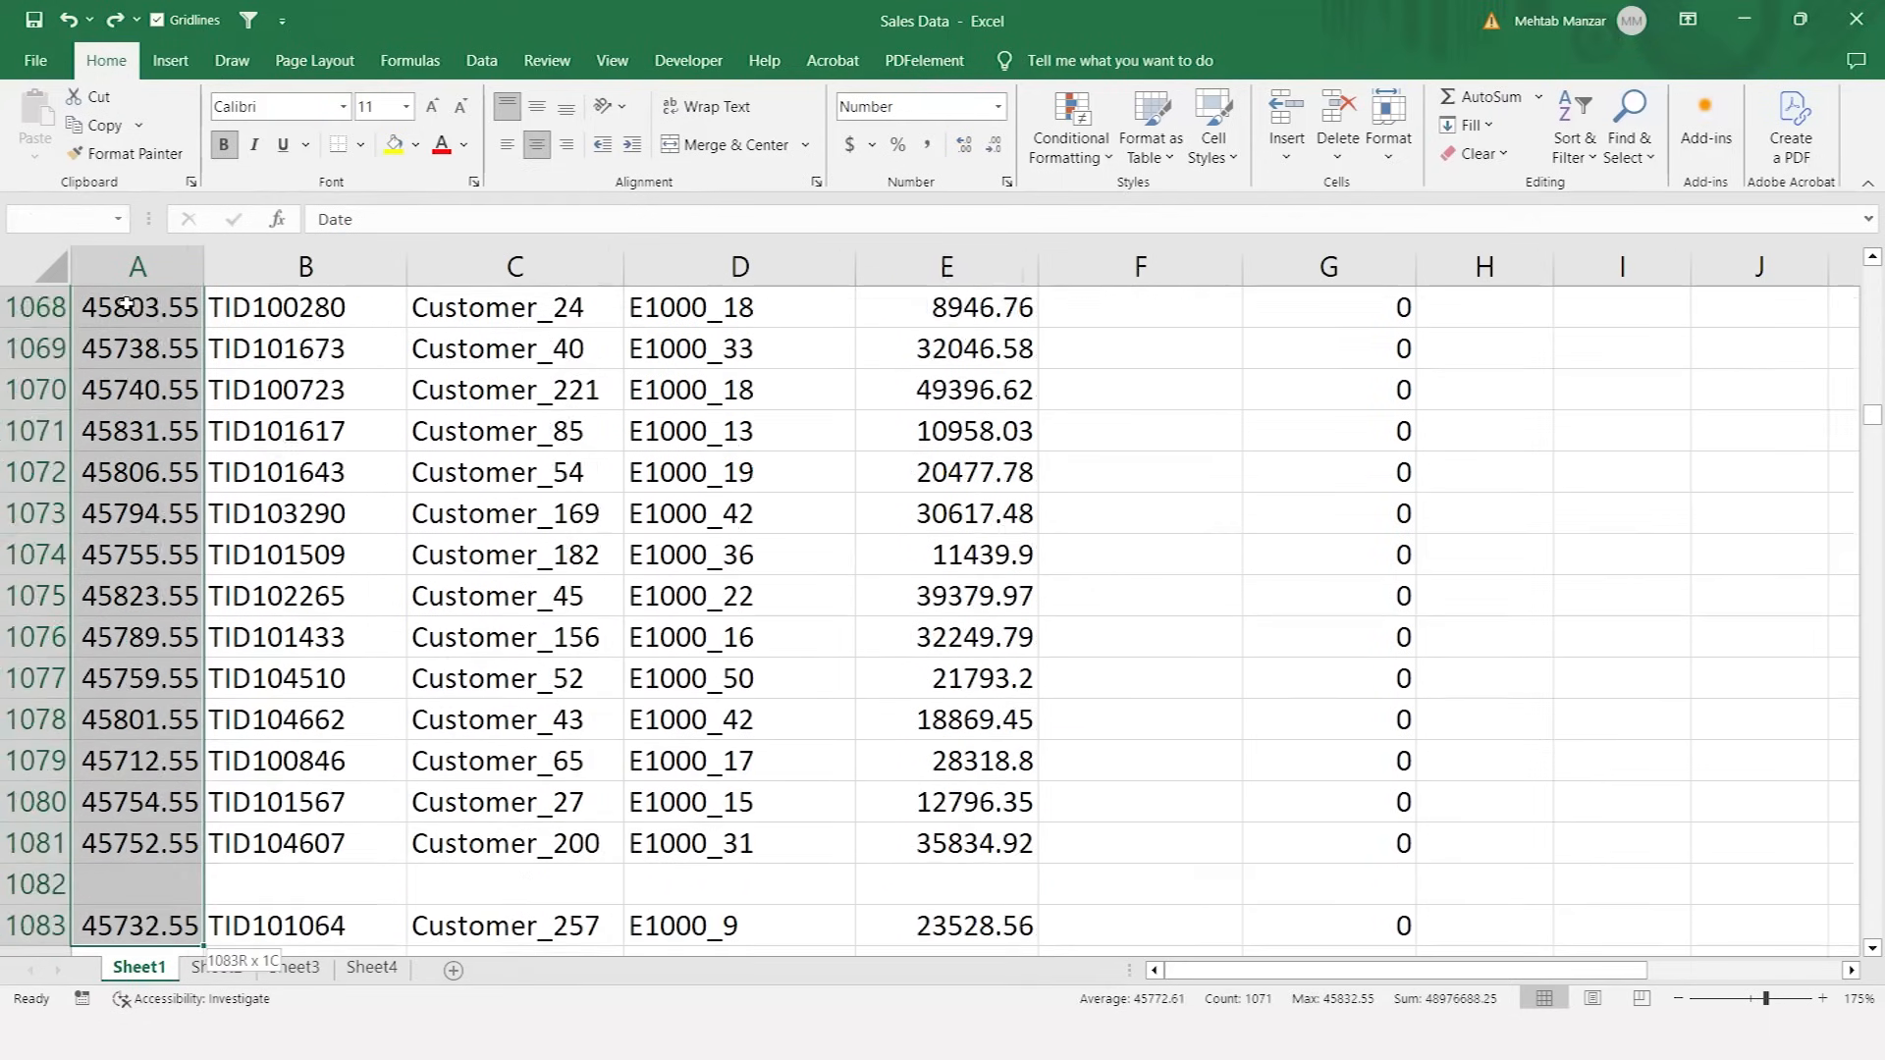
pyautogui.hotkey('ctrl', 'shift', 'Down')
pyautogui.hotkey('ctrl', 'shift', 'Down')
pyautogui.hotkey('ctrl', 'shift', 'Down')
pyautogui.hotkey('ctrl', 'shift', 'Down')
pyautogui.hotkey('ctrl', 'shift', 'Down')
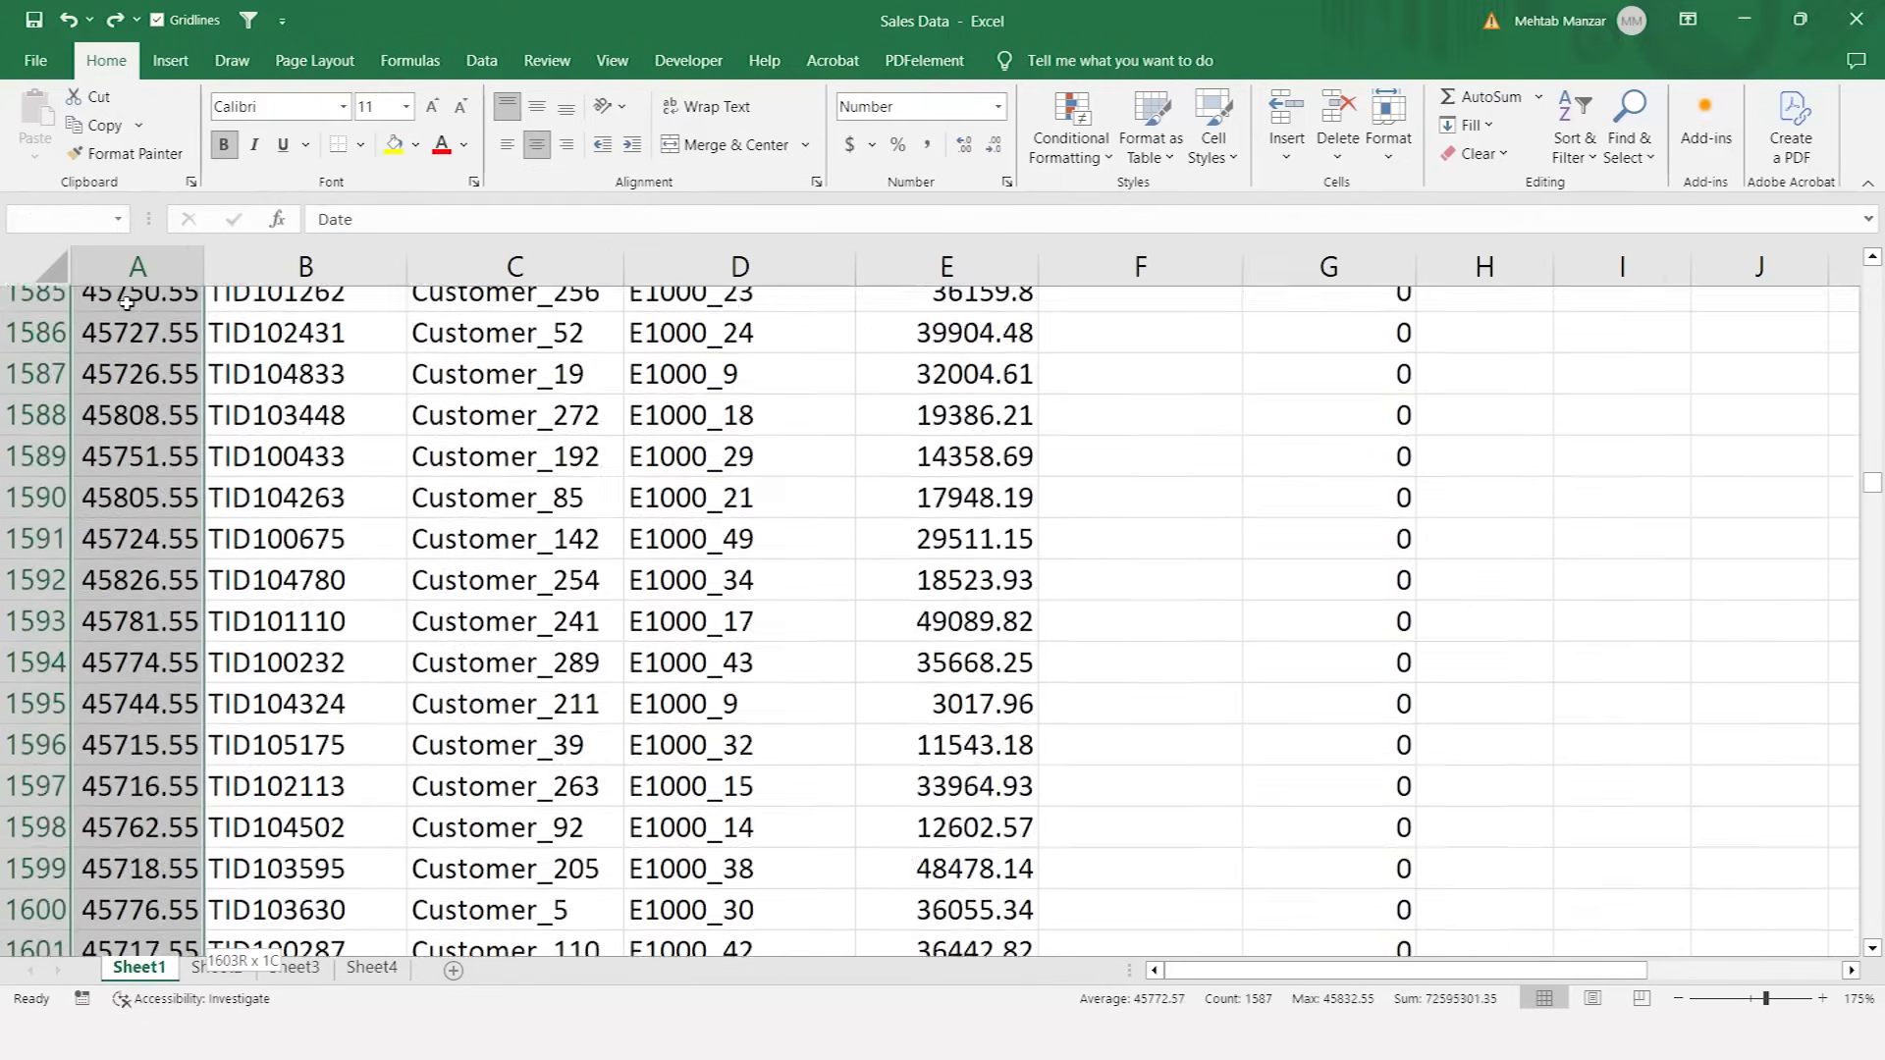
pyautogui.hotkey('ctrl', 'shift', 'Down')
pyautogui.hotkey('ctrl', 'shift', 'Down')
pyautogui.hotkey('ctrl', 'shift', 'Down')
pyautogui.hotkey('ctrl', 'shift', 'Down')
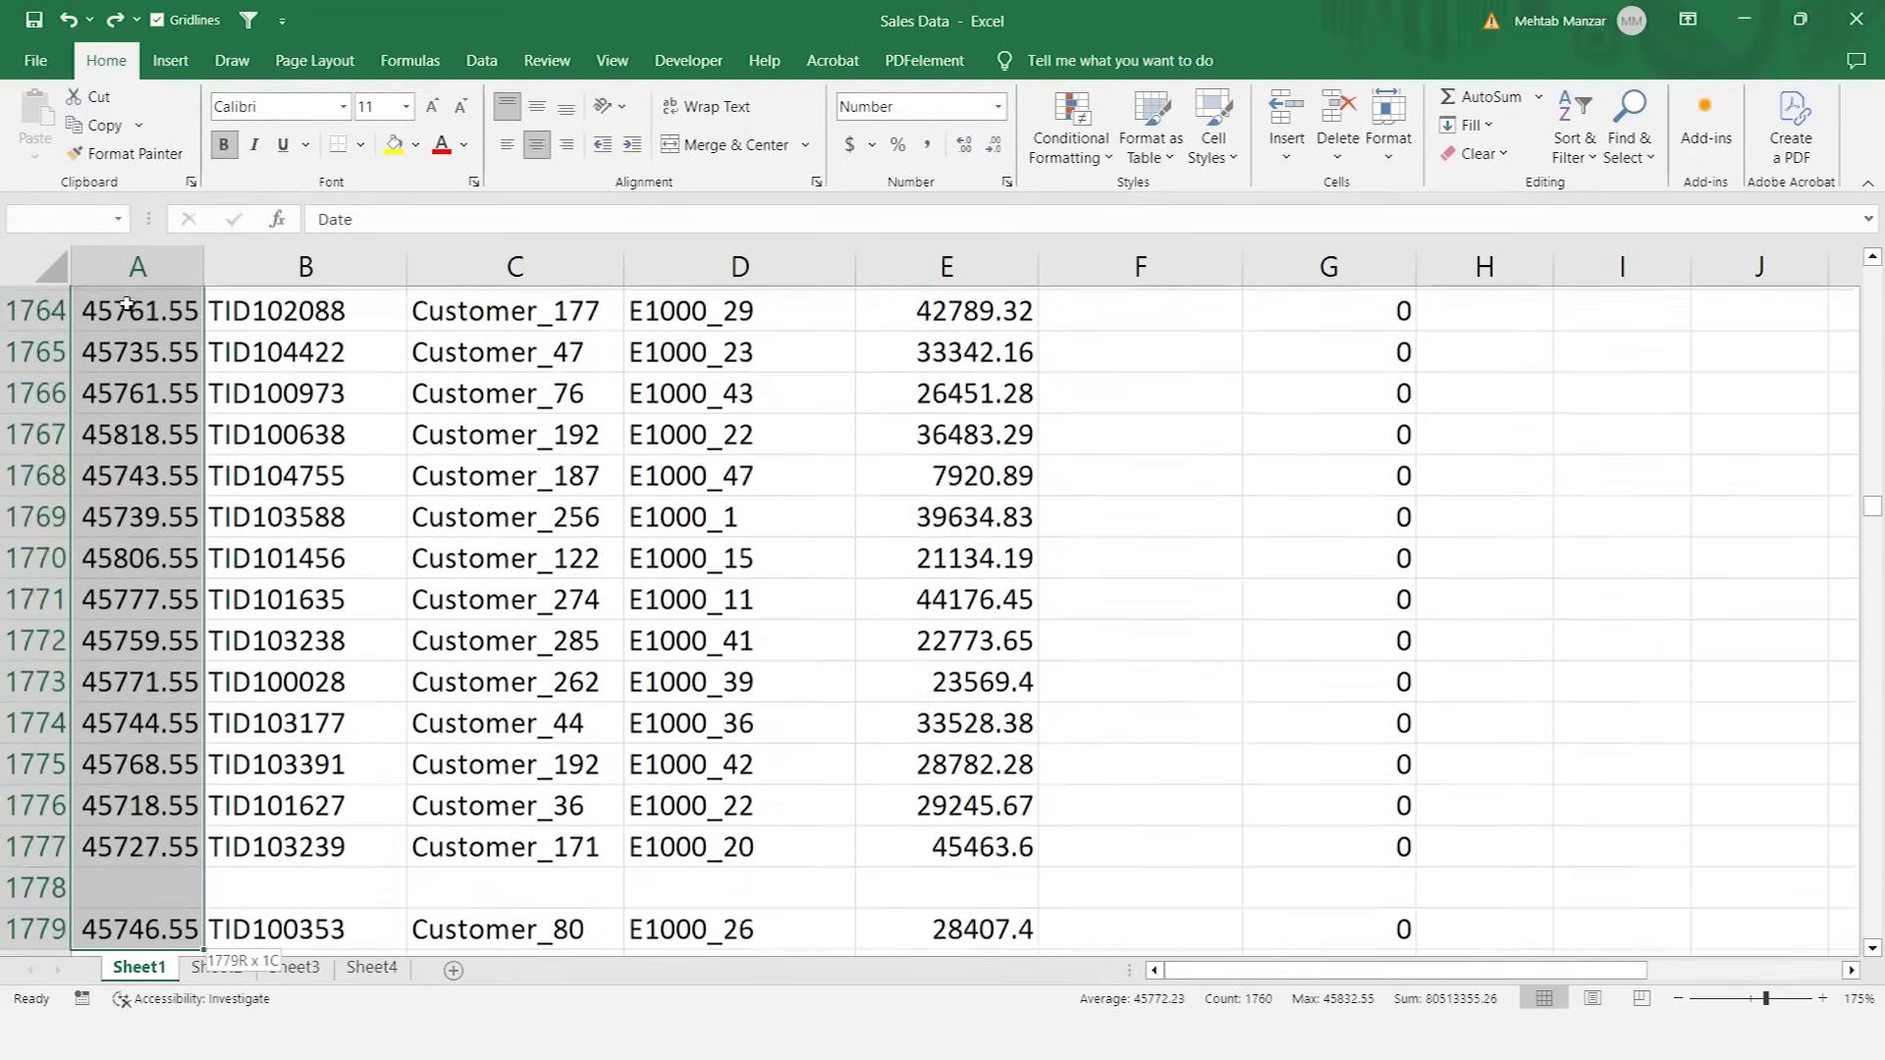
pyautogui.hotkey('ctrl', 'shift', 'Down')
pyautogui.hotkey('ctrl', 'shift', 'Down')
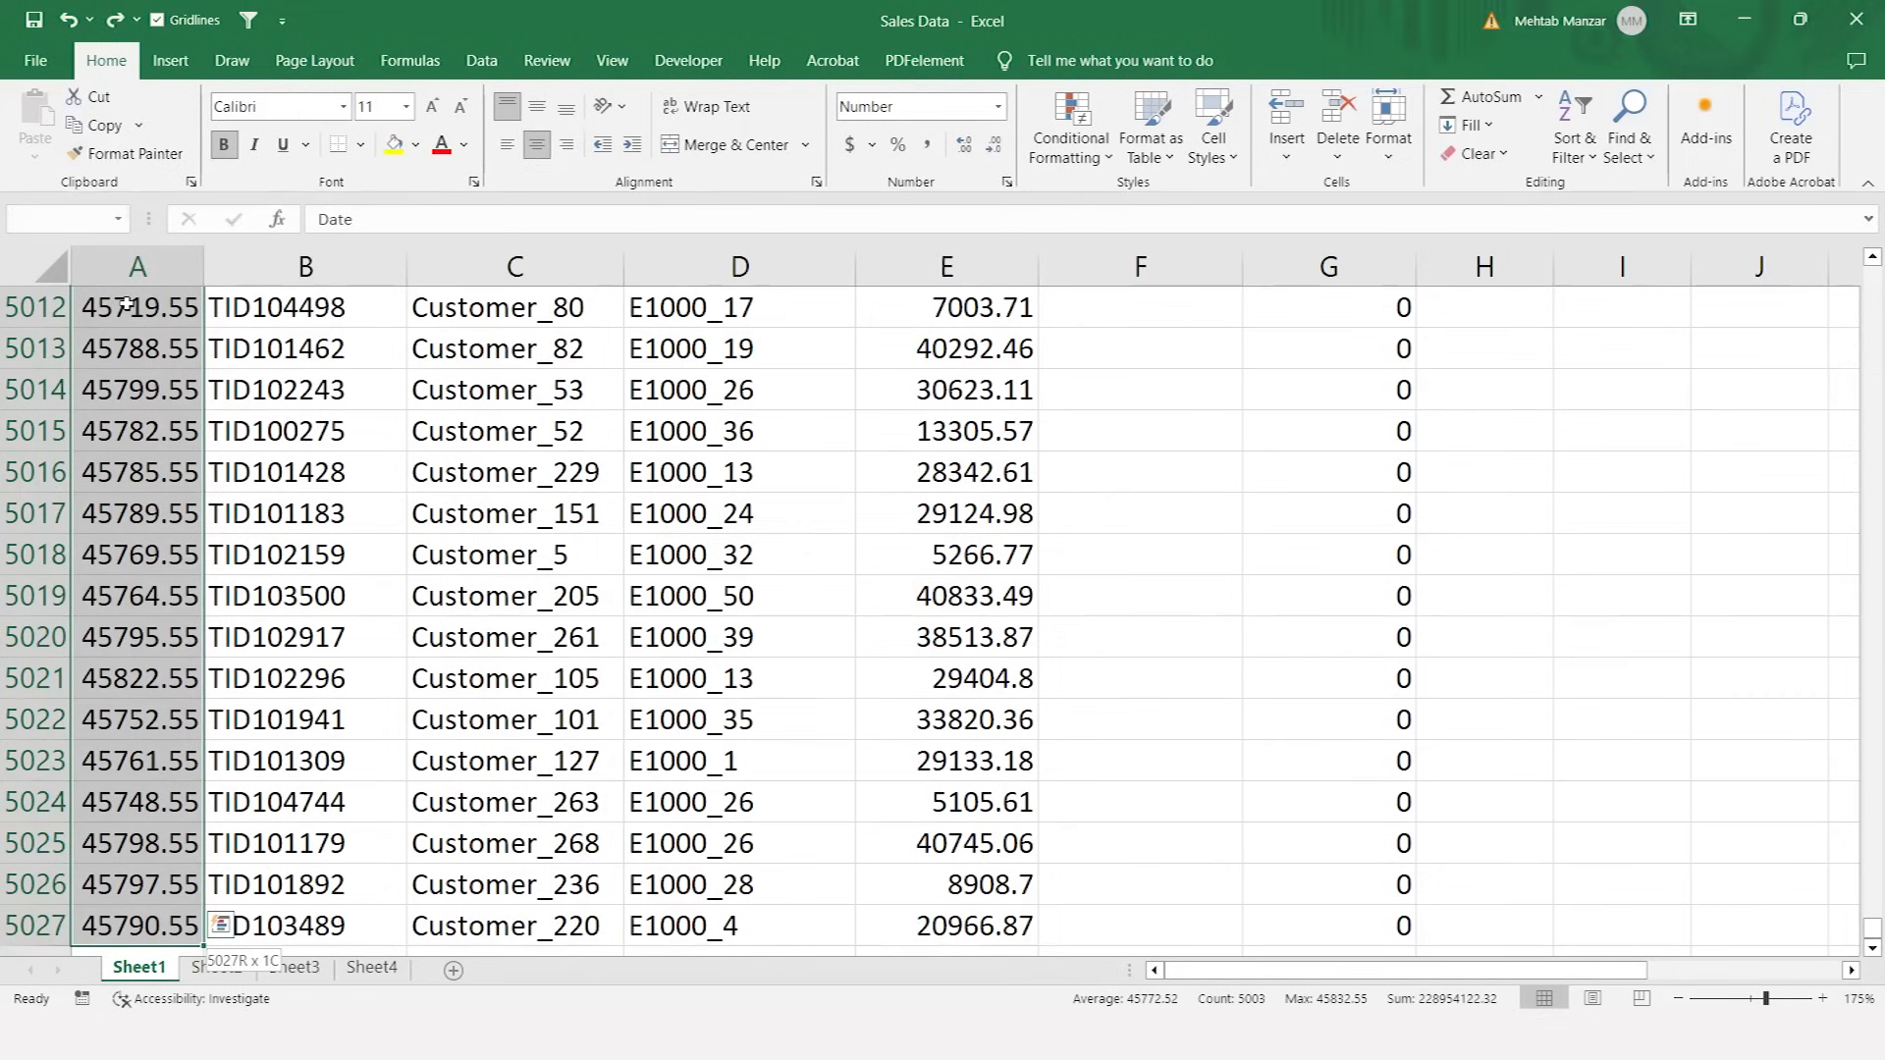
pyautogui.hotkey('shift', 'Right')
pyautogui.hotkey('shift', 'Right')
pyautogui.hotkey('shift', 'Right')
pyautogui.hotkey('shift', 'Right')
pyautogui.hotkey('shift', 'Right')
pyautogui.hotkey('shift', 'Right')
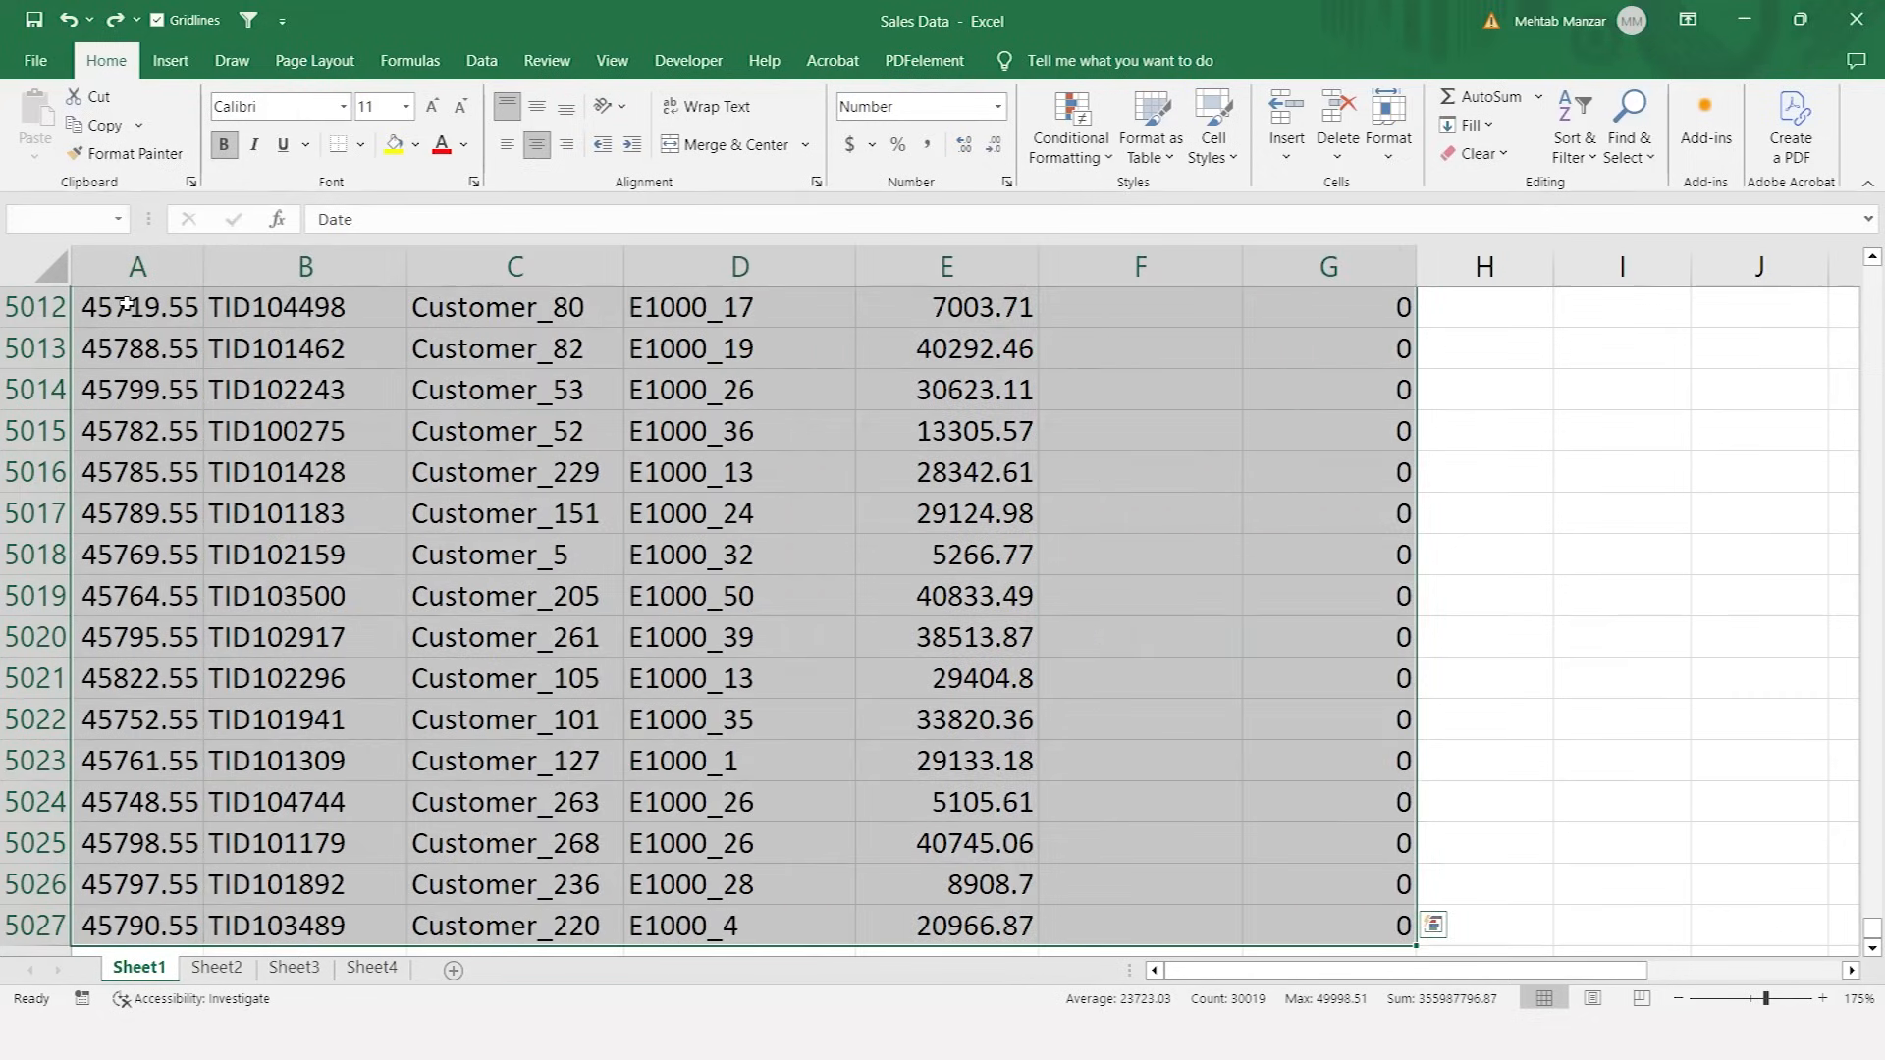
# - Select the blank cells within the selected table using Go To Special and delete their entire rows
pyautogui.hotkey('ctrl', 'g')
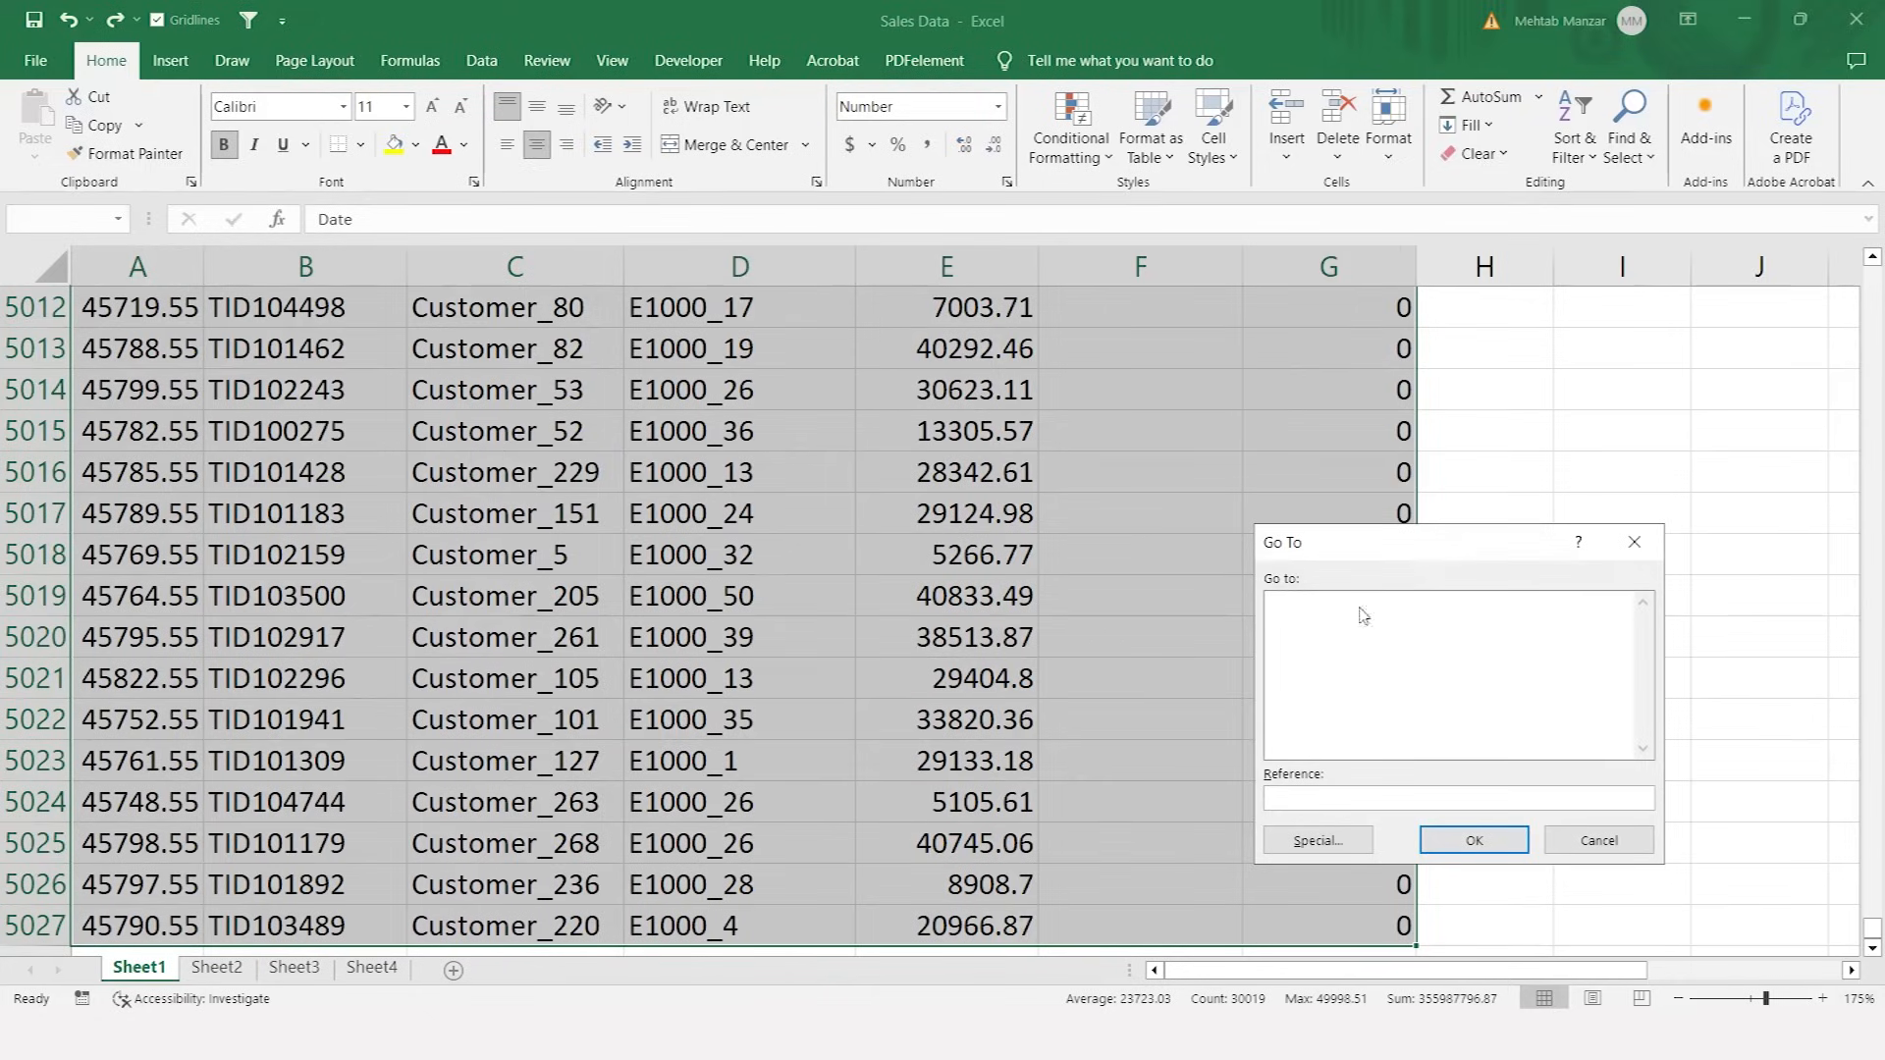
pyautogui.click(1321, 841)
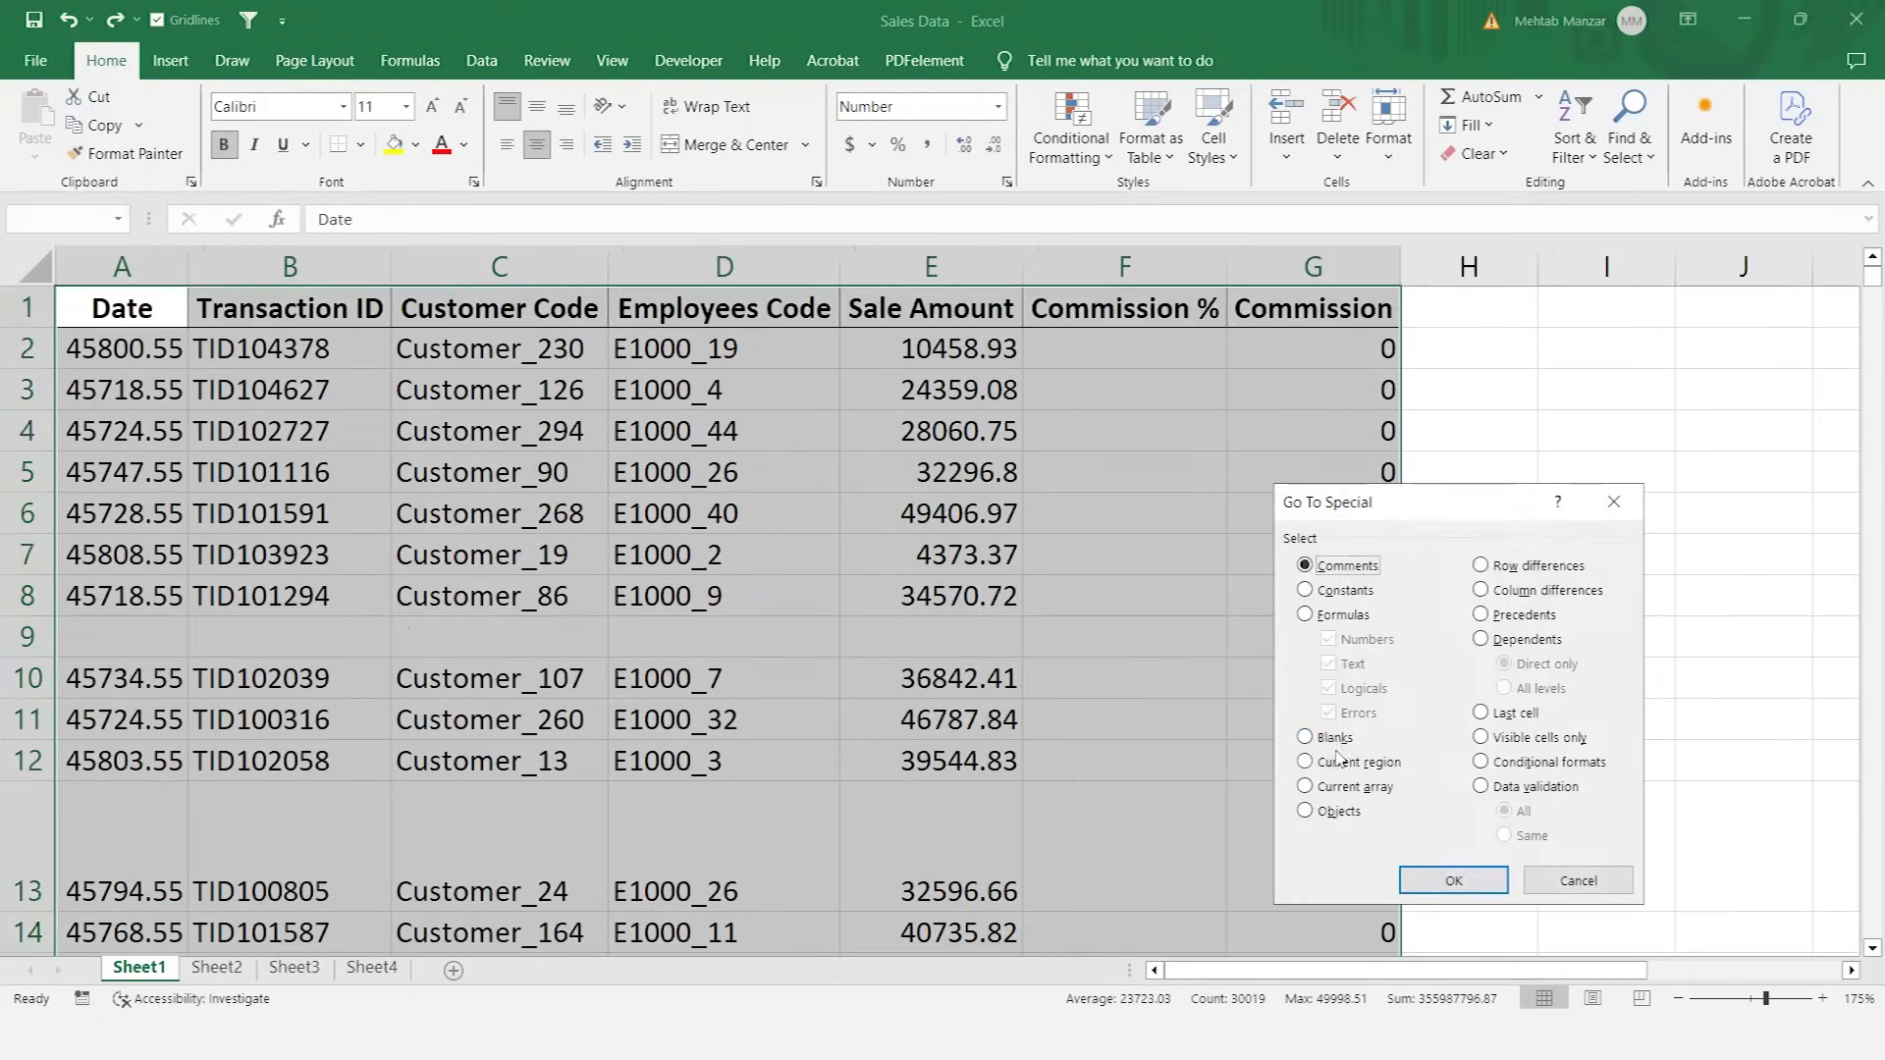
pyautogui.click(1305, 737)
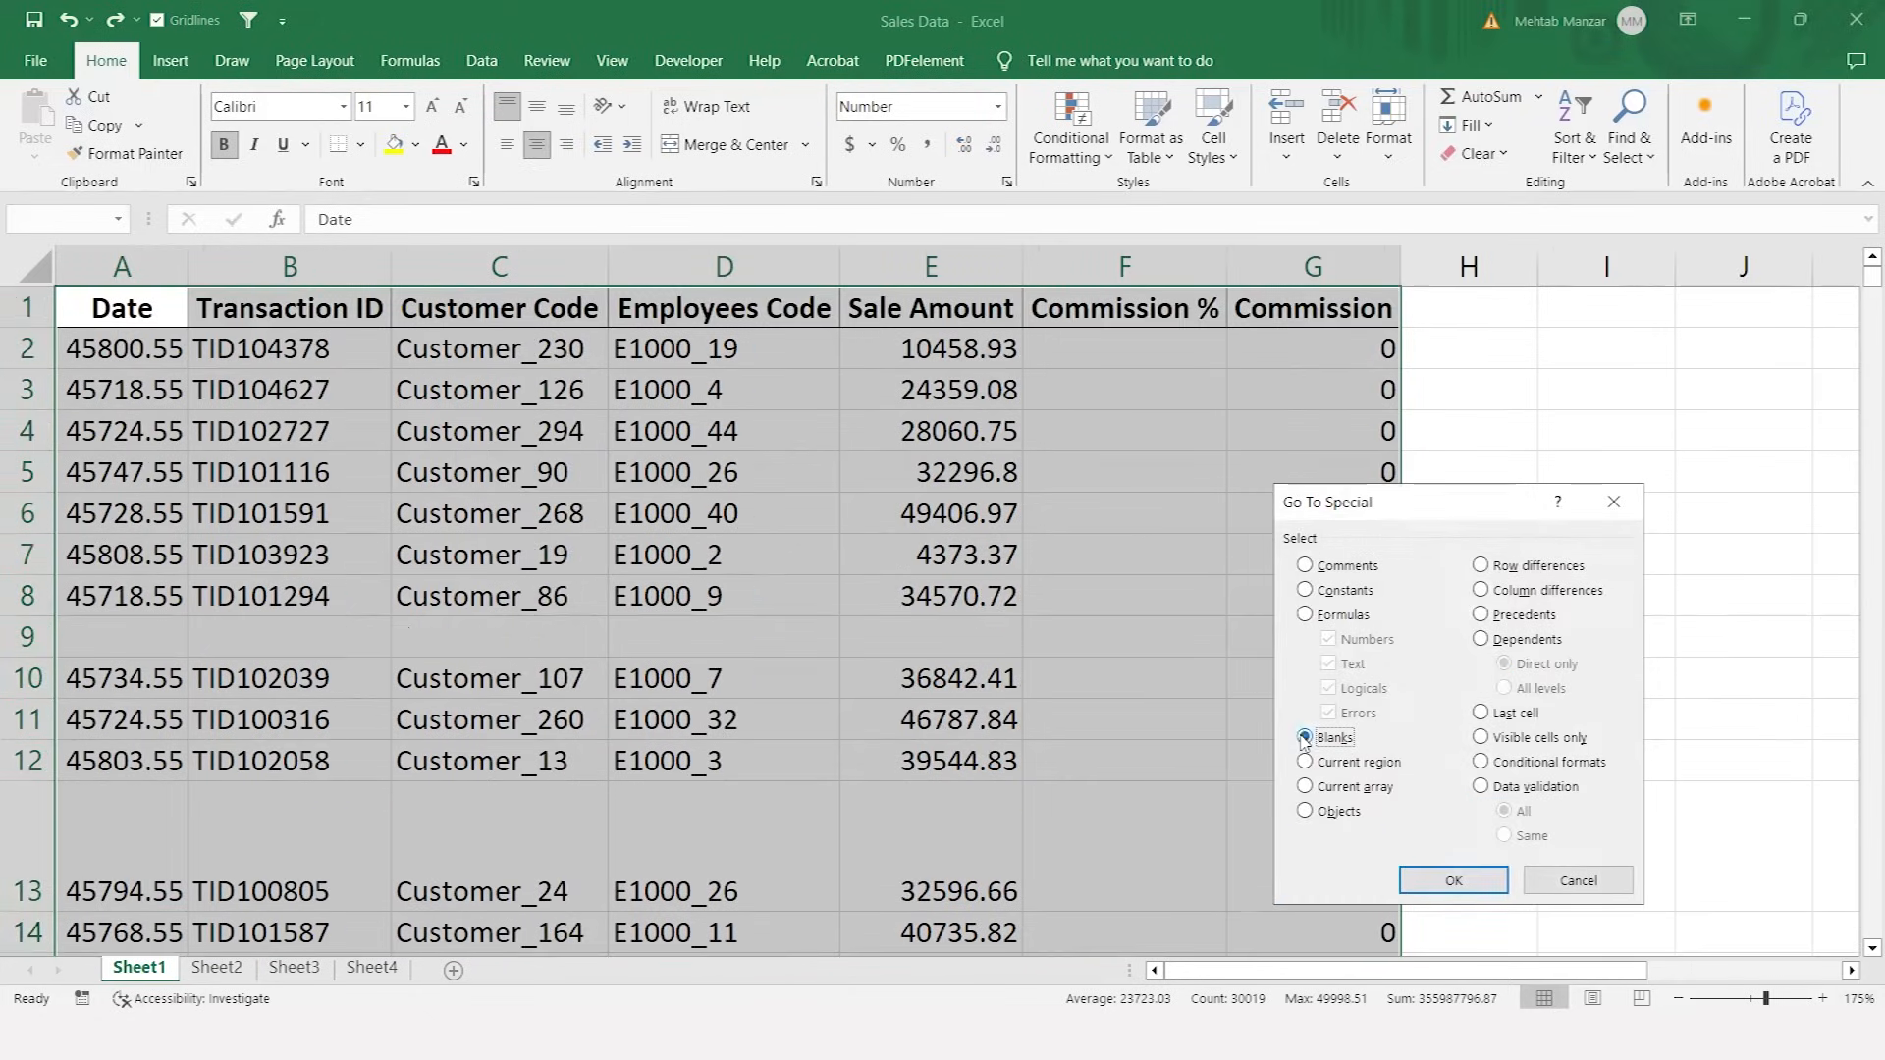
pyautogui.click(1451, 883)
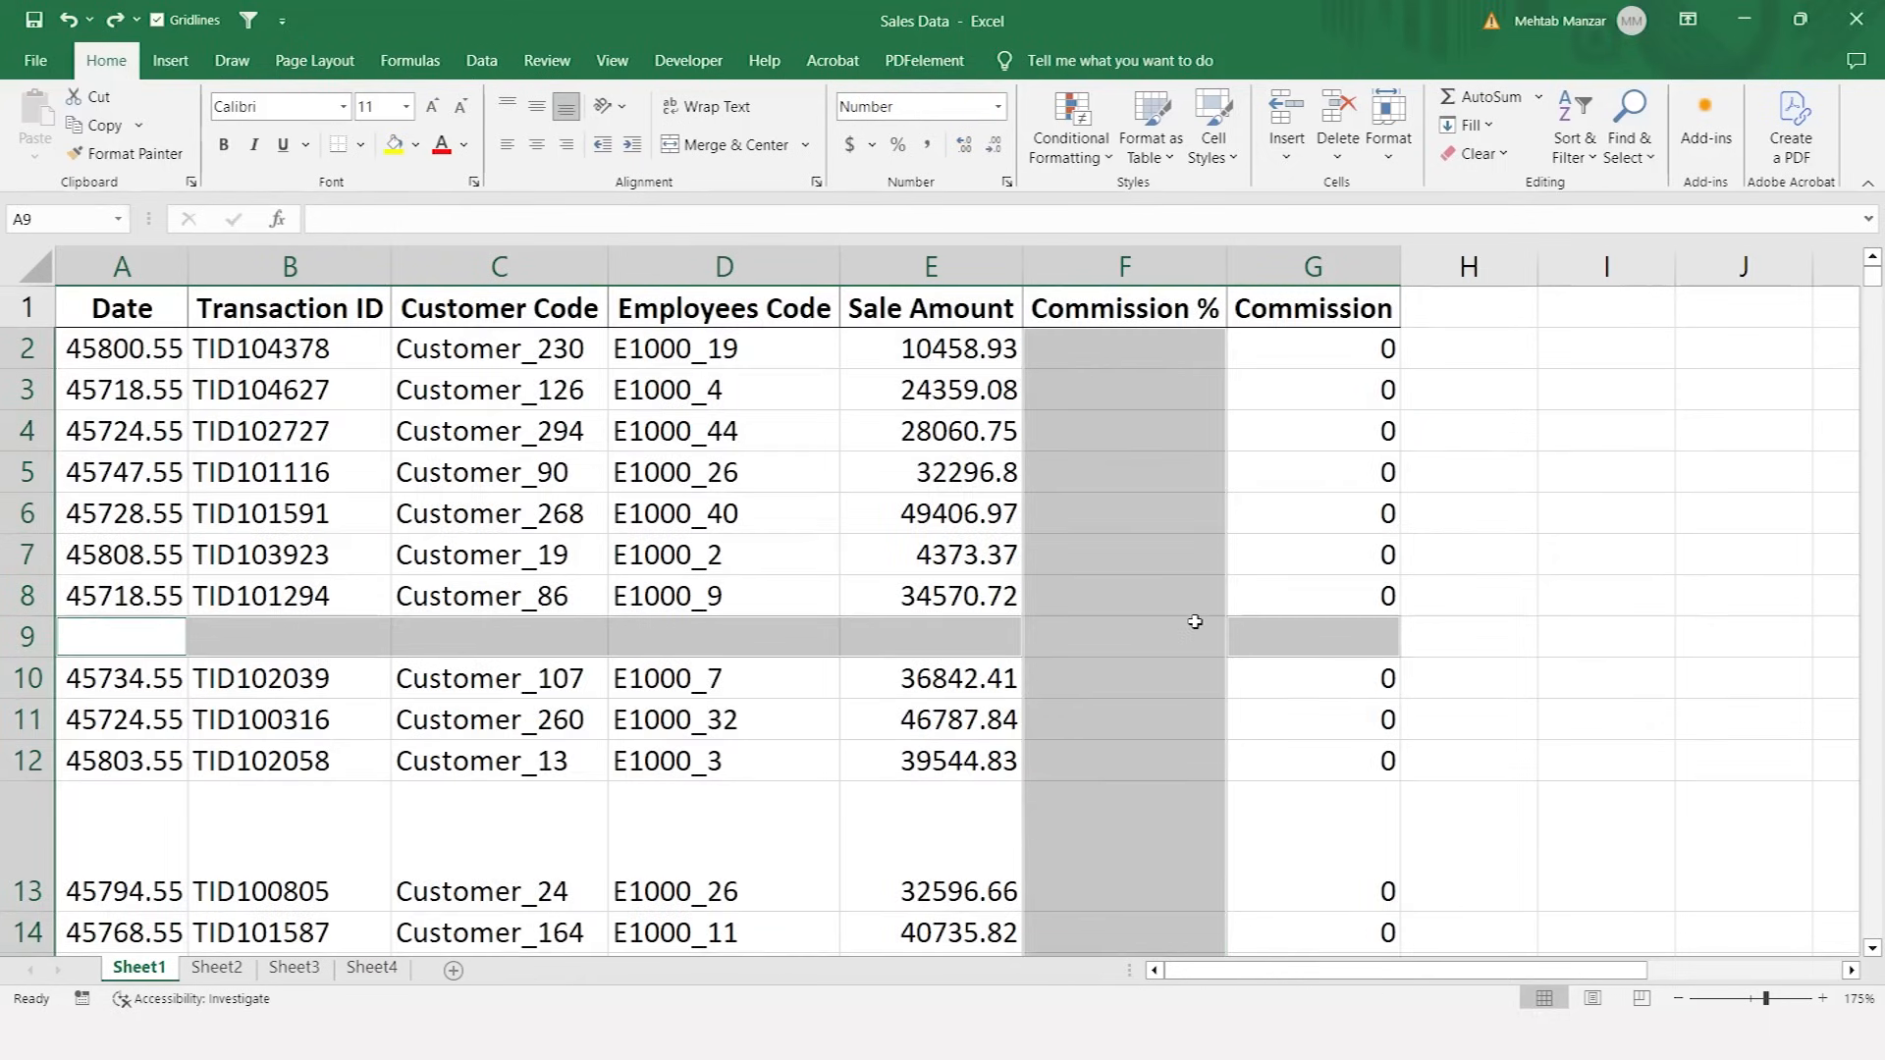
pyautogui.hotkey('ctrl', '-')
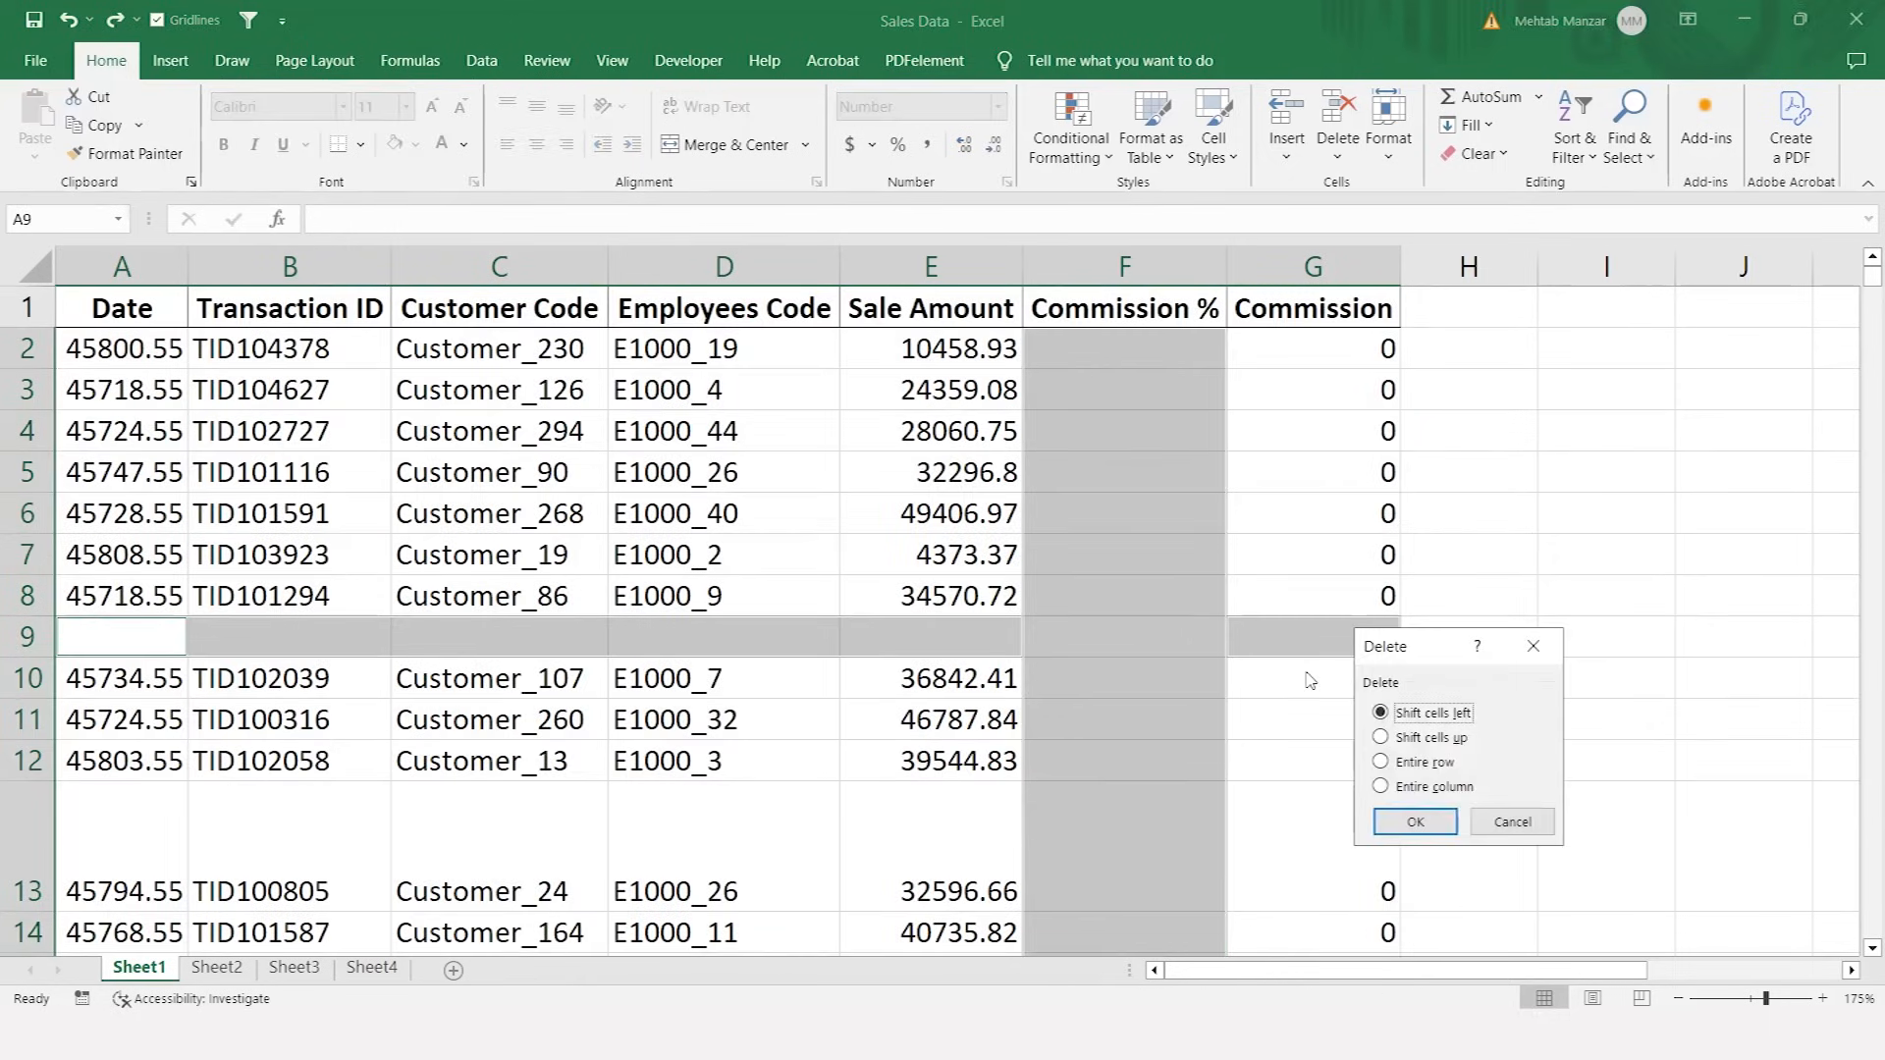
pyautogui.click(1381, 762)
pyautogui.click(1414, 822)
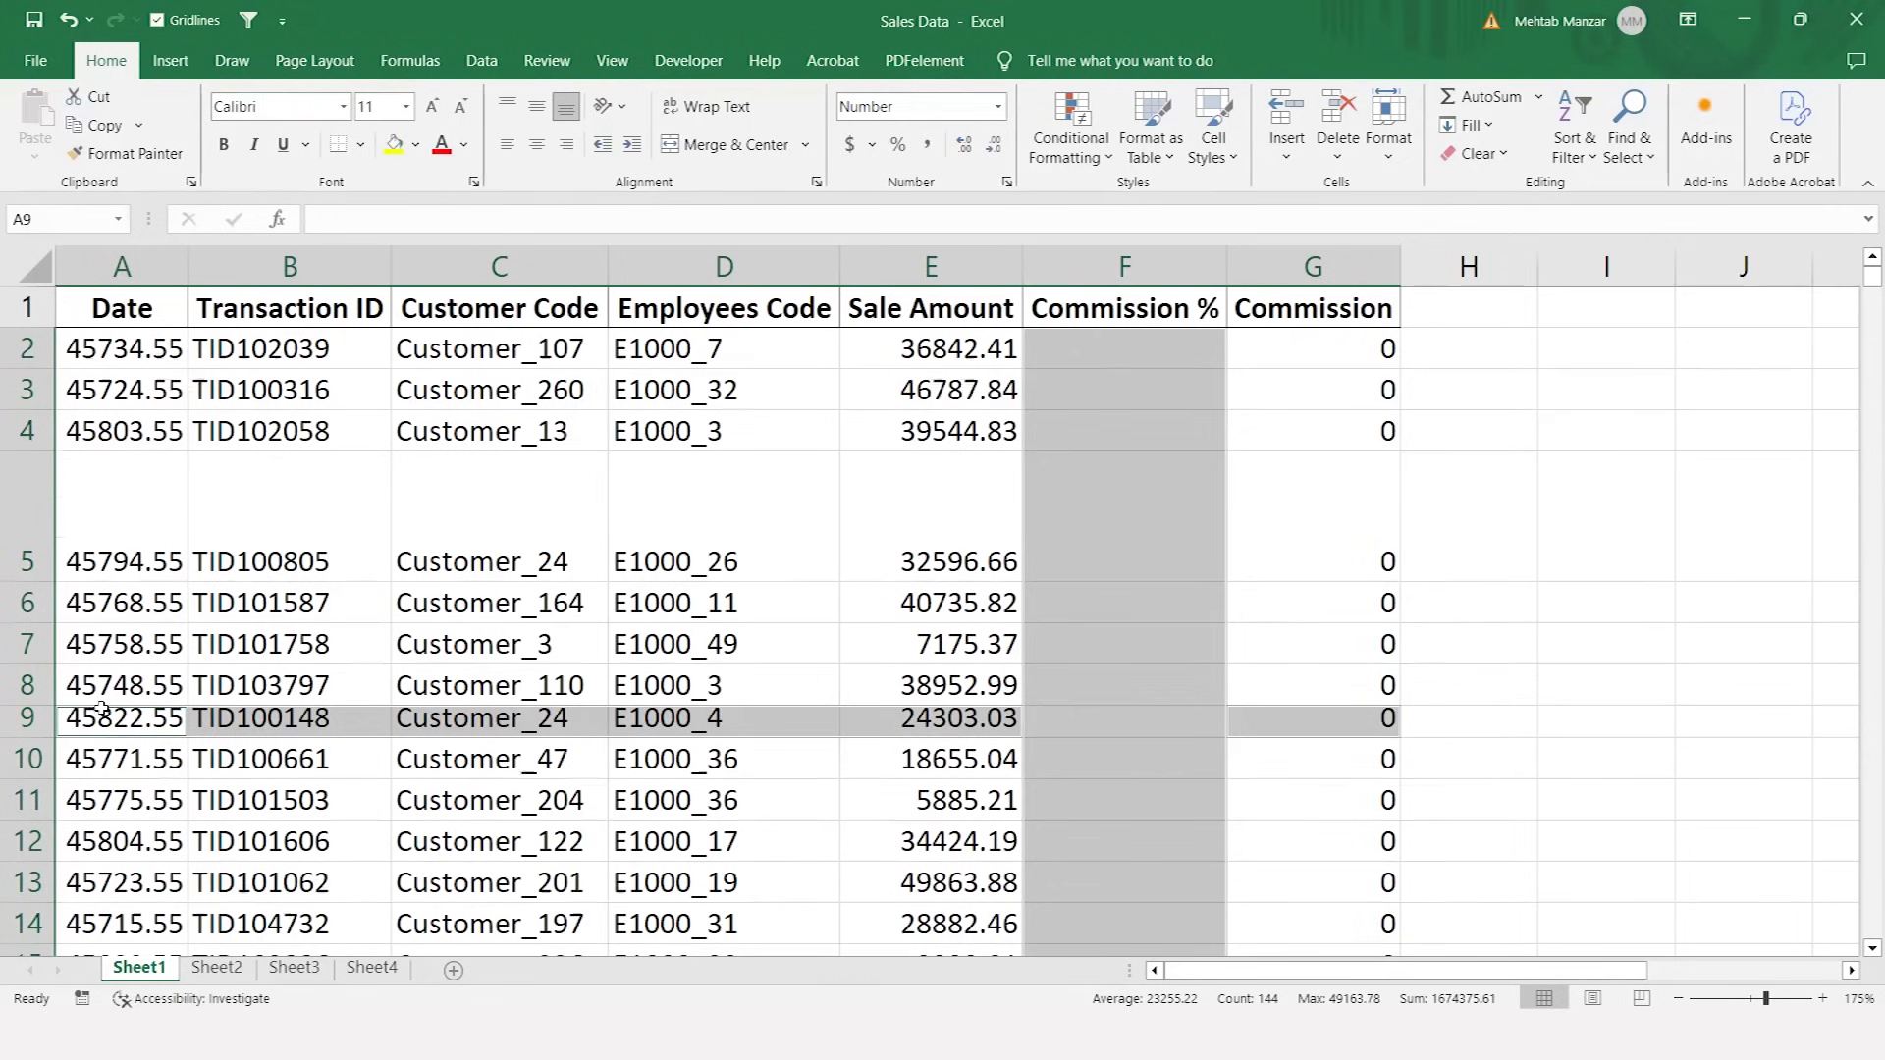
# - Set the height of the oversized row 5 to 17.5
pyautogui.click(111, 720)
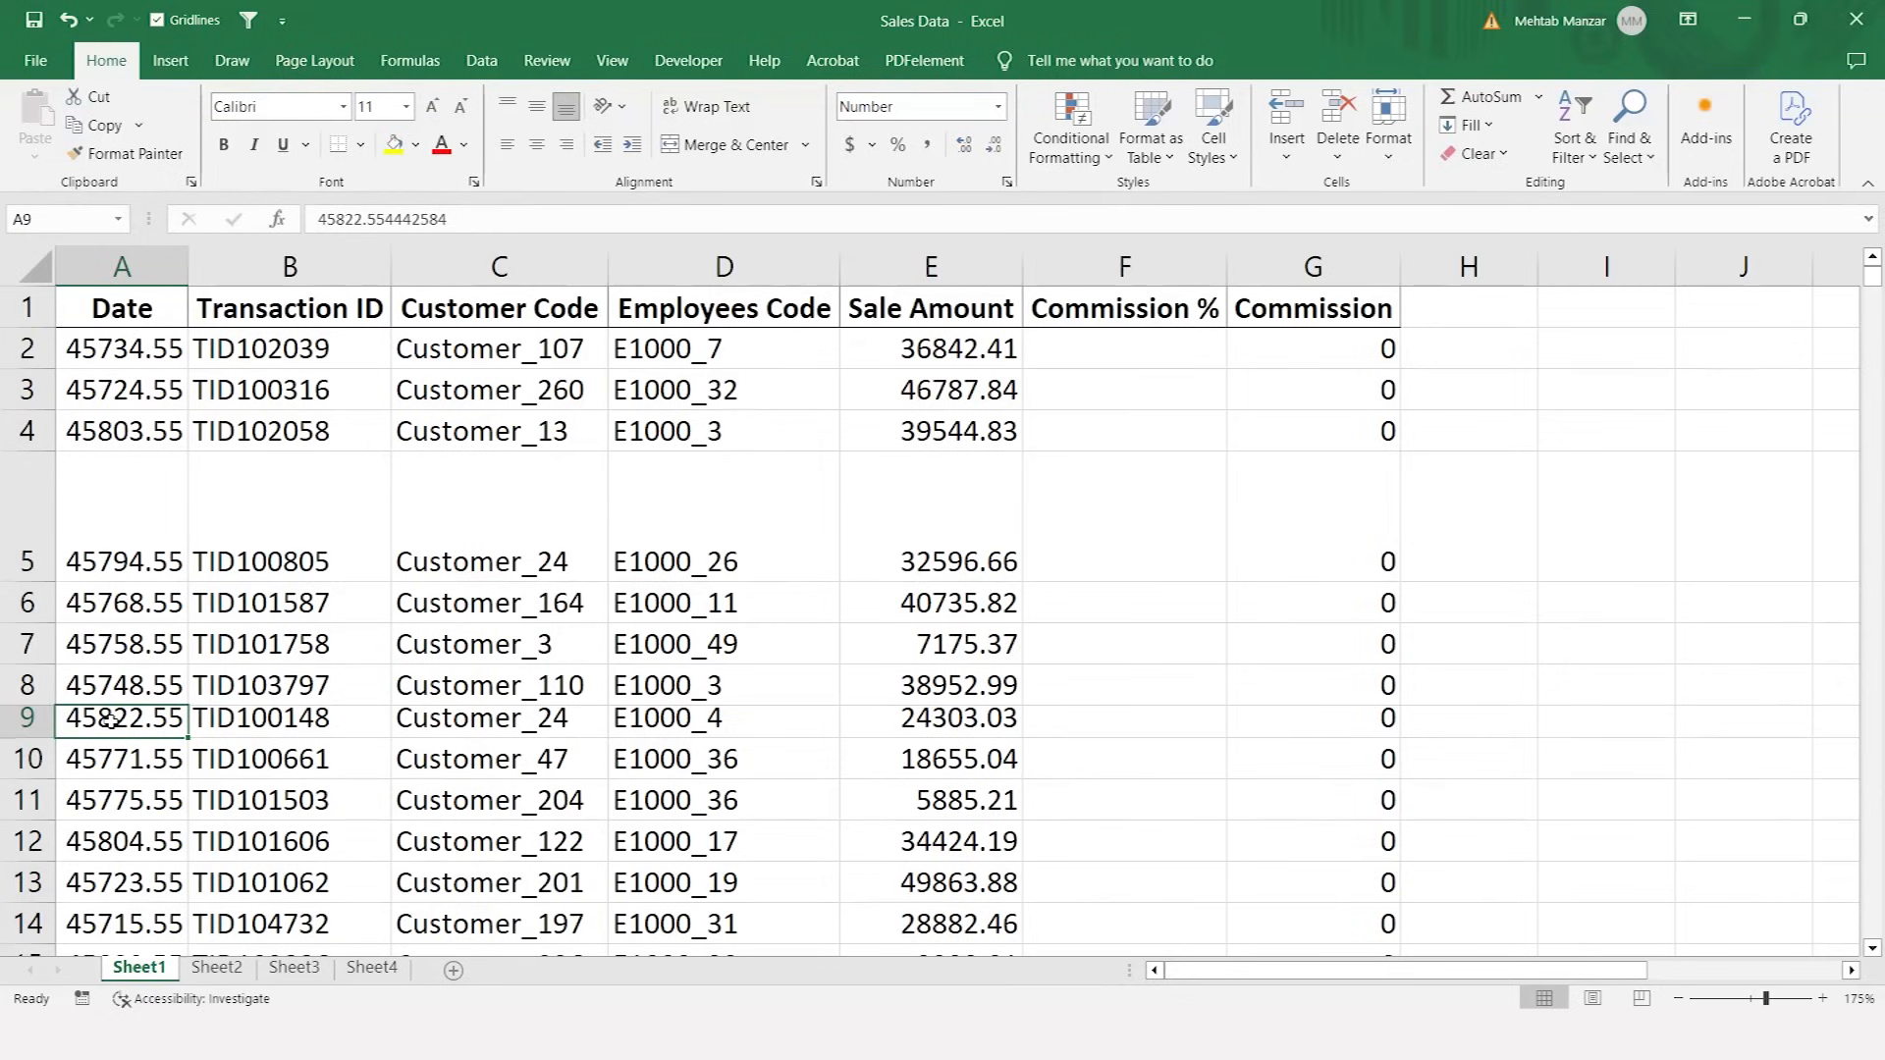
pyautogui.press('Up')
pyautogui.press('Up')
pyautogui.press('Up')
pyautogui.press('Up')
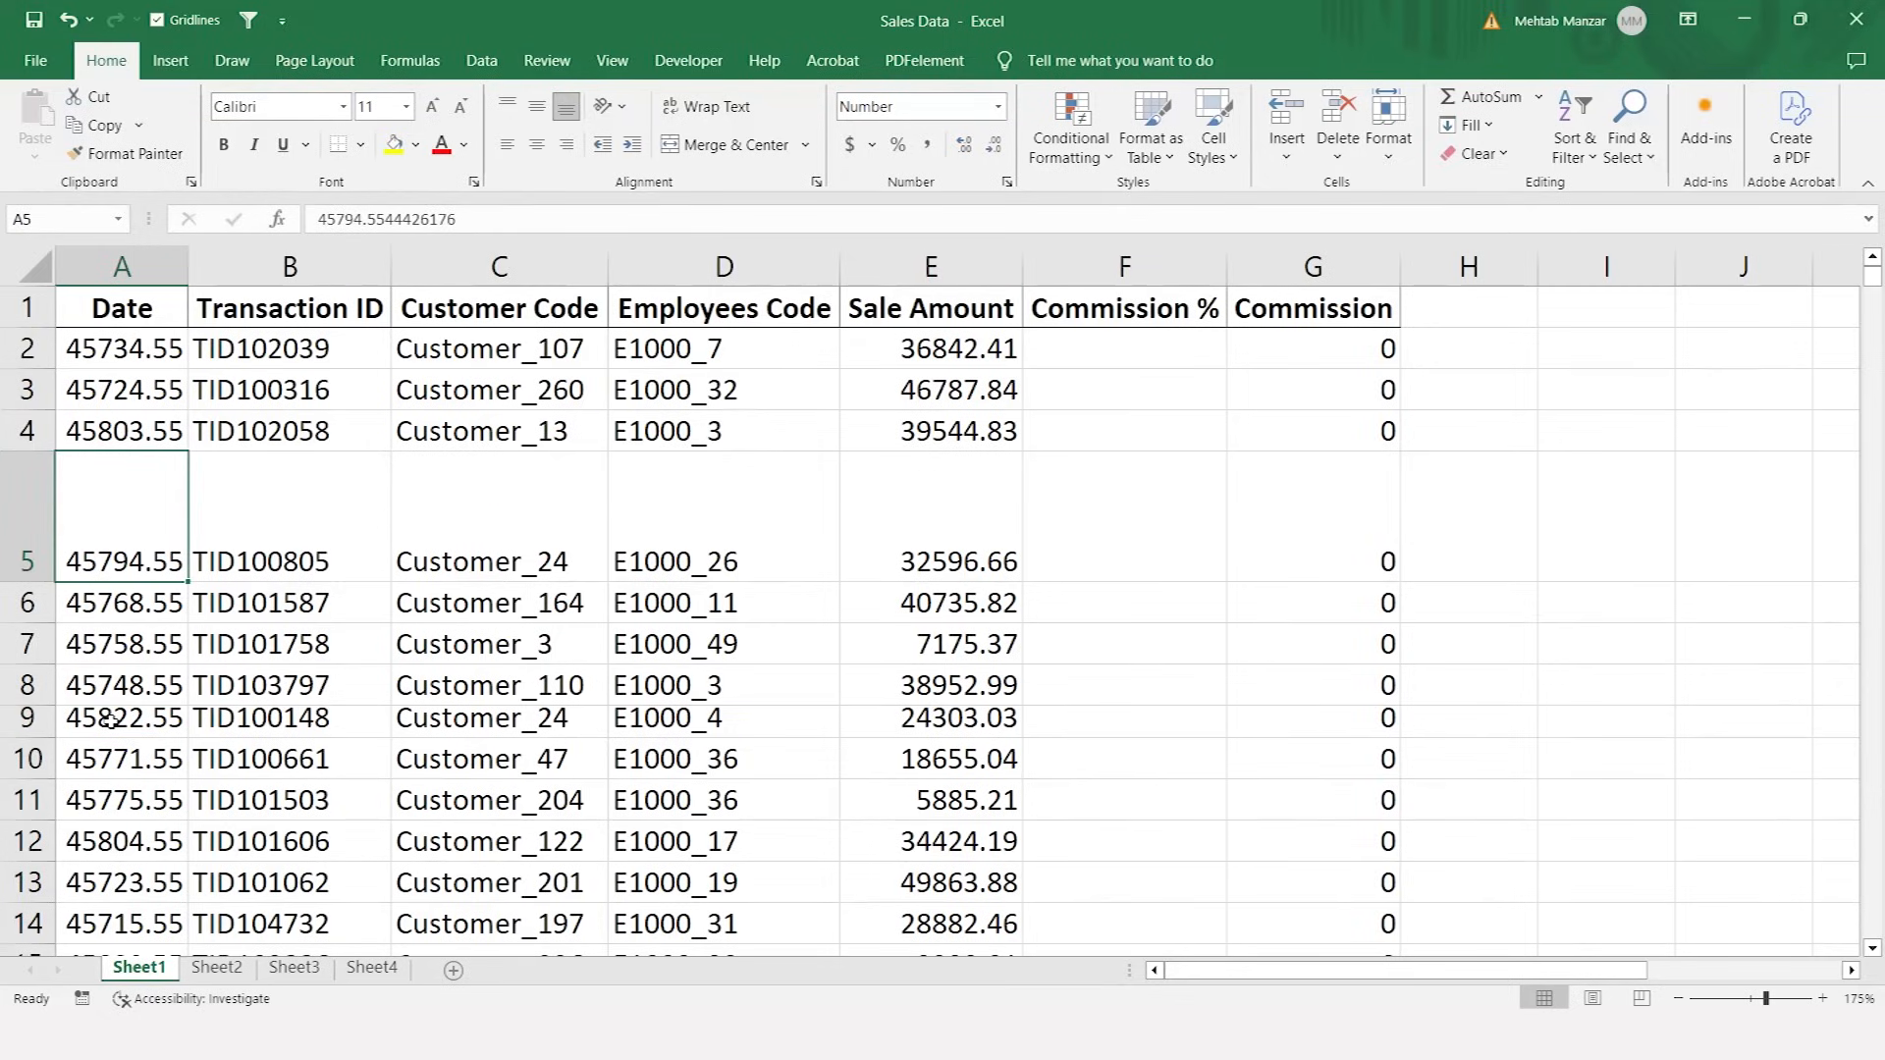
pyautogui.press('Right')
pyautogui.press('Right')
pyautogui.press('Left')
pyautogui.press('Left')
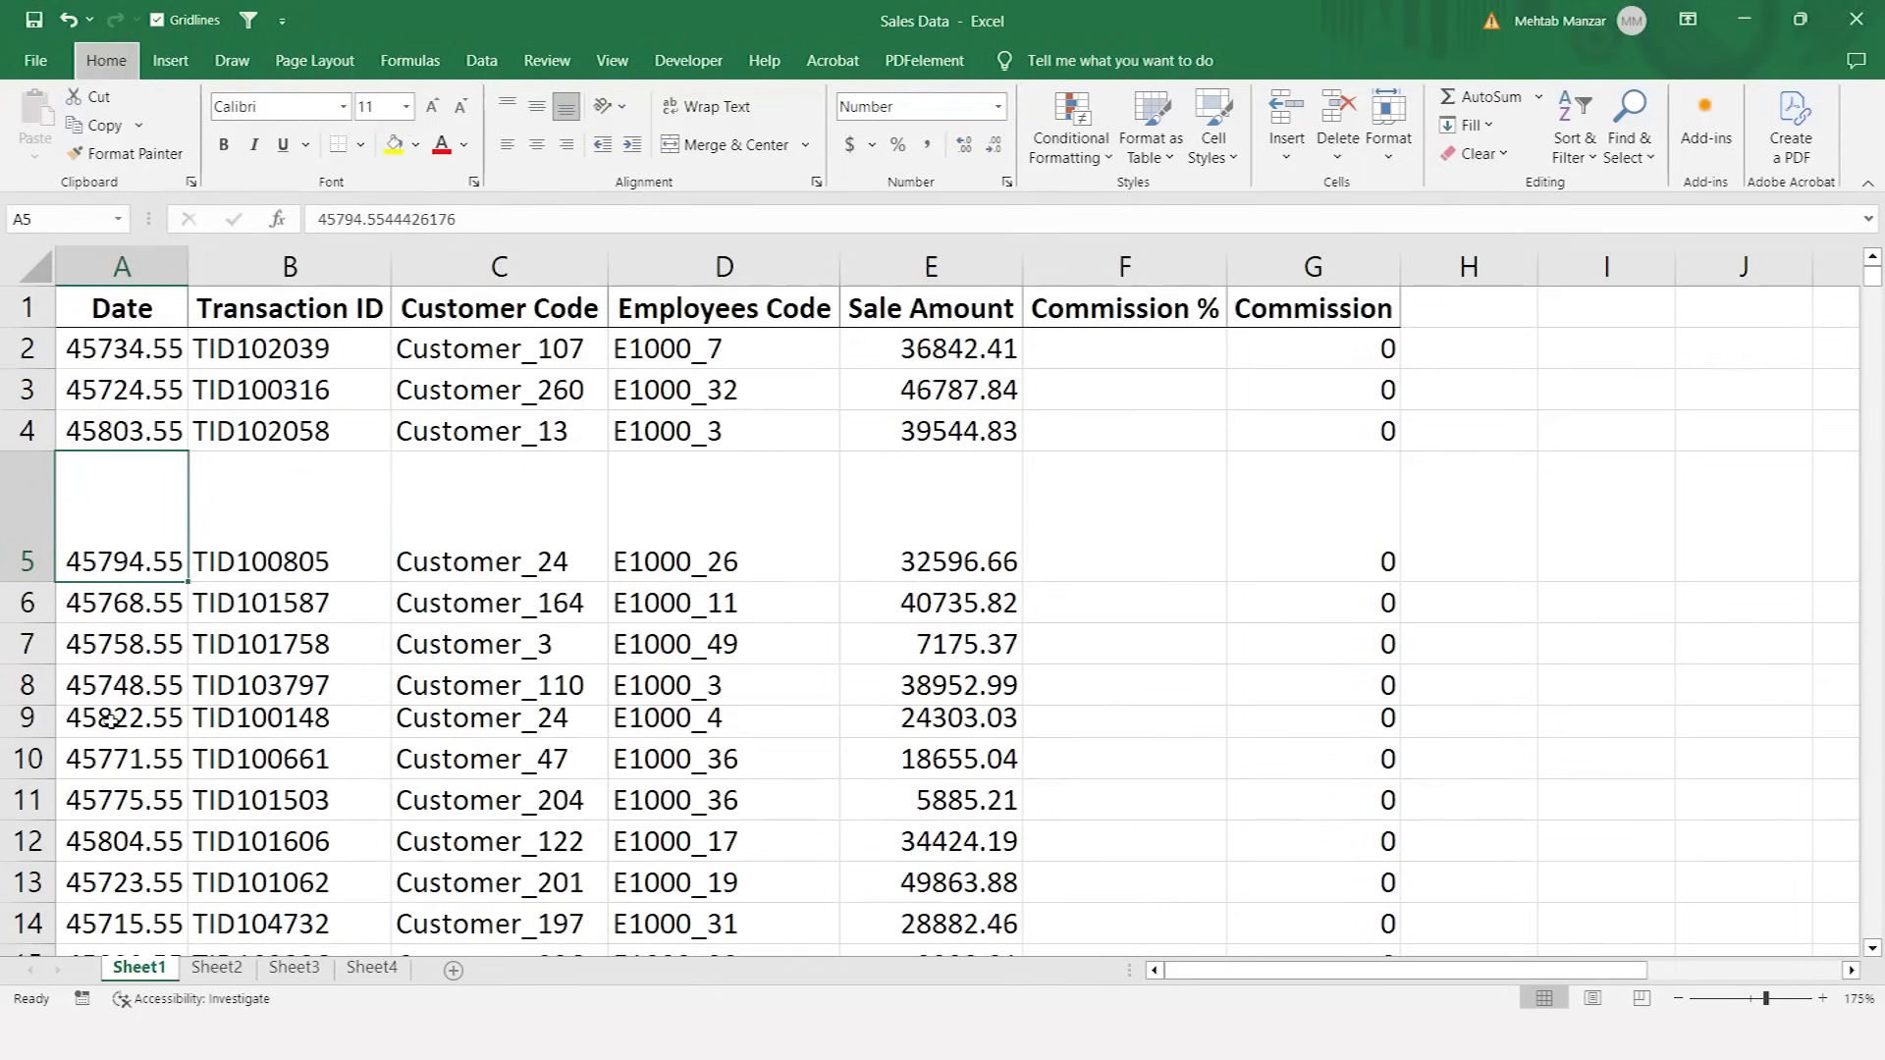
pyautogui.hotkey('alt', 'h')
pyautogui.press('o')
pyautogui.press('h')
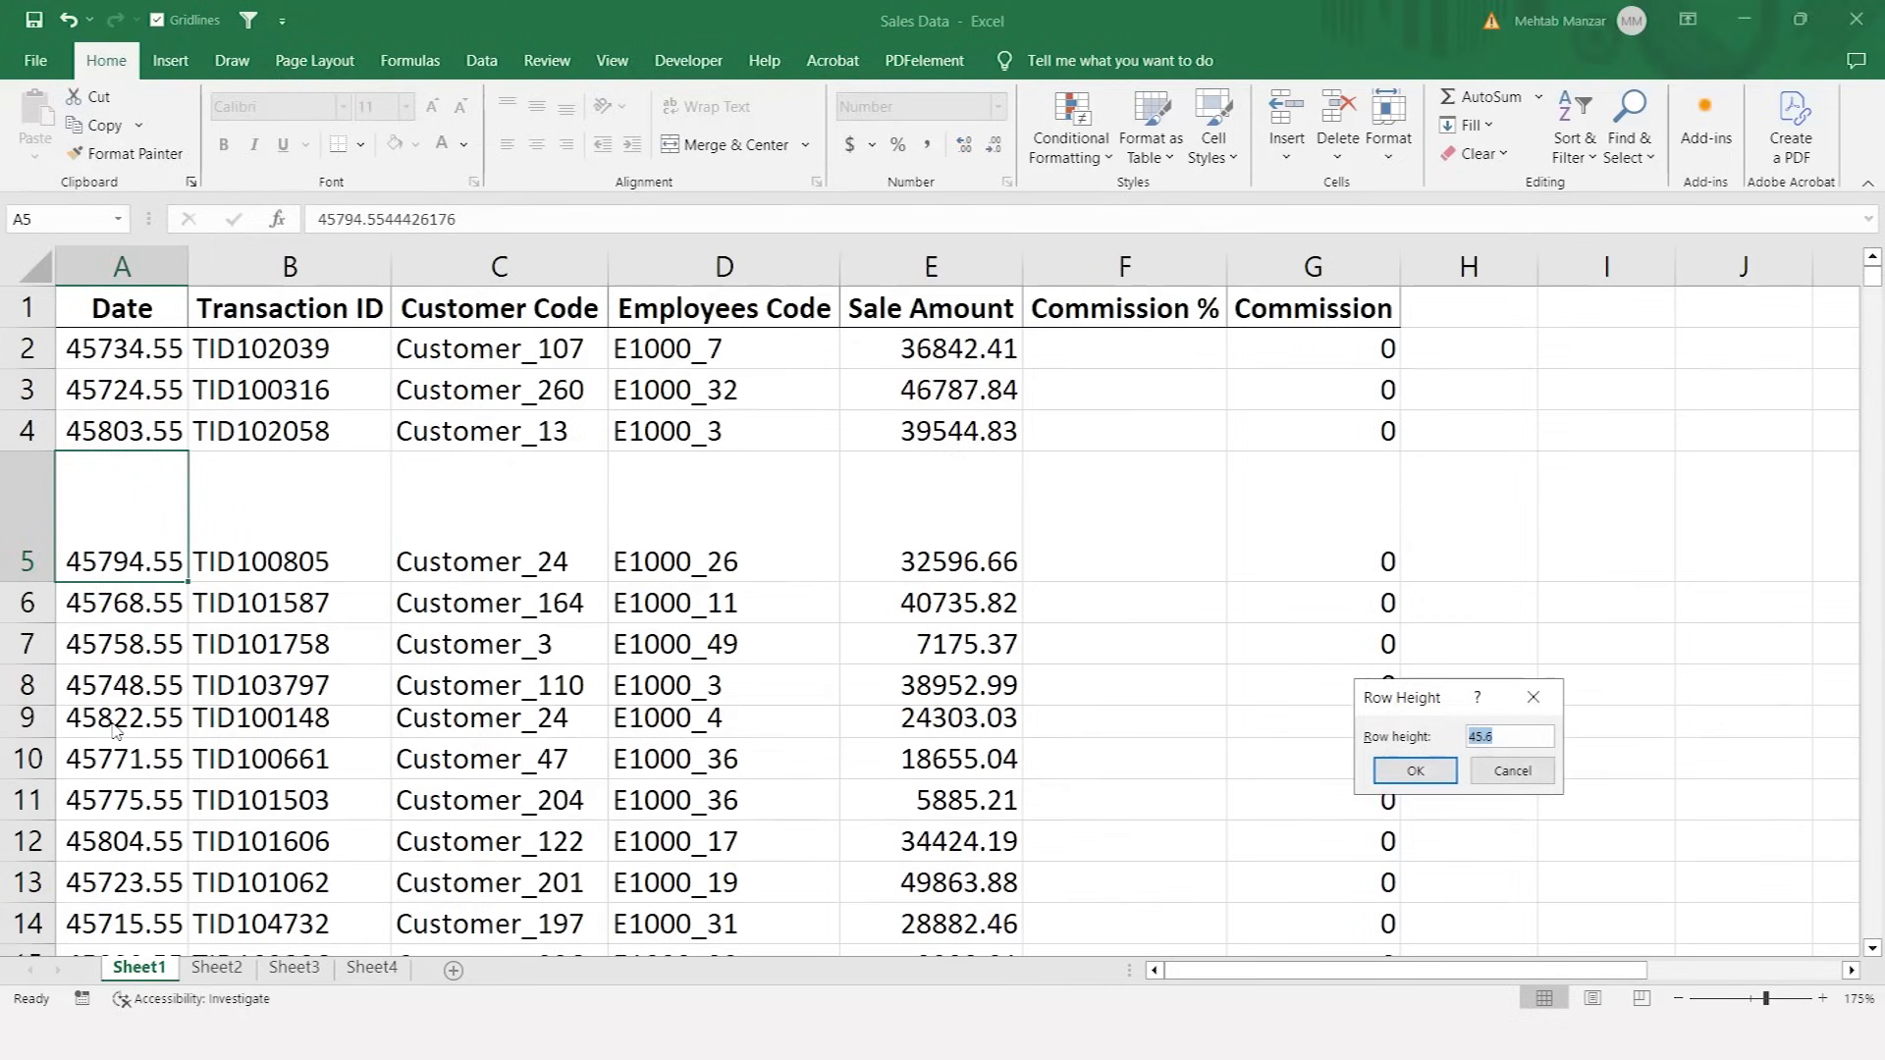
pyautogui.write('17.5')
pyautogui.click(1404, 774)
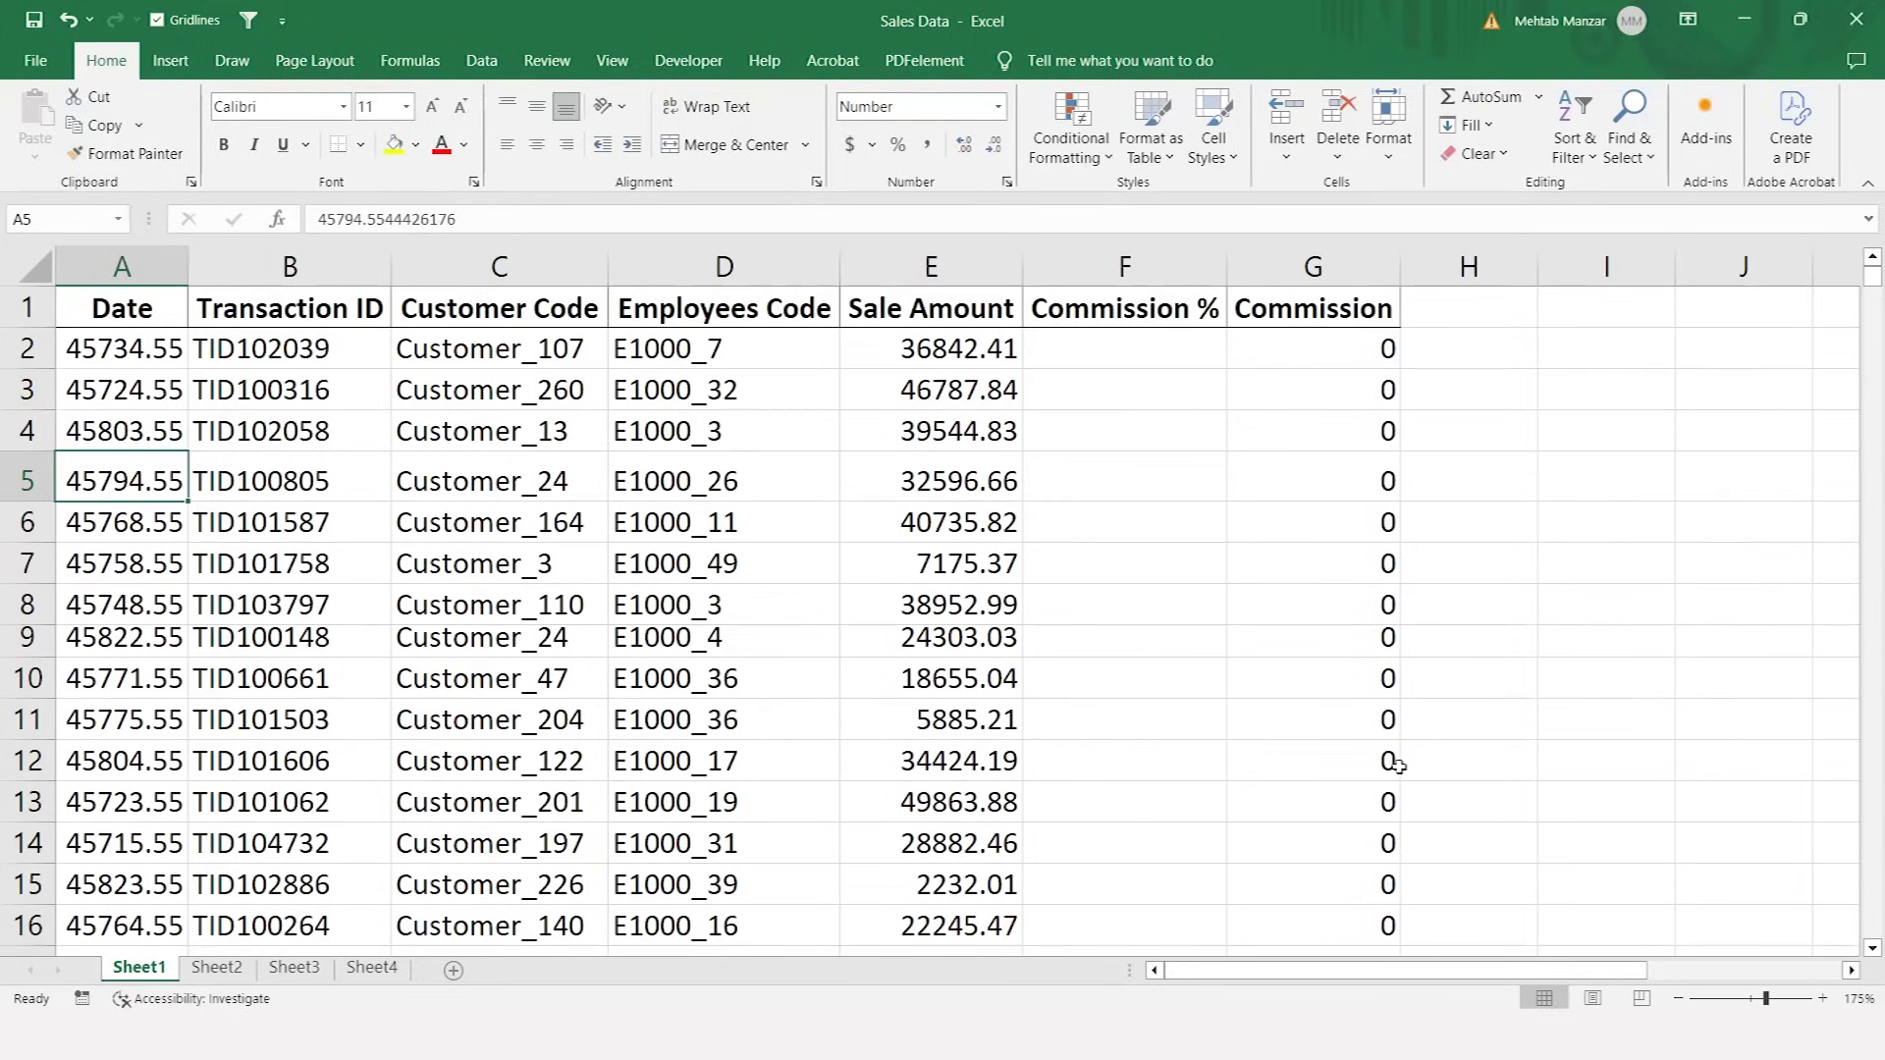
# - Set the row height of the entire Sheet1 to 17.5
pyautogui.click(37, 267)
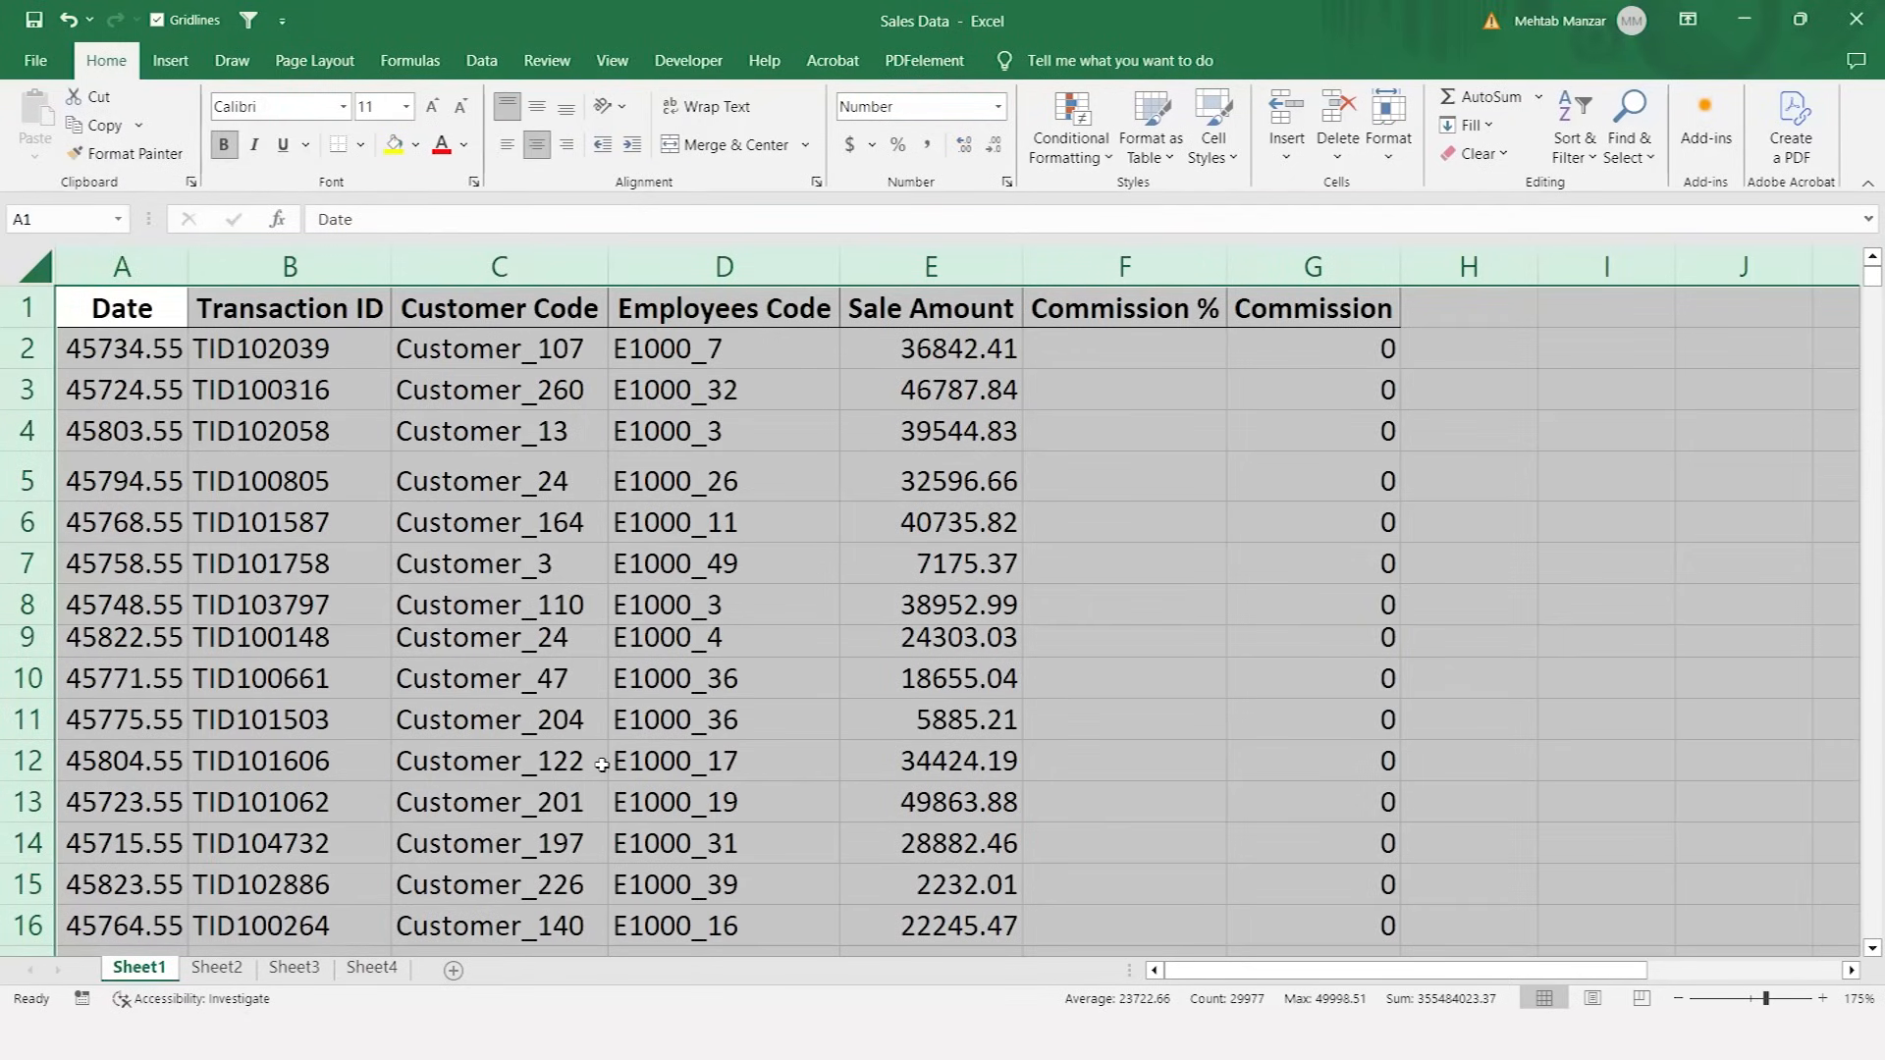
pyautogui.hotkey('alt', 'h')
pyautogui.press('o')
pyautogui.press('h')
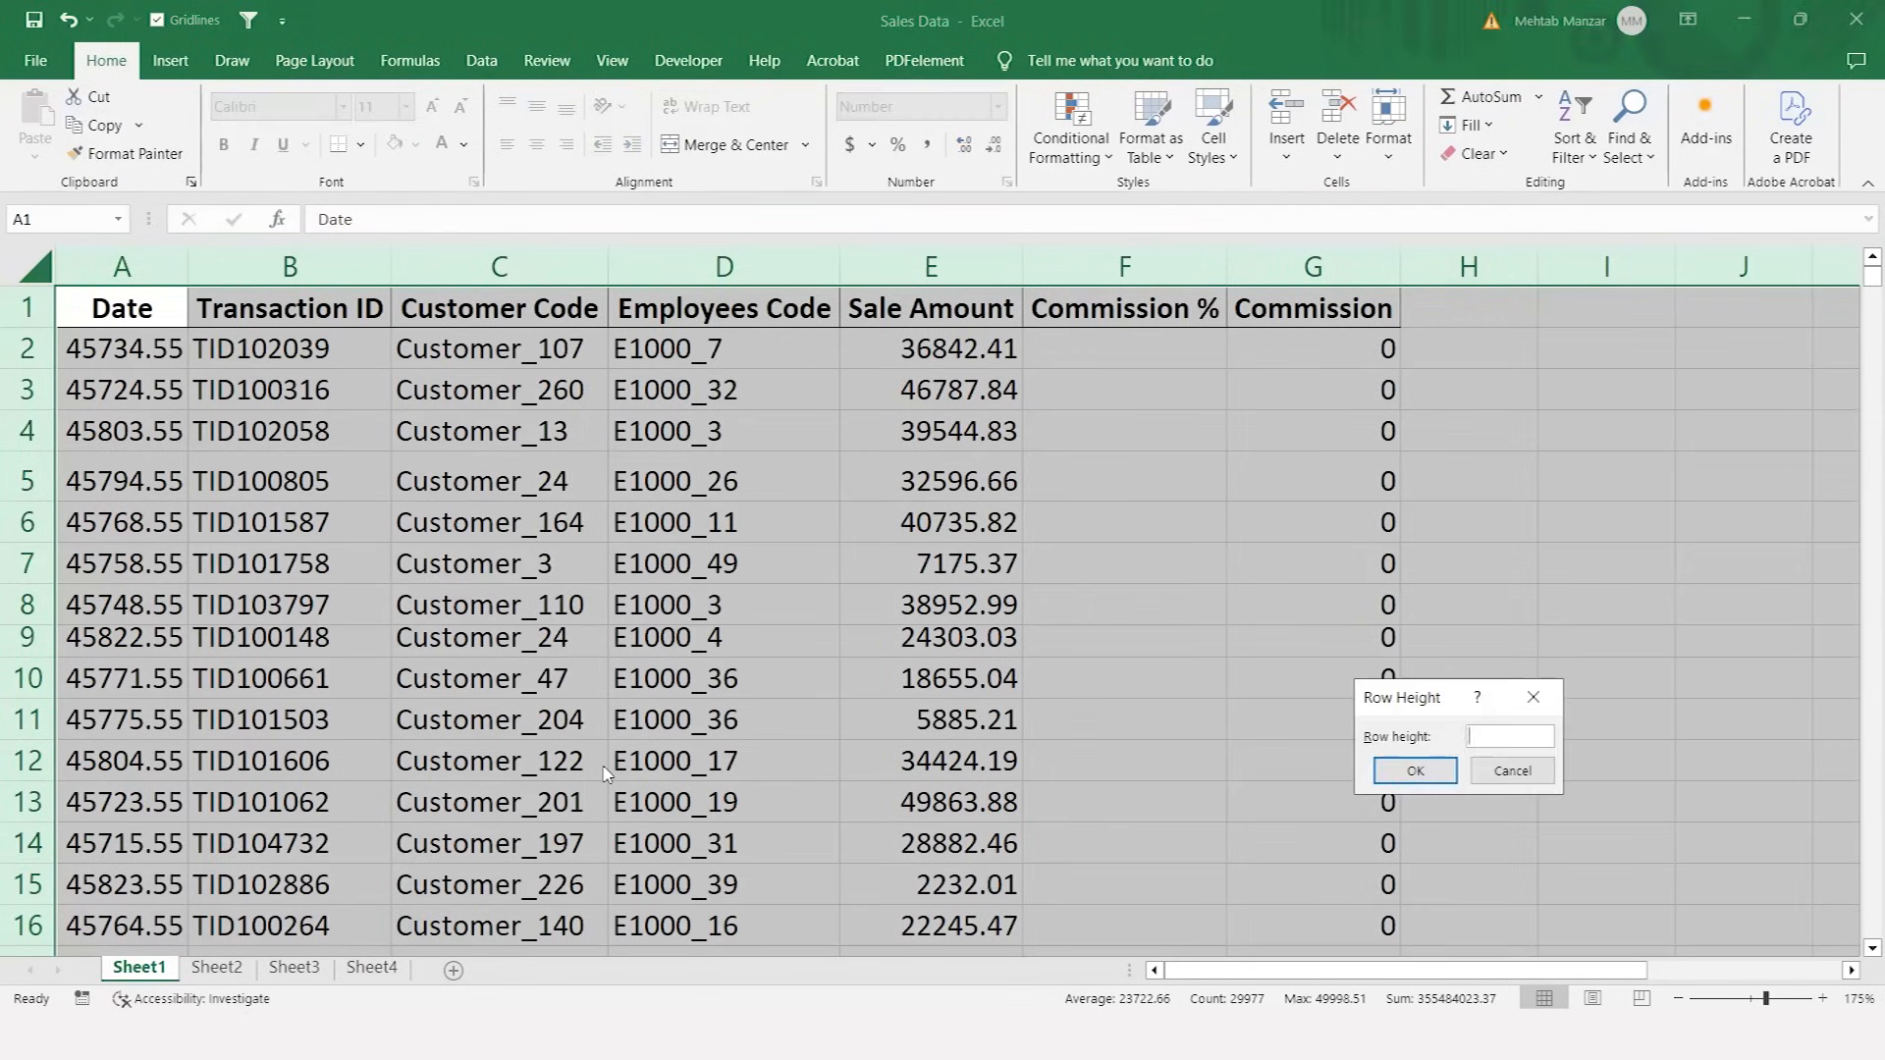
pyautogui.write('17.5')
pyautogui.click(1397, 774)
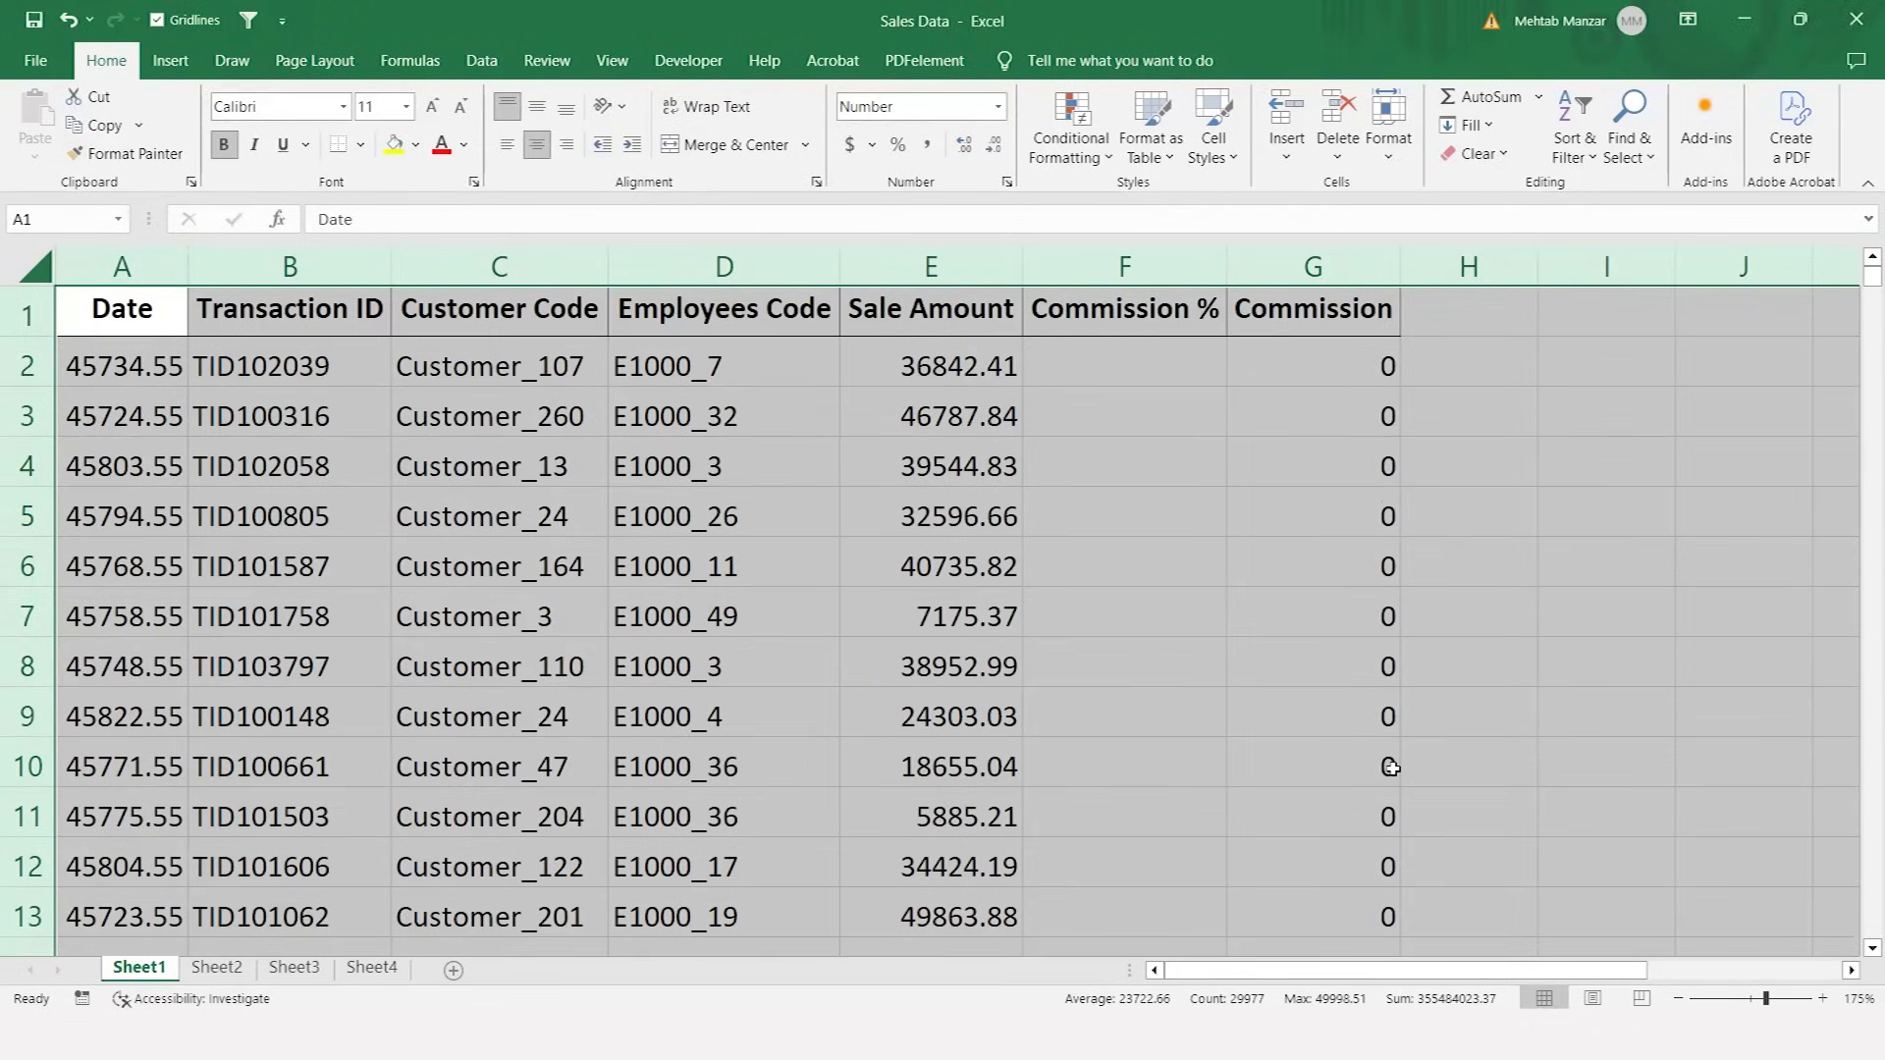
# - Examine the evened-out rows and the values in the Date column
pyautogui.click(630, 699)
pyautogui.press('Left')
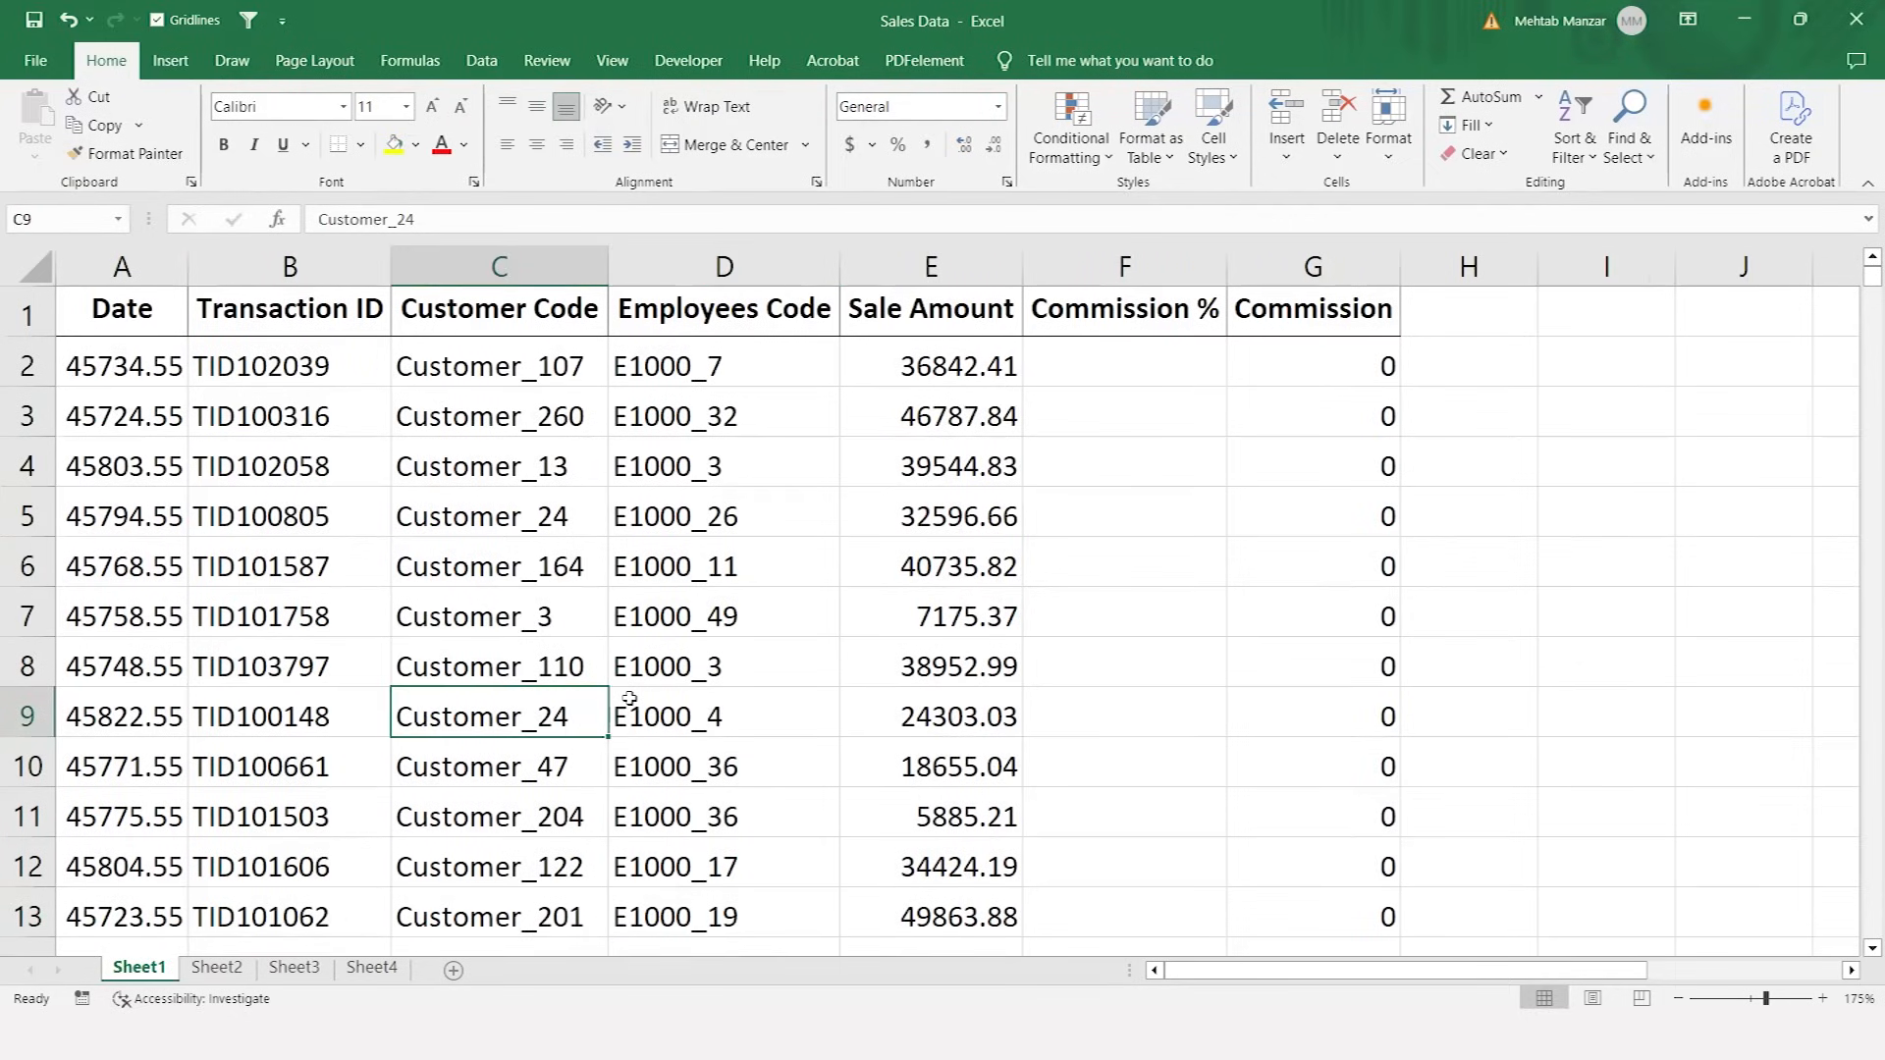
pyautogui.press('Left')
pyautogui.press('Left')
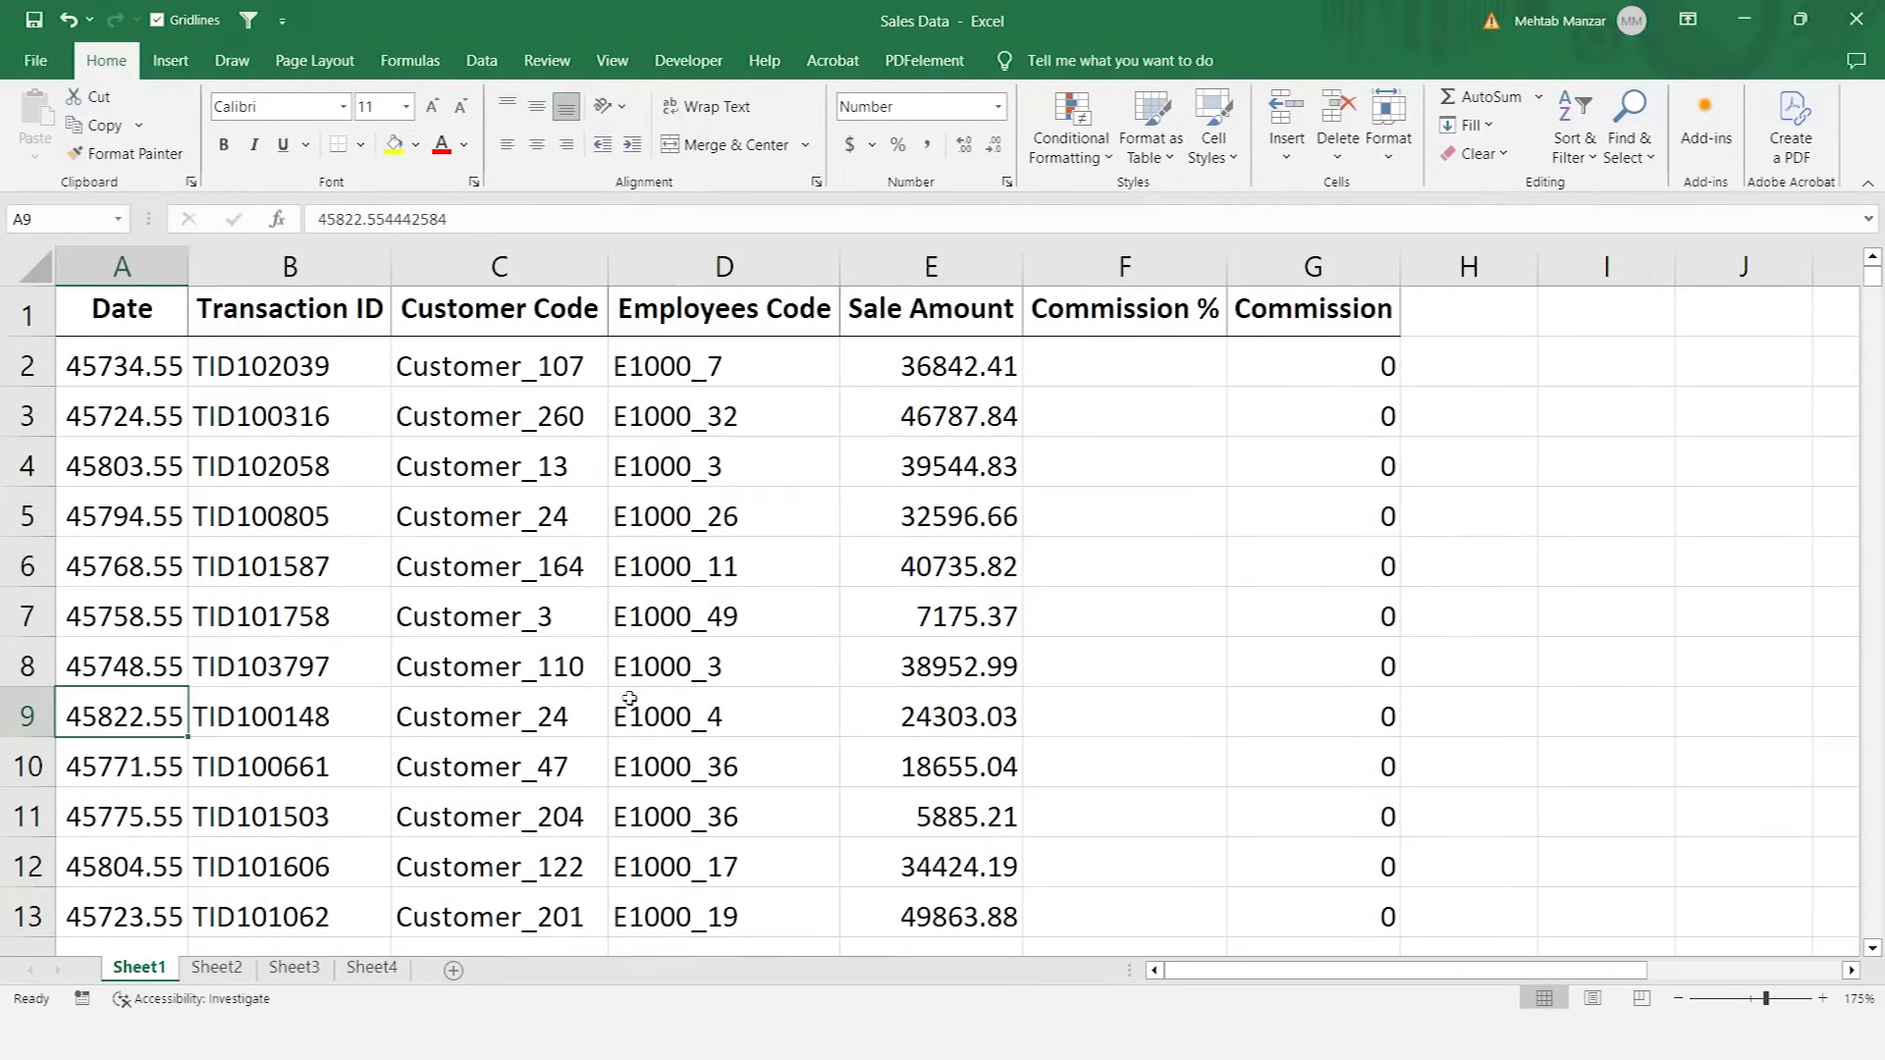
pyautogui.press('Up')
pyautogui.press('Up')
pyautogui.press('Up')
pyautogui.press('Up')
pyautogui.press('Up')
pyautogui.press('Up')
pyautogui.press('Up')
pyautogui.press('Up')
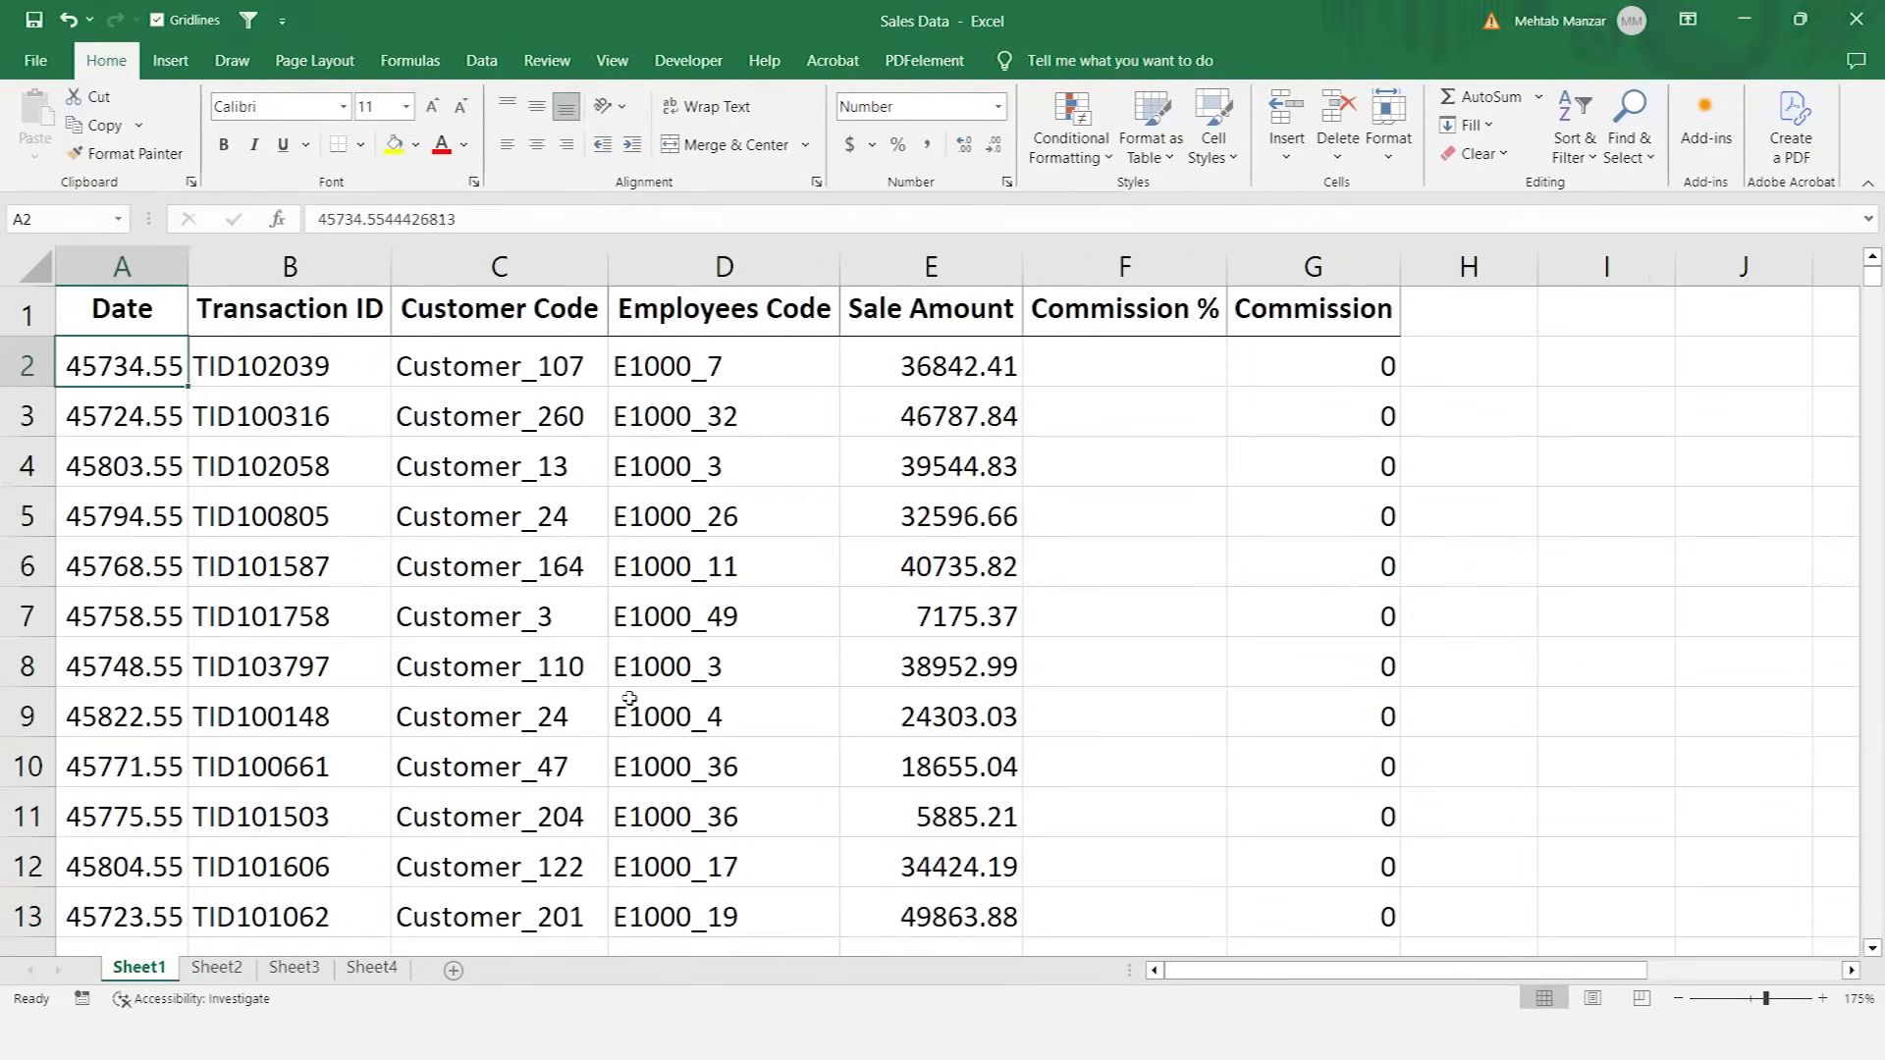
pyautogui.press('Down')
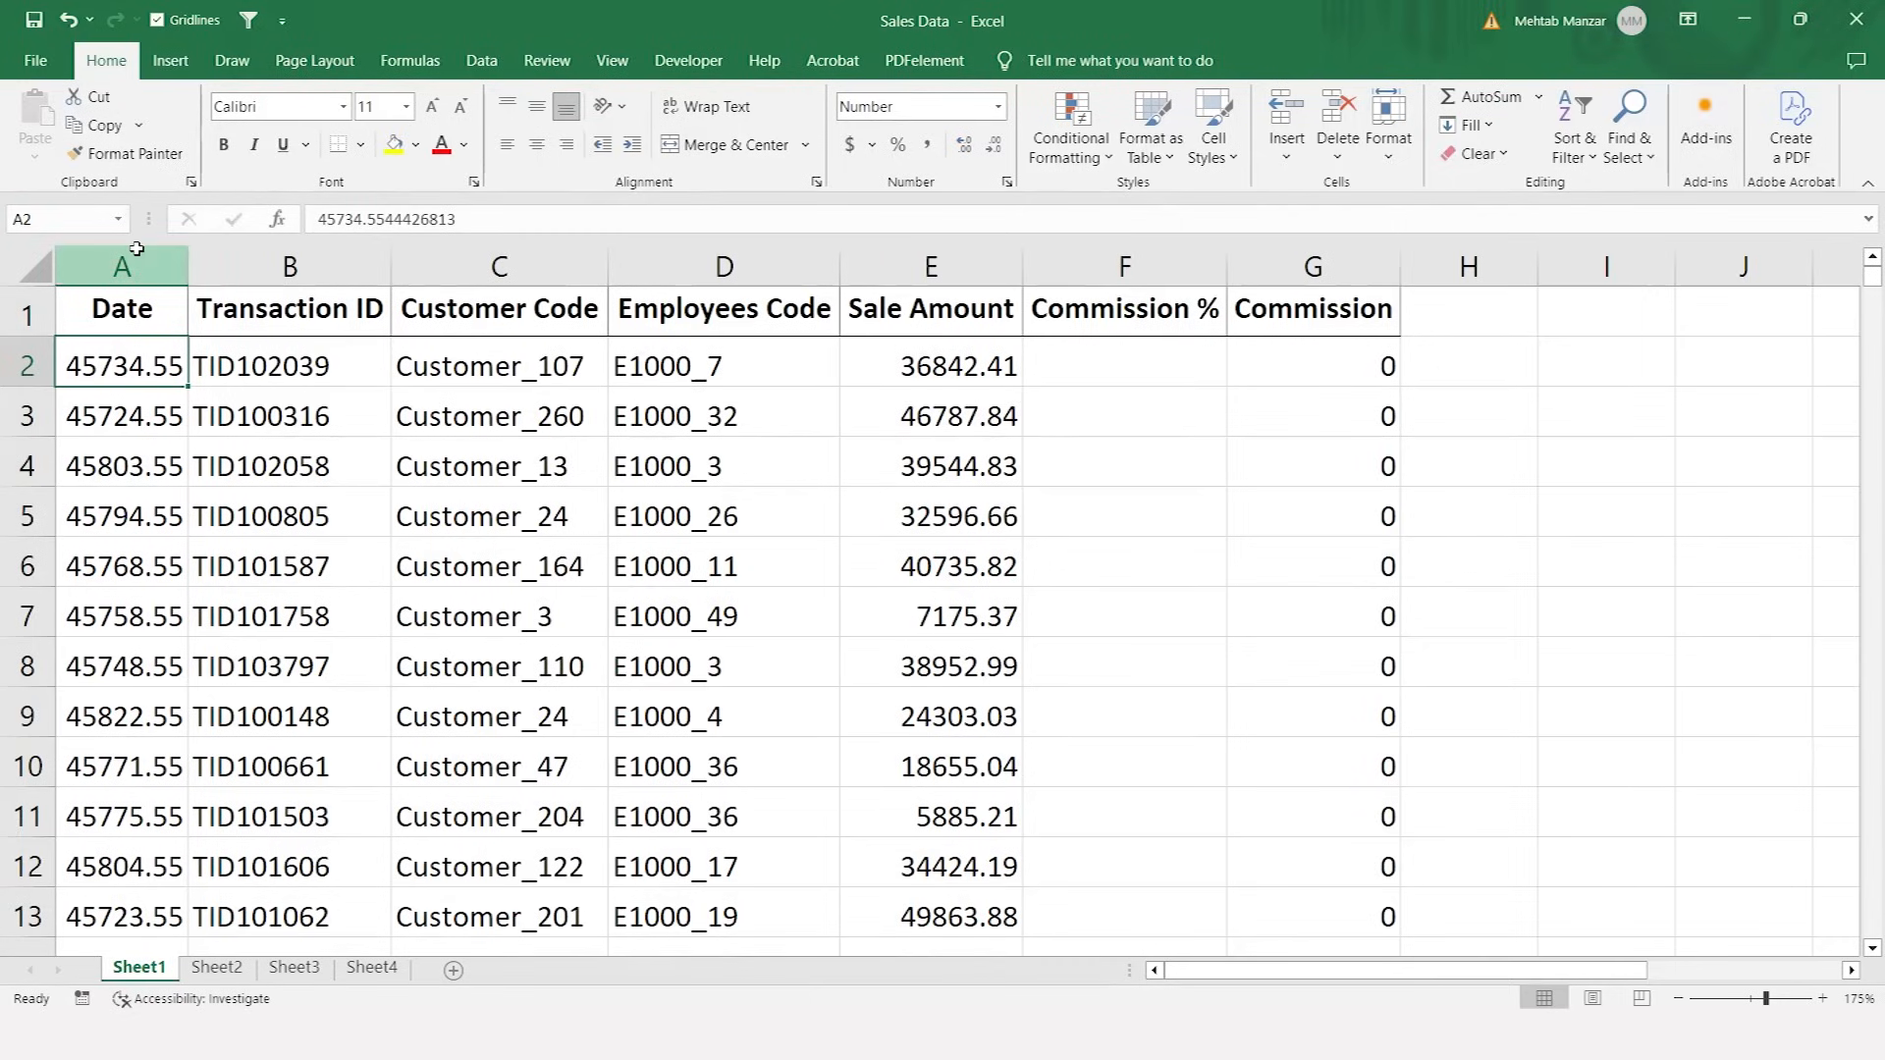
# - Format the whole Date column (column A) as Short Date
pyautogui.click(136, 248)
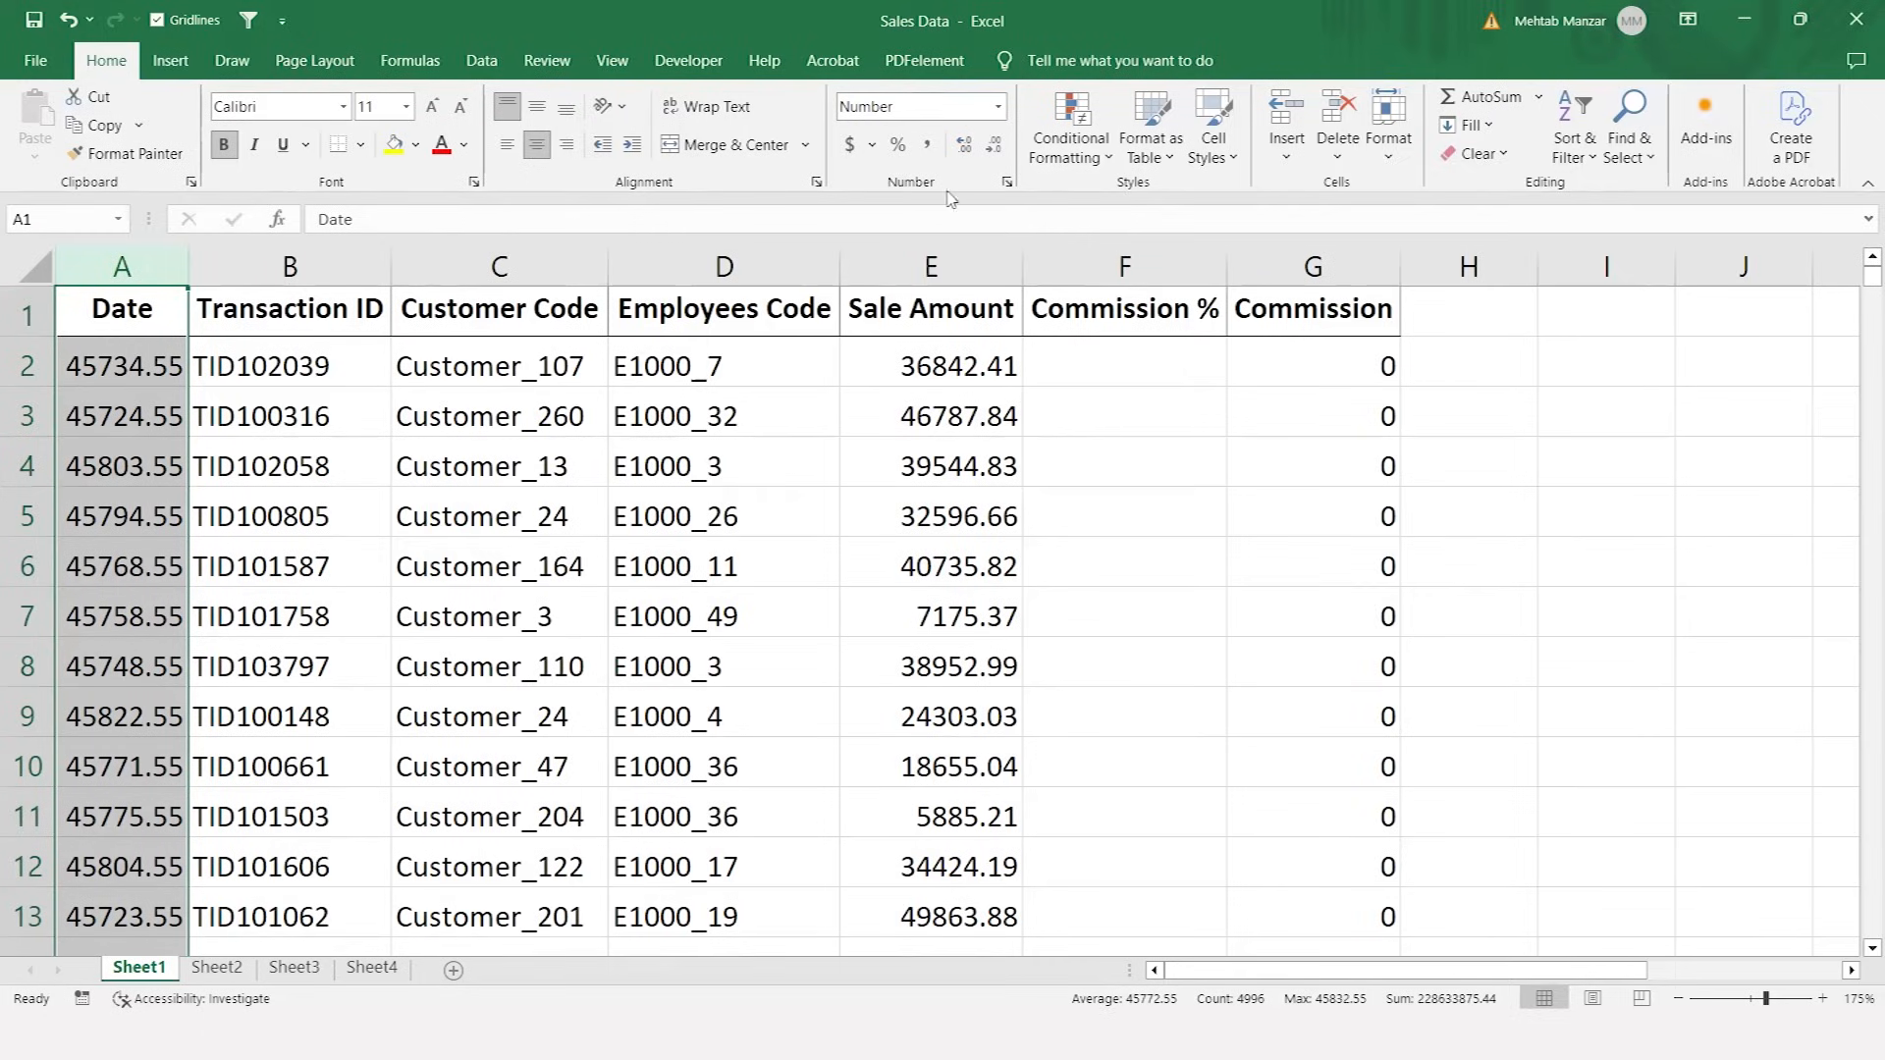
pyautogui.click(999, 108)
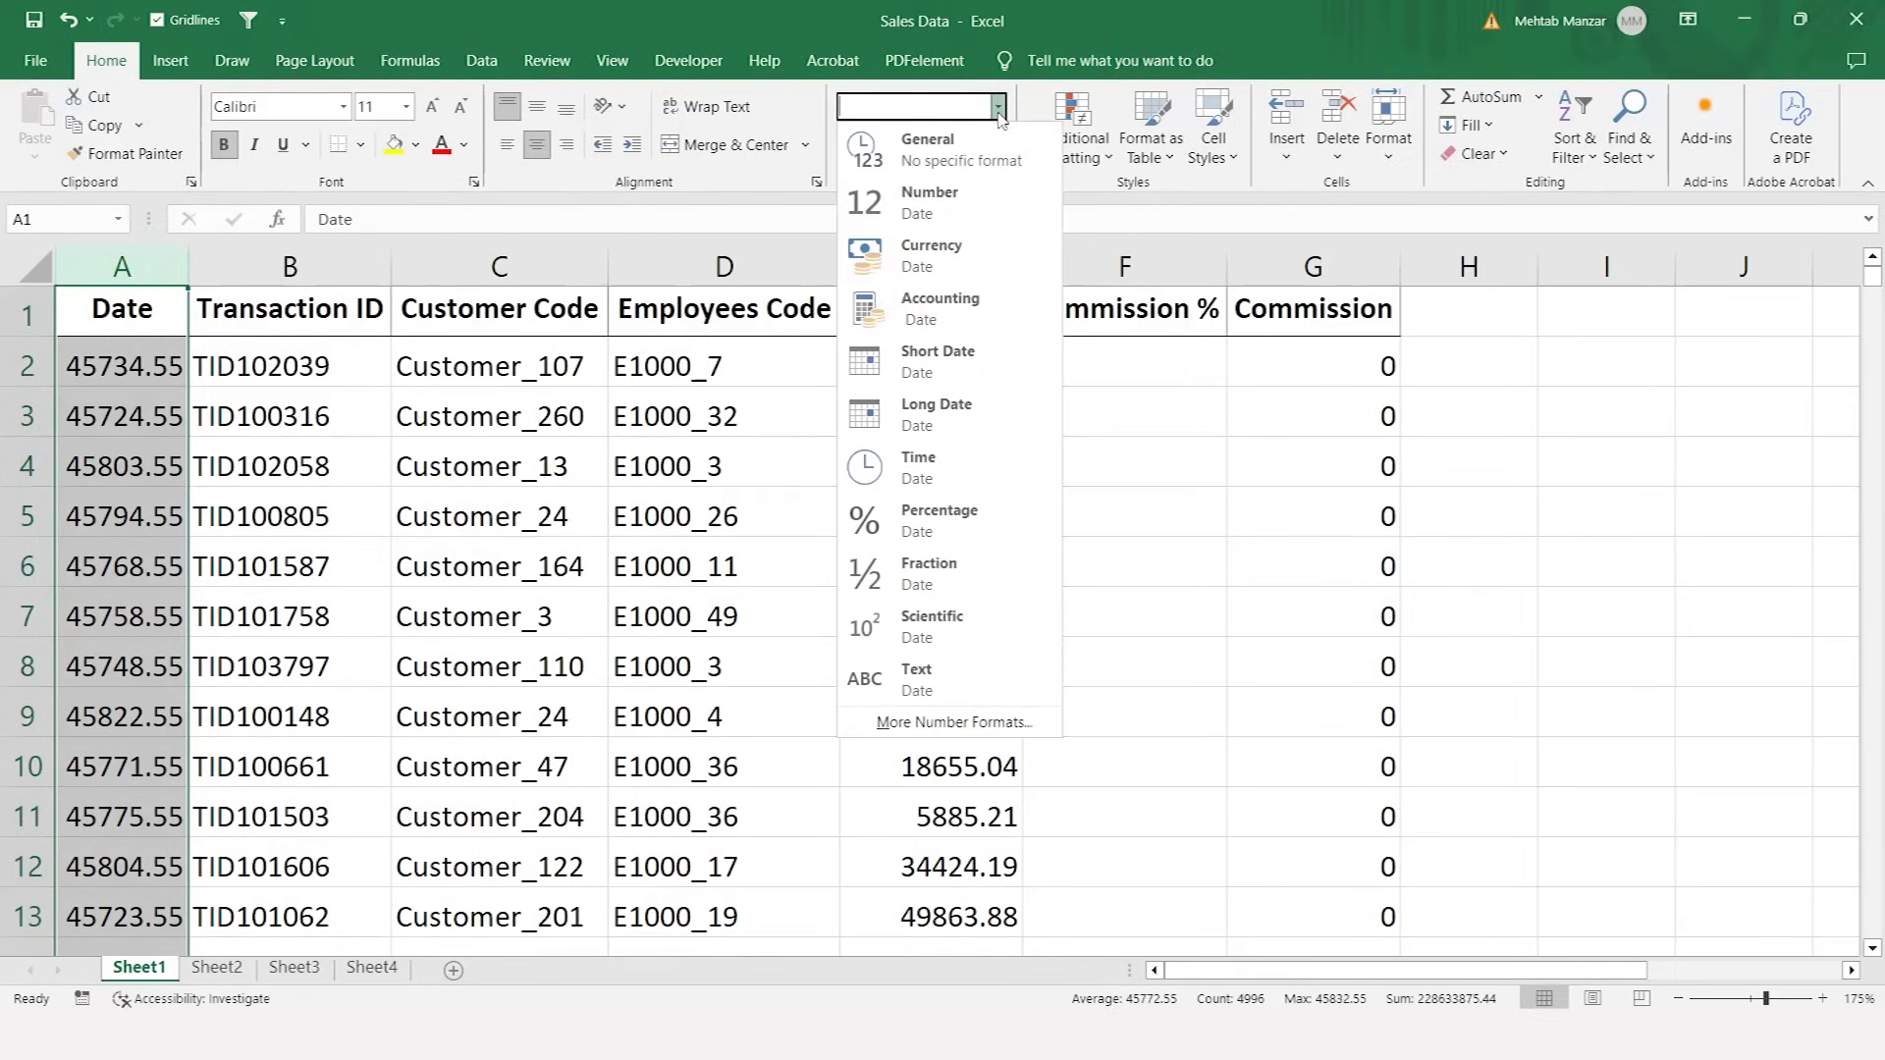
pyautogui.click(947, 368)
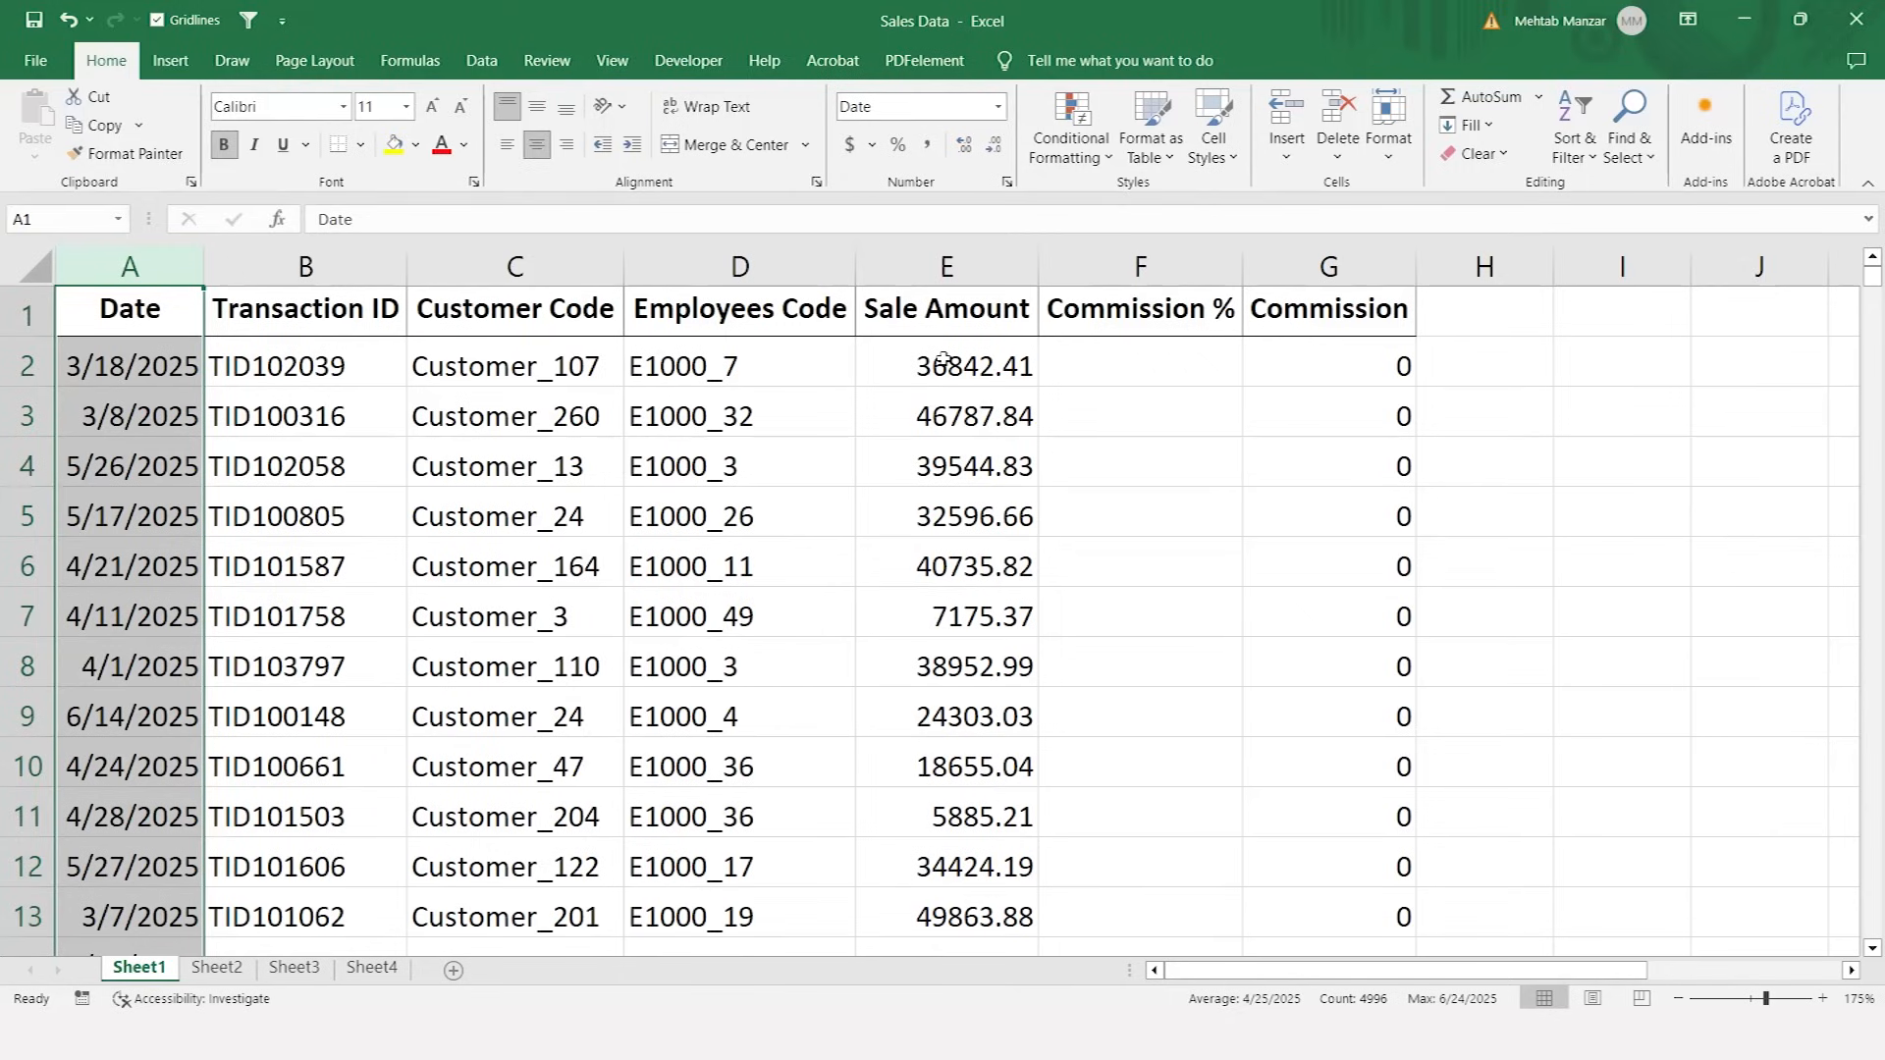
# - Change the Date column's date type to the March 14, 2012 style in Format Cells
pyautogui.hotkey('ctrl', '1')
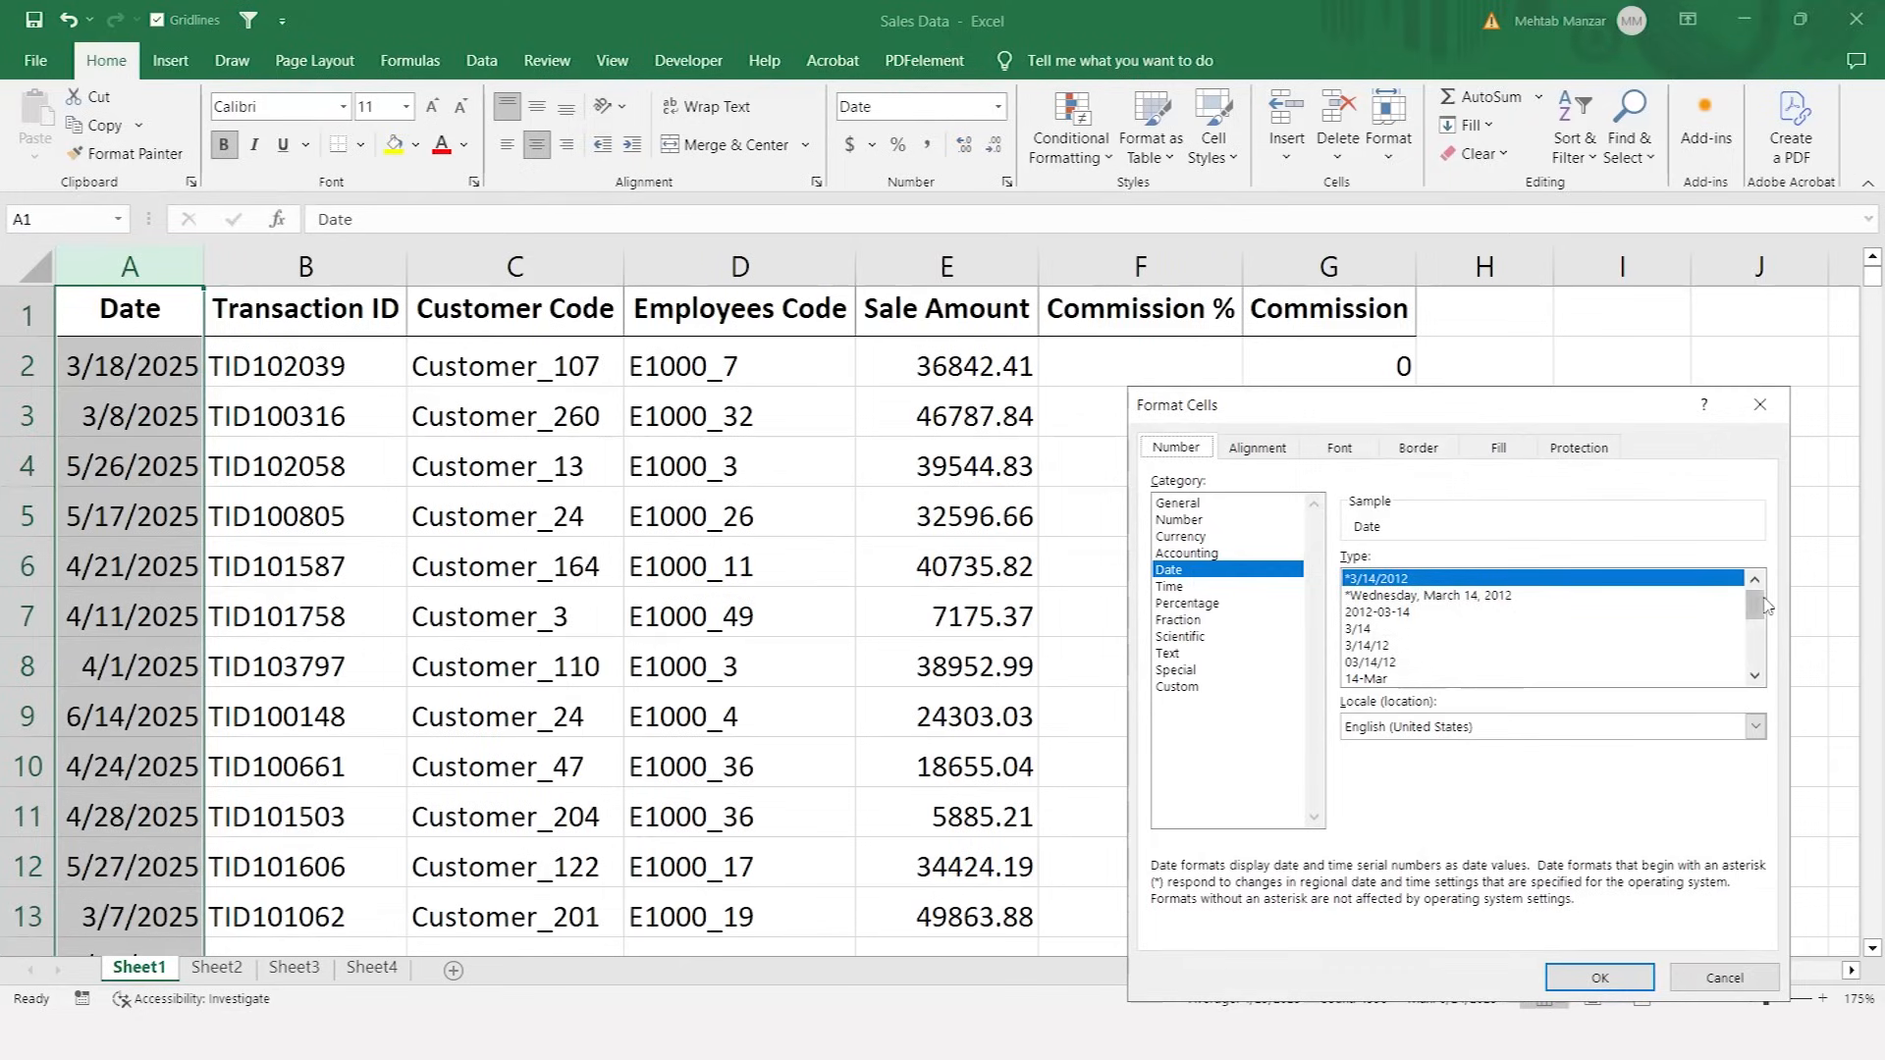
pyautogui.moveTo(1760, 605); pyautogui.dragTo(1772, 628)
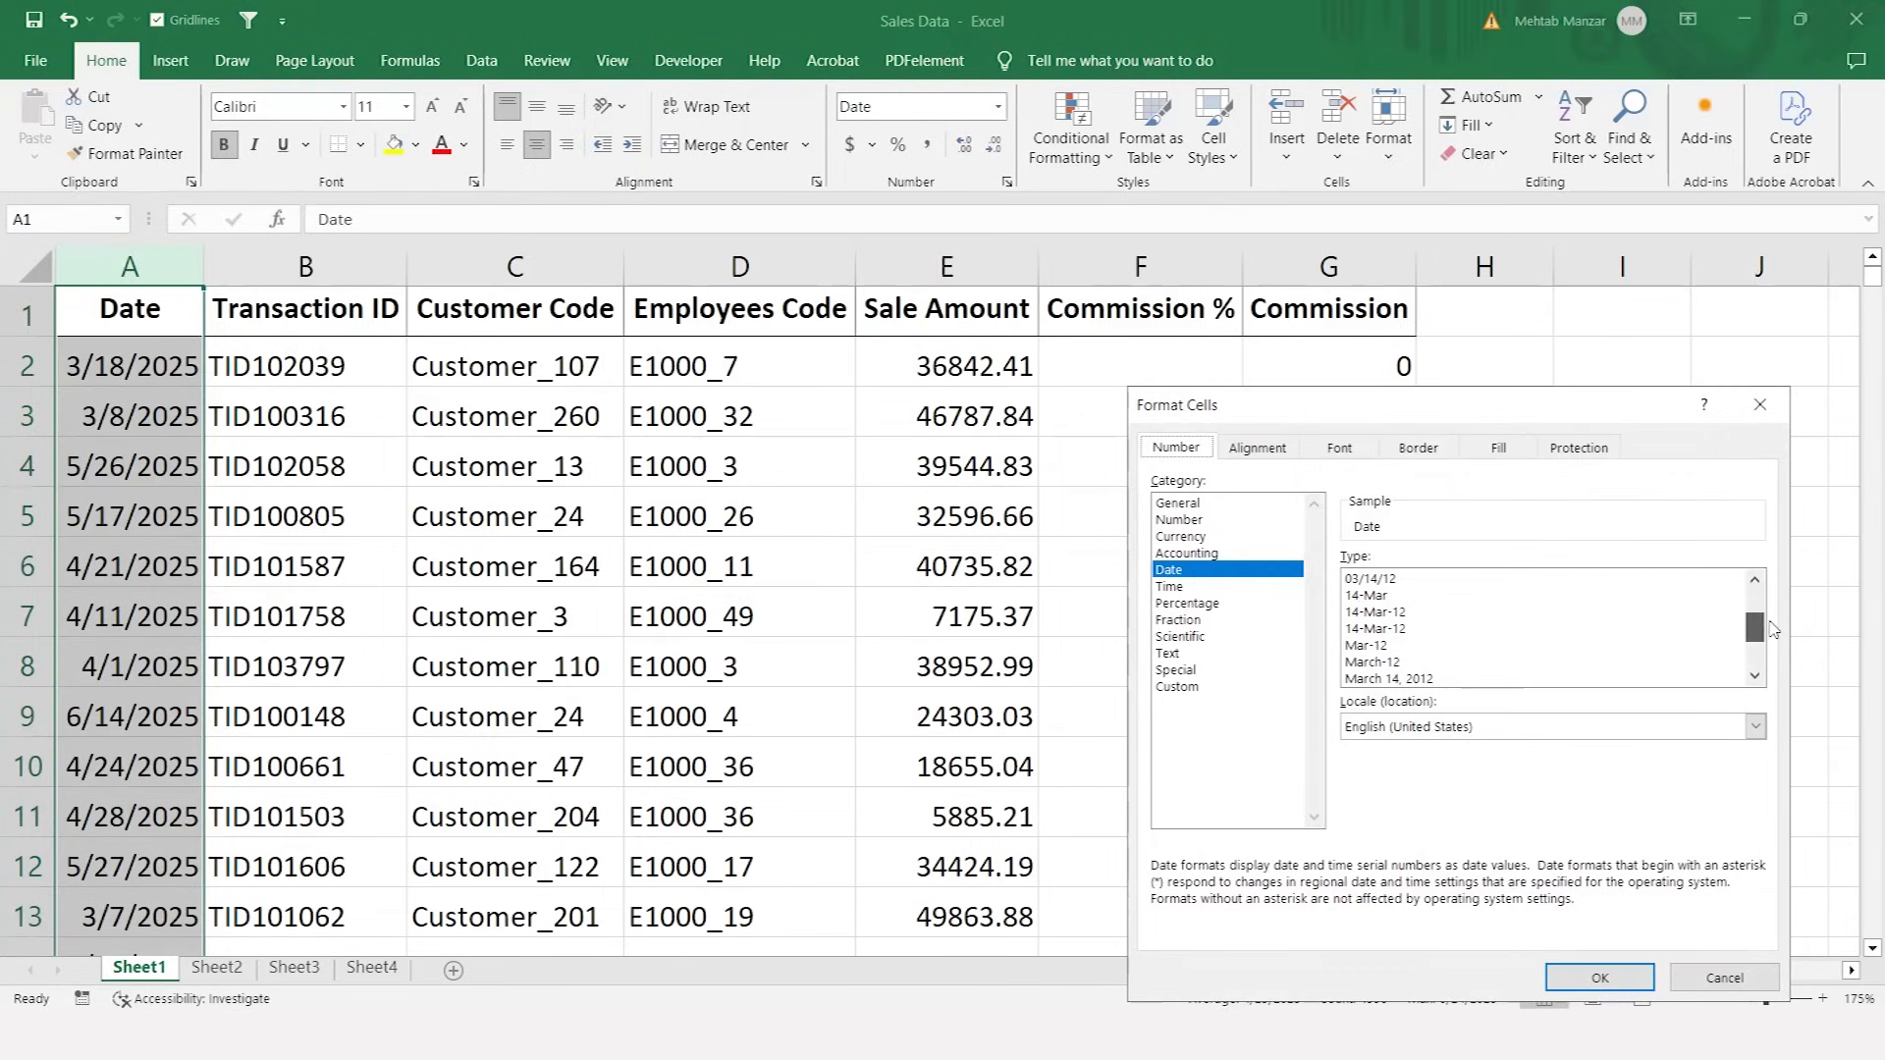
pyautogui.click(1379, 678)
pyautogui.click(1610, 979)
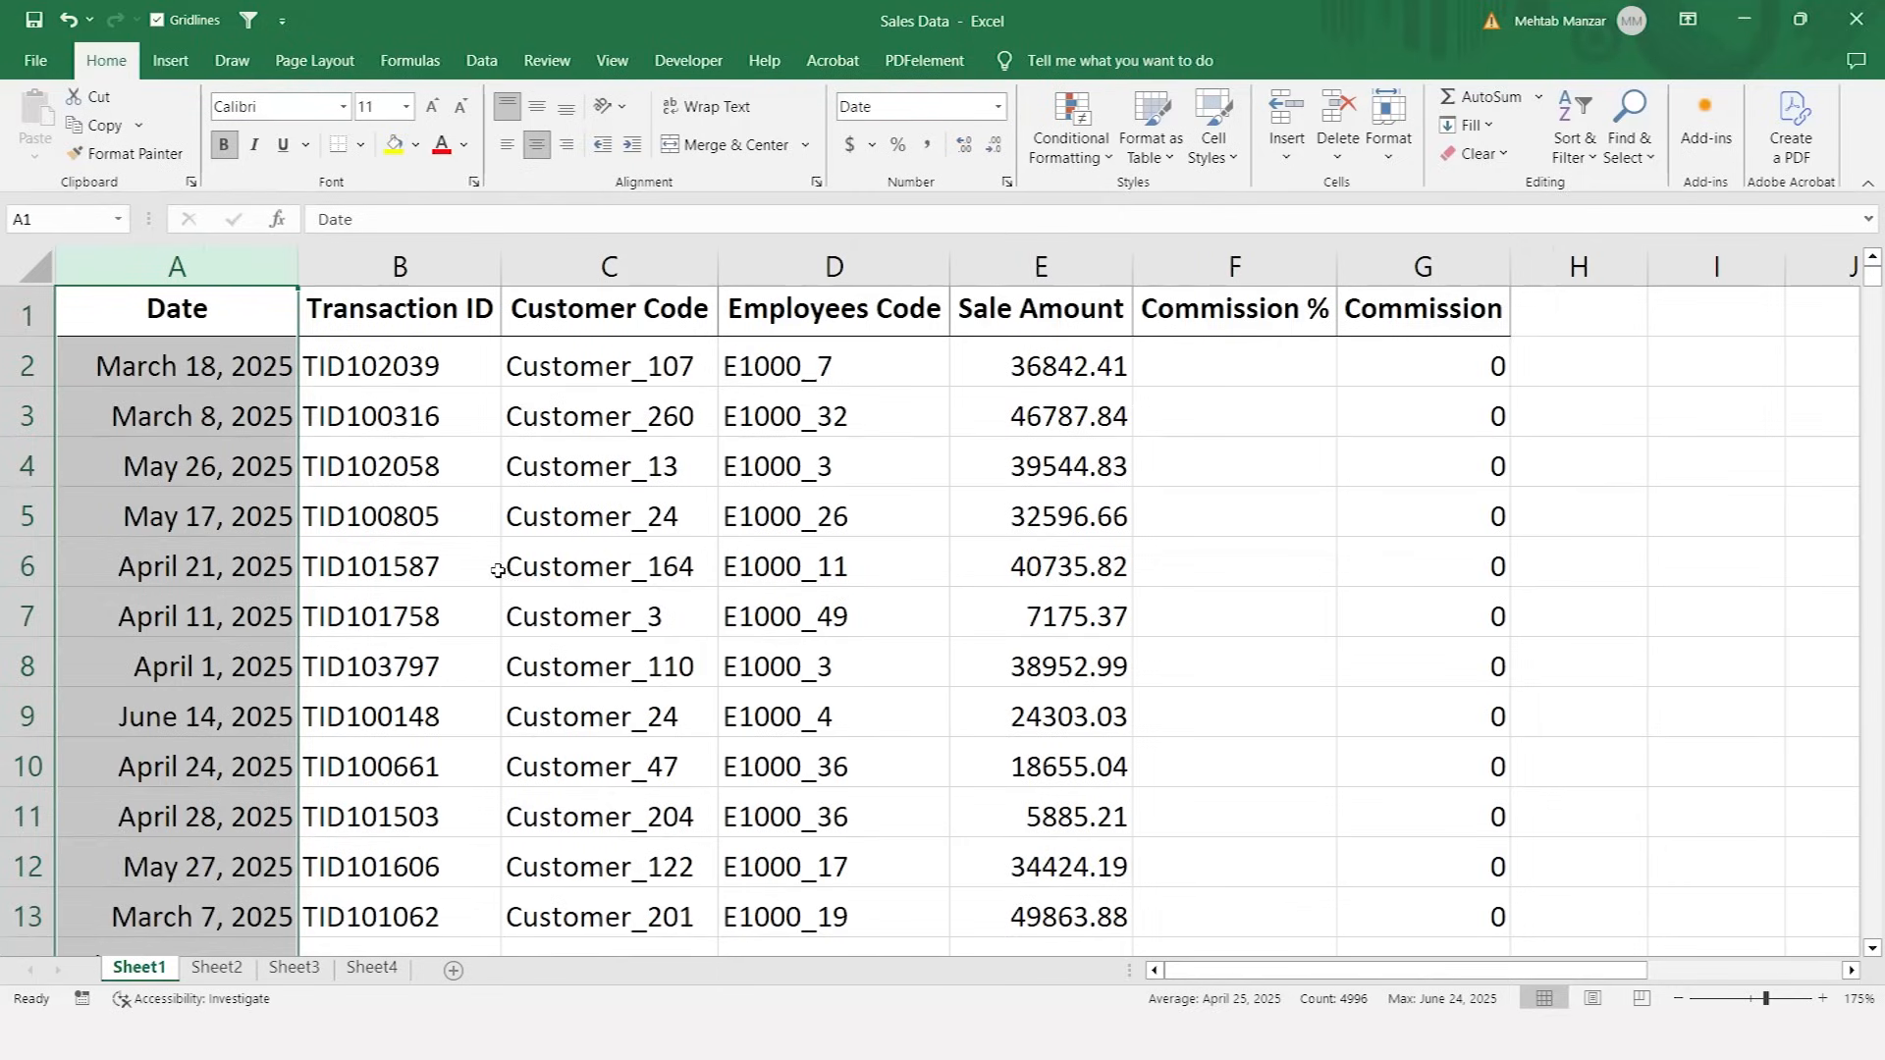
pyautogui.click(165, 567)
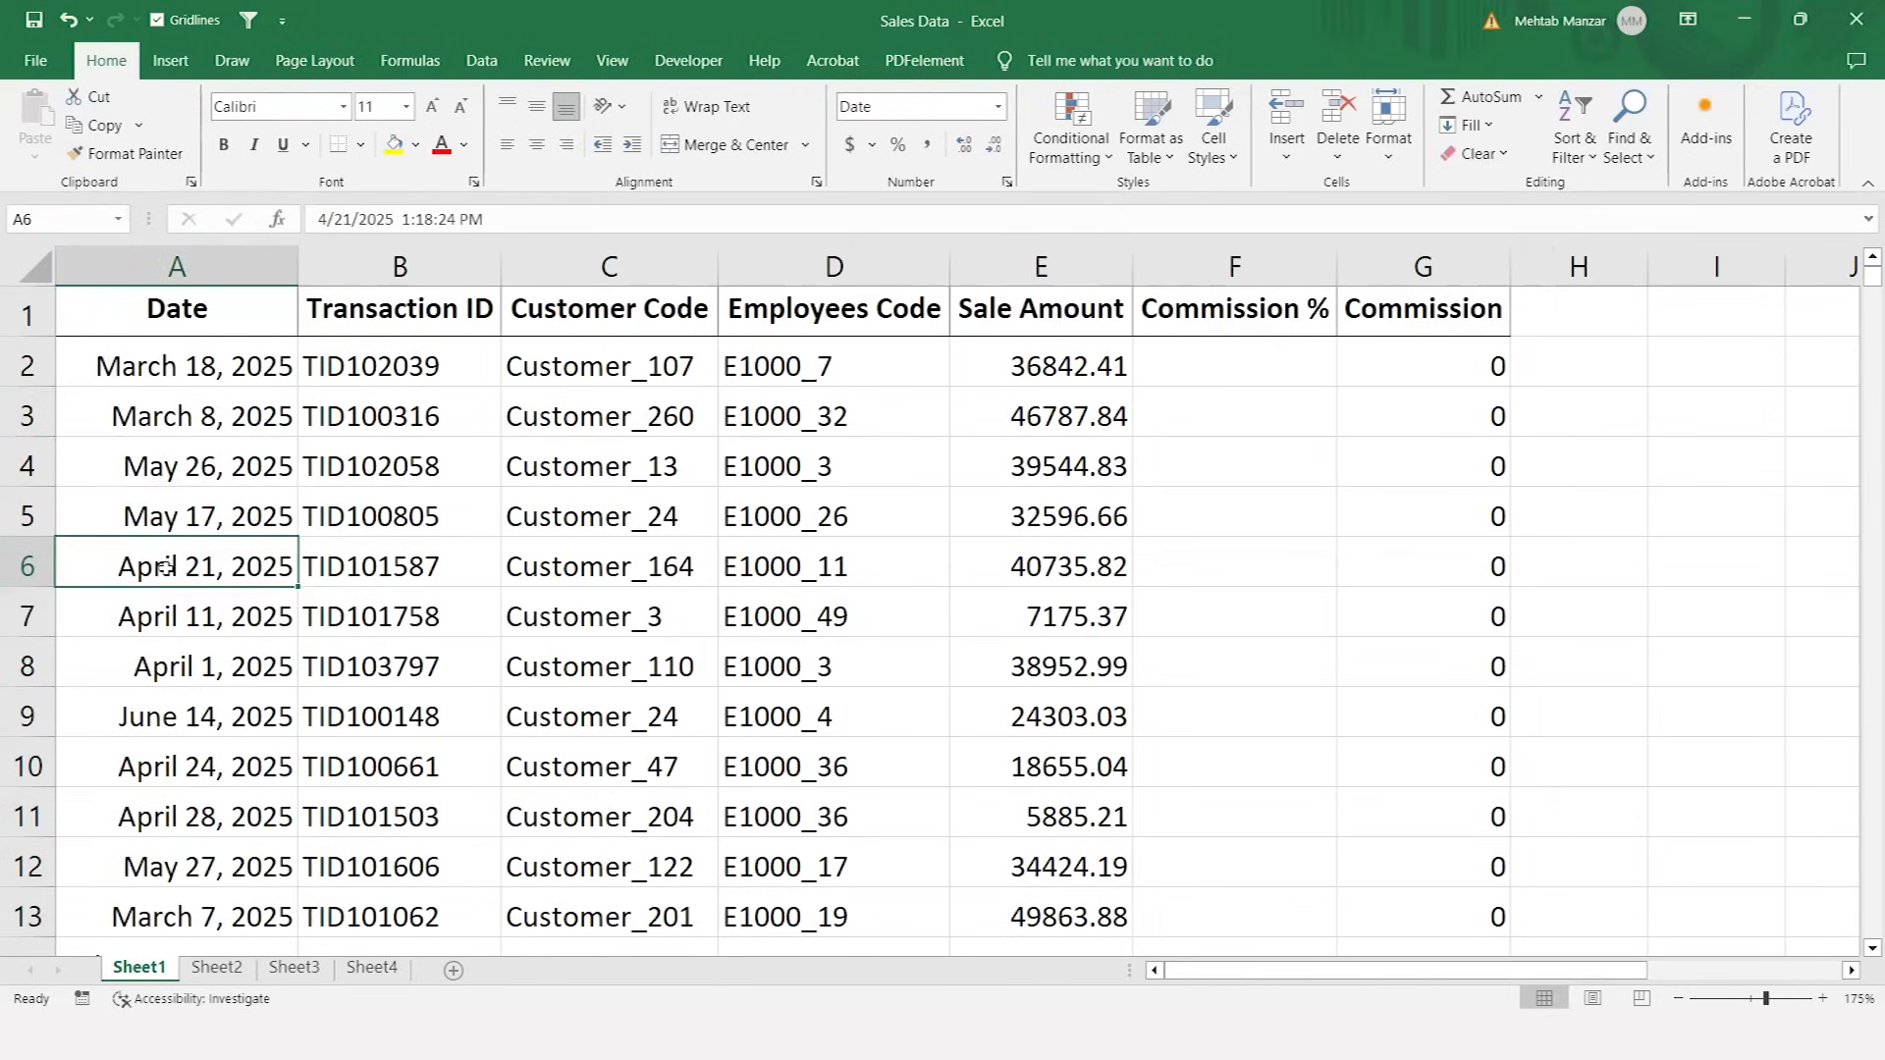
# - Rename Sheet1 as Main Sheet
pyautogui.doubleClick(139, 970)
pyautogui.write('Main')
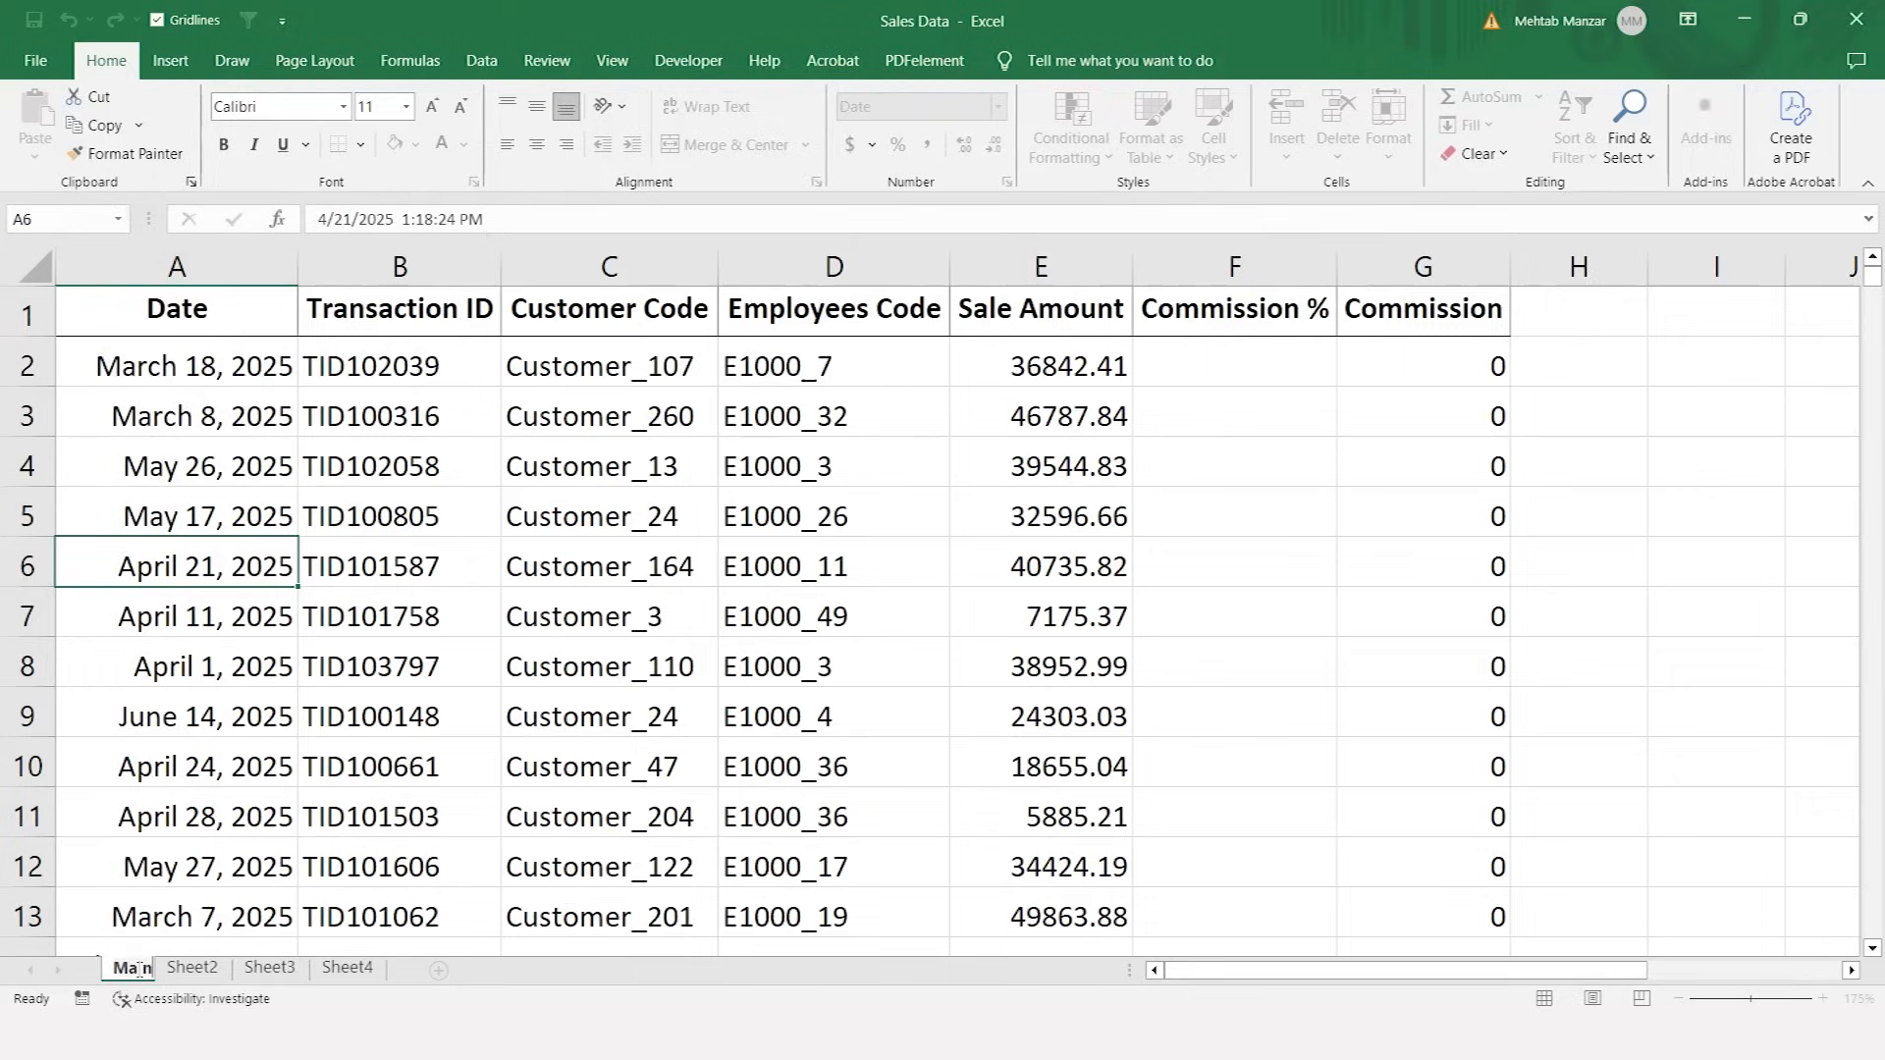
pyautogui.write(' Sheet')
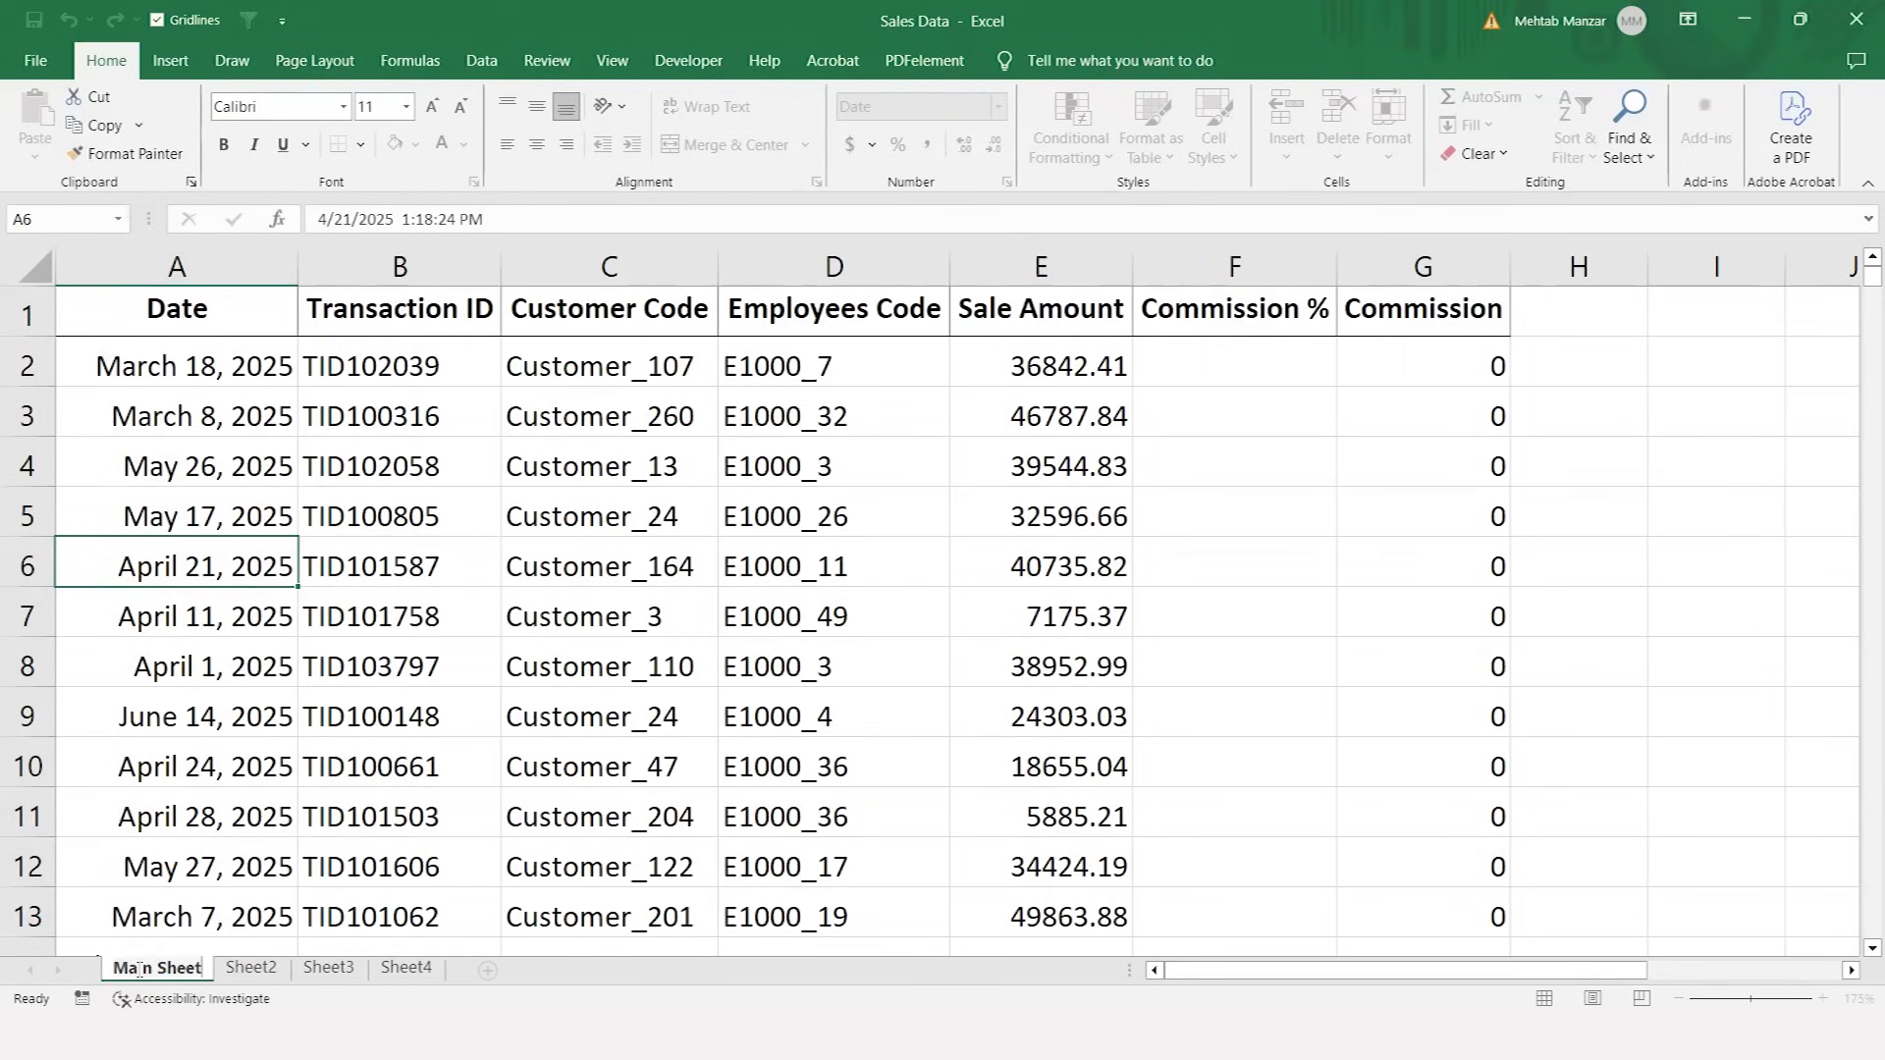
pyautogui.press('Return')
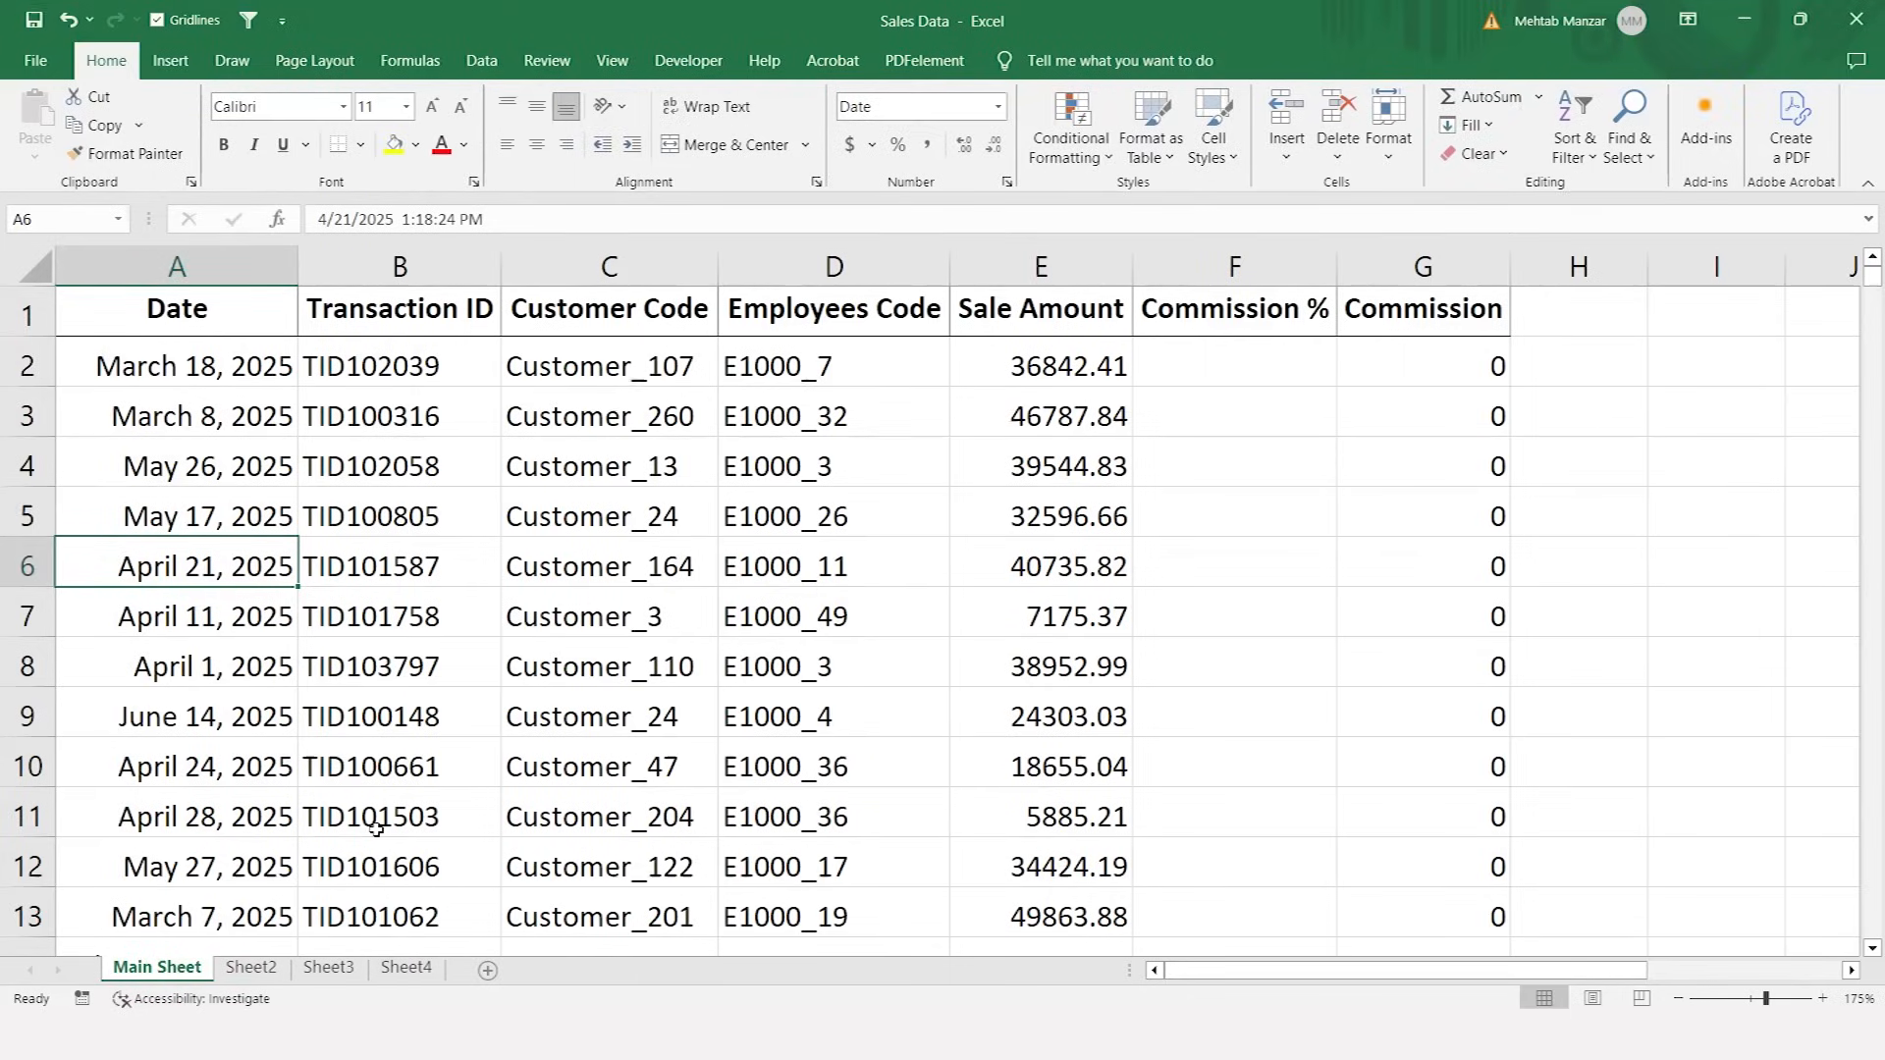
# - Review the sales table's columns on Main Sheet one by one, from Date across to Commission
pyautogui.click(209, 323)
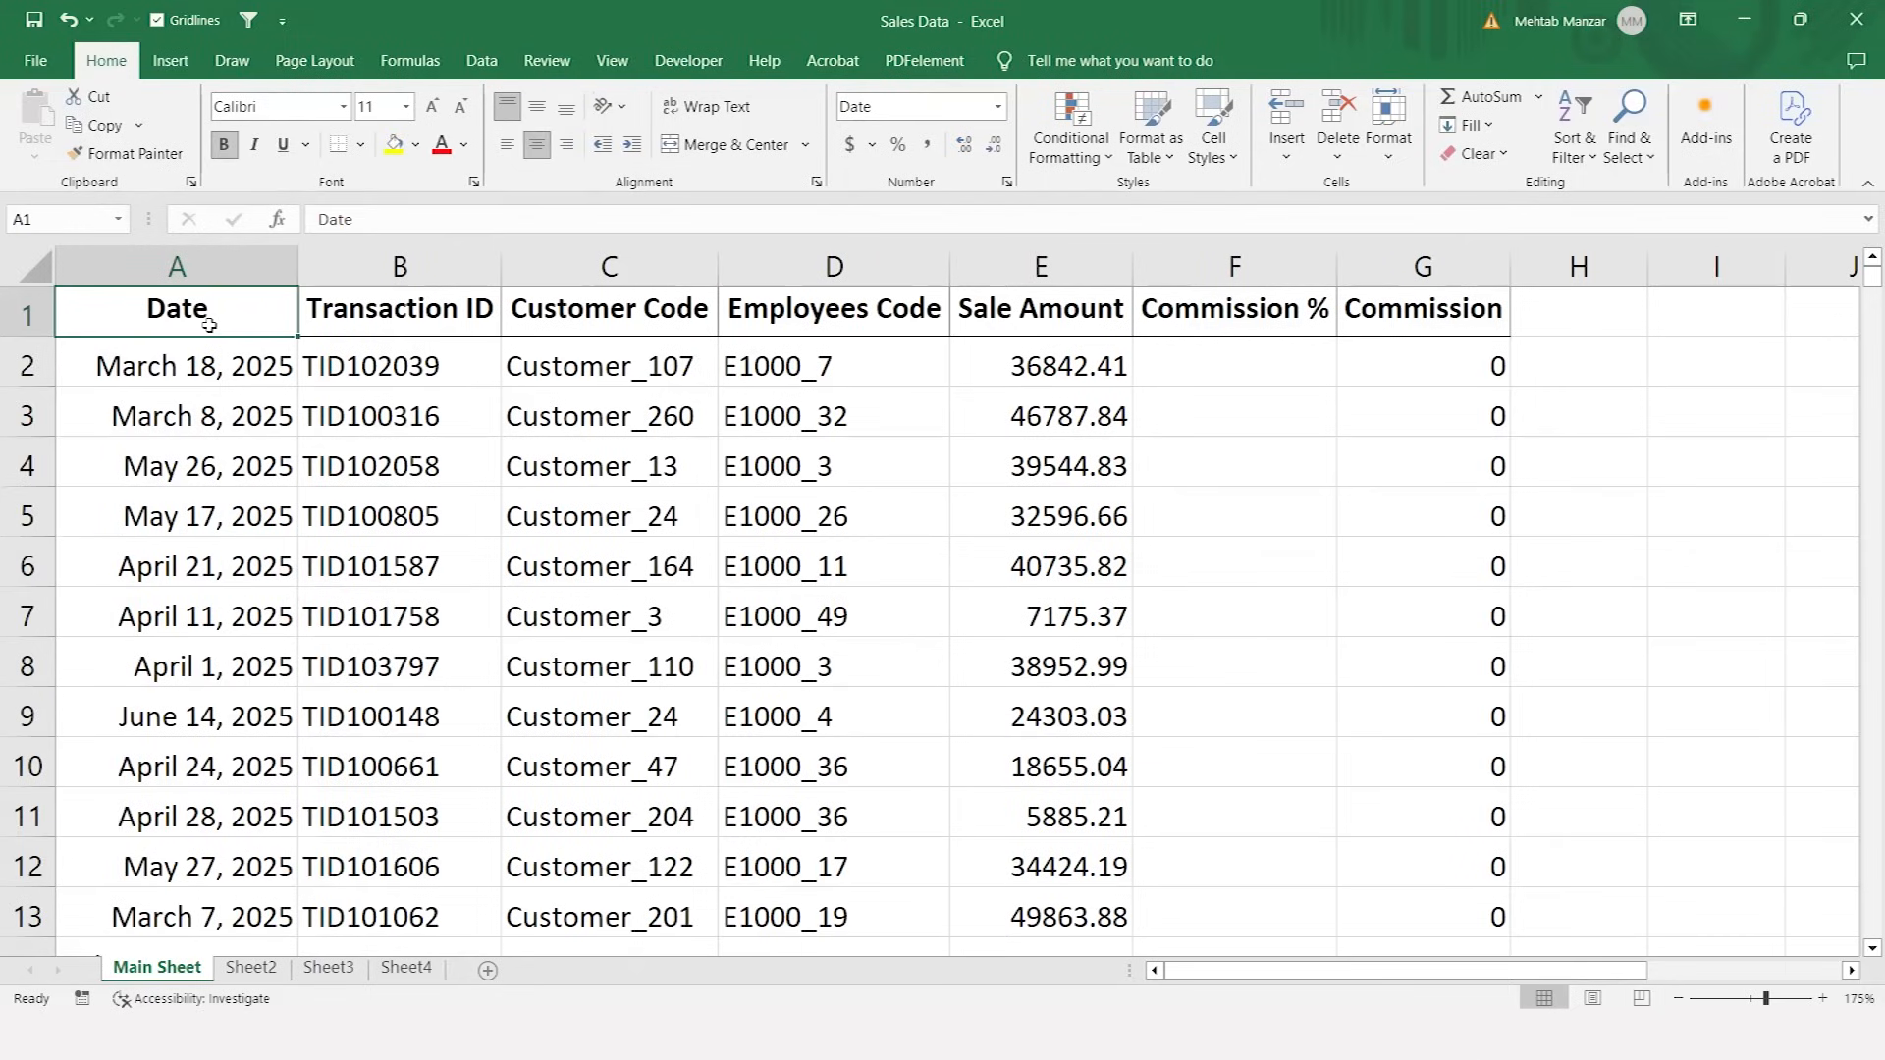
pyautogui.press('Right')
pyautogui.press('Down')
pyautogui.press('Down')
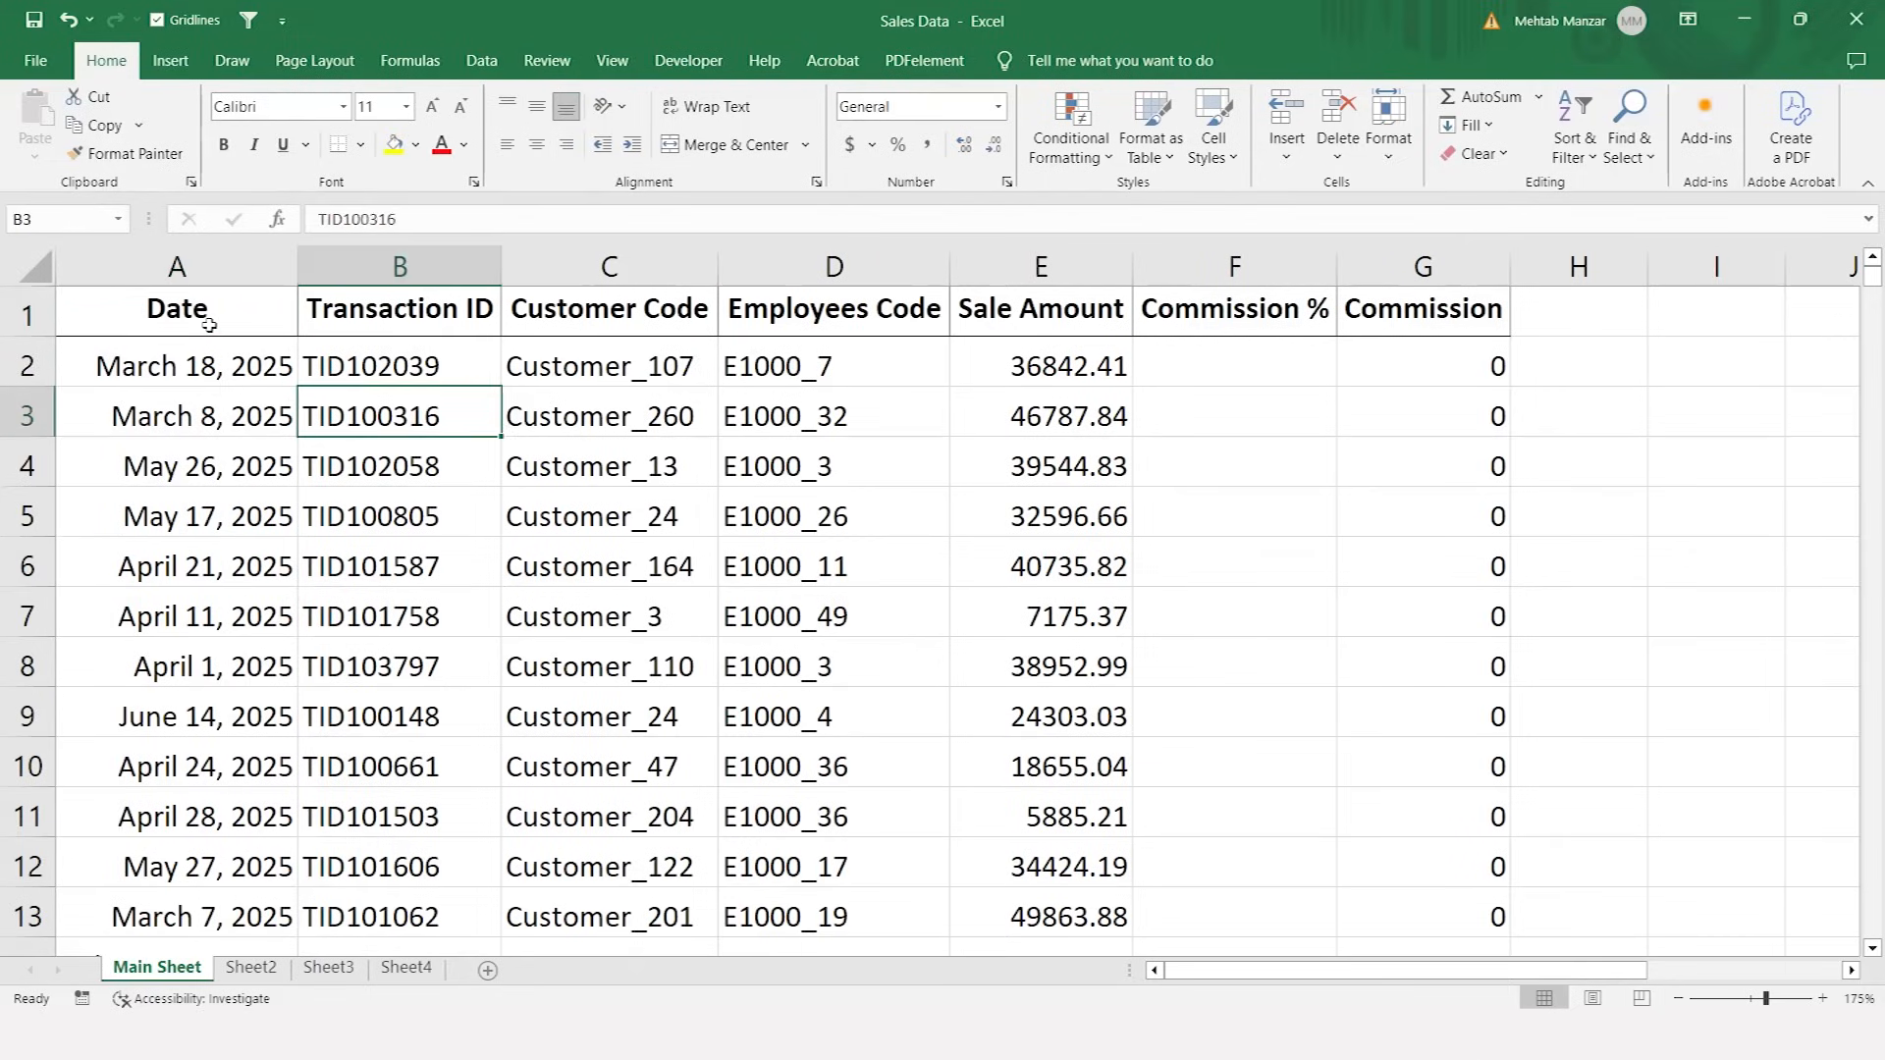
pyautogui.press('Right')
pyautogui.press('Up')
pyautogui.press('Up')
pyautogui.press('Down')
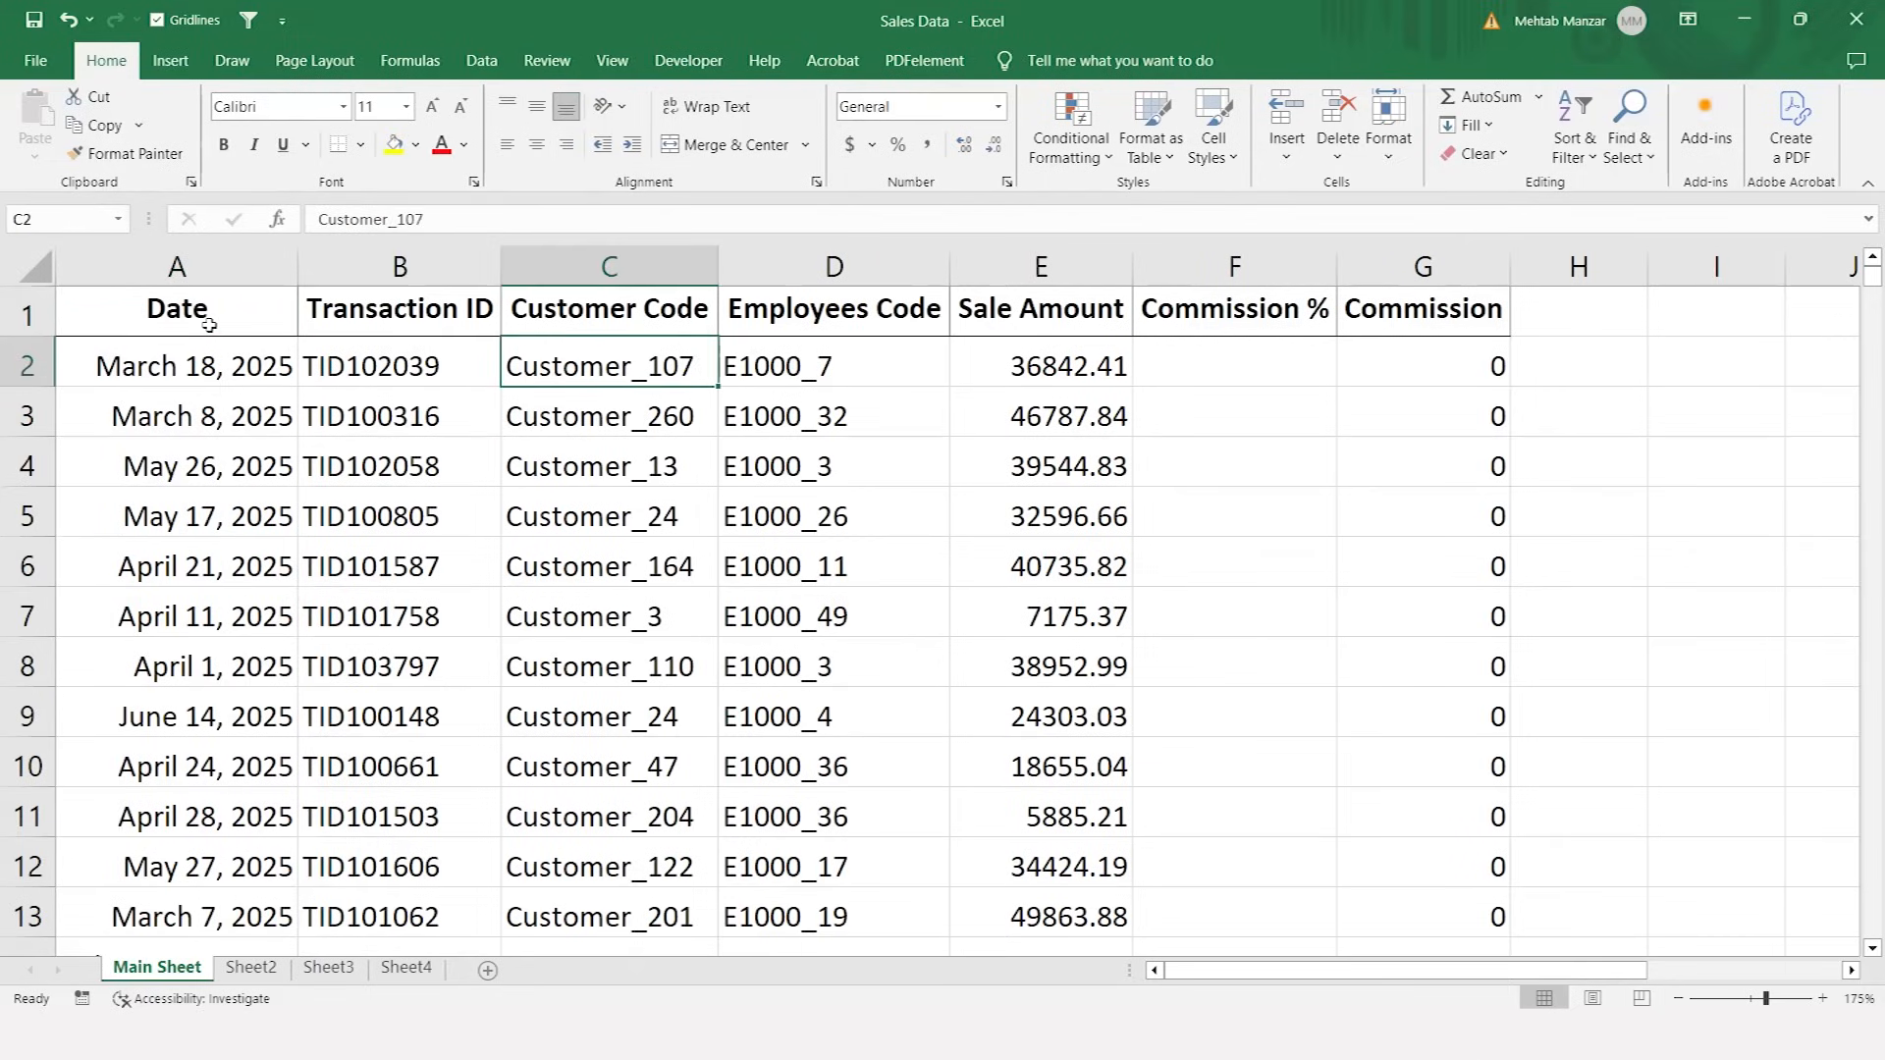
pyautogui.press('Right')
pyautogui.press('Up')
pyautogui.press('Right')
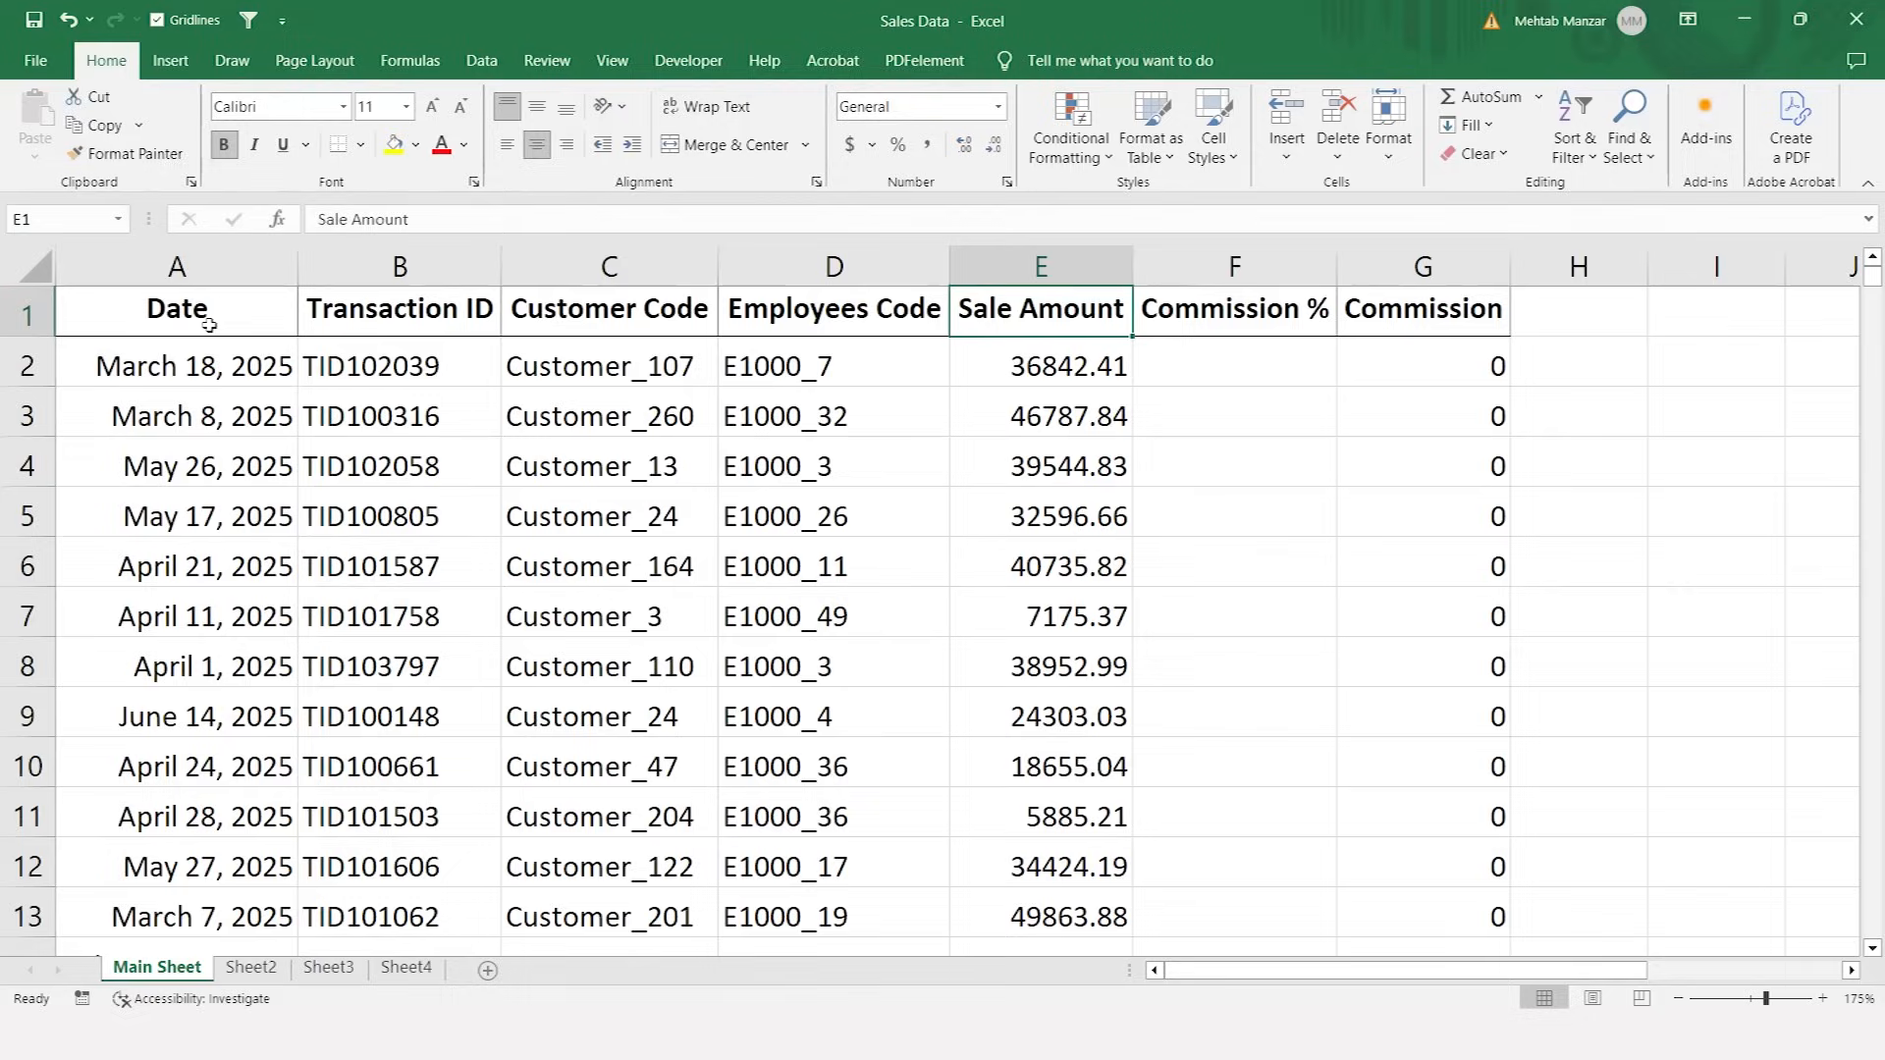
pyautogui.press('Right')
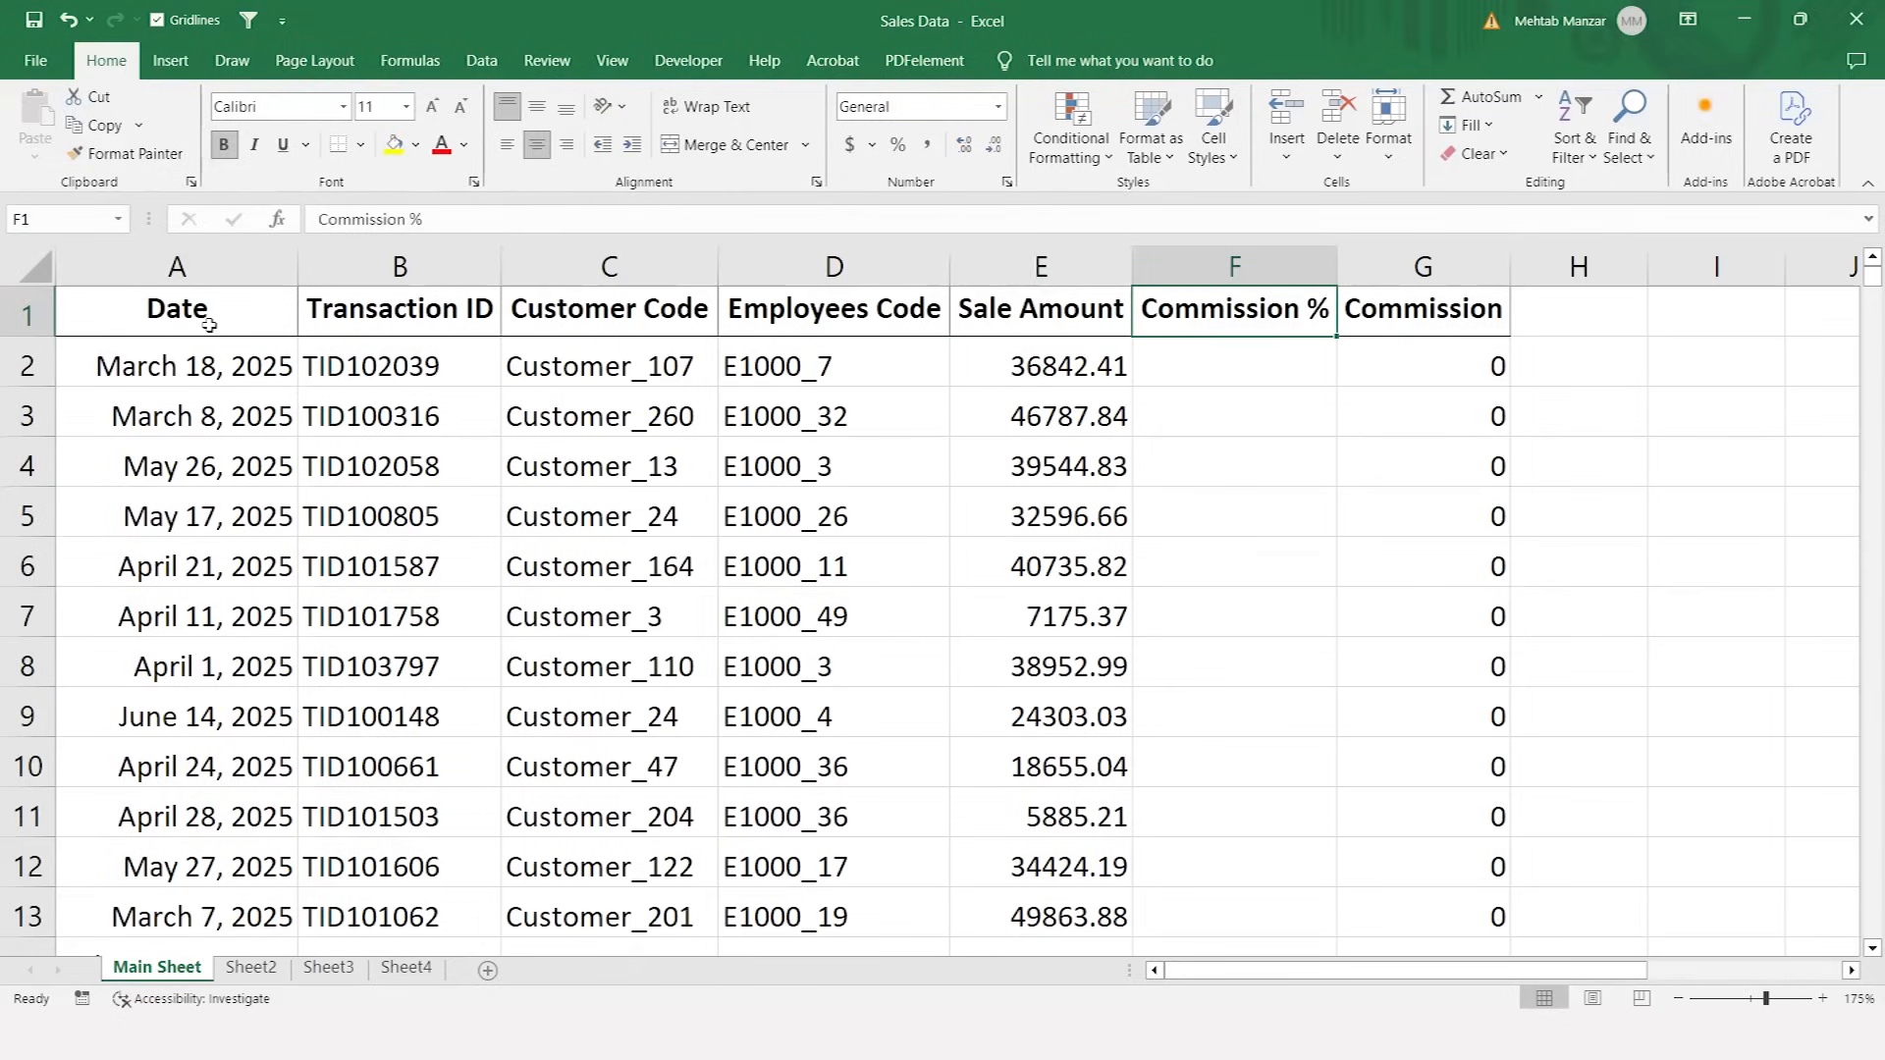
pyautogui.press('Right')
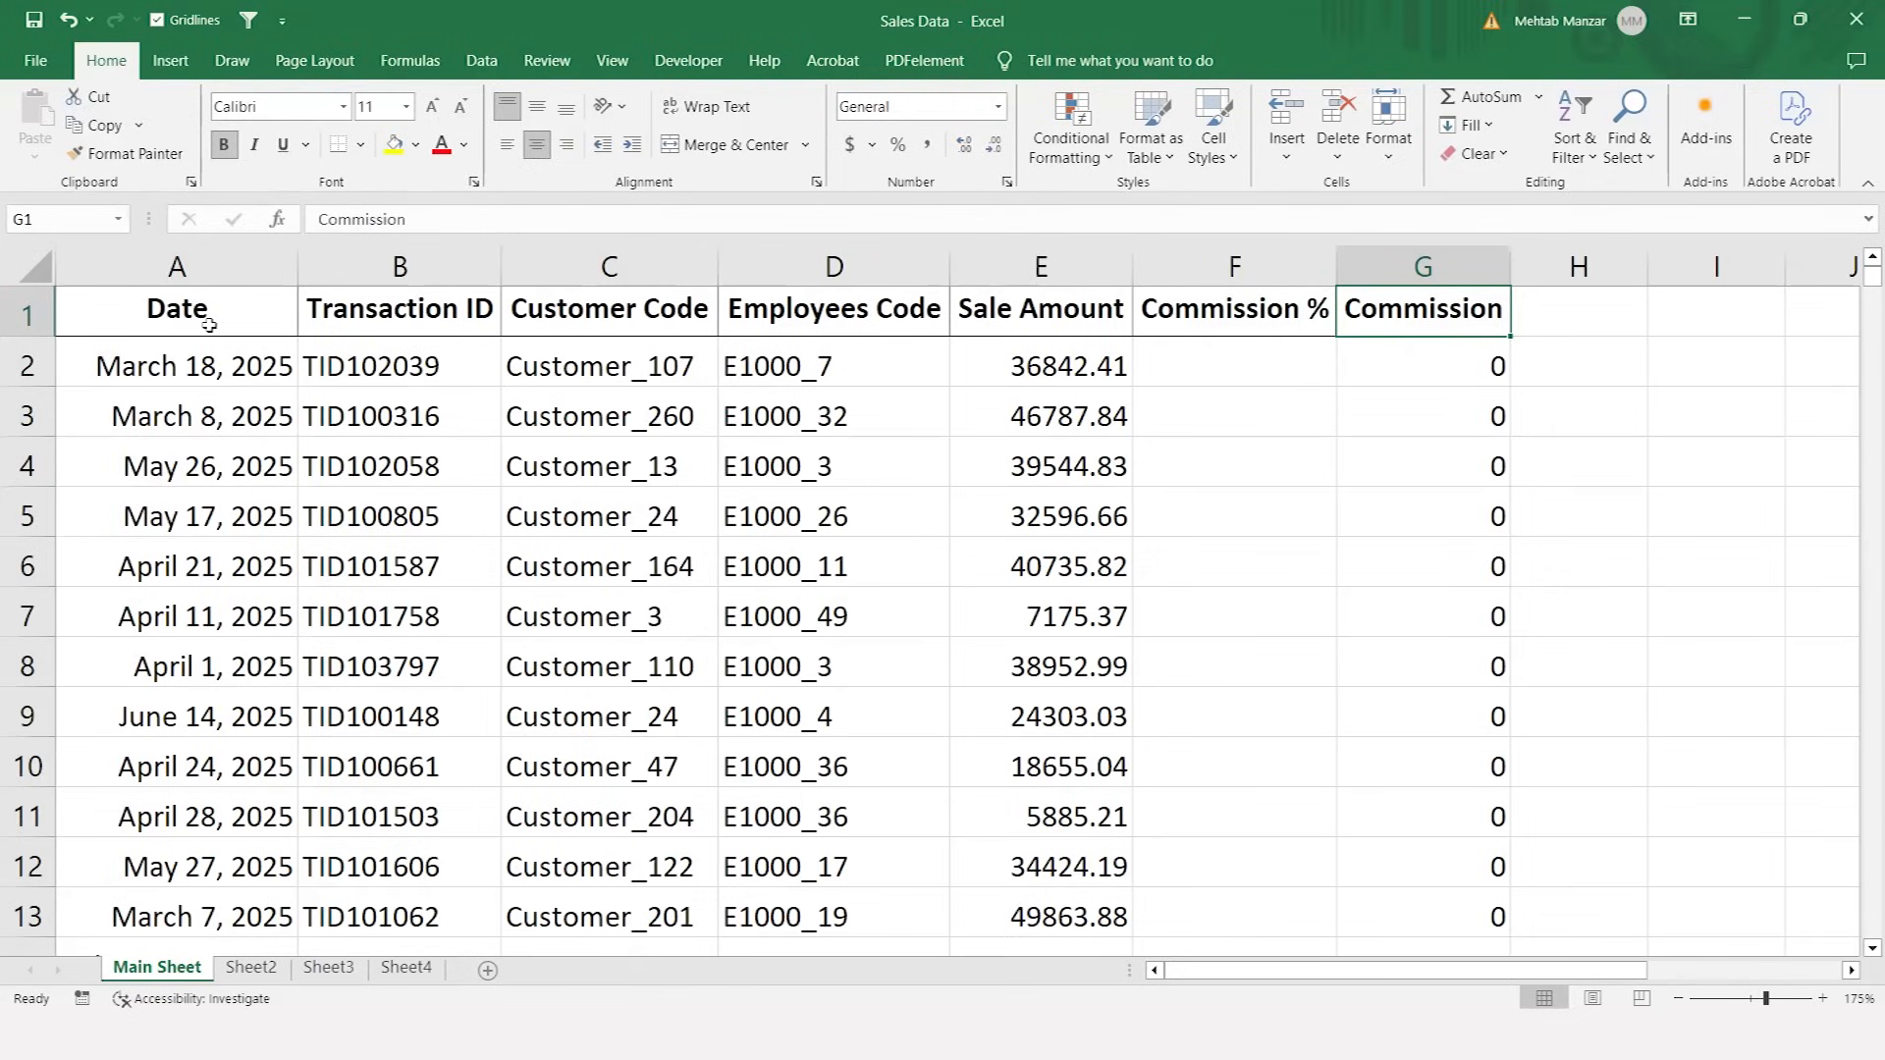
# - Examine the Commission % column, the Commission formula in G2, and the employee and customer codes in row 2
pyautogui.press('Left')
pyautogui.press('Left')
pyautogui.press('Left')
pyautogui.press('Left')
pyautogui.press('Right')
pyautogui.press('Right')
pyautogui.press('Right')
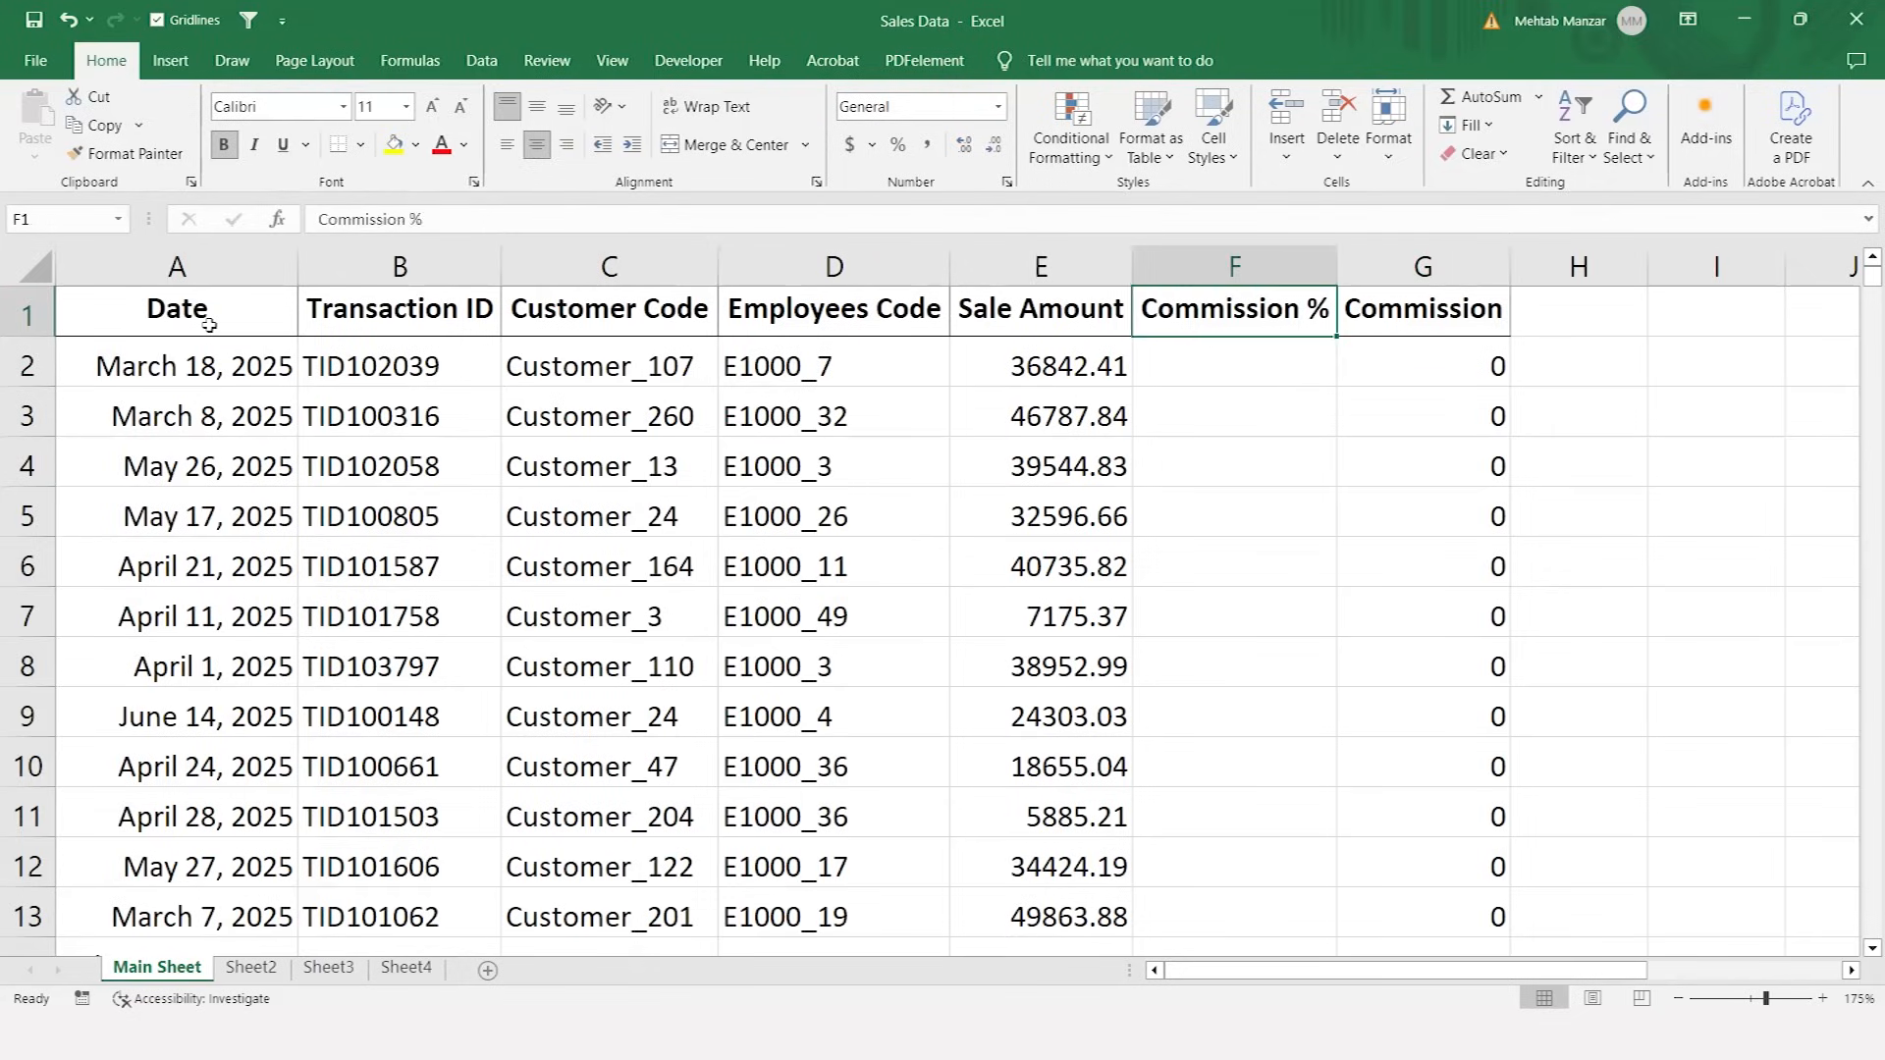
pyautogui.press('Down')
pyautogui.press('Right')
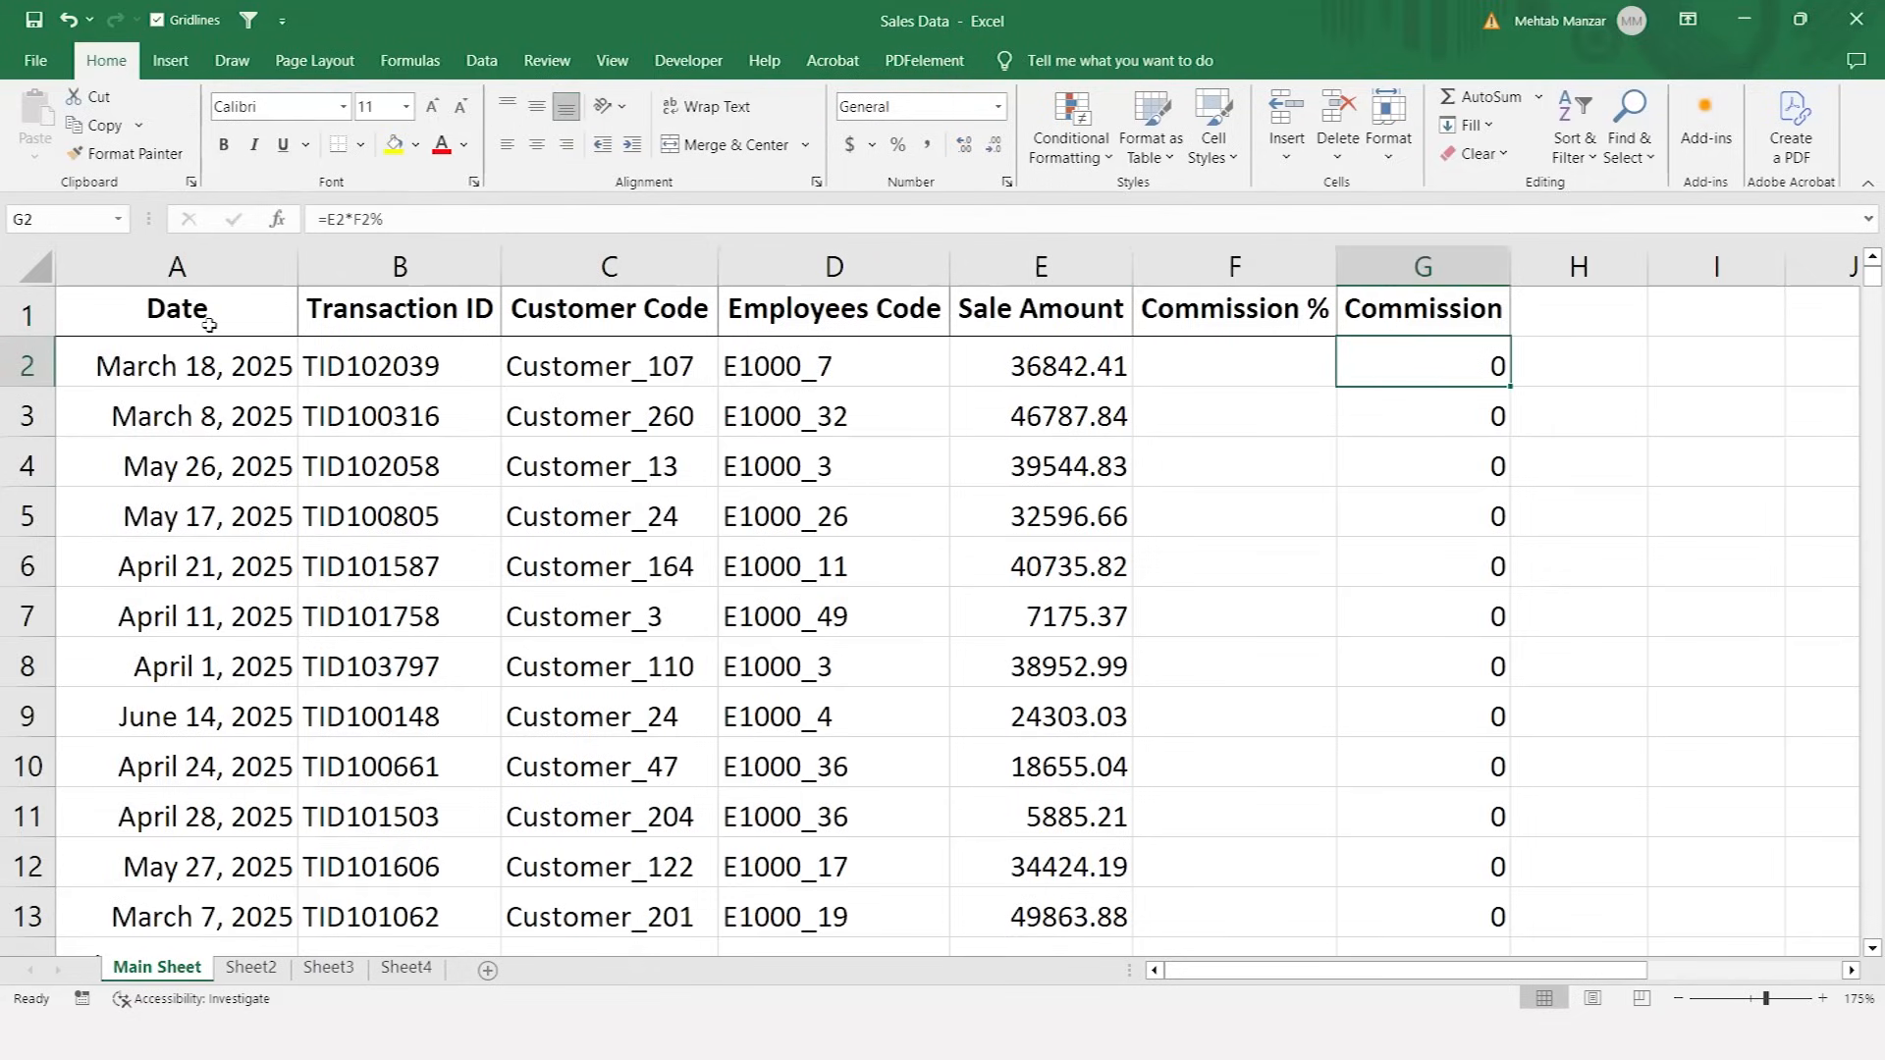
pyautogui.press('Left')
pyautogui.press('Left')
pyautogui.press('Left')
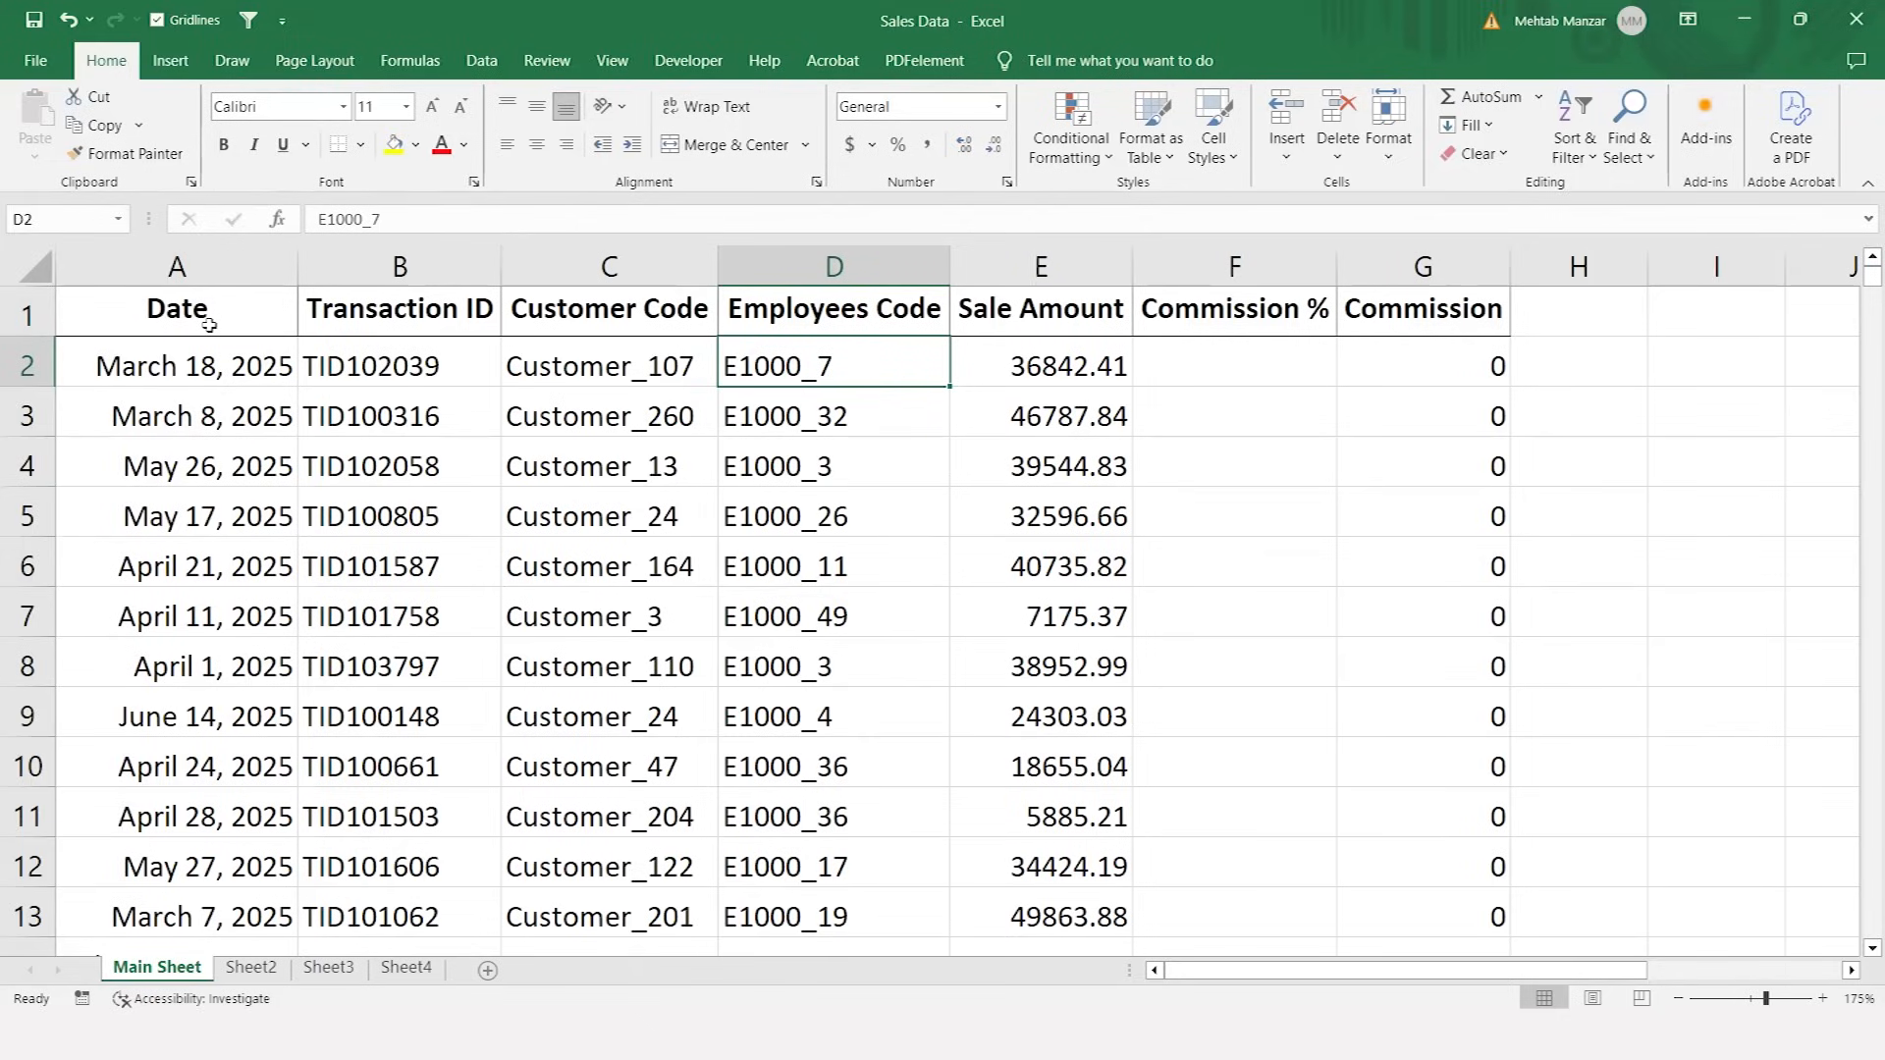
pyautogui.press('Left')
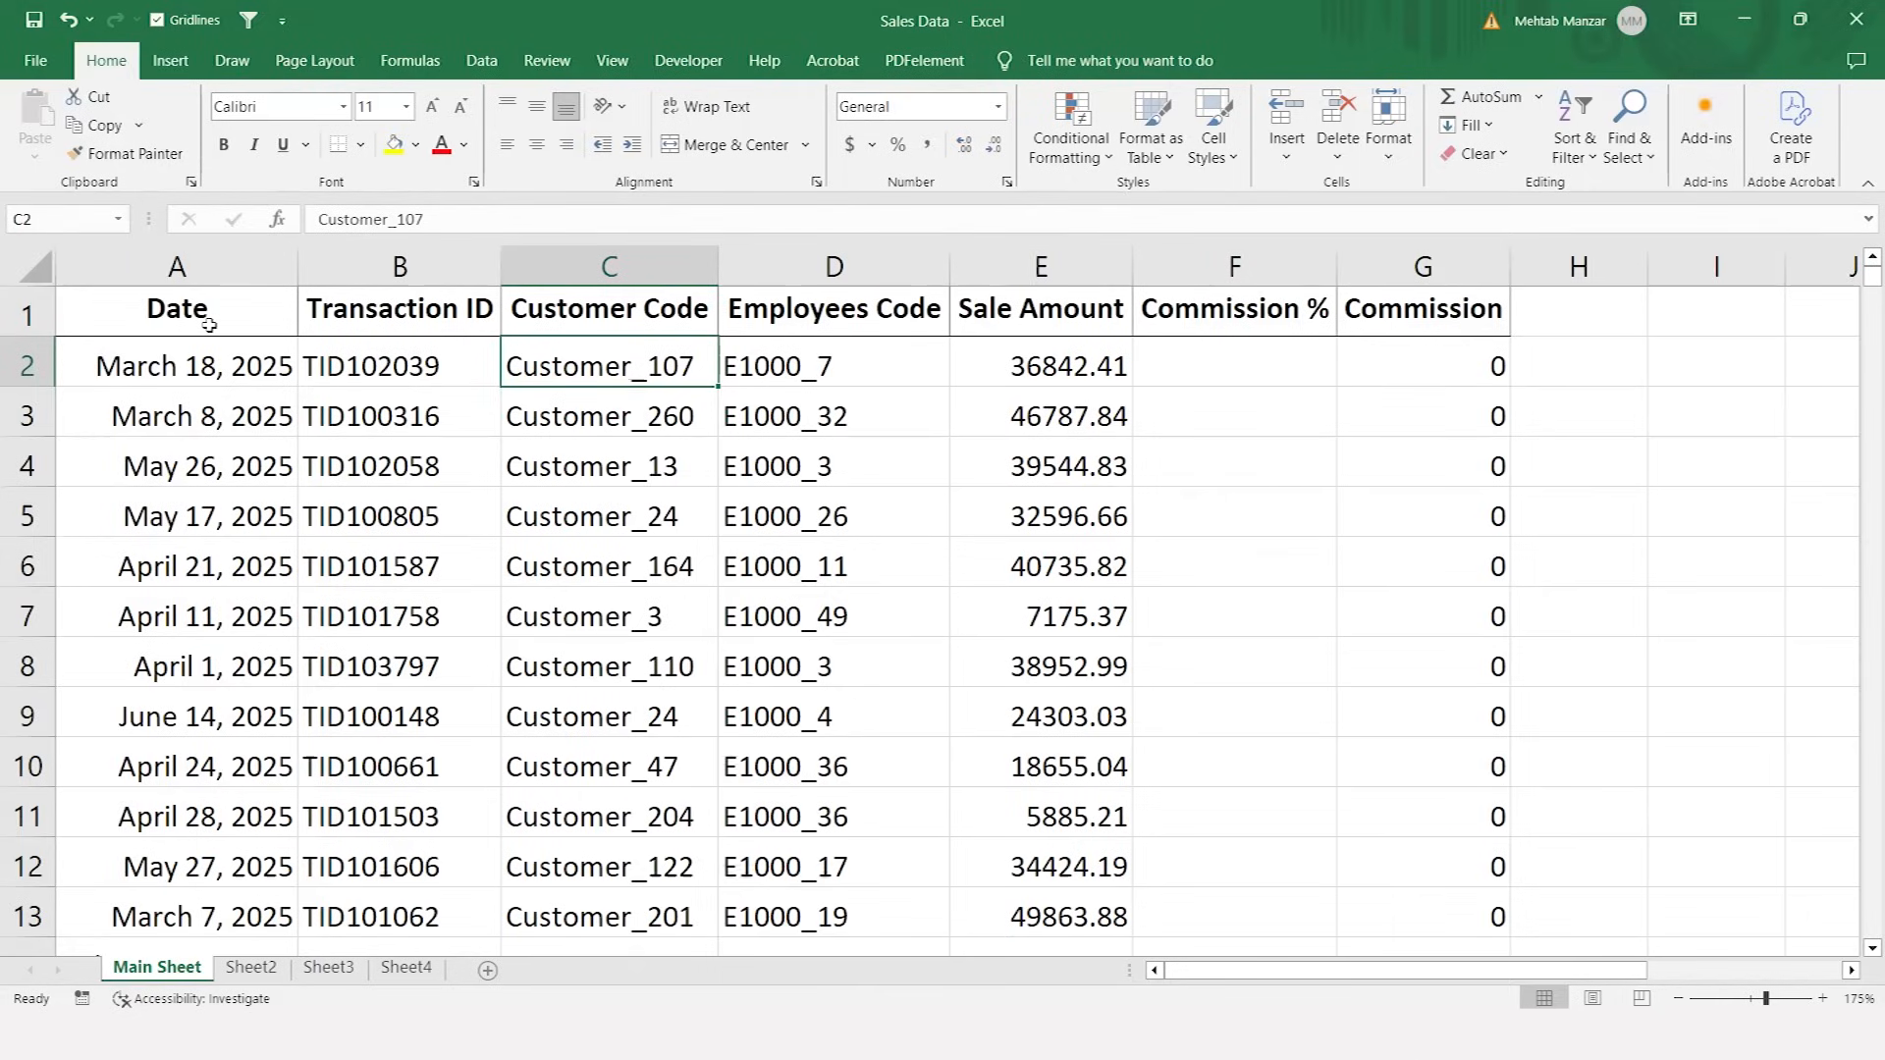
# - Examine the employee Code and Name columns on Sheet2
pyautogui.click(251, 967)
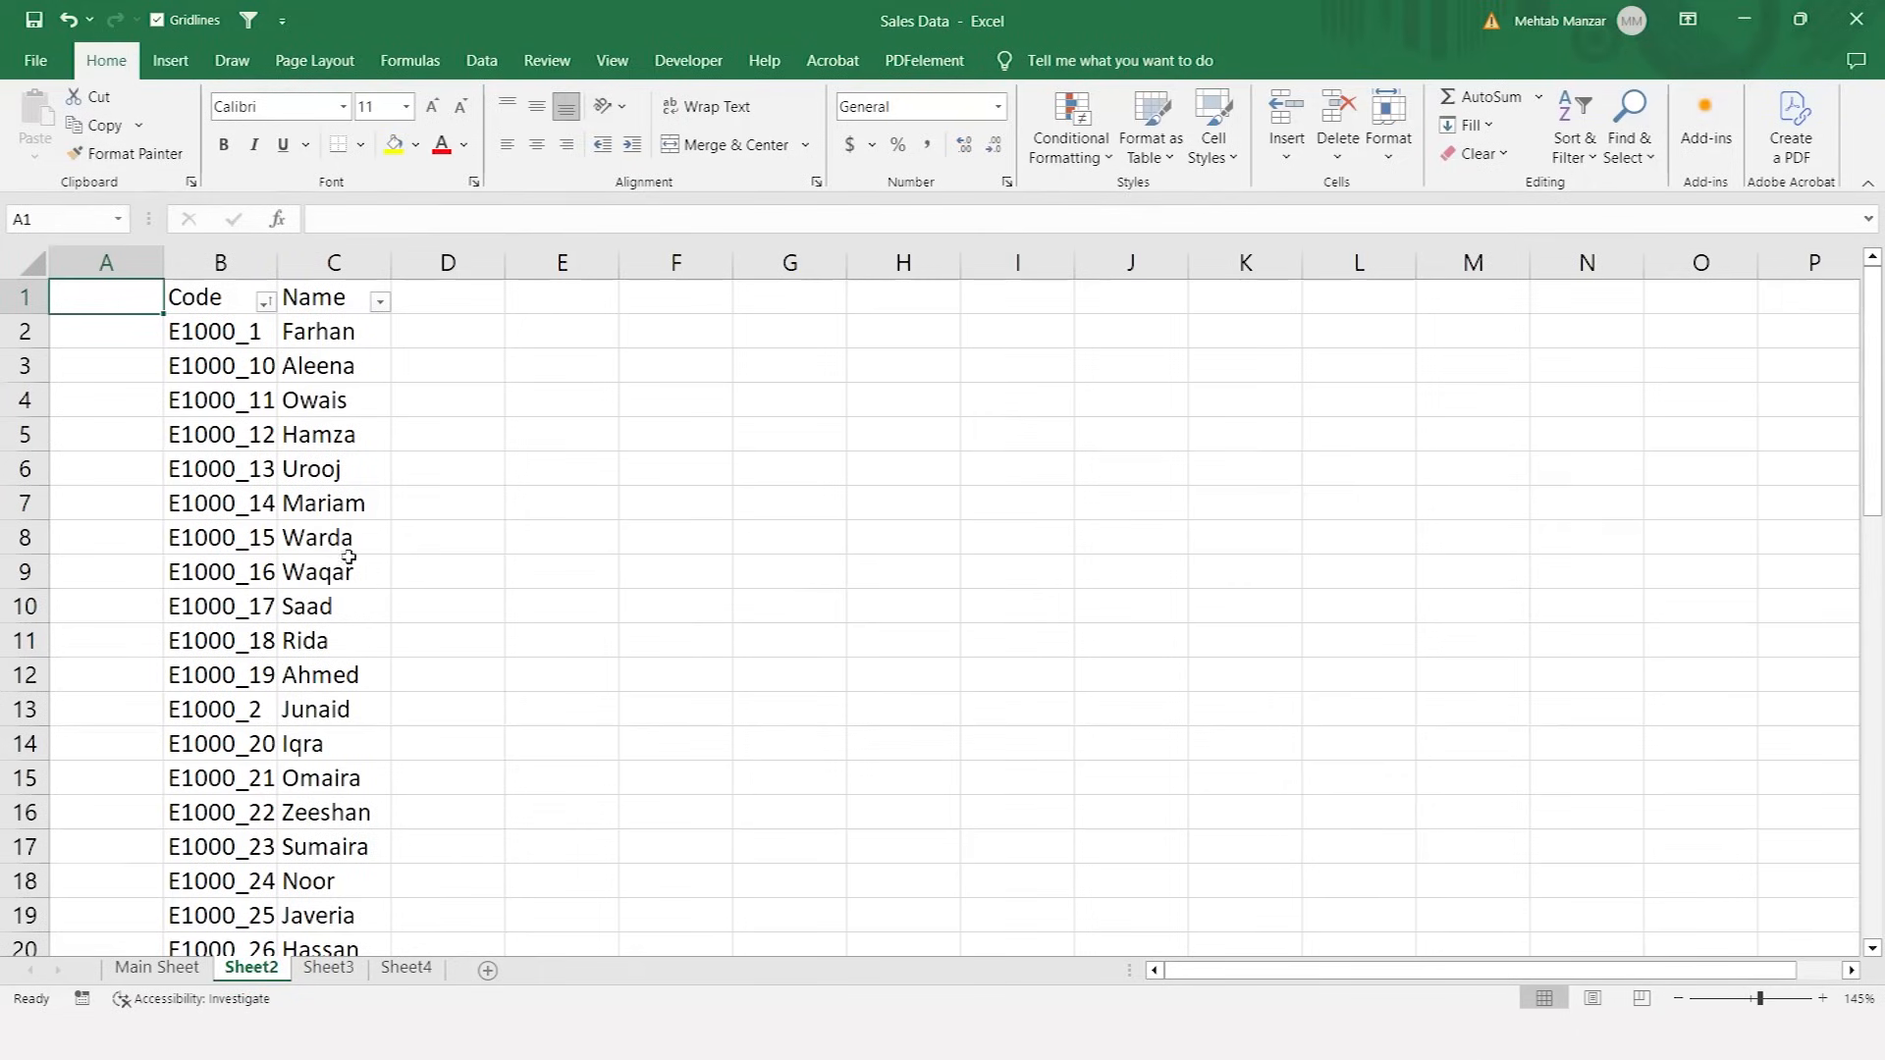
pyautogui.click(236, 434)
pyautogui.press('Left')
pyautogui.press('Right')
pyautogui.press('Up')
pyautogui.hotkey('ctrl', 'Up')
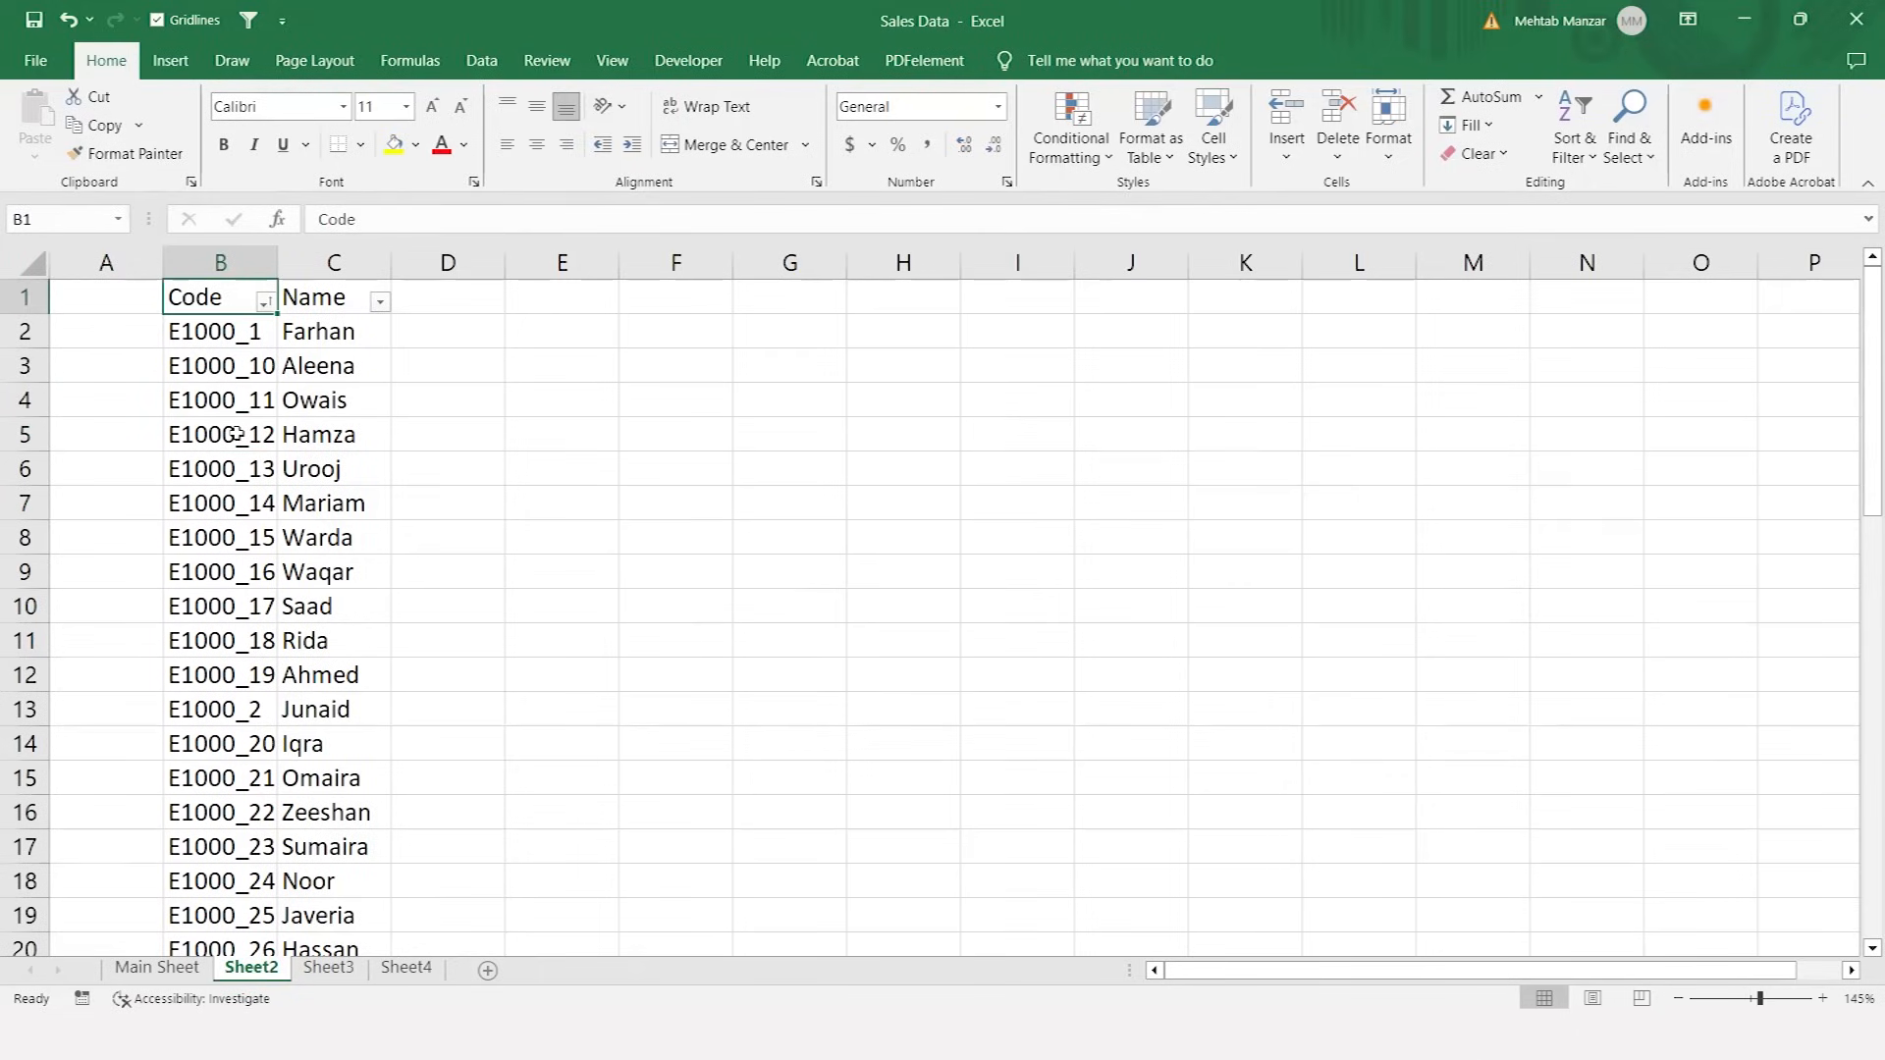
pyautogui.press('Right')
pyautogui.press('Left')
pyautogui.press('Down')
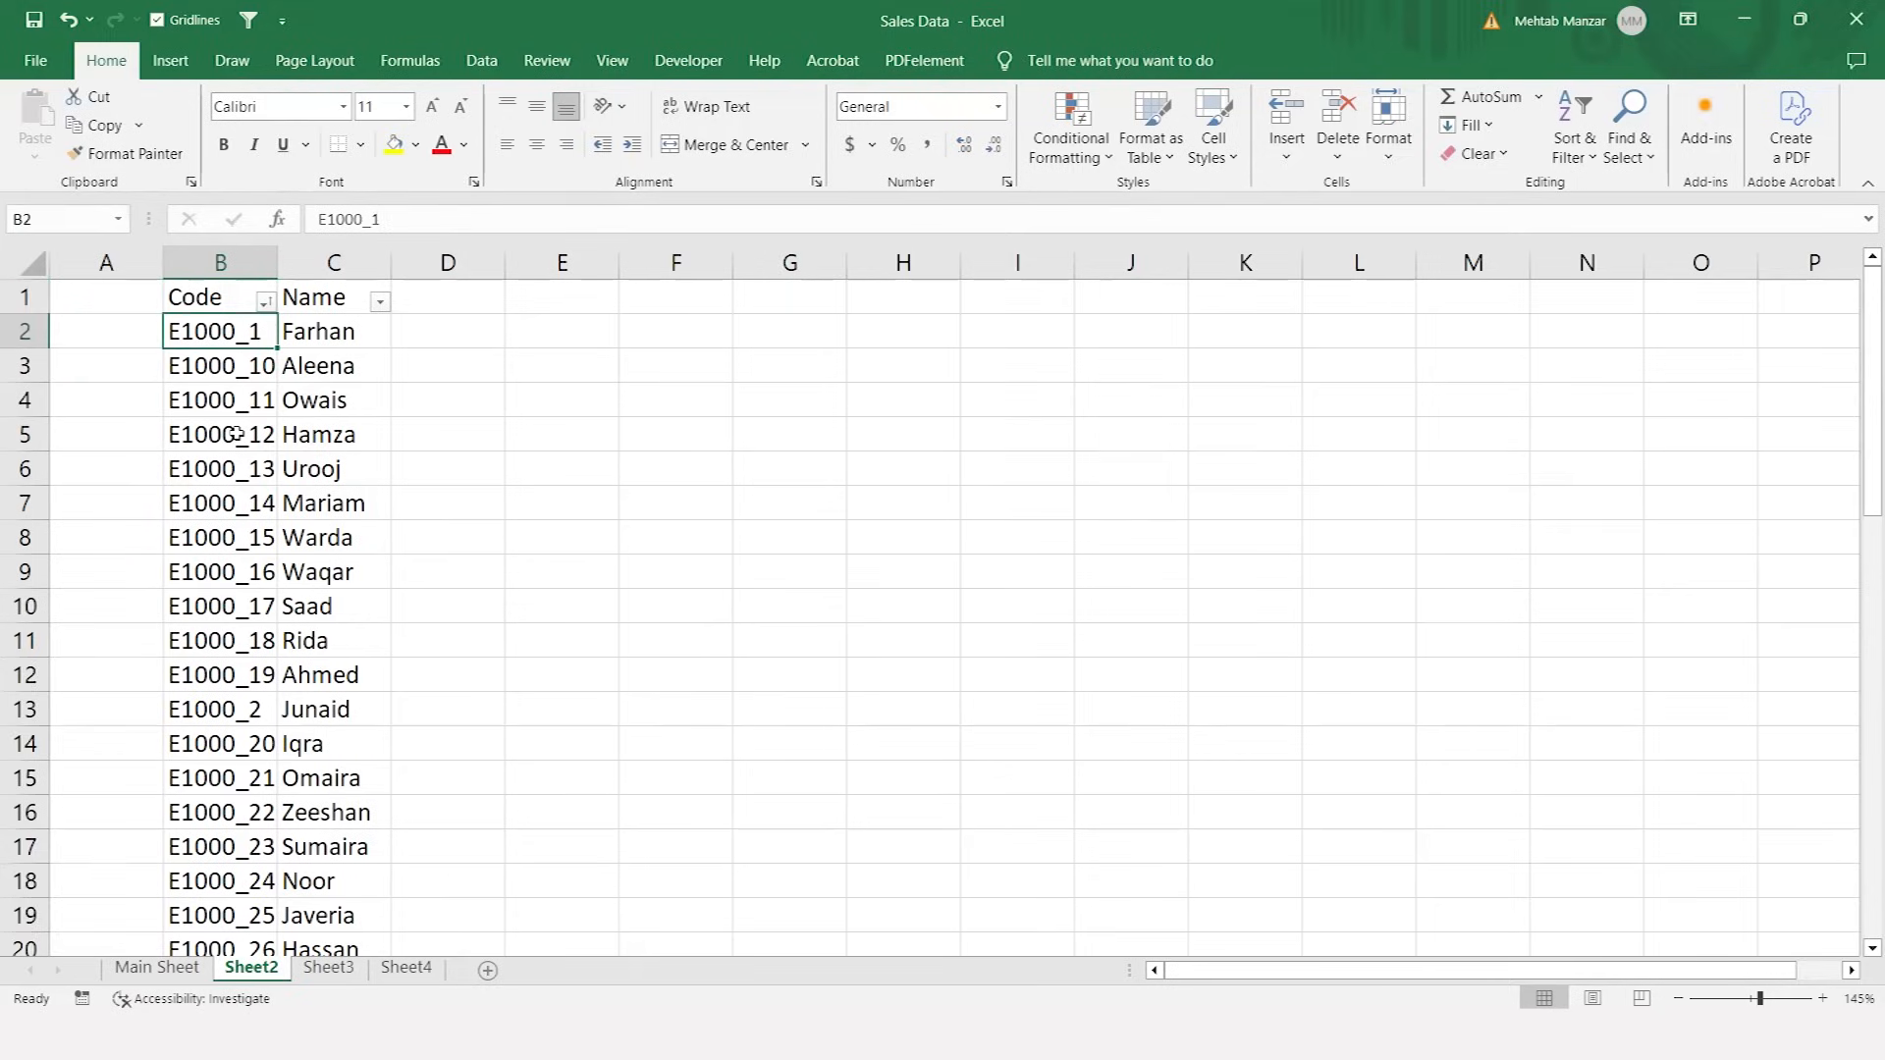
# - Check the first employee names on Sheet2, then return to the codes on Main Sheet
pyautogui.press('Right')
pyautogui.press('Down')
pyautogui.press('Down')
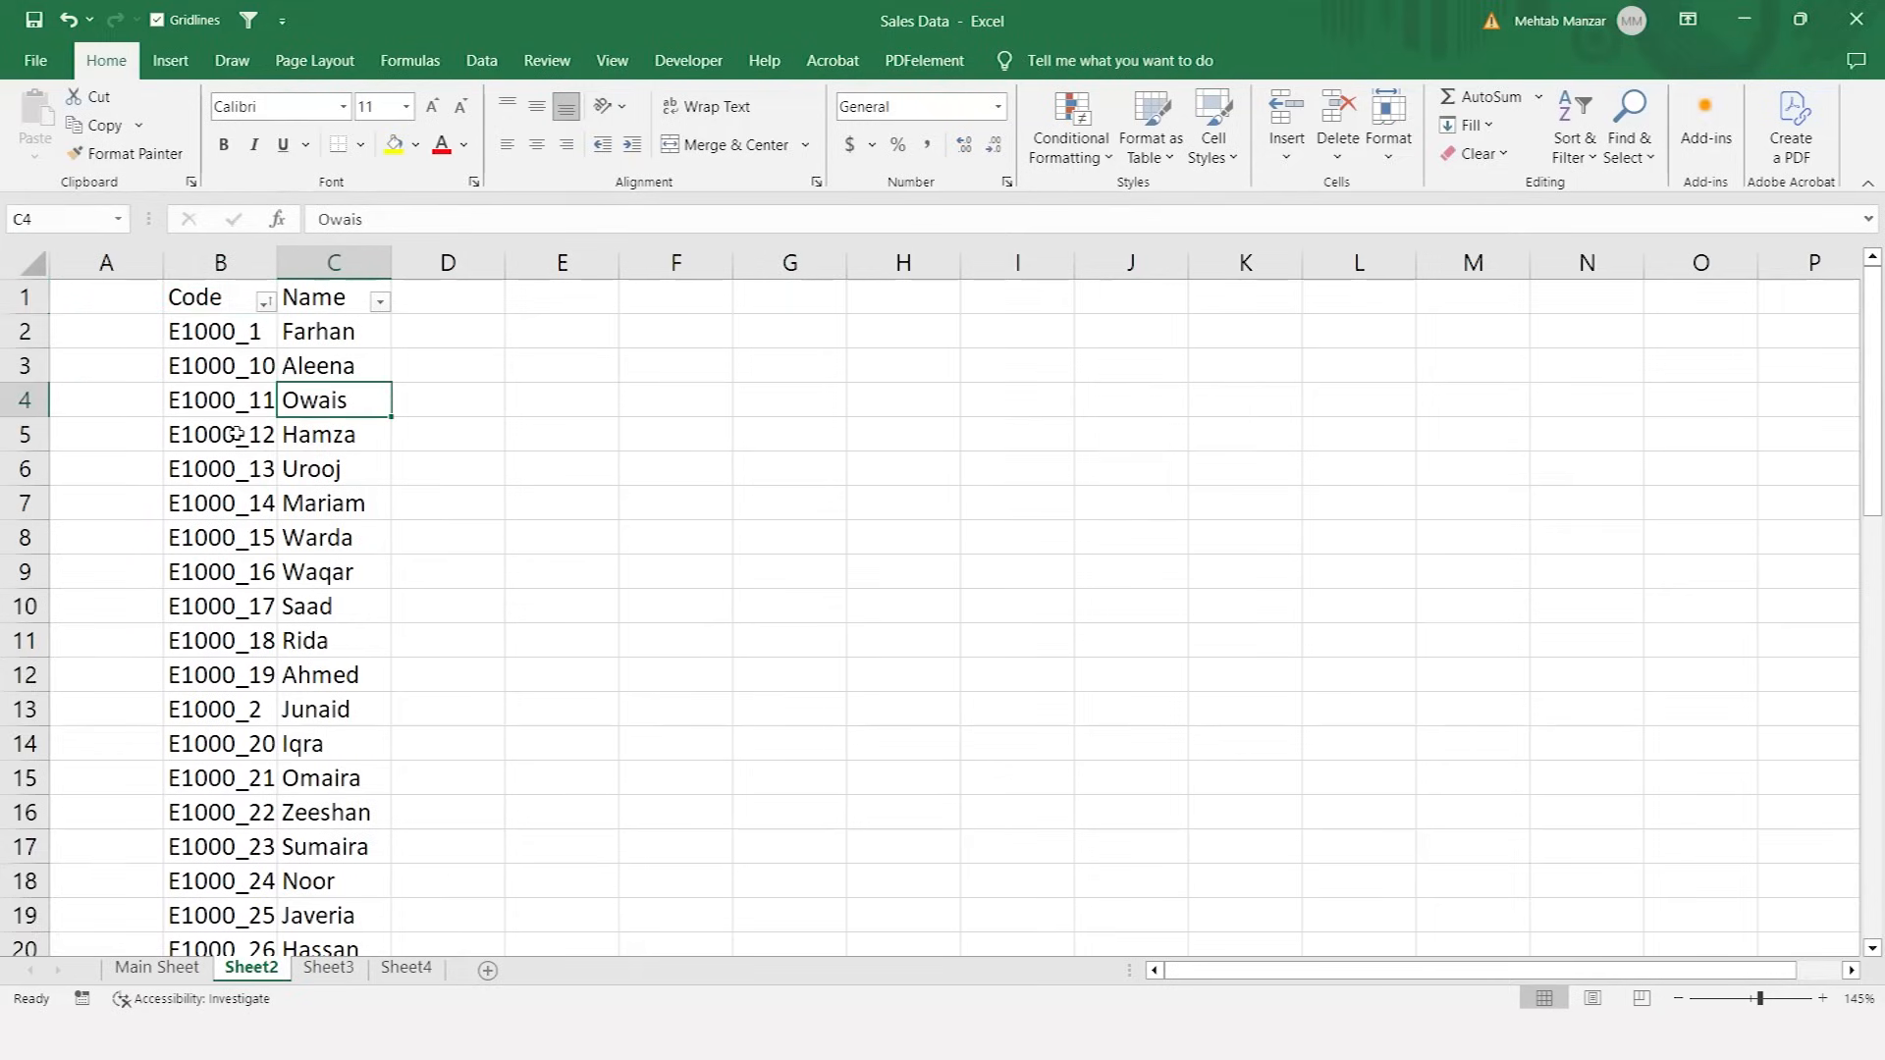
pyautogui.hotkey('ctrl', 'pageup')
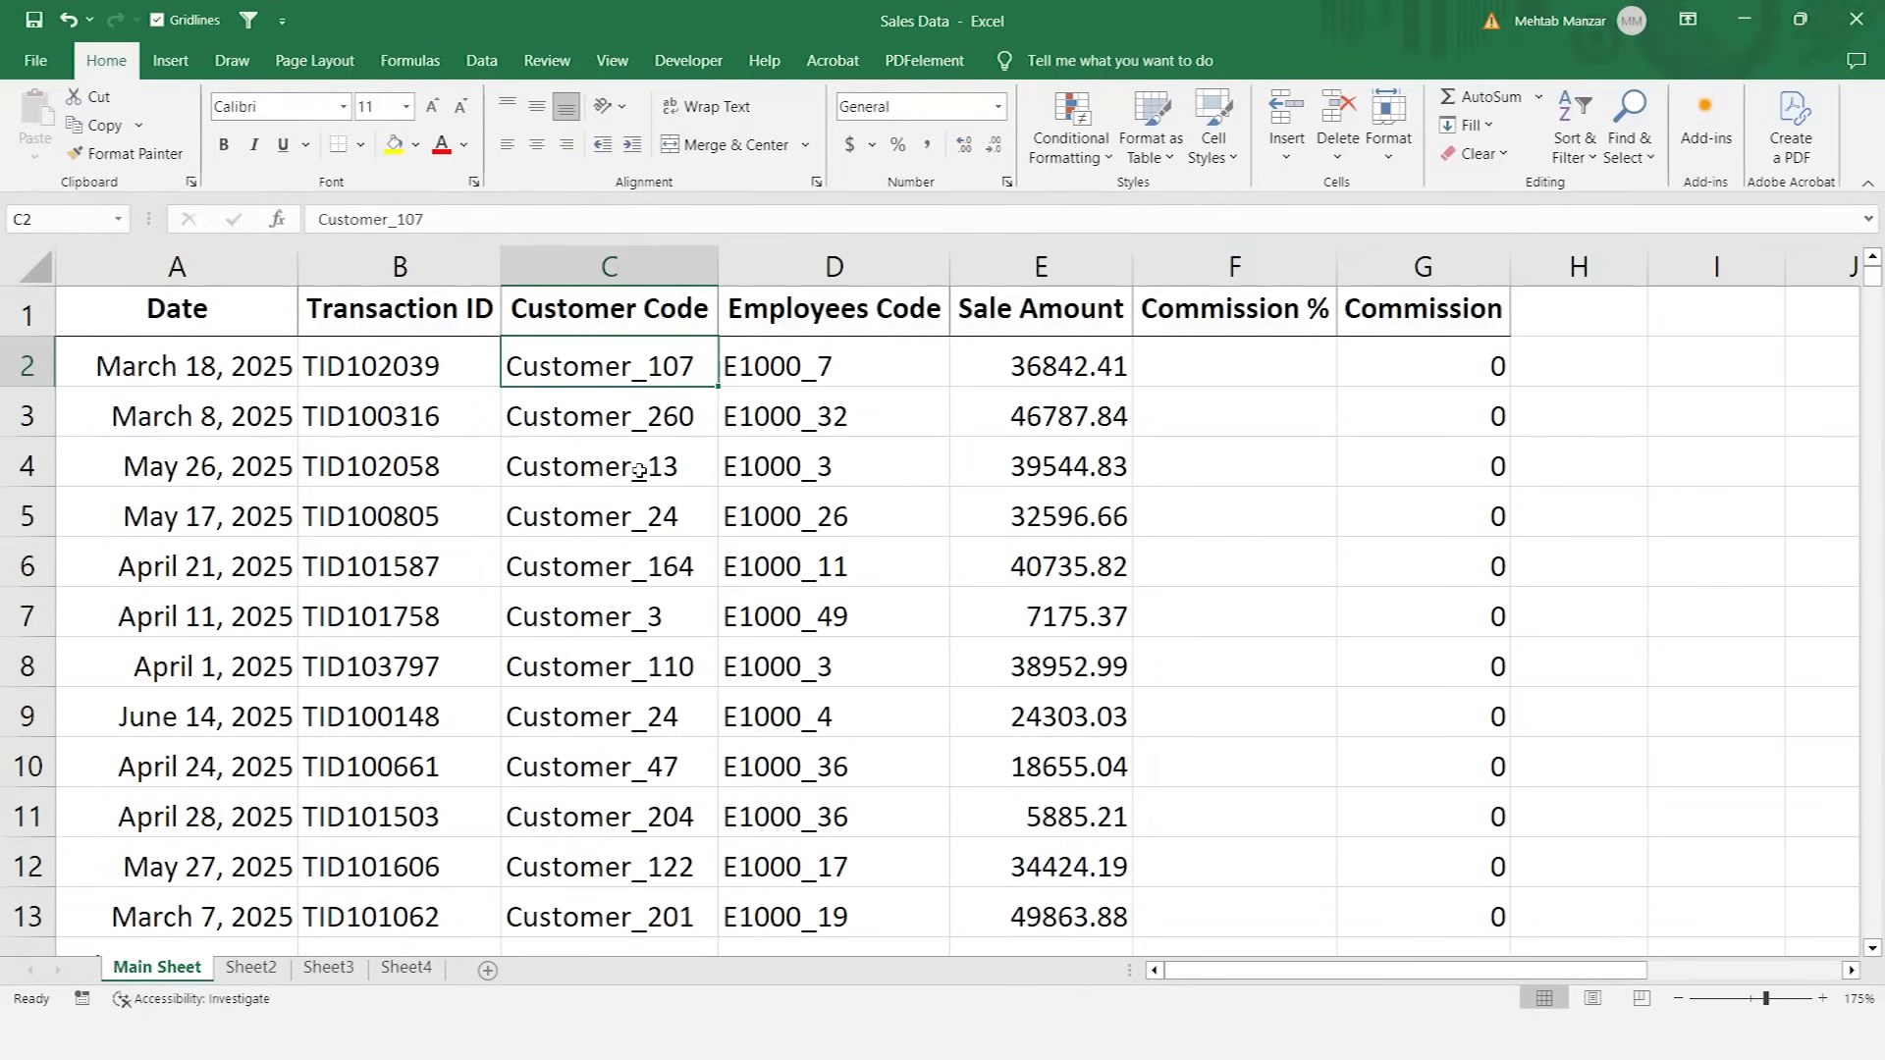
# - Rename Sheet2 as Employees Name
pyautogui.click(251, 974)
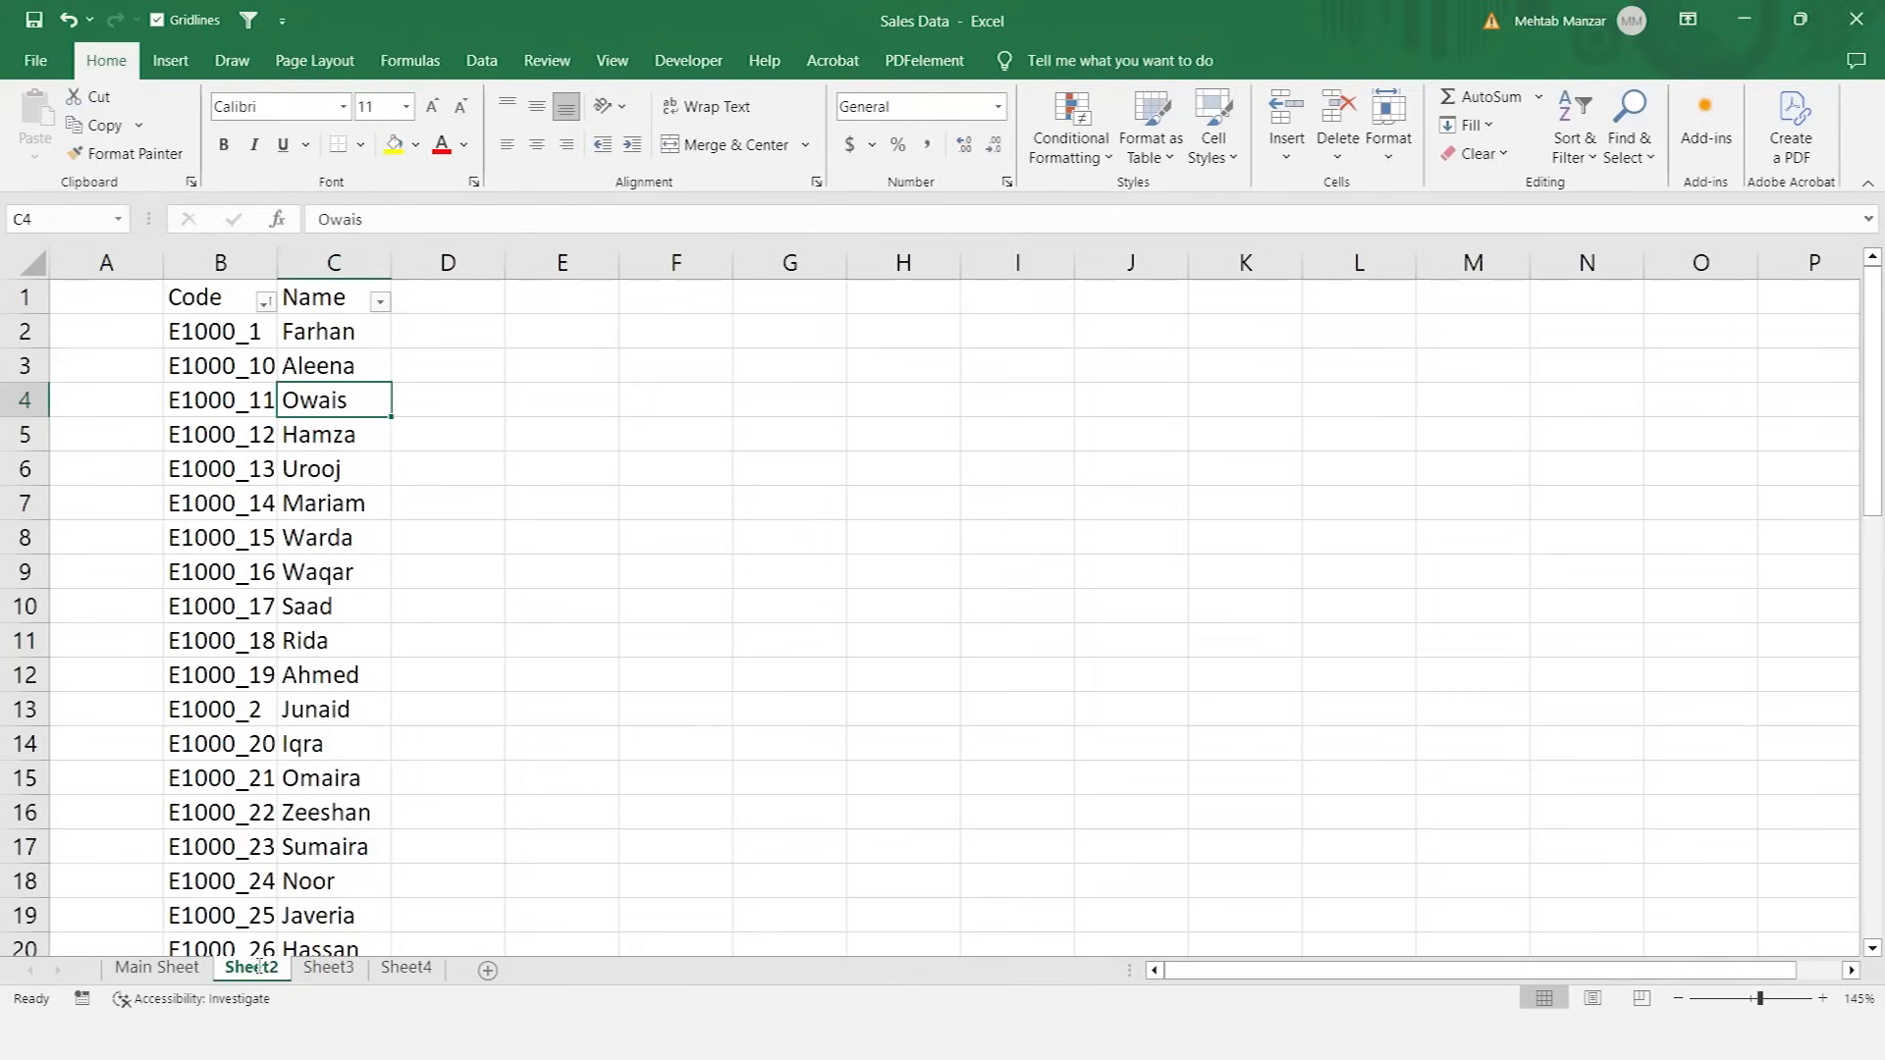
pyautogui.doubleClick(257, 969)
pyautogui.write('E')
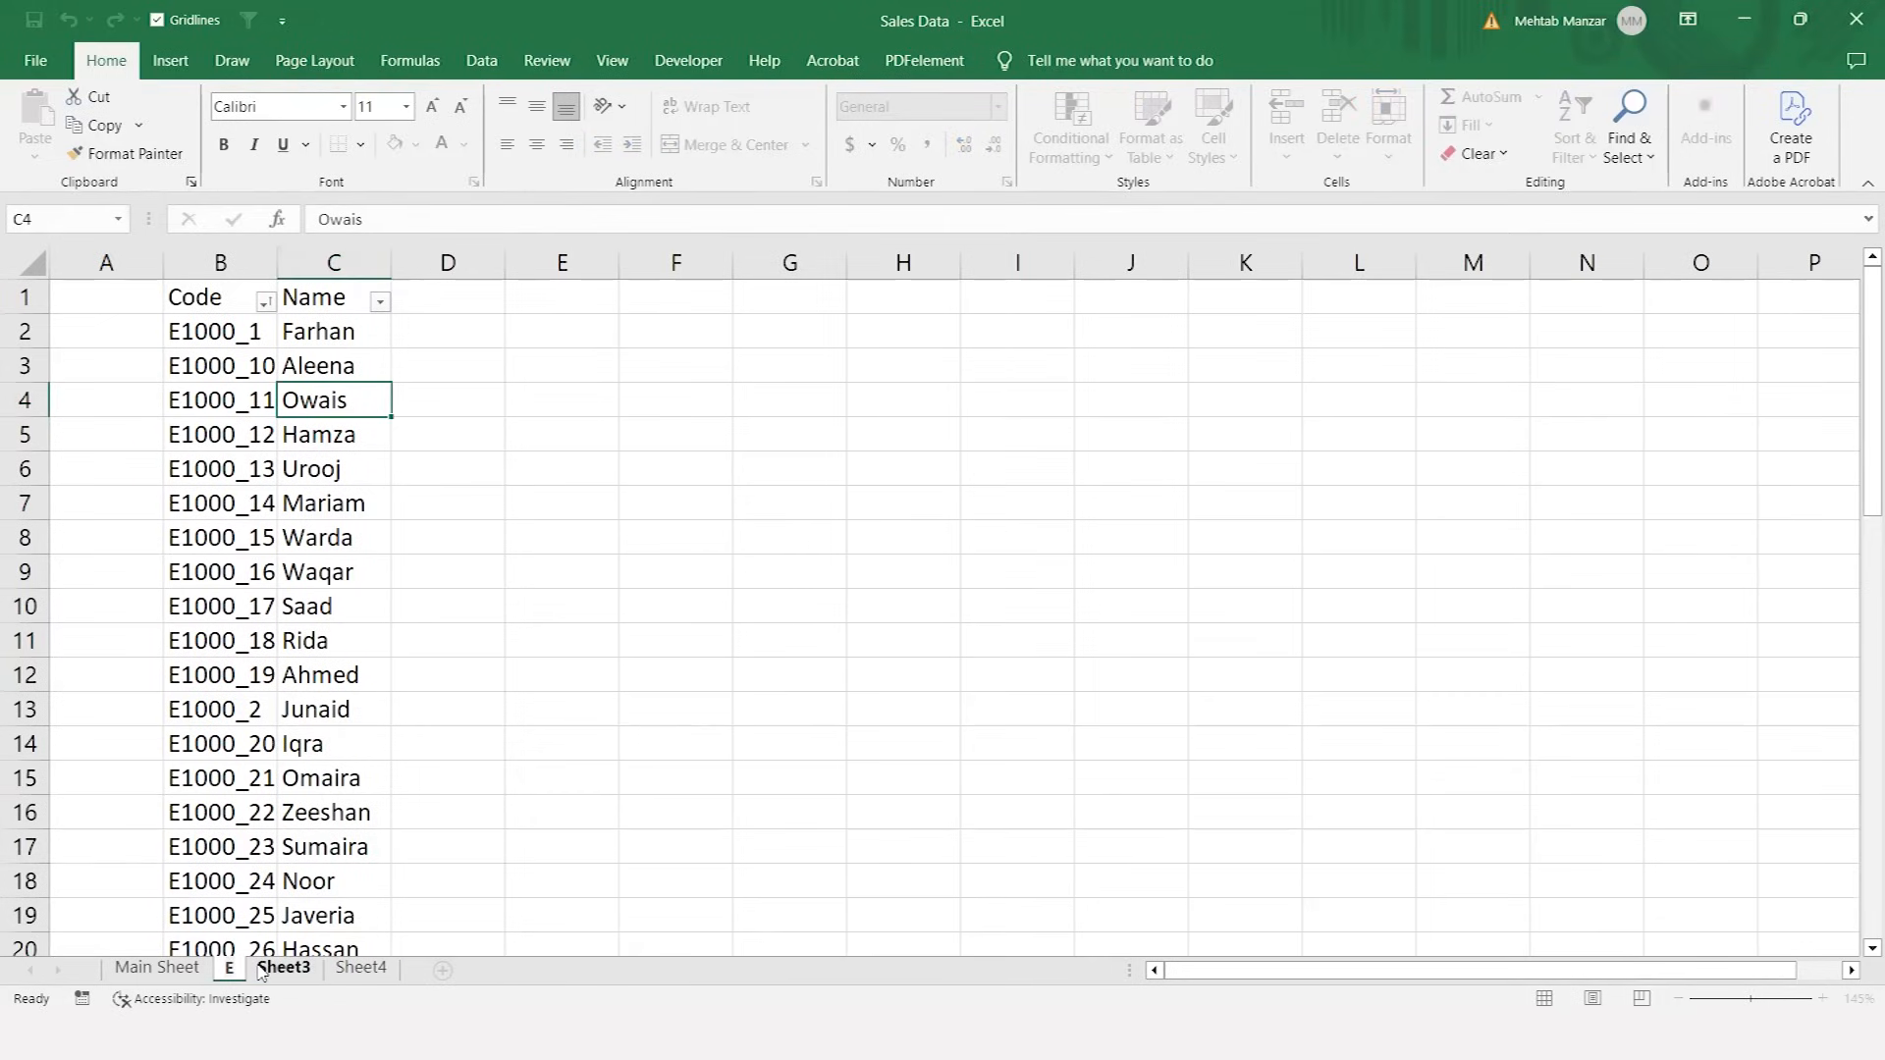
pyautogui.write('m')
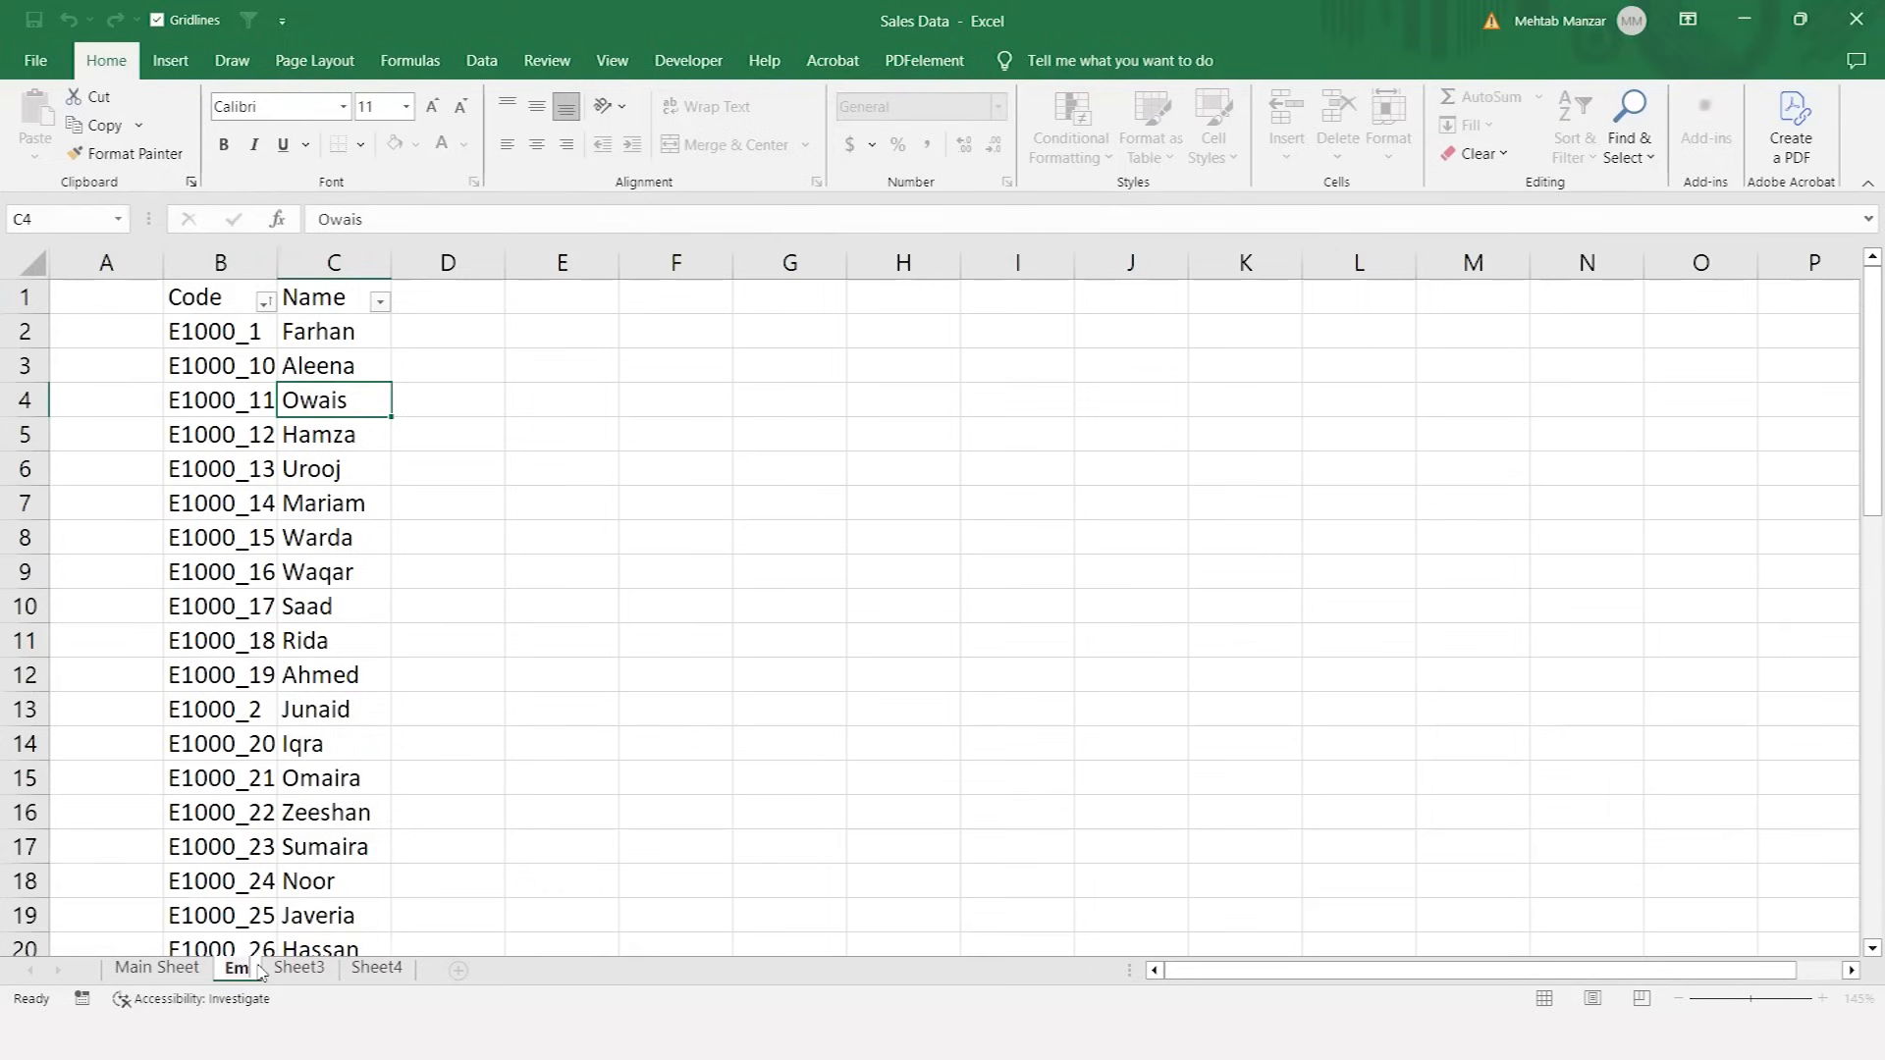
pyautogui.write('ployee')
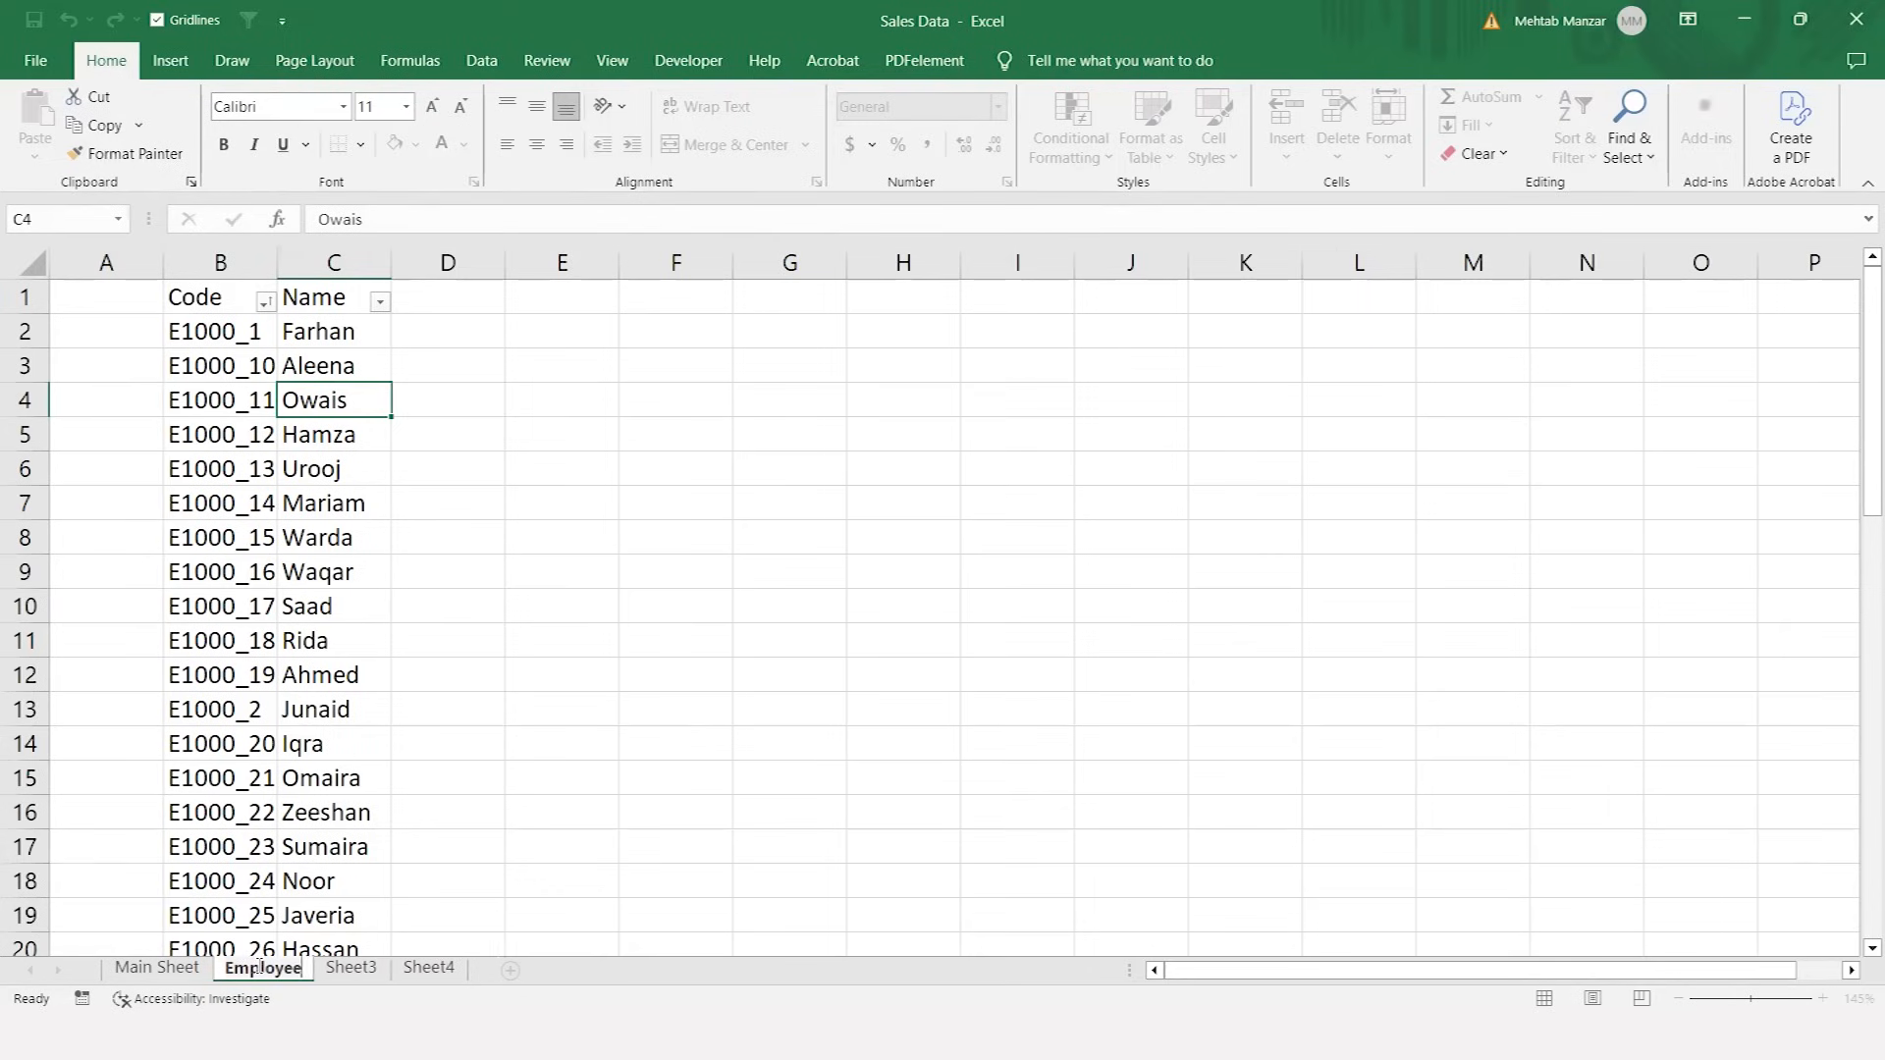
pyautogui.write('s Name')
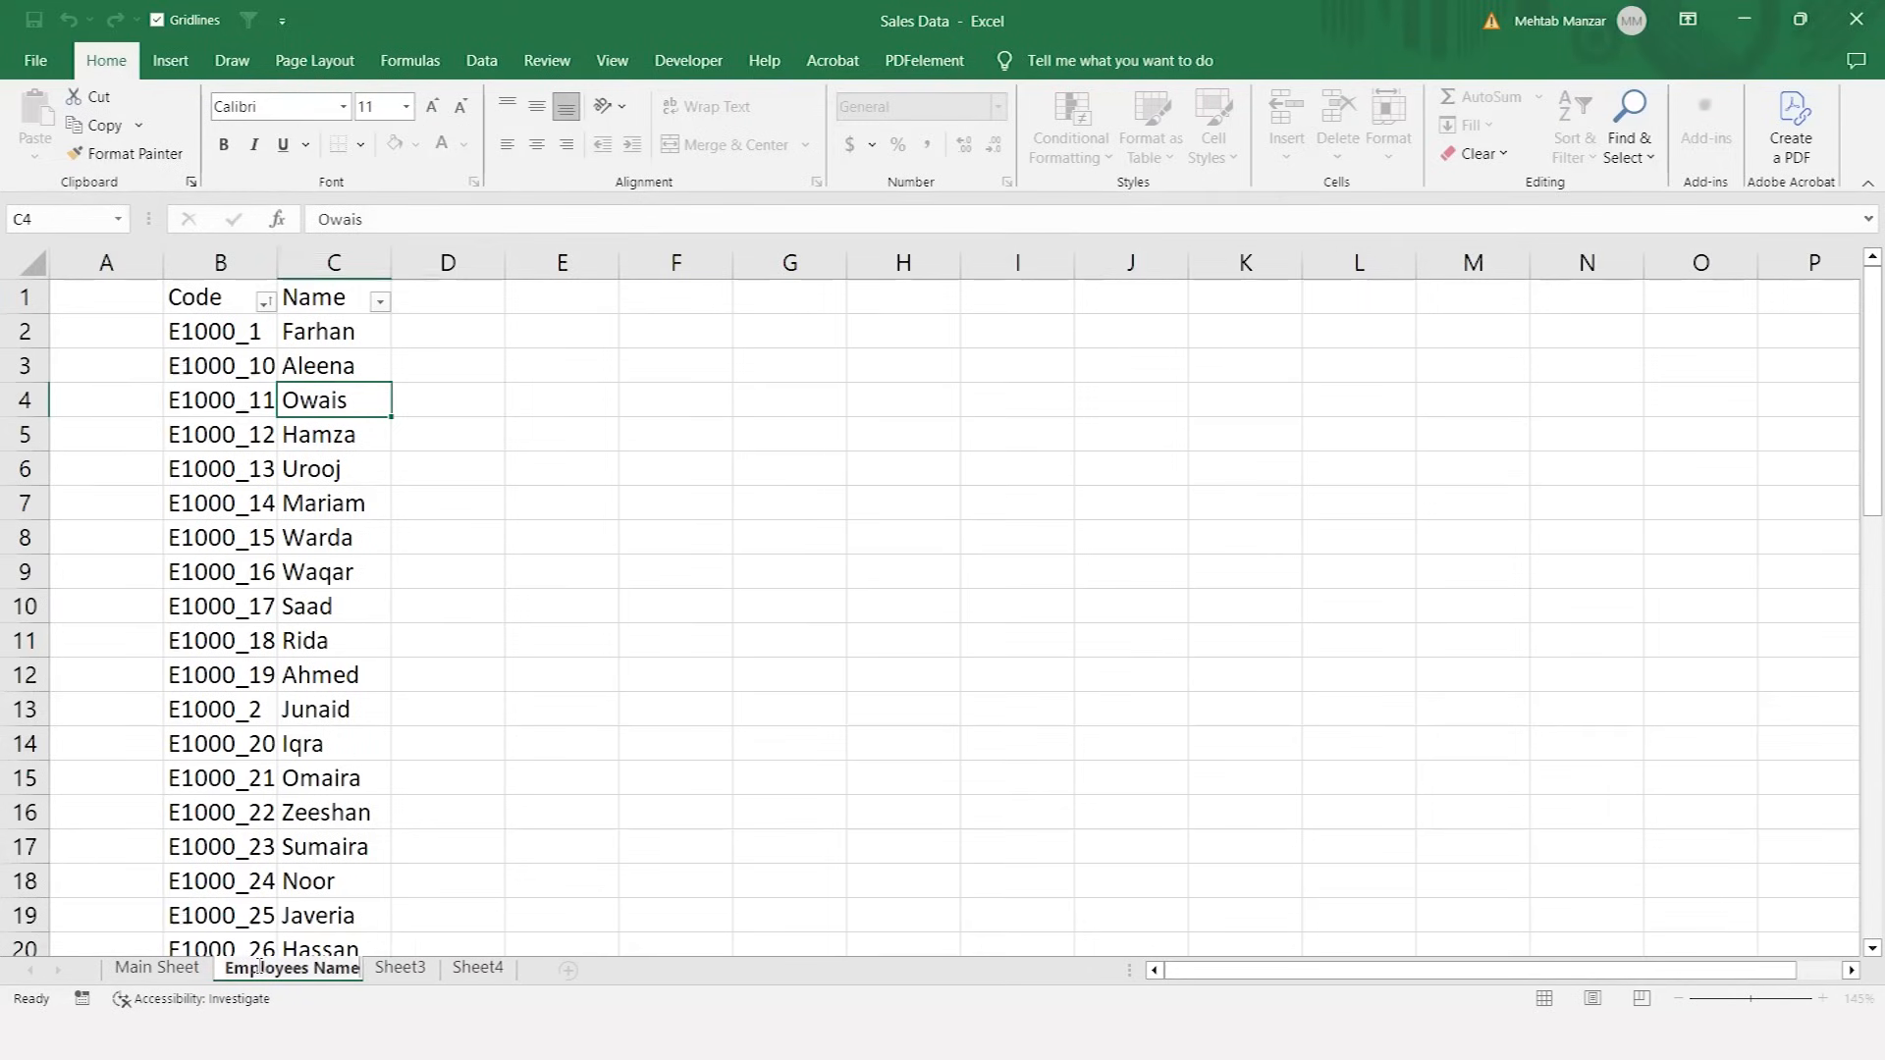
pyautogui.press('Return')
# - Rename Sheet3, which holds the customer codes and entity names, as Customers Names
pyautogui.click(410, 969)
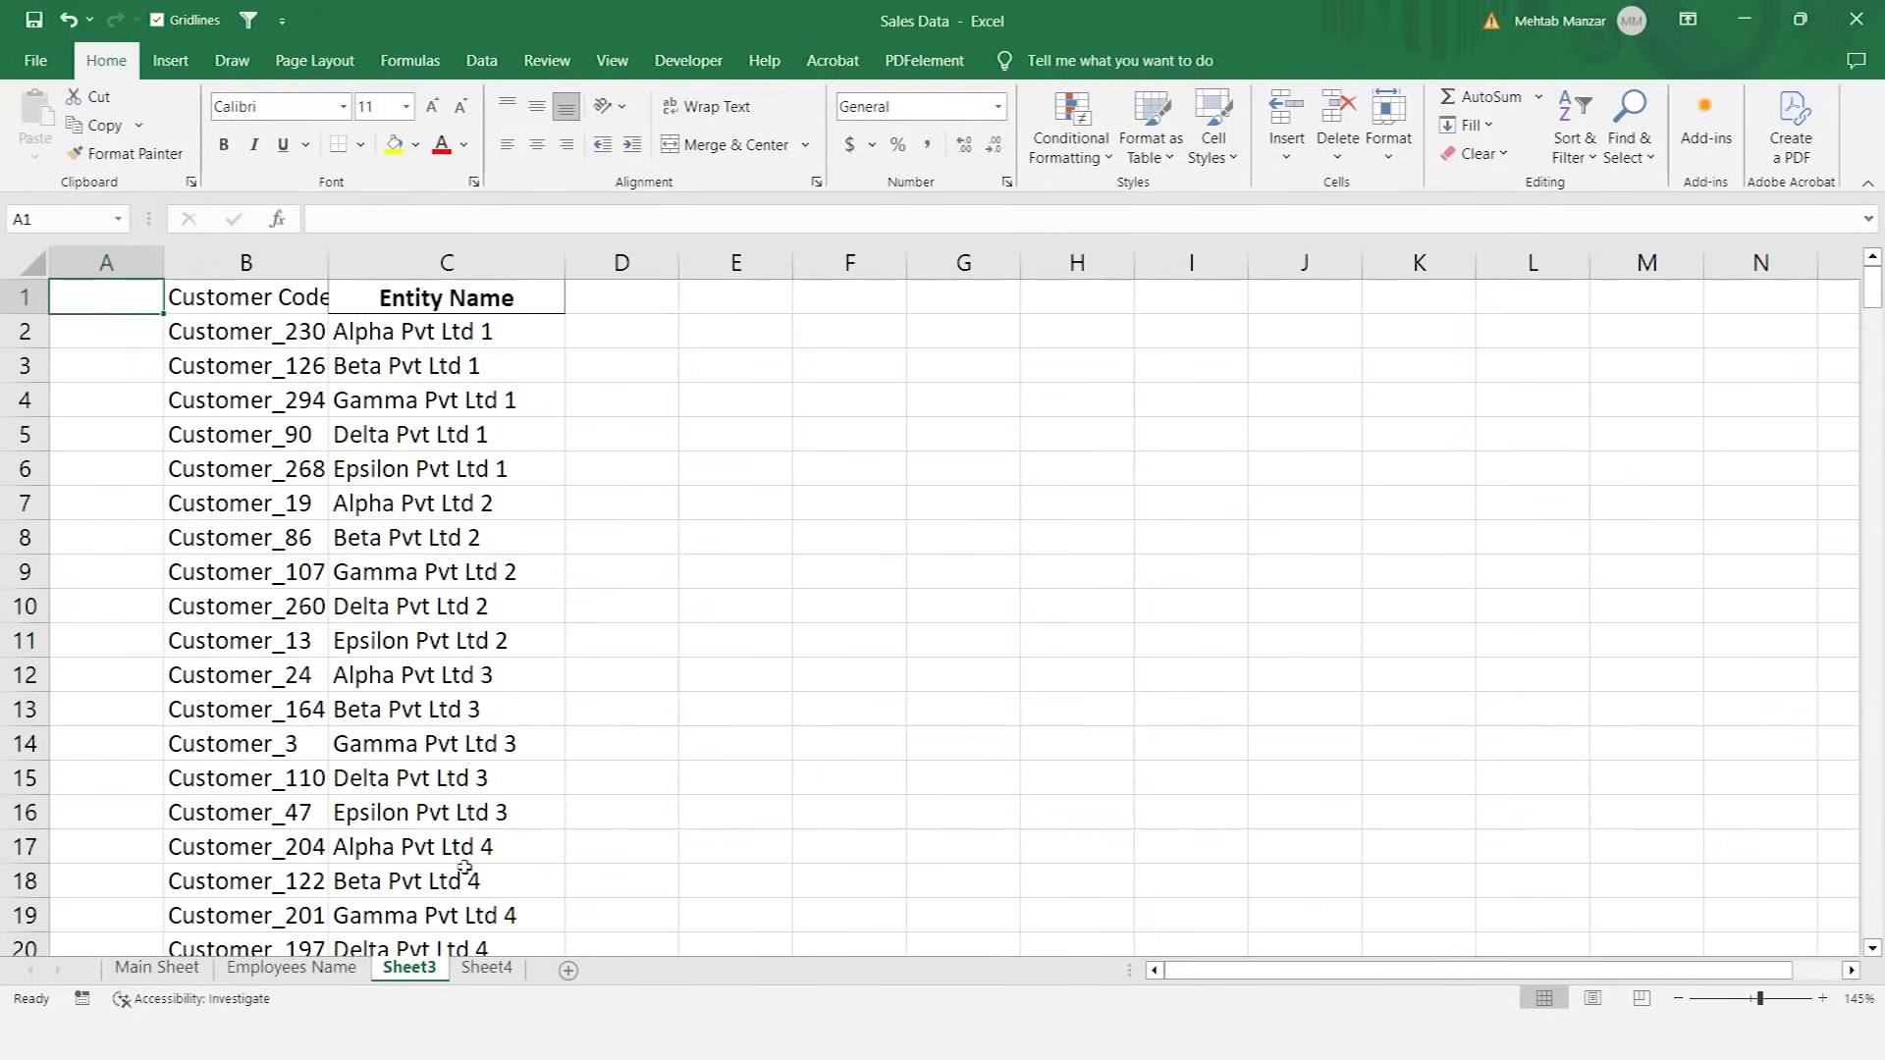
pyautogui.doubleClick(411, 969)
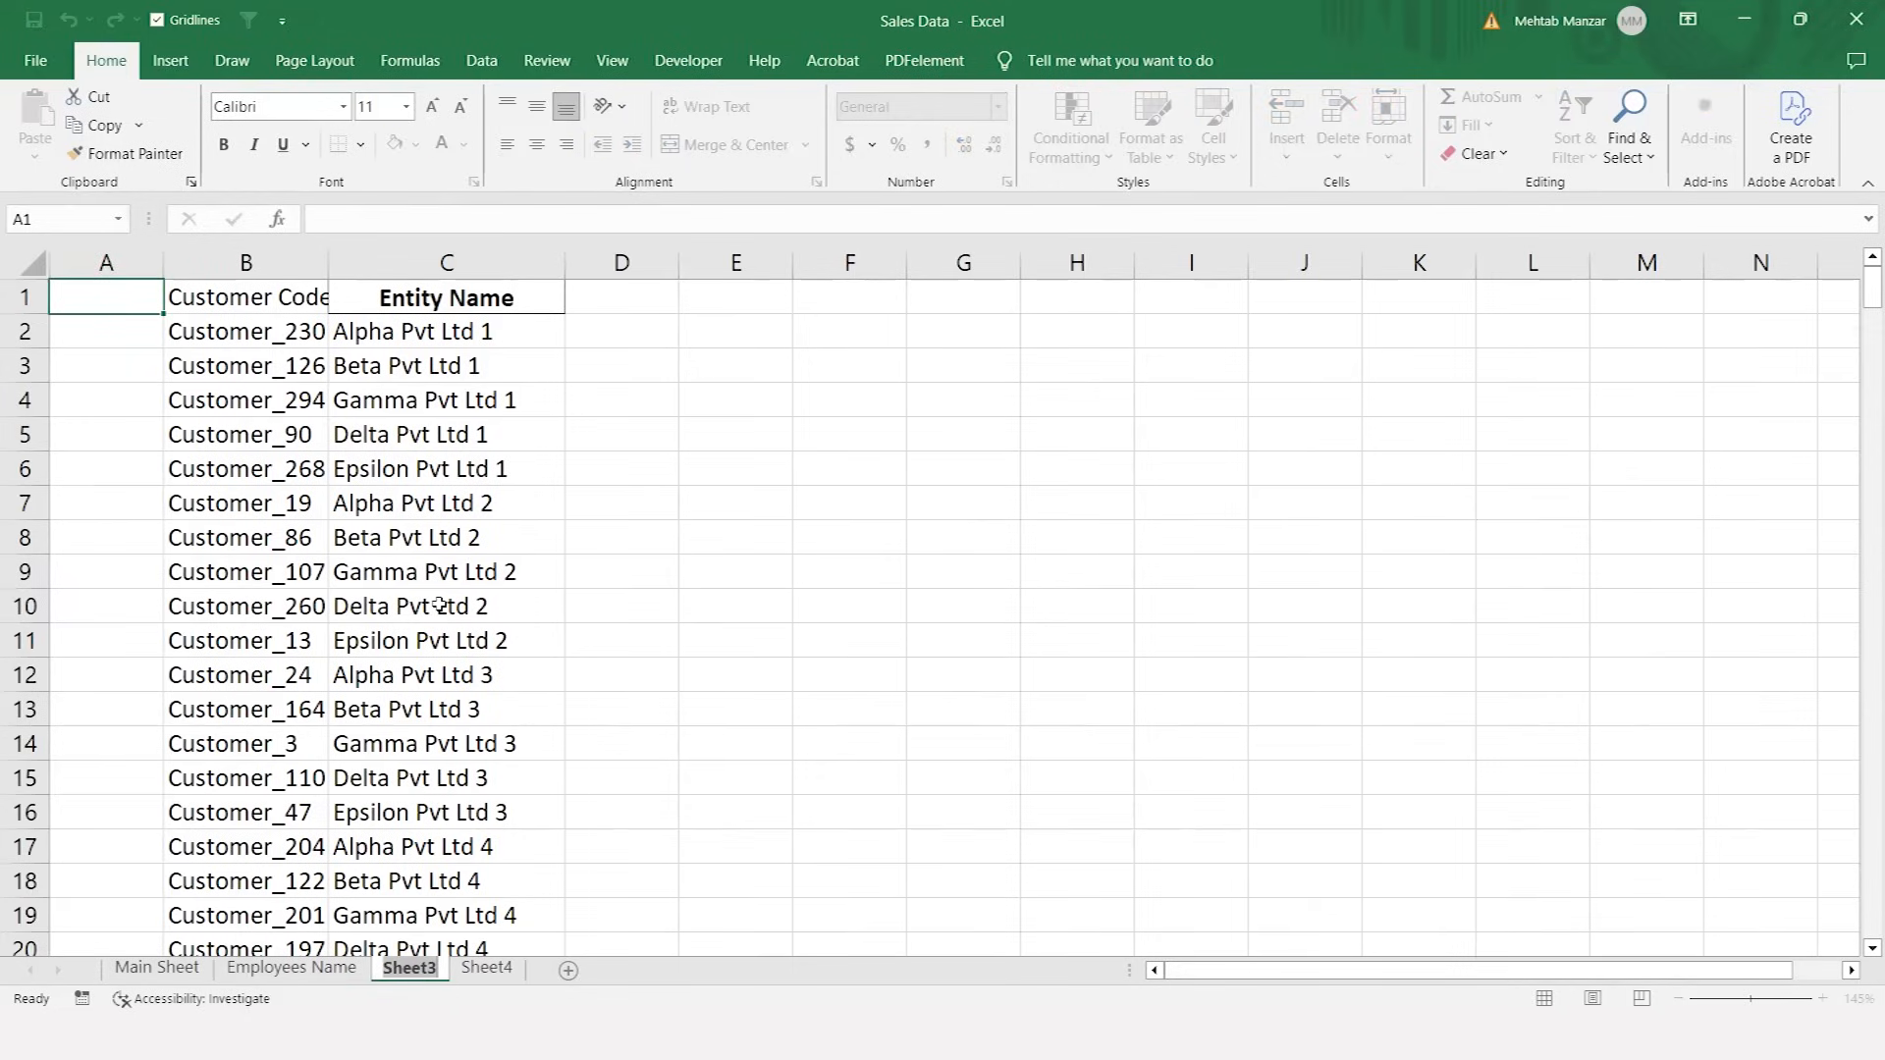
pyautogui.write('Cos')
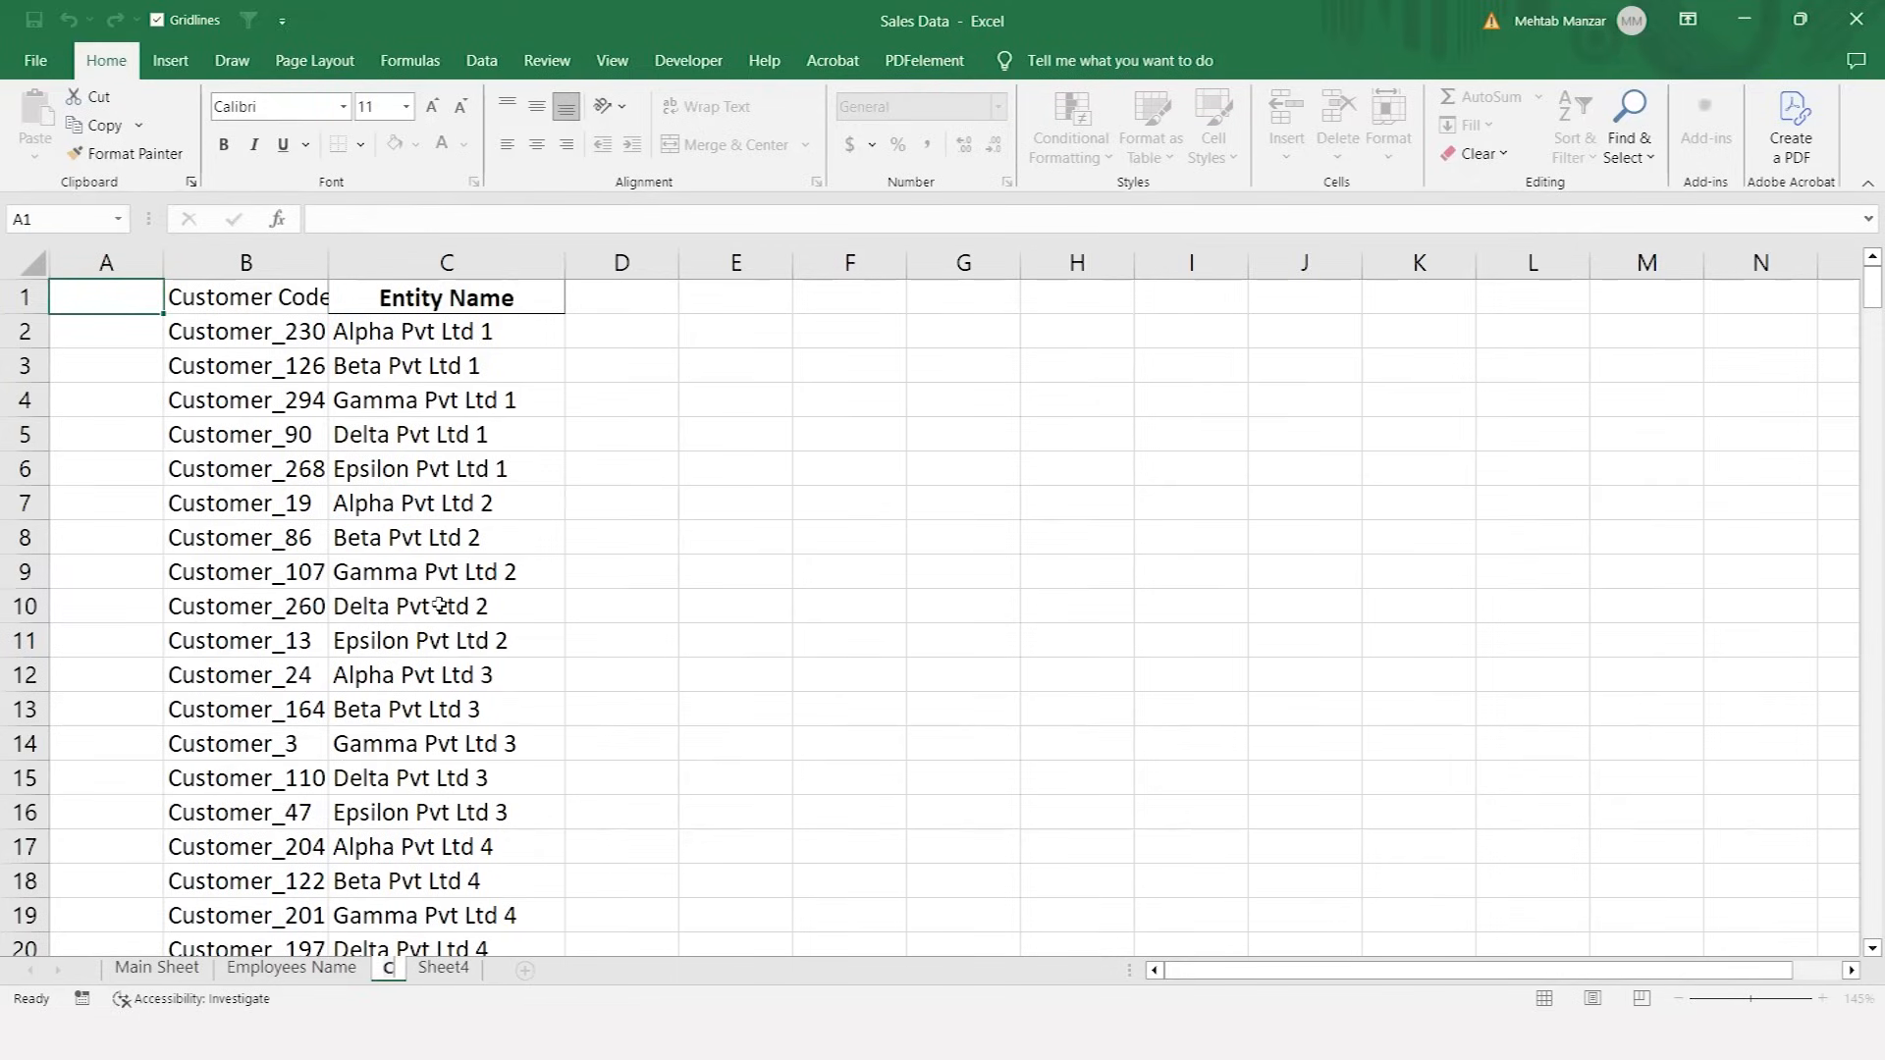
pyautogui.write('tomers')
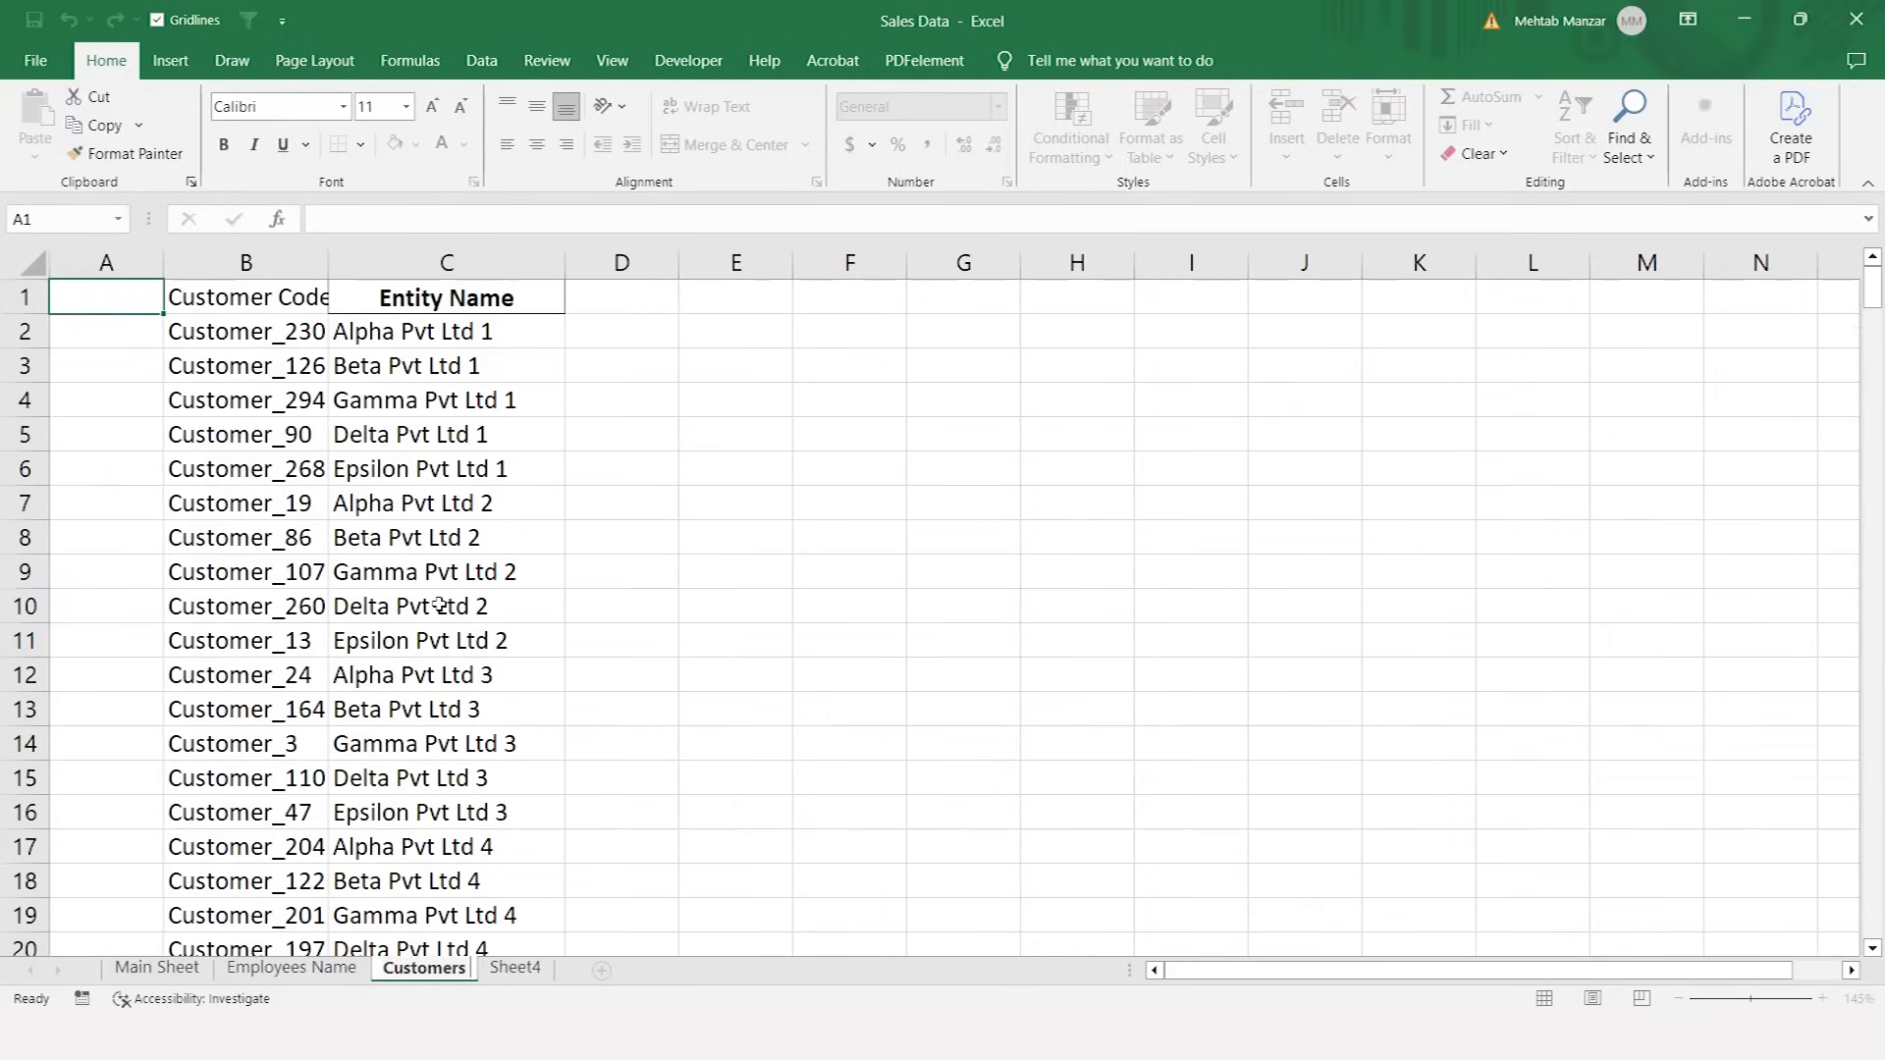
pyautogui.write(' Names')
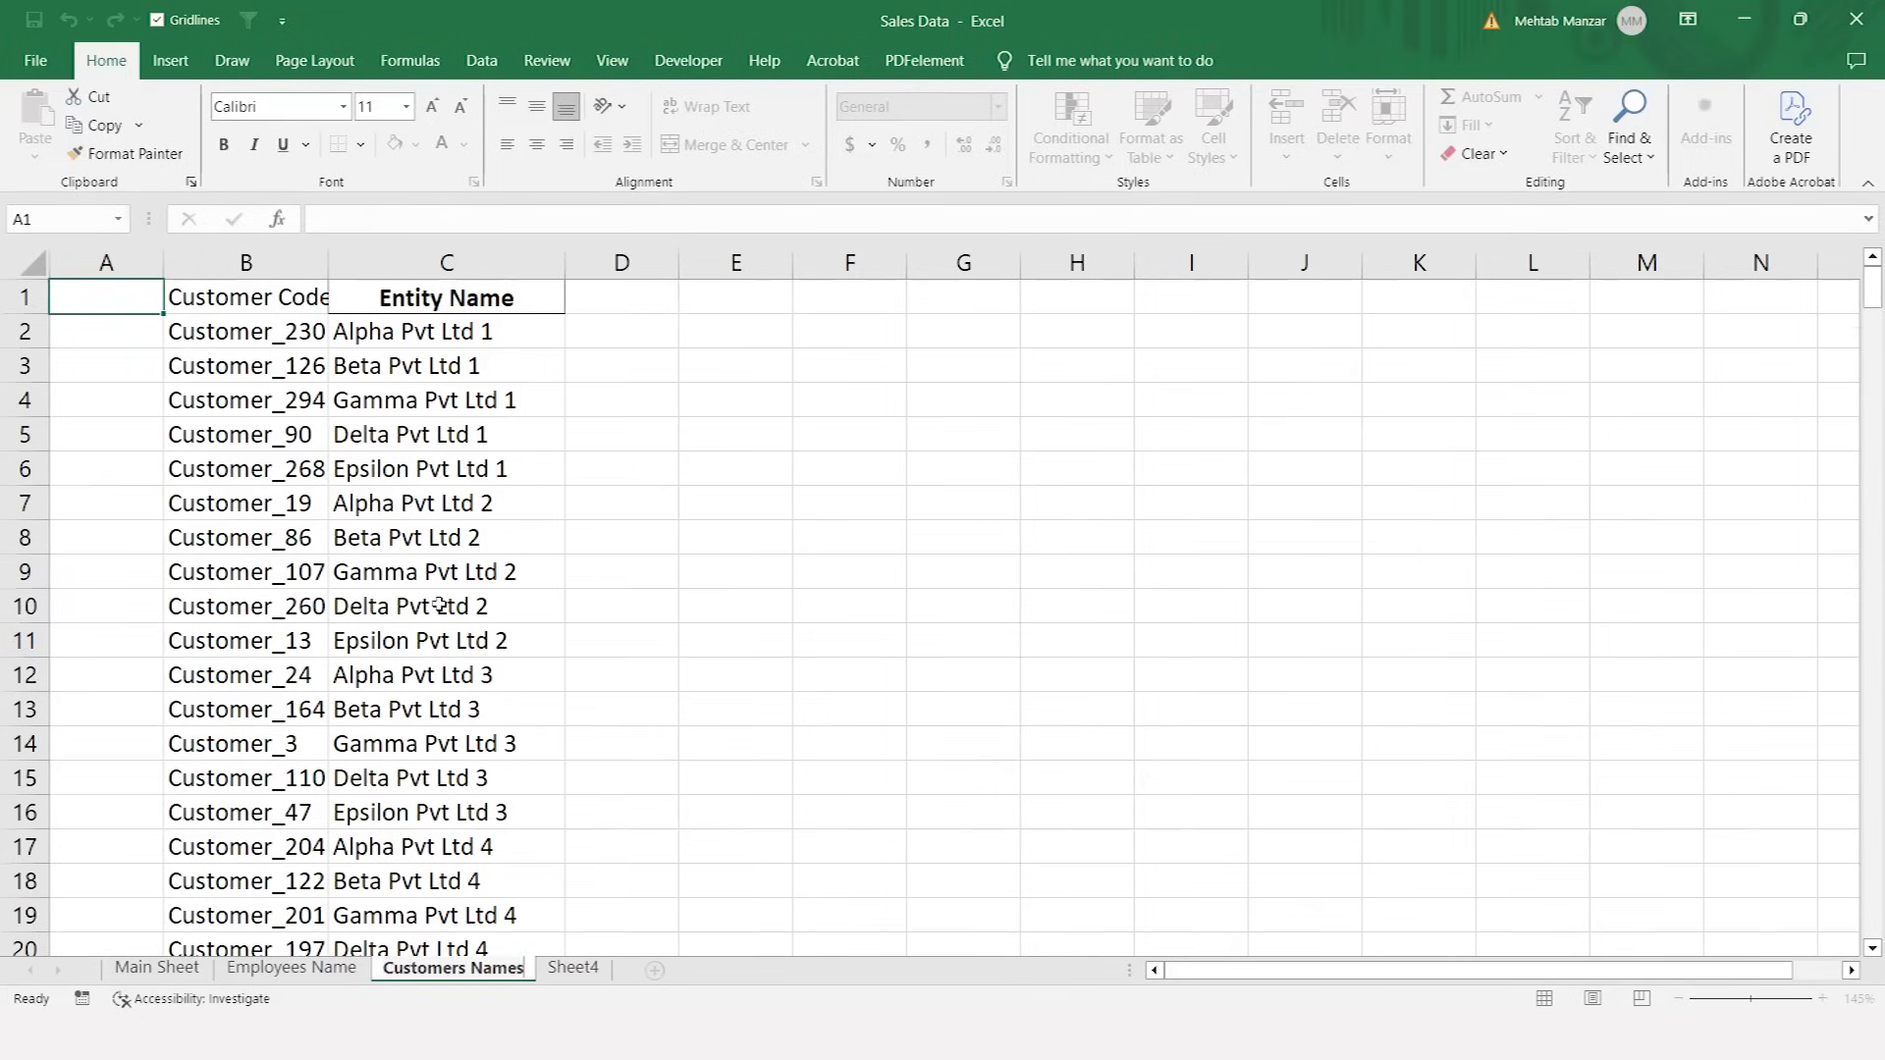
pyautogui.press('Return')
# - Auto-fit column C of the commission table on Sheet4 so its upper range amounts fit
pyautogui.click(577, 968)
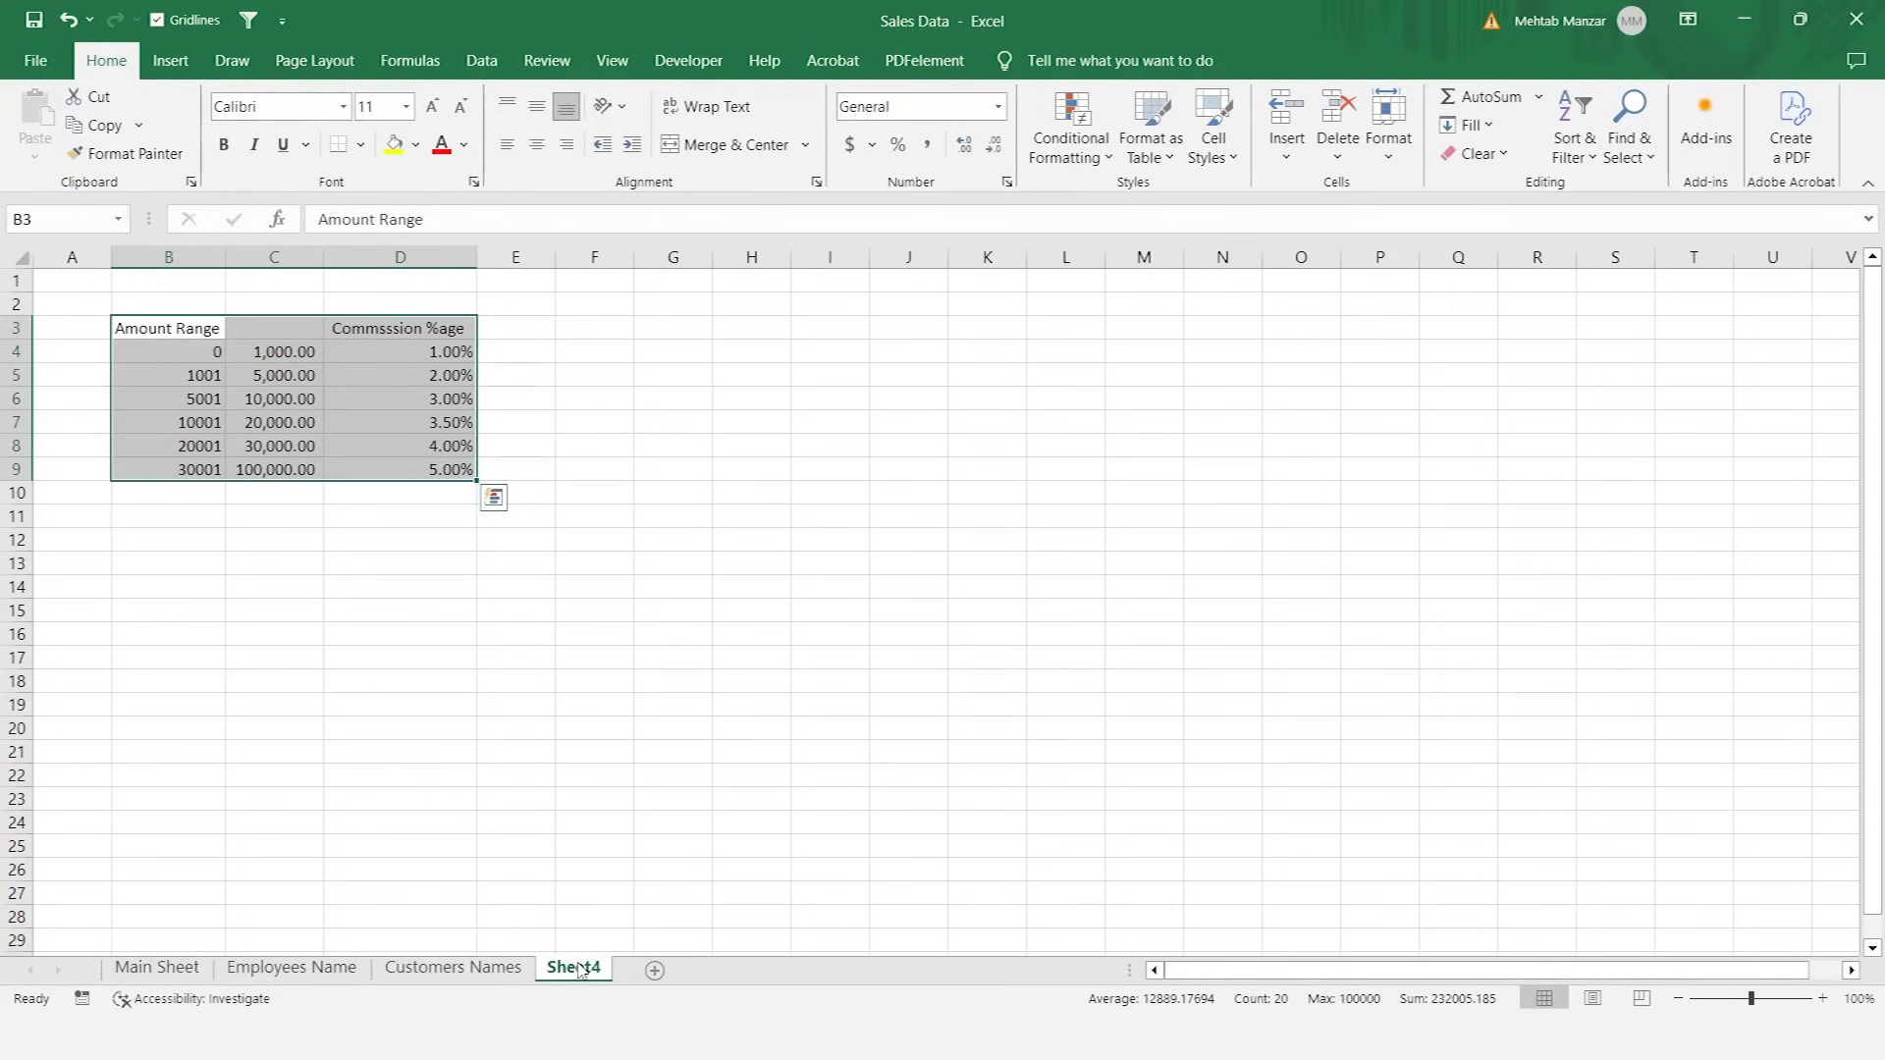
pyautogui.scroll(4, 397, 506)
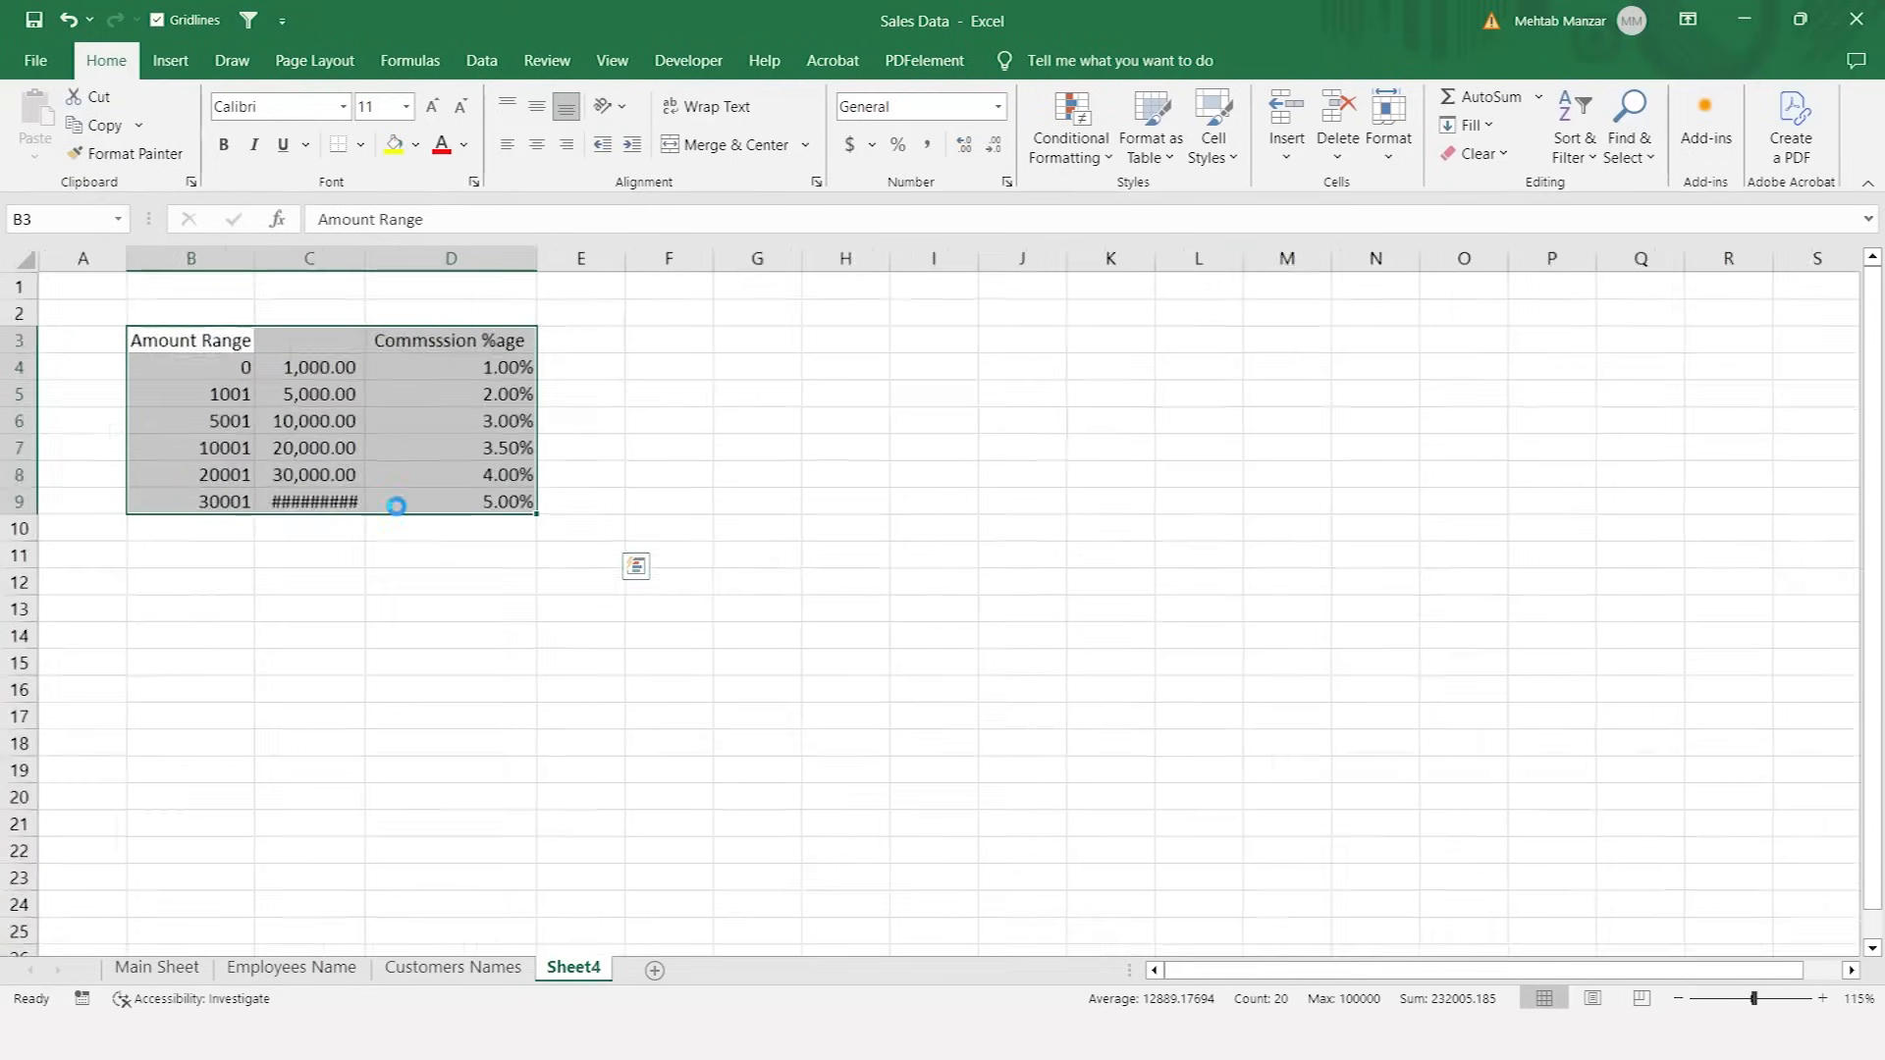
pyautogui.click(311, 413)
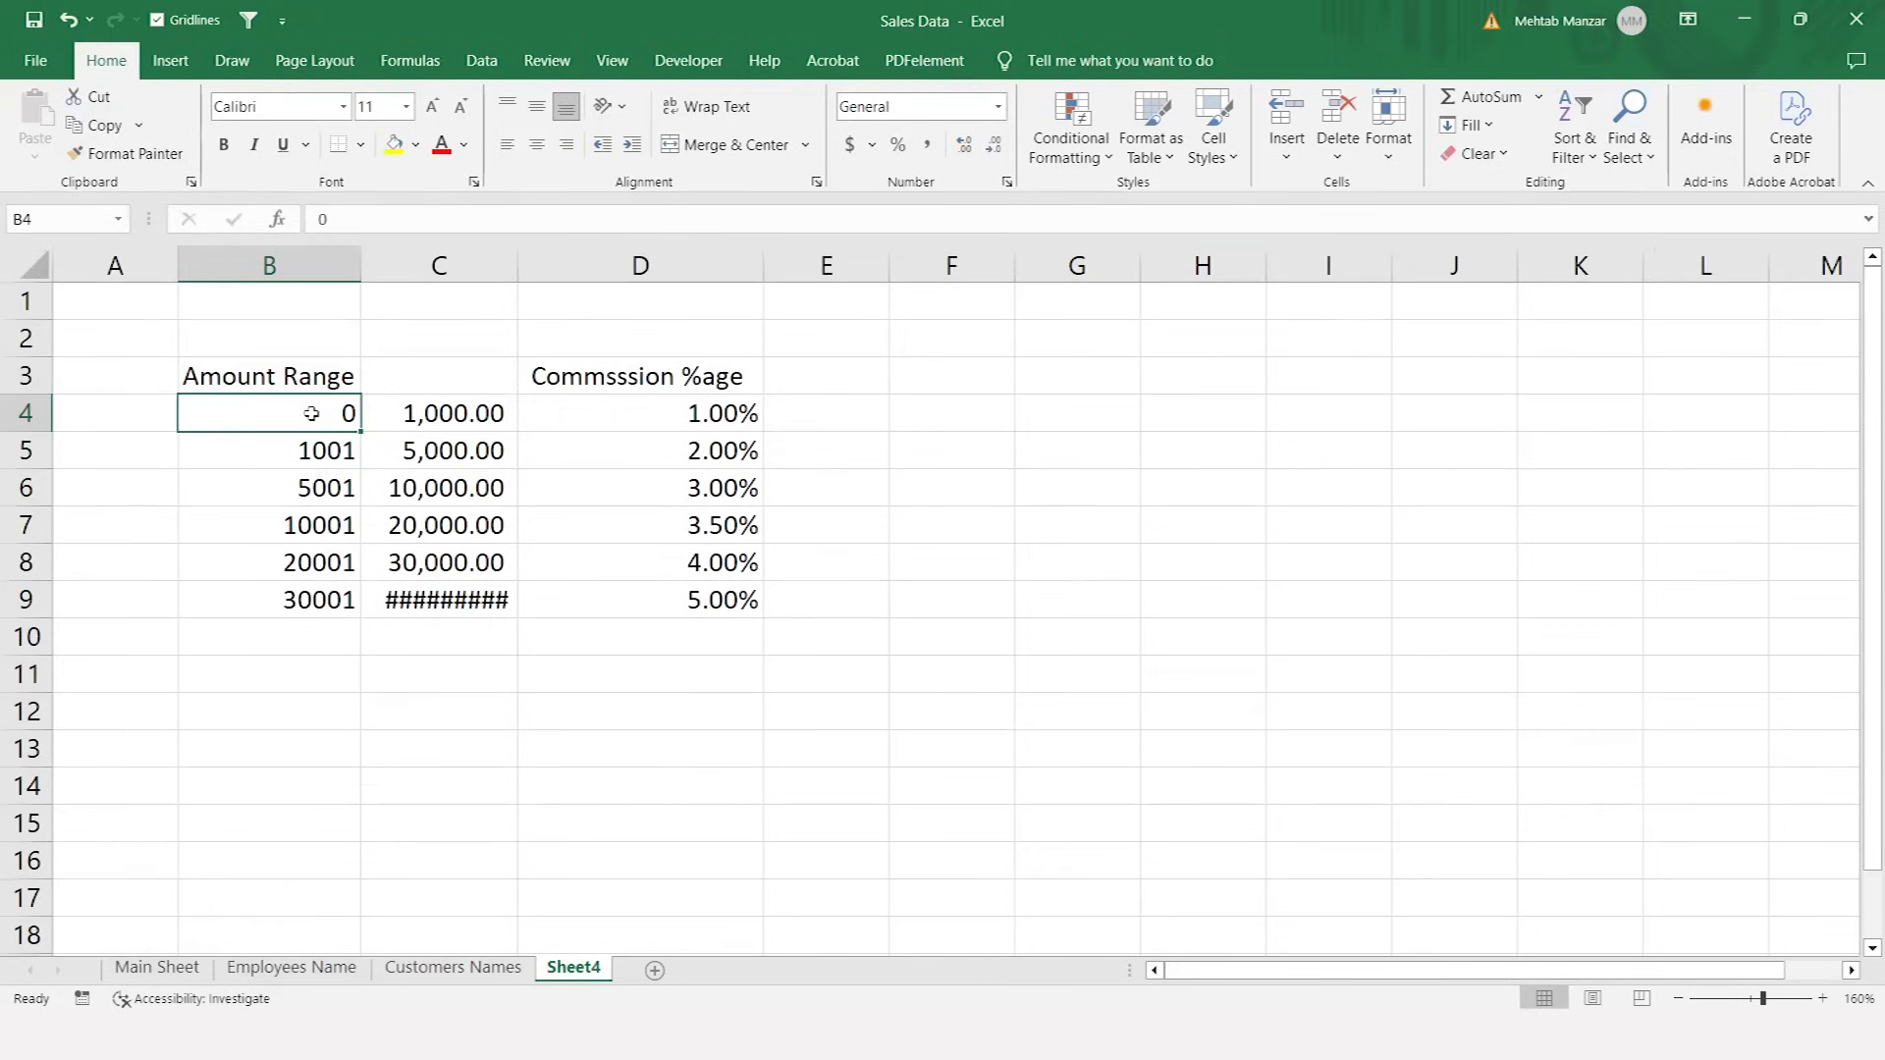
pyautogui.doubleClick(518, 263)
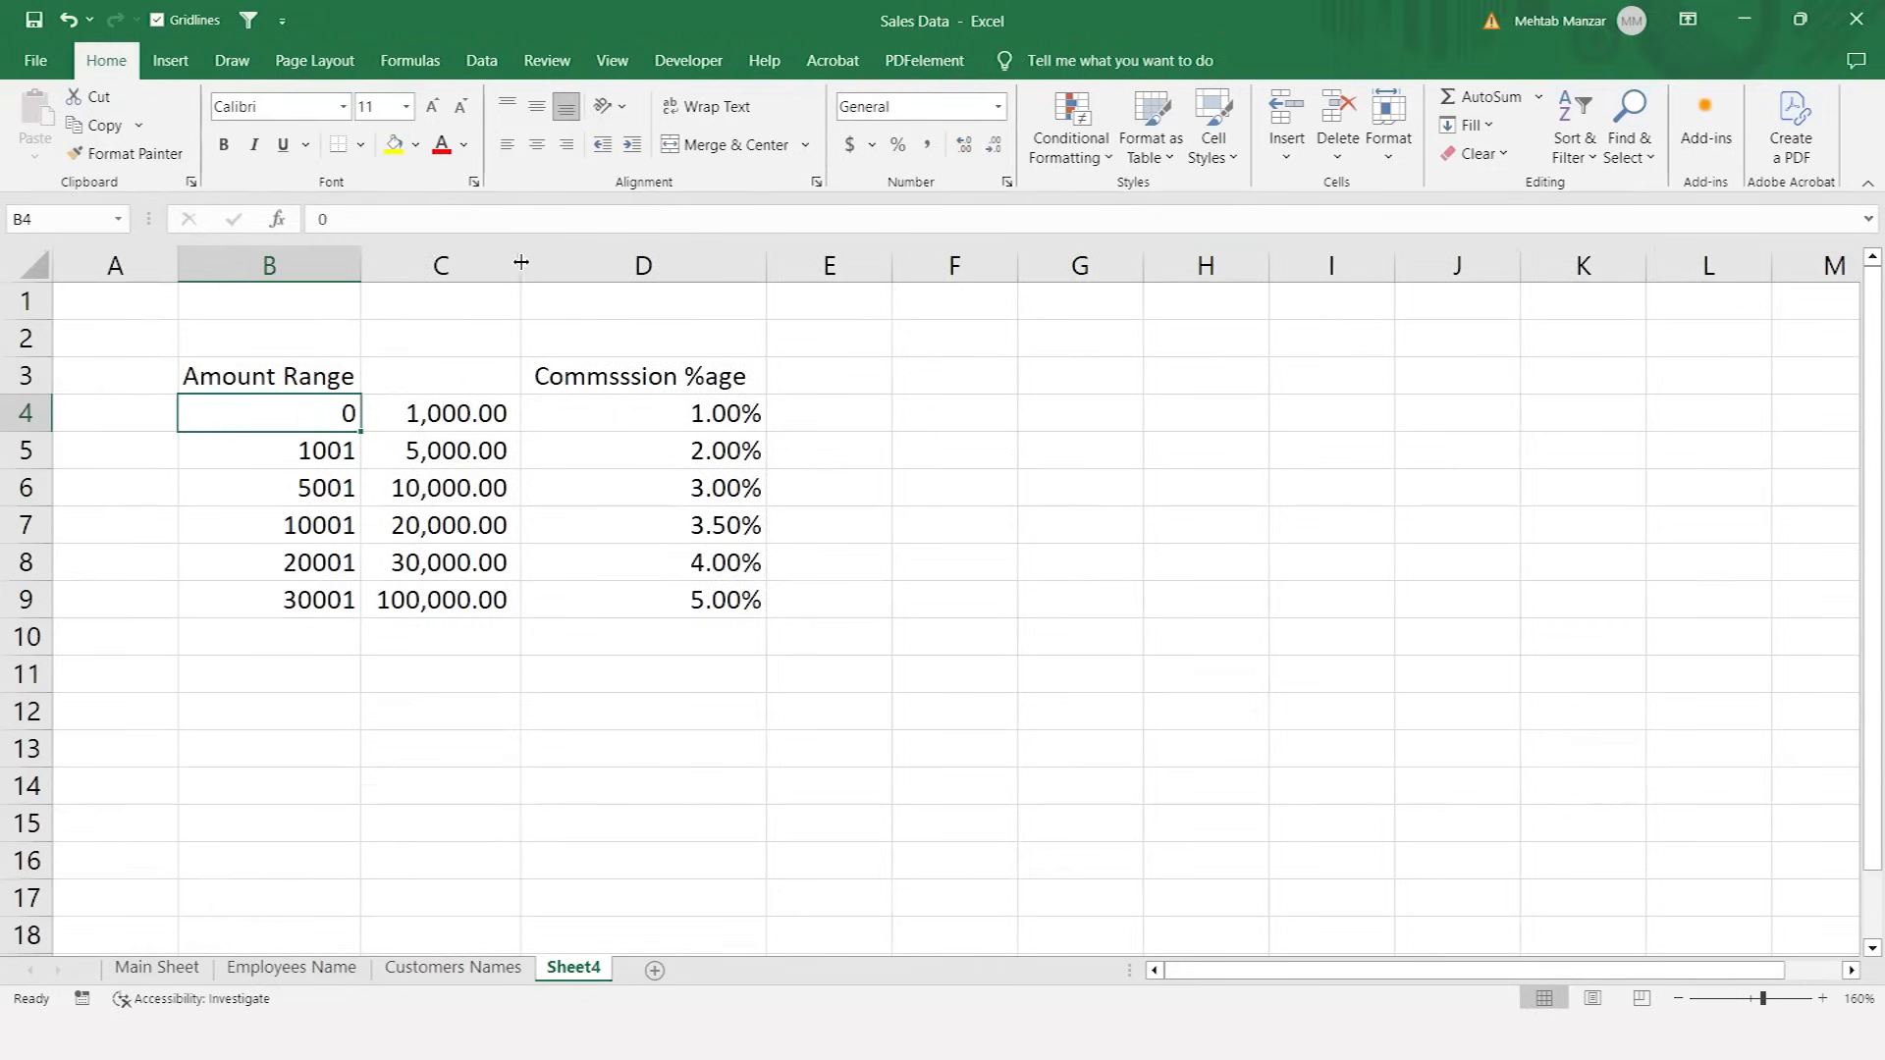
# - Examine the amount ranges and commission percentages in rows 4 and 5 of Sheet4
pyautogui.press('Right')
pyautogui.press('Right')
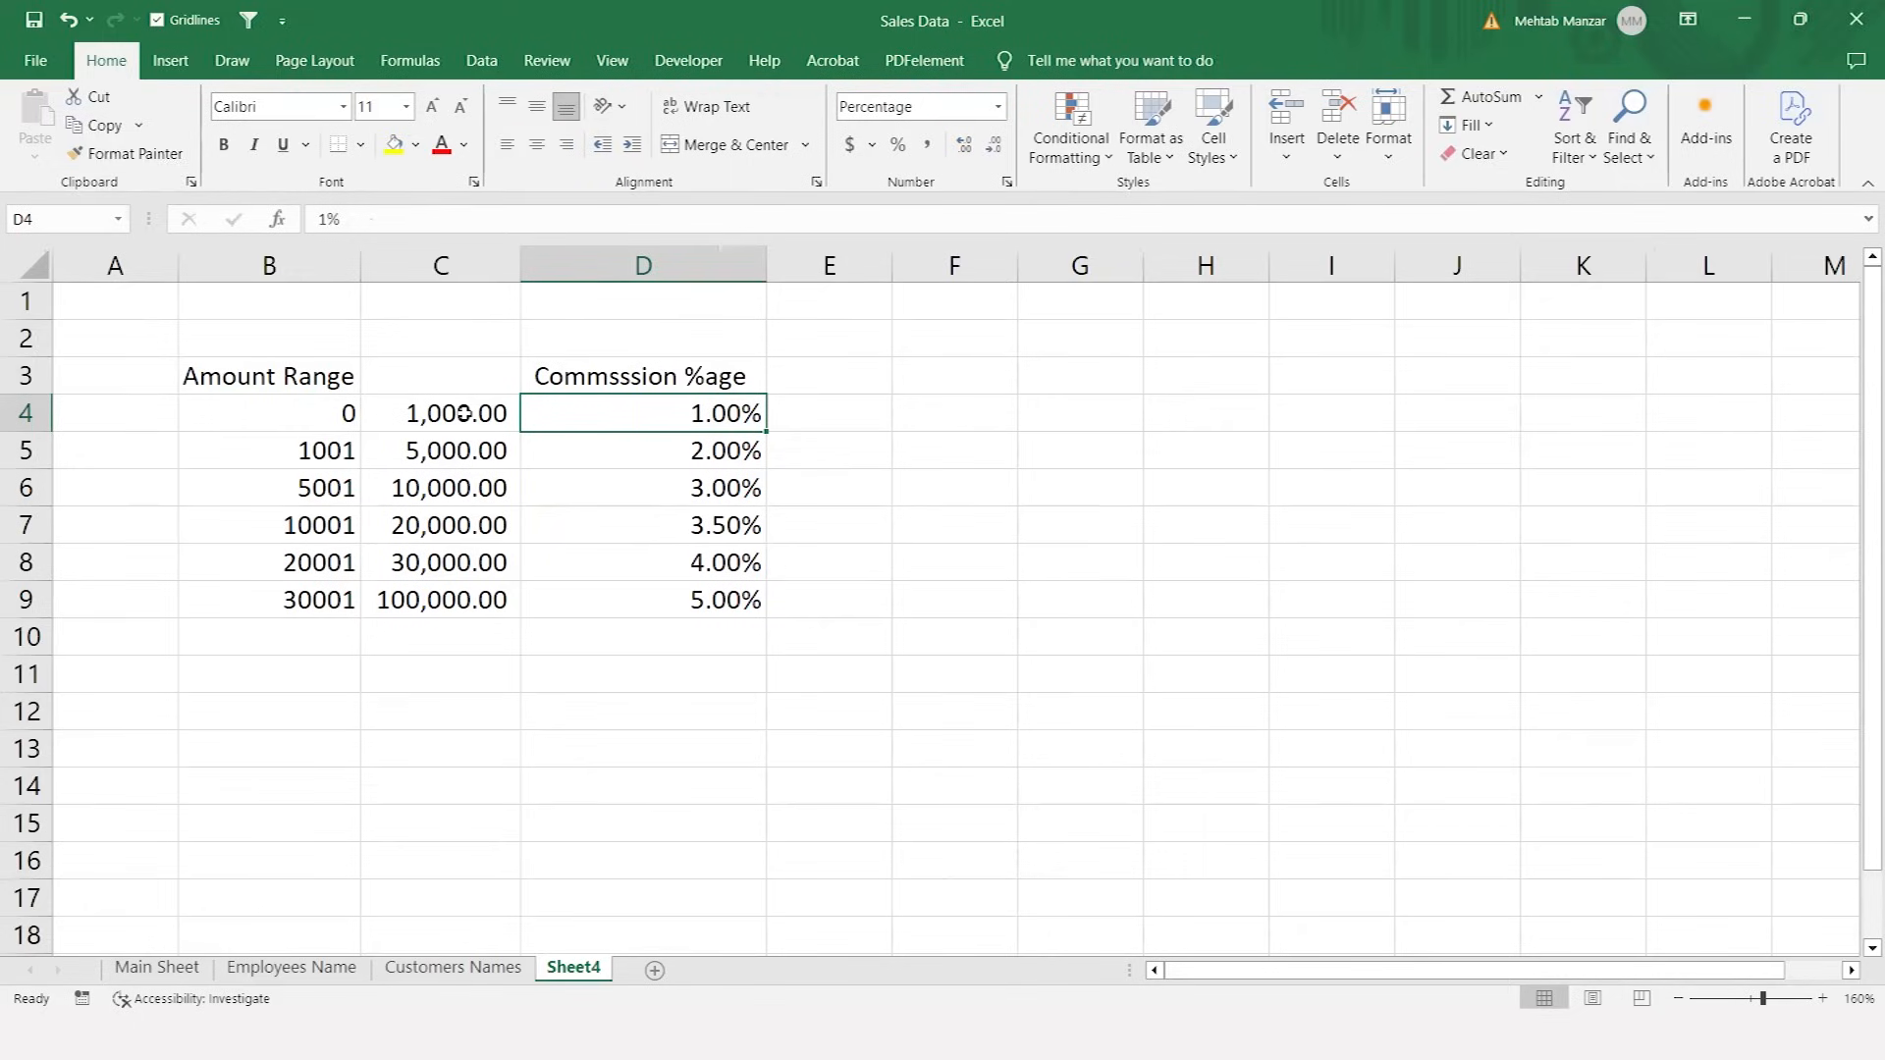
pyautogui.press('Down')
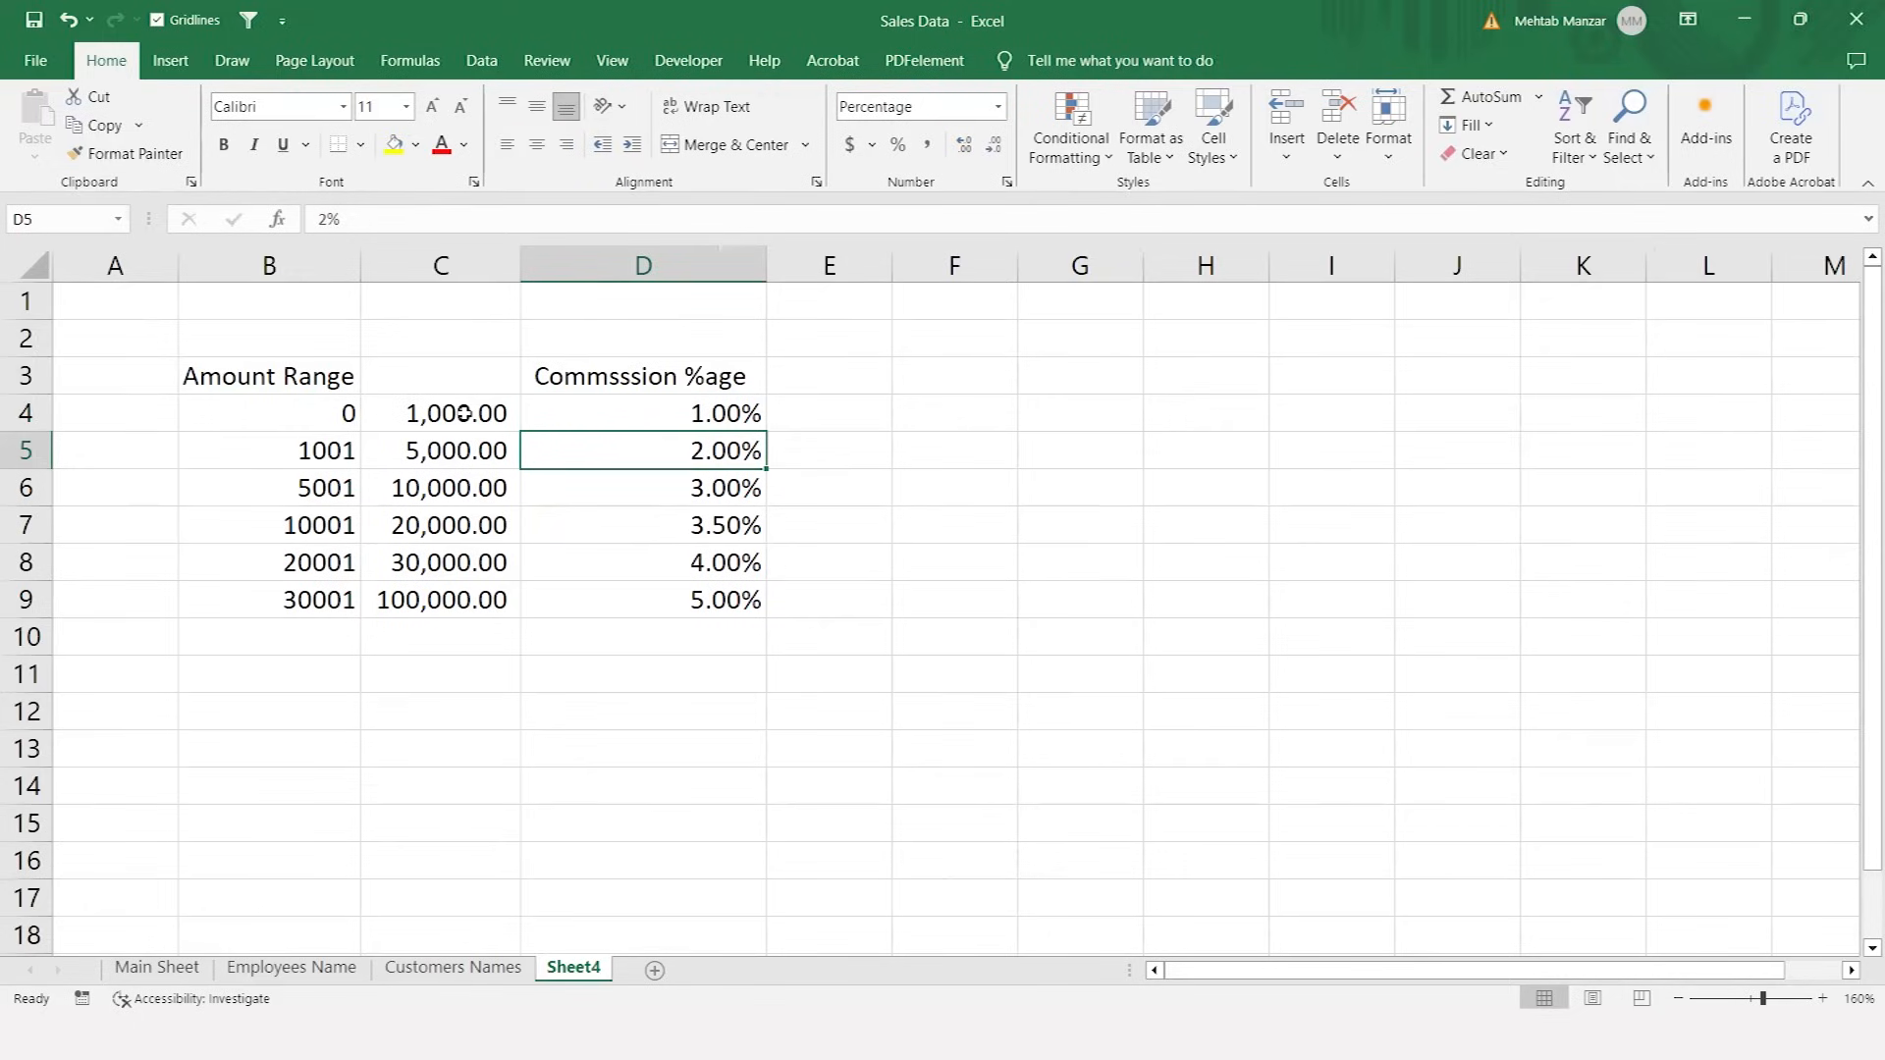
pyautogui.press('Left')
pyautogui.press('Left')
pyautogui.press('Right')
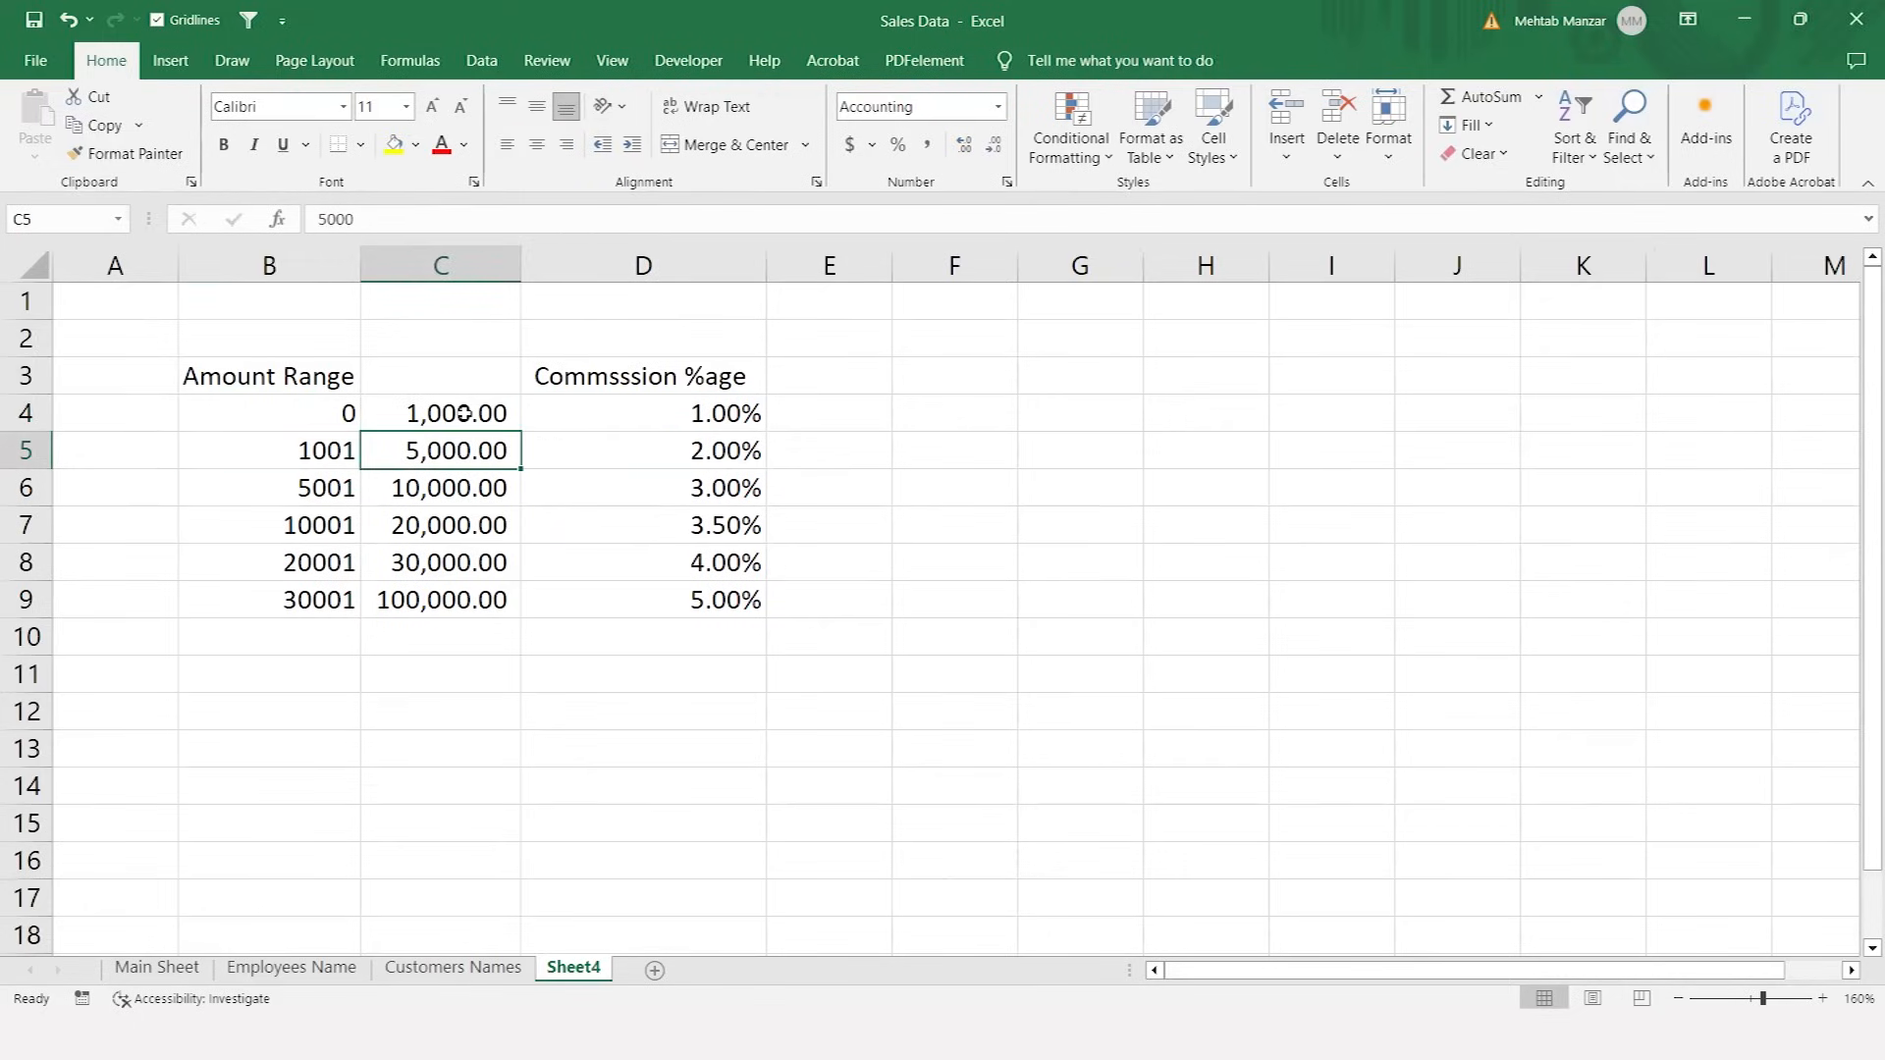
# - Review the Sale Amount column on Main Sheet as the basis for the commission percentage
pyautogui.hotkey('ctrl', 'pageup')
pyautogui.hotkey('ctrl', 'pageup')
pyautogui.hotkey('ctrl', 'pageup')
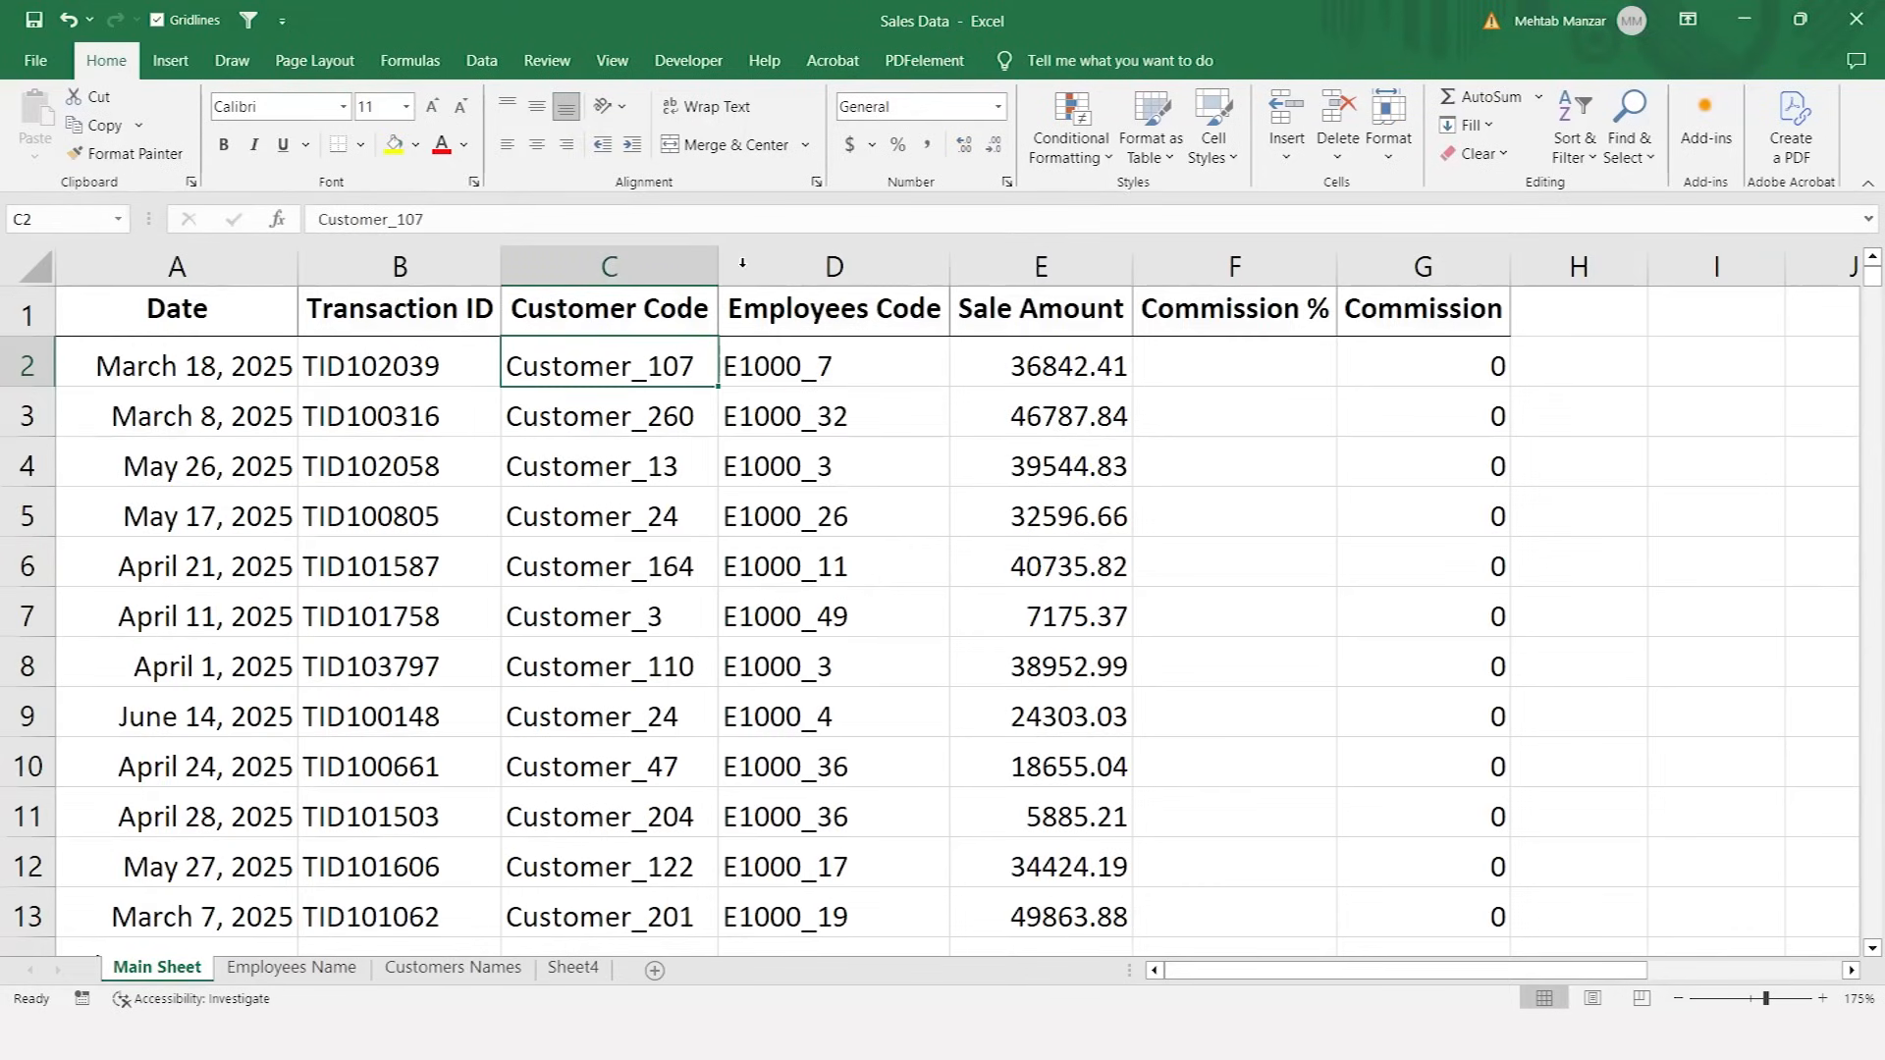
pyautogui.click(781, 390)
pyautogui.press('Right')
pyautogui.press('Up')
pyautogui.press('Up')
pyautogui.press('Down')
pyautogui.press('Down')
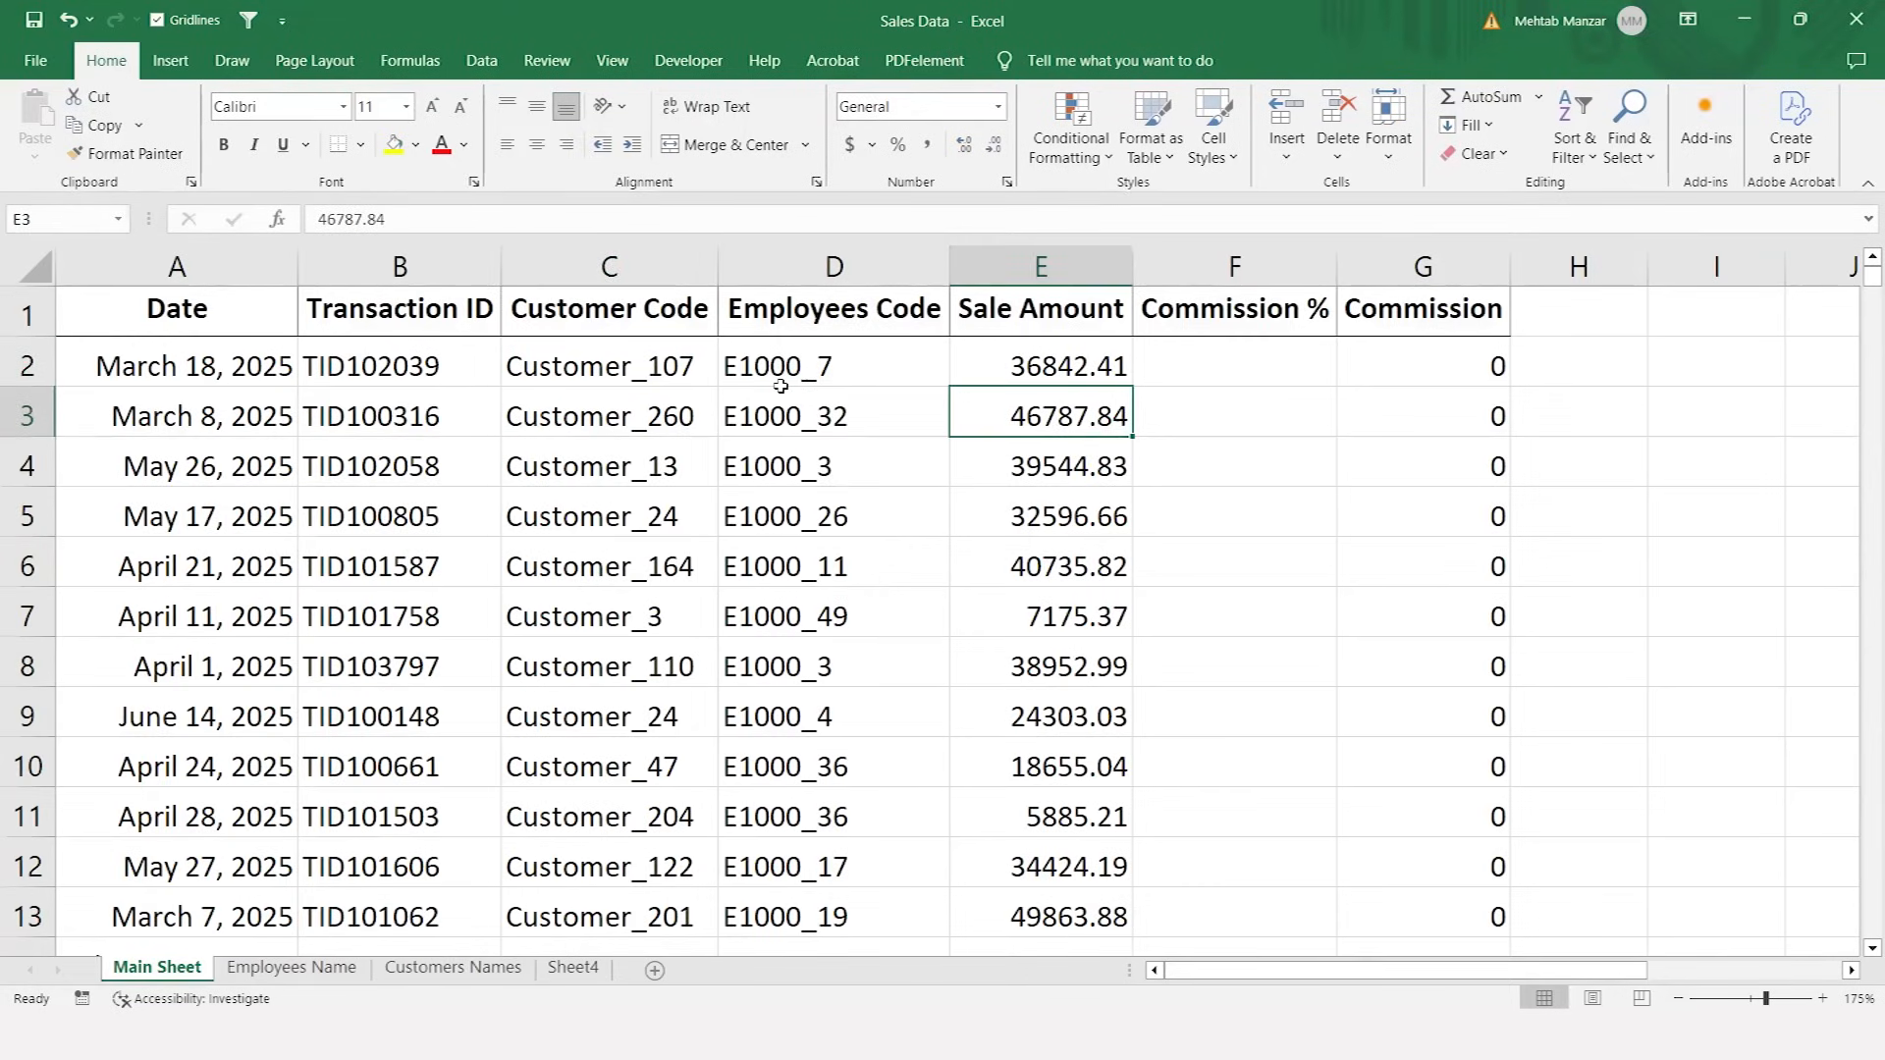
# - Examine the amount ranges in B4:C9 on Sheet4, then the whole commission table B3:D9
pyautogui.hotkey('ctrl', 'pagedown')
pyautogui.hotkey('ctrl', 'pagedown')
pyautogui.hotkey('ctrl', 'pagedown')
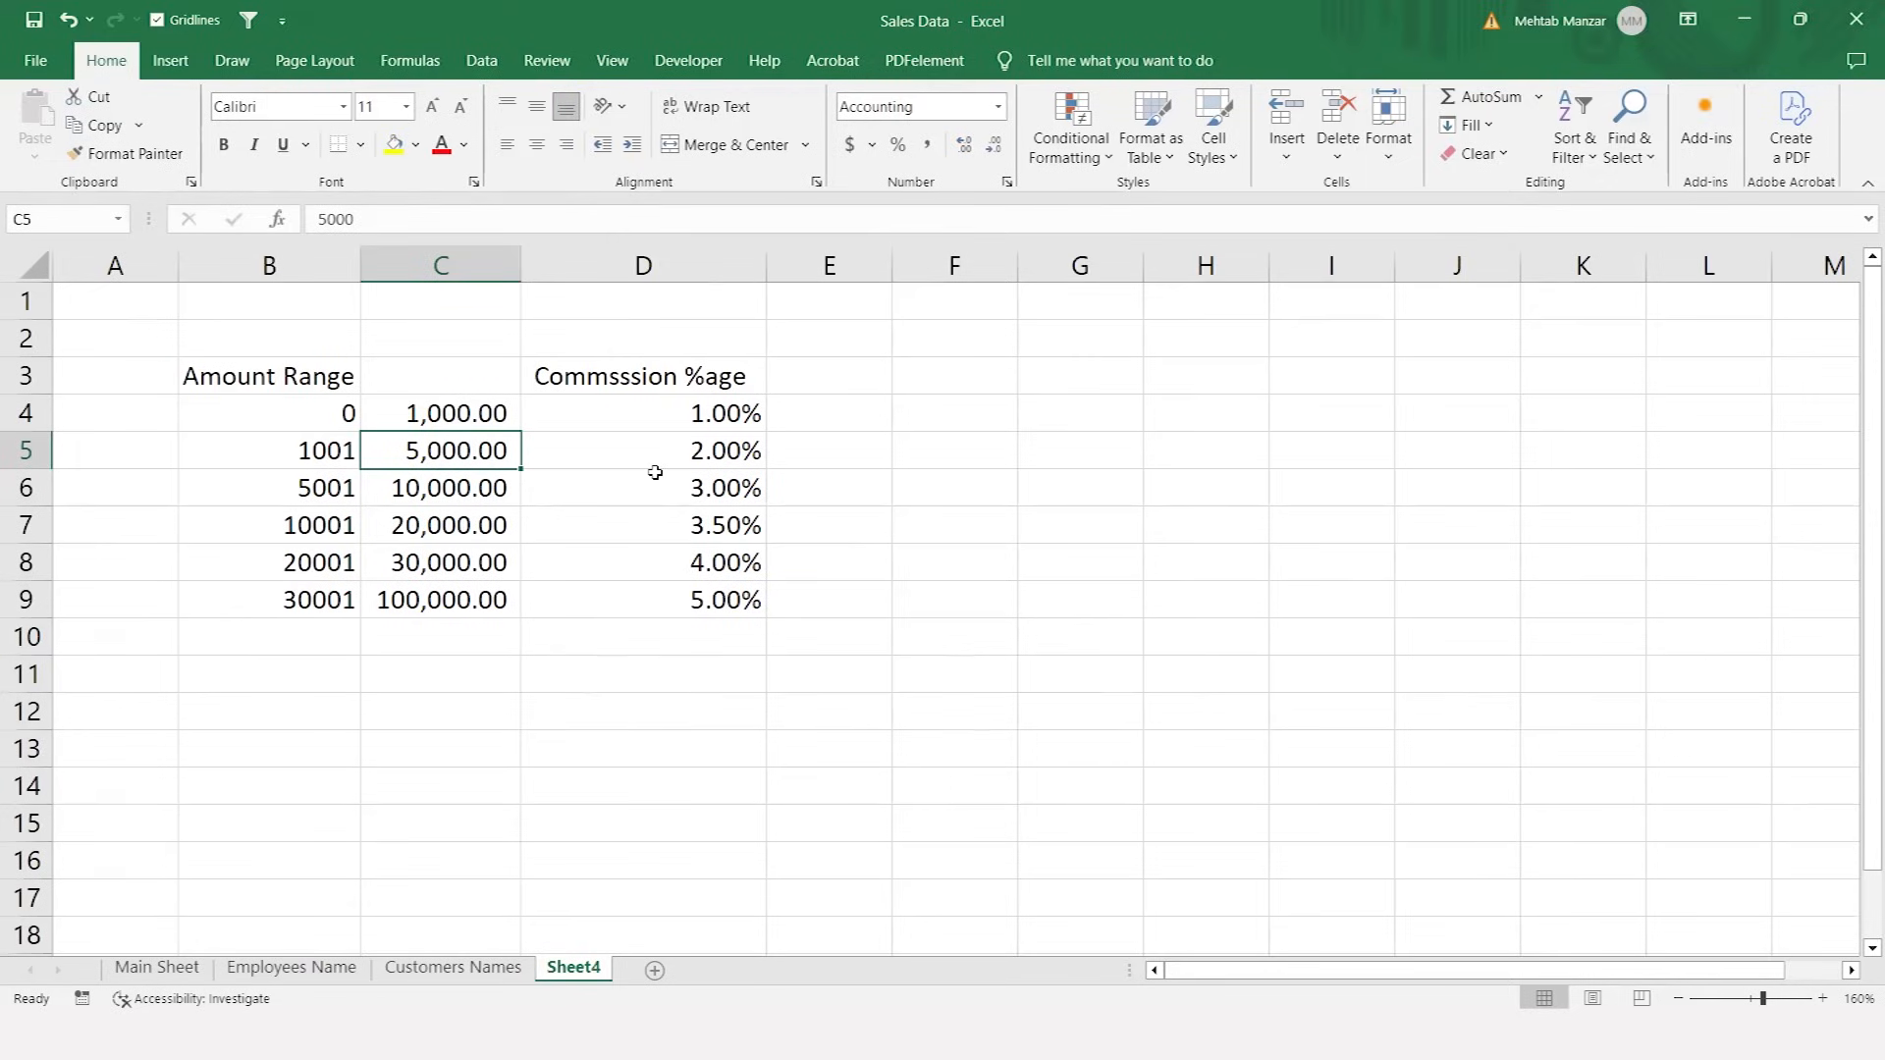
pyautogui.click(326, 411)
pyautogui.hotkey('shift', 'Right')
pyautogui.hotkey('shift', 'Down')
pyautogui.hotkey('shift', 'Down')
pyautogui.hotkey('shift', 'Down')
pyautogui.hotkey('shift', 'Down')
pyautogui.hotkey('shift', 'Down')
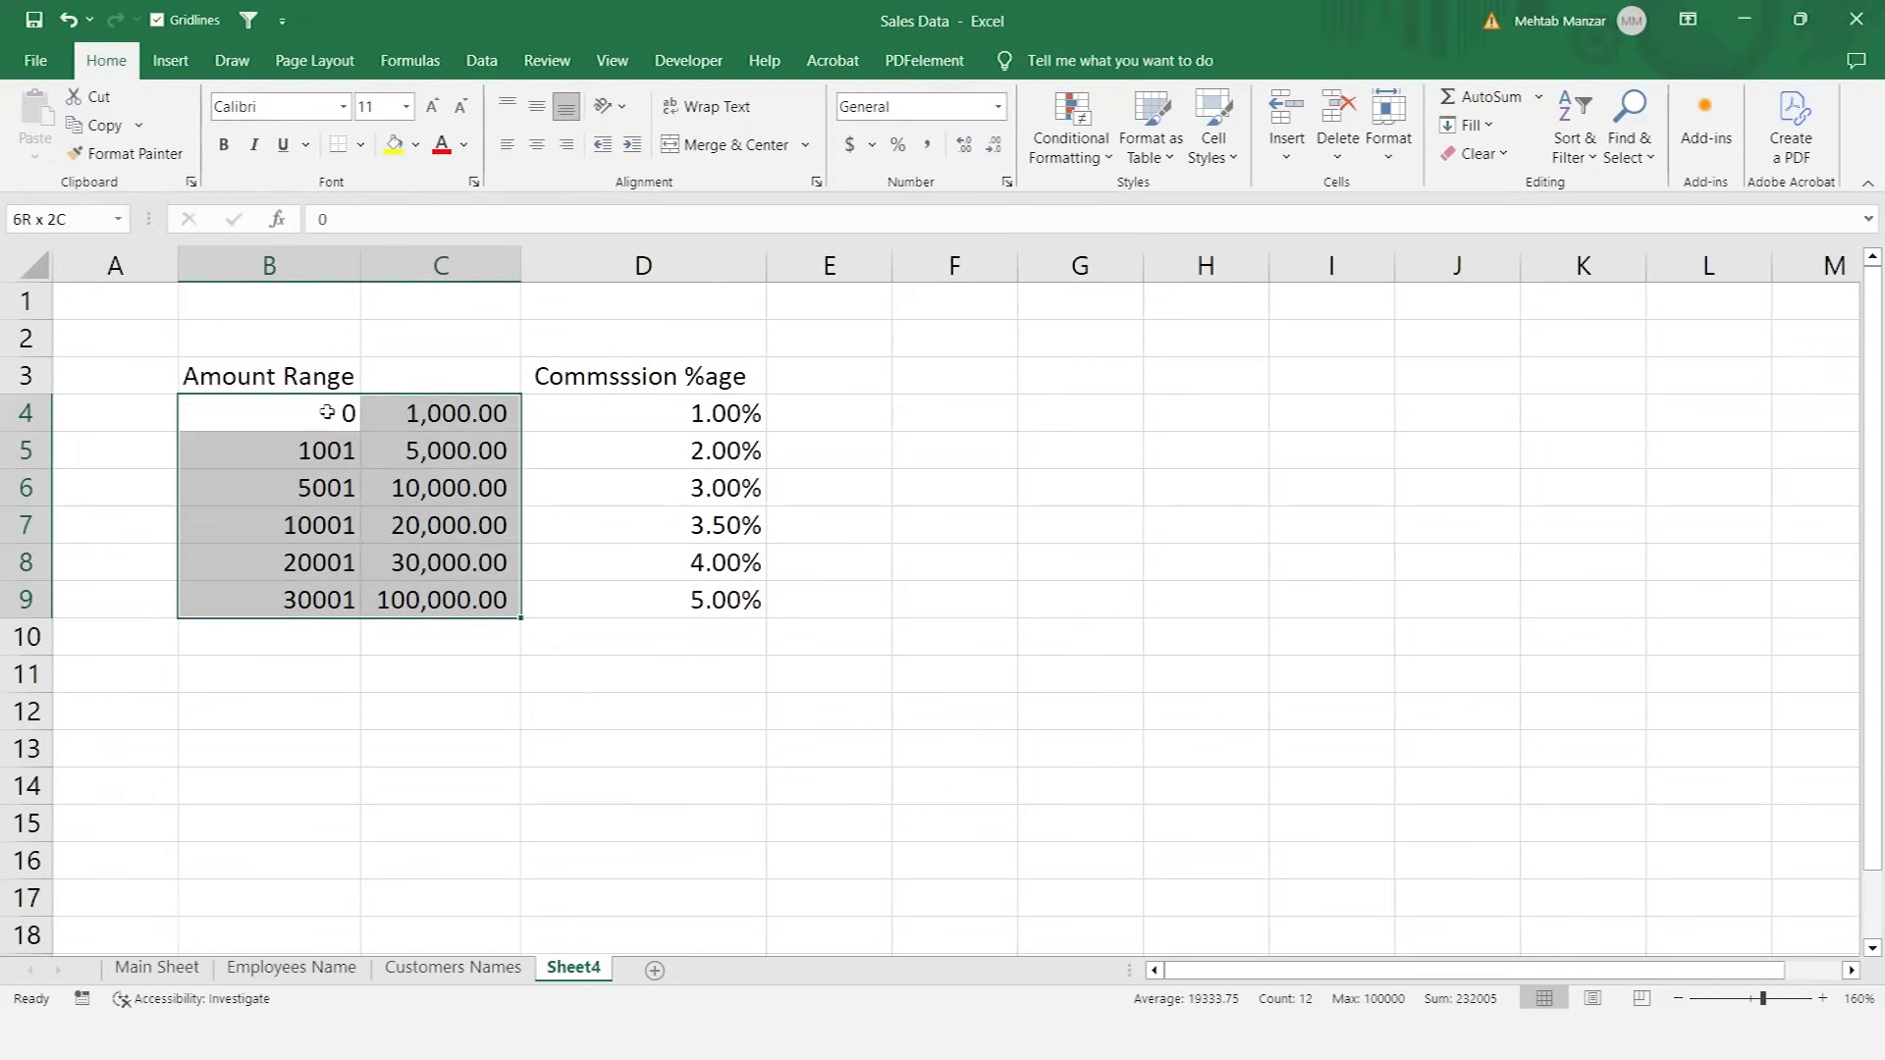
pyautogui.hotkey('shift', 'Right')
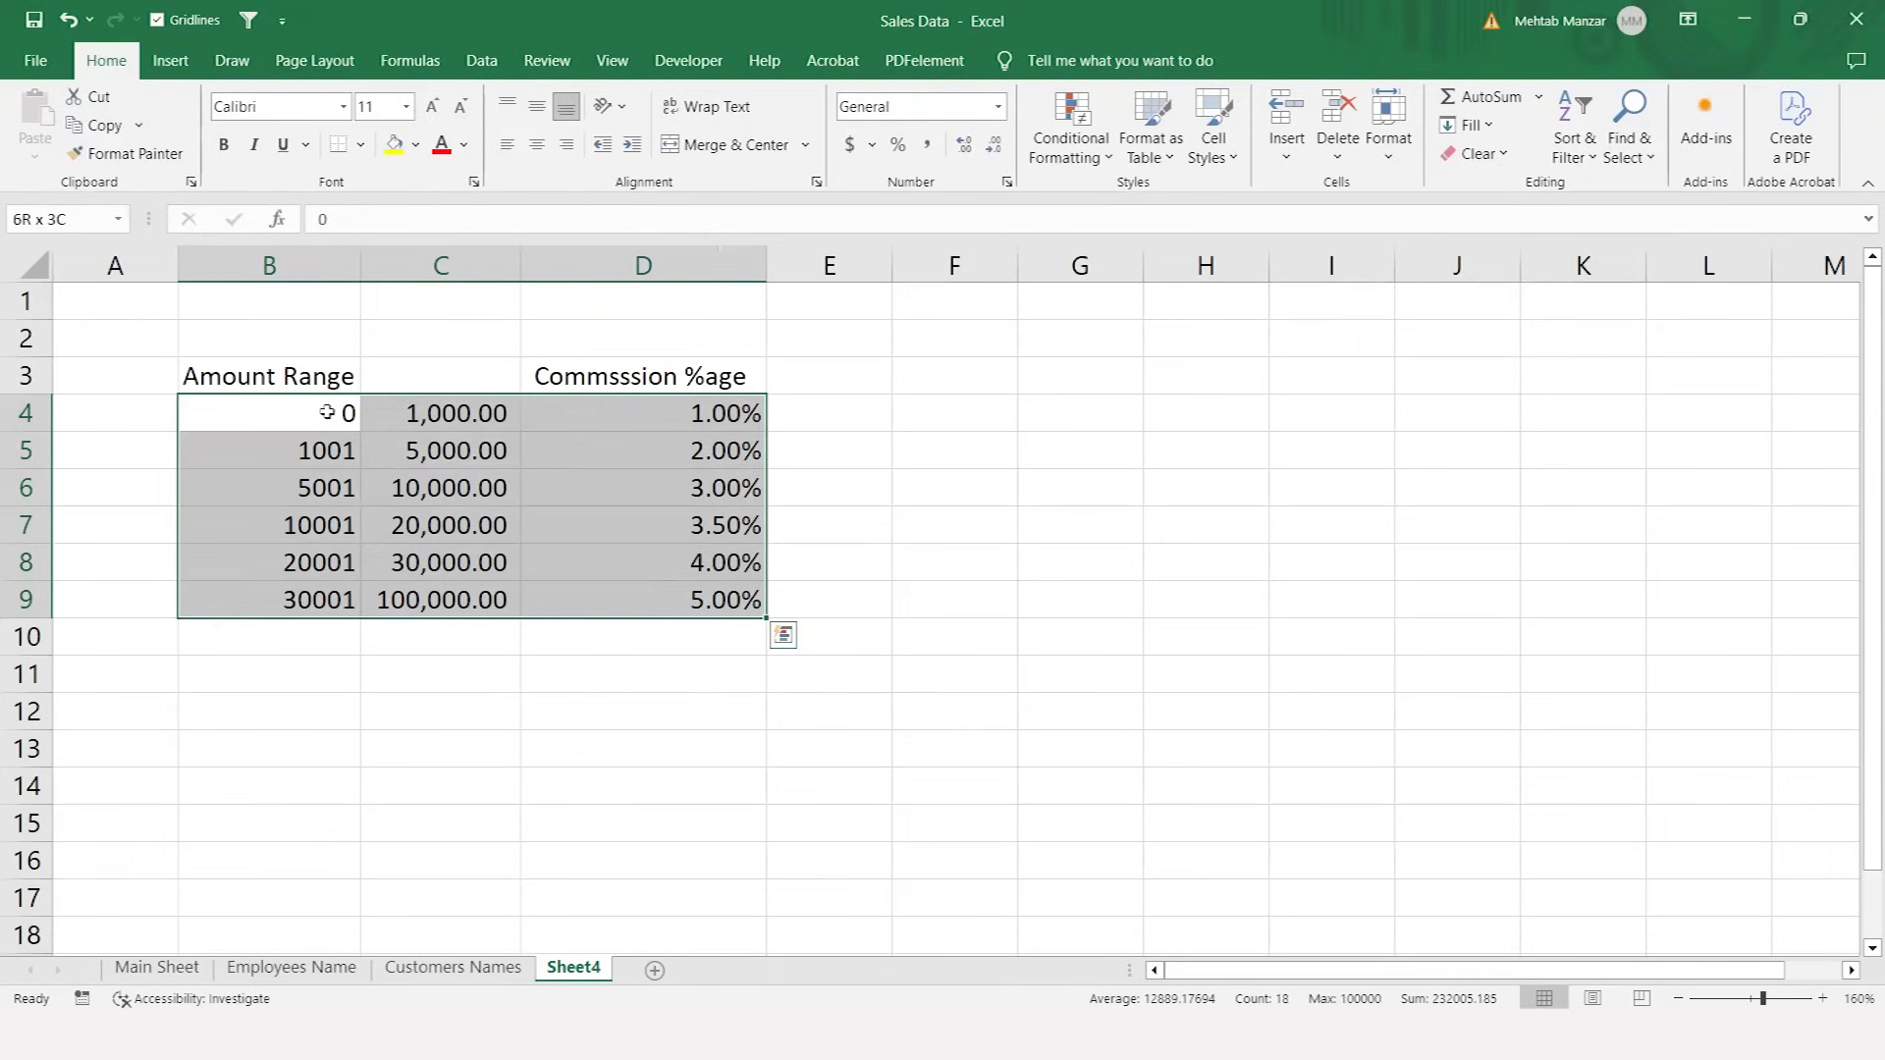
pyautogui.press('Up')
pyautogui.hotkey('ctrl', 'shift', 'Right')
pyautogui.hotkey('ctrl', 'shift', 'Down')
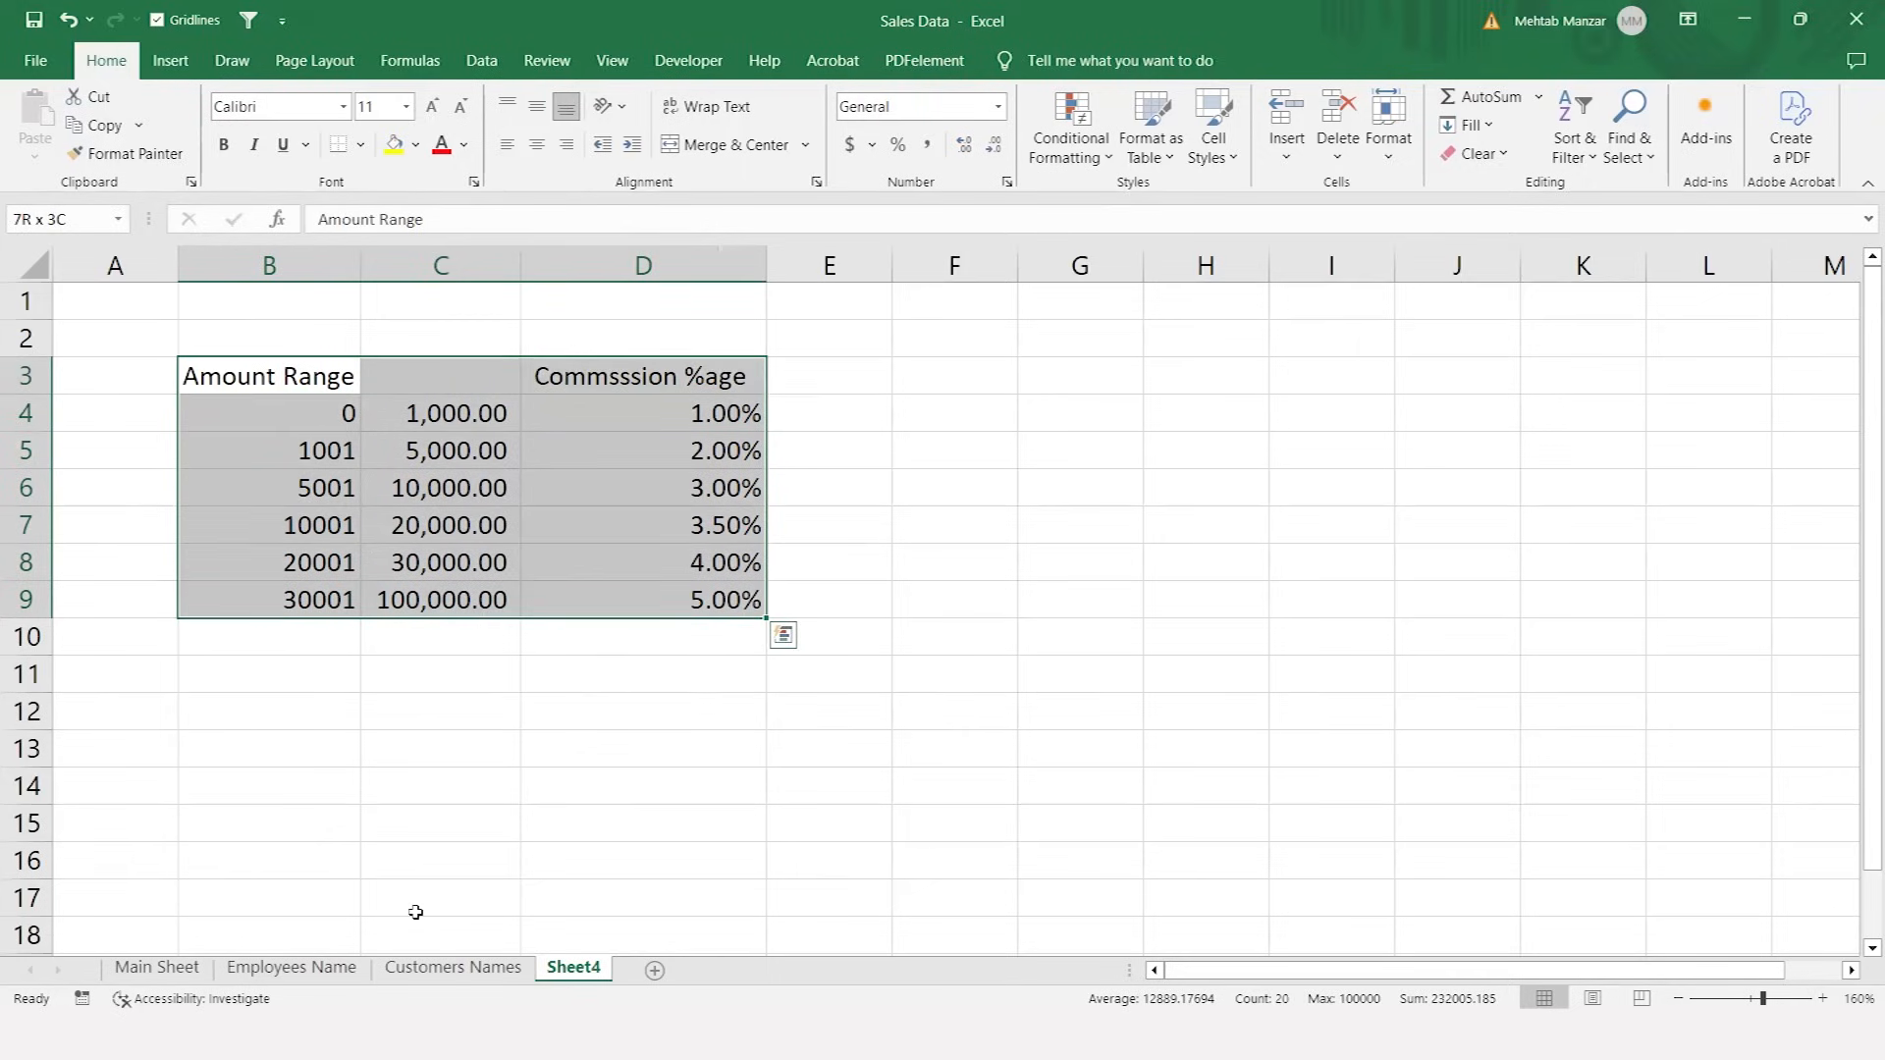
# - Start a VLOOKUP formula in F2 of Main Sheet, under Commission %, with the sale amount in E2 as the lookup value
pyautogui.click(182, 973)
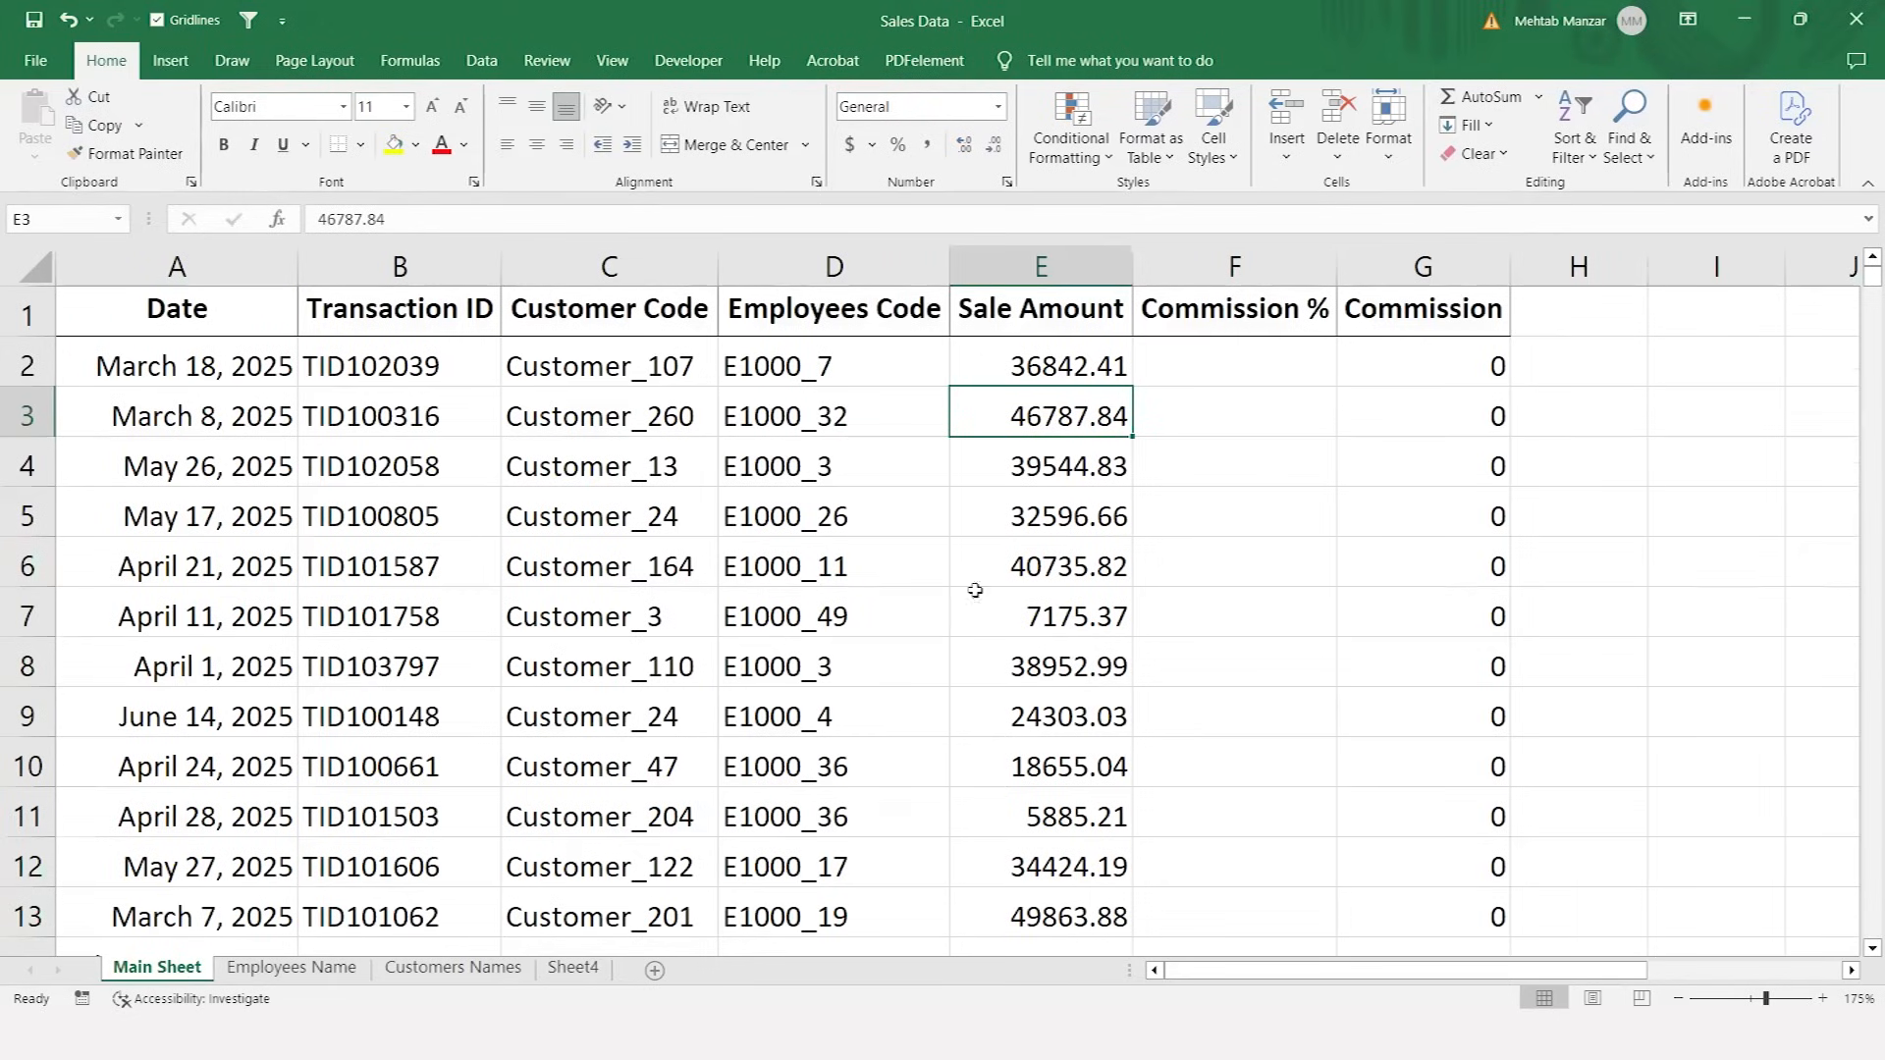
pyautogui.click(1265, 370)
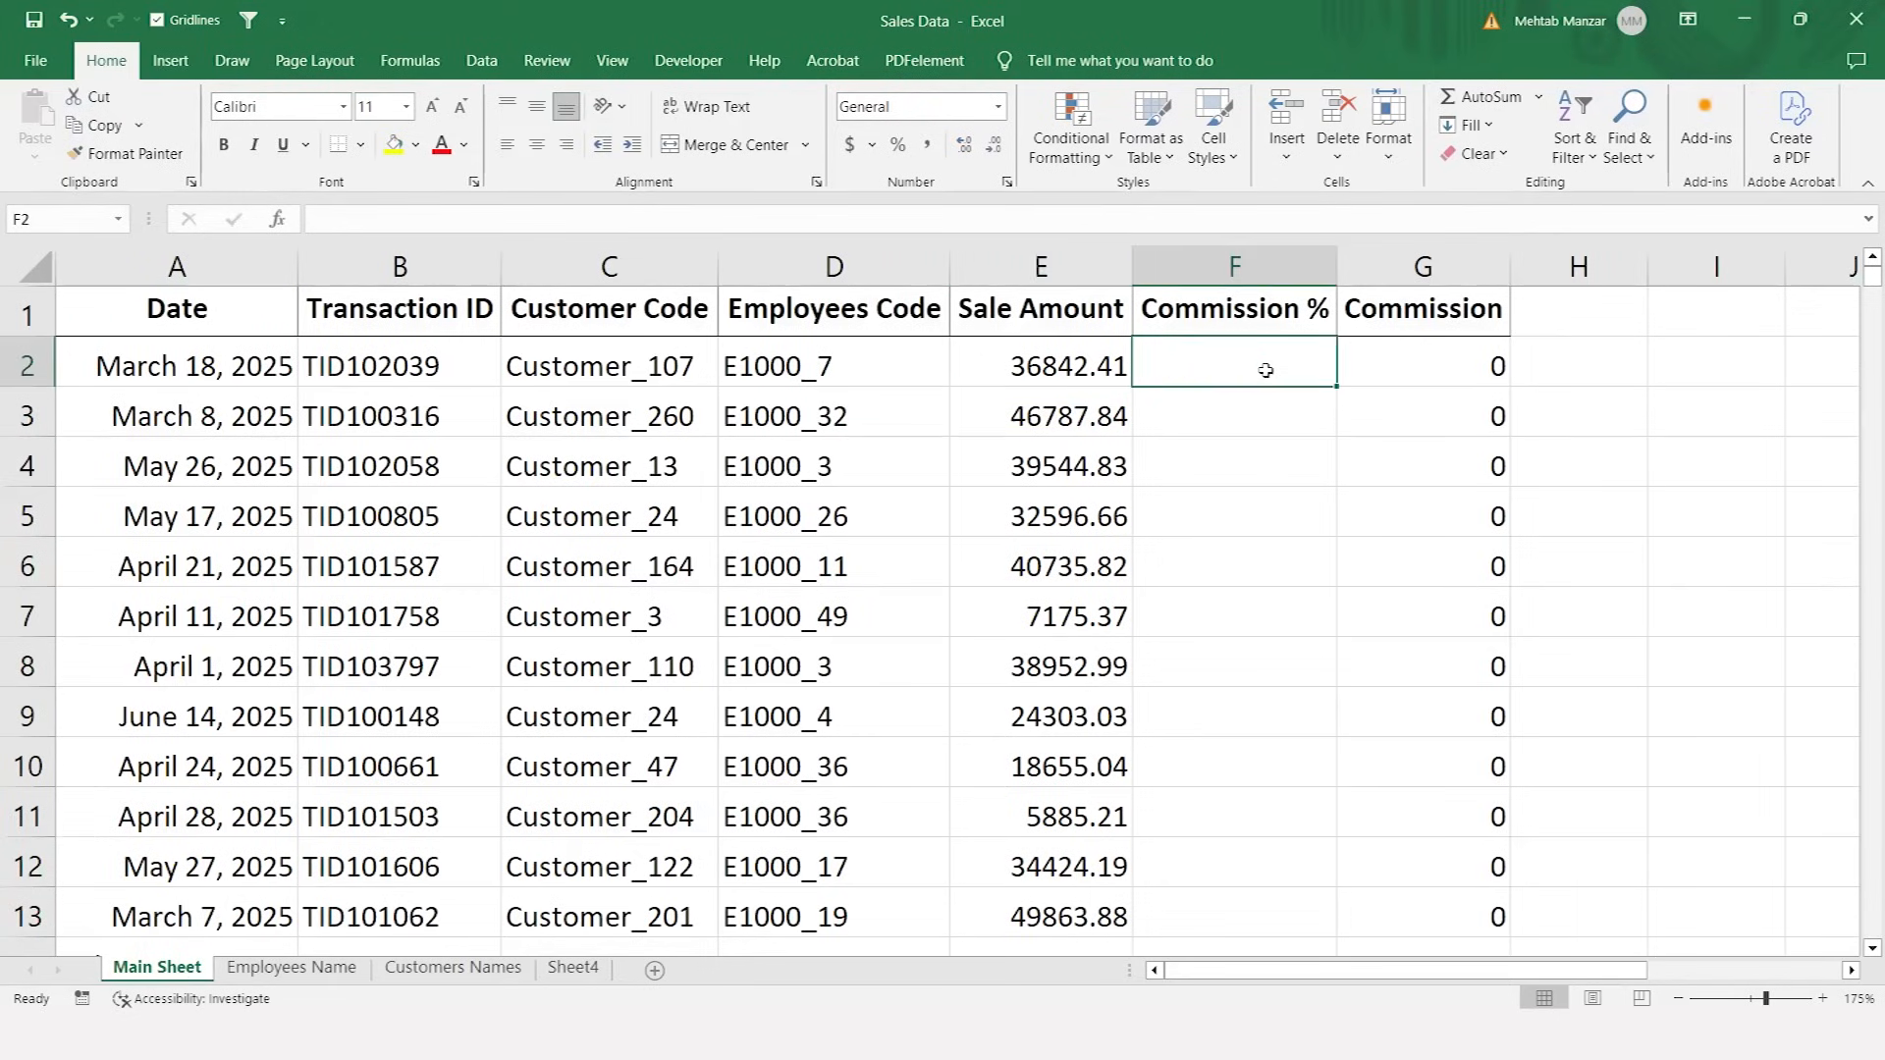
pyautogui.write('=vlo')
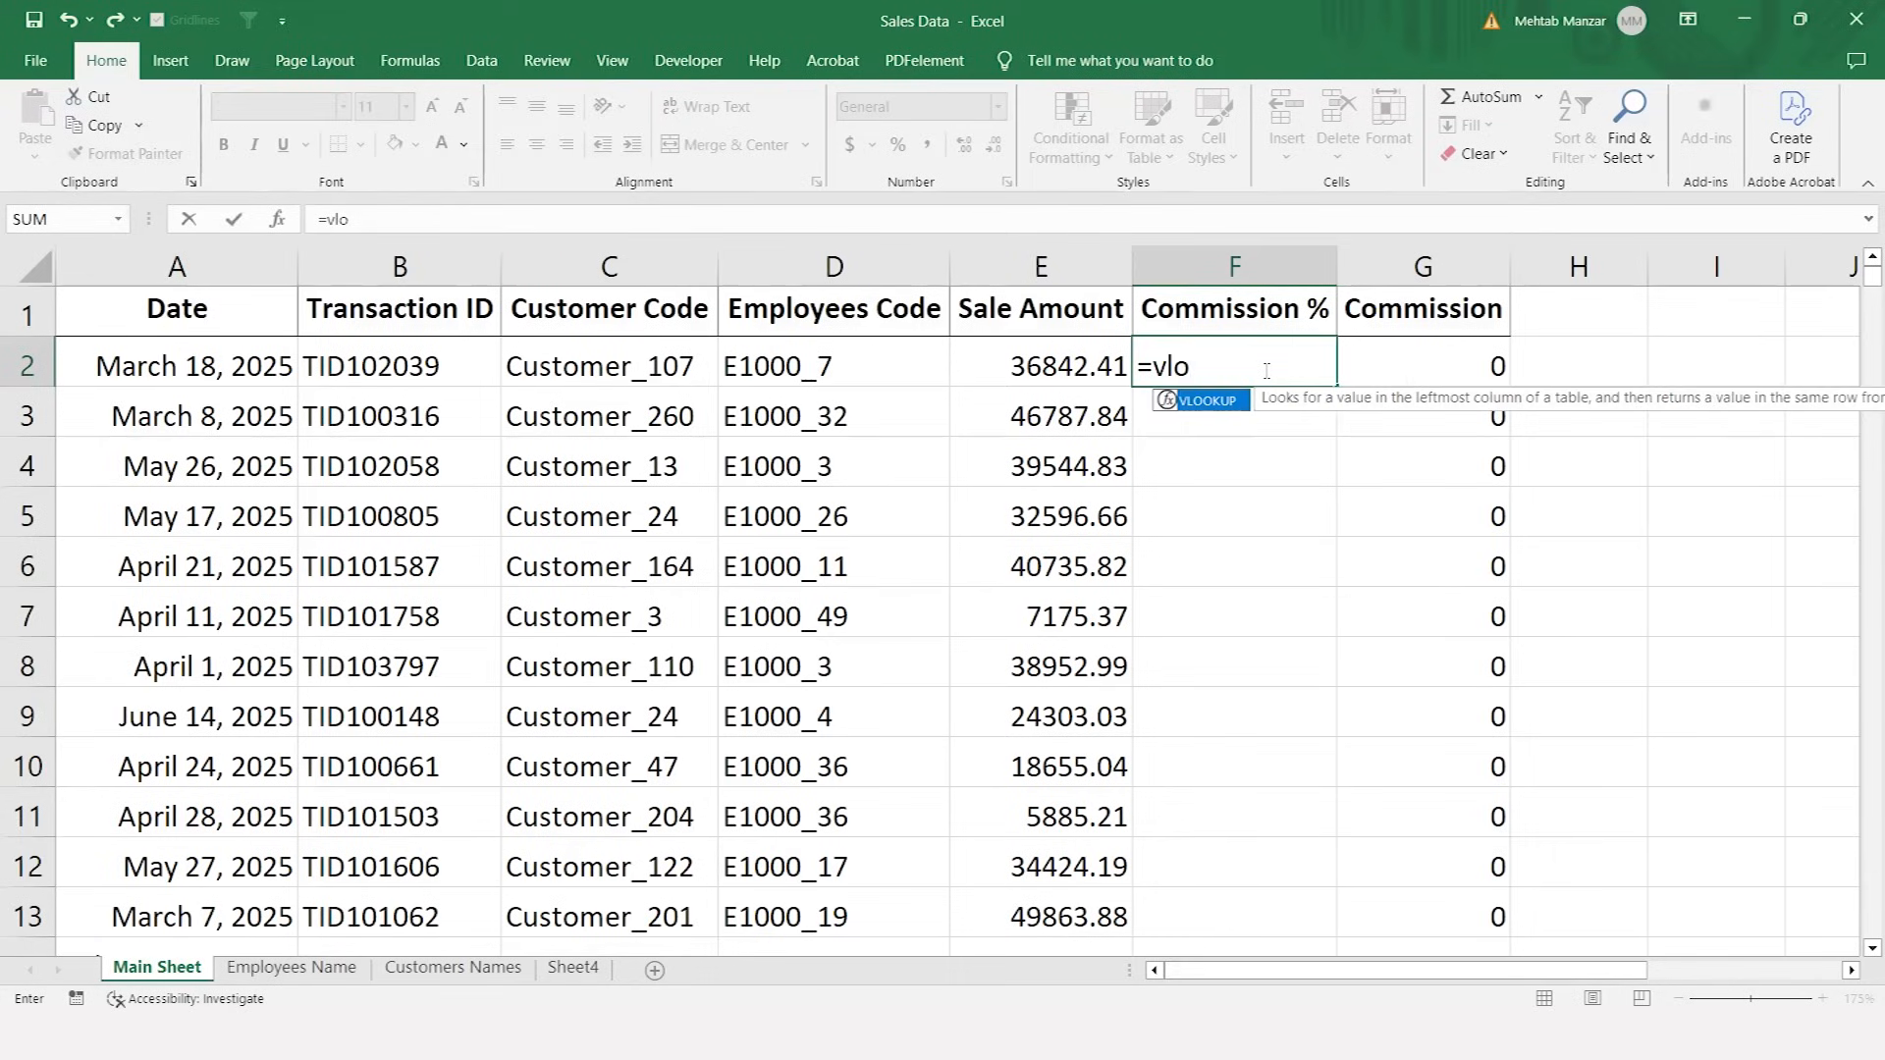
pyautogui.press('Tab')
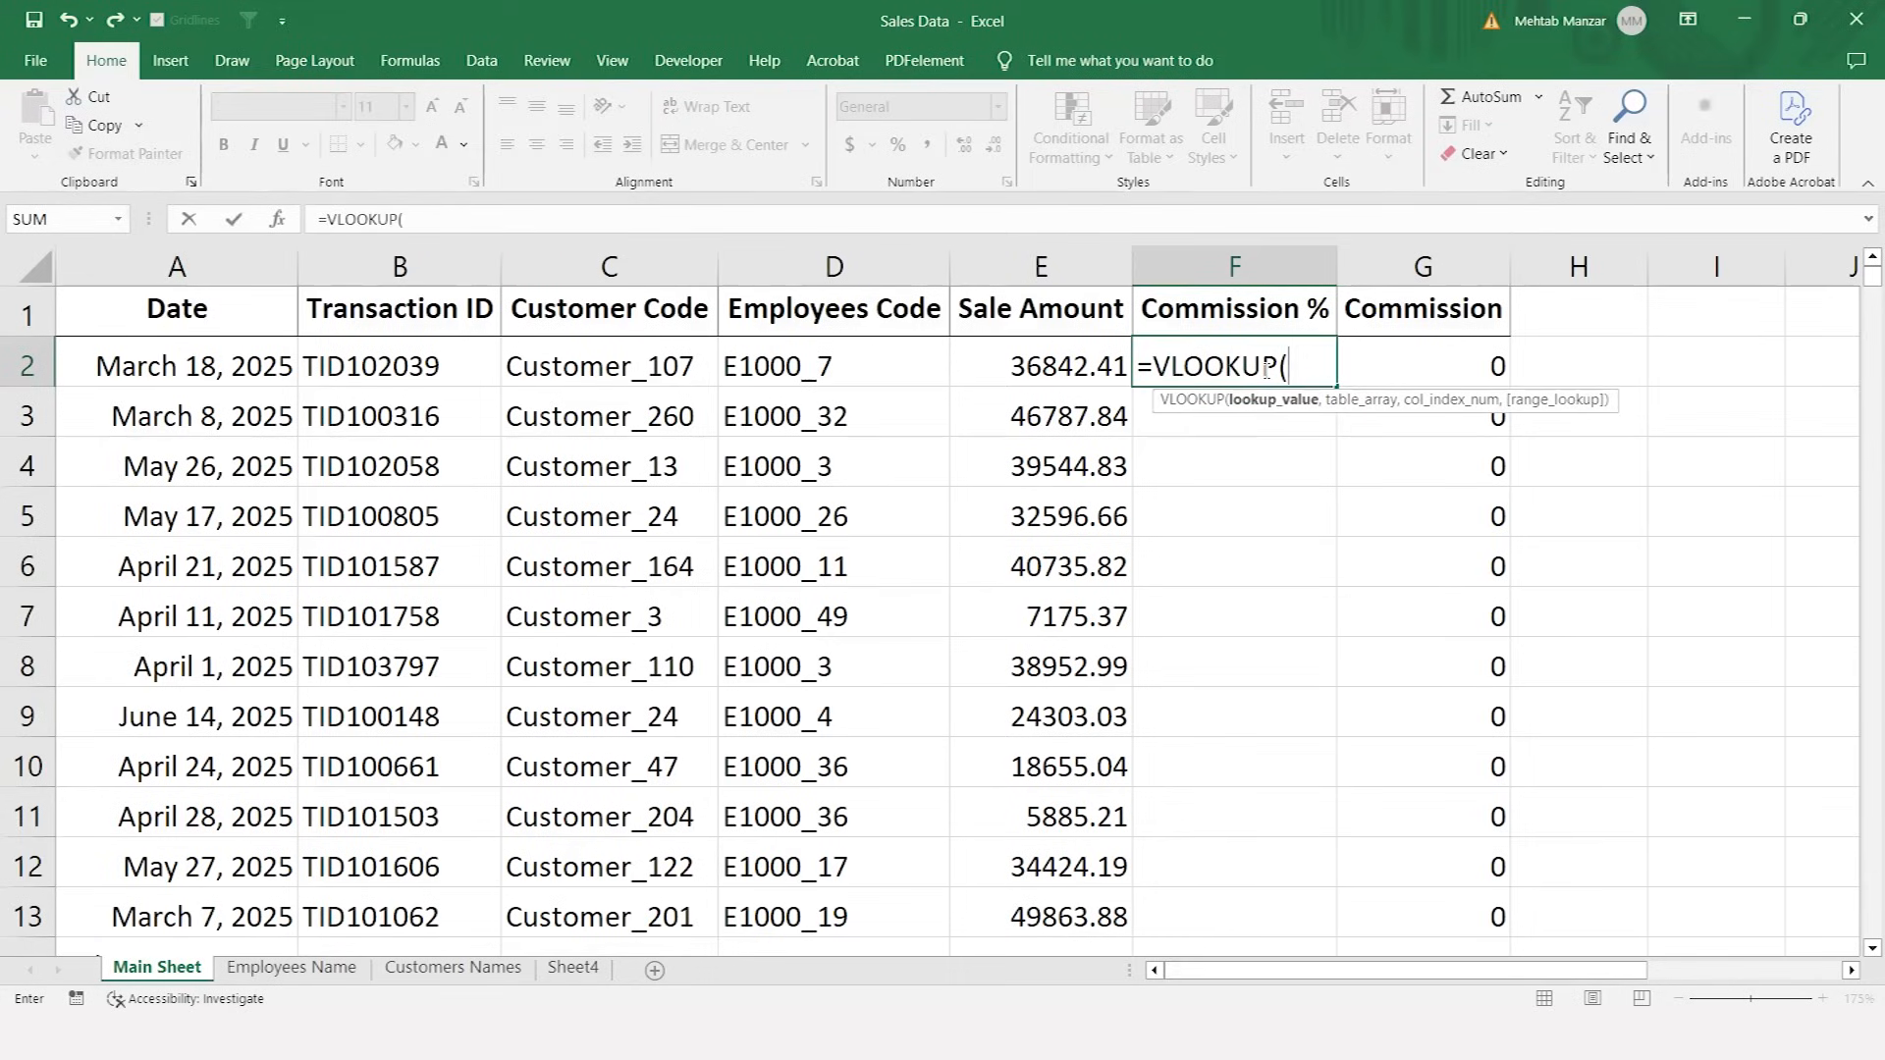
pyautogui.press('Left')
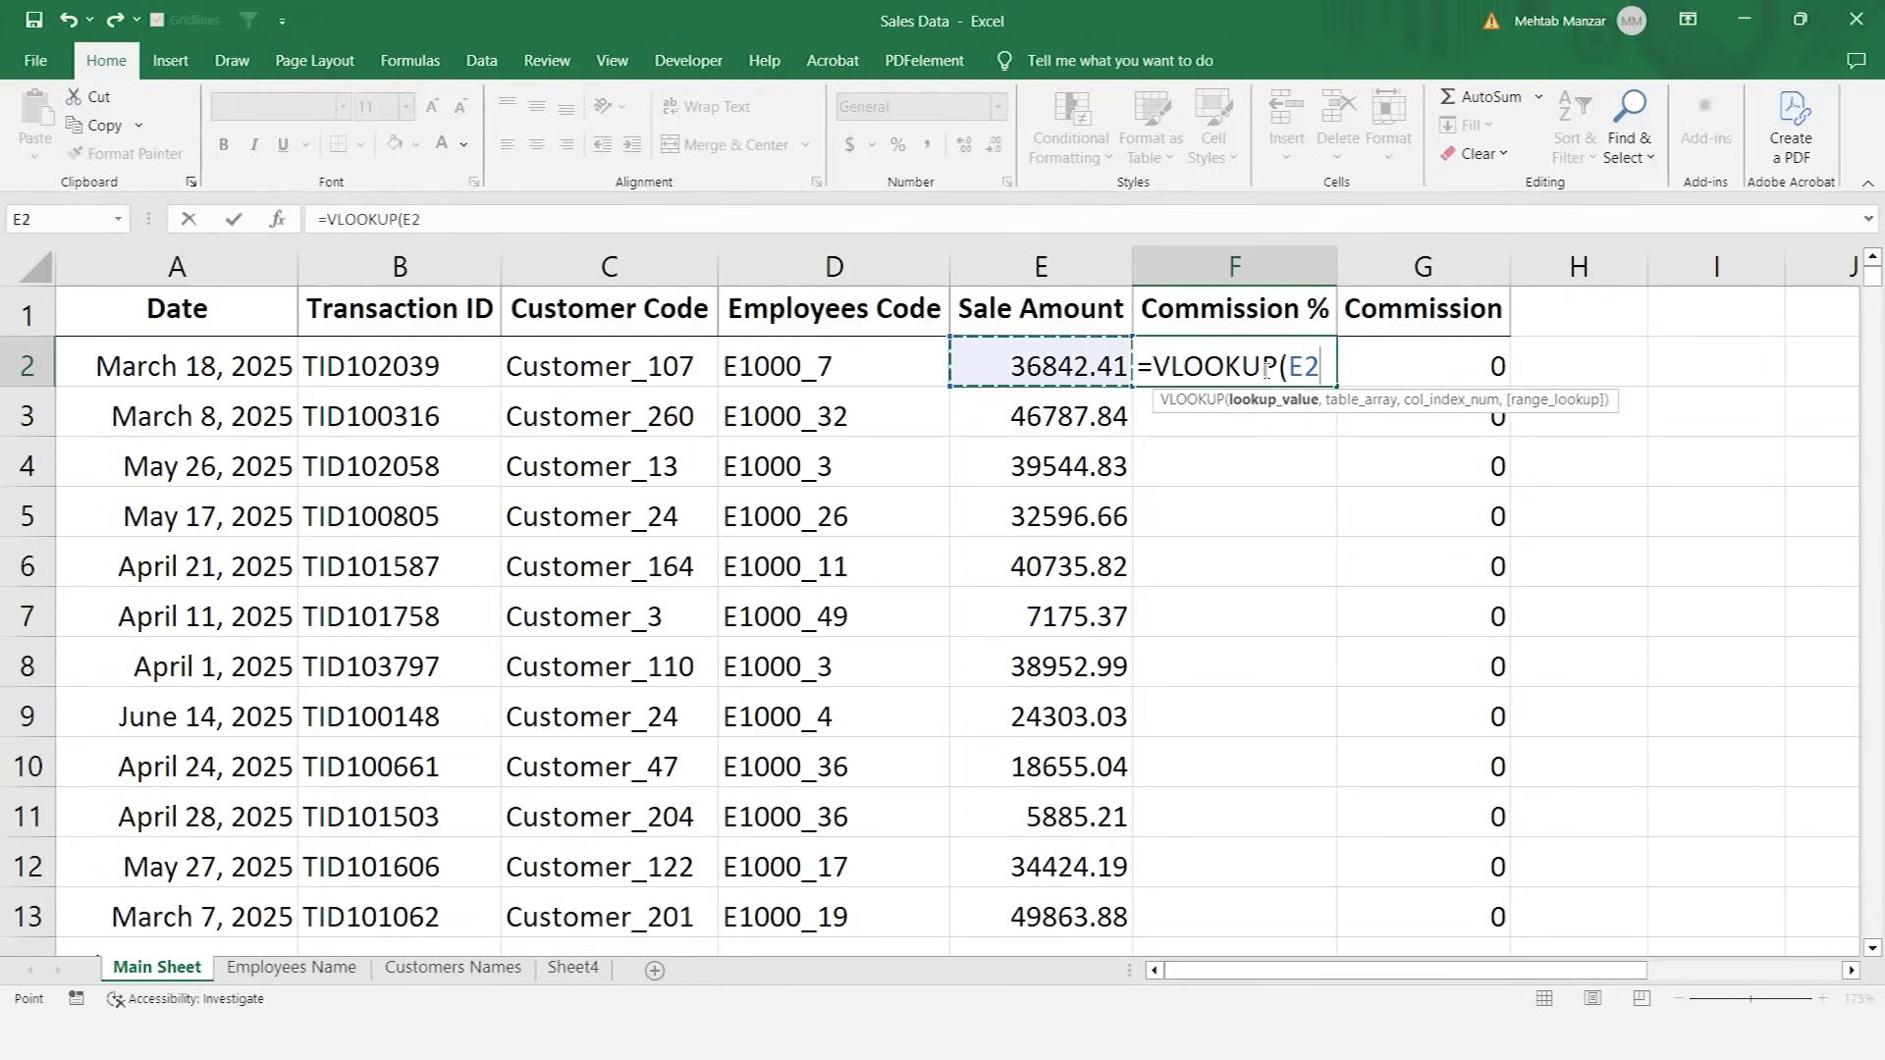
pyautogui.write(',')
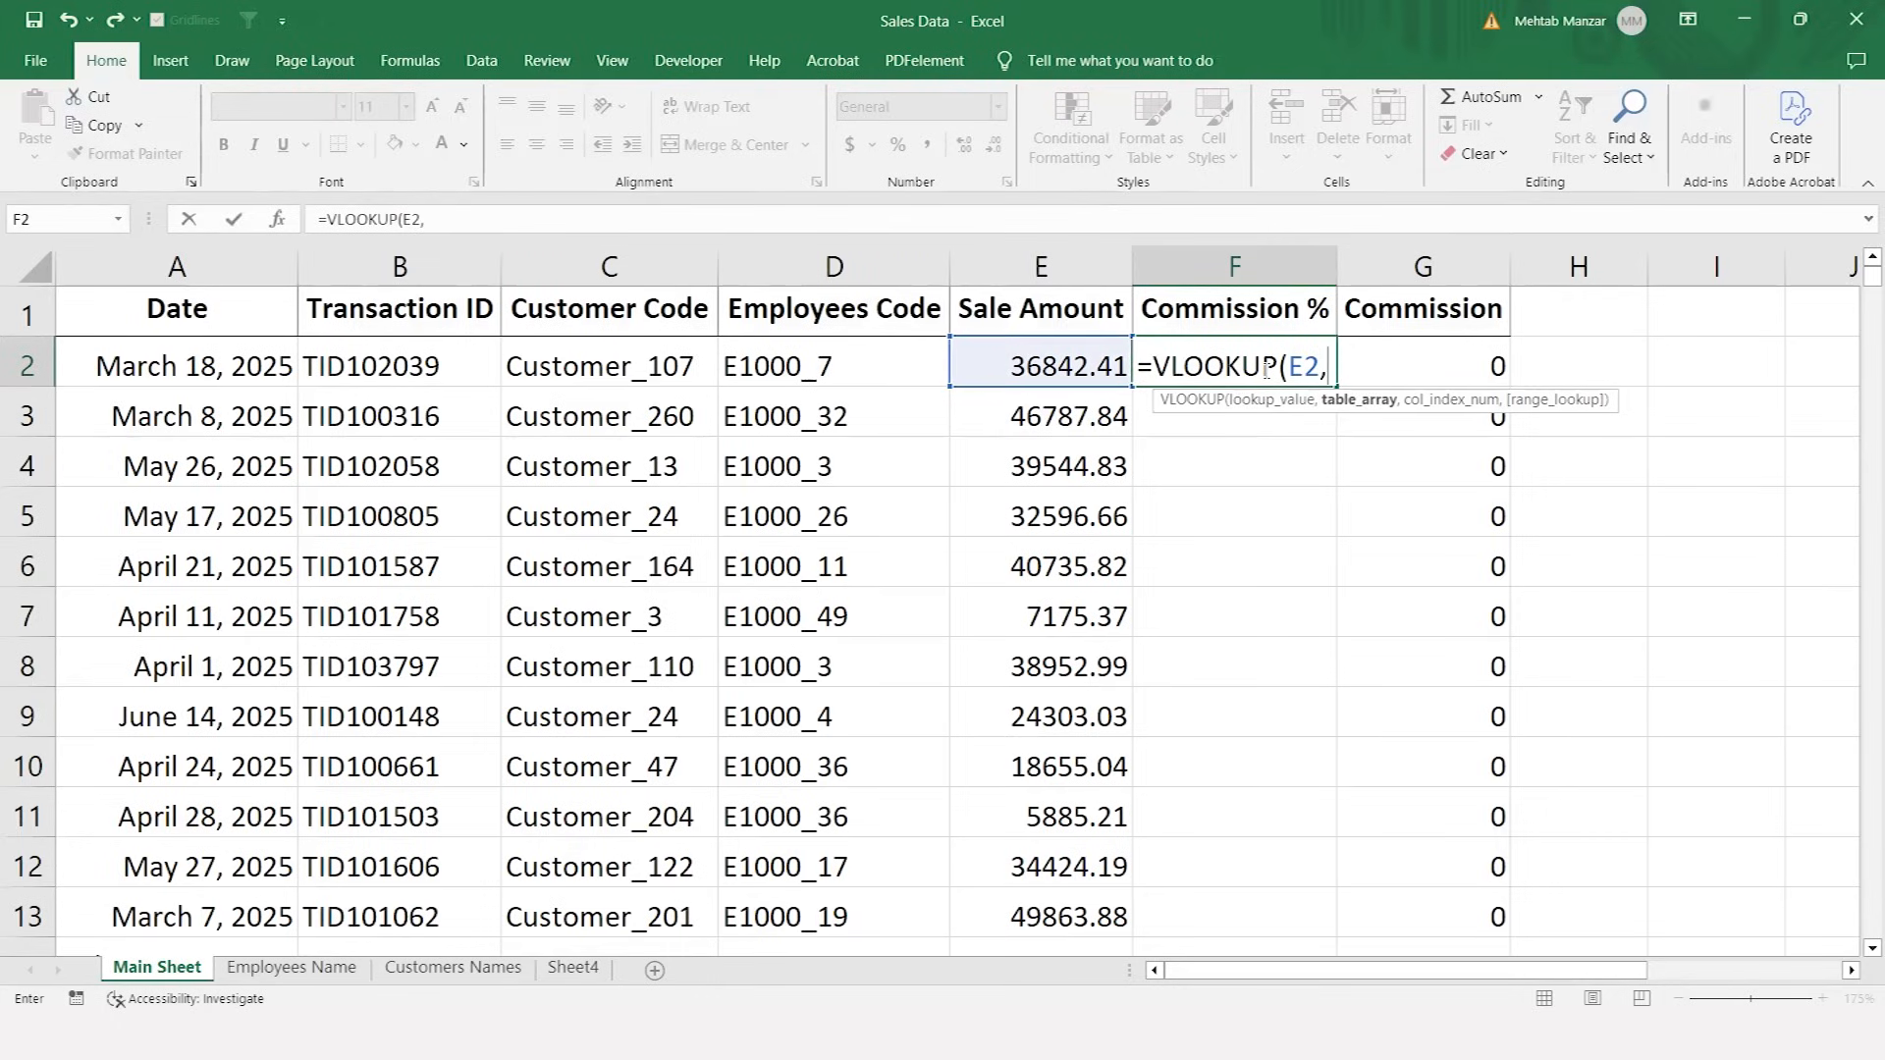
# - Add the commission table B3:D9 on Sheet4 to the VLOOKUP as the table array, locked as $B$3:$D$9
pyautogui.click(573, 969)
pyautogui.click(301, 381)
pyautogui.hotkey('shift', 'Right')
pyautogui.hotkey('shift', 'Right')
pyautogui.hotkey('ctrl', 'shift', 'Down')
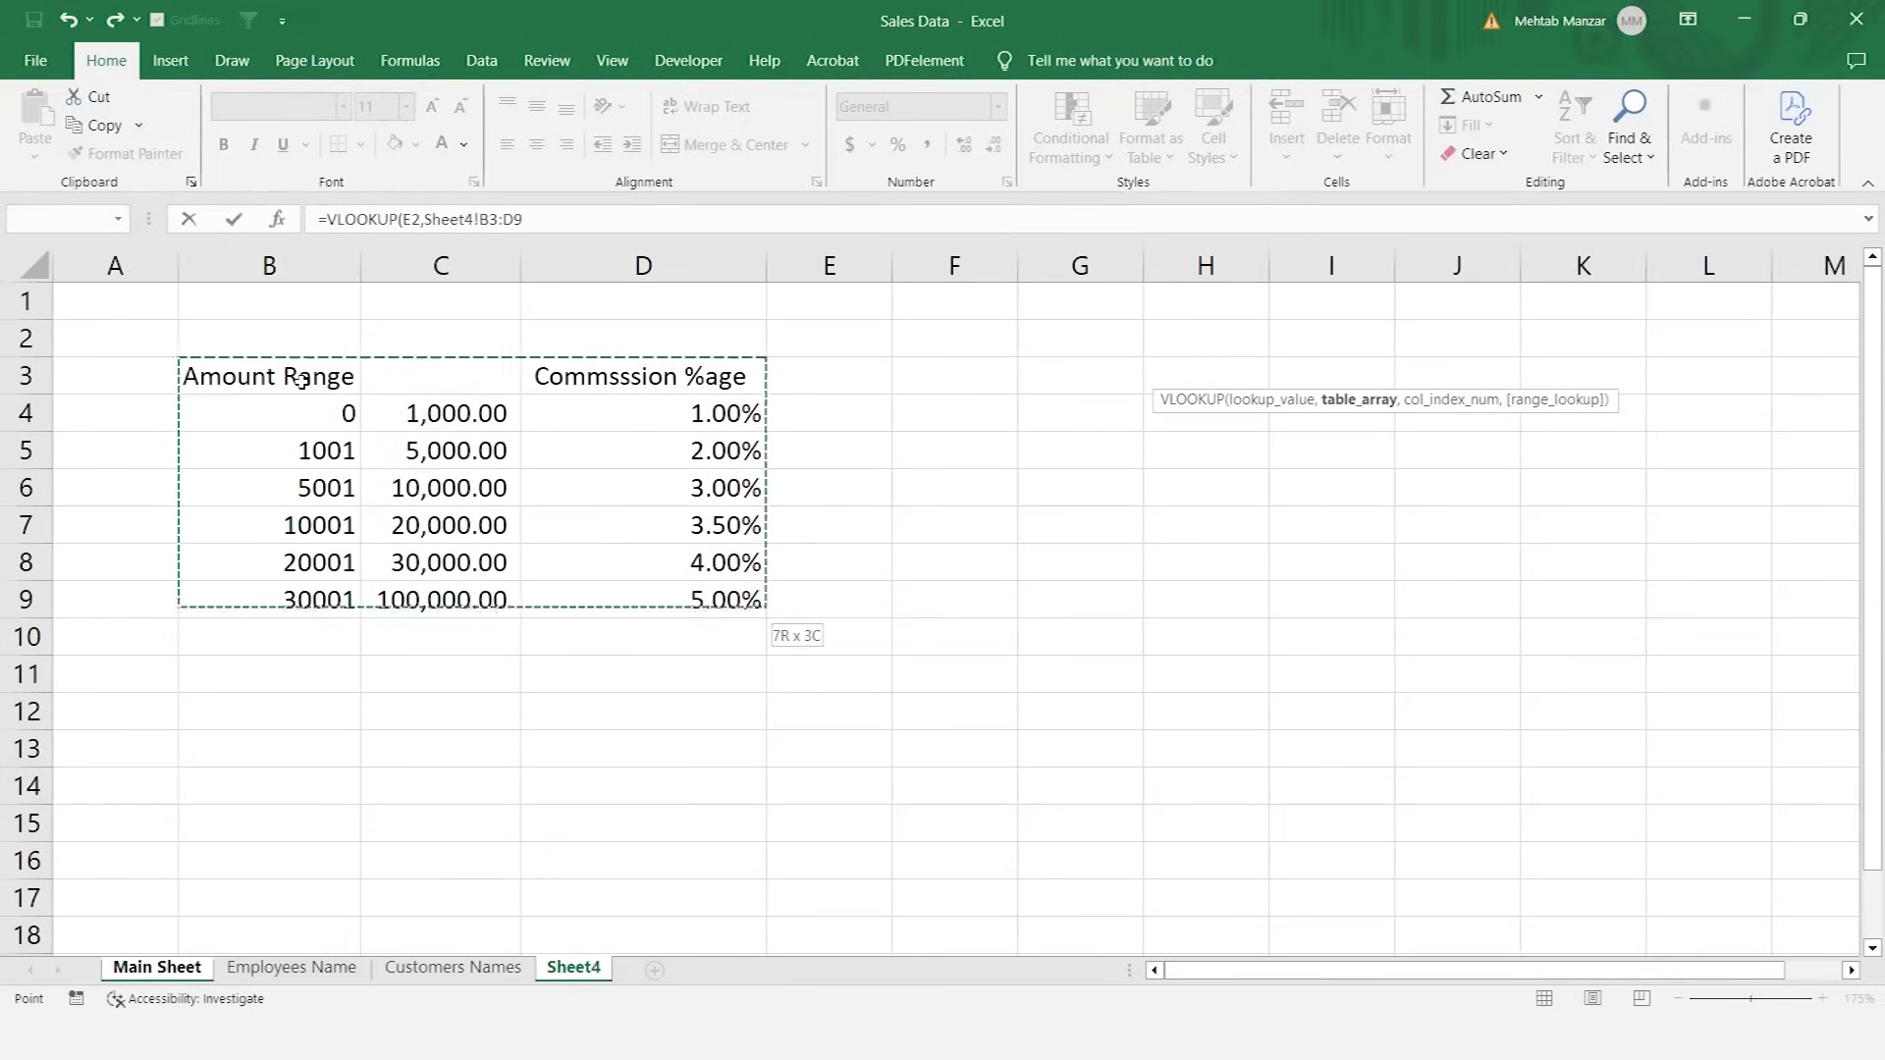
pyautogui.press('F4')
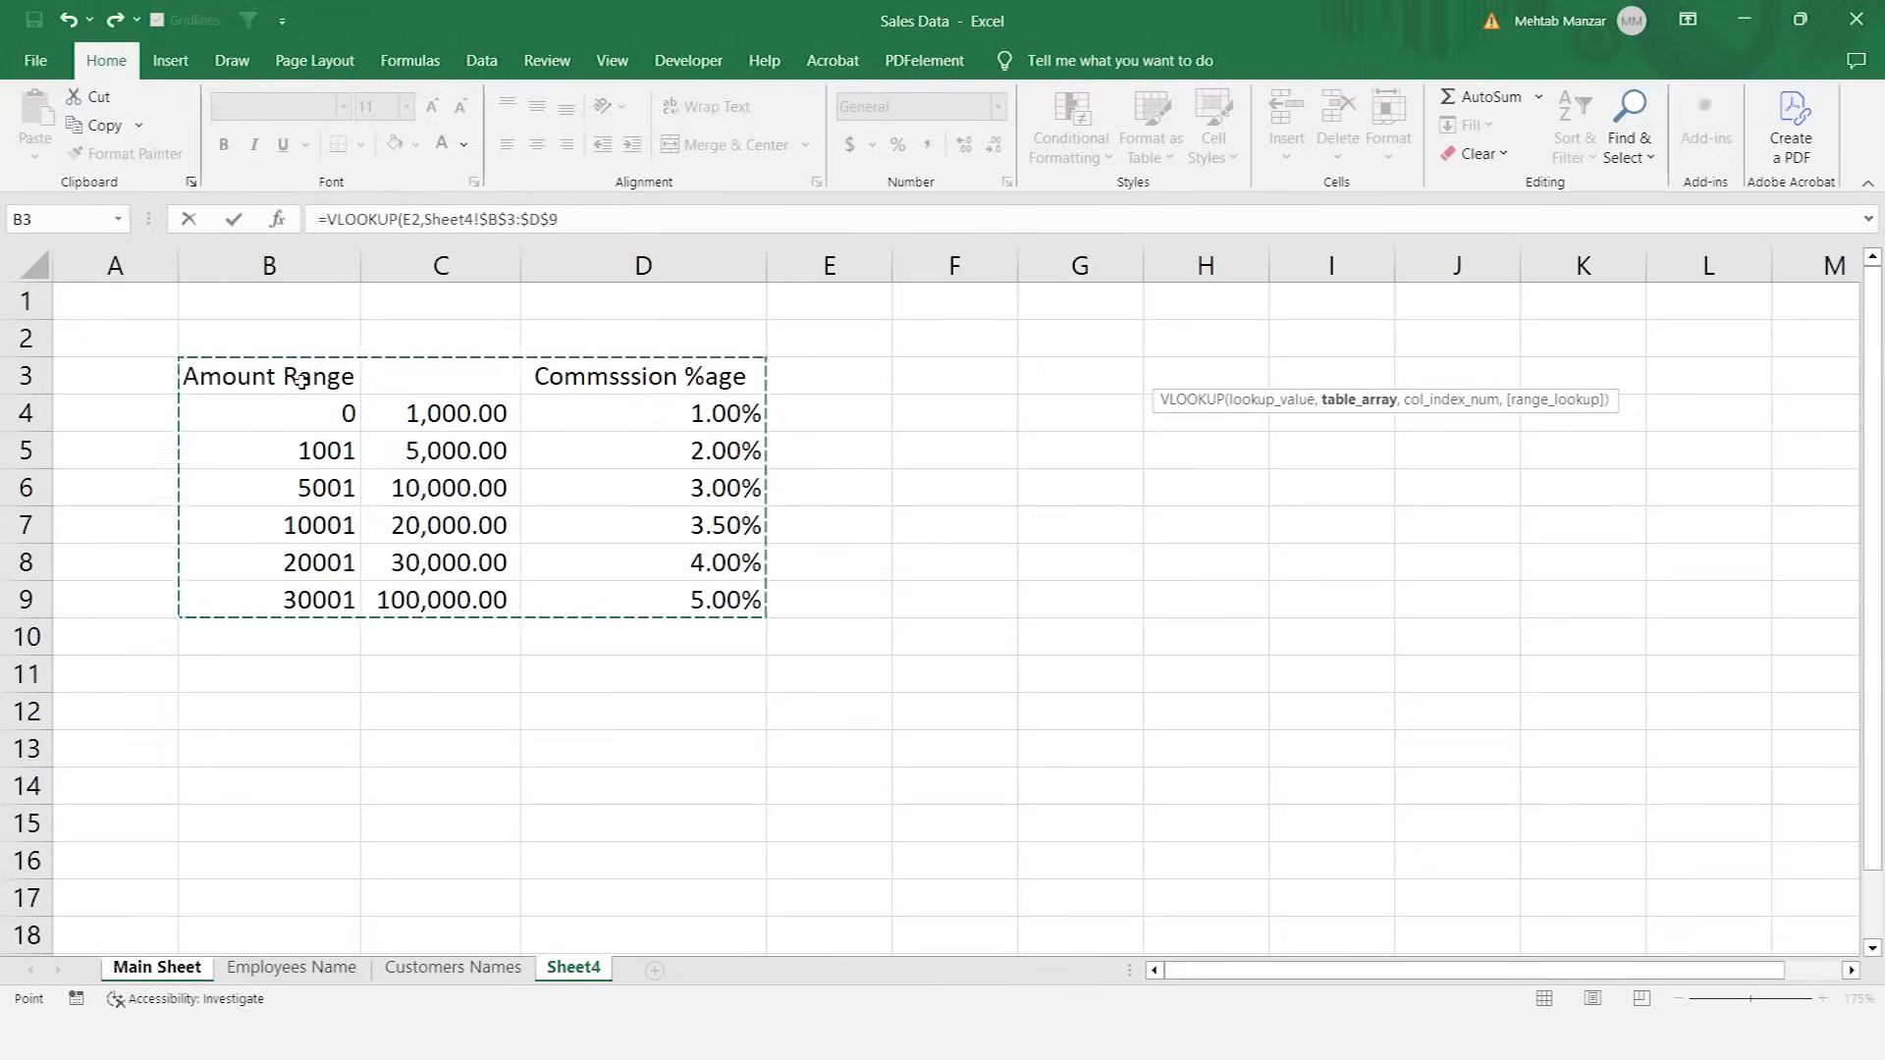
# - Complete the VLOOKUP in F2 with column index 3 and an approximate match (TRUE)
pyautogui.write(',')
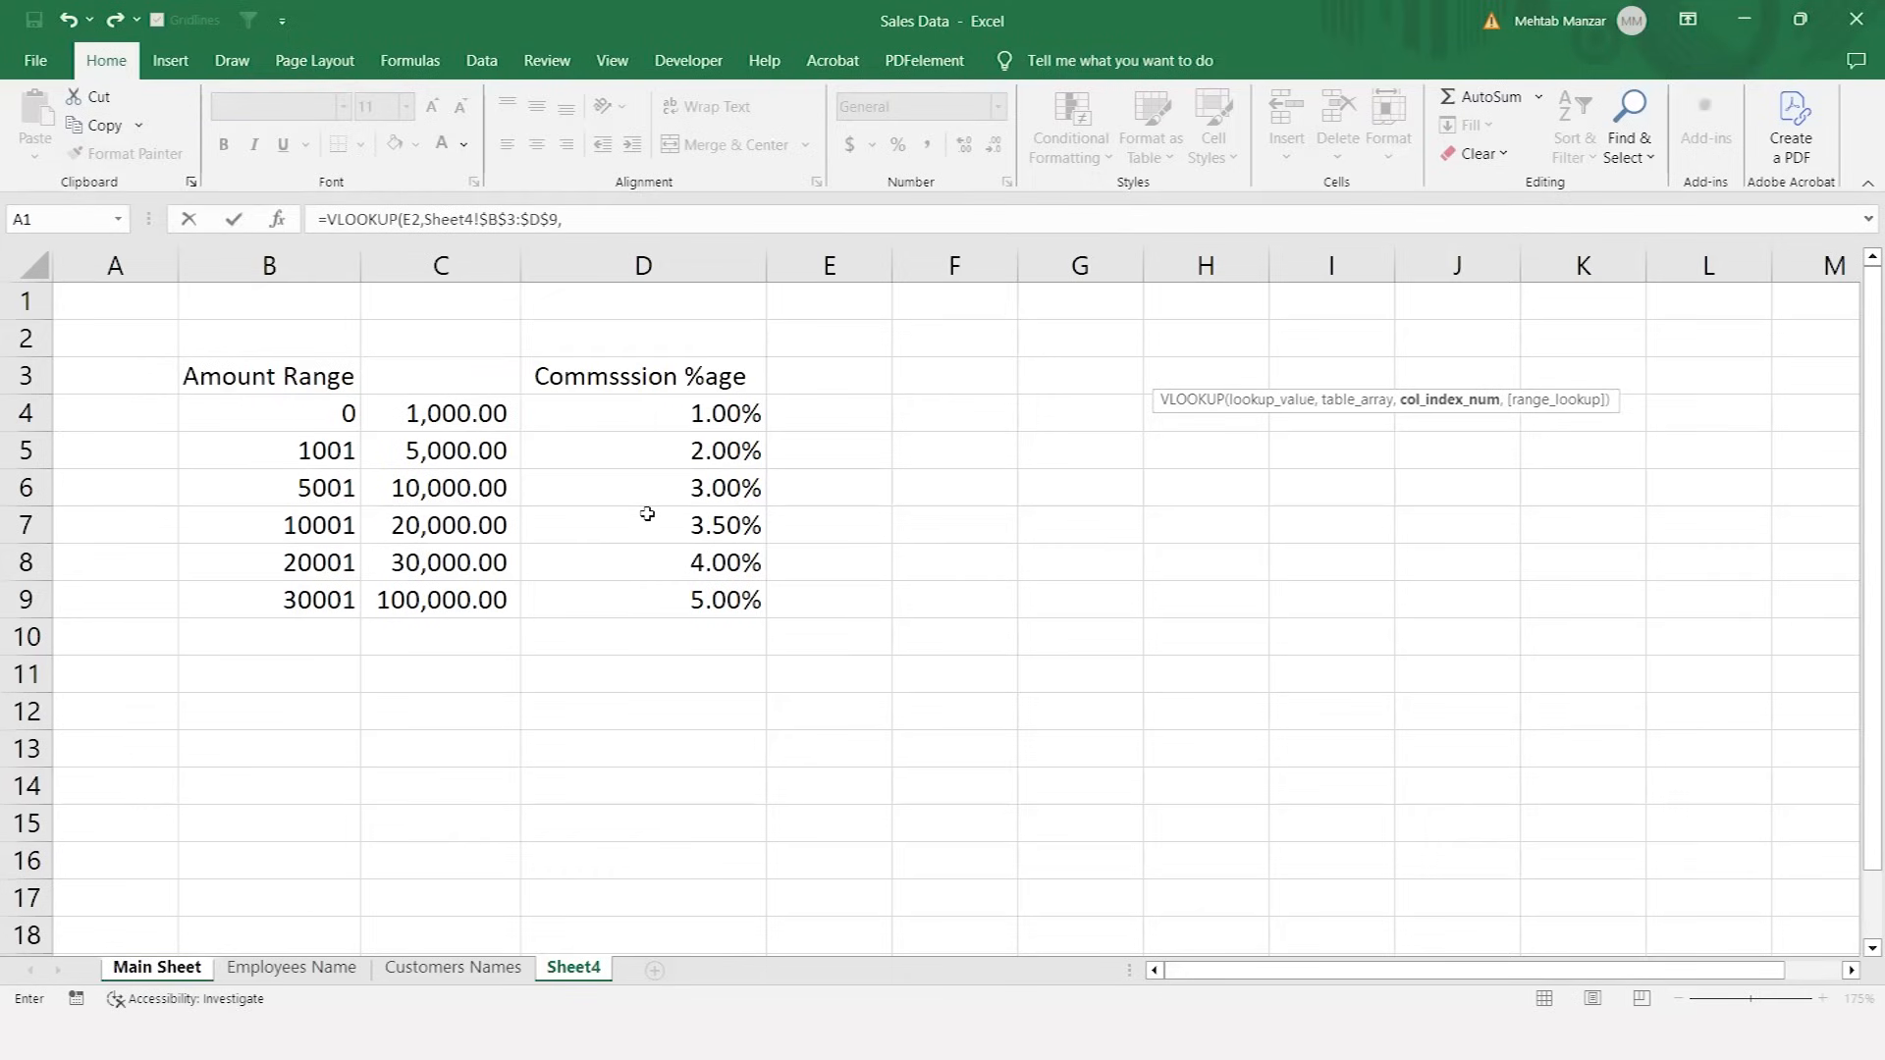
pyautogui.write('3,')
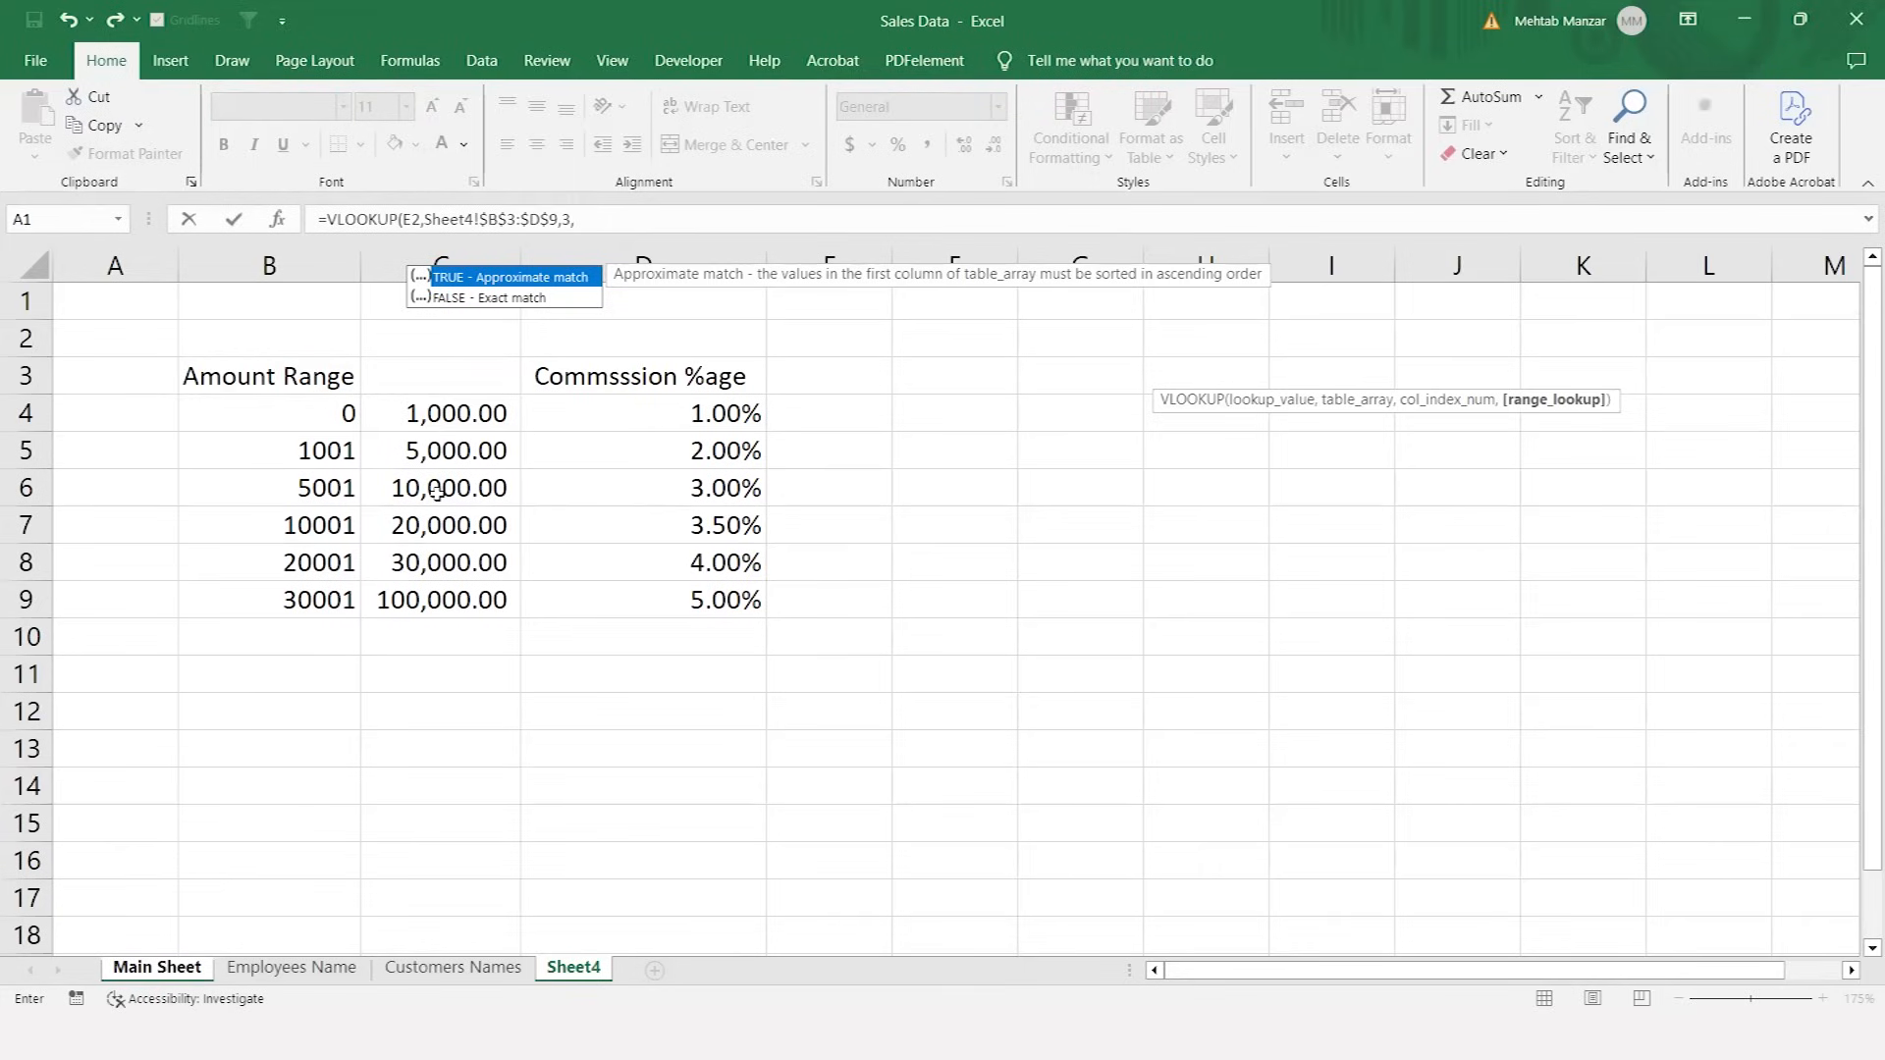
pyautogui.press('Tab')
pyautogui.write(')')
pyautogui.press('Return')
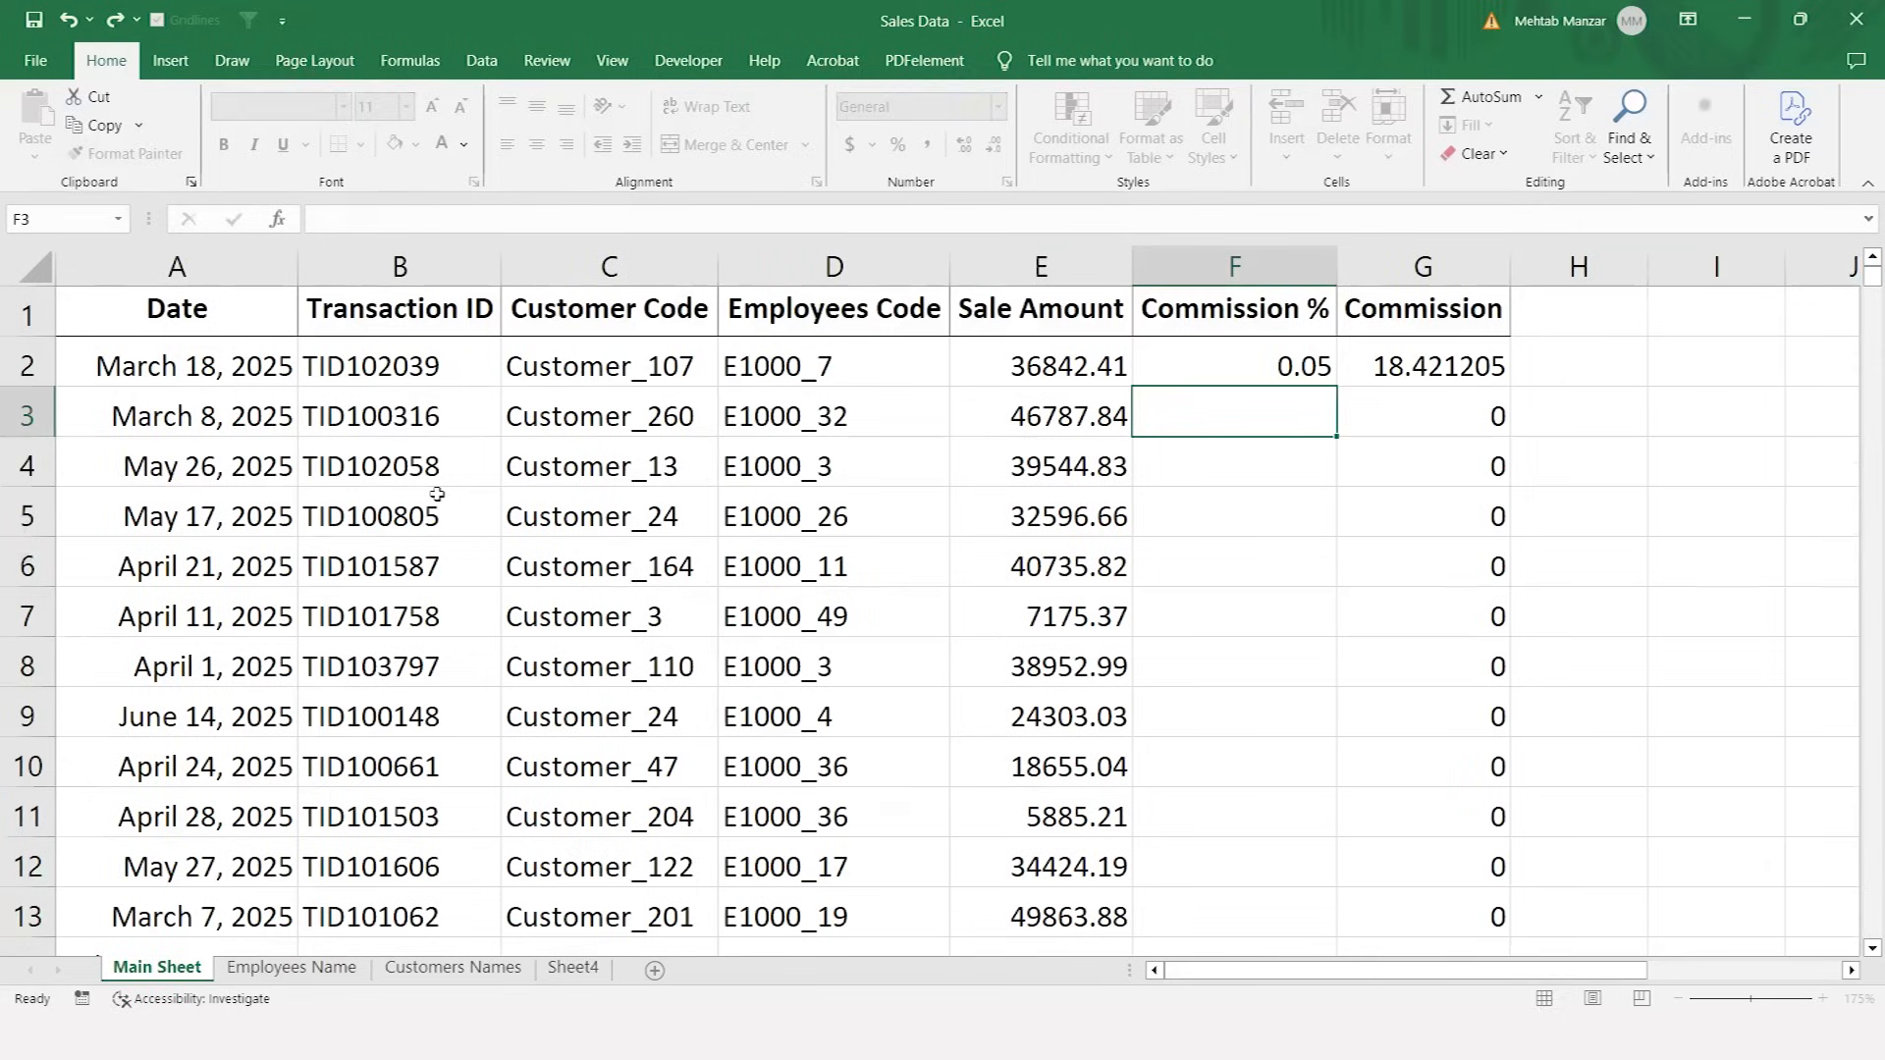
# - Copy the F2 formula down the Commission % column and format the values as percentages with two decimals
pyautogui.click(1260, 371)
pyautogui.doubleClick(1337, 384)
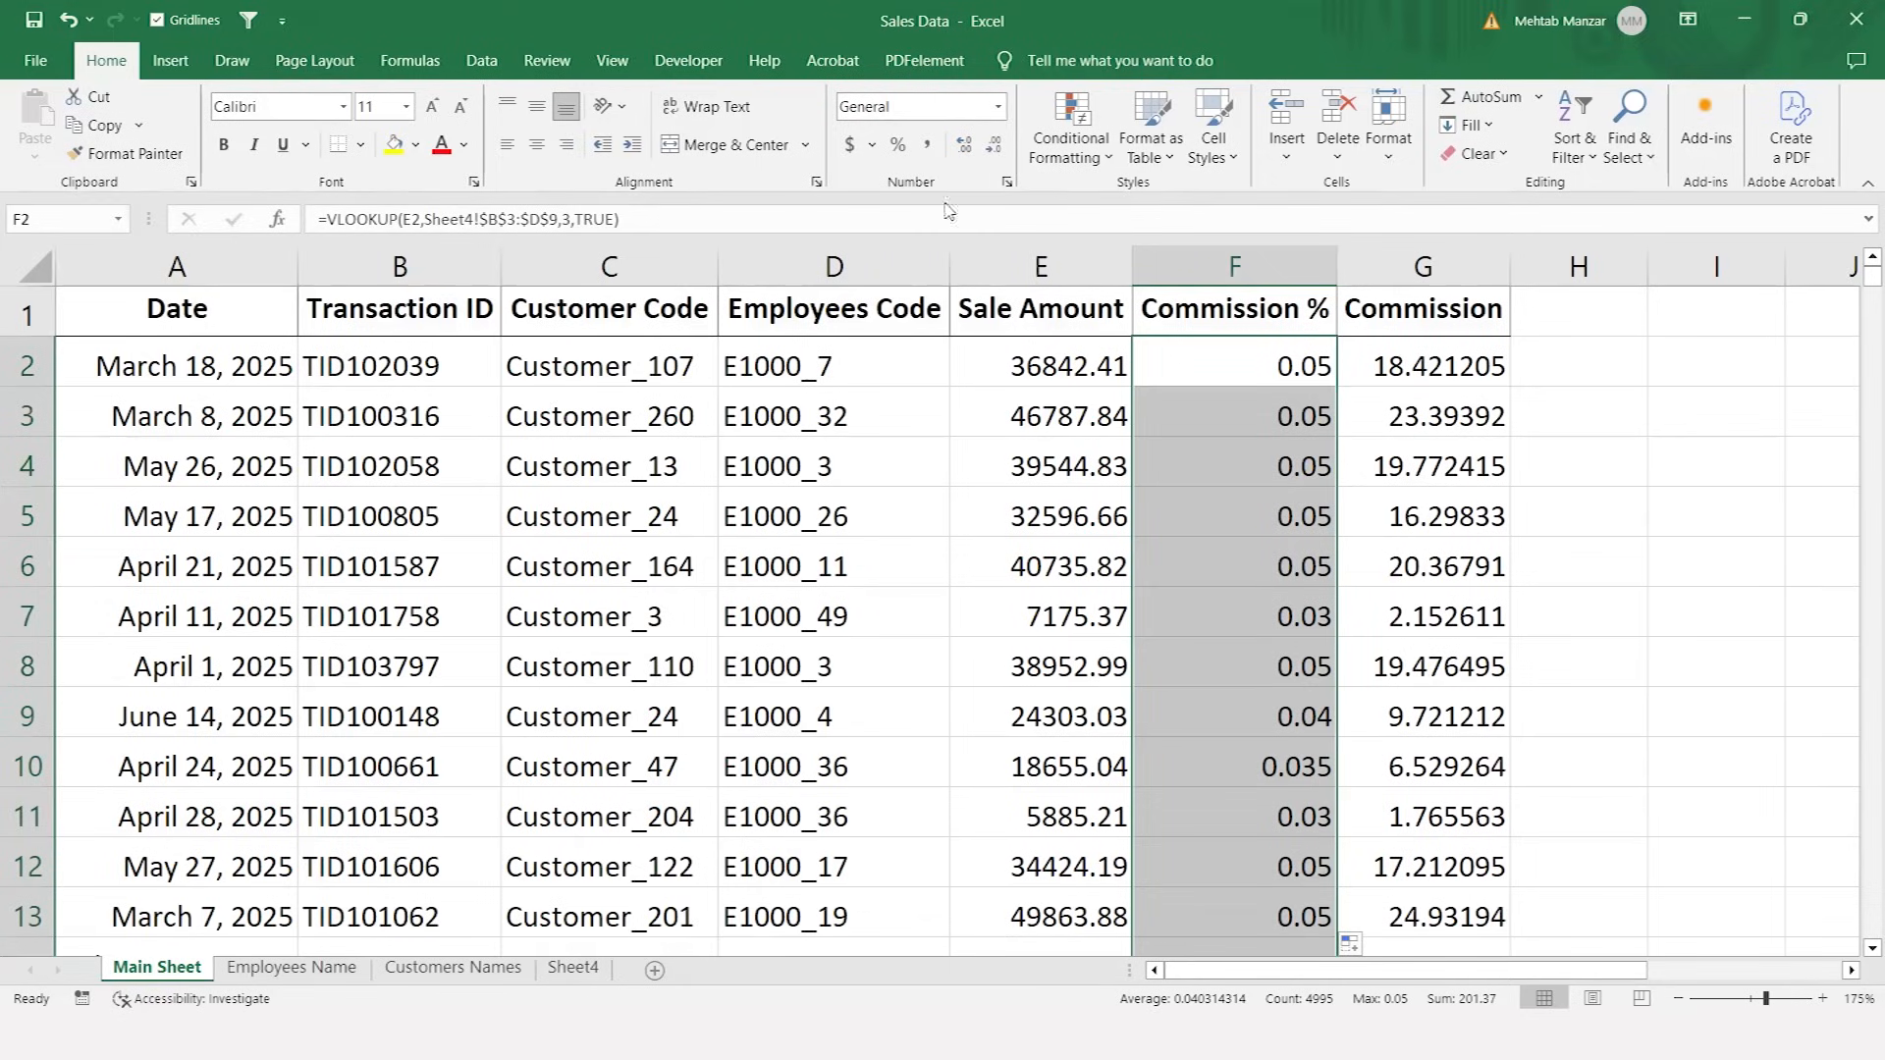
pyautogui.click(896, 146)
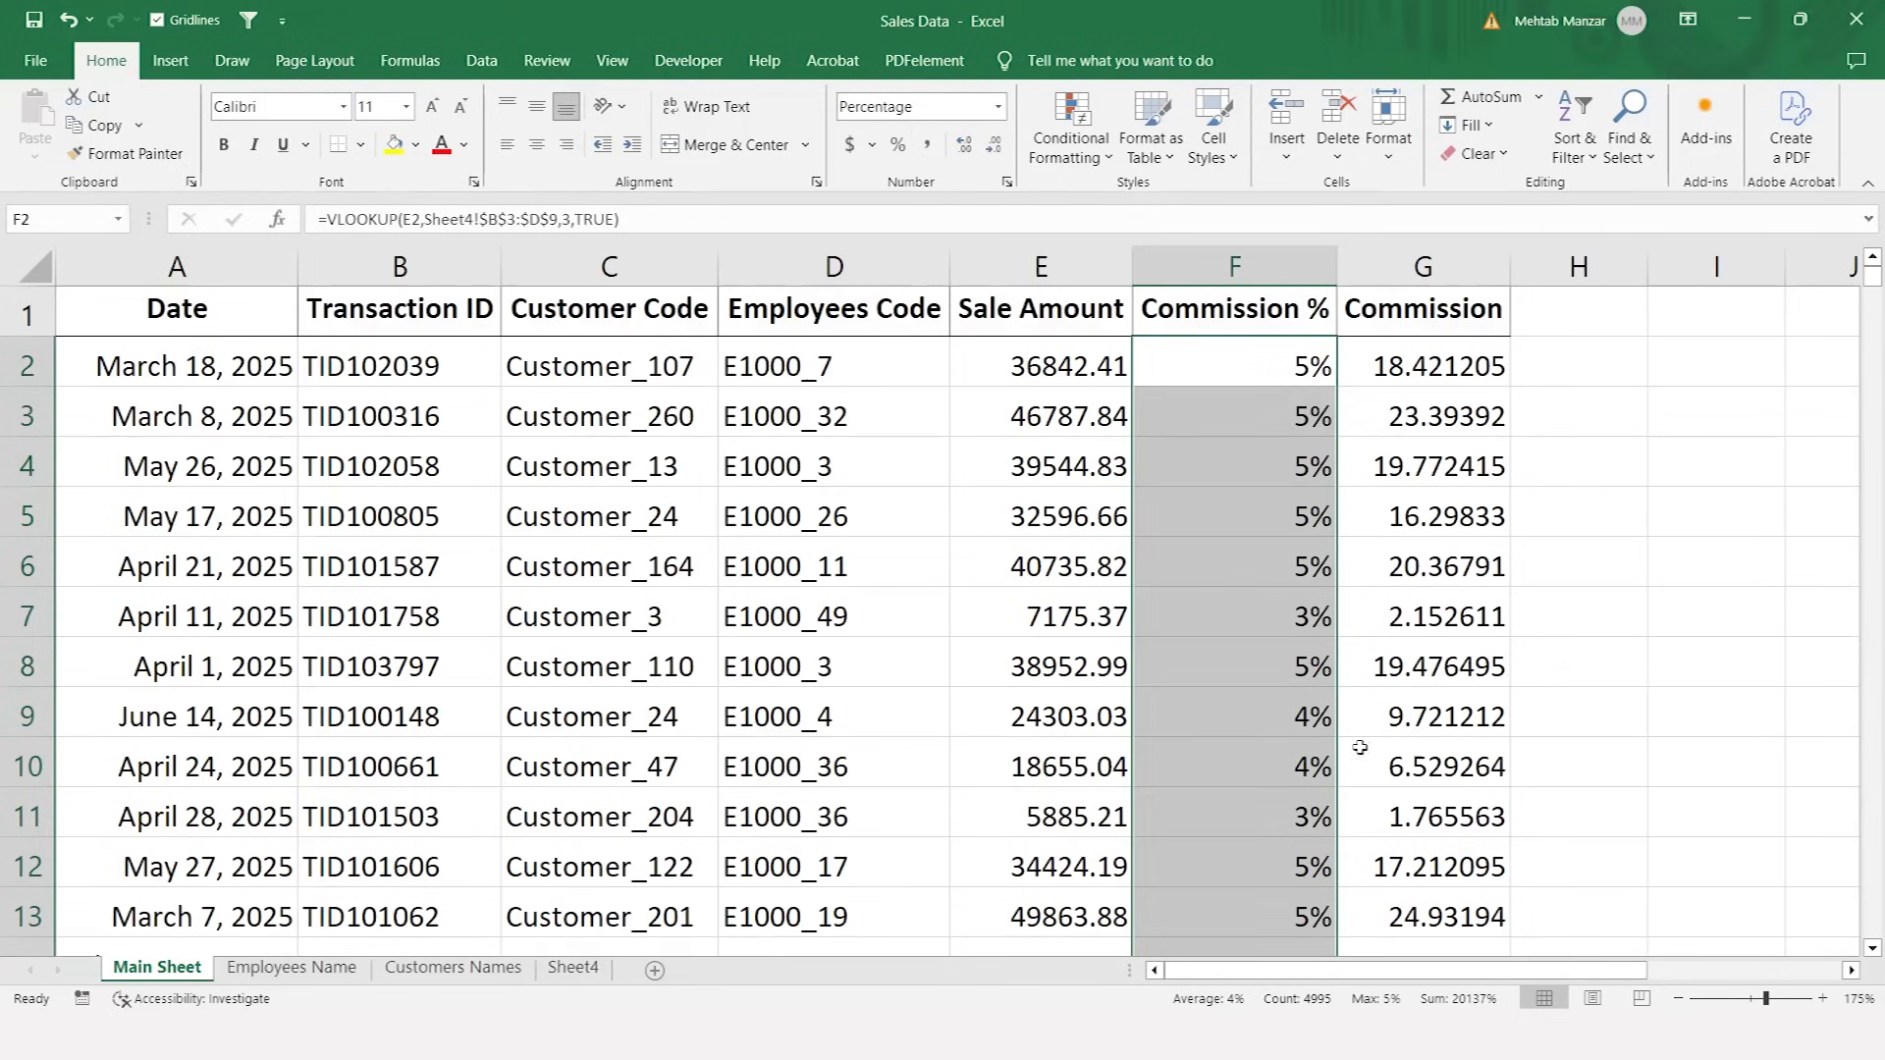
pyautogui.click(962, 149)
pyautogui.click(962, 149)
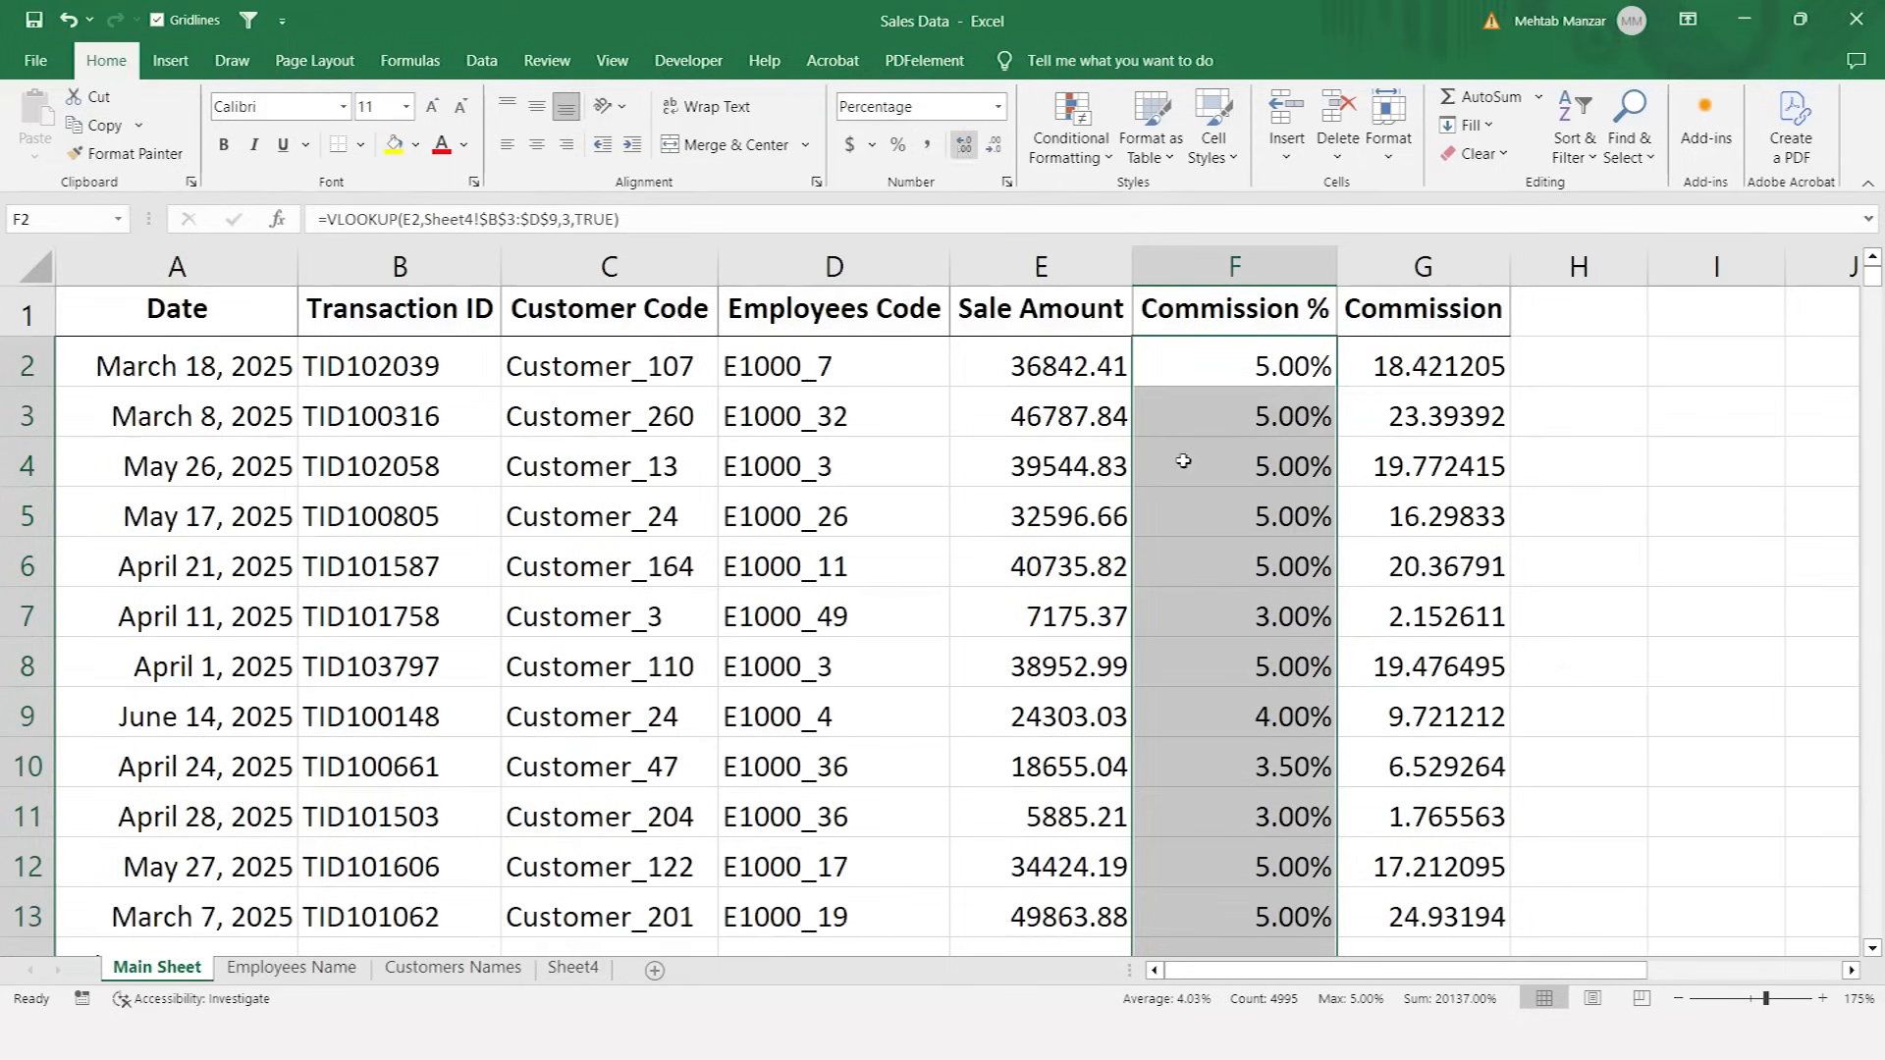
# - Go down through the Main Sheet records and back to check whether the column headings stay in view
pyautogui.scroll(-1, 1242, 763)
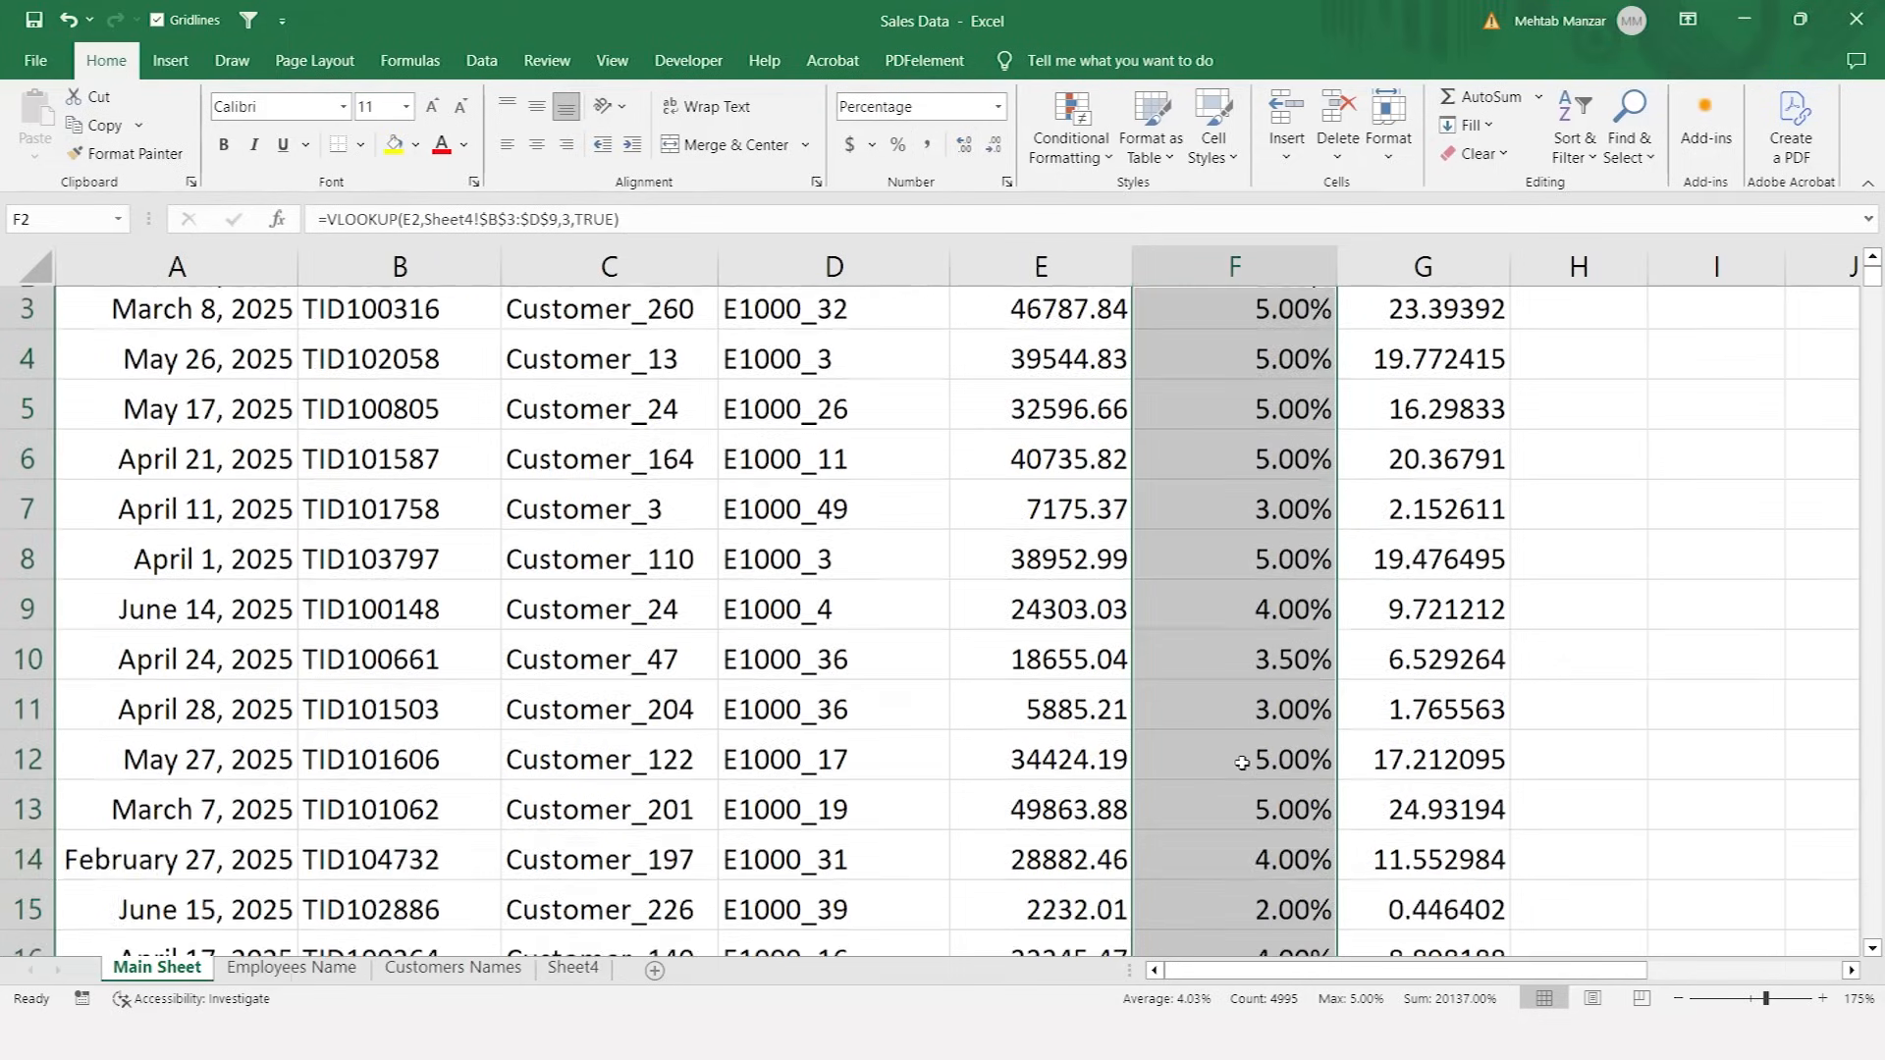
pyautogui.scroll(-11, 1241, 763)
pyautogui.scroll(12, 1242, 763)
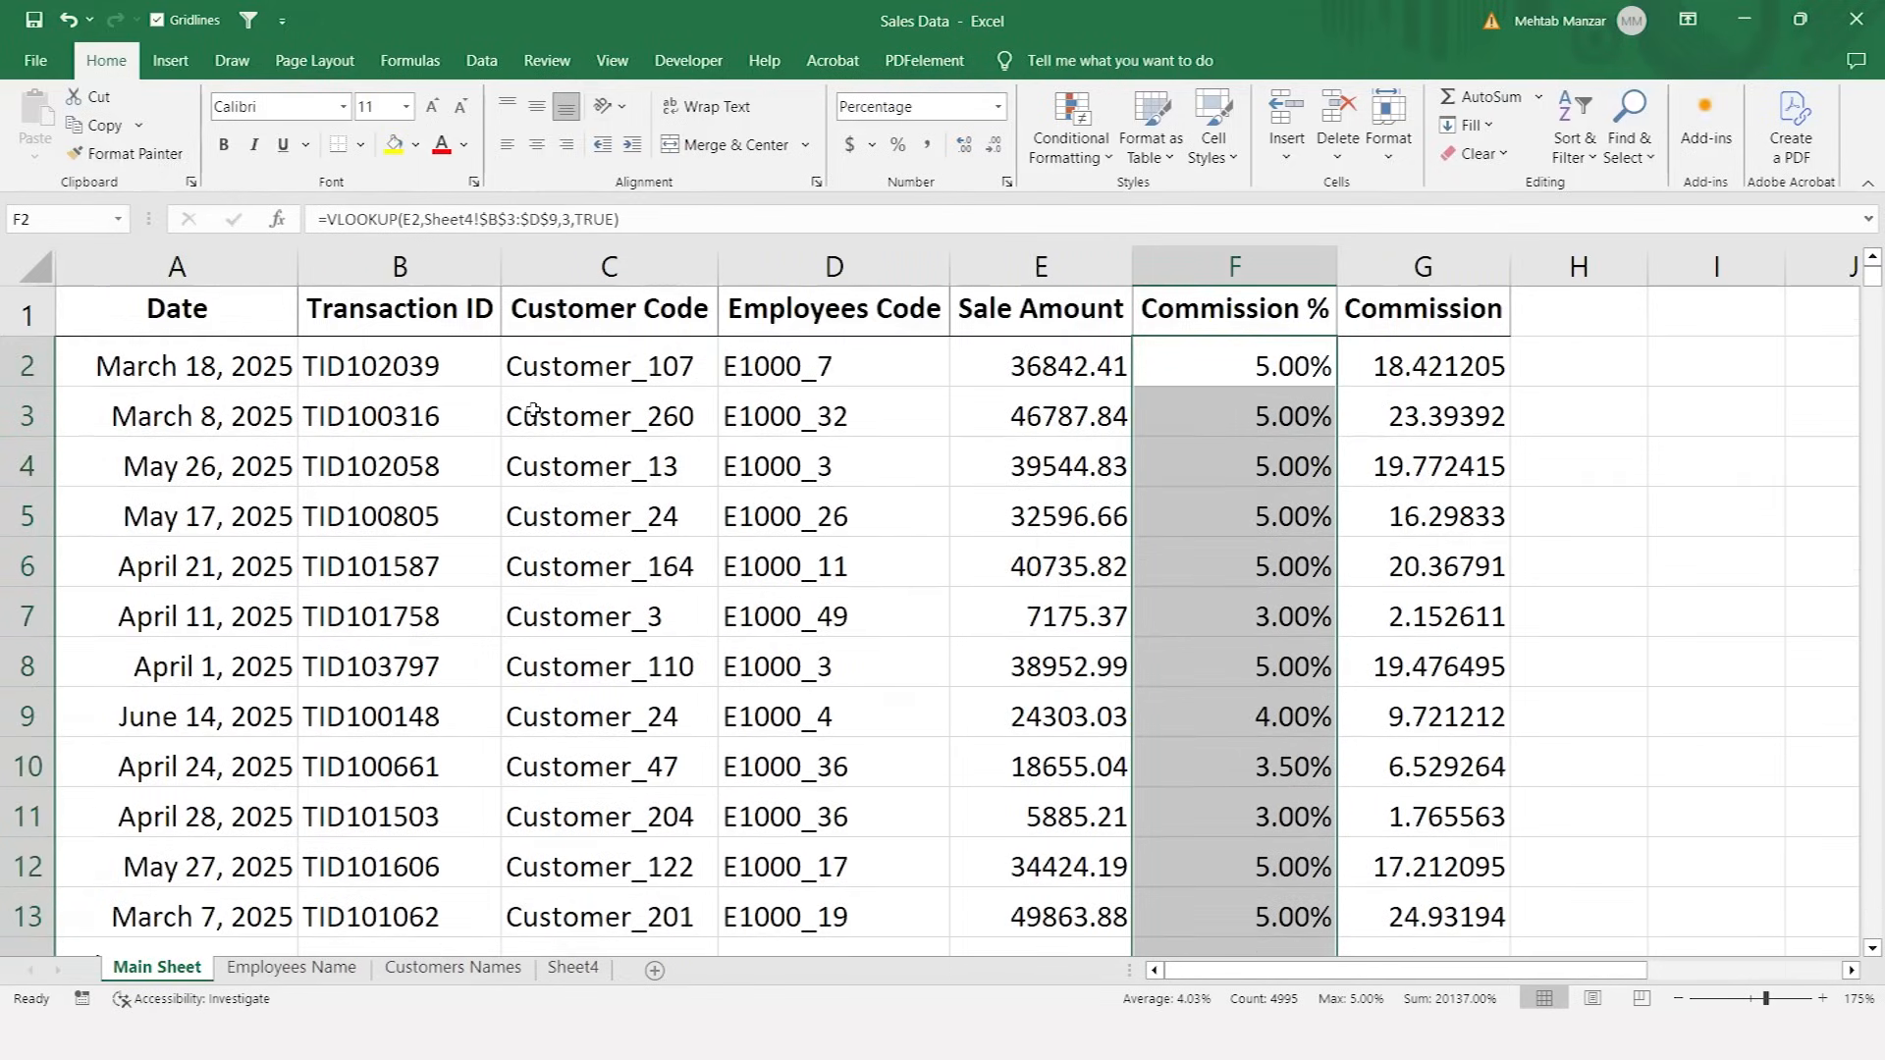
pyautogui.click(218, 366)
pyautogui.press('Down')
pyautogui.press('Down')
pyautogui.press('Down')
pyautogui.press('Down')
pyautogui.press('Down')
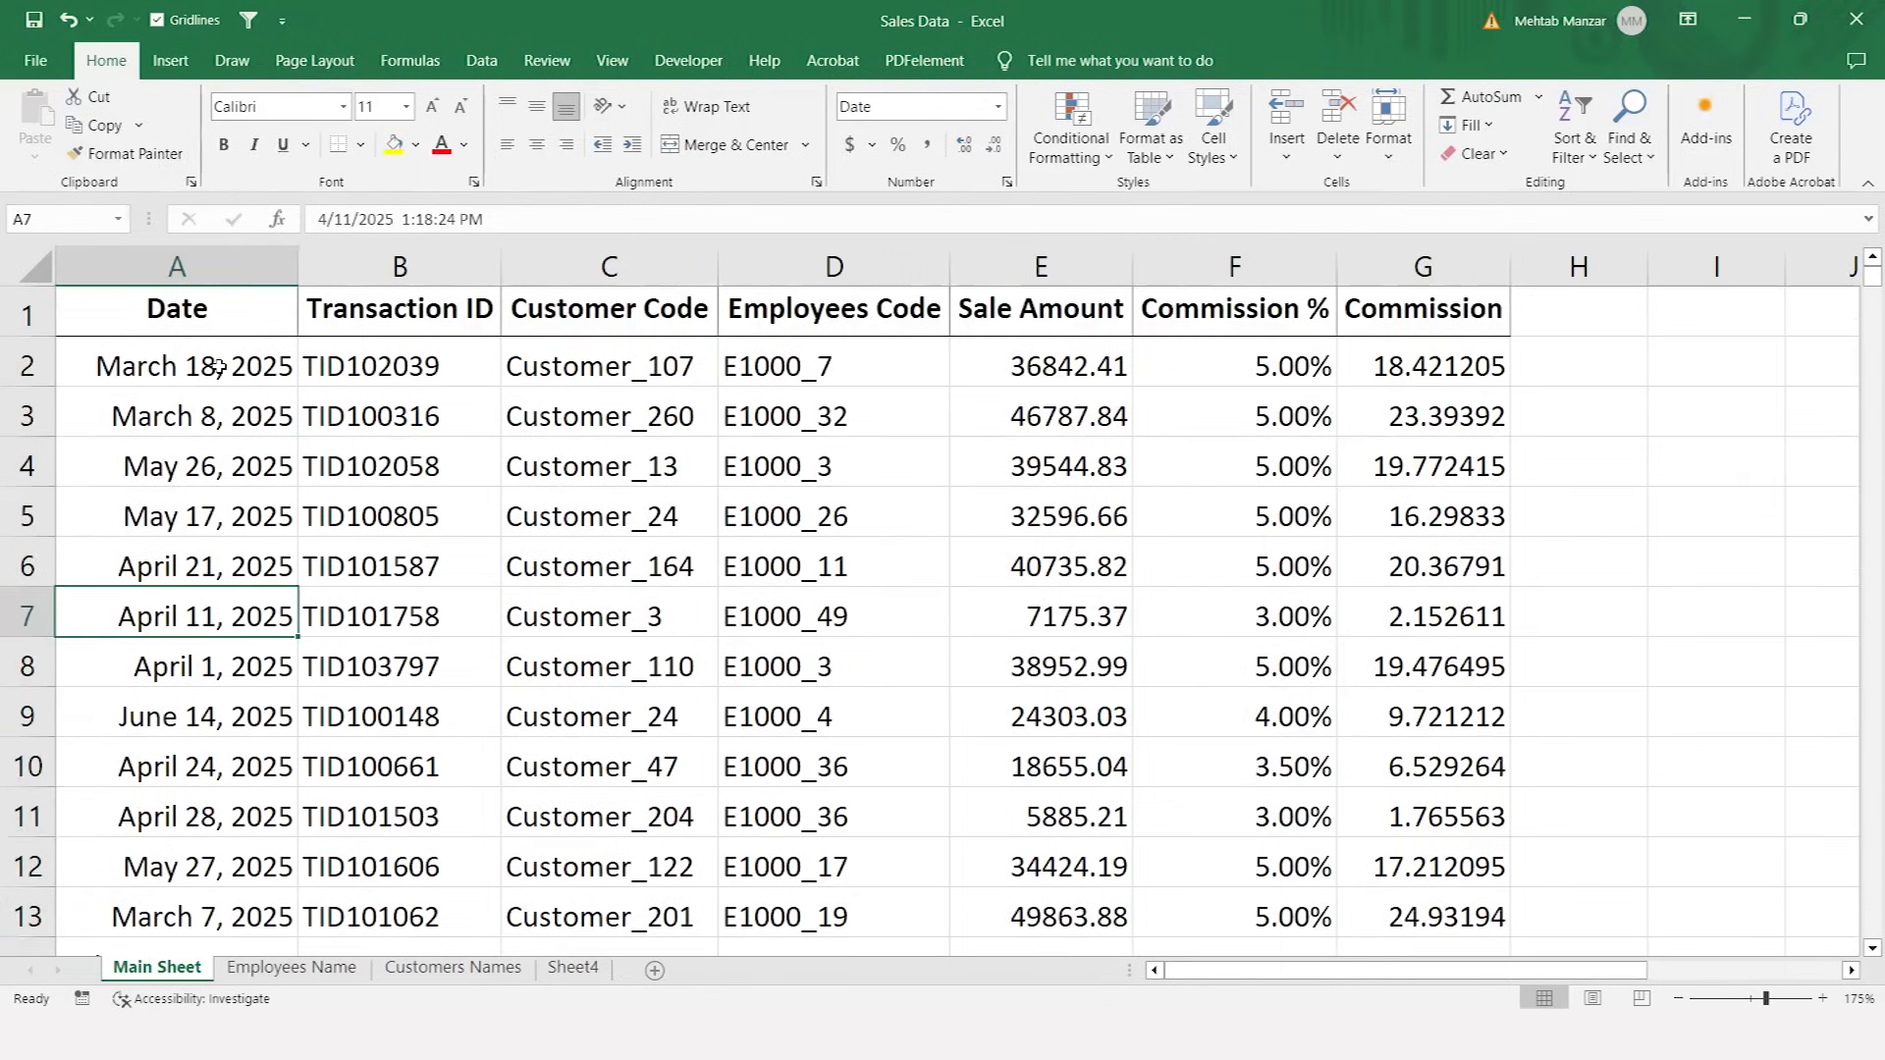
pyautogui.press('Down')
pyautogui.press('Down')
pyautogui.press('Down')
pyautogui.press('Down')
pyautogui.press('Down')
pyautogui.press('Down')
pyautogui.press('Down')
pyautogui.press('Down')
pyautogui.press('Down')
pyautogui.press('Down')
pyautogui.press('Down')
pyautogui.press('Down')
pyautogui.press('Down')
pyautogui.press('Down')
pyautogui.press('Down')
pyautogui.press('Down')
pyautogui.press('Down')
pyautogui.press('Up')
pyautogui.press('Up')
pyautogui.press('Up')
pyautogui.press('Up')
pyautogui.press('Up')
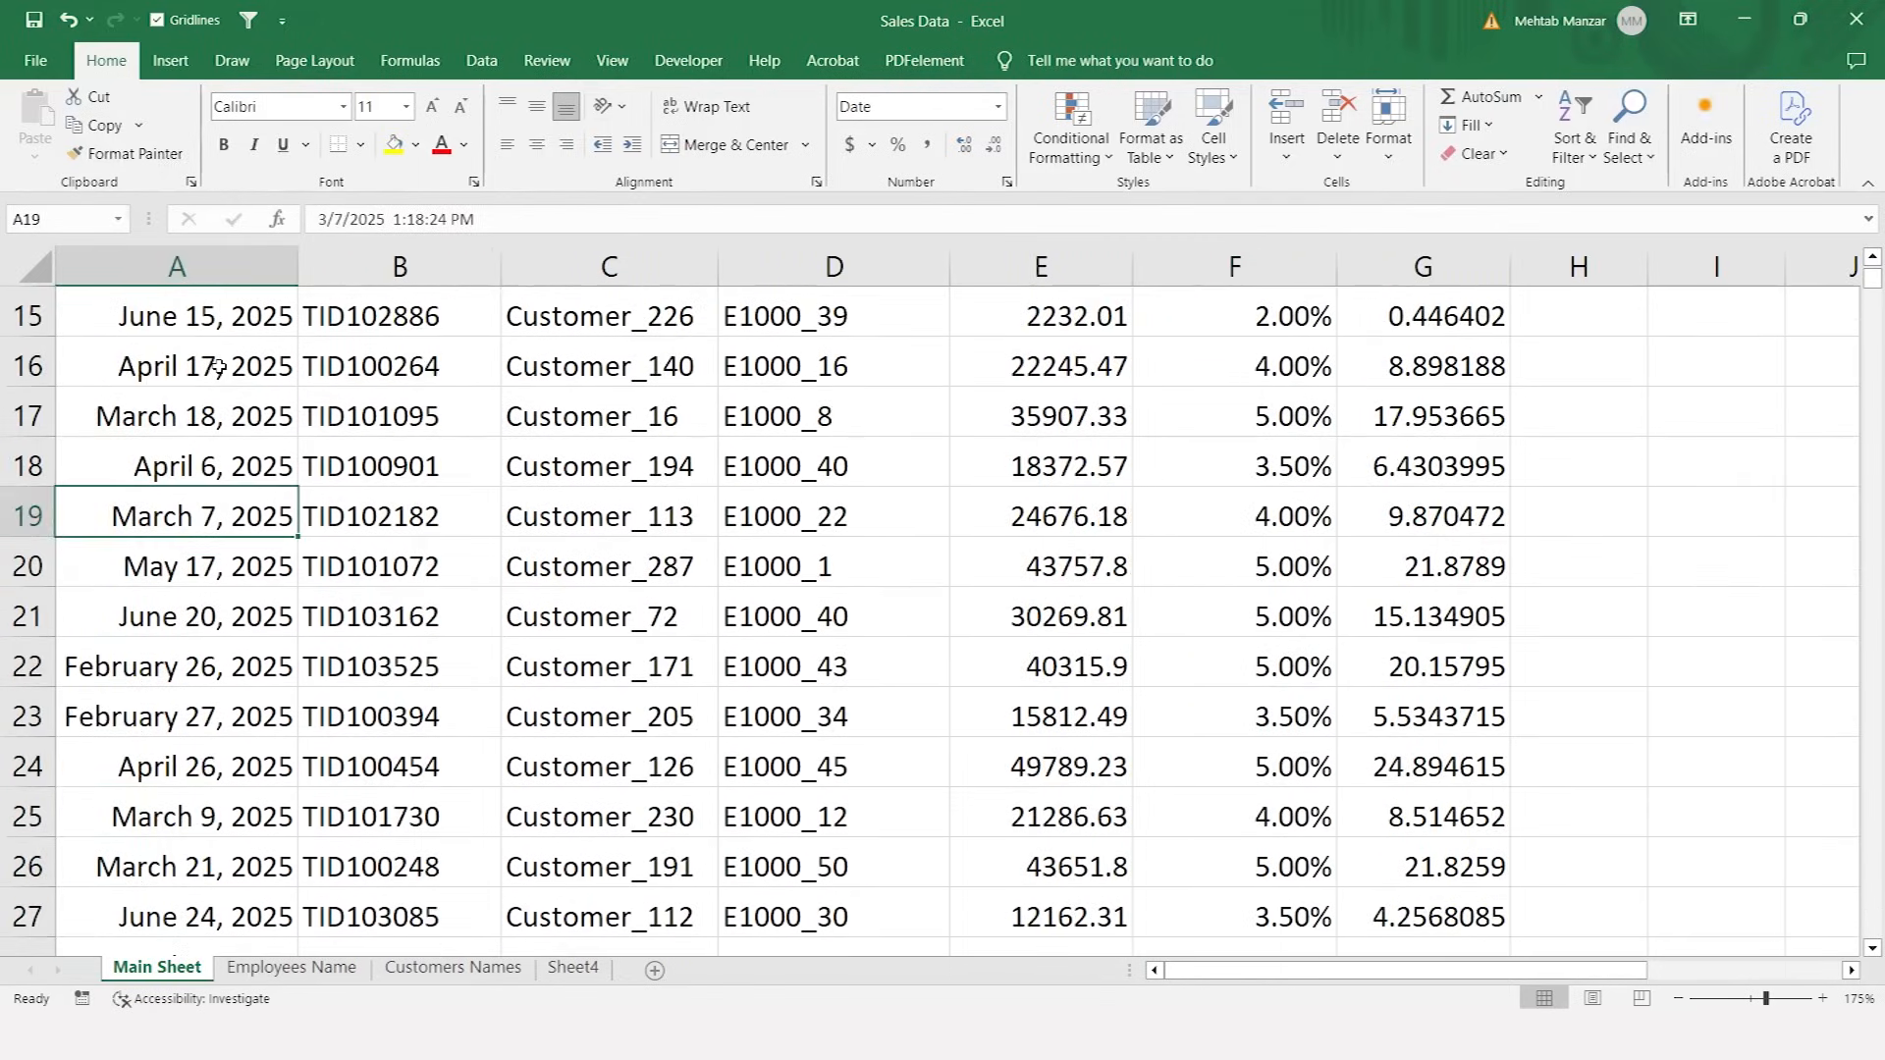
# - Freeze the top row of Main Sheet
pyautogui.scroll(5, 218, 366)
pyautogui.click(218, 367)
pyautogui.hotkey('shift', 'Right')
pyautogui.hotkey('shift', 'Right')
pyautogui.hotkey('shift', 'Right')
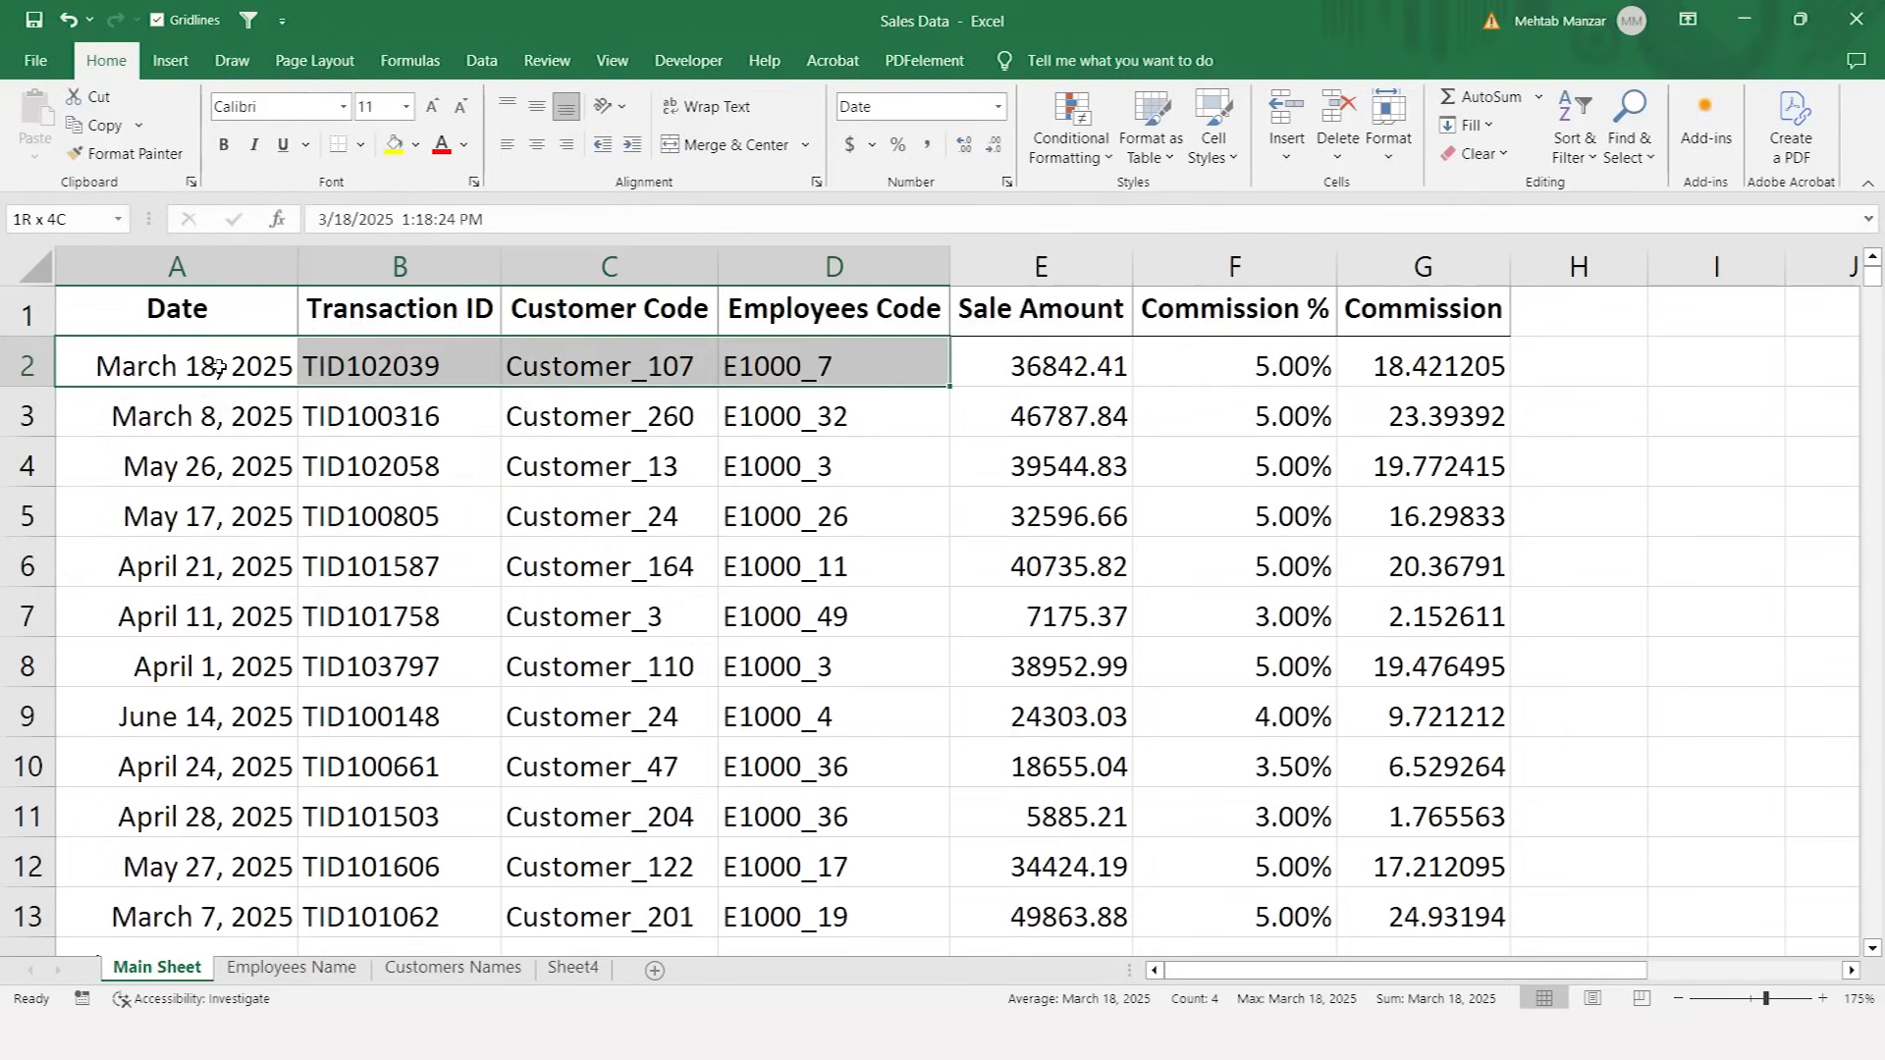
pyautogui.hotkey('shift', 'Right')
pyautogui.hotkey('shift', 'Right')
pyautogui.hotkey('shift', 'Right')
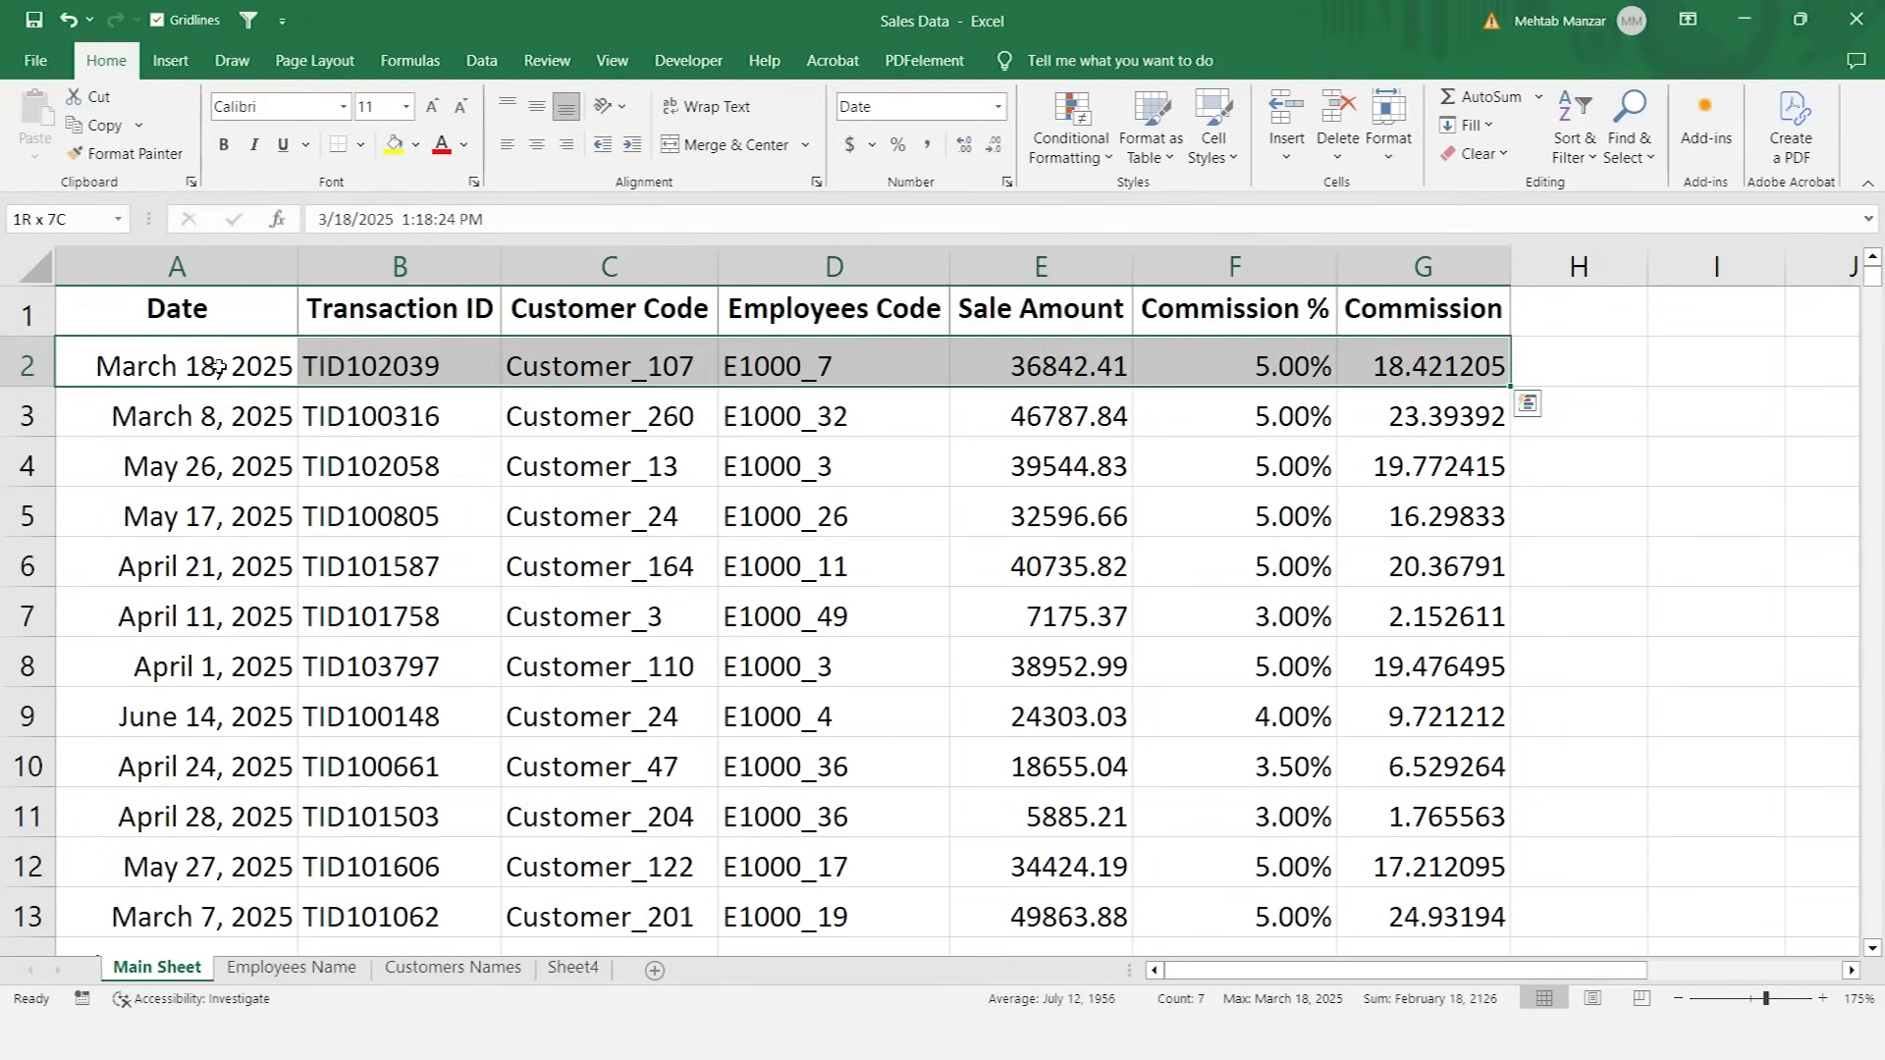
pyautogui.click(617, 62)
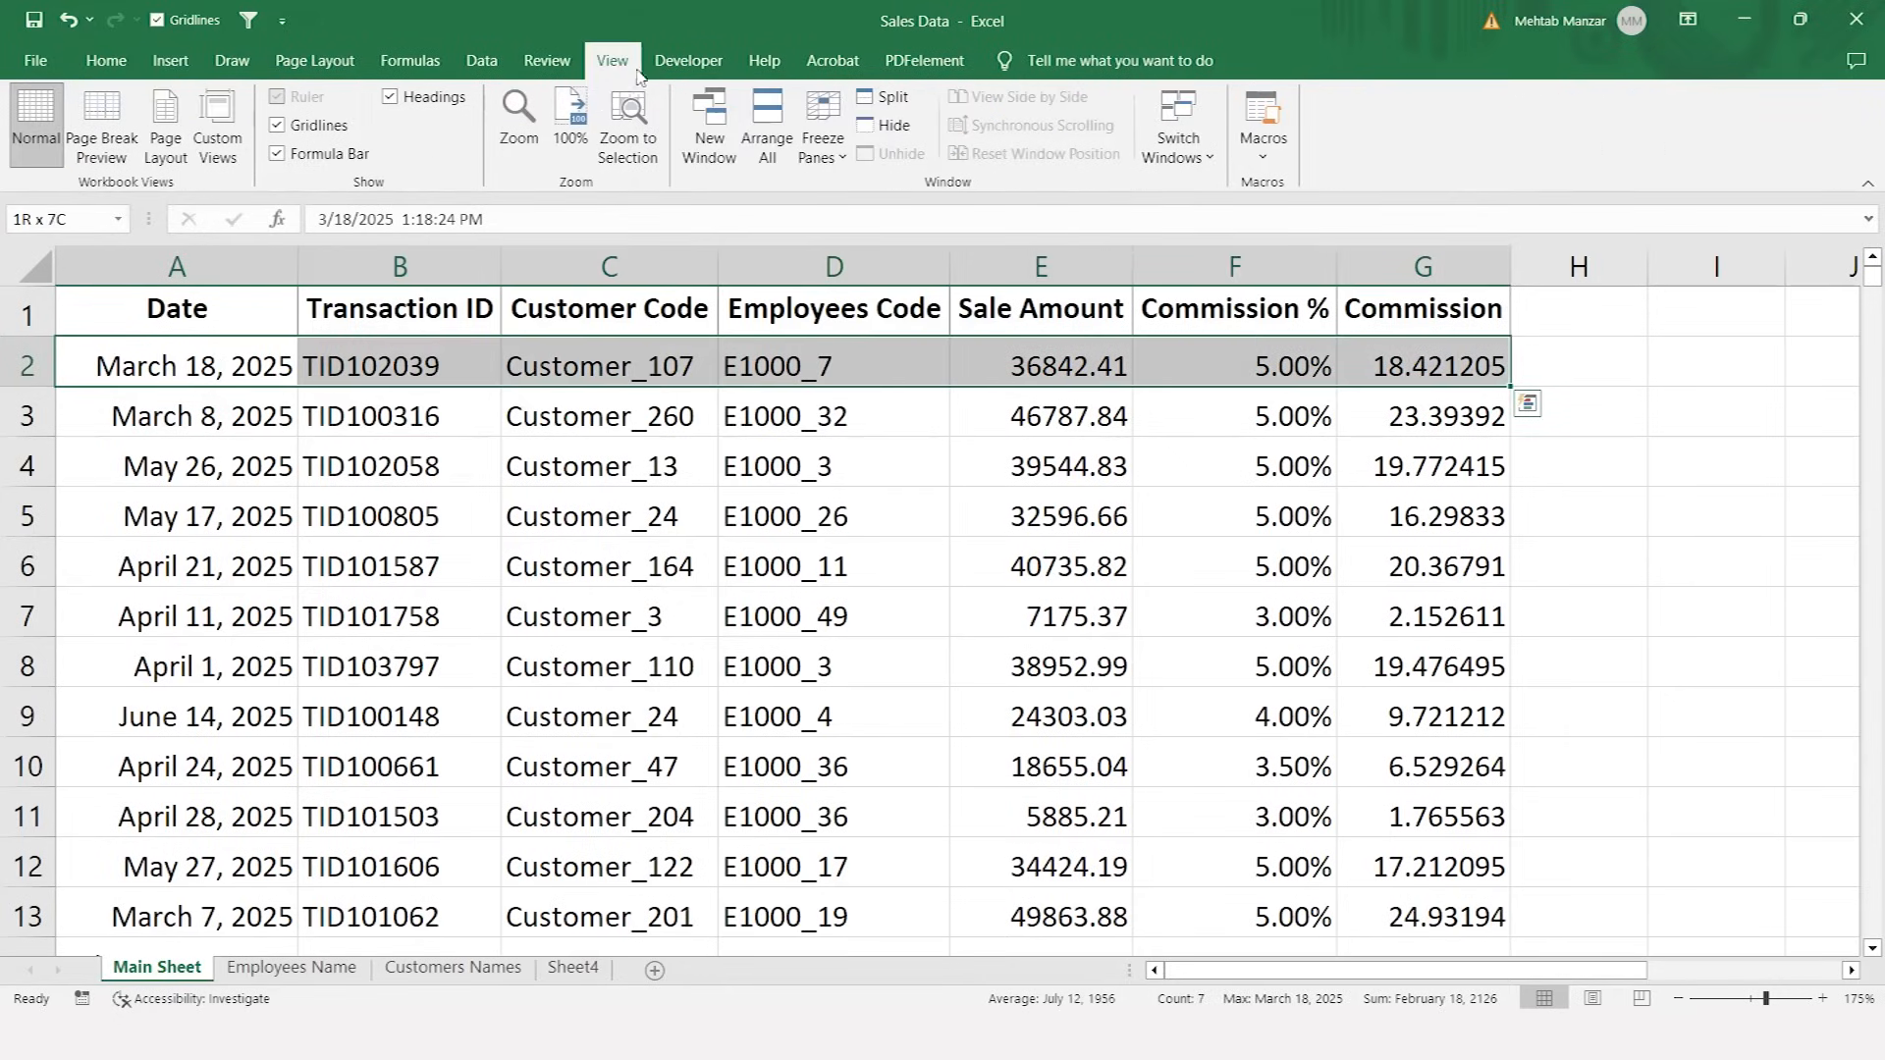
pyautogui.click(823, 138)
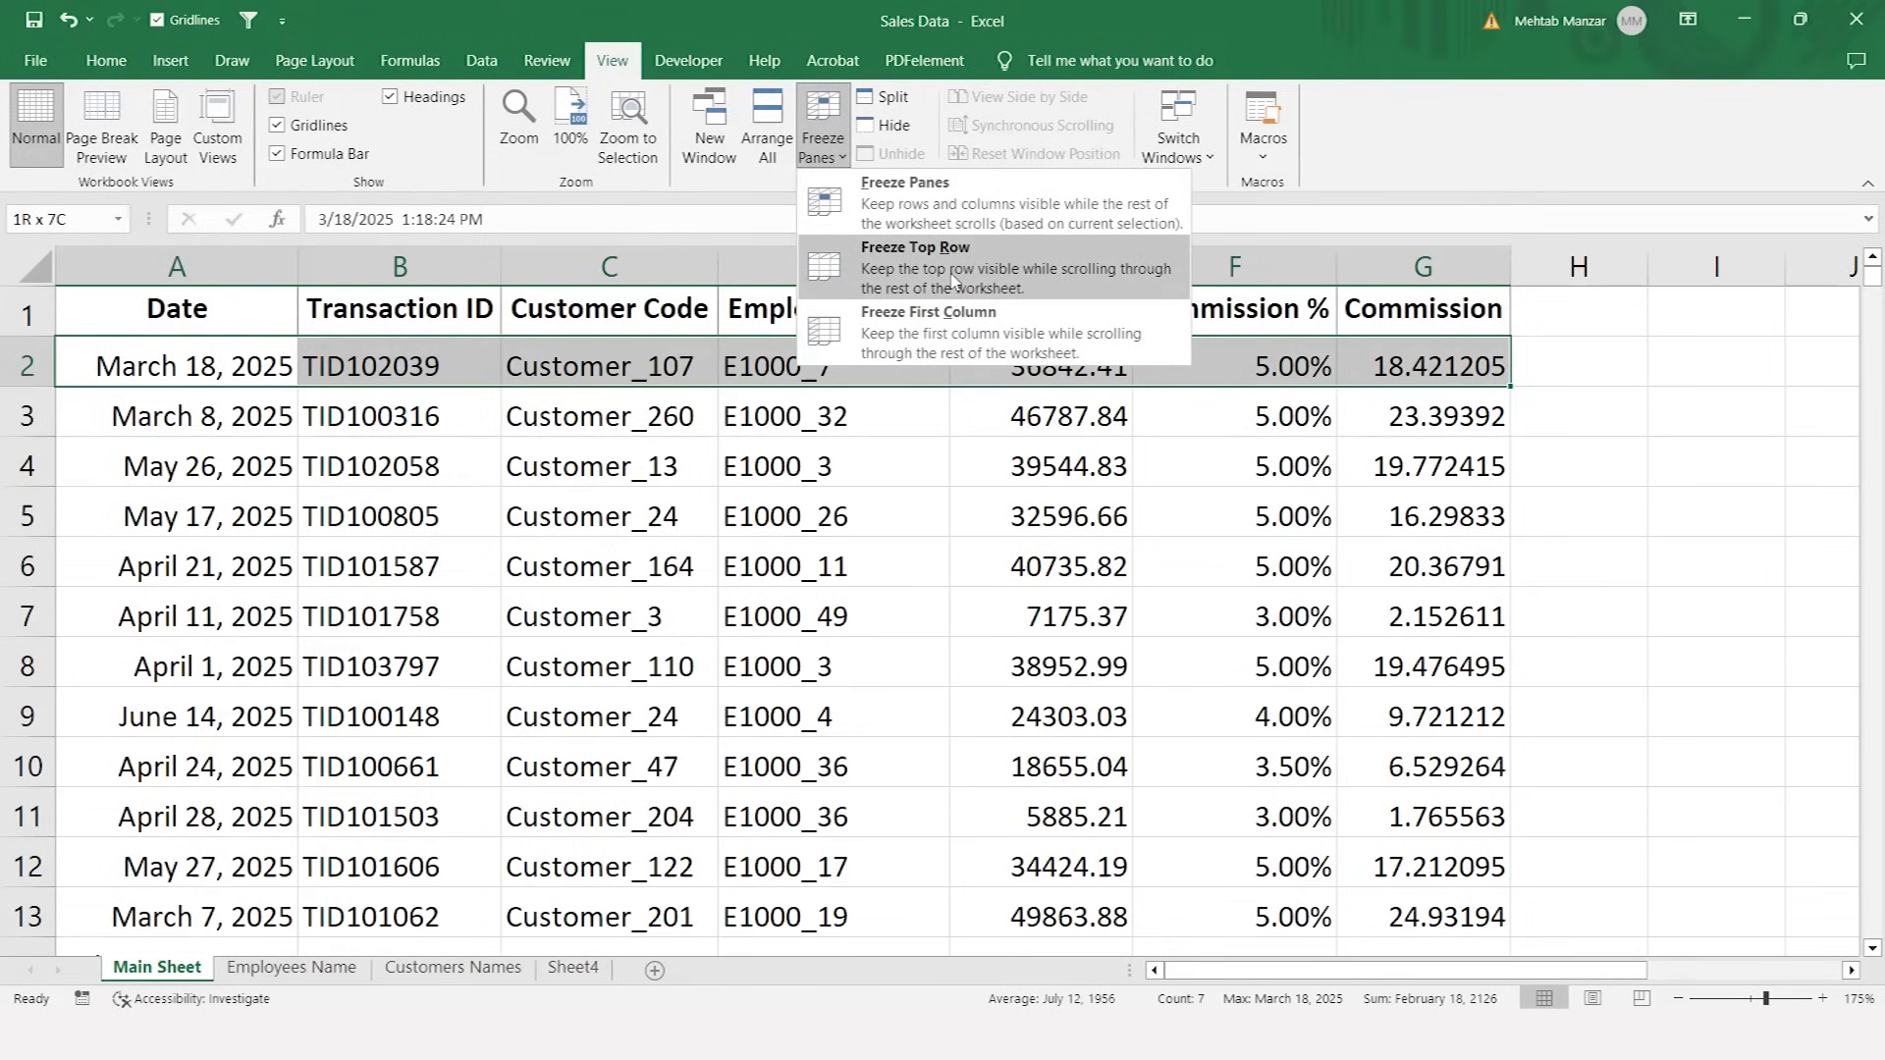
pyautogui.click(951, 278)
# - Go down through the records and back up to A1 to check the frozen header row
pyautogui.press('Down')
pyautogui.press('Down')
pyautogui.press('Down')
pyautogui.press('Down')
pyautogui.press('Down')
pyautogui.press('Down')
pyautogui.press('Down')
pyautogui.press('Down')
pyautogui.press('Down')
pyautogui.press('Down')
pyautogui.press('Down')
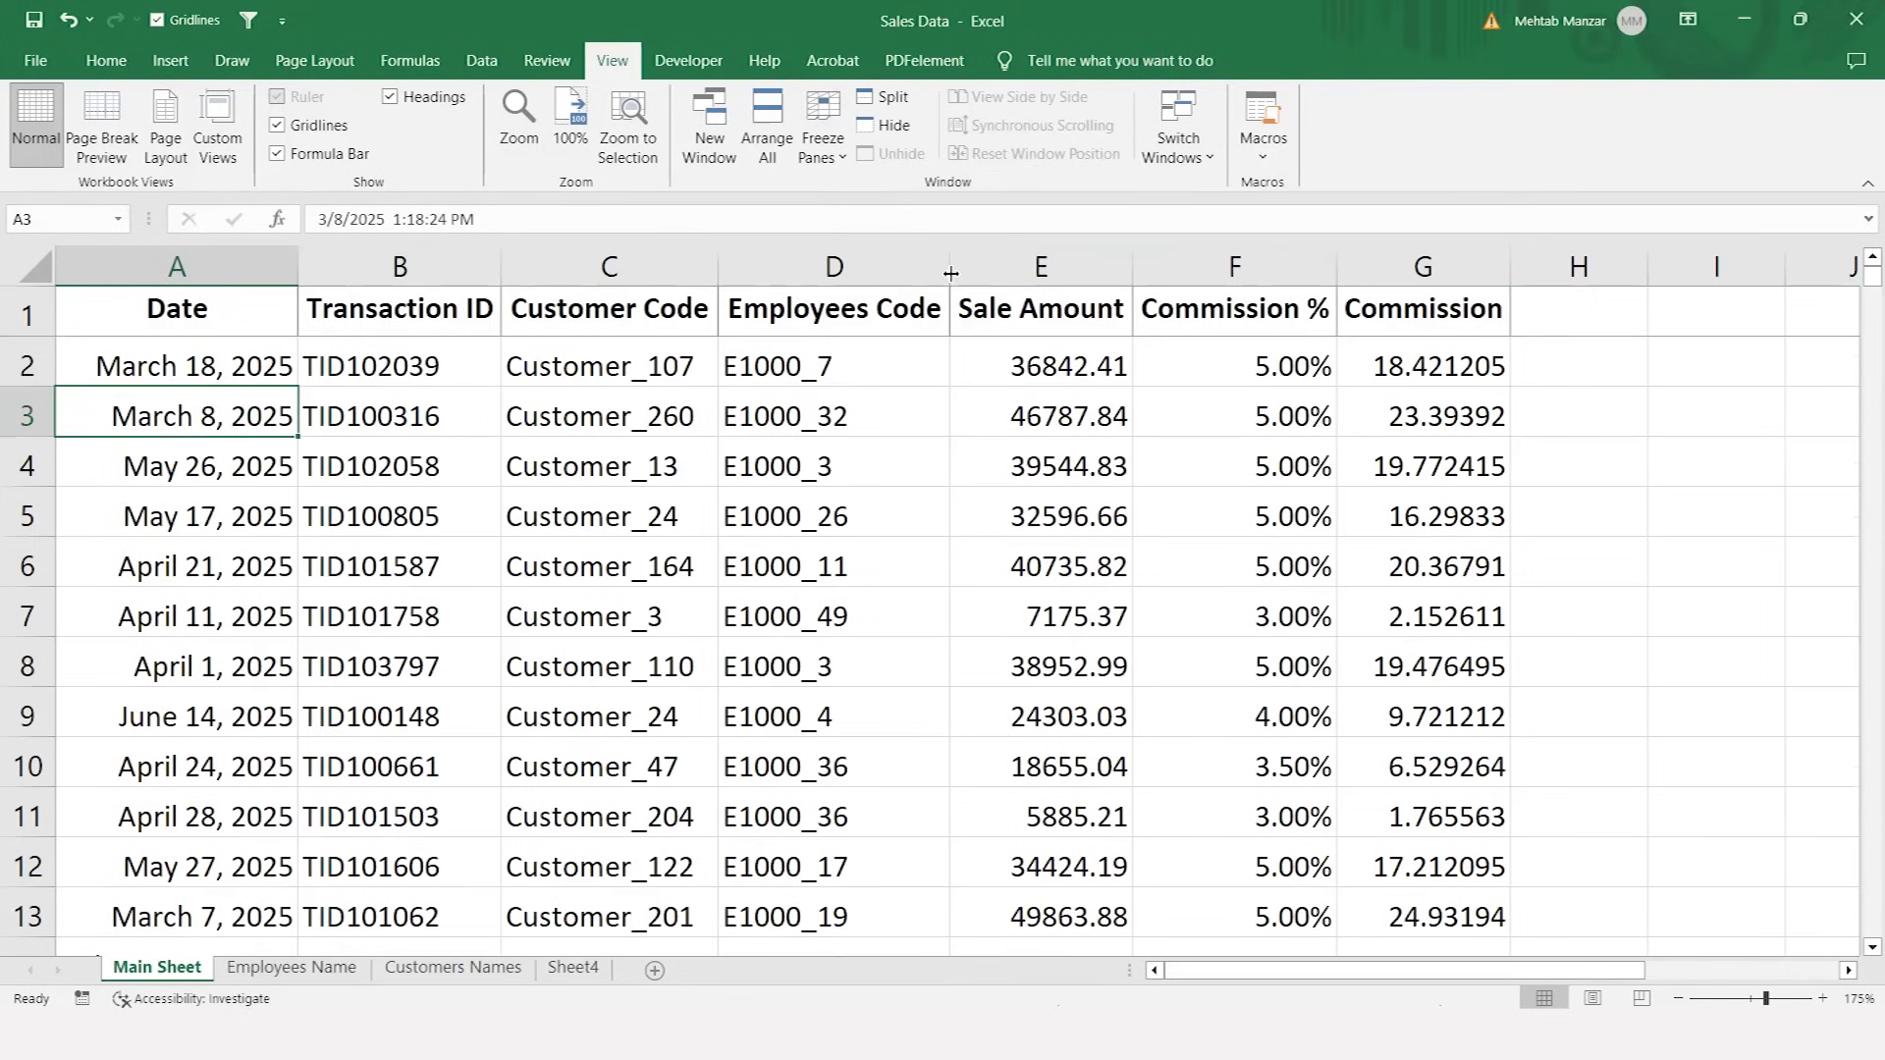
pyautogui.press('Down')
pyautogui.press('Down')
pyautogui.press('Down')
pyautogui.press('Down')
pyautogui.press('Down')
pyautogui.press('Down')
pyautogui.press('Down')
pyautogui.press('Down')
pyautogui.press('Down')
pyautogui.press('Down')
pyautogui.press('Down')
pyautogui.press('Down')
pyautogui.press('Down')
pyautogui.press('Down')
pyautogui.press('Down')
pyautogui.press('Down')
pyautogui.press('Down')
pyautogui.press('Down')
pyautogui.press('Down')
pyautogui.press('Down')
pyautogui.press('Up')
pyautogui.press('Up')
pyautogui.press('Up')
pyautogui.press('Up')
pyautogui.press('Up')
pyautogui.press('Up')
pyautogui.press('Up')
pyautogui.press('Up')
pyautogui.press('Up')
pyautogui.press('Up')
pyautogui.press('Up')
pyautogui.press('Up')
pyautogui.press('Up')
pyautogui.press('Up')
pyautogui.press('Up')
pyautogui.press('Up')
pyautogui.press('Up')
pyautogui.press('Up')
pyautogui.press('Up')
pyautogui.press('Up')
pyautogui.press('Up')
pyautogui.press('Up')
pyautogui.press('Up')
pyautogui.press('Up')
pyautogui.press('Up')
pyautogui.press('Up')
pyautogui.press('Up')
pyautogui.press('Up')
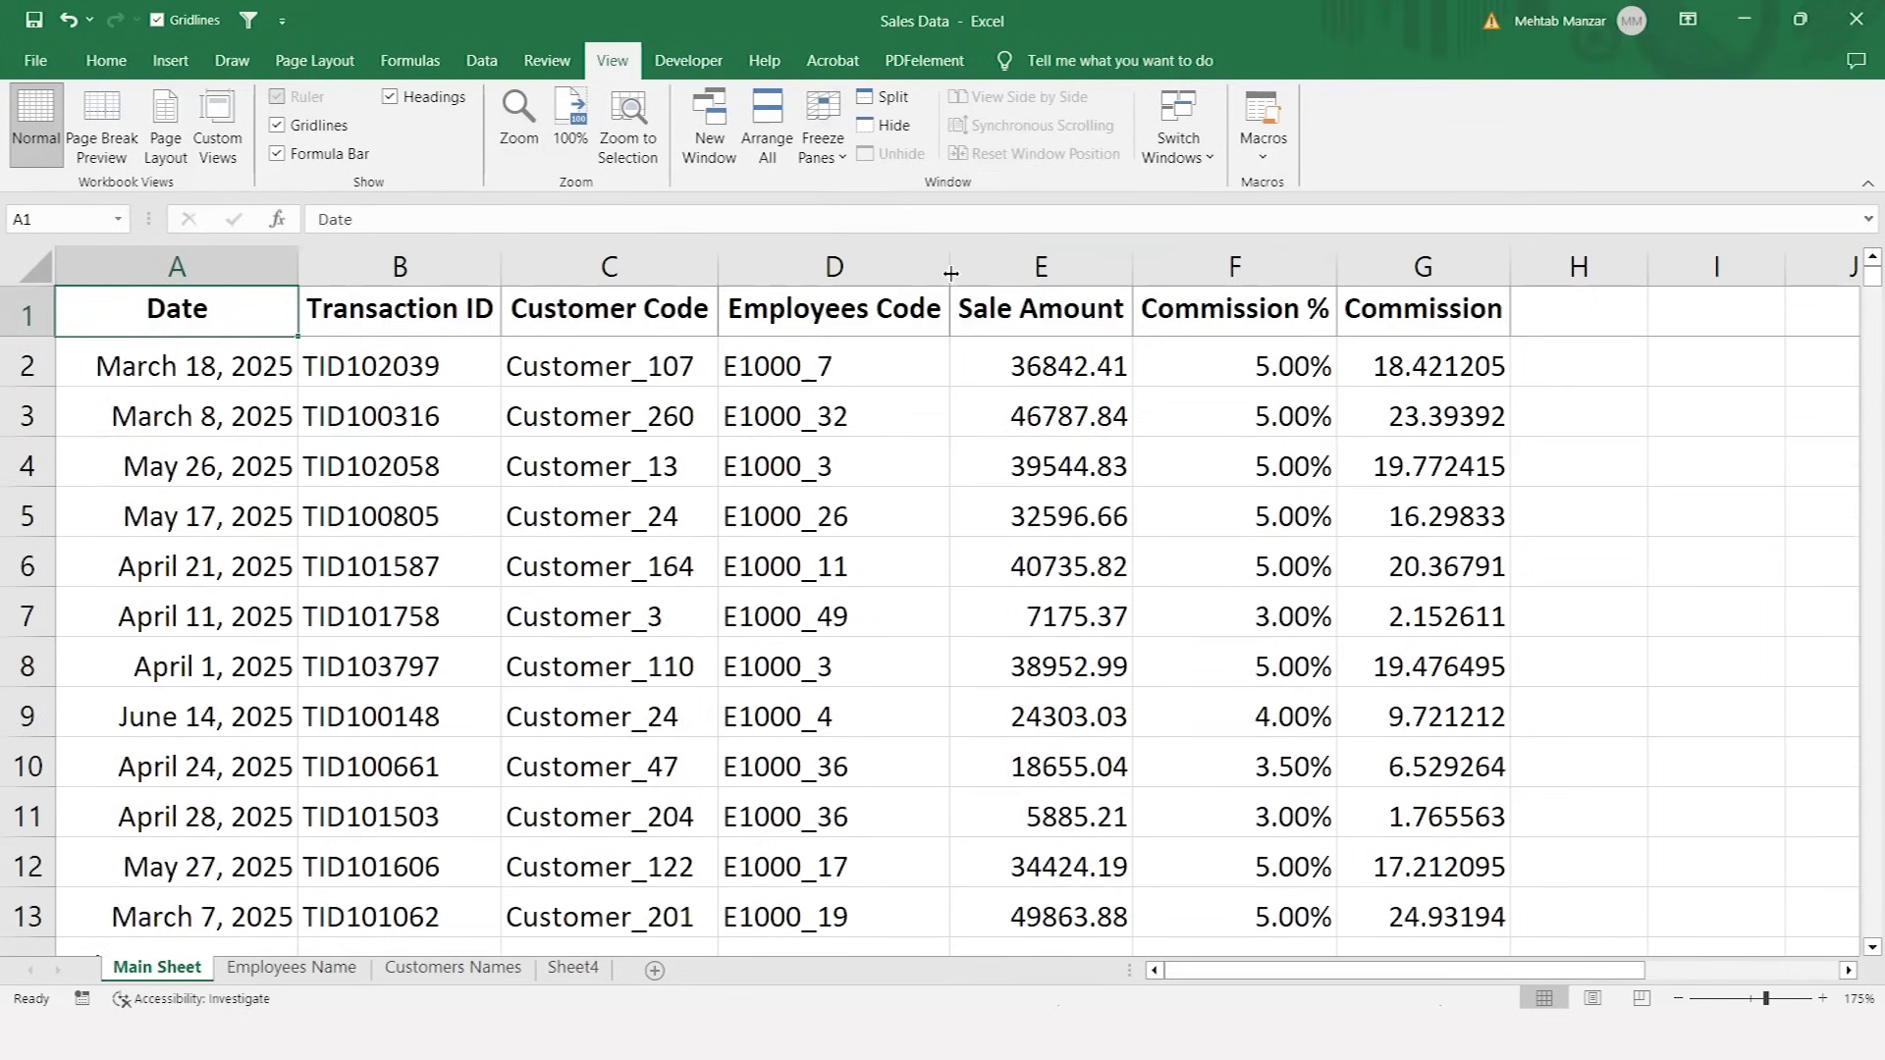
# - Give the header cells A1:G1 a dark navy blue fill and a white font
pyautogui.hotkey('ctrl', 'shift', 'Right')
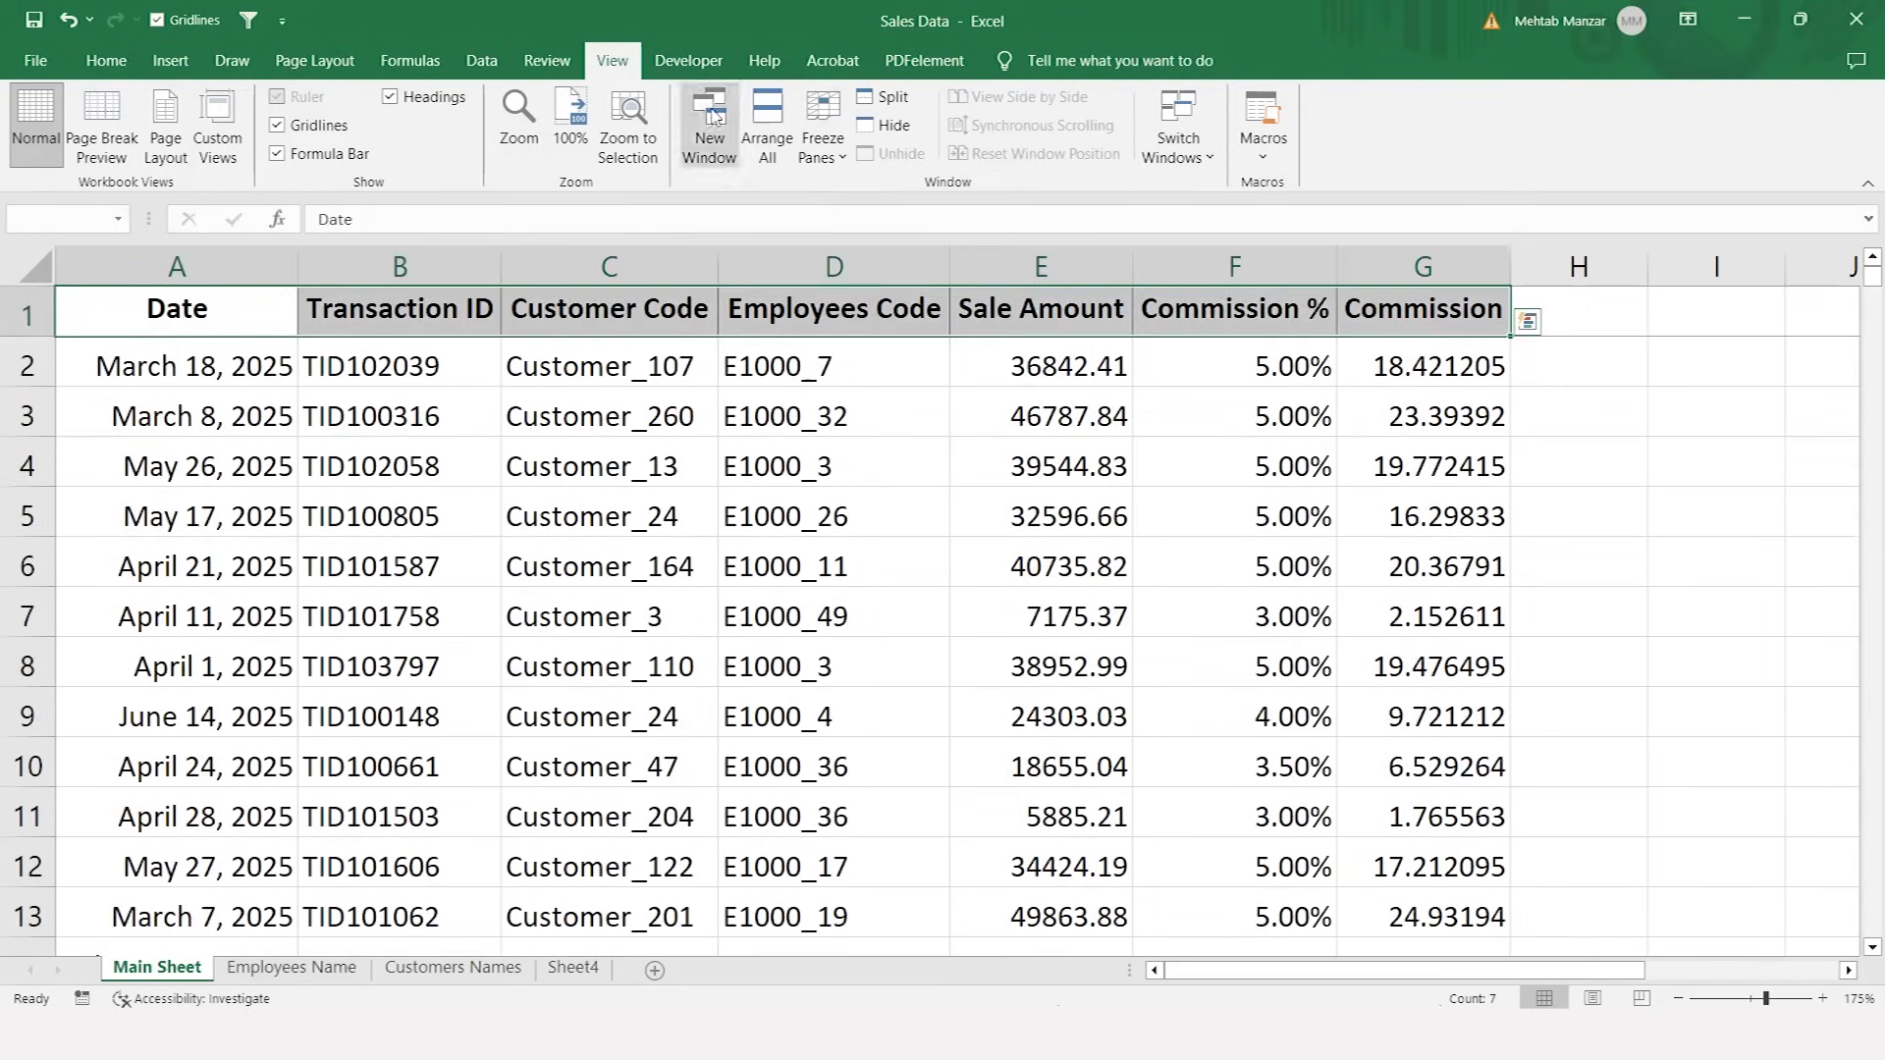
pyautogui.click(106, 60)
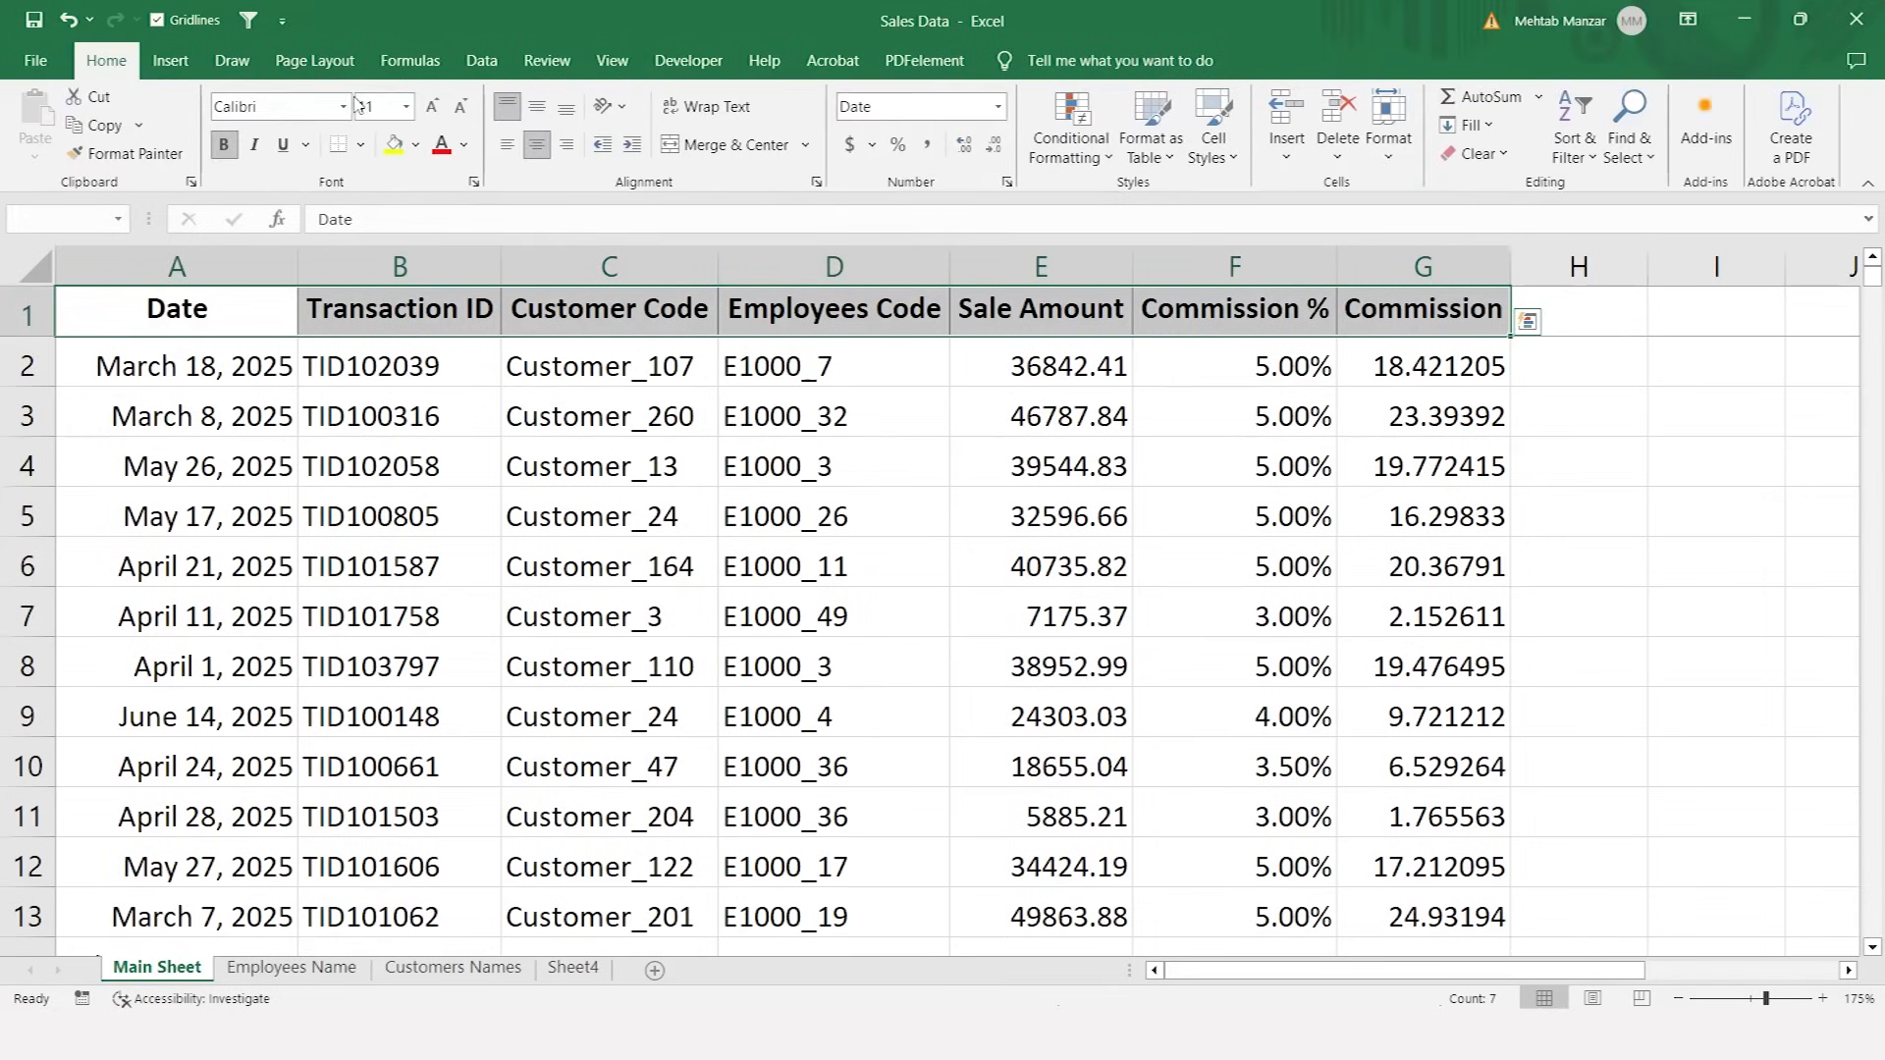
pyautogui.click(415, 144)
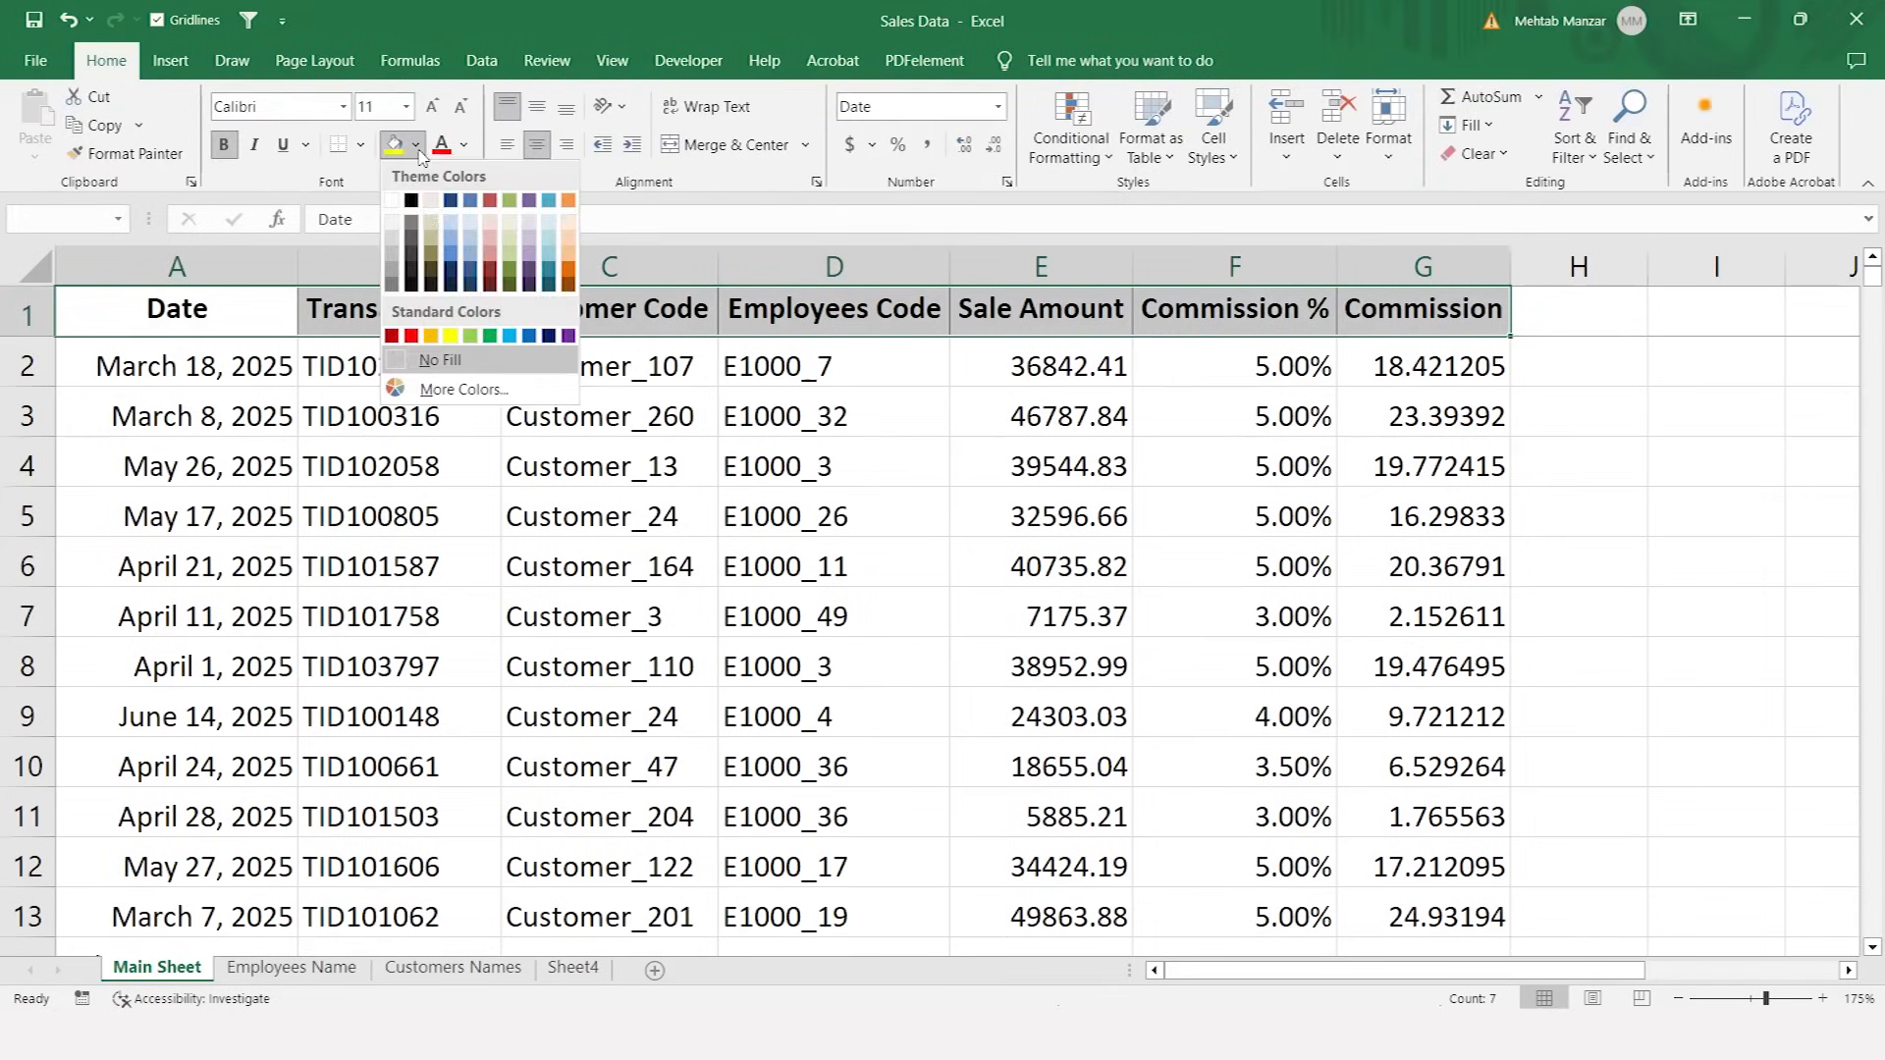
pyautogui.click(465, 281)
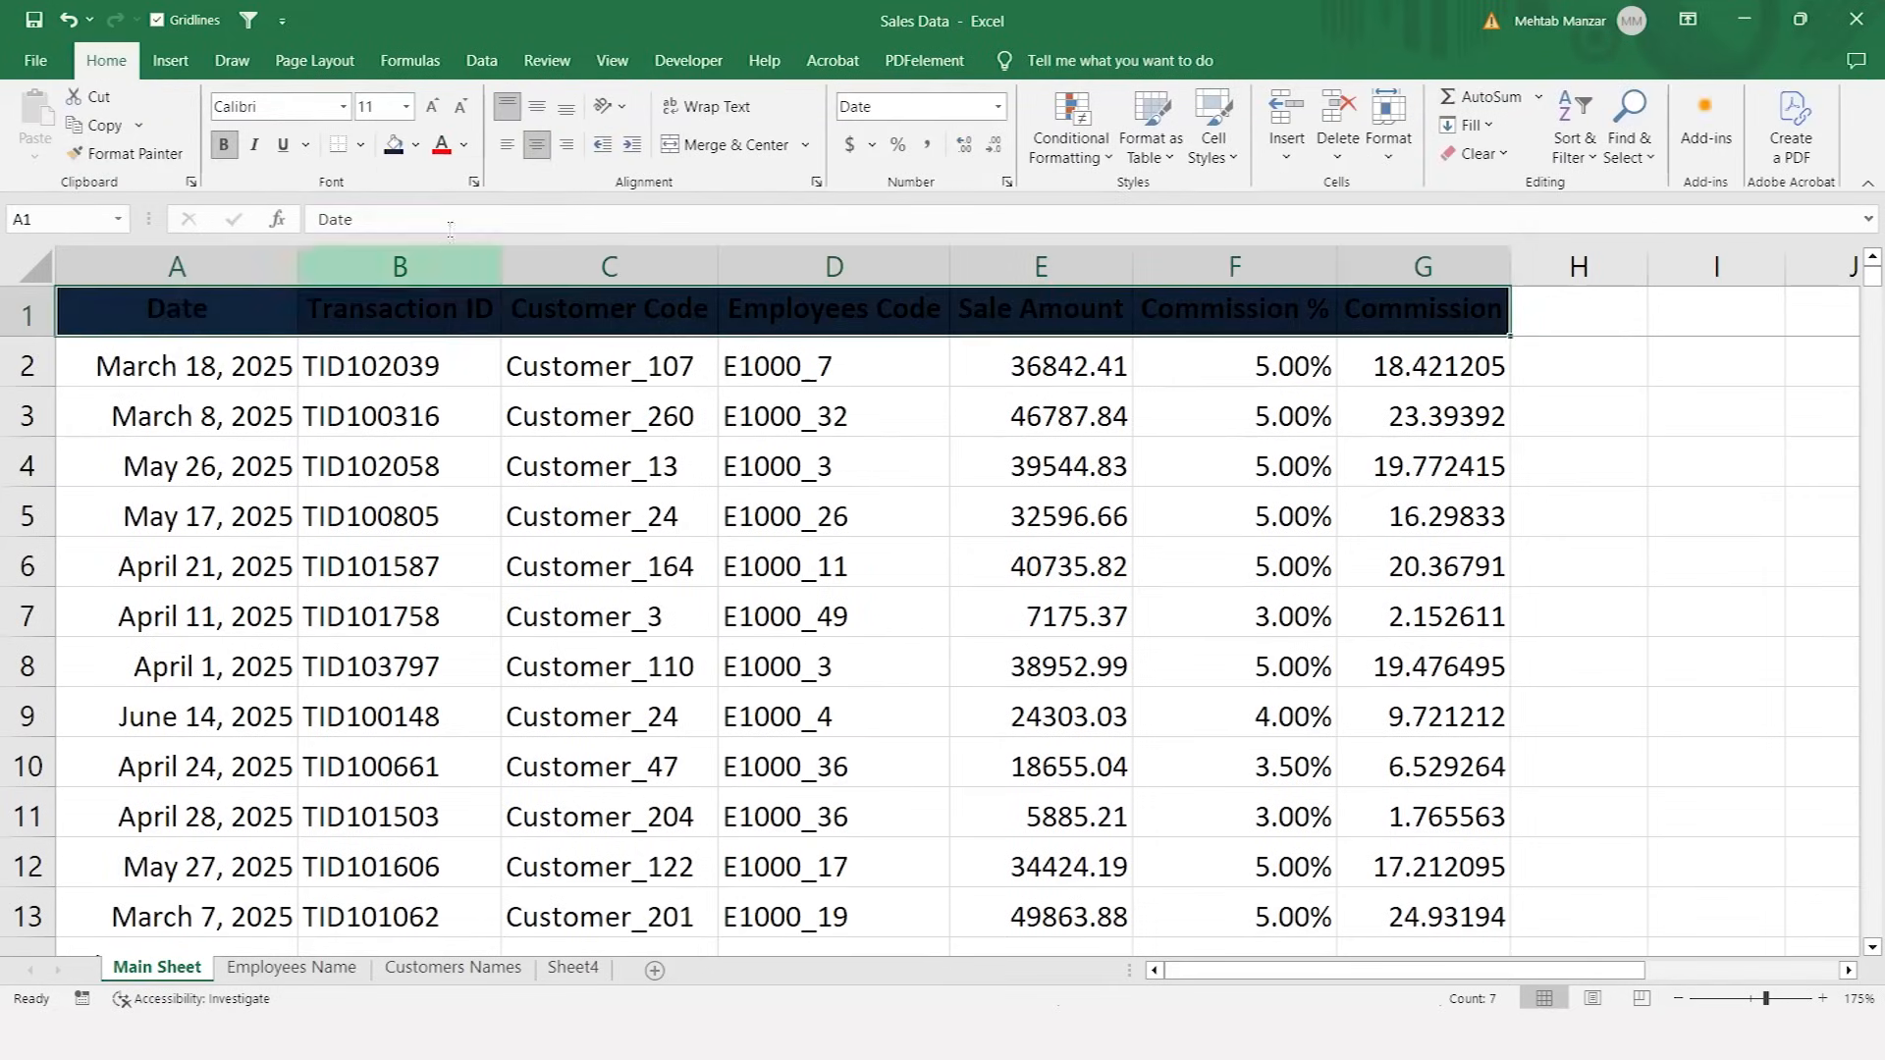
pyautogui.click(465, 147)
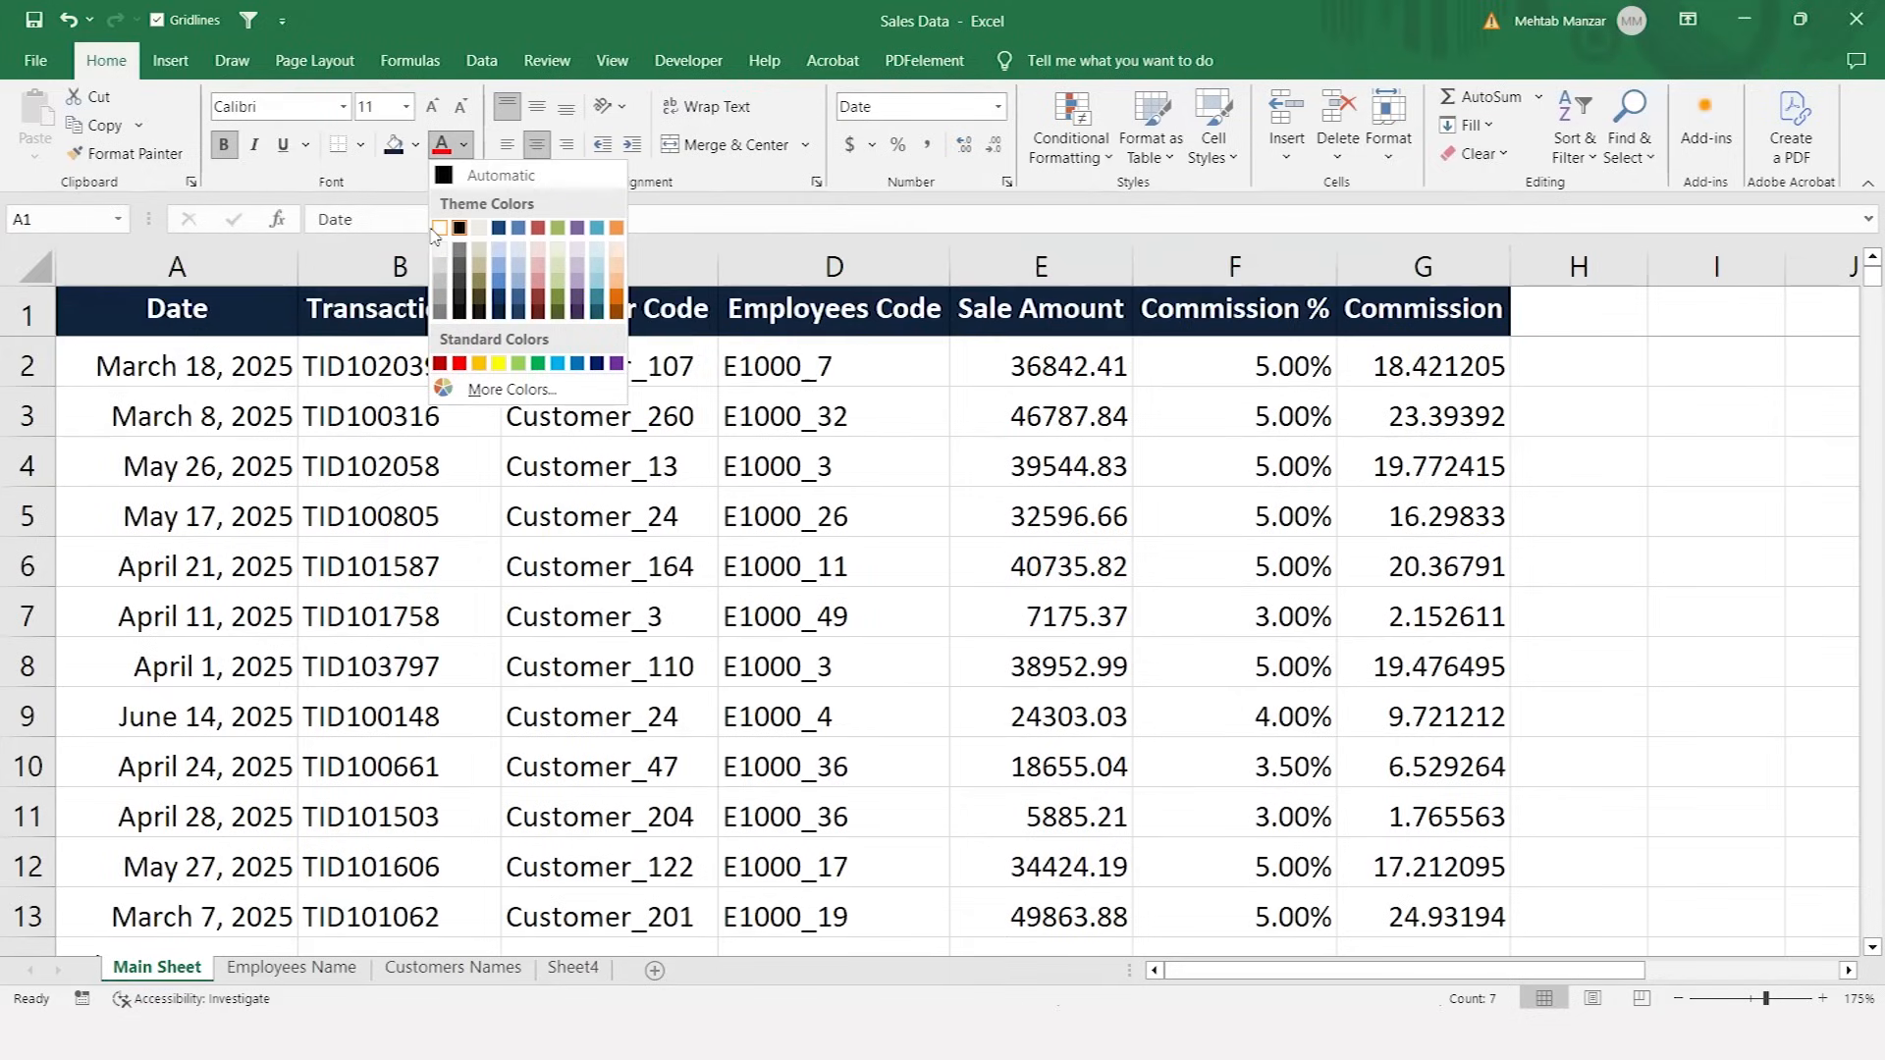
pyautogui.click(433, 228)
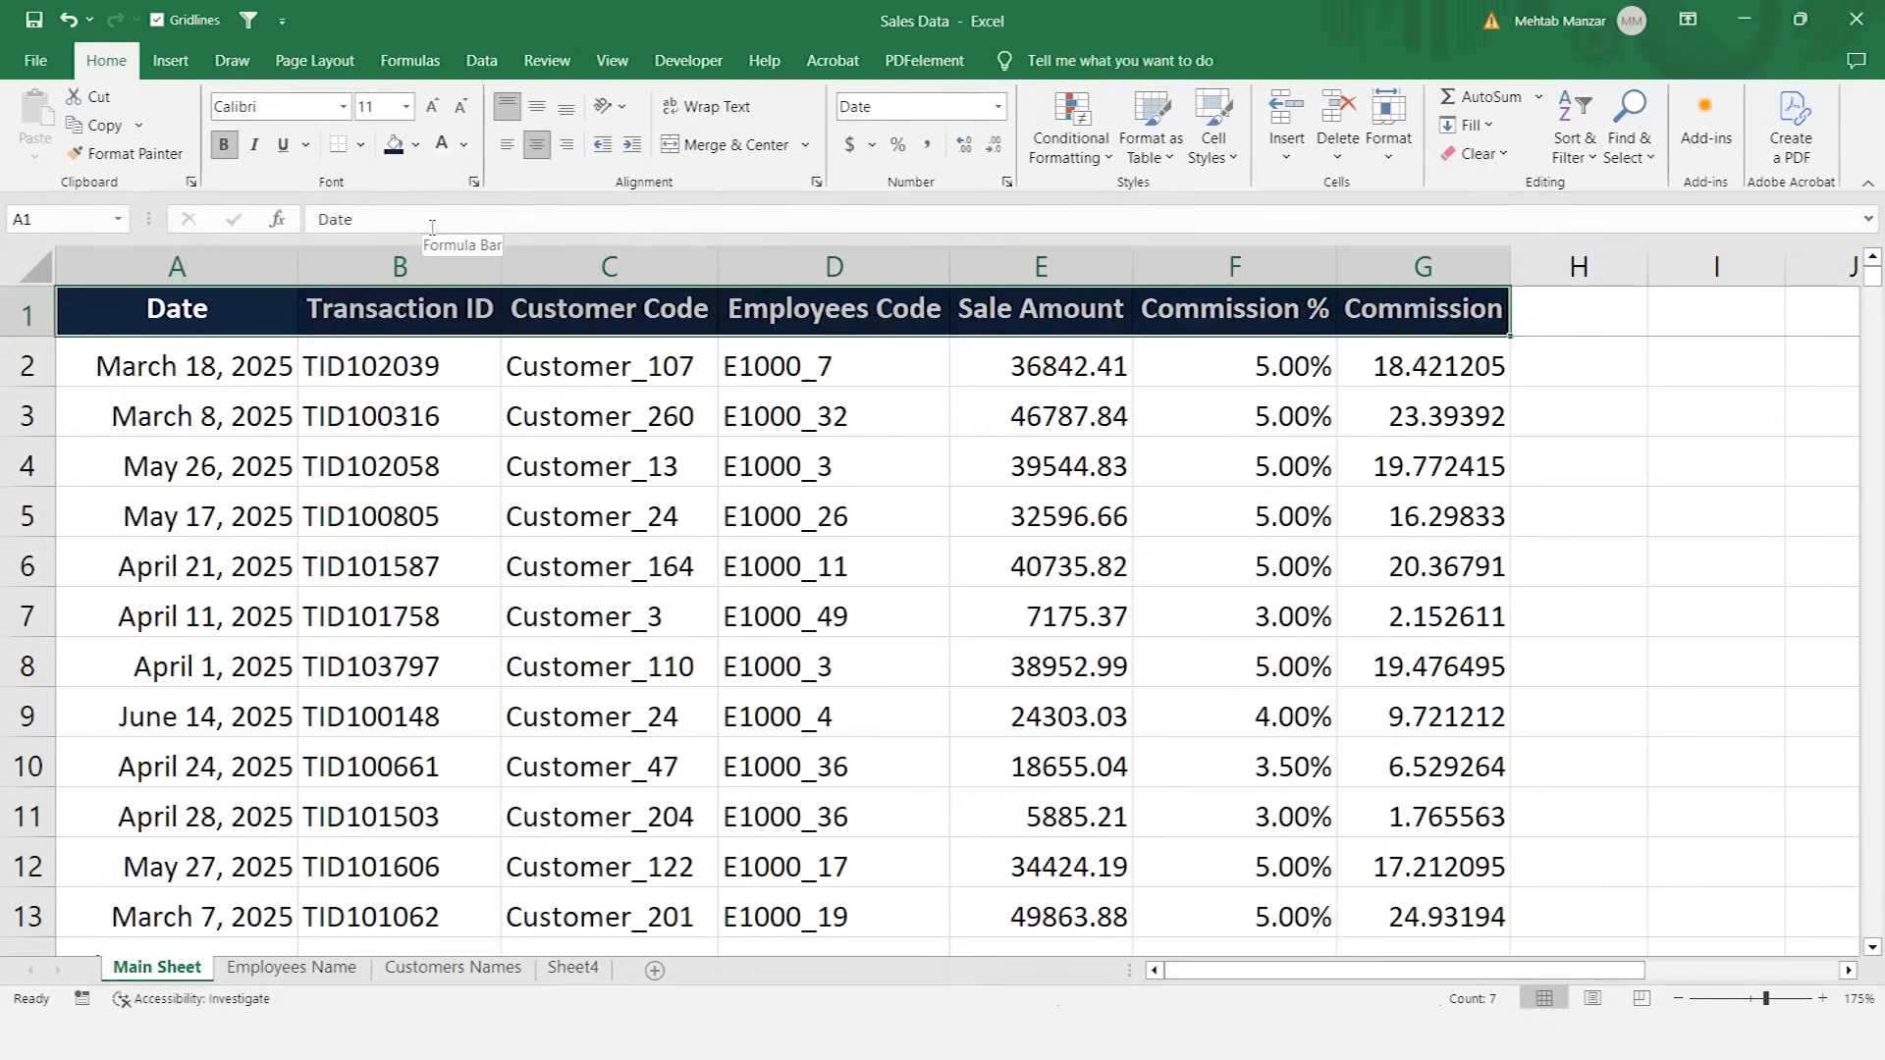
# - Delete all existing Commission formulas from G2 down to the last record, keeping the heading
pyautogui.press('Right')
pyautogui.press('Right')
pyautogui.press('Right')
pyautogui.press('Right')
pyautogui.press('Right')
pyautogui.press('Right')
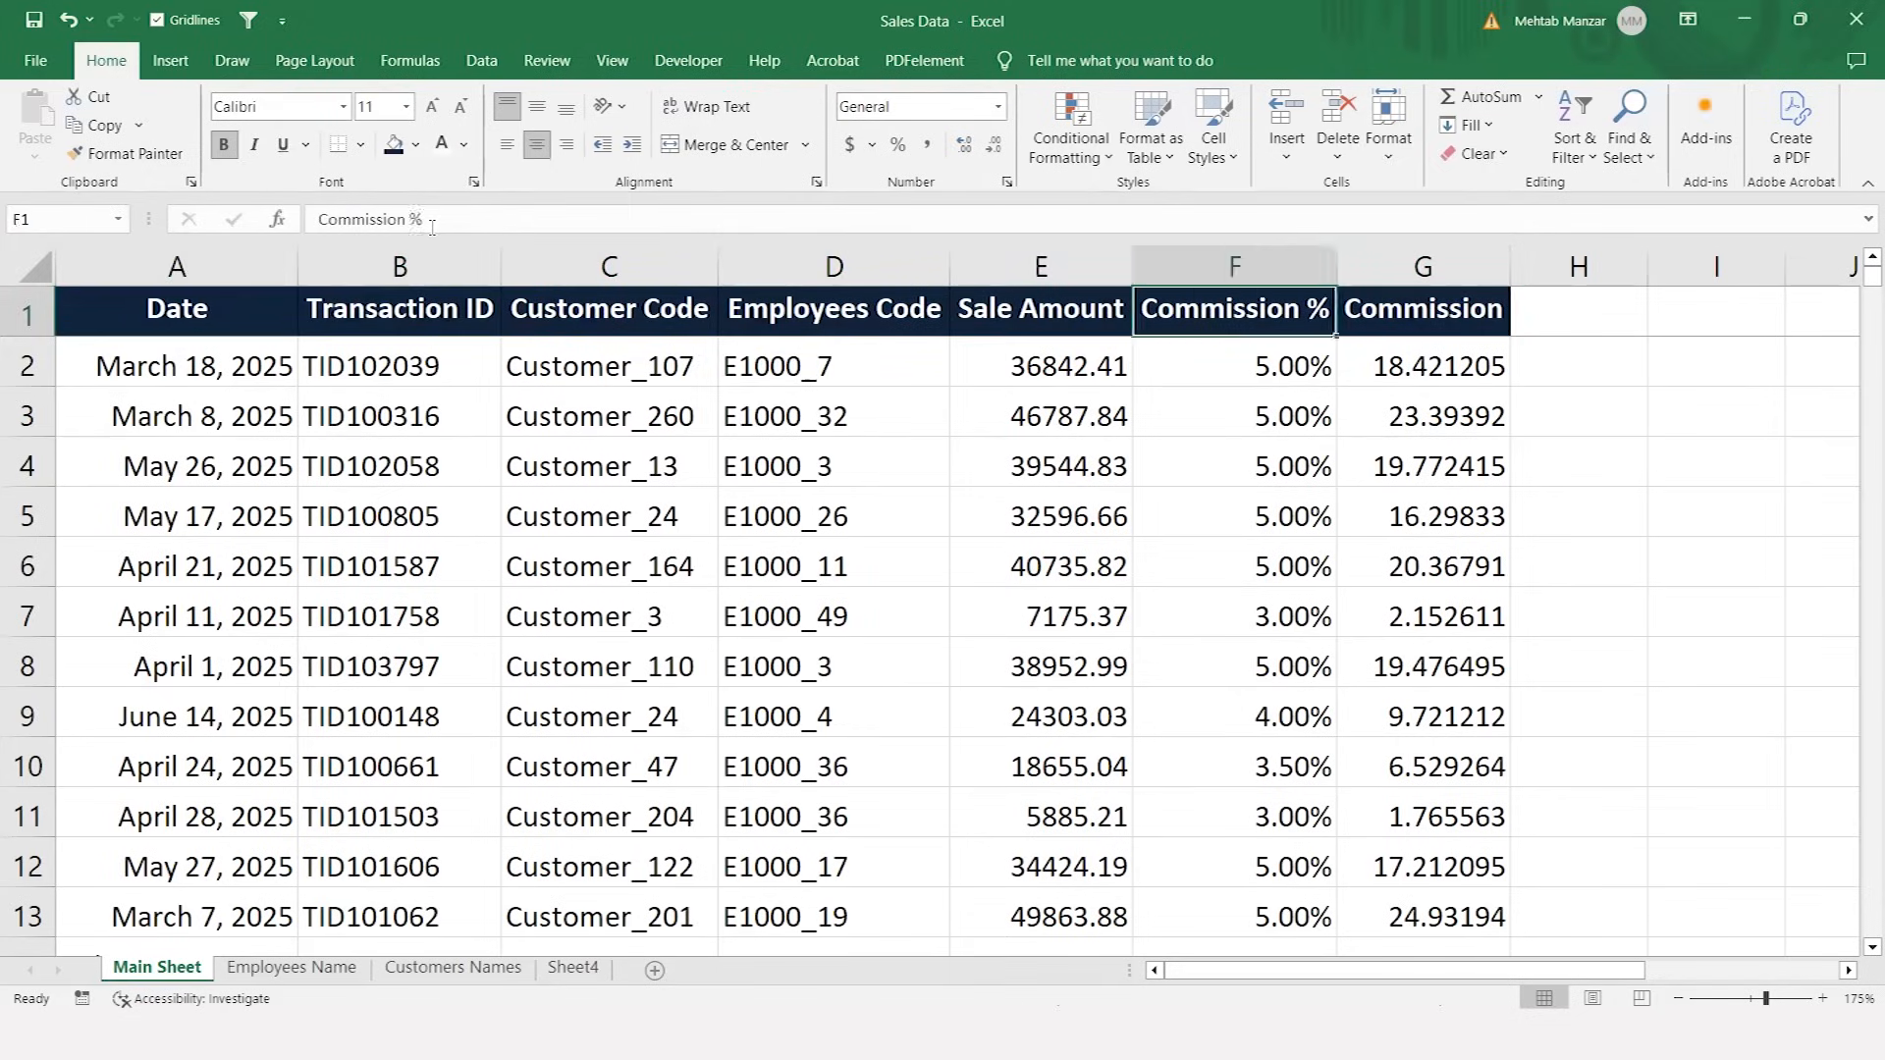
pyautogui.press('Down')
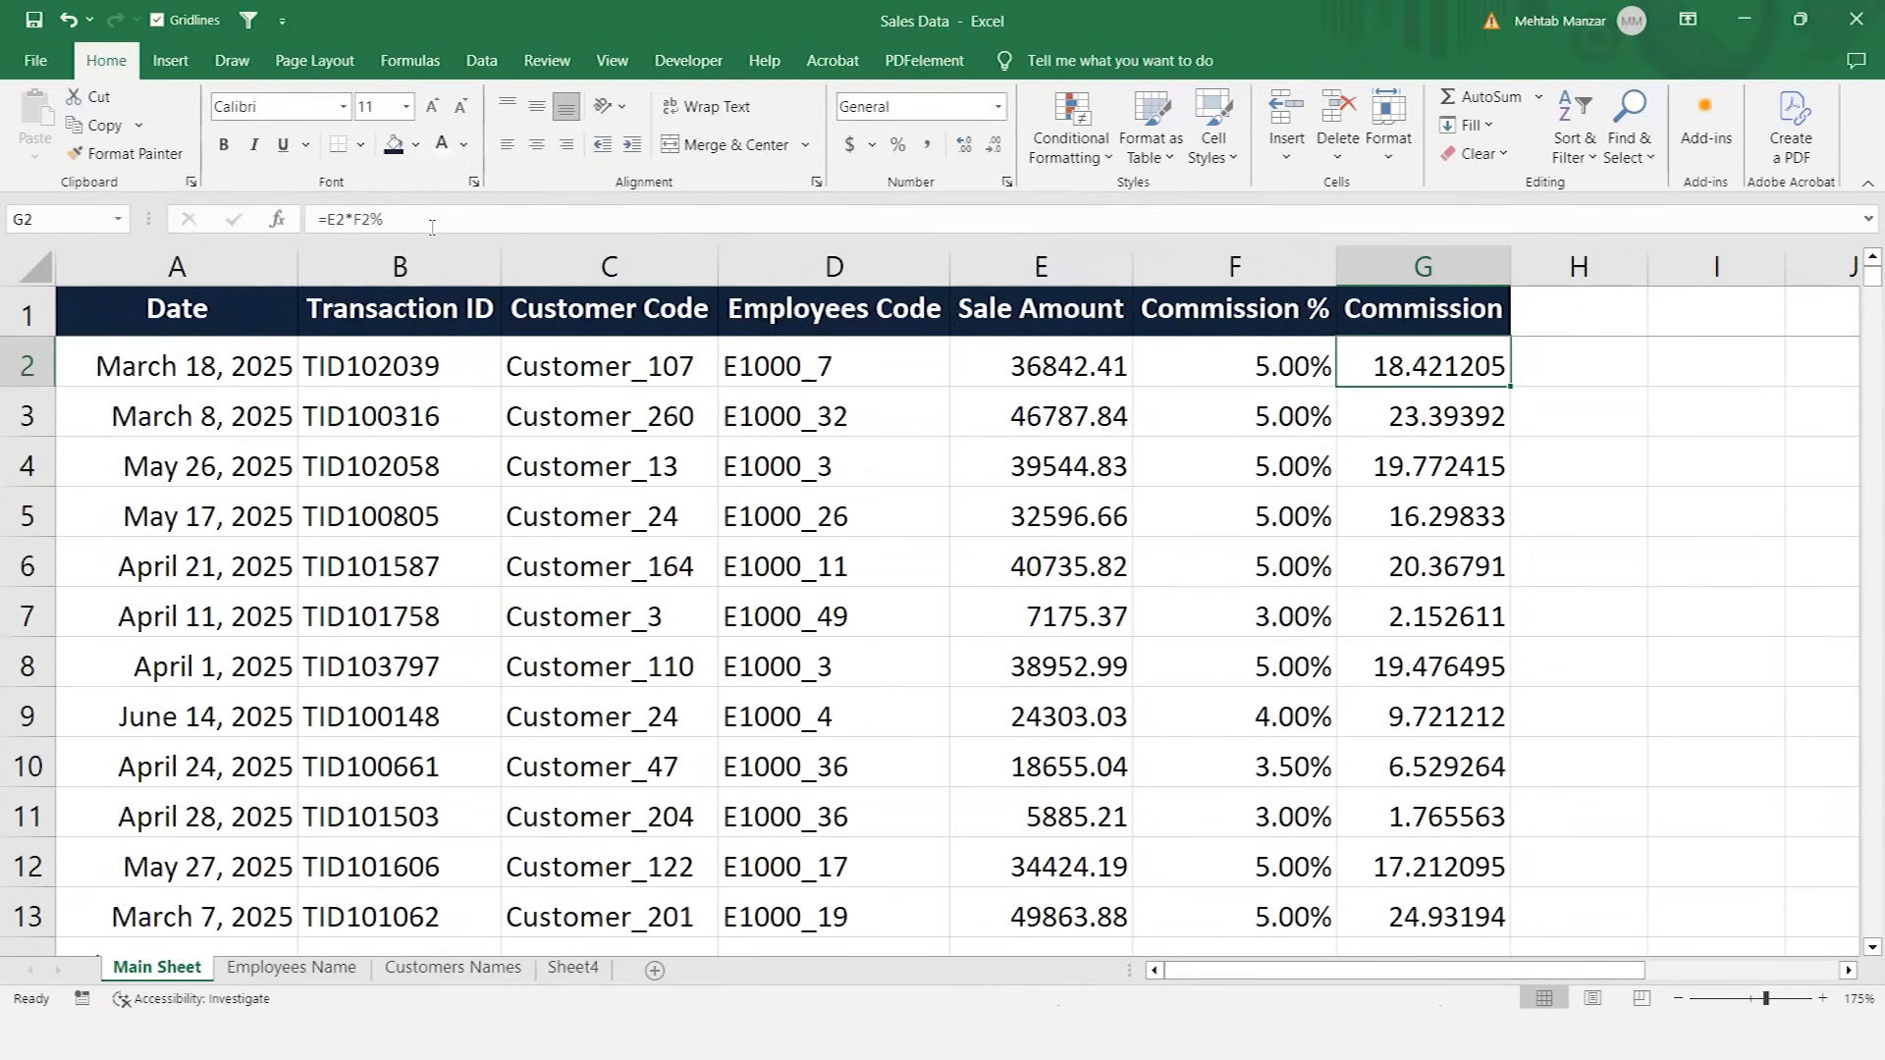
pyautogui.hotkey('ctrl', 'shift', 'Down')
pyautogui.press('Delete')
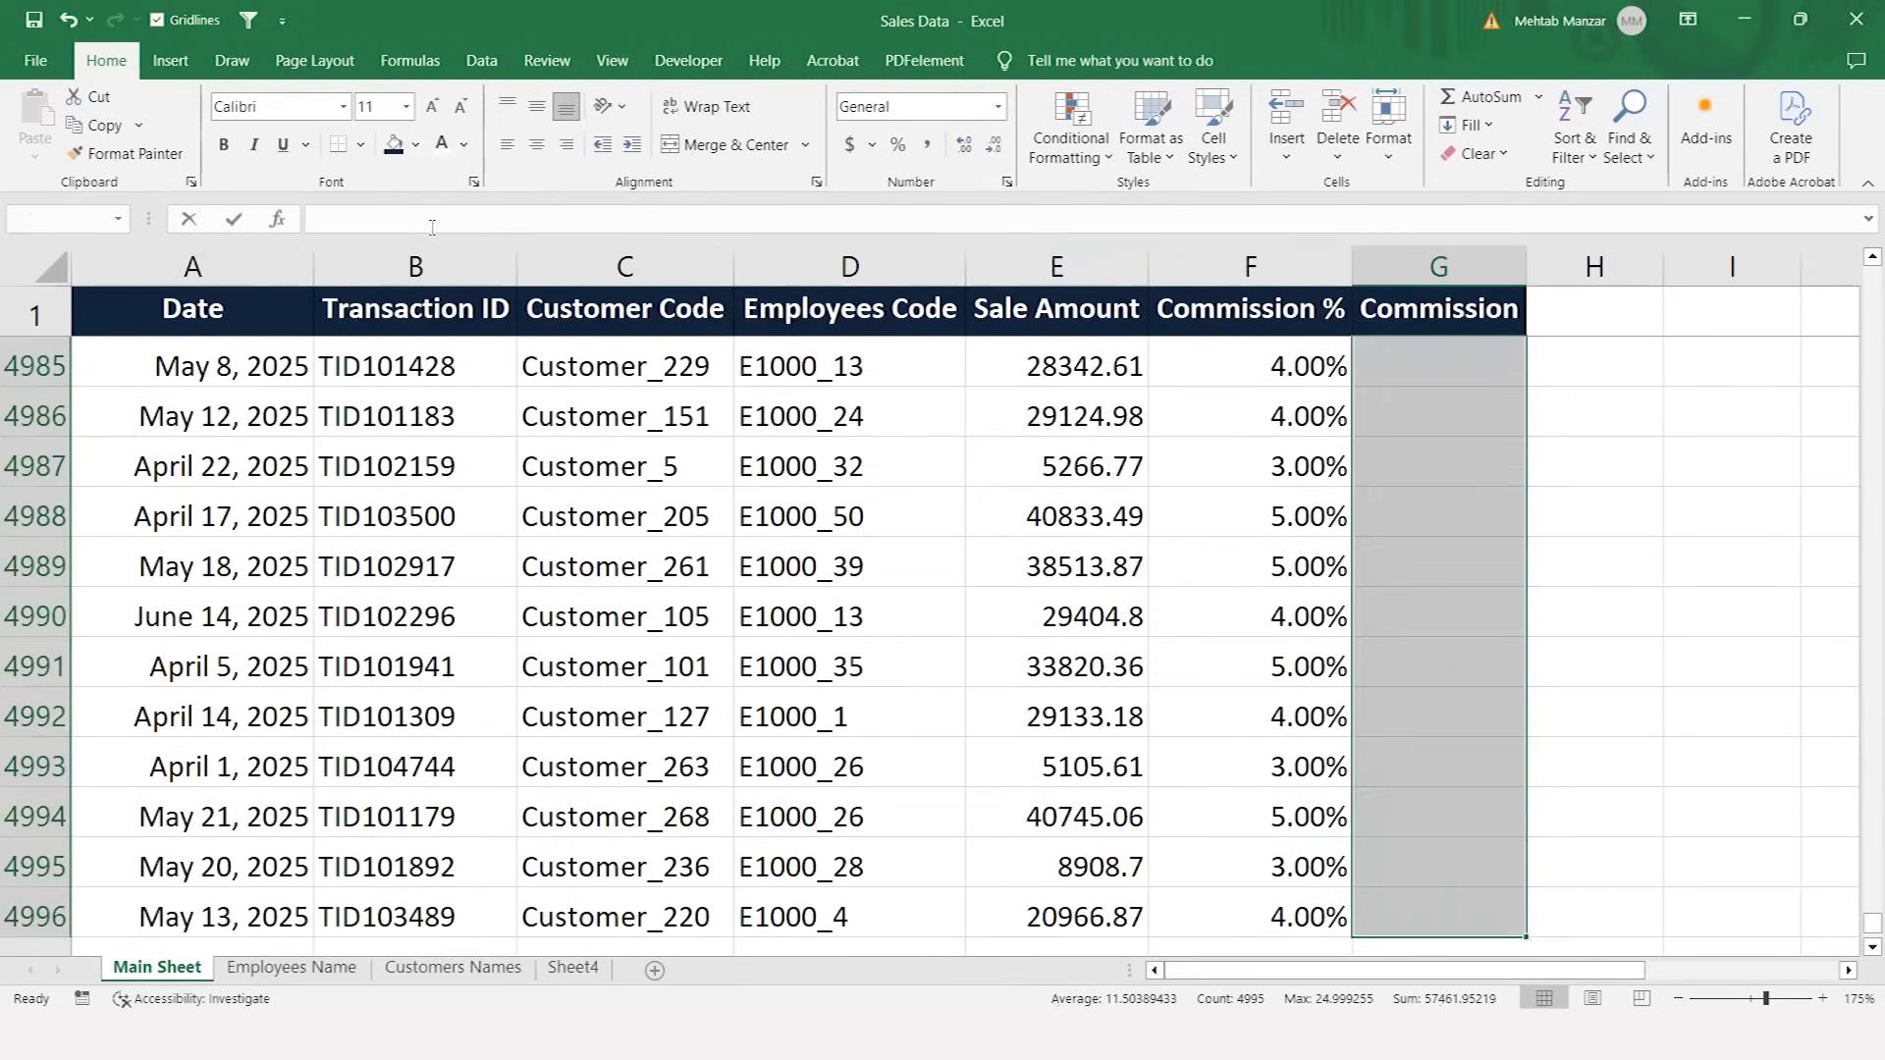
pyautogui.hotkey('ctrl', 'BackSpace')
pyautogui.press('Up')
pyautogui.press('Down')
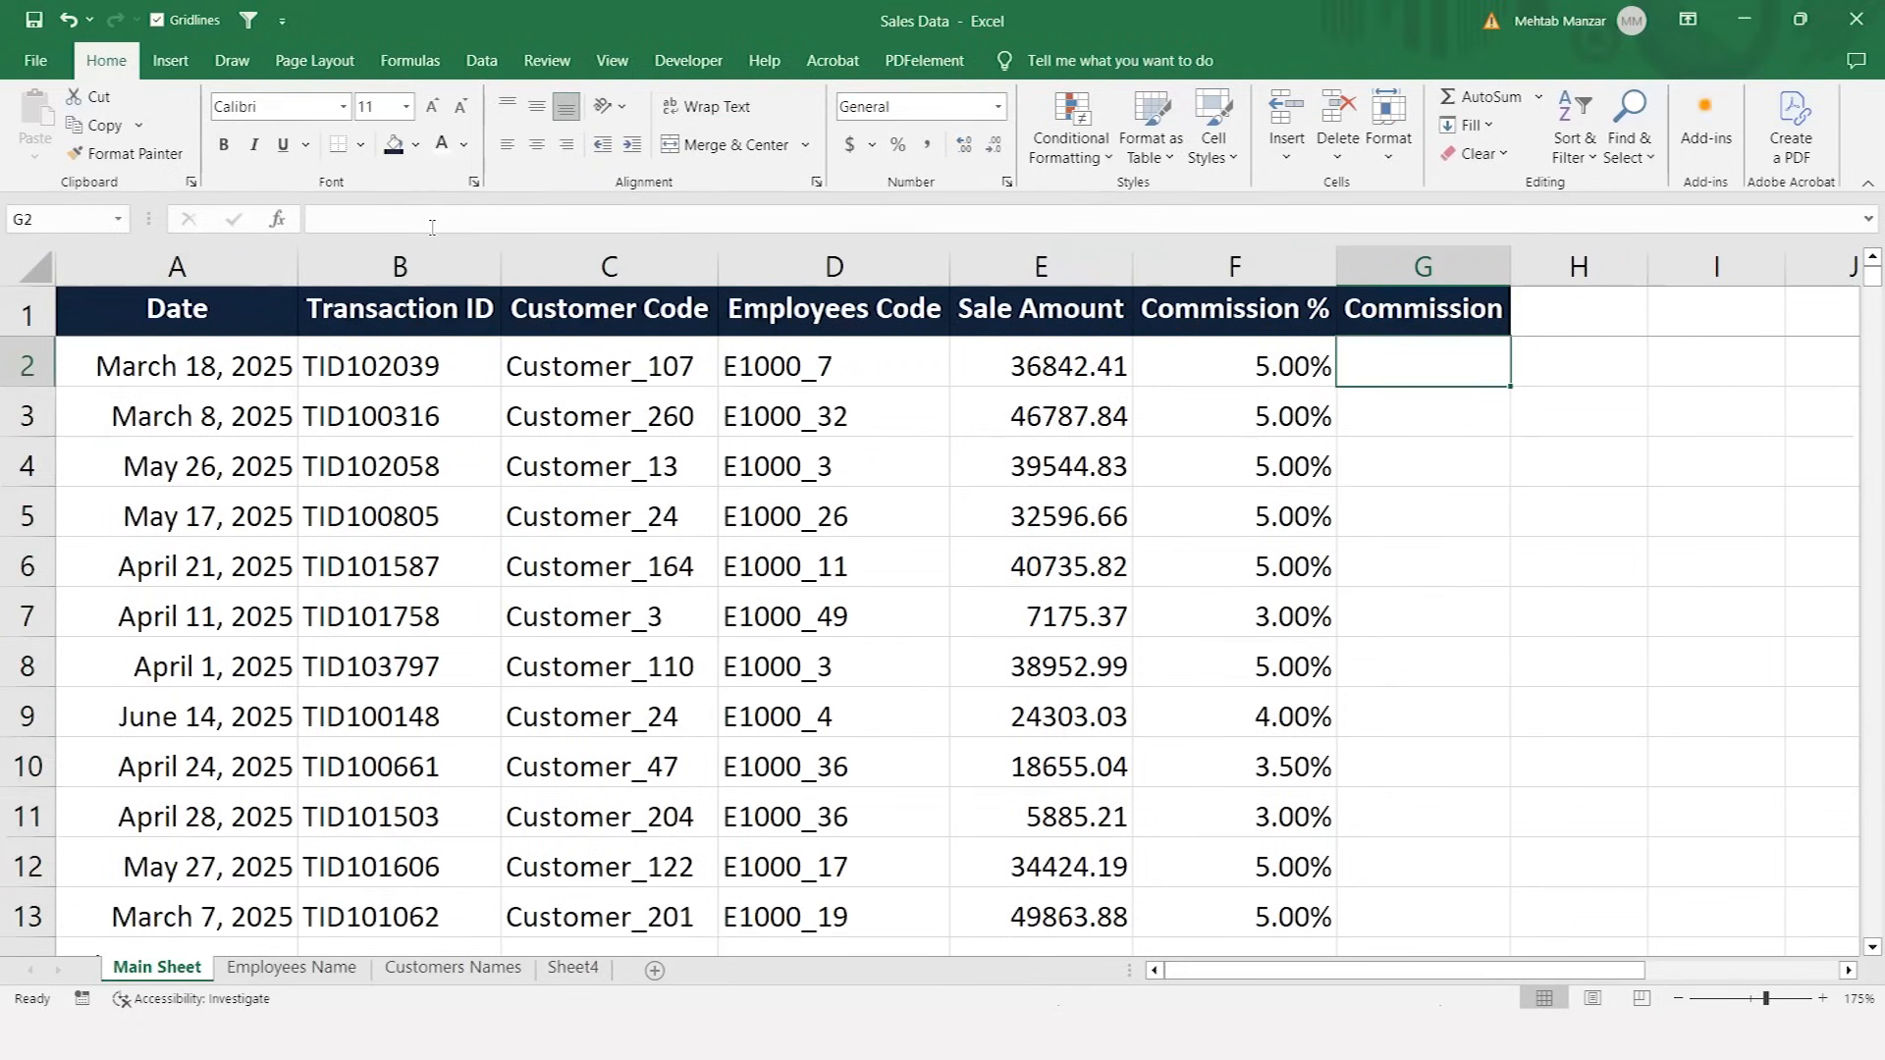
# - Calculate the commission in G2 with =E2*F2 and copy the formula down the Commission column
pyautogui.write('=')
pyautogui.press('Left')
pyautogui.press('Left')
pyautogui.write('*')
pyautogui.press('Left')
pyautogui.press('Return')
pyautogui.press('Up')
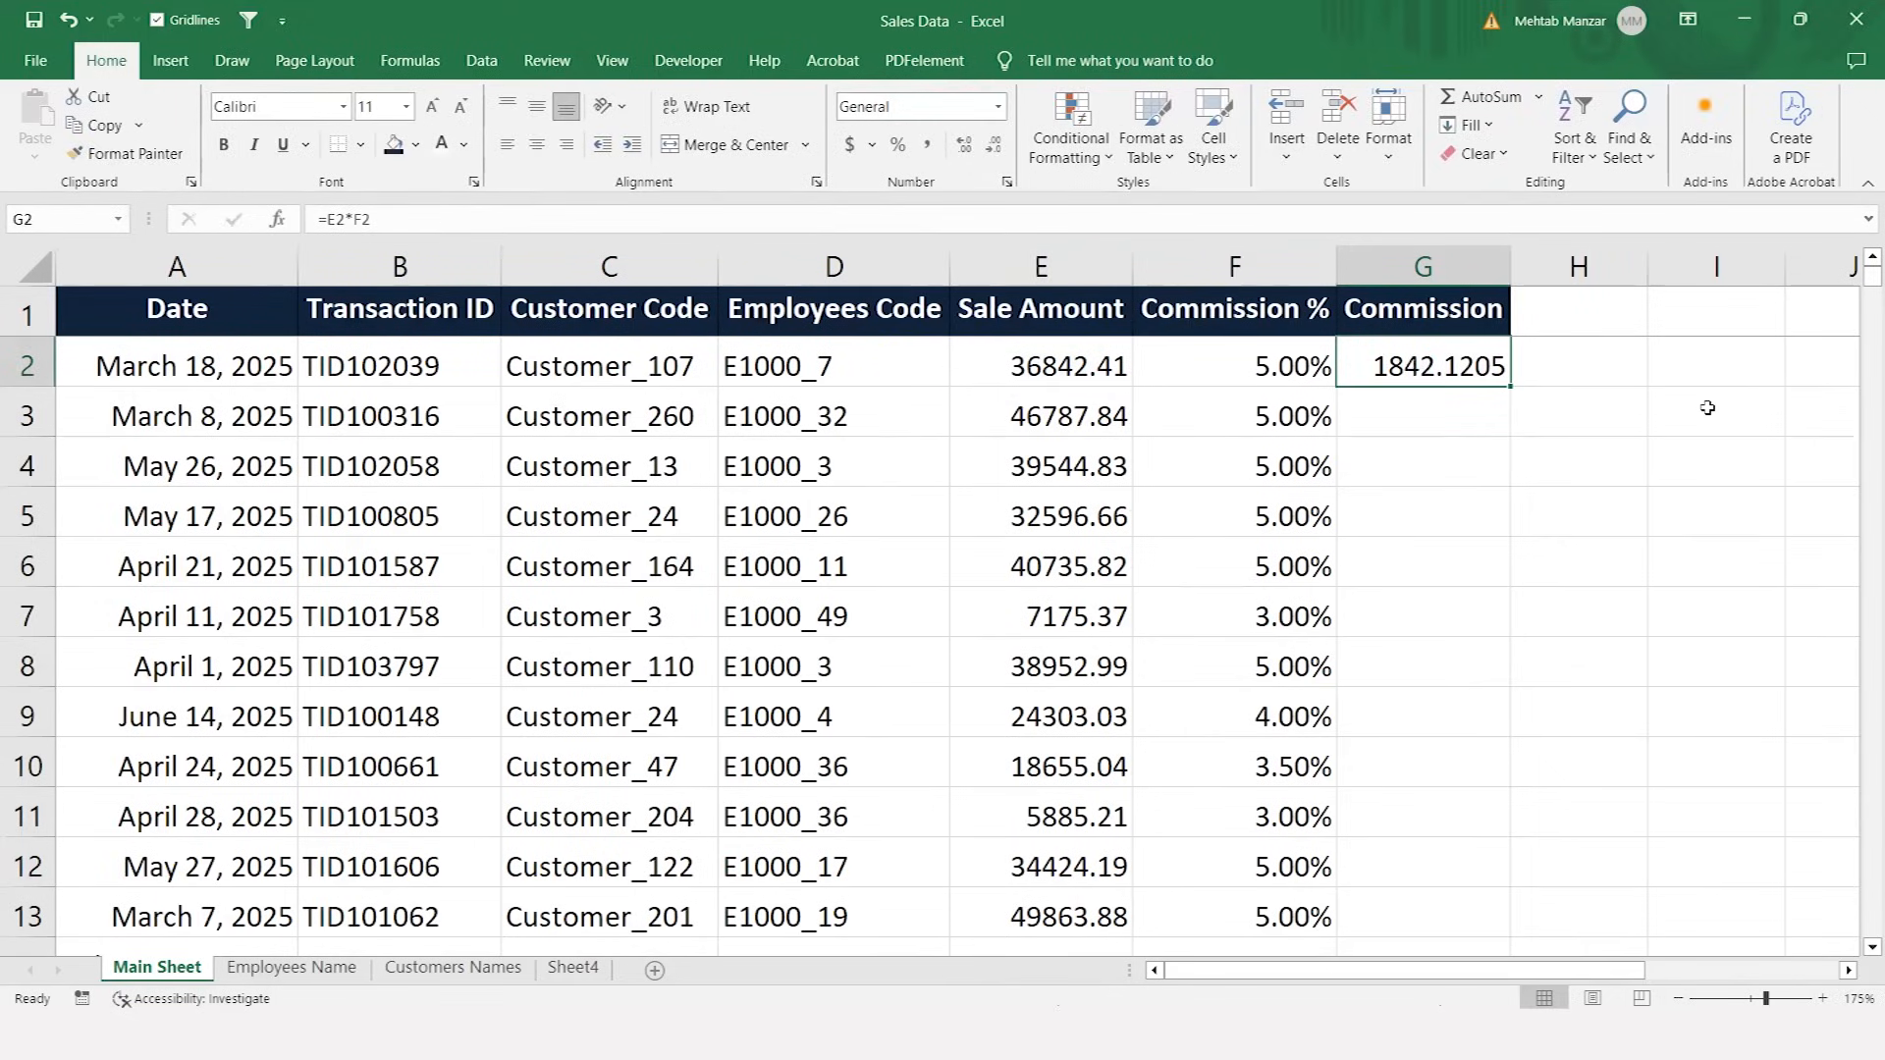
pyautogui.doubleClick(1514, 386)
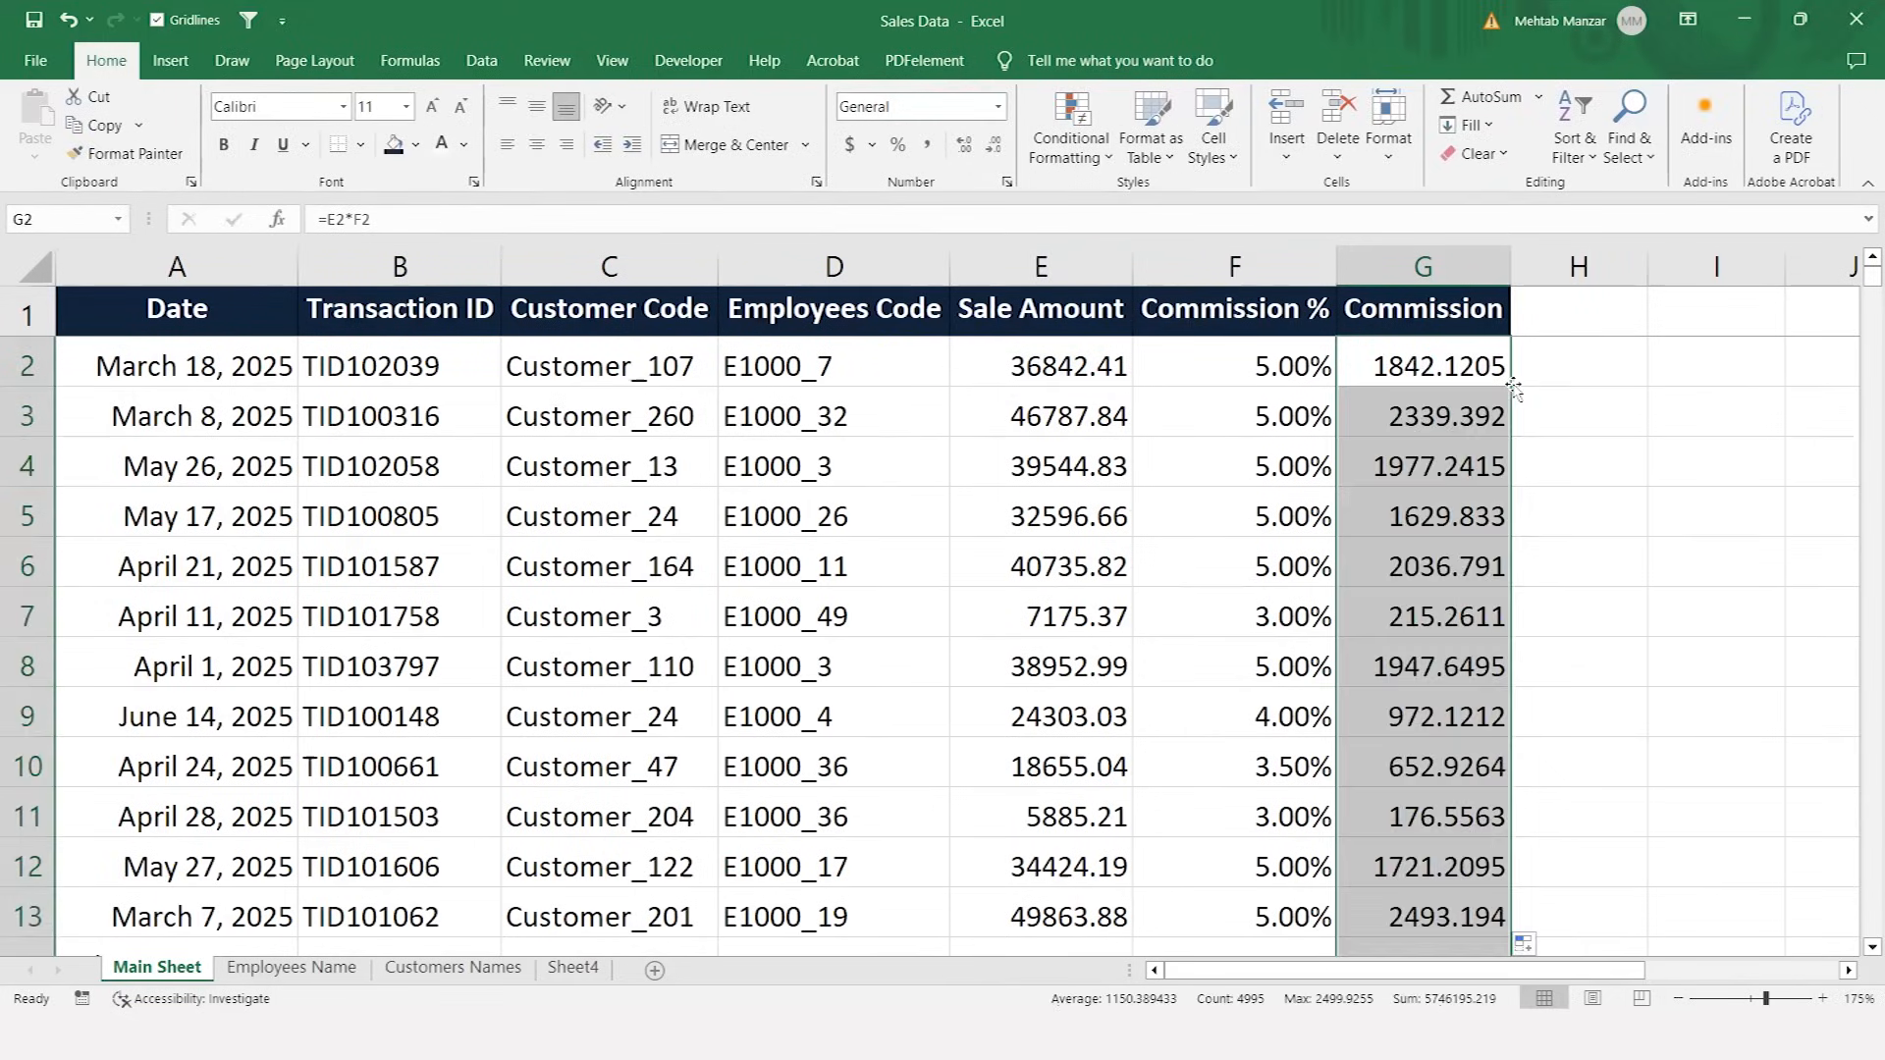
pyautogui.scroll(-9, 1442, 776)
pyautogui.scroll(9, 1442, 775)
# - Format the Sale Amount and Commission columns with thousands separators and no decimals
pyautogui.click(1042, 263)
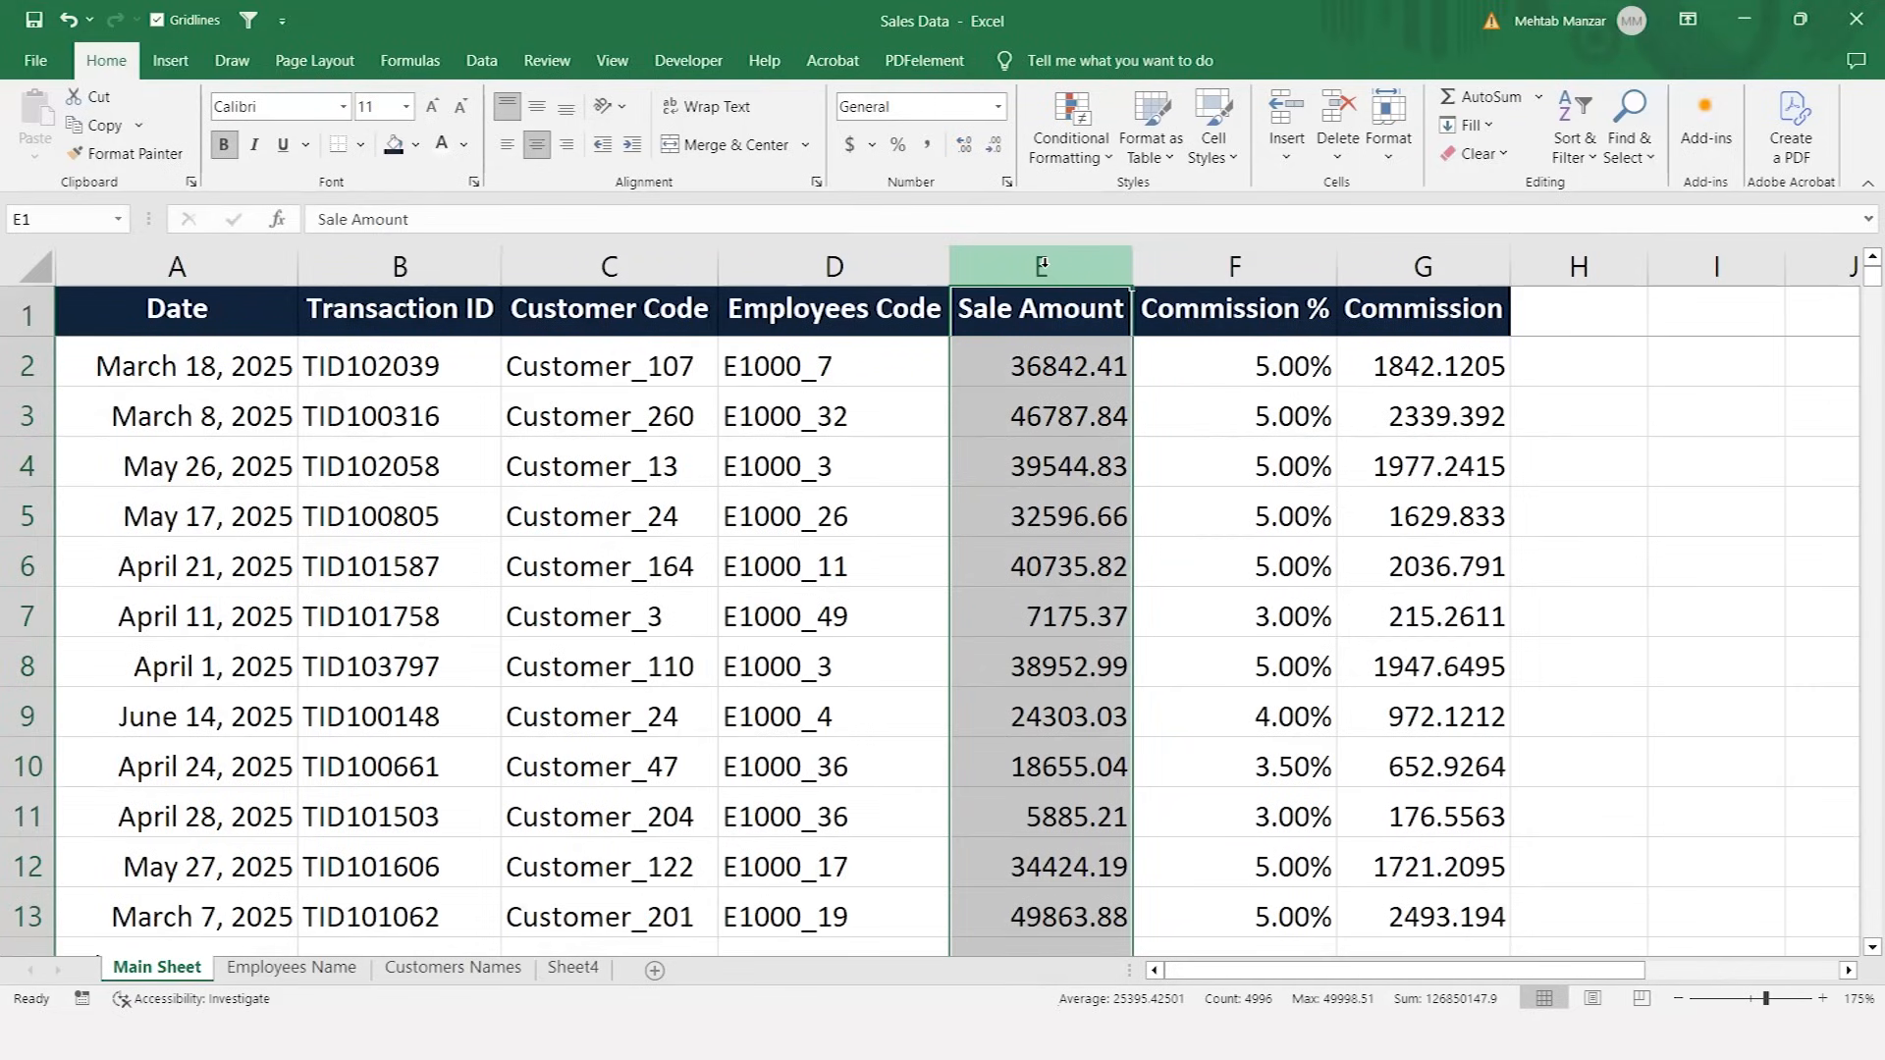
pyautogui.keyDown('ctrl'); pyautogui.click(1430, 258); pyautogui.keyUp('ctrl')
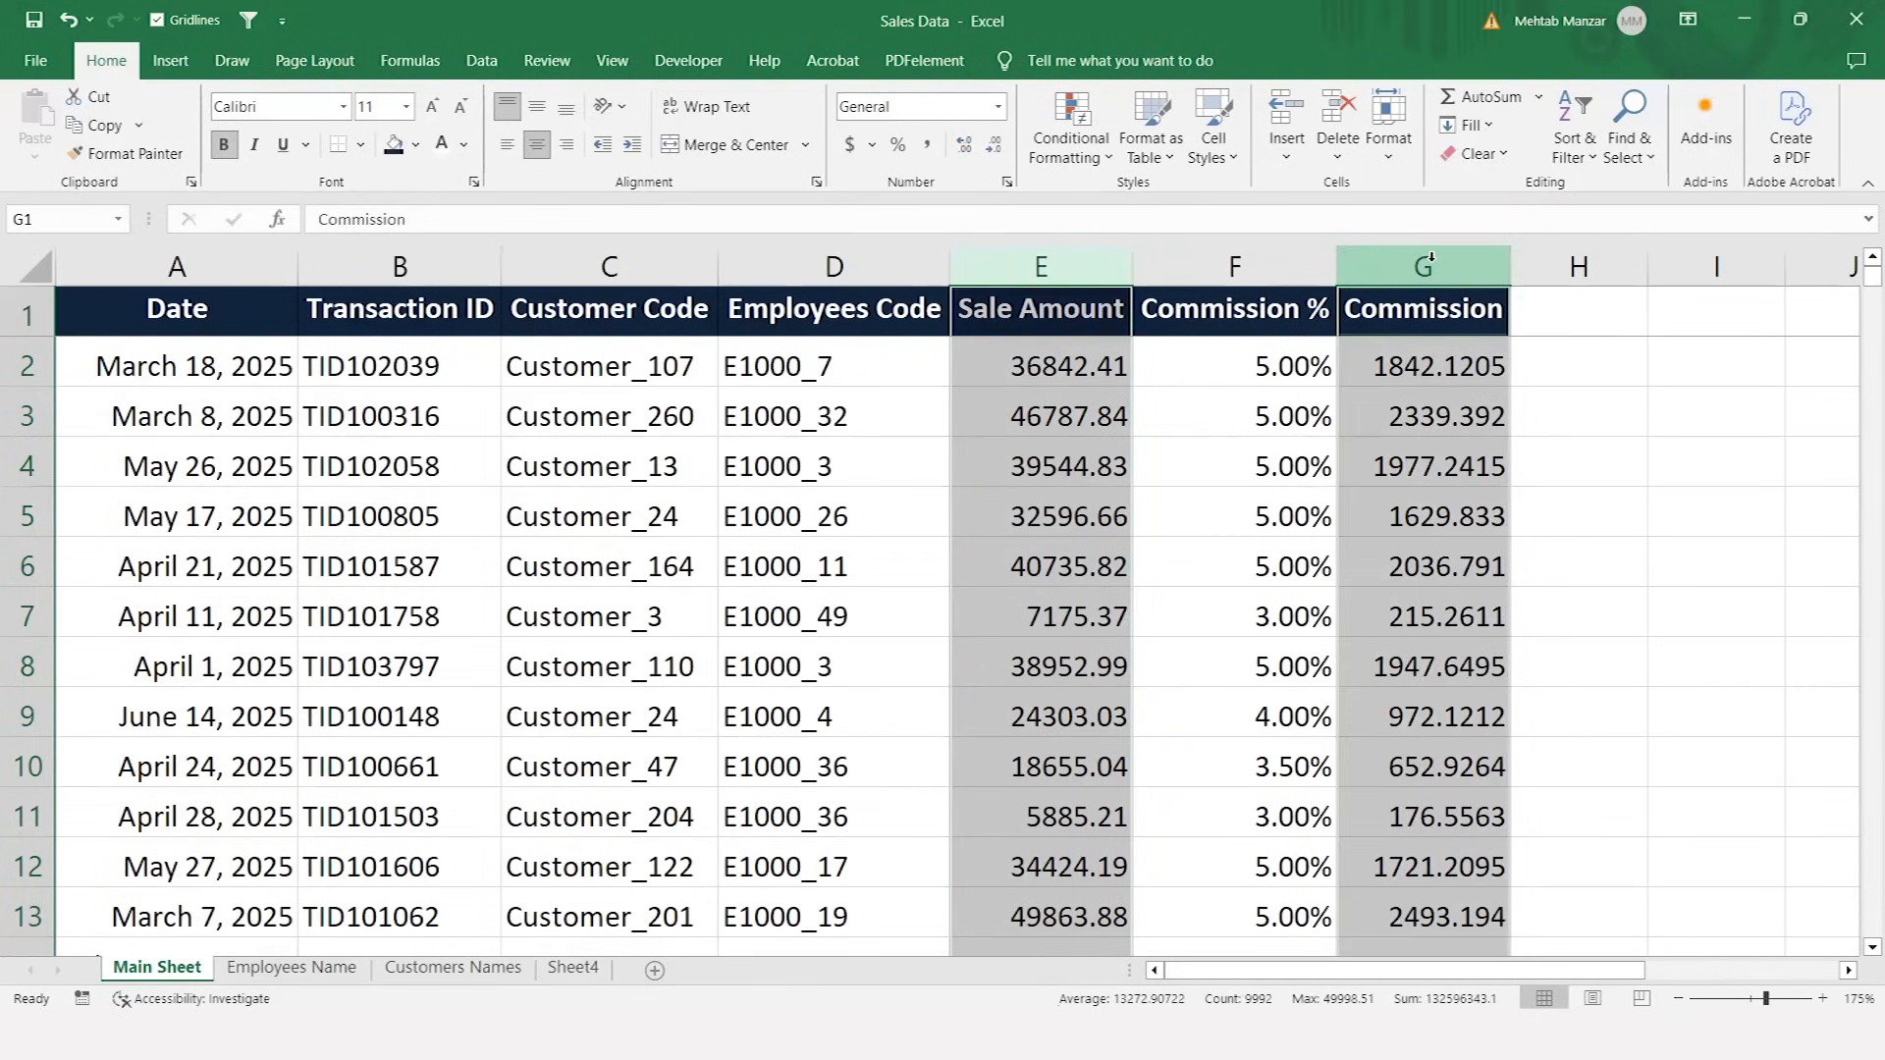
pyautogui.click(927, 149)
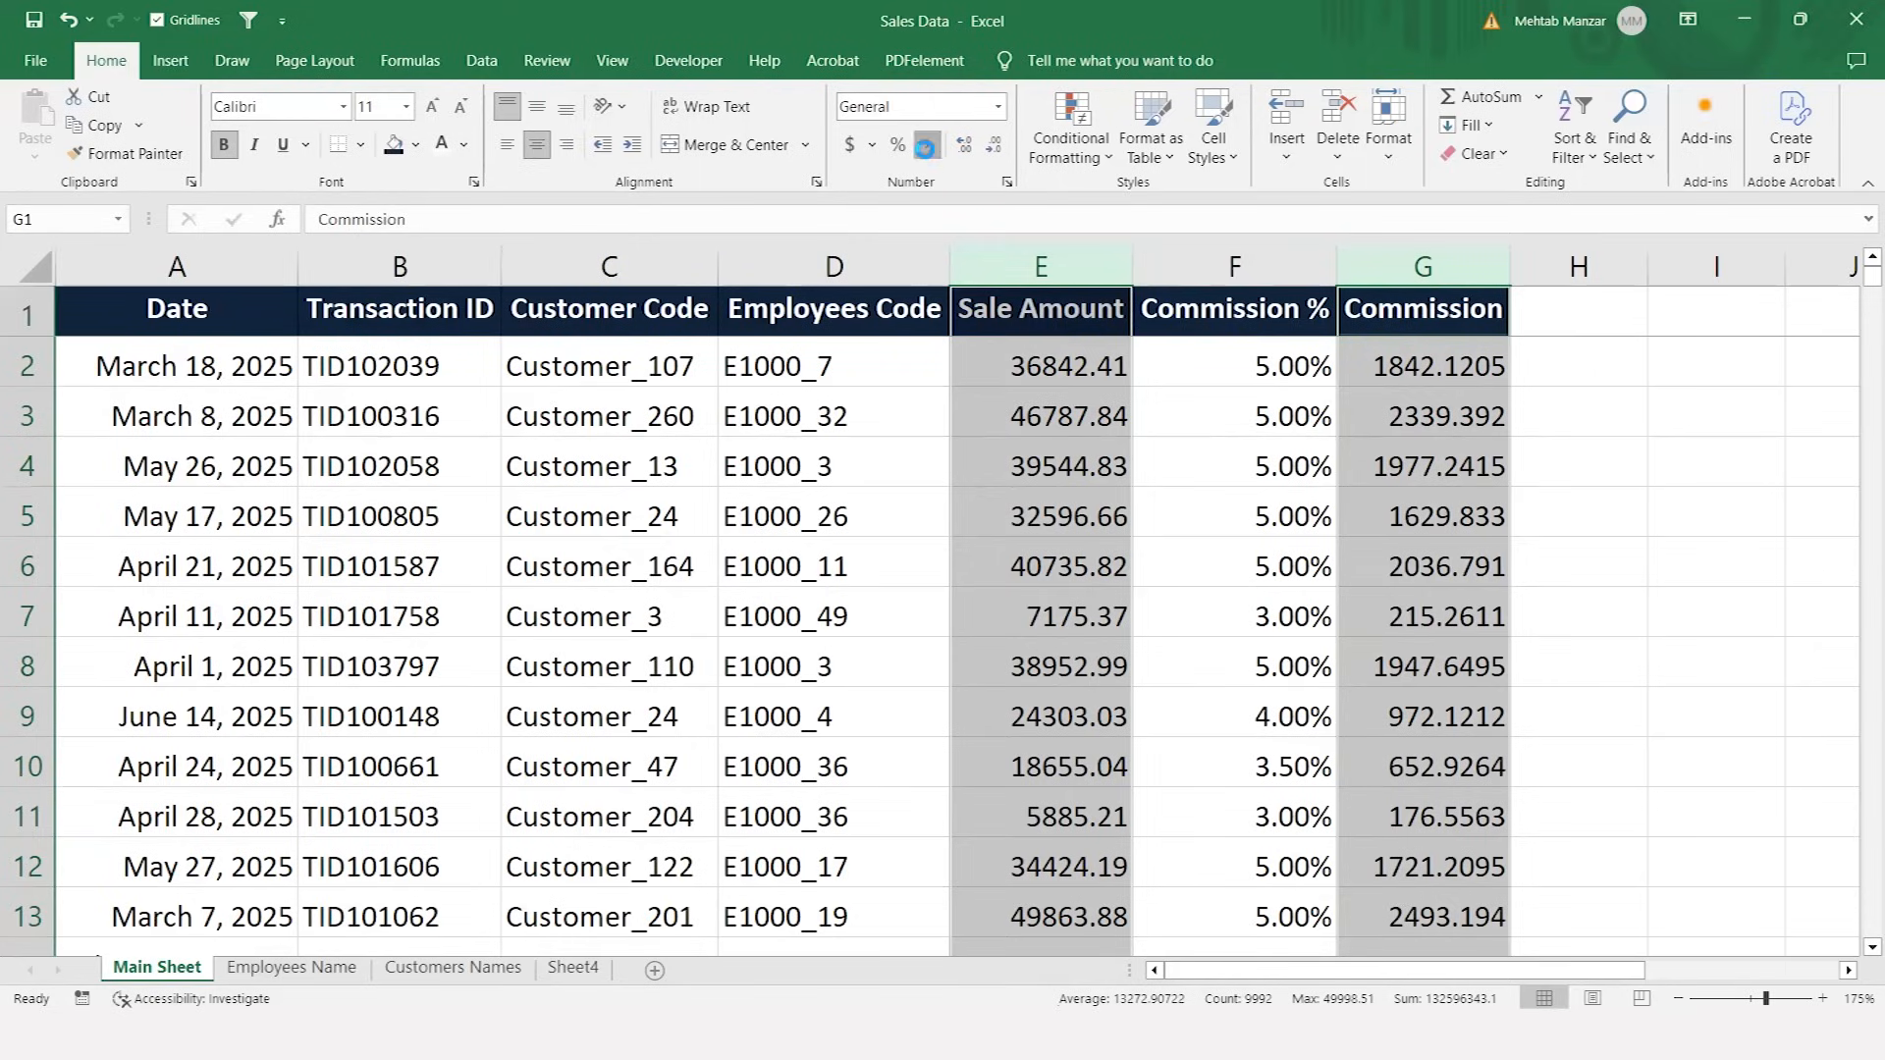
pyautogui.click(993, 146)
pyautogui.click(993, 146)
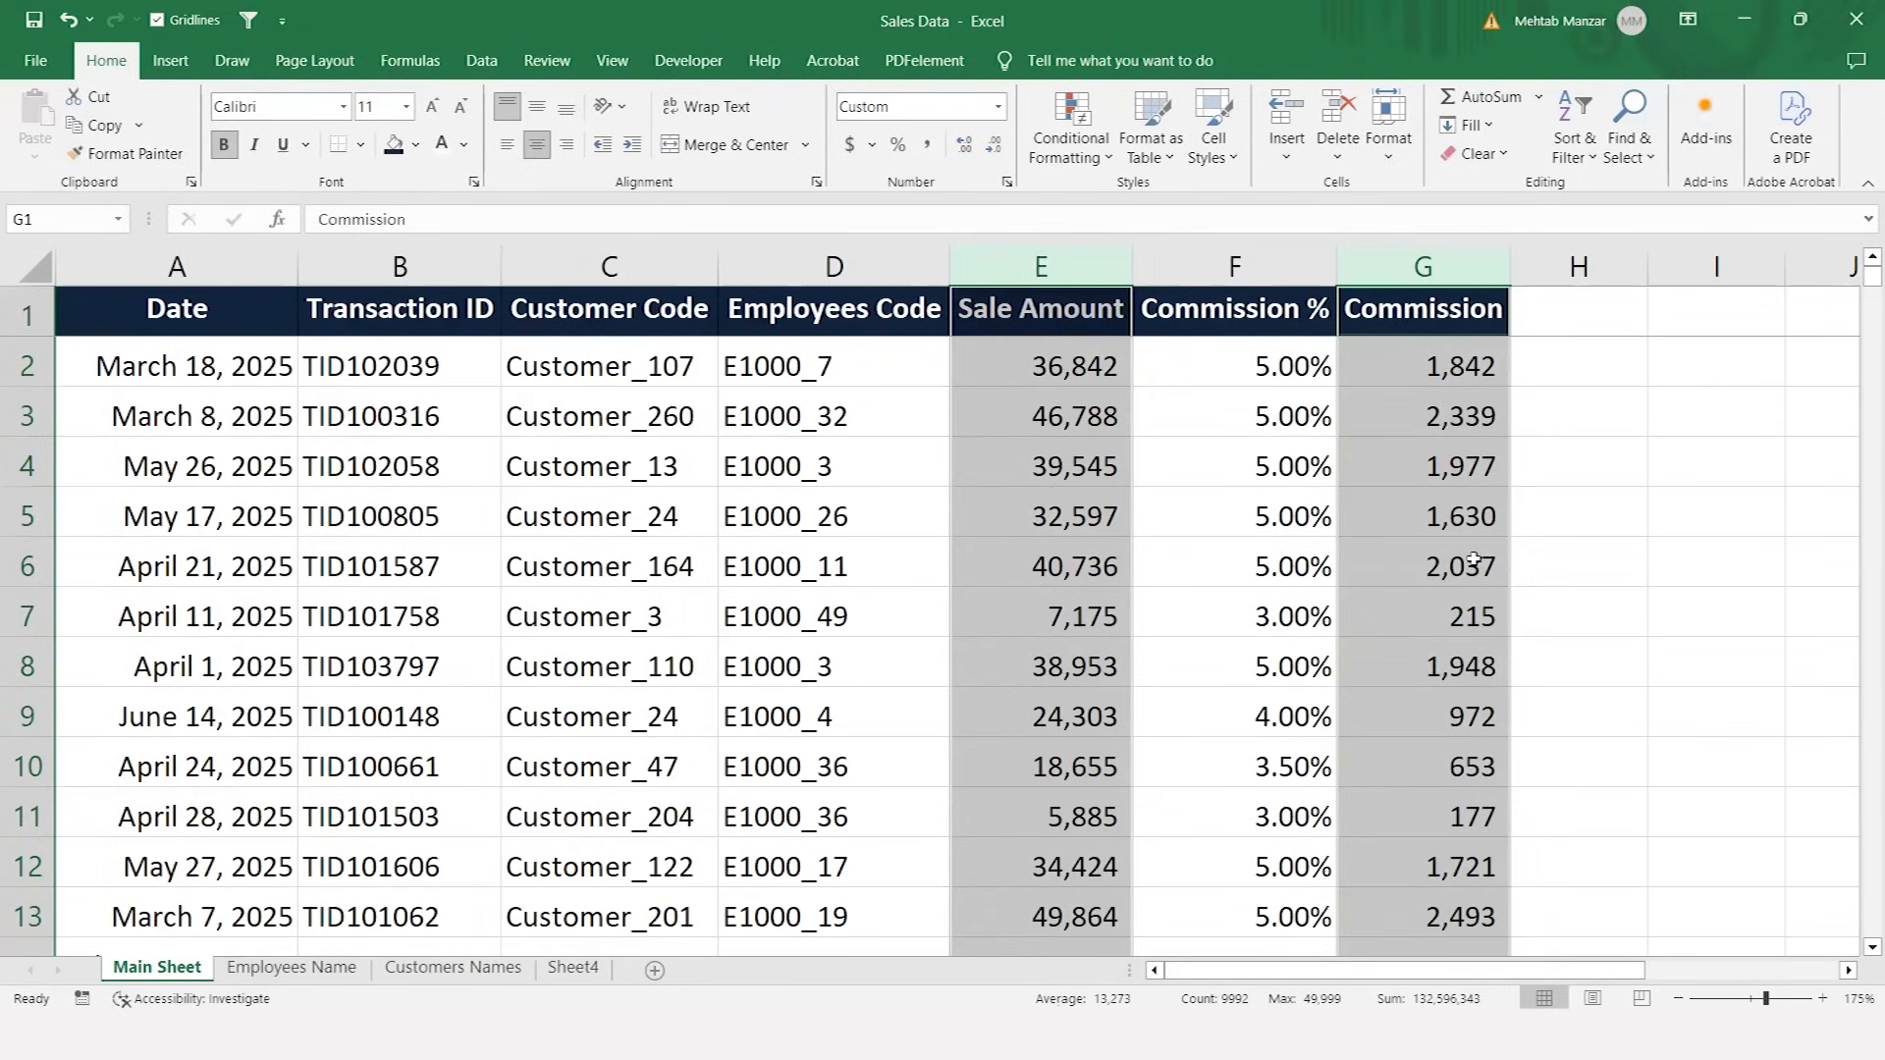
pyautogui.press('Down')
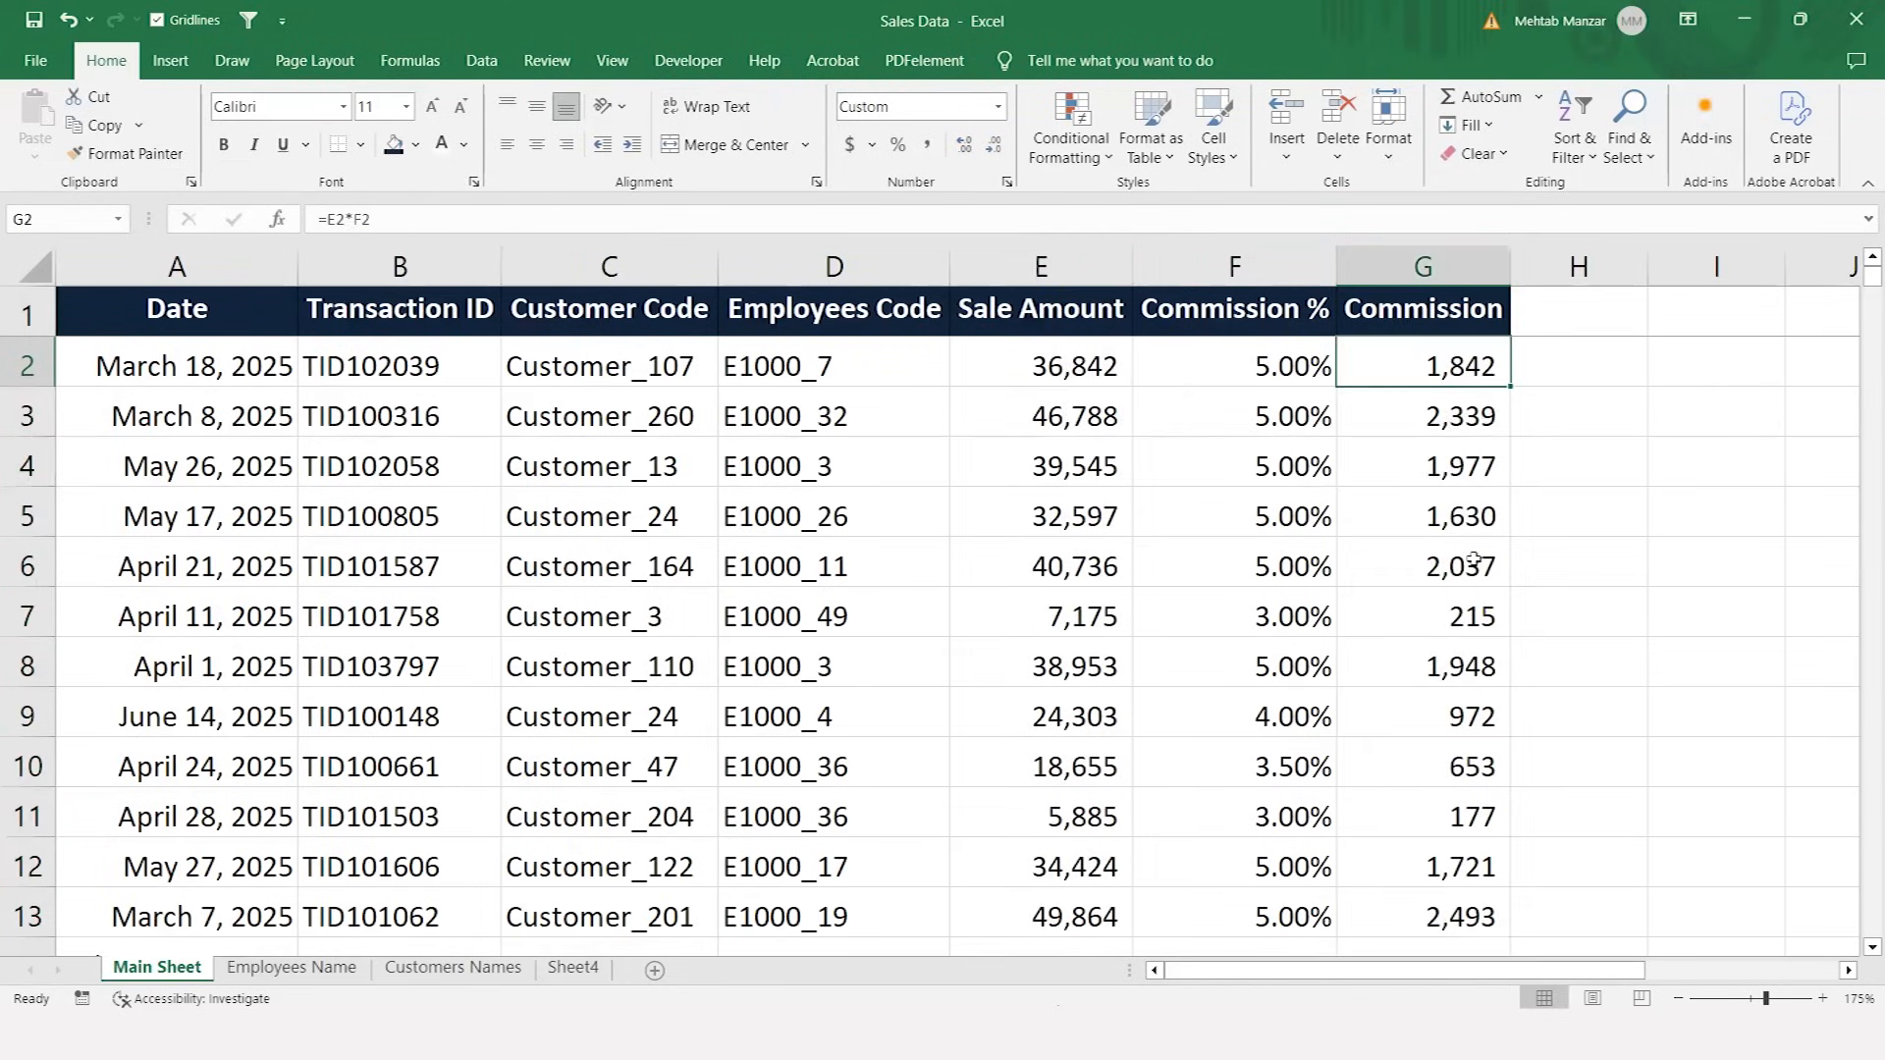
# - Insert an entire empty column before the Employees Code column on the Main Sheet
pyautogui.press('Left')
pyautogui.press('Left')
pyautogui.press('Right')
pyautogui.press('Right')
pyautogui.press('Left')
pyautogui.press('Left')
pyautogui.press('Left')
pyautogui.press('Left')
pyautogui.press('Right')
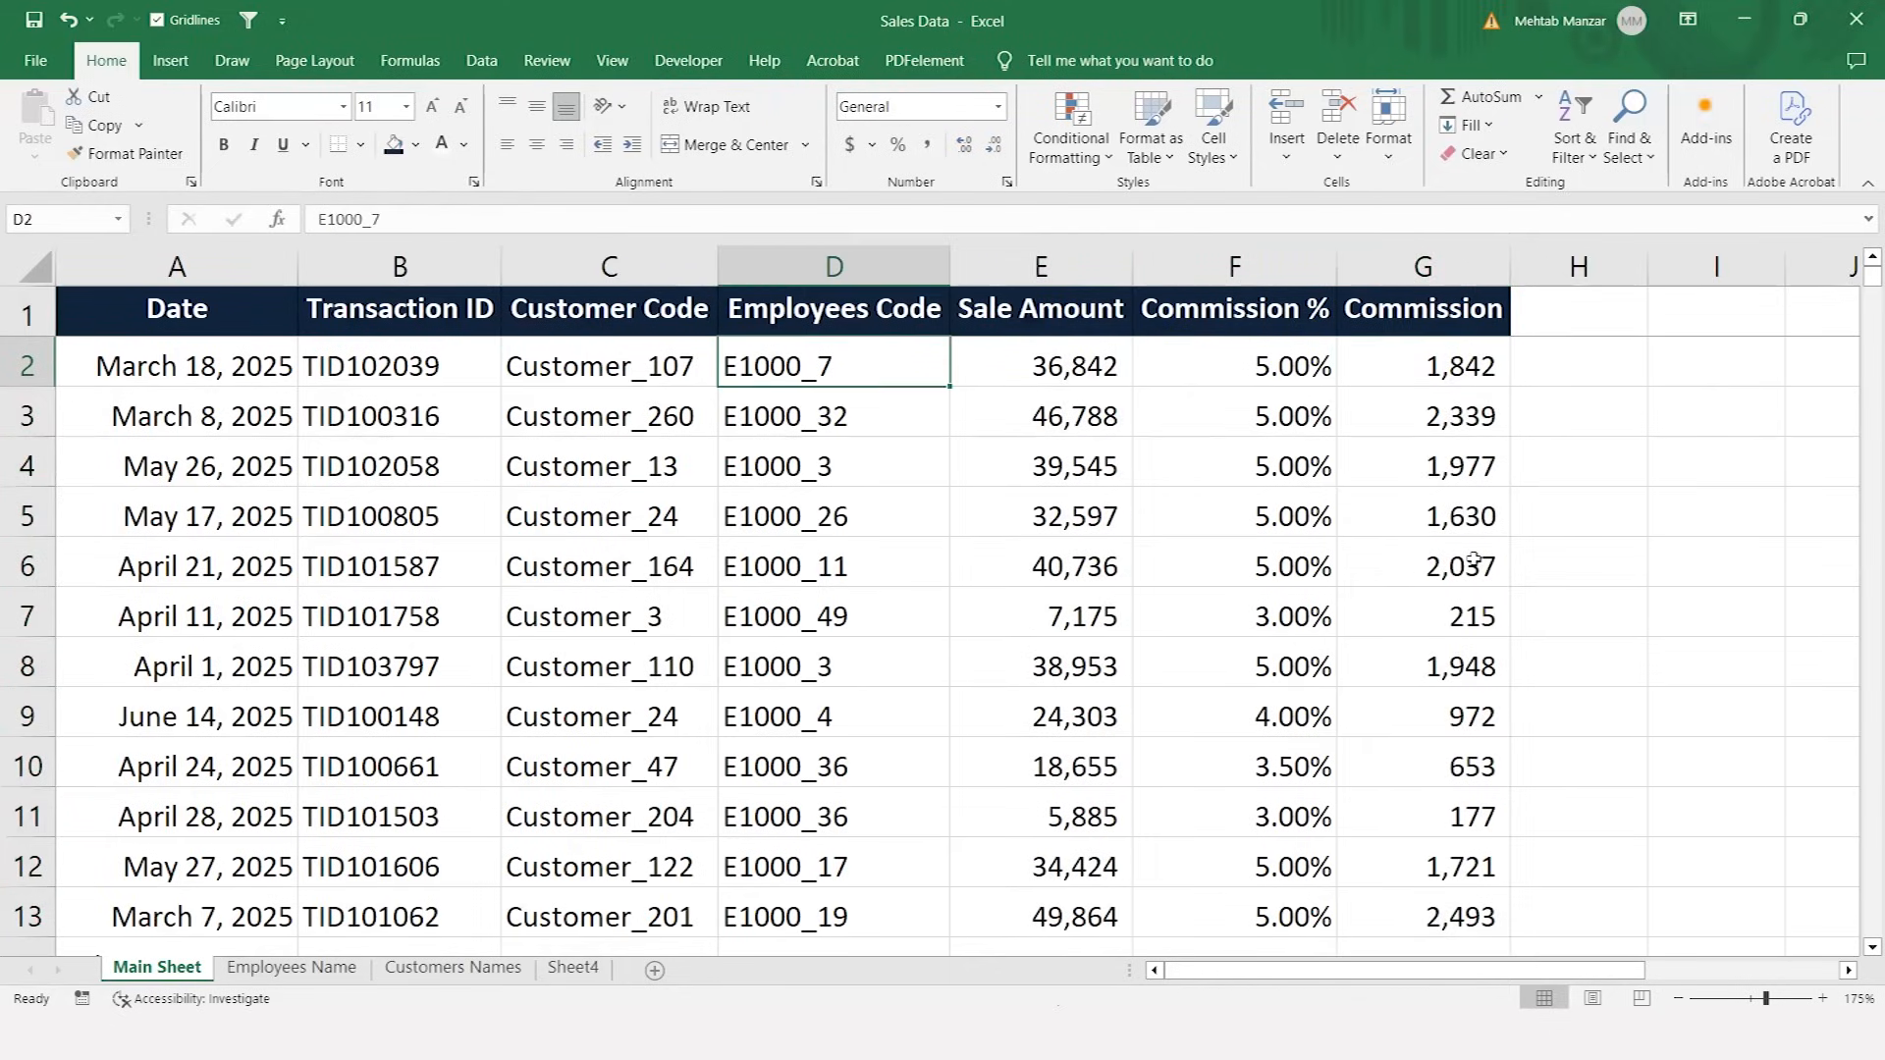
pyautogui.hotkey('ctrl', 'shift', '+')
pyautogui.press('r')
pyautogui.press('c')
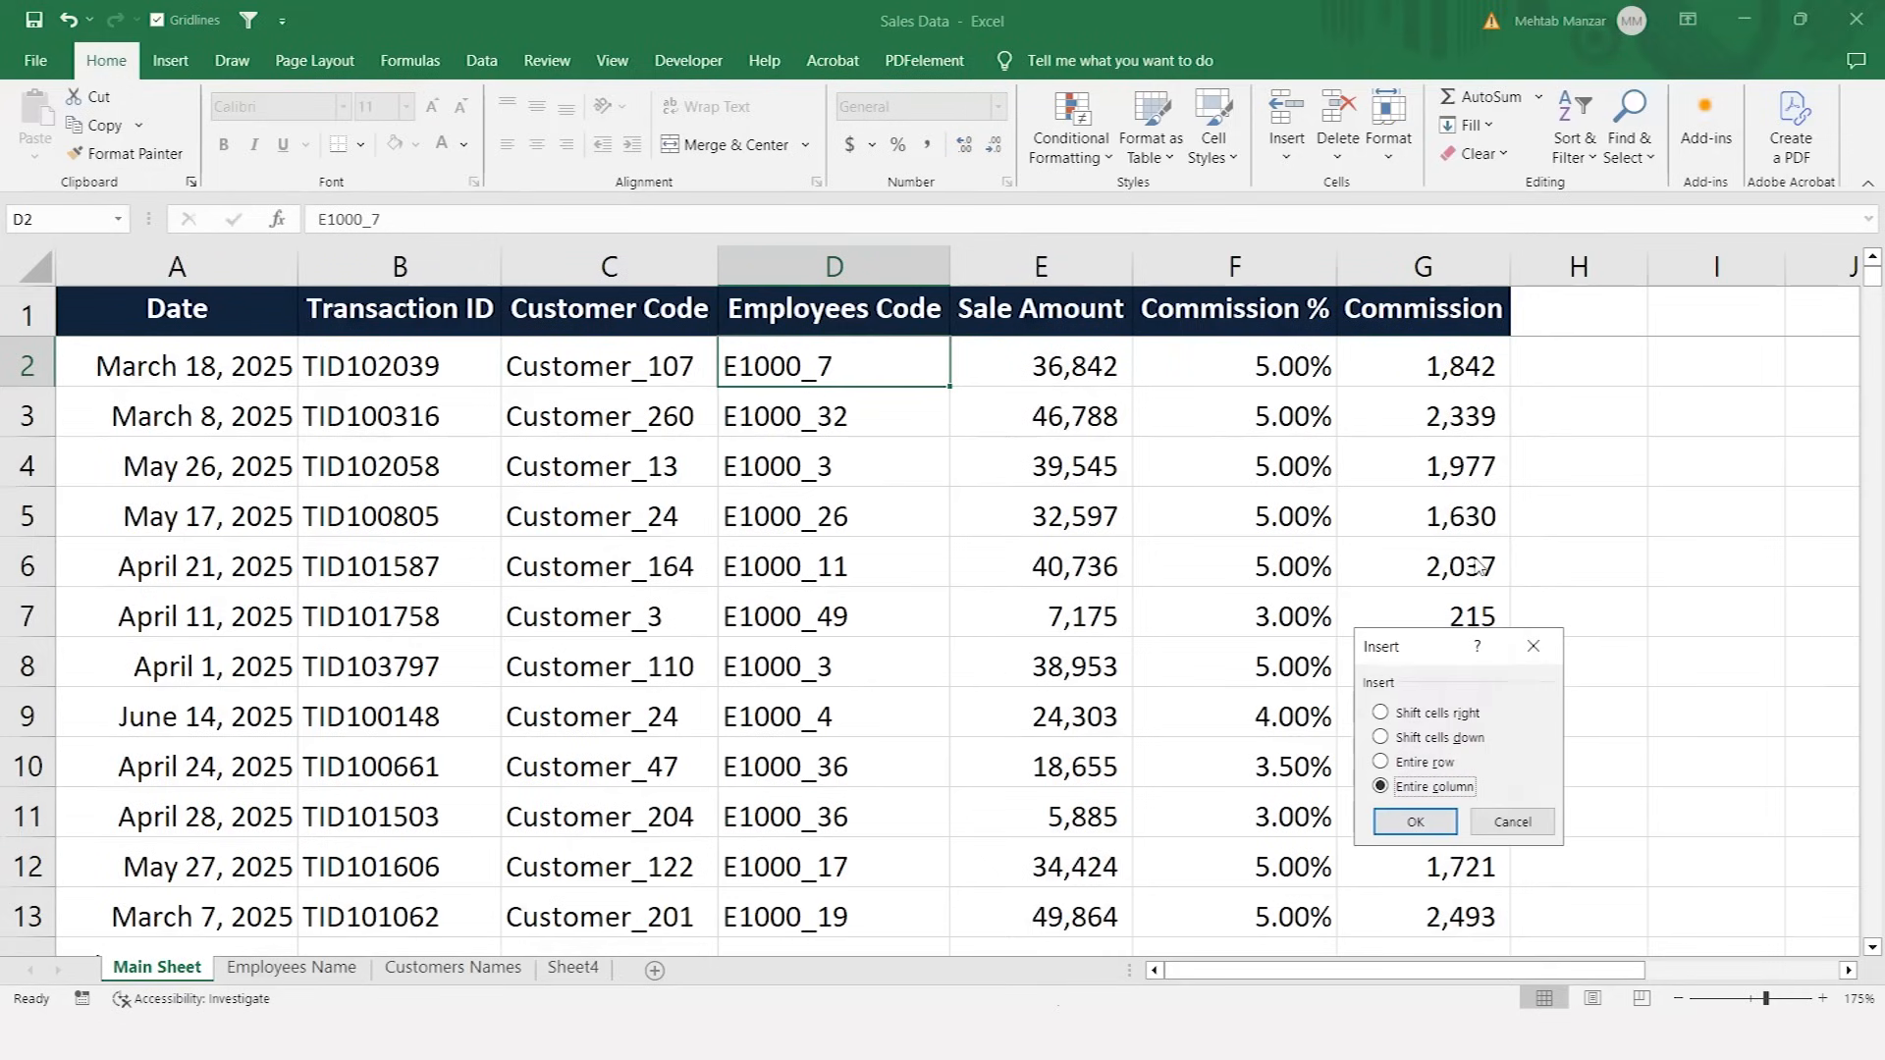
pyautogui.press('Return')
# - Enter the heading "Cutomer Name" in D1 of the new column
pyautogui.press('Up')
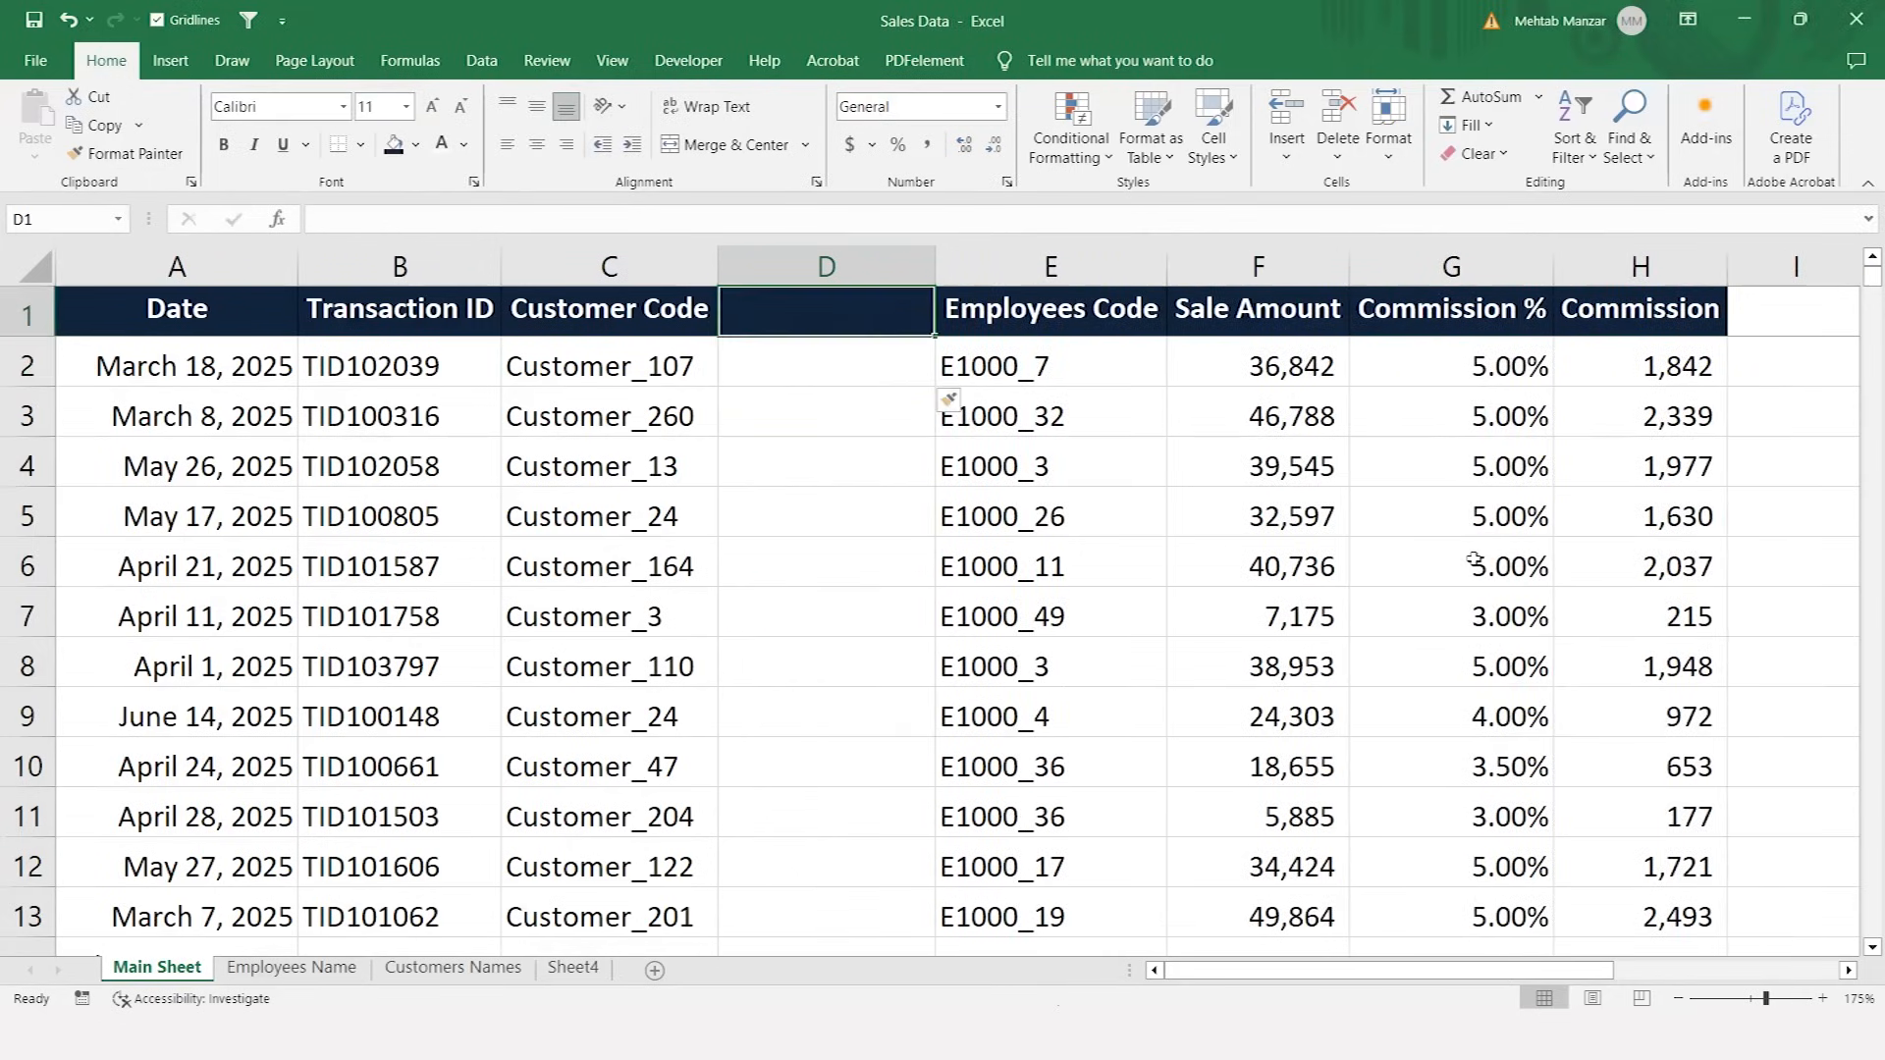
pyautogui.write('Cutomer ')
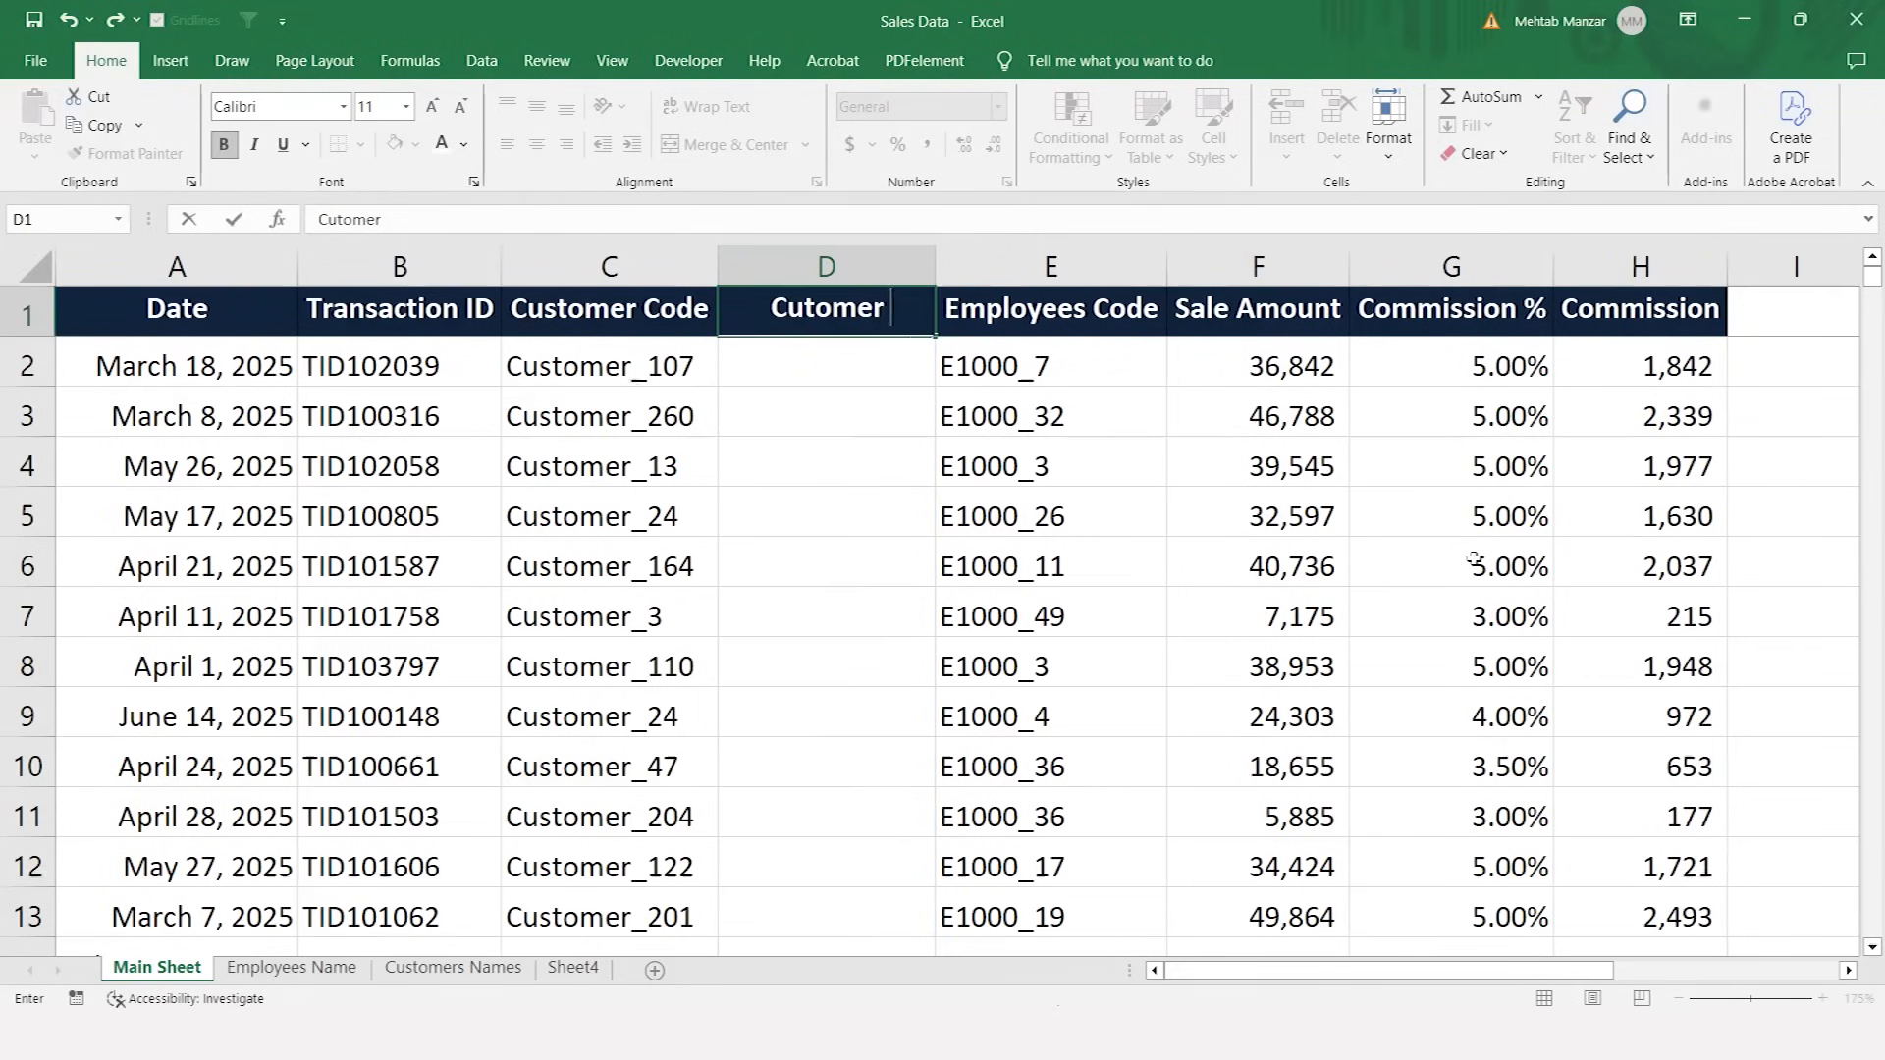
pyautogui.write('Nma')
pyautogui.press('BackSpace')
pyautogui.press('BackSpace')
pyautogui.write('am')
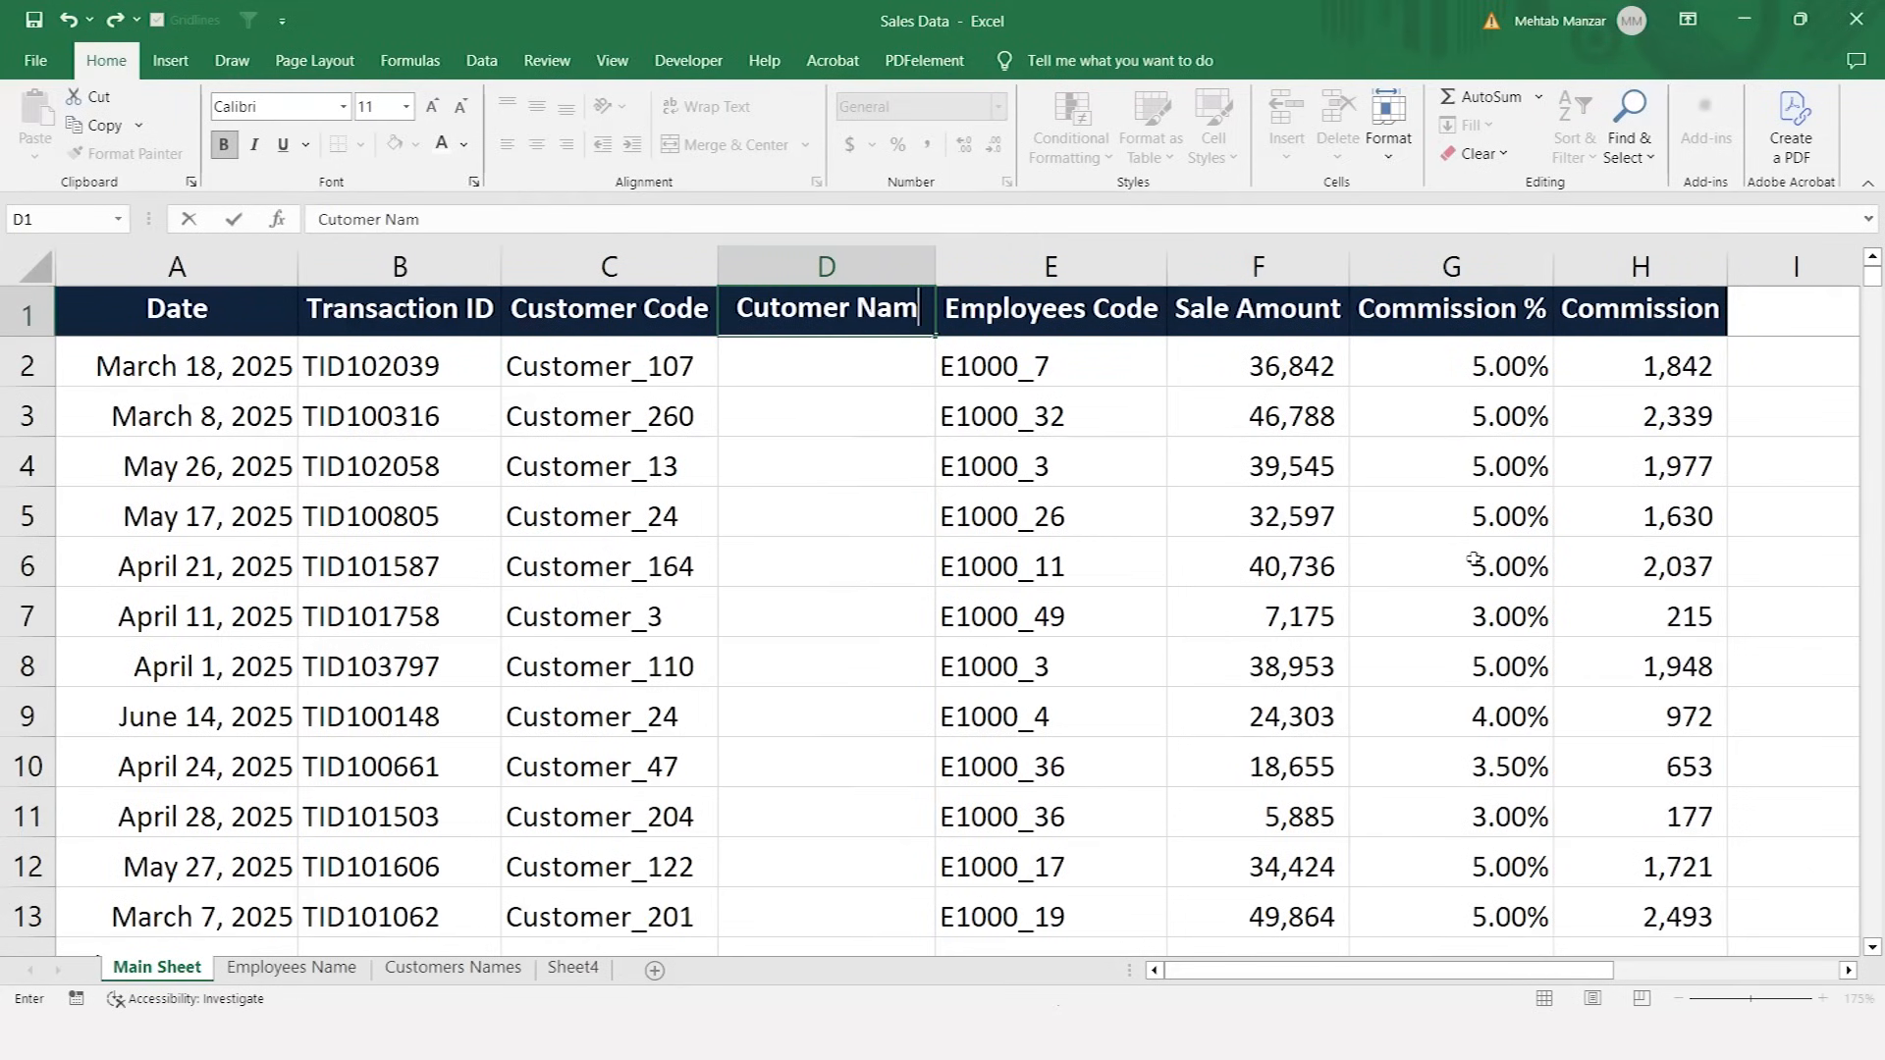
pyautogui.write('e')
pyautogui.press('Return')
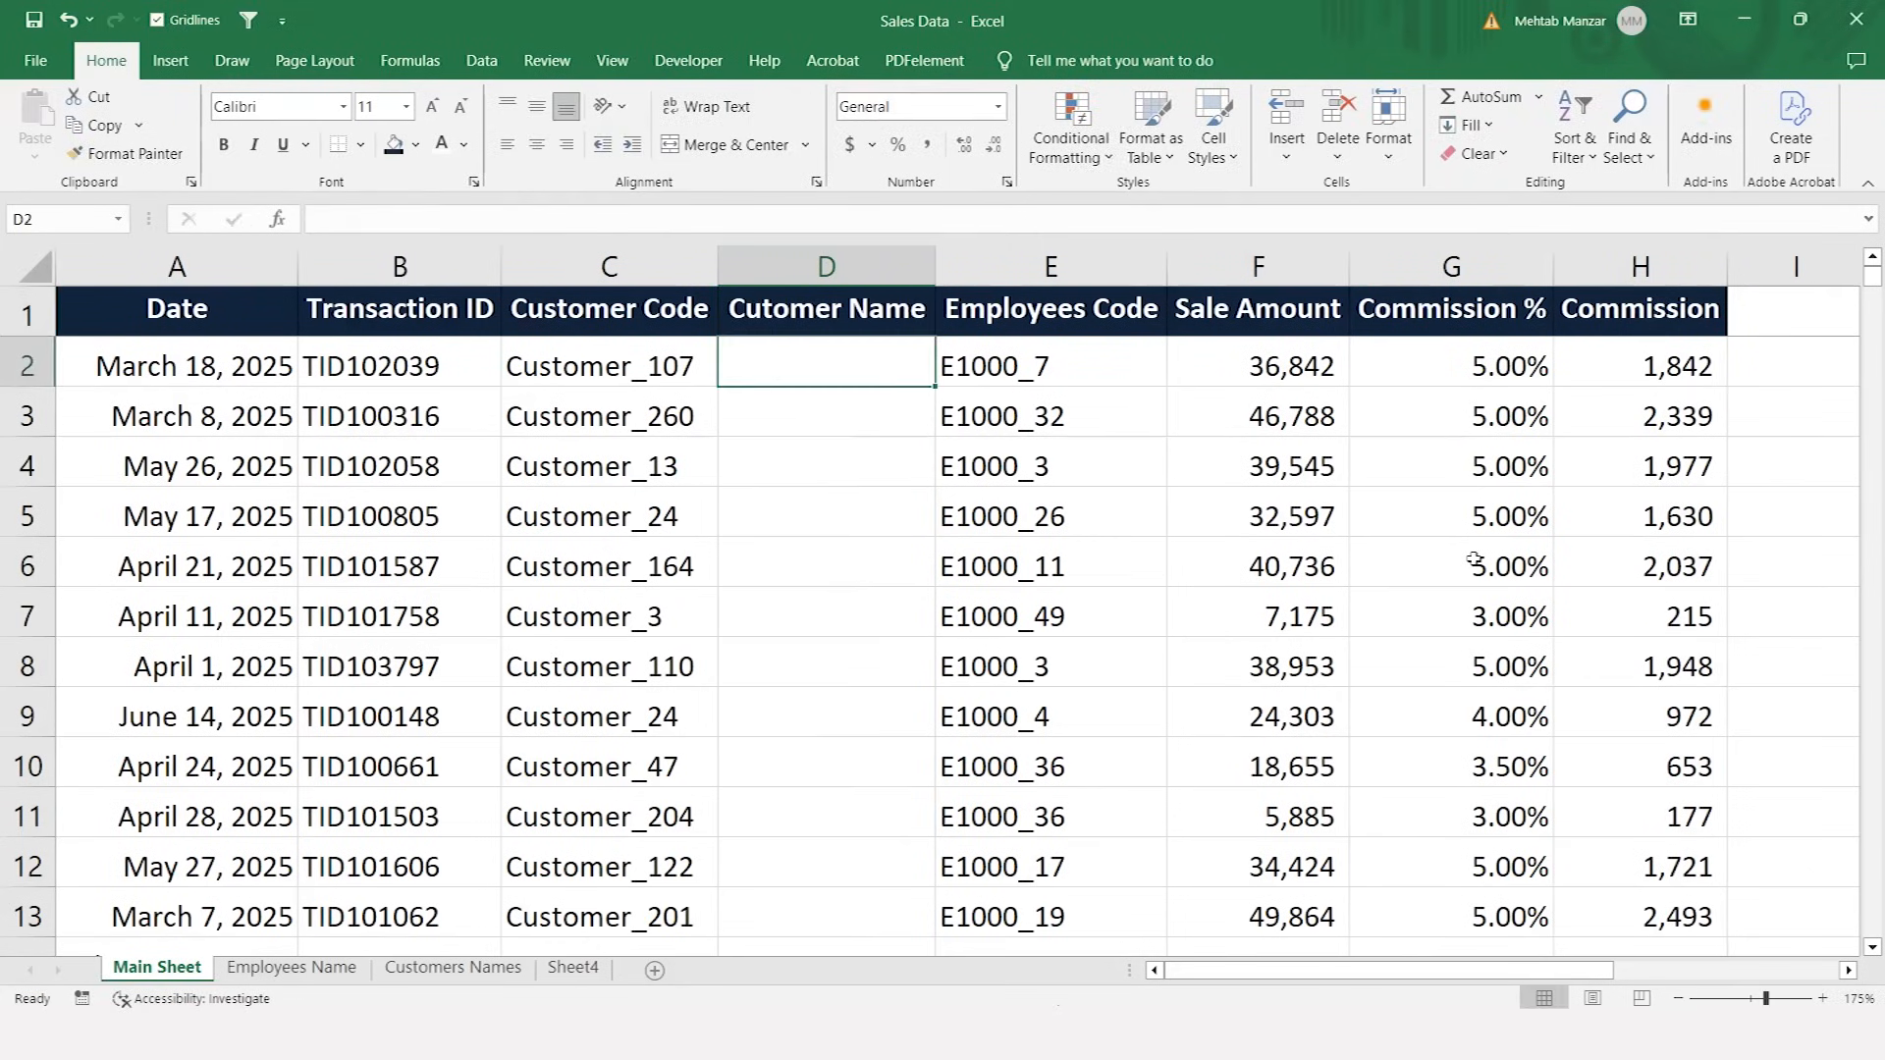
# - Begin a VLOOKUP in D2 with lookup value C2 and the absolute table range $B$1:$C$301 on the Customers Names sheet
pyautogui.press('Right')
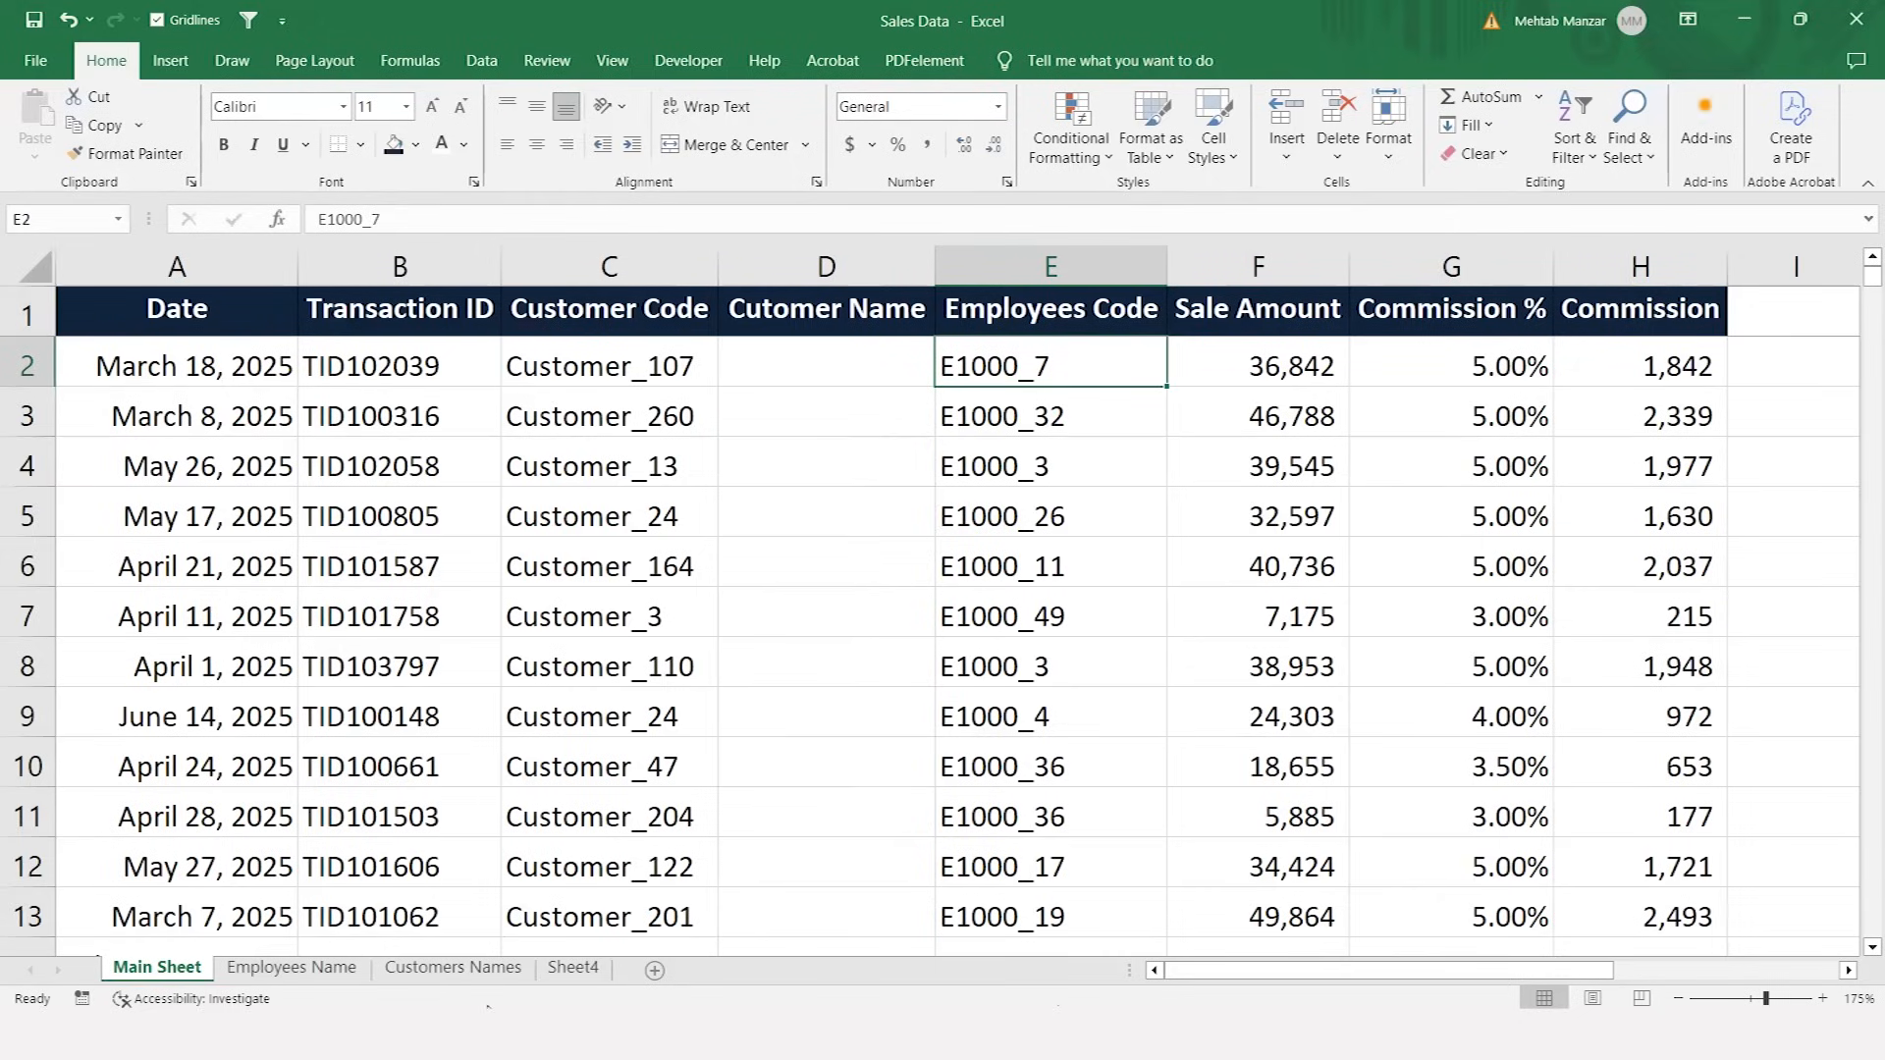
pyautogui.click(858, 354)
pyautogui.write('=vl')
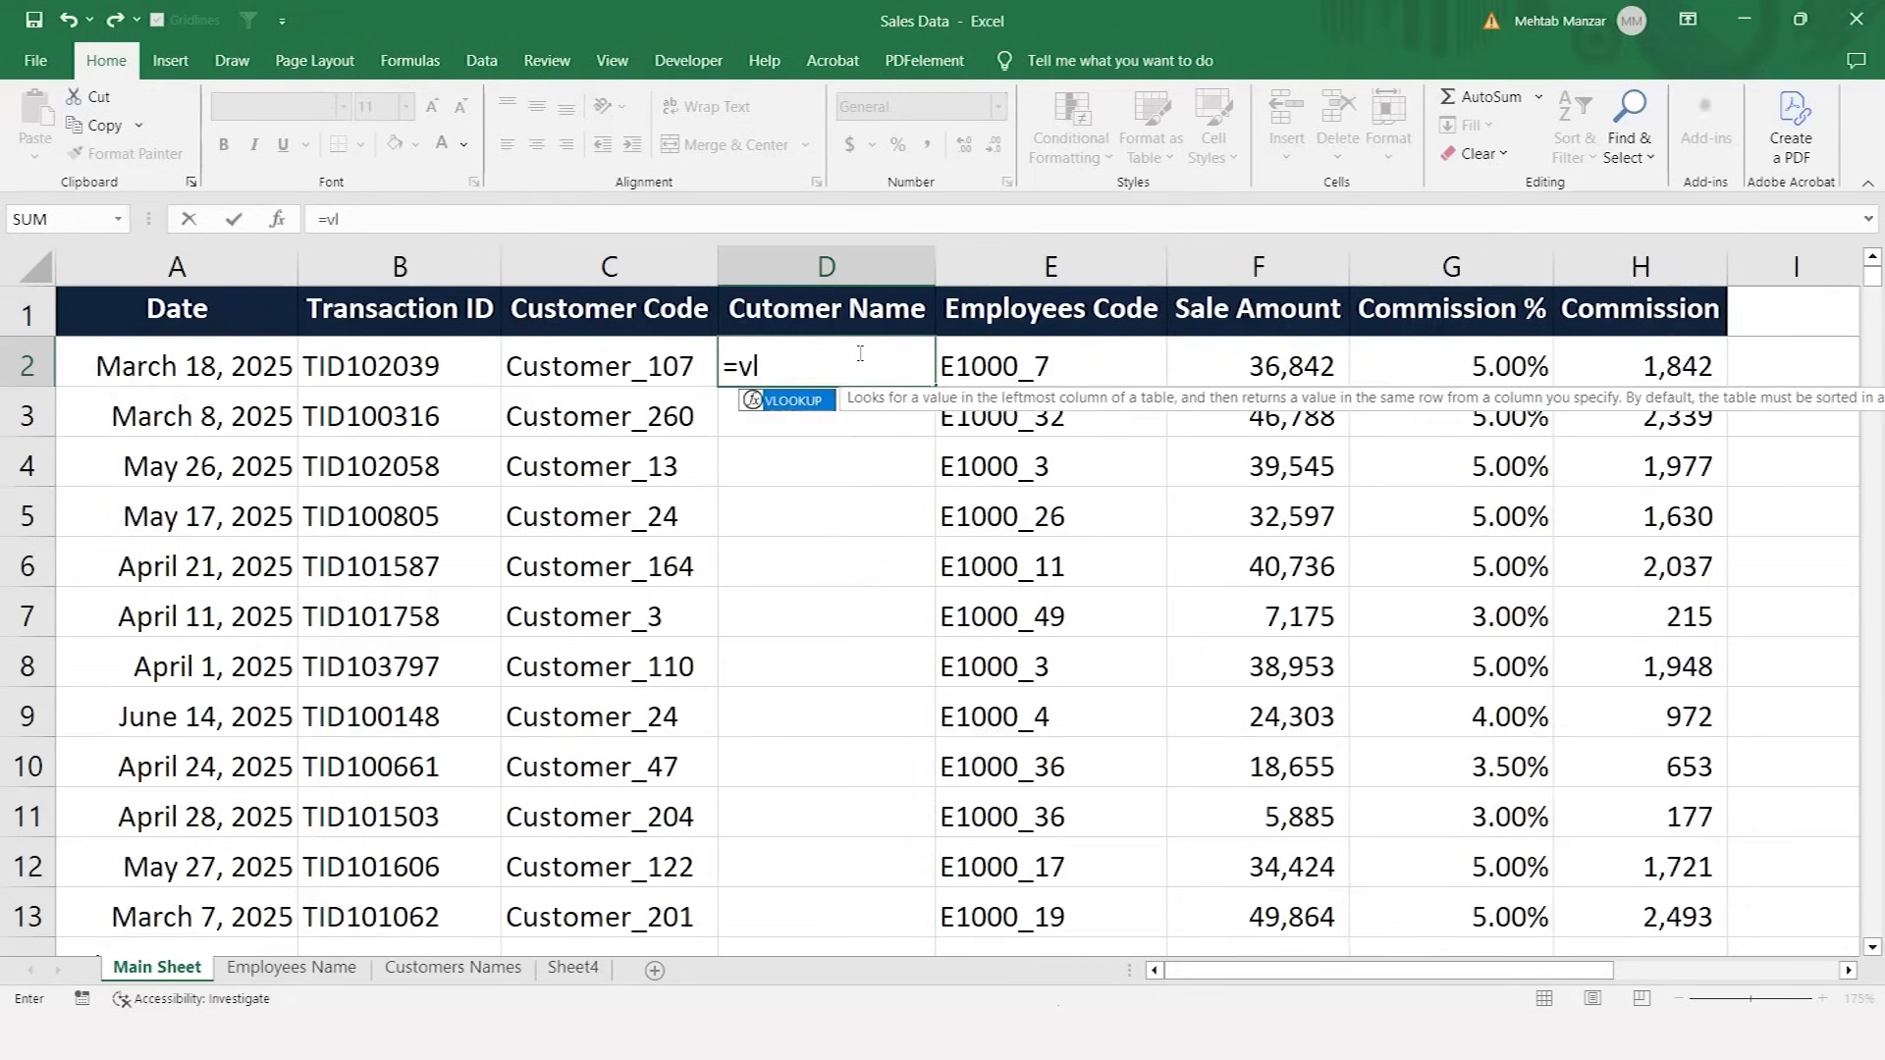
pyautogui.press('Tab')
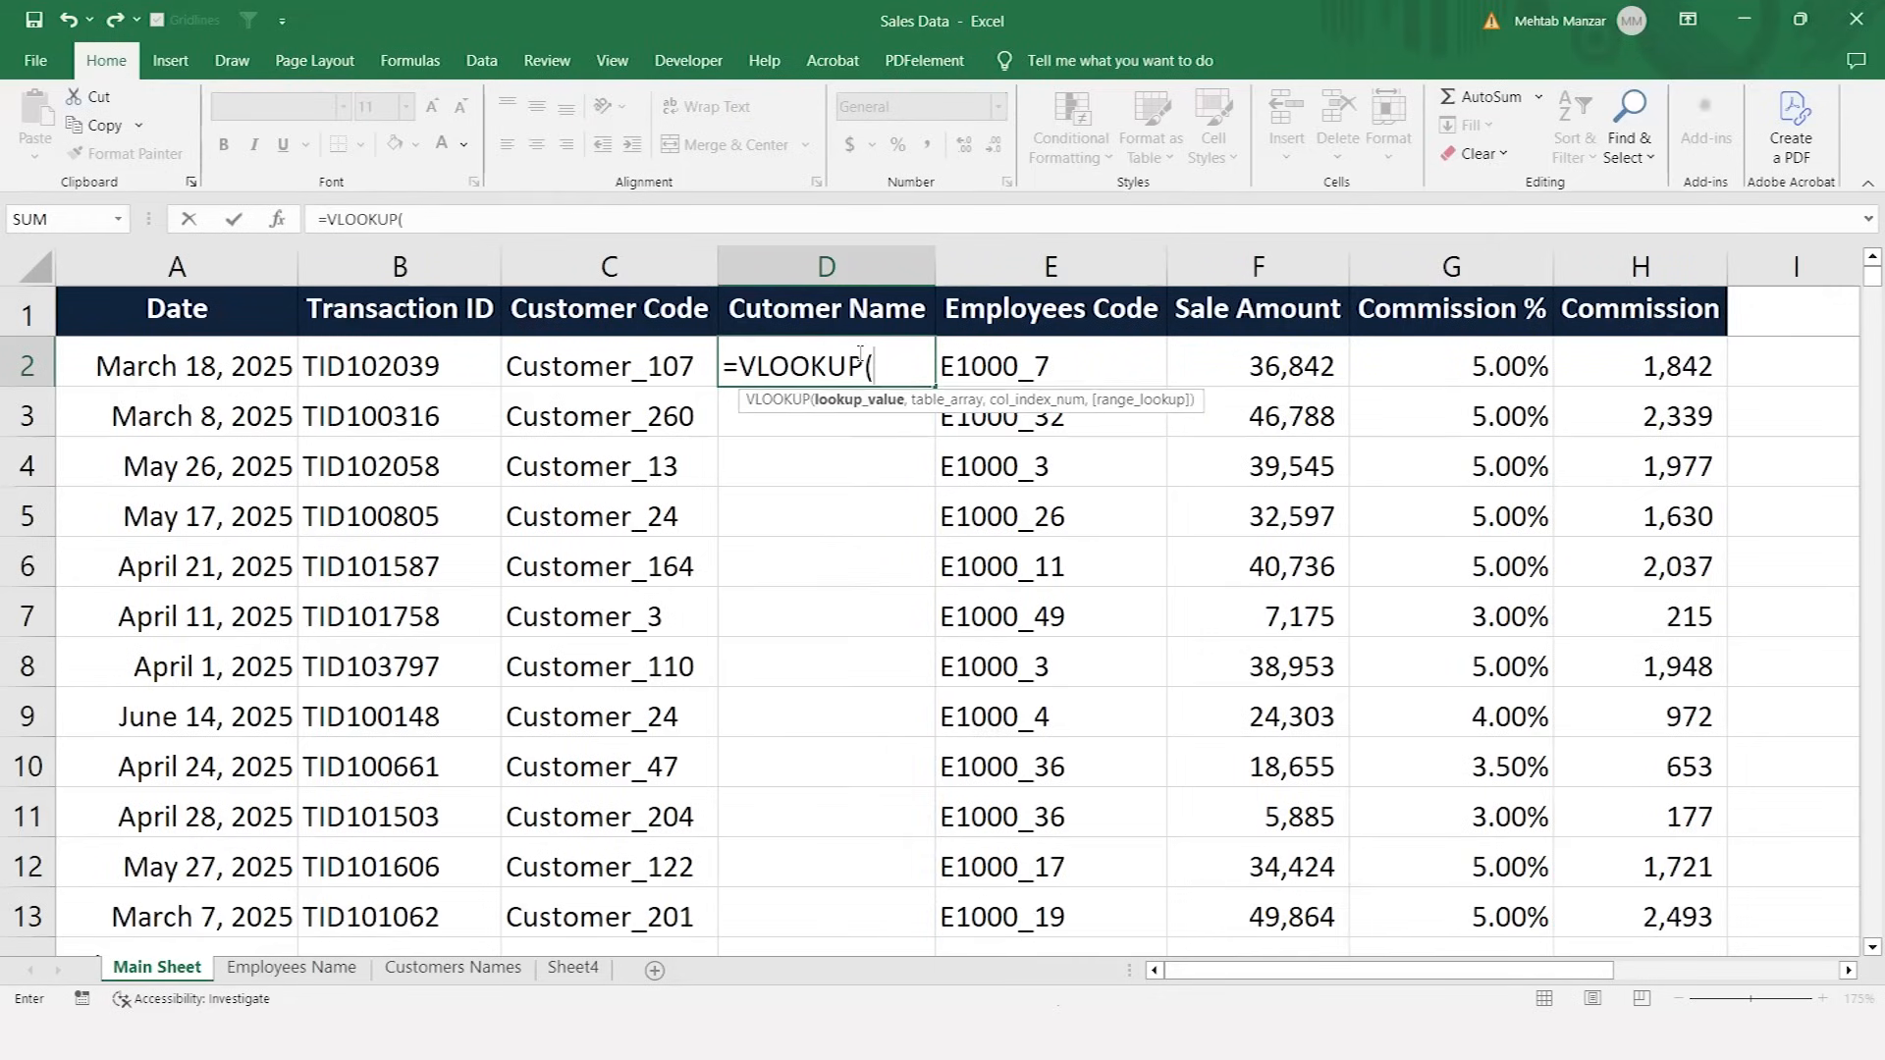
pyautogui.press('Left')
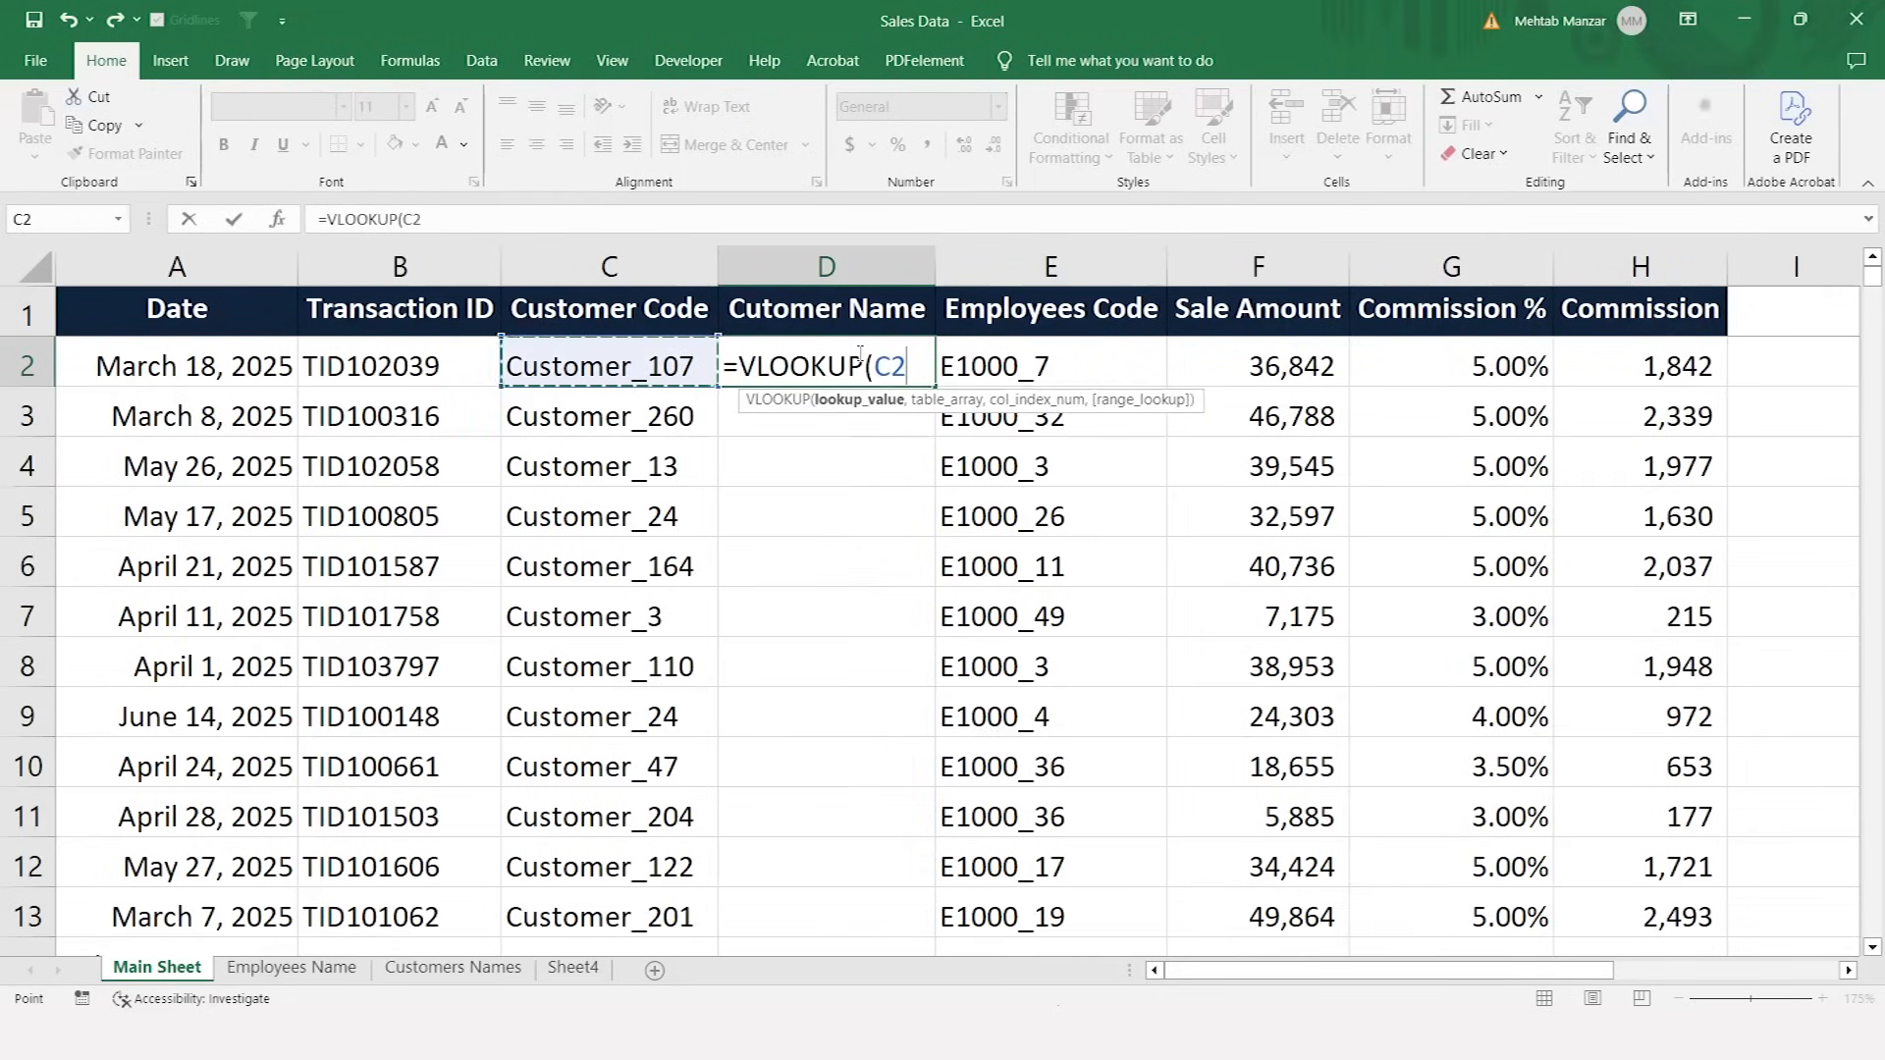
pyautogui.write(',')
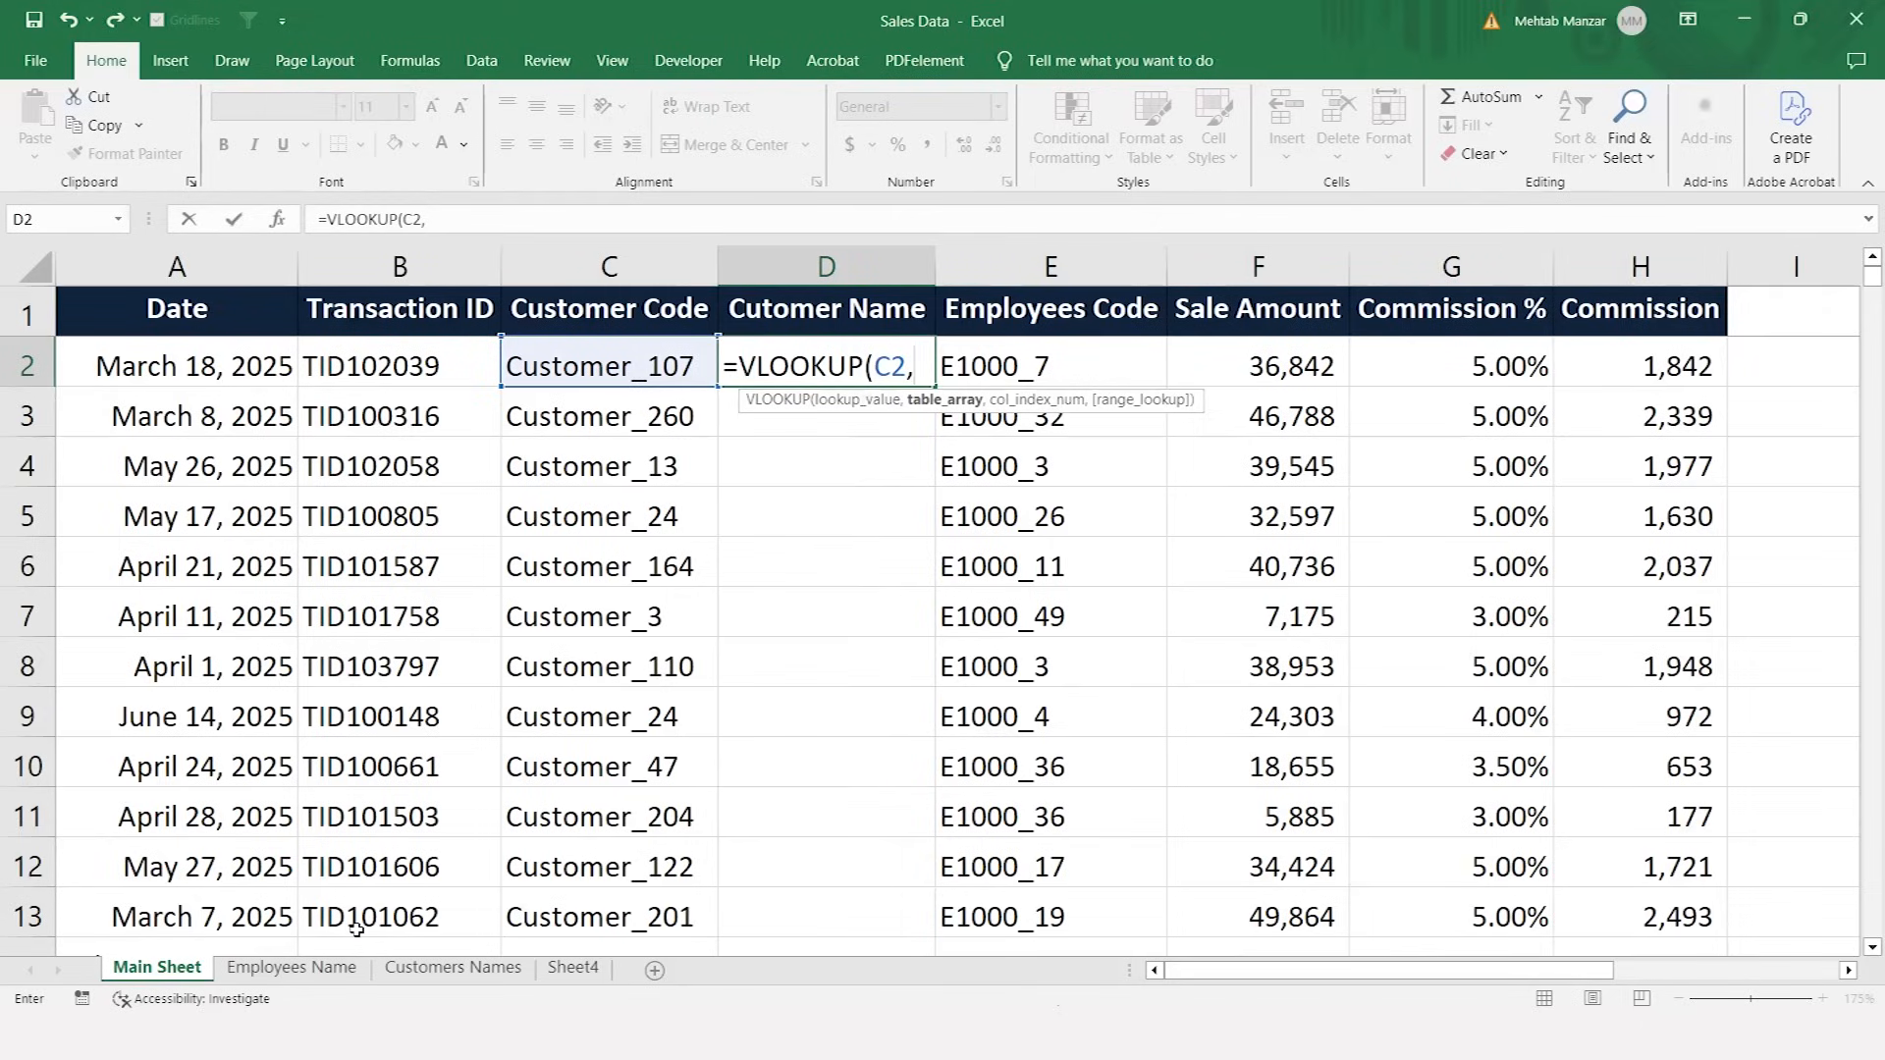
pyautogui.click(454, 969)
pyautogui.moveTo(250, 295); pyautogui.dragTo(373, 297)
pyautogui.hotkey('ctrl', 'shift', 'Down')
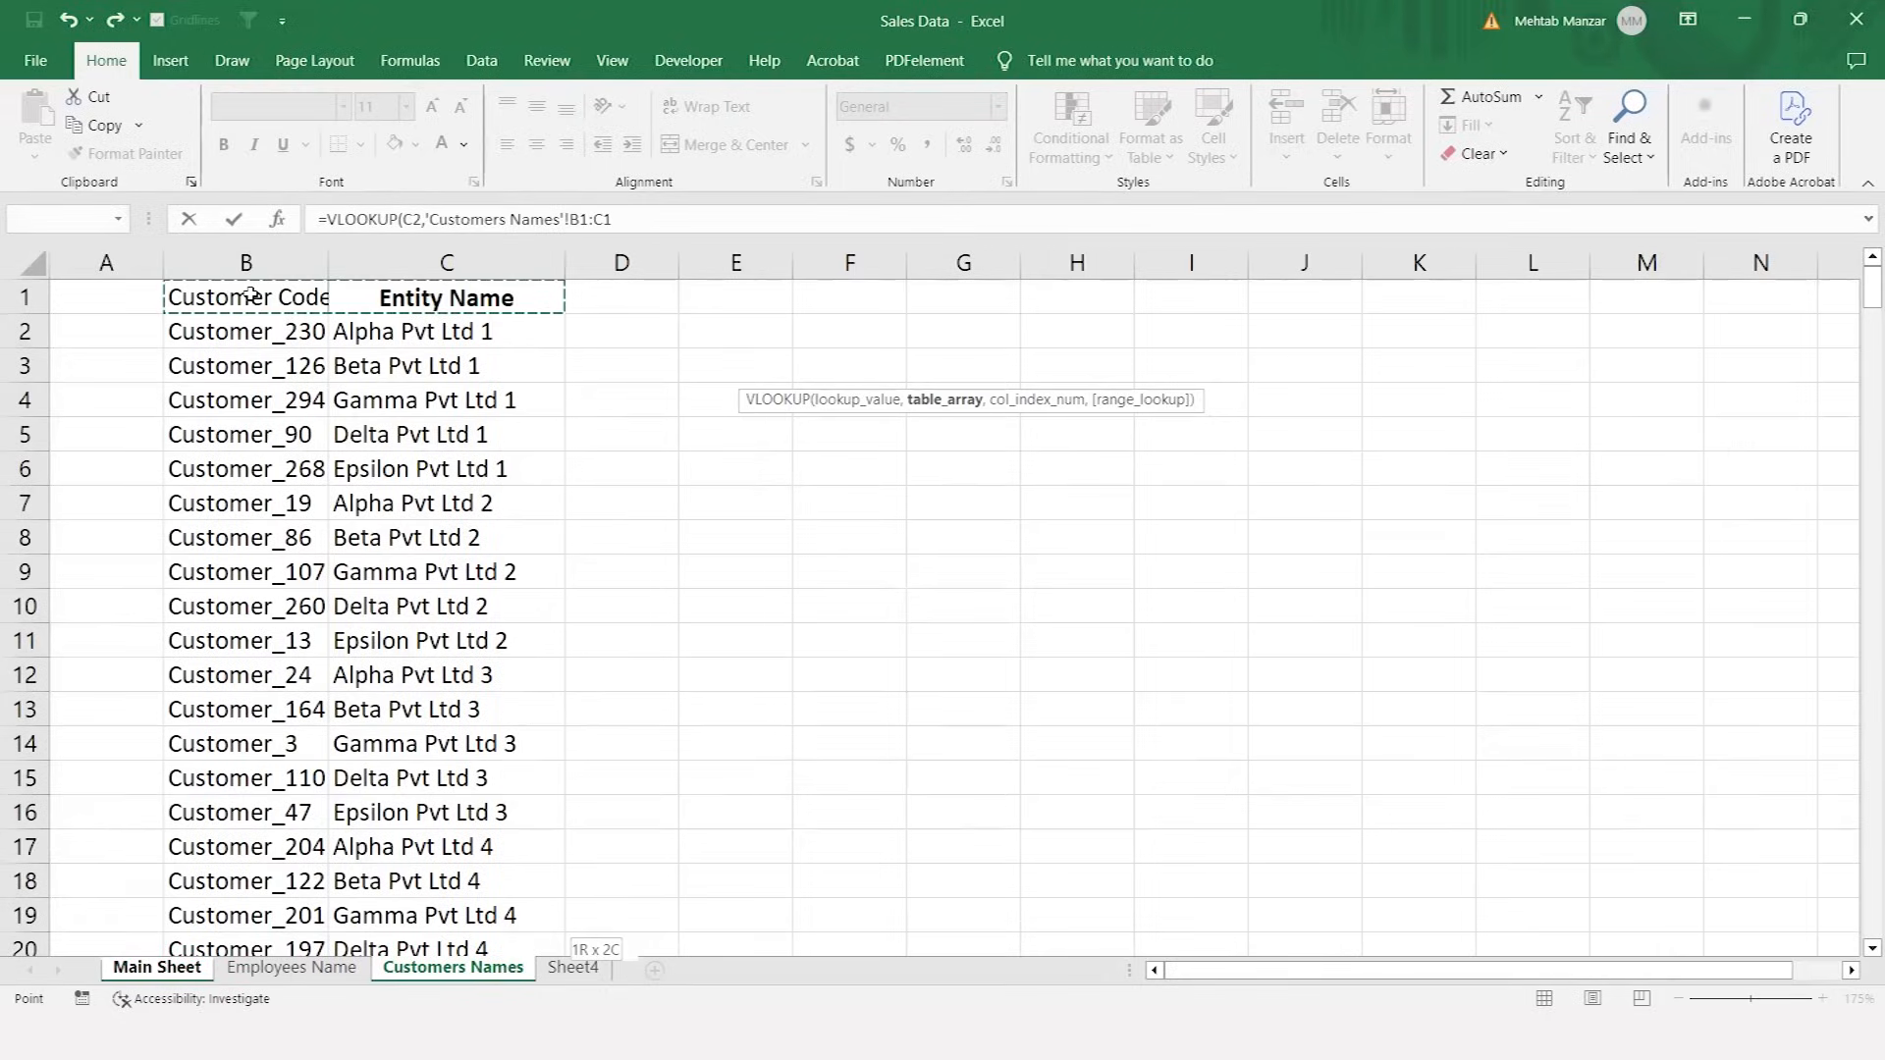
pyautogui.press('F4')
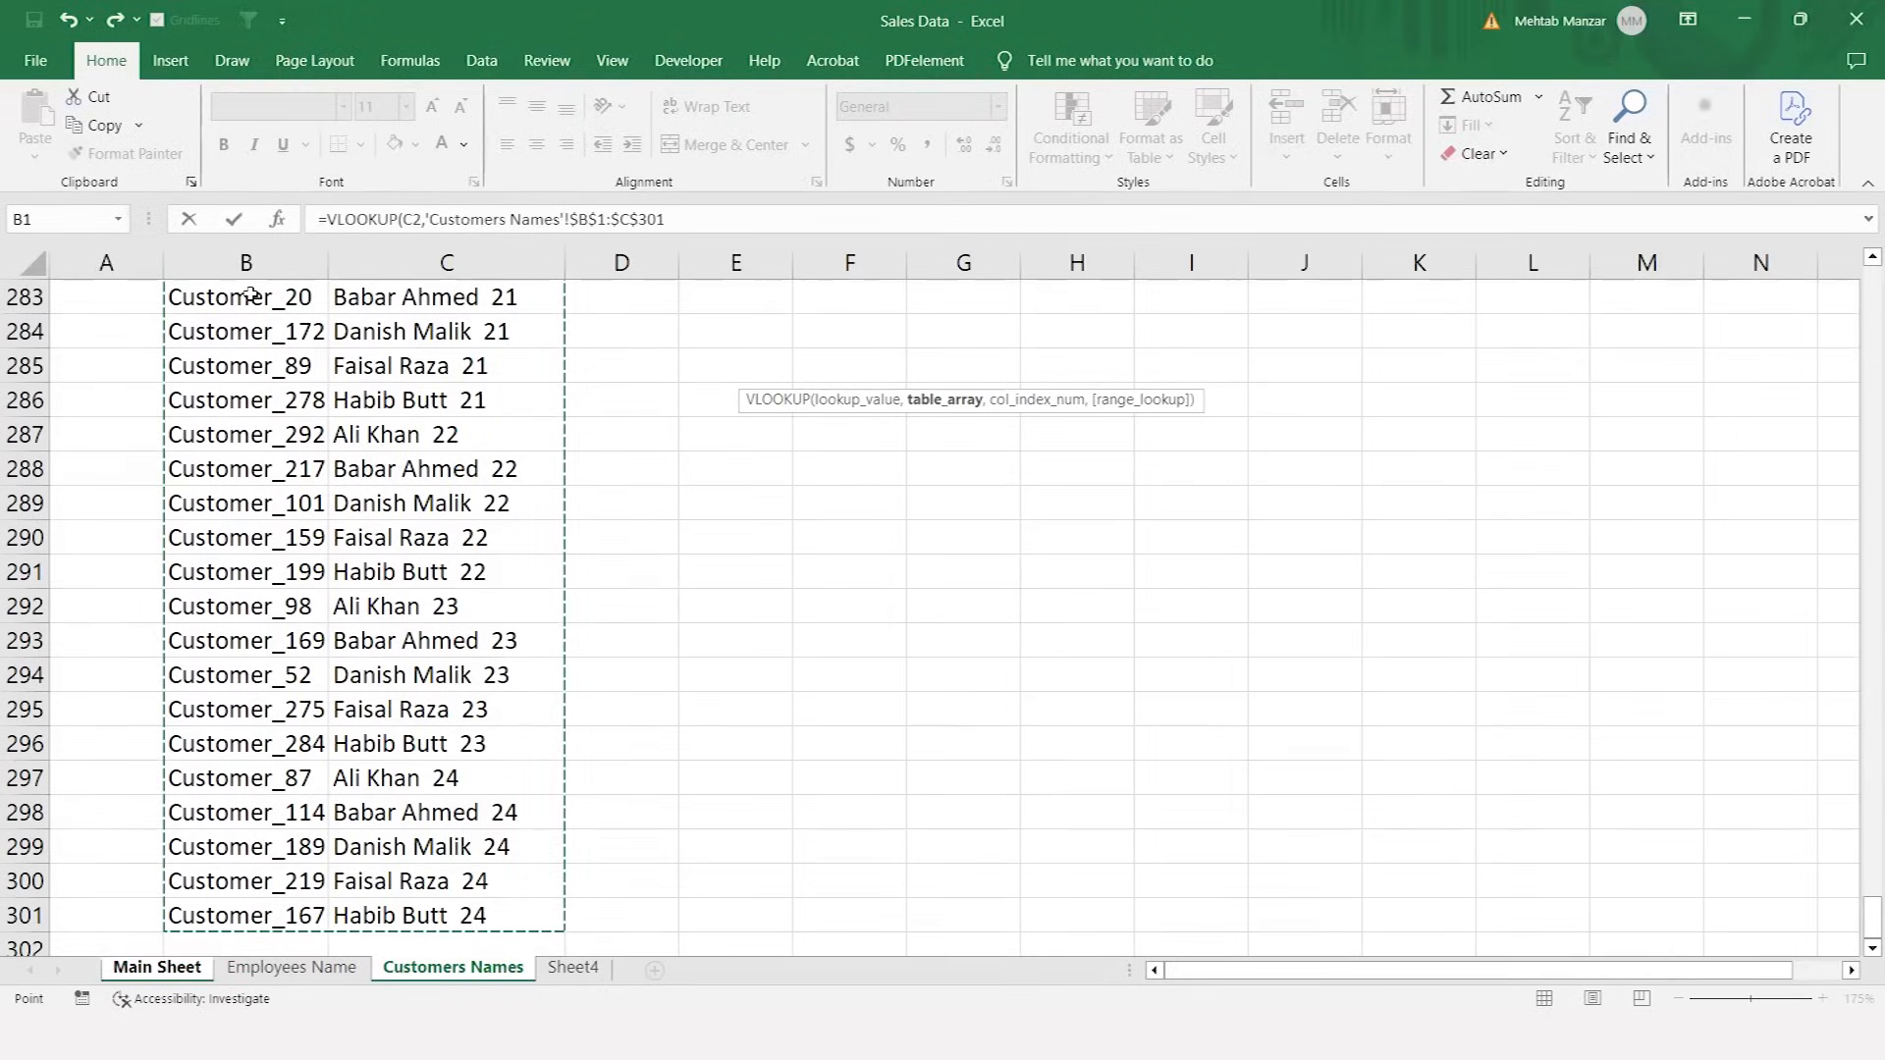
# - Complete the D2 VLOOKUP with column index 2 and FALSE for an exact match
pyautogui.write(',')
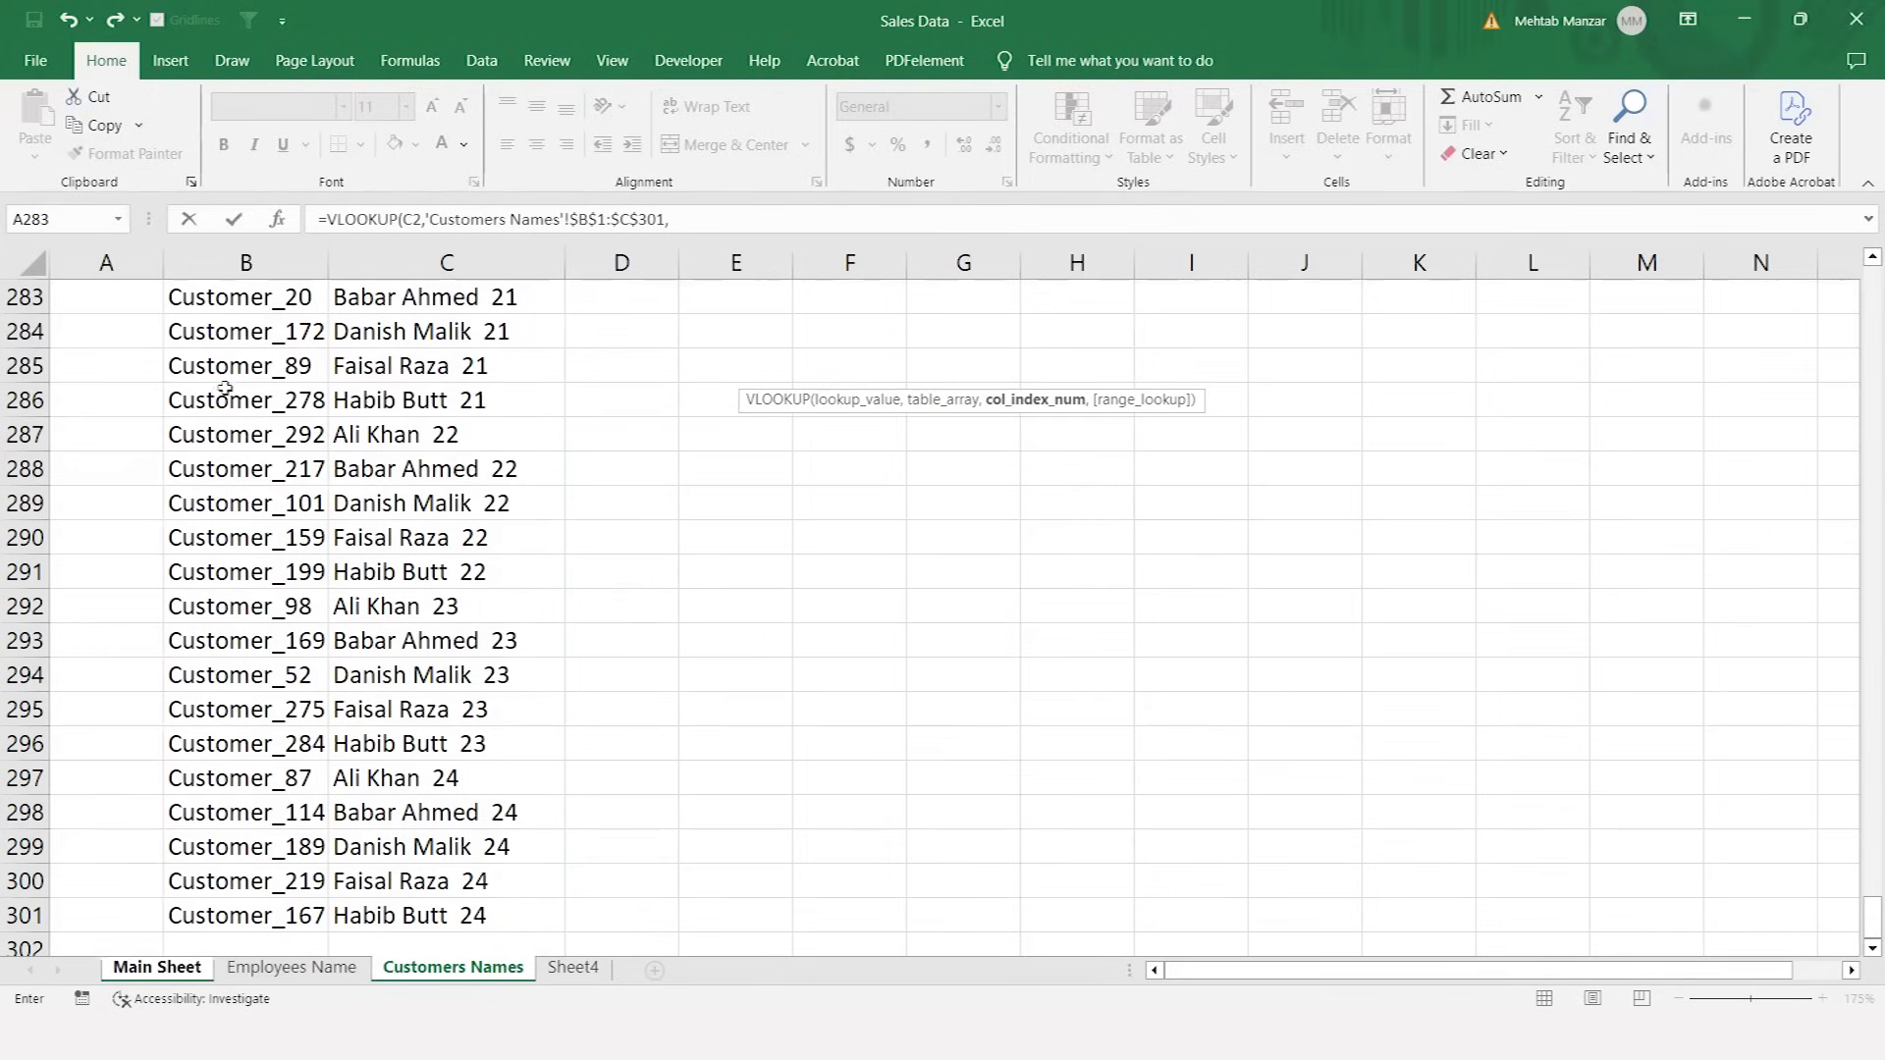
pyautogui.press('F2')
pyautogui.write('2,')
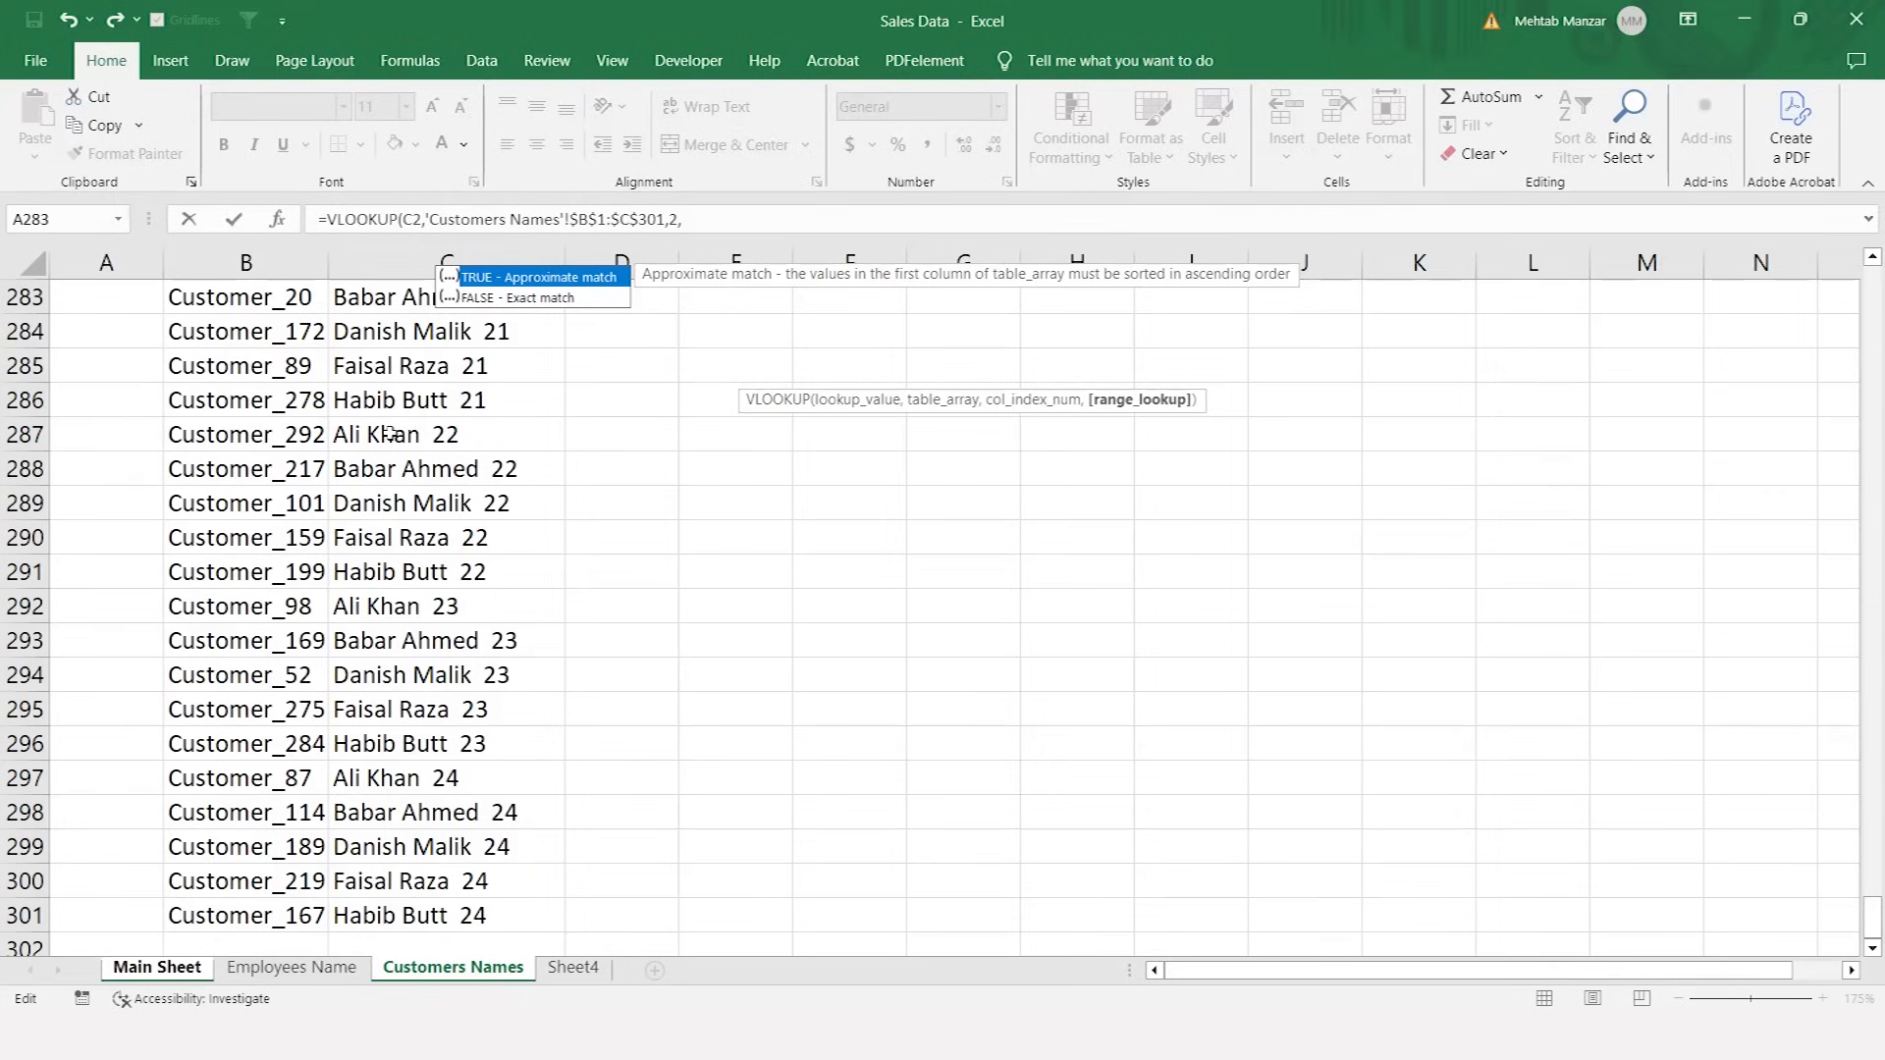
pyautogui.press('Down')
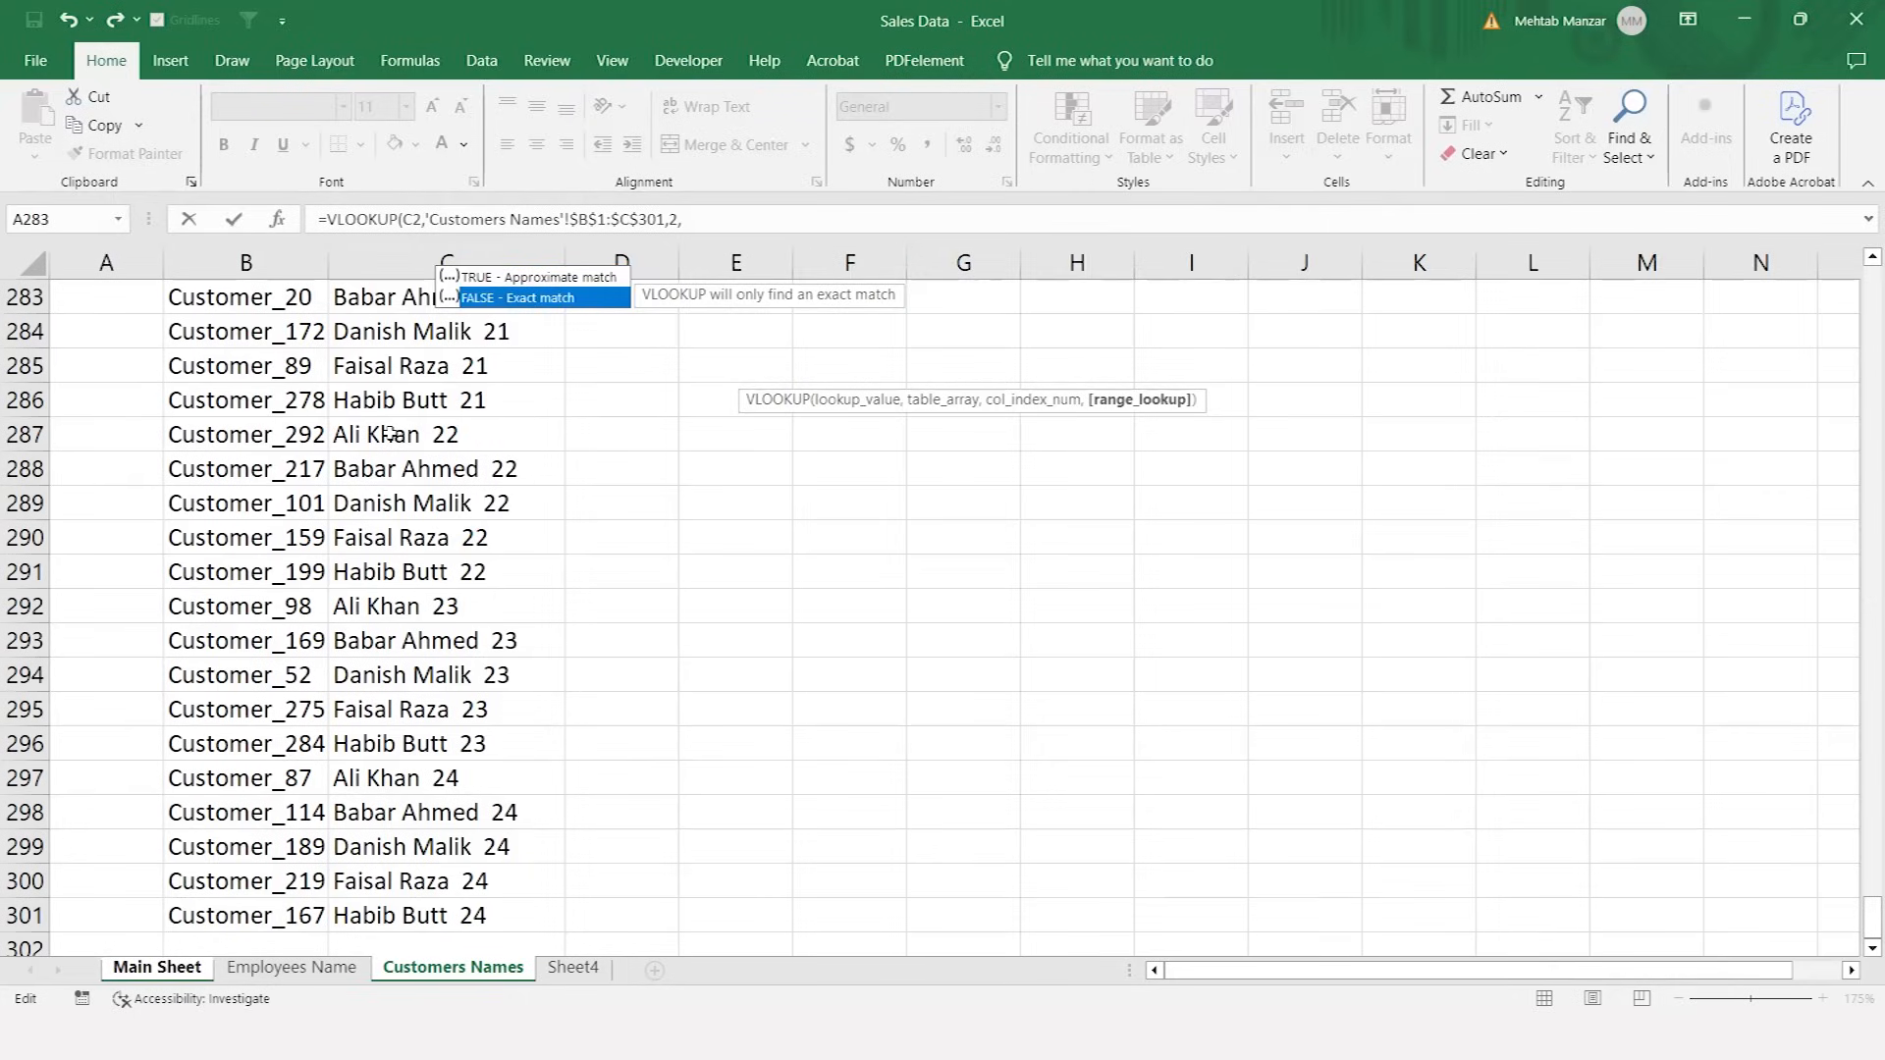
pyautogui.press('Tab')
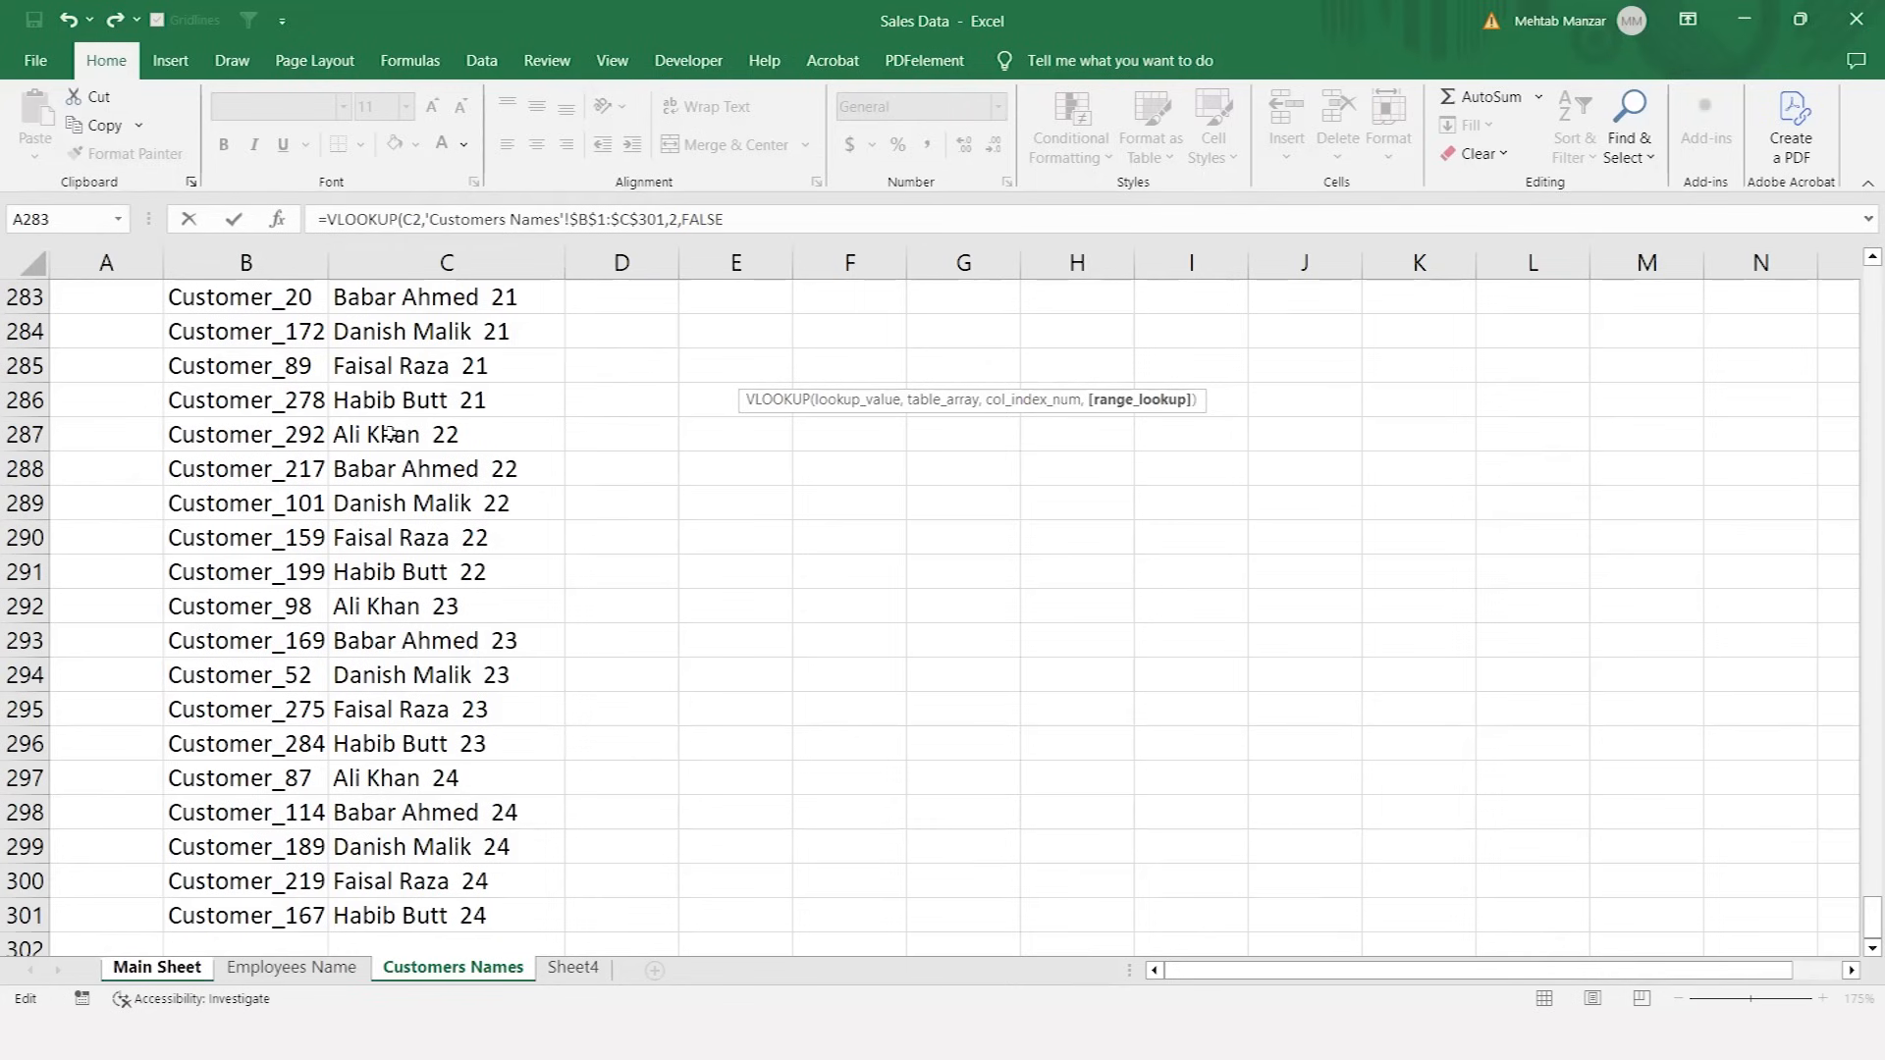
pyautogui.write(')')
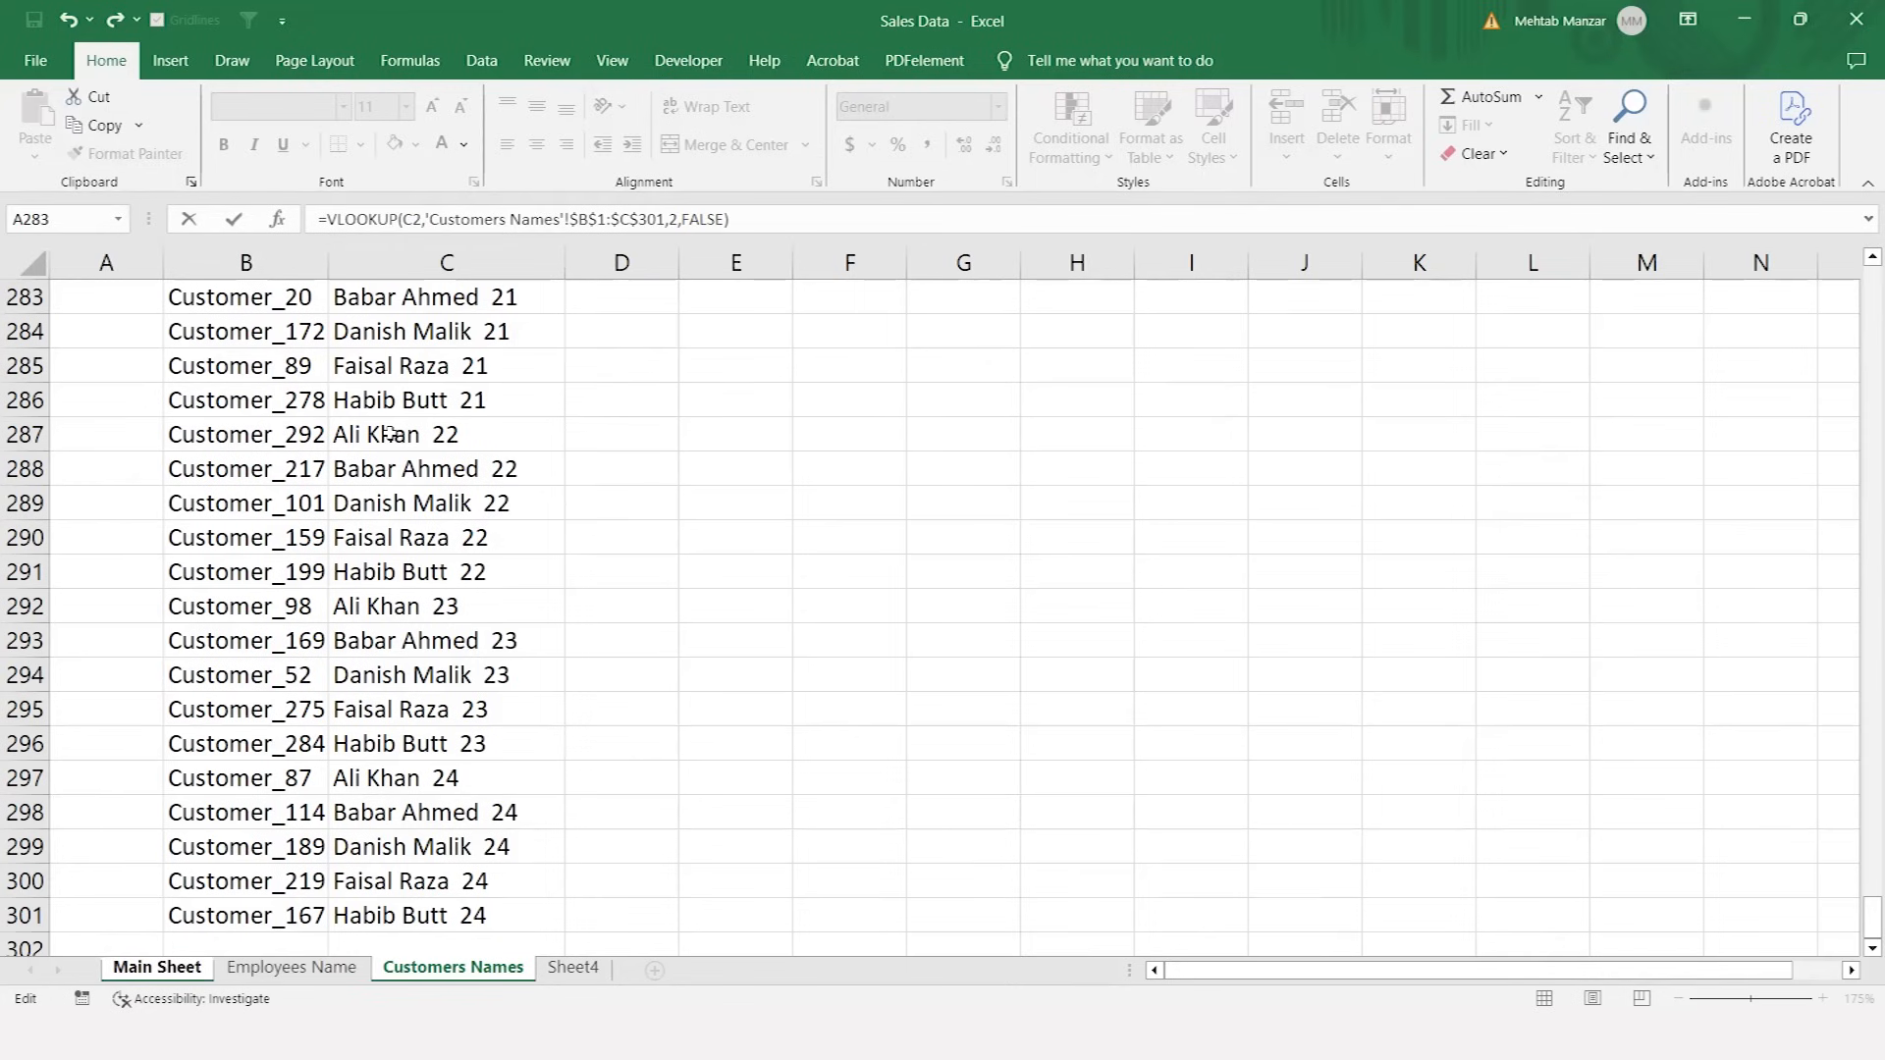
pyautogui.press('Return')
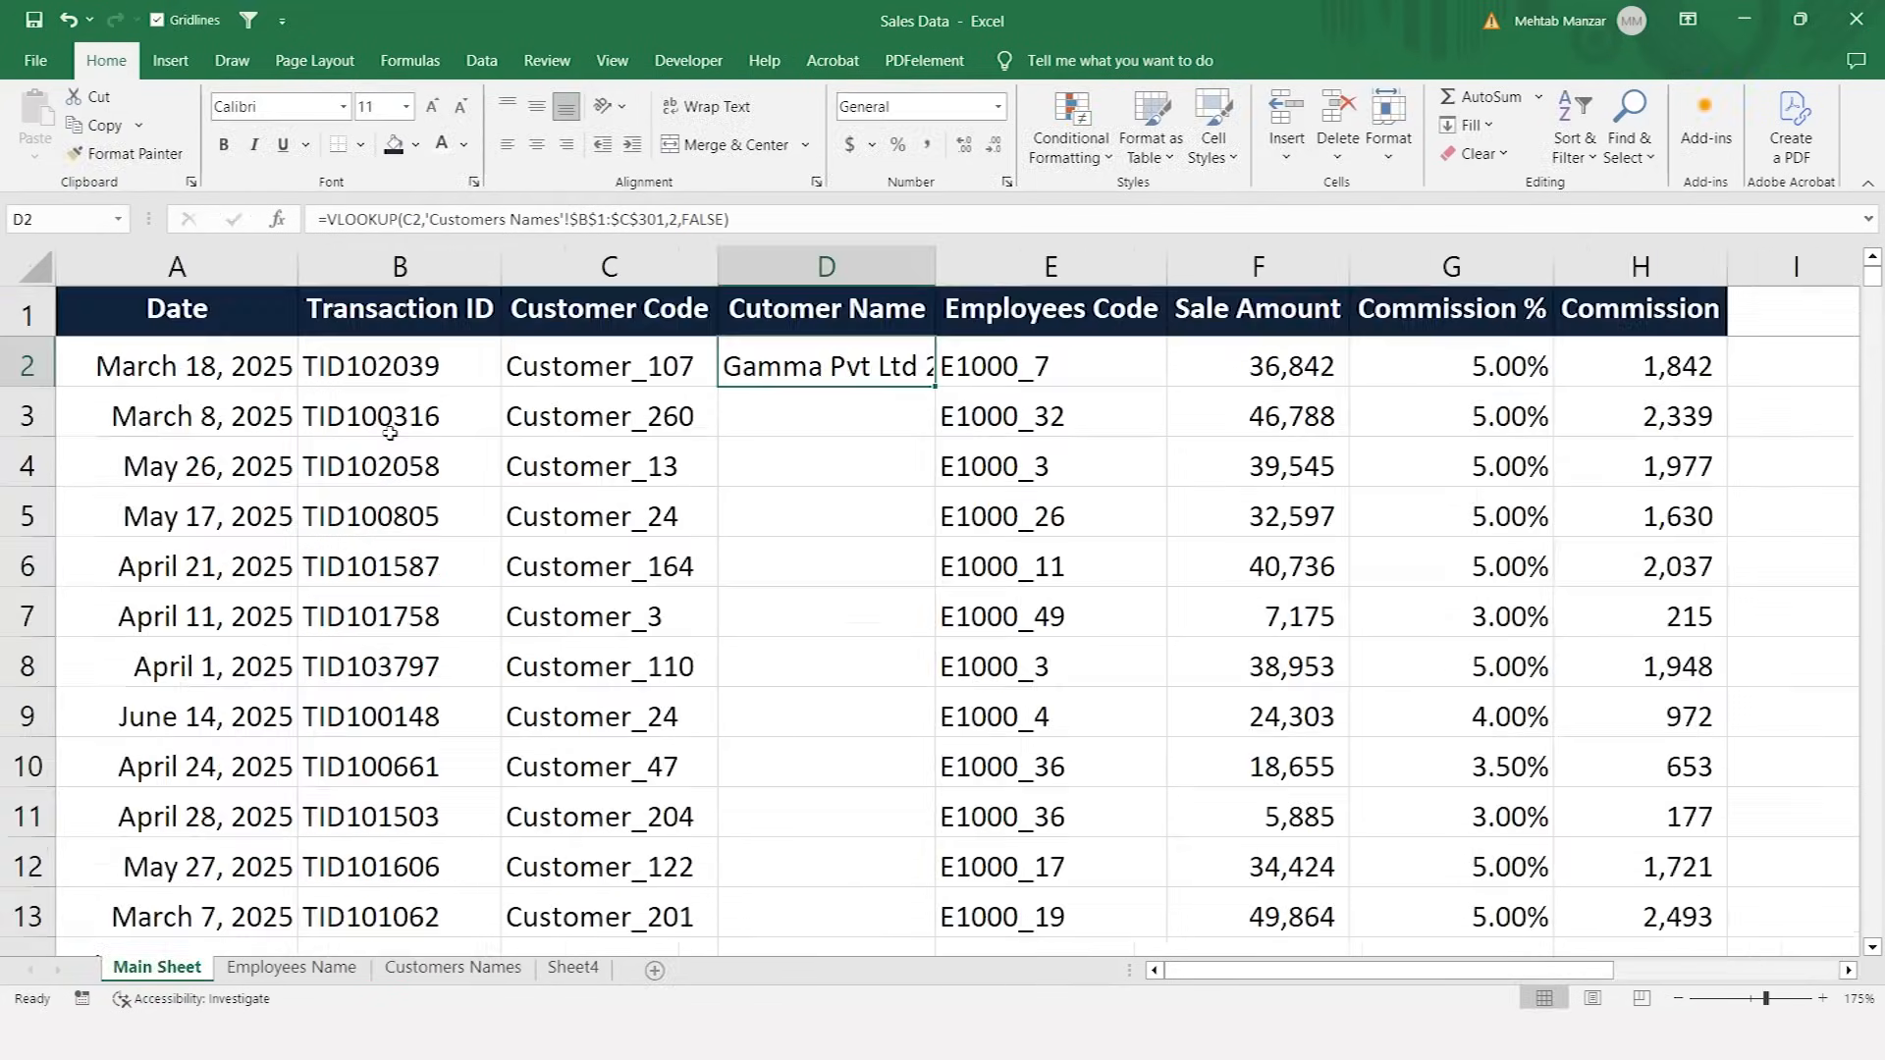
# - Copy the D2 lookup formula down to the last record and autofit the width of column D
pyautogui.doubleClick(938, 383)
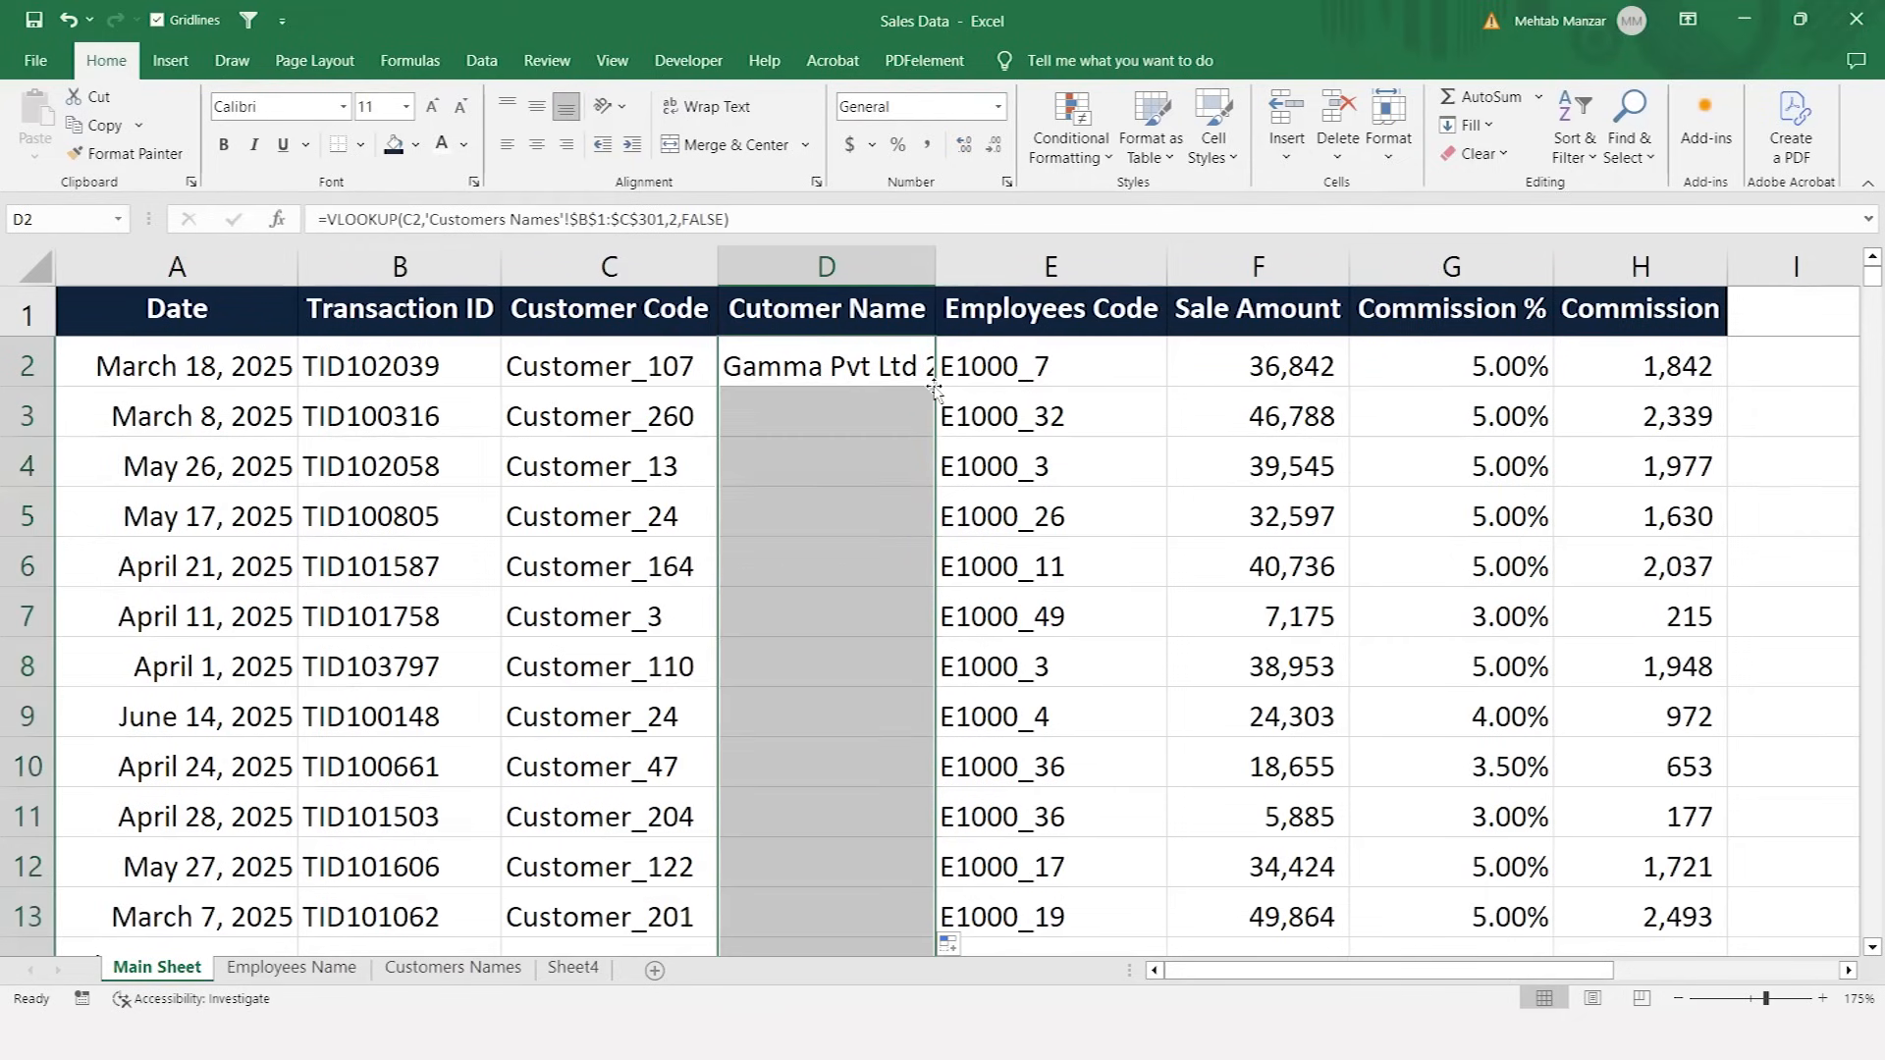
pyautogui.doubleClick(934, 257)
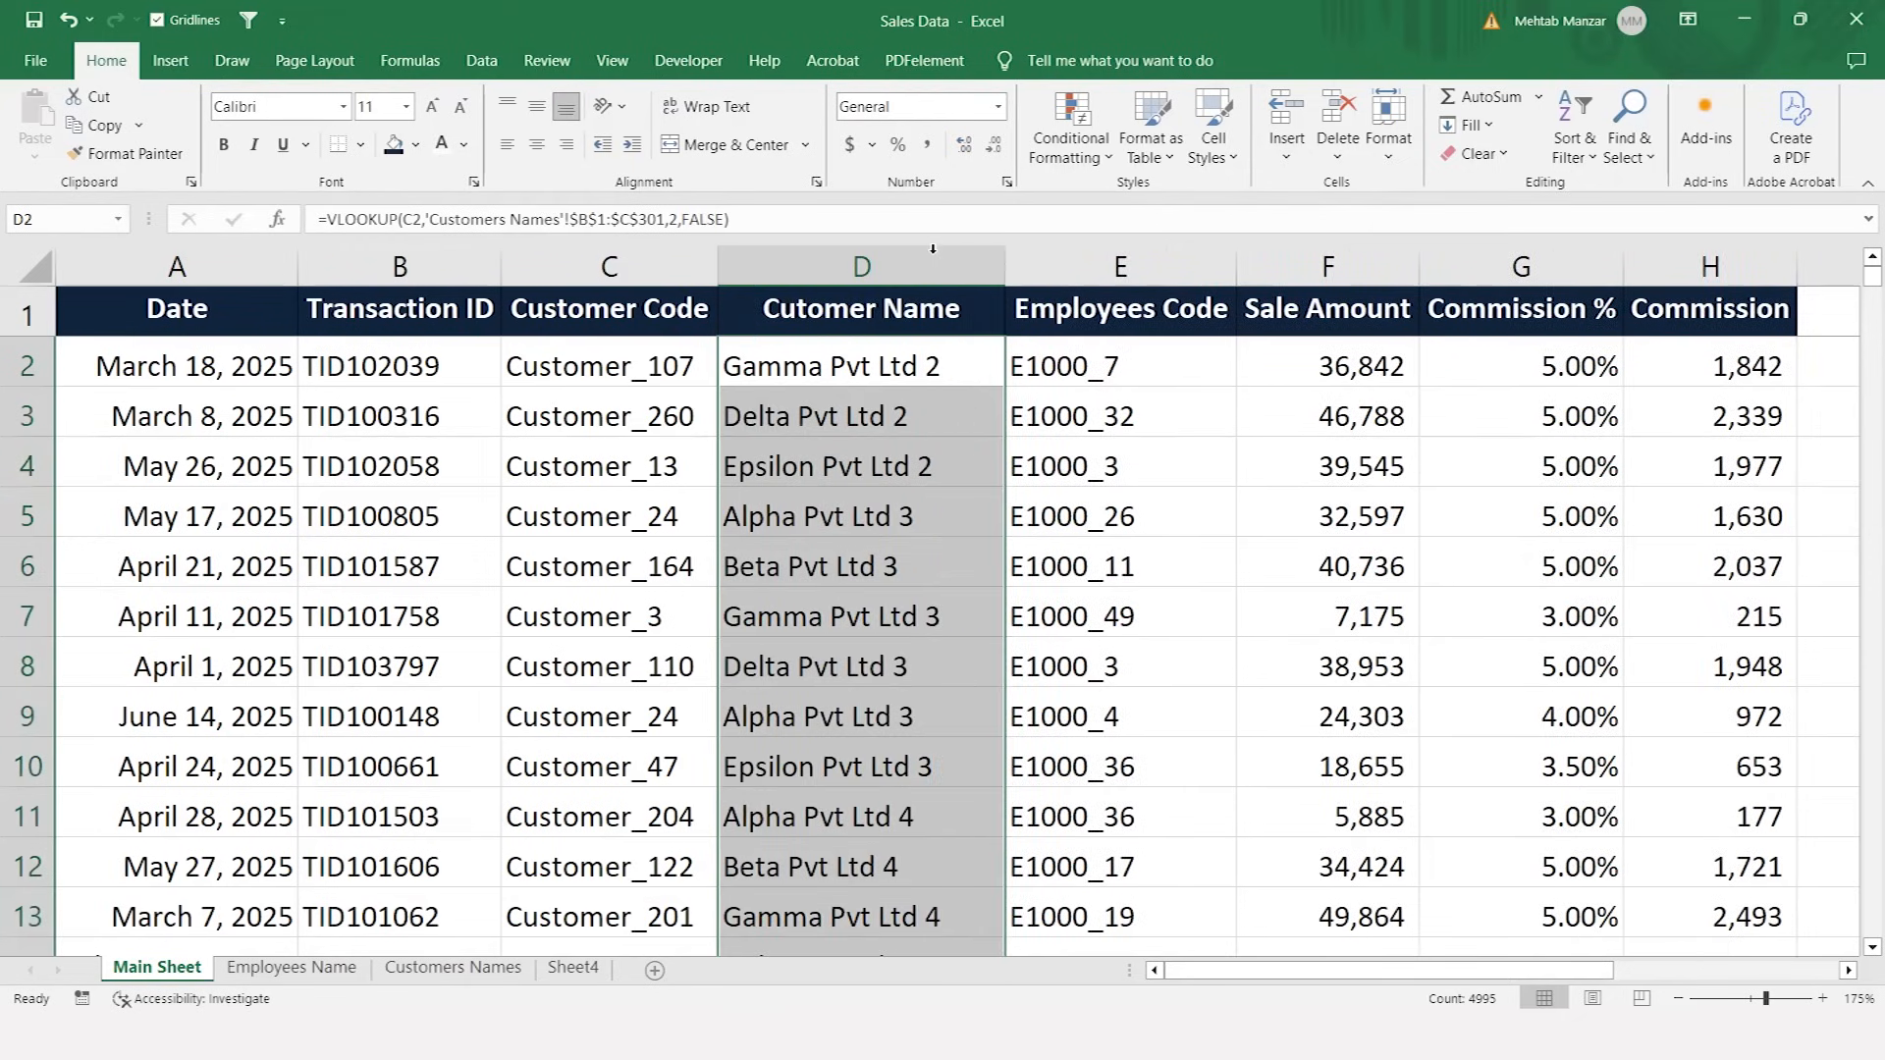
# - Total the Sale Amount column in F4997 with =SUM(F2:F4996)
pyautogui.press('Right')
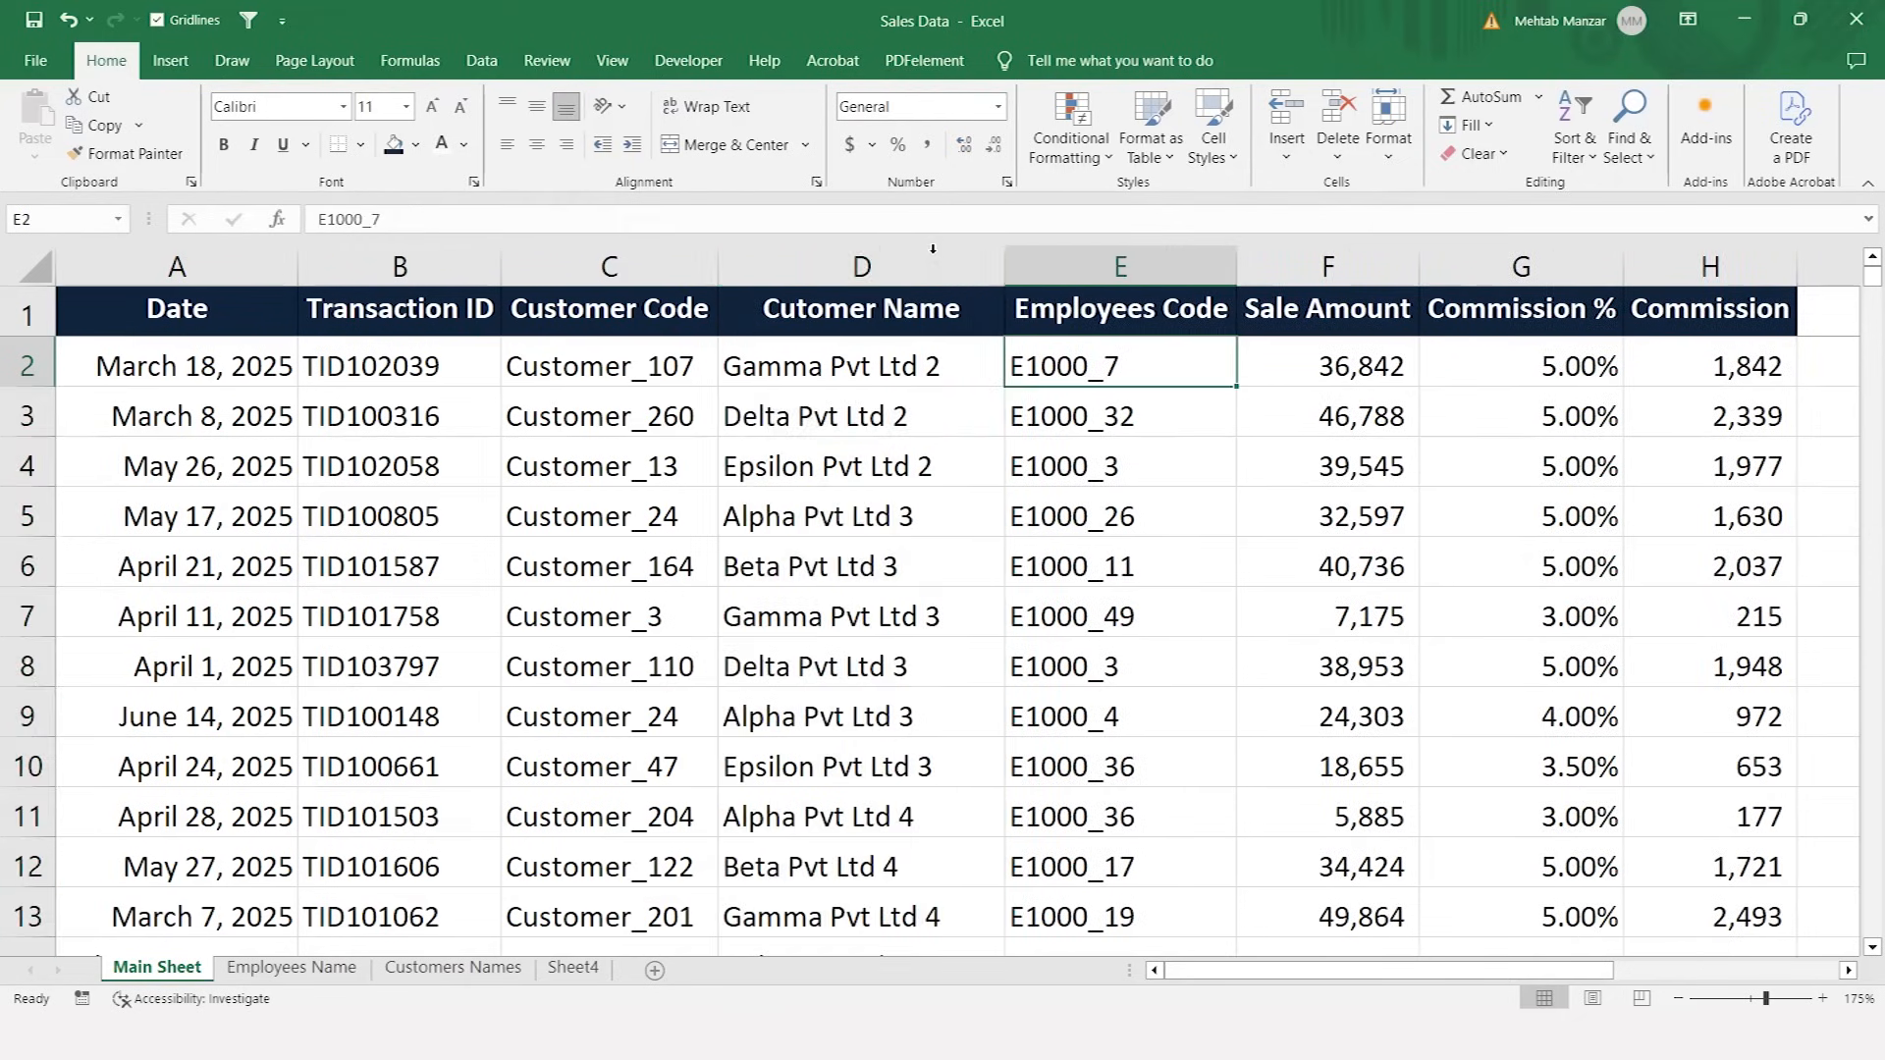
pyautogui.press('Right')
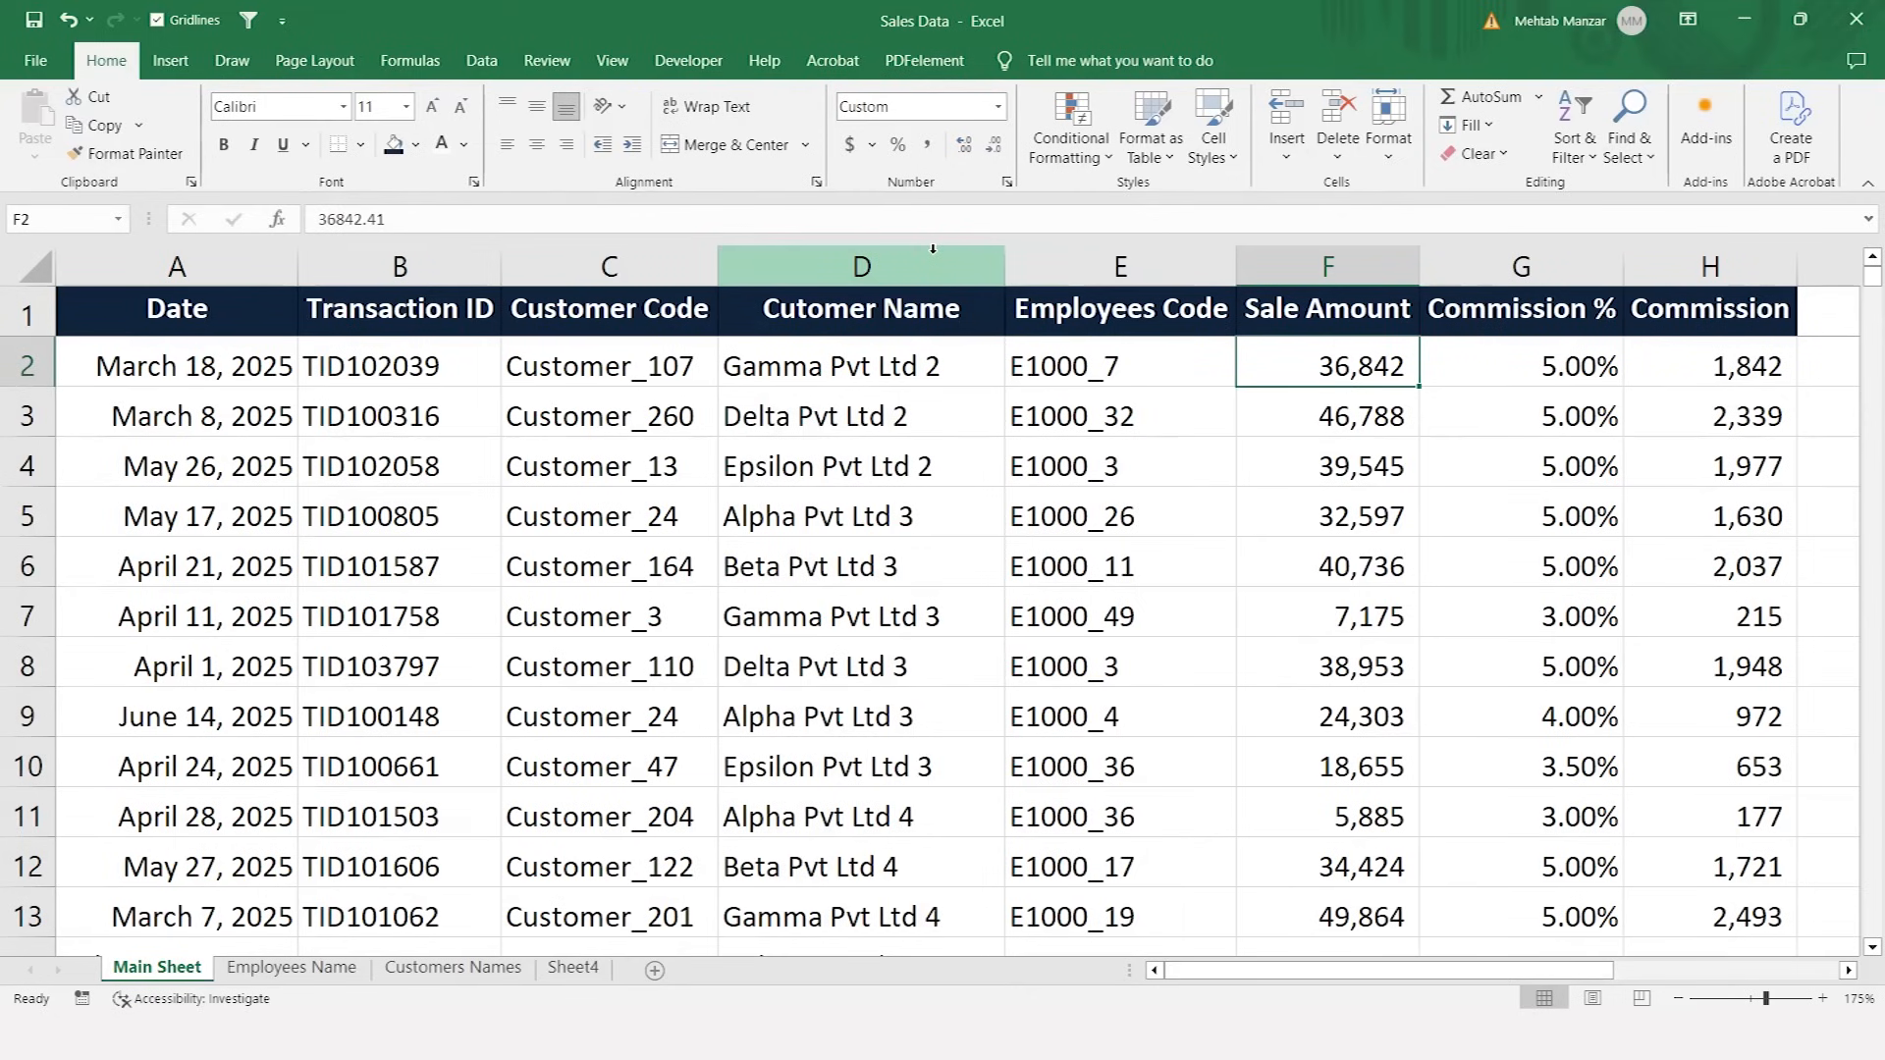
pyautogui.hotkey('ctrl', 'Down')
pyautogui.press('Down')
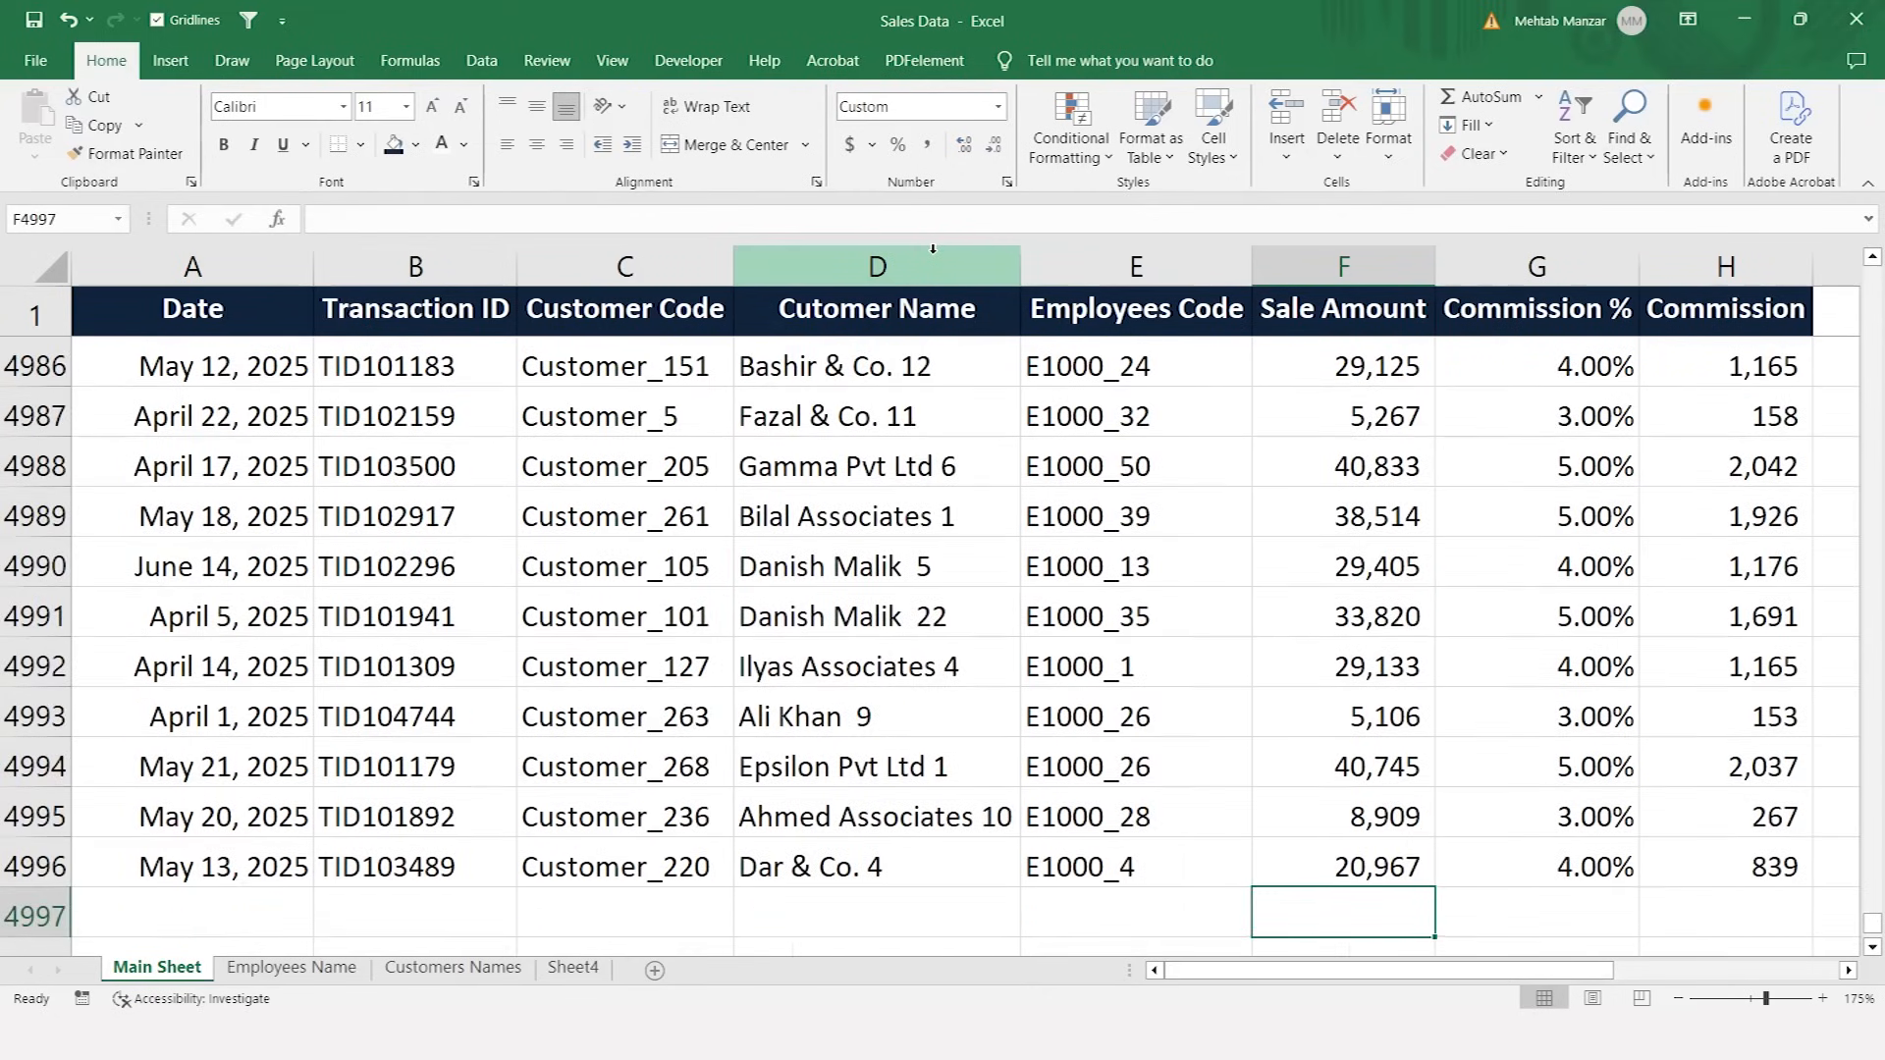
pyautogui.hotkey('alt', '=')
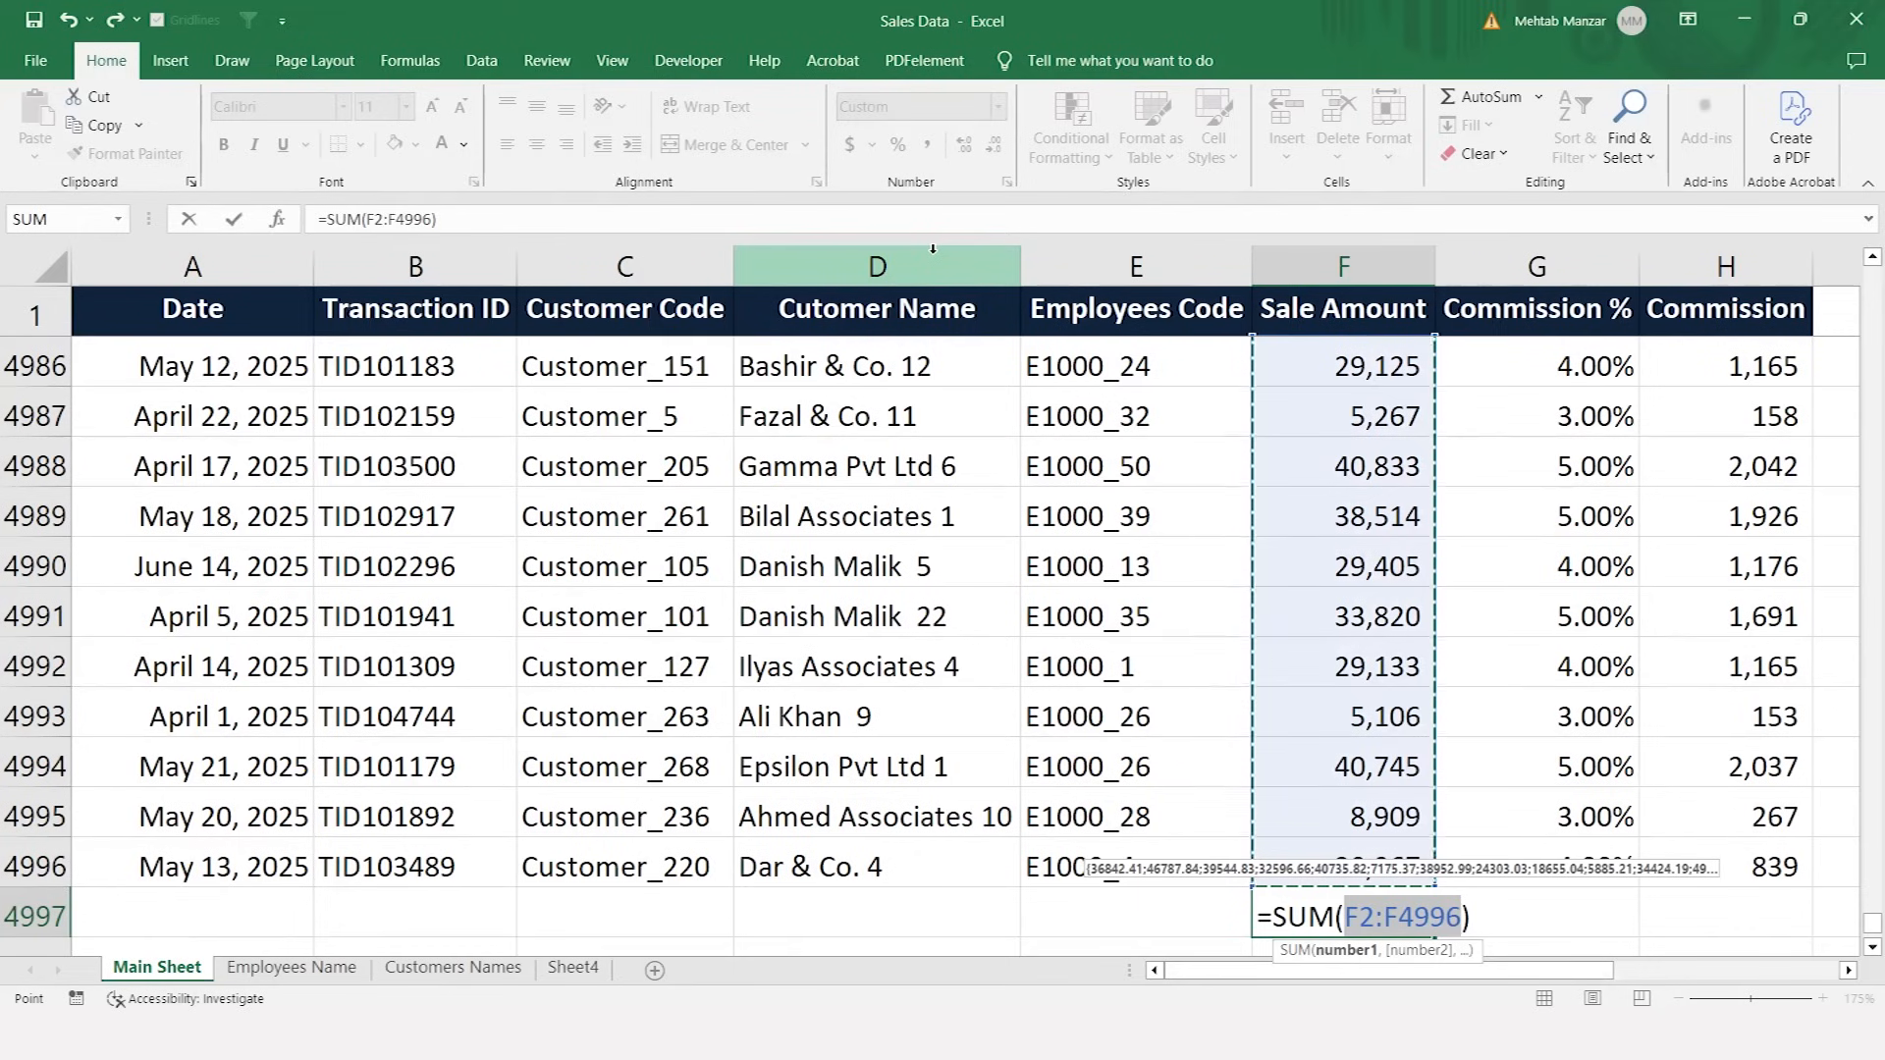
pyautogui.press('Return')
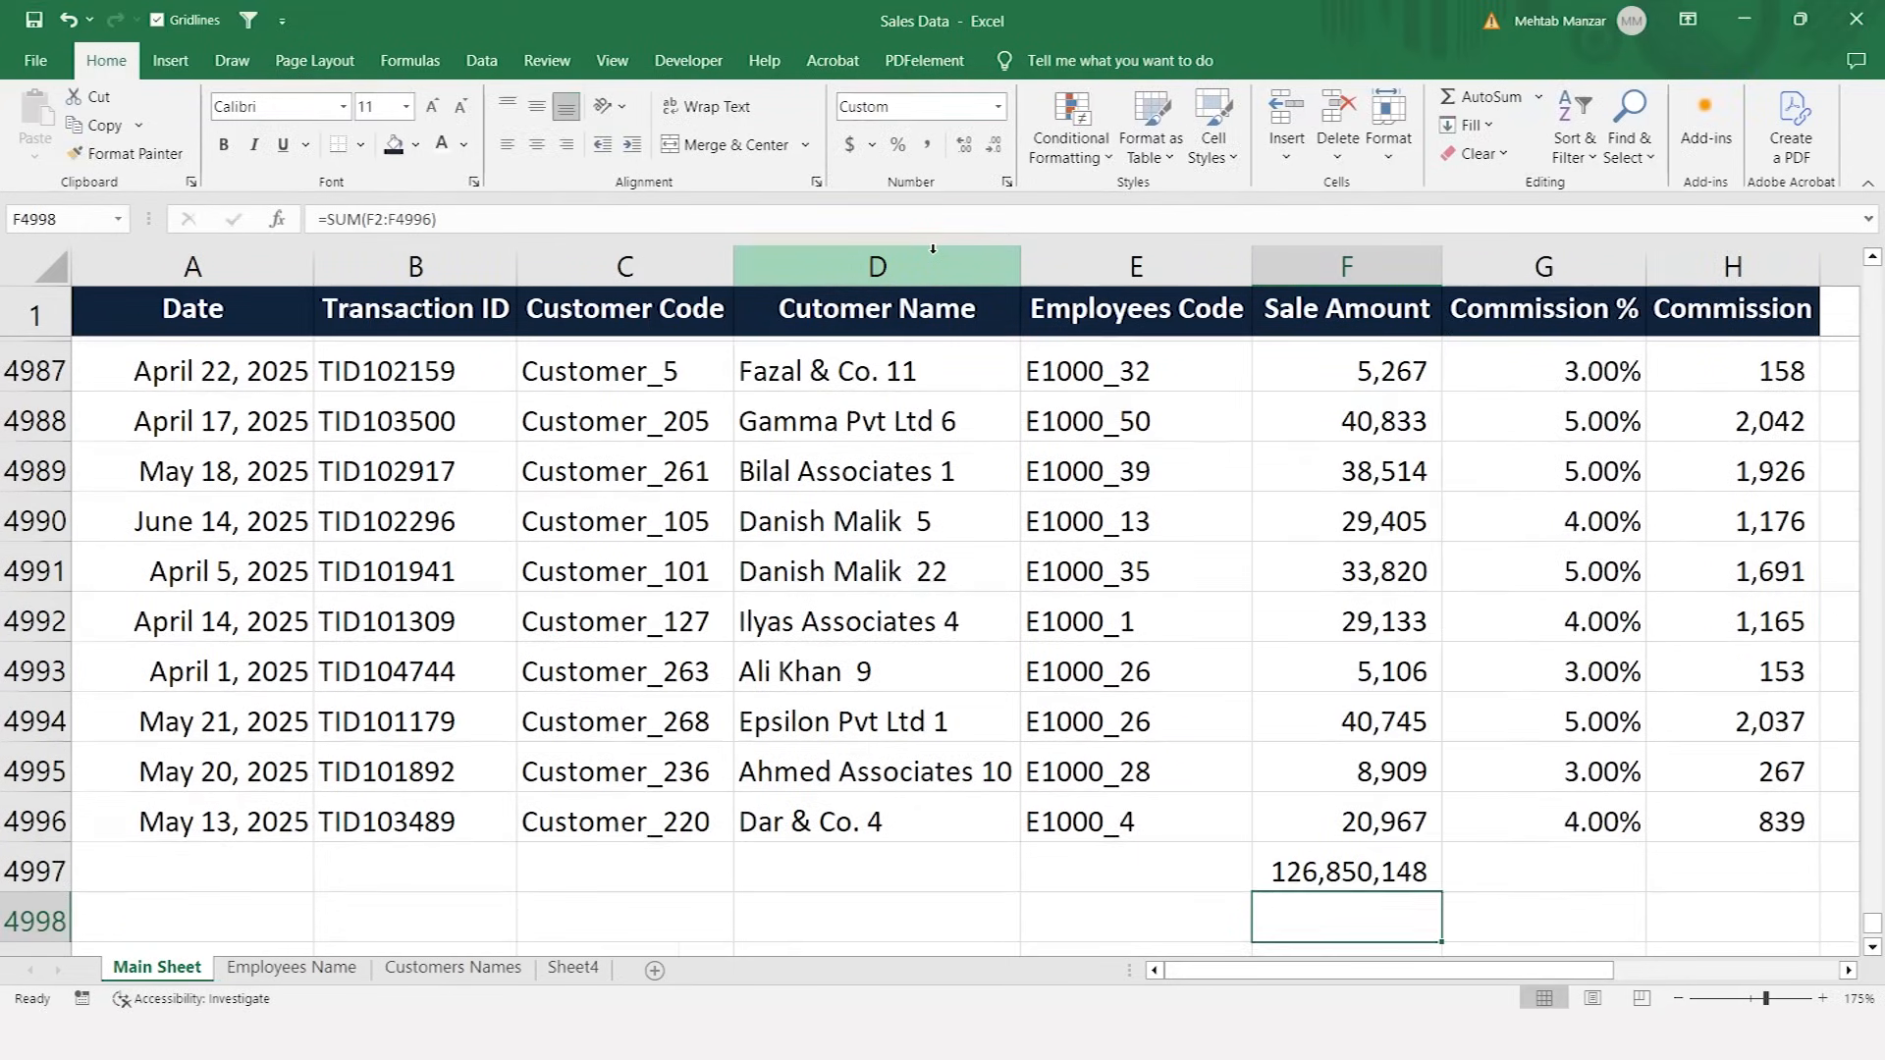
# - Copy the Sale Amount total formula to H4997 to total the Commission column
pyautogui.press('Up')
pyautogui.hotkey('ctrl', 'c')
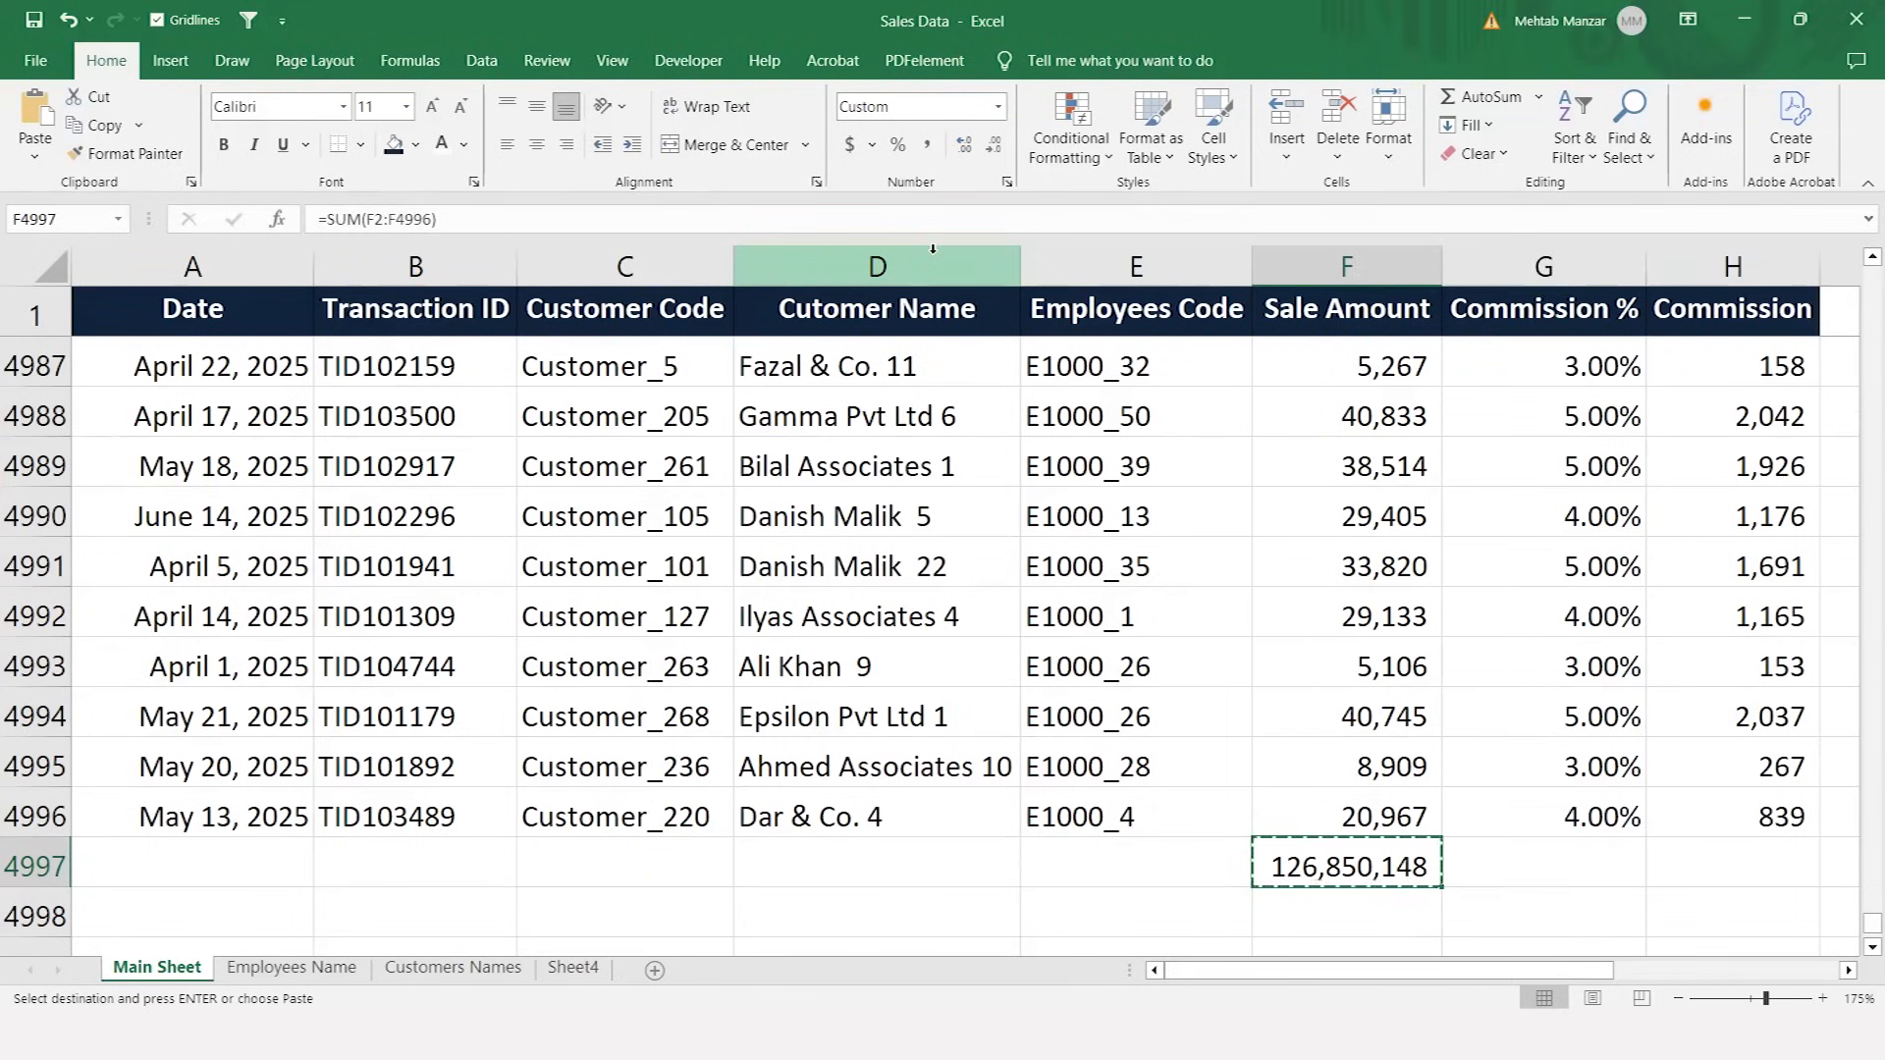
pyautogui.press('Right')
pyautogui.press('Right')
pyautogui.hotkey('ctrl', 'v')
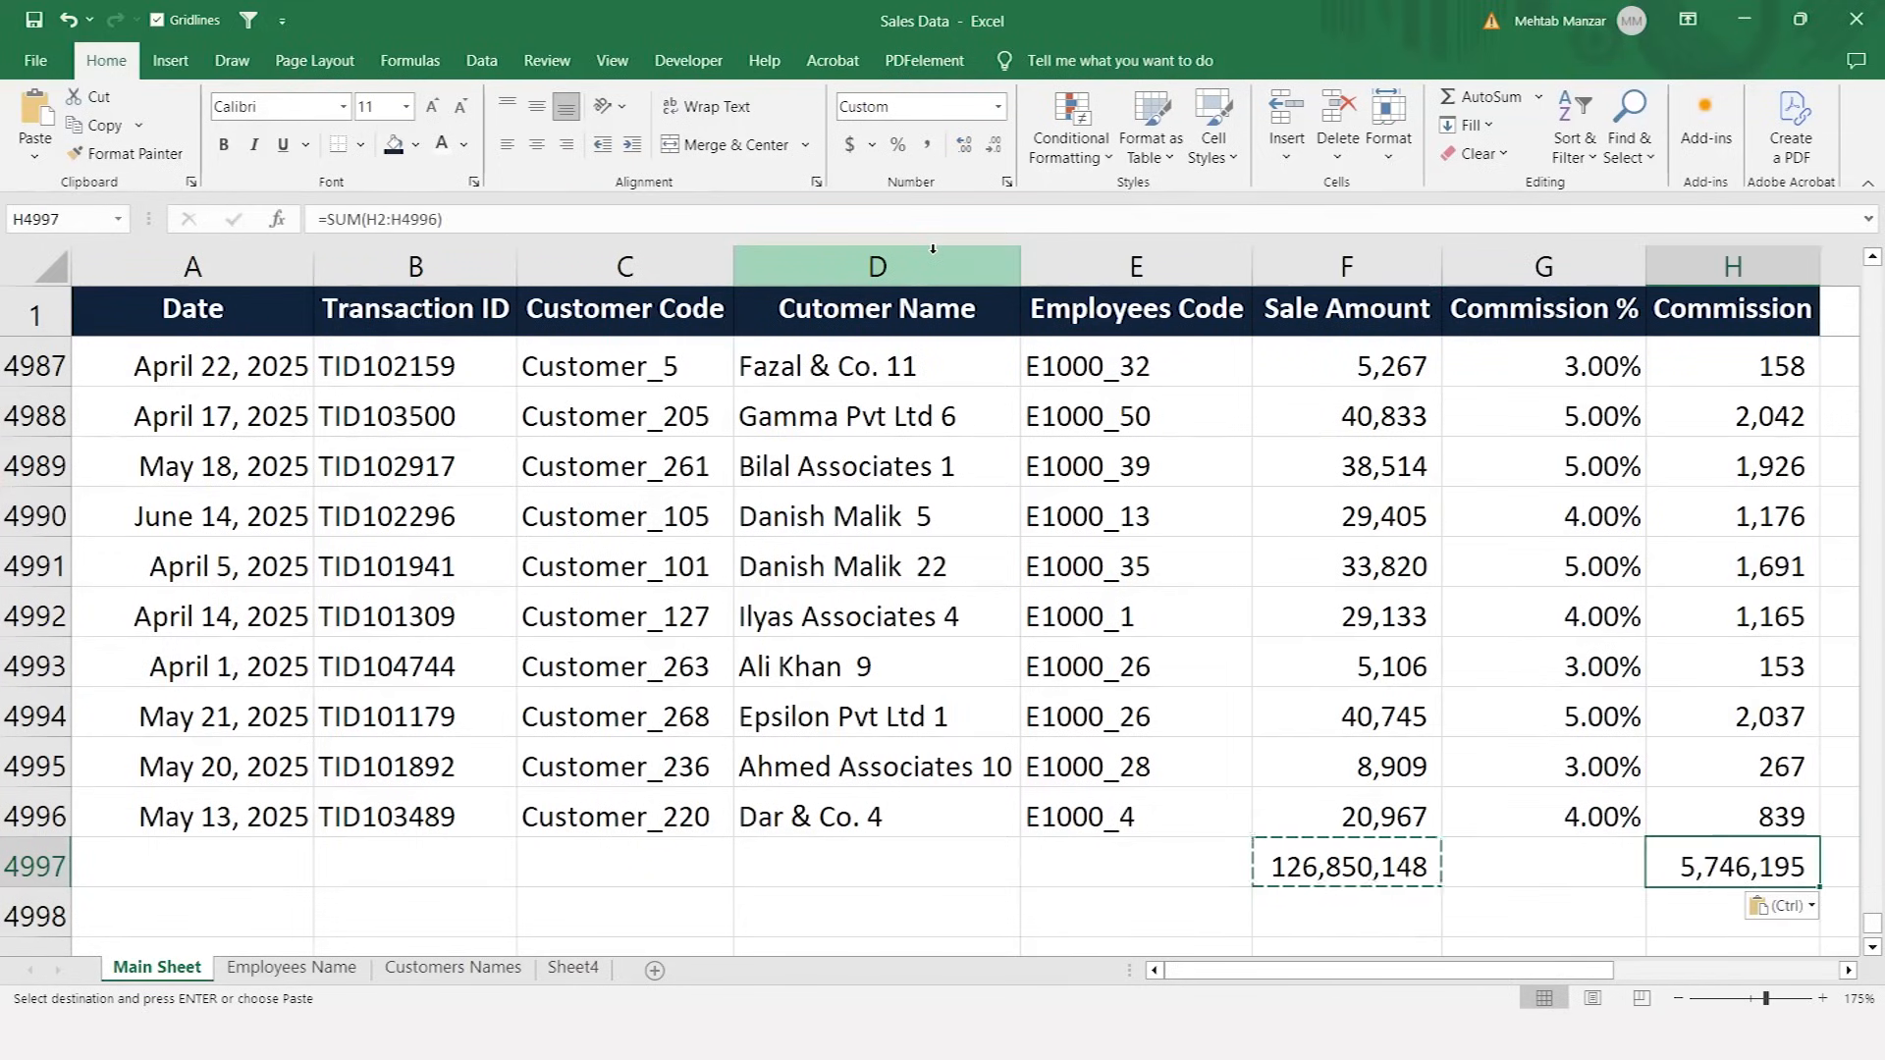
pyautogui.press('Left')
pyautogui.press('Left')
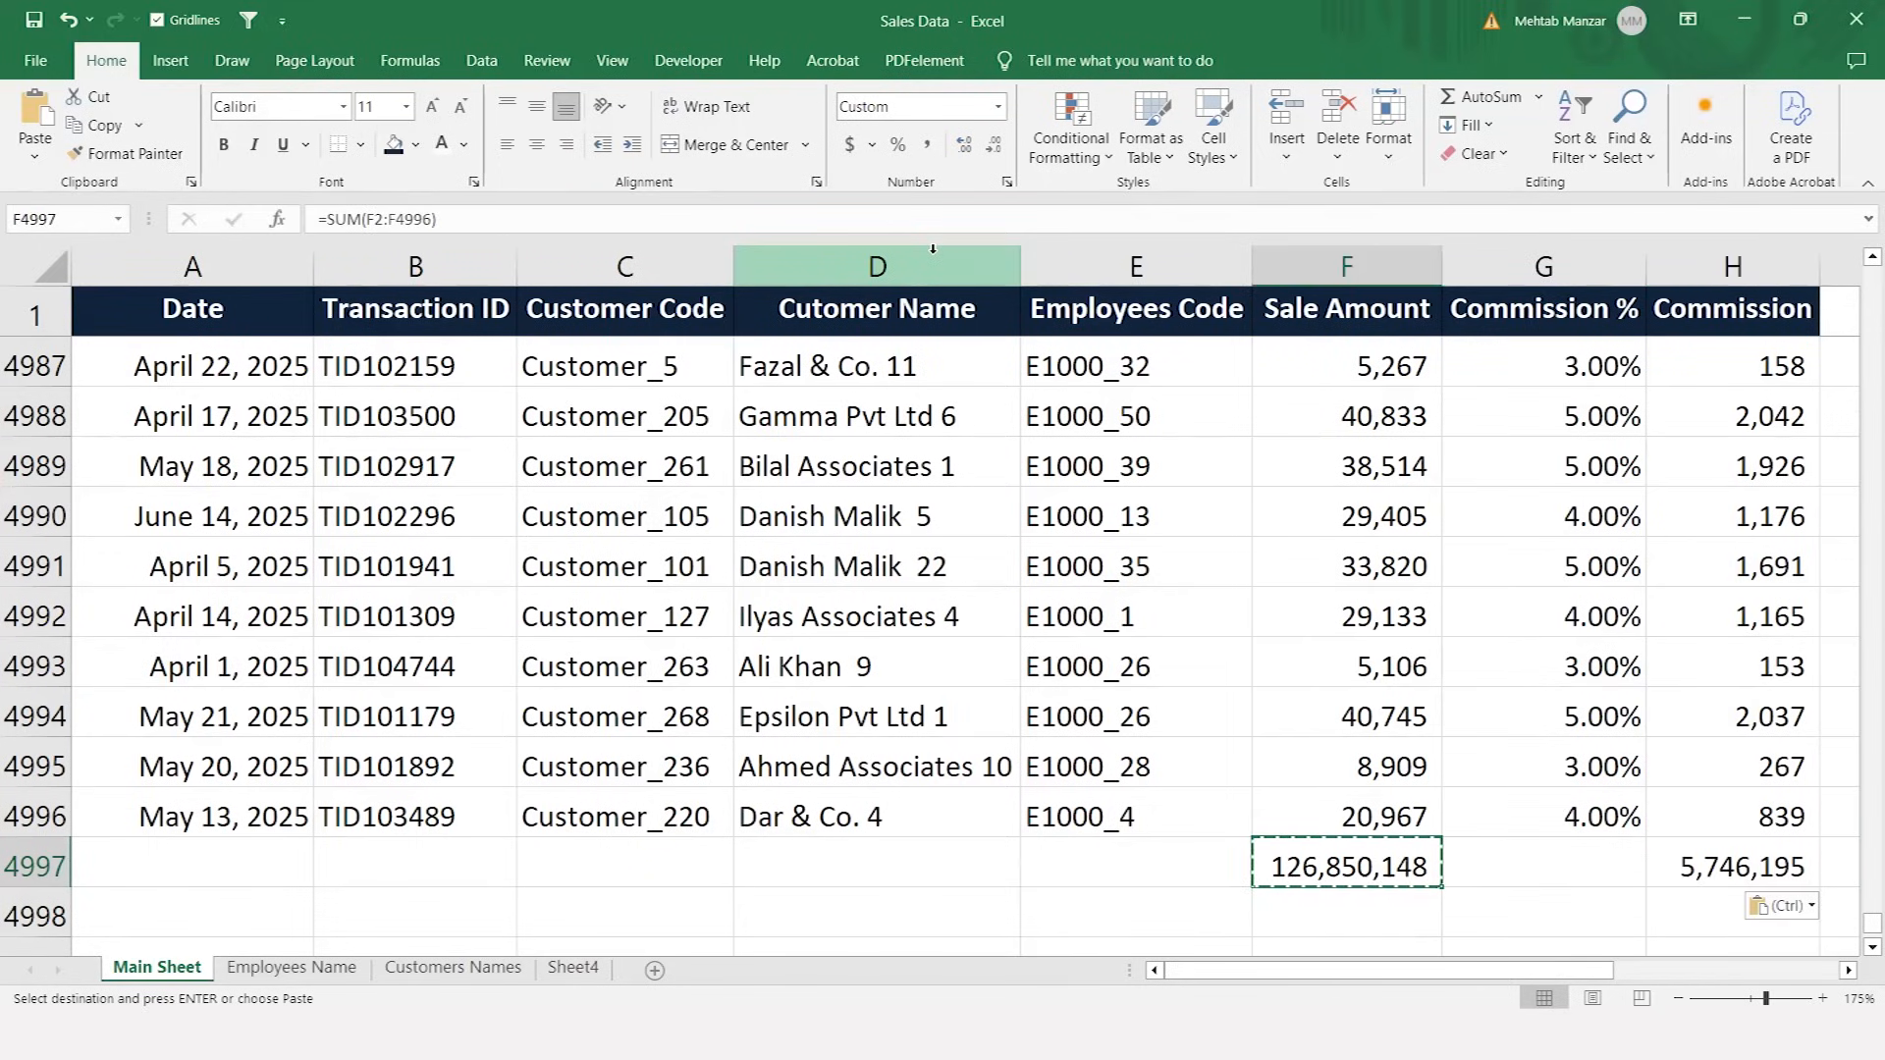
pyautogui.press('Right')
pyautogui.press('Right')
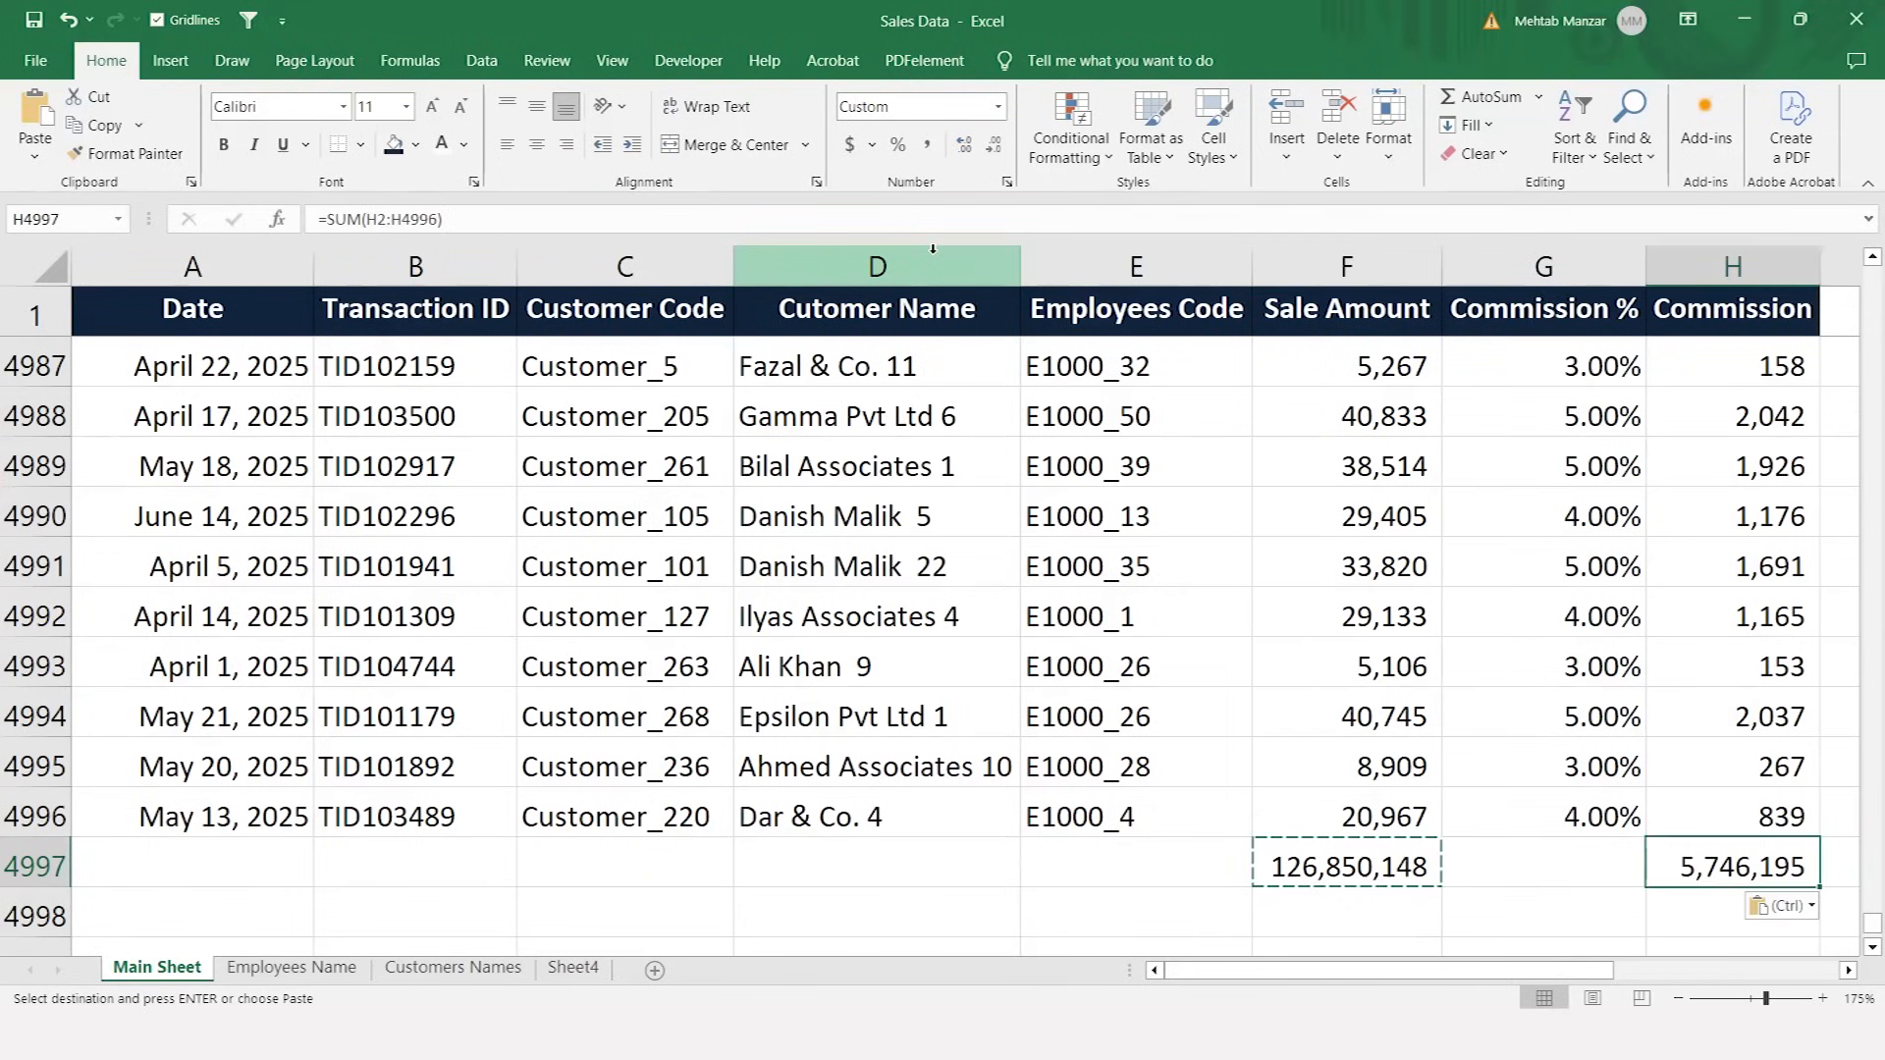
# - Delete the Sale Amount and Commission totals in row 4997
pyautogui.press('Left')
pyautogui.press('Left')
pyautogui.hotkey('ctrl', 'shift', 'Right')
pyautogui.hotkey('ctrl', 'shift', 'Right')
pyautogui.press('Delete')
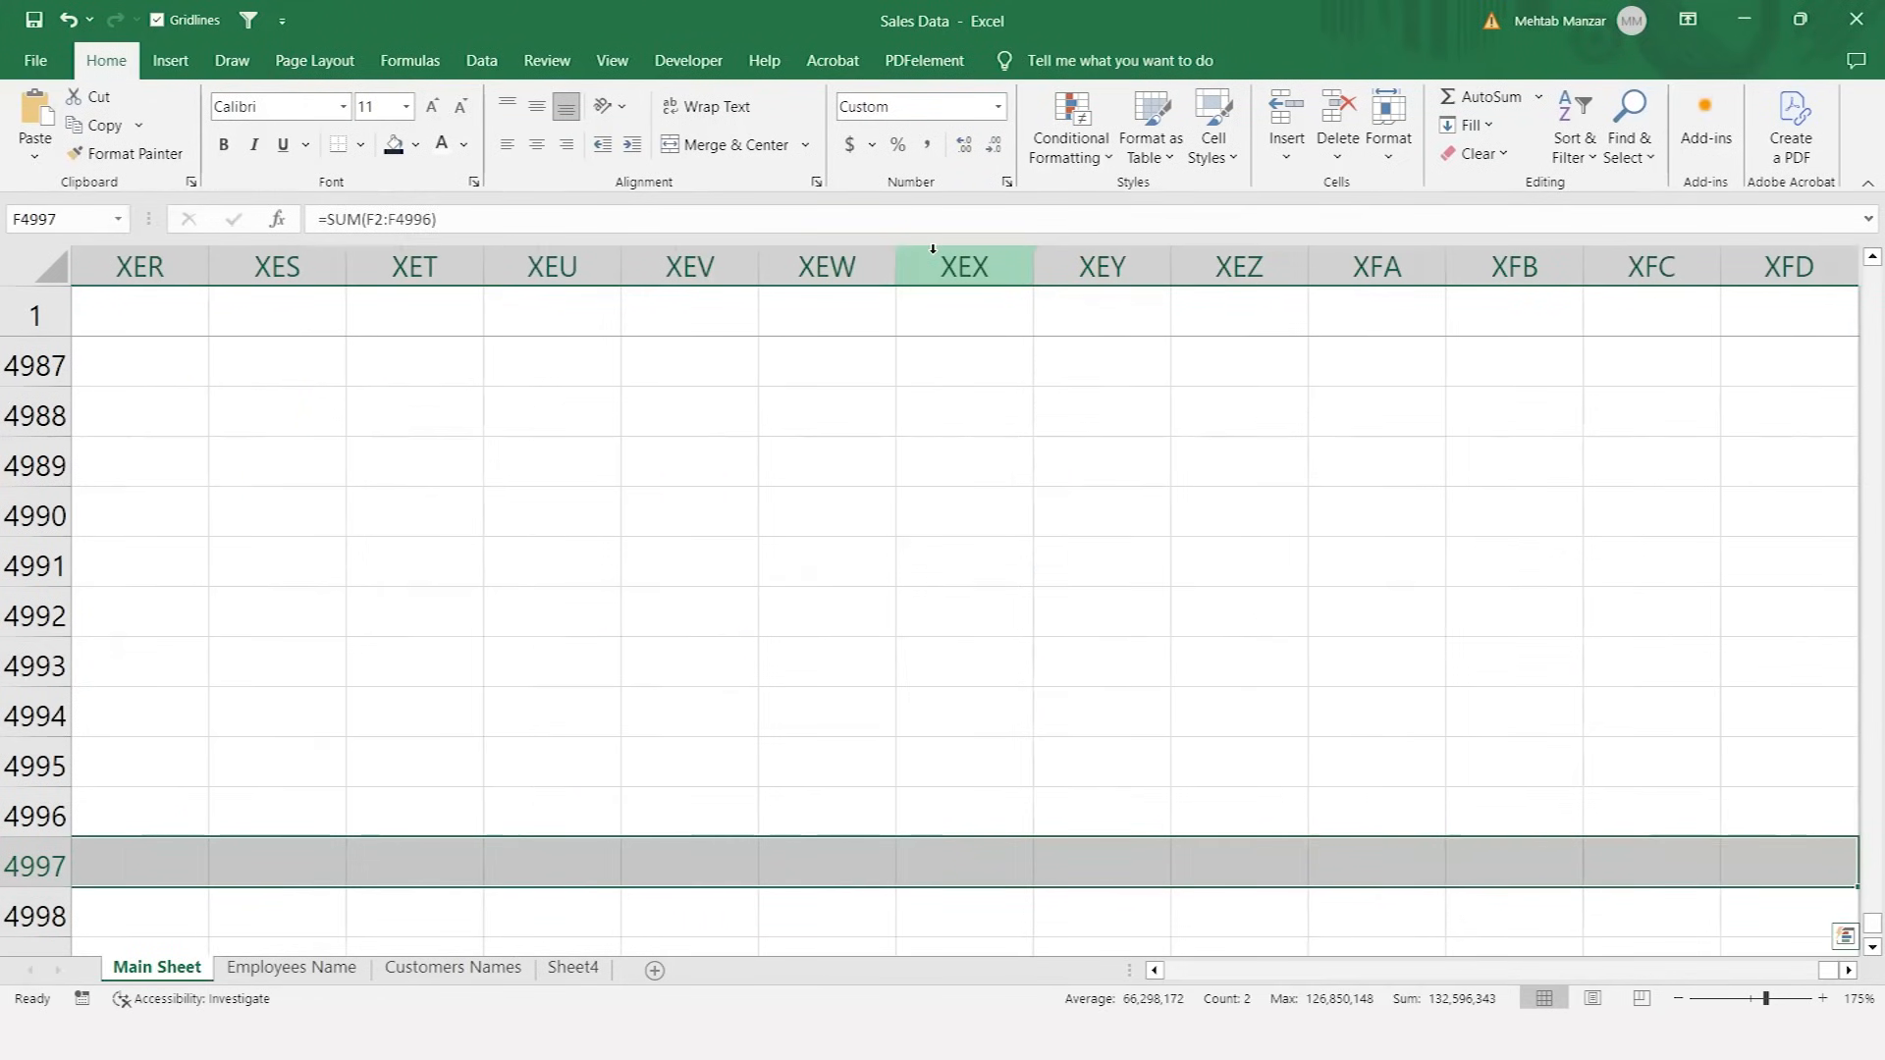
pyautogui.press('Left')
pyautogui.press('Left')
pyautogui.press('Left')
pyautogui.press('Left')
pyautogui.press('Right')
pyautogui.press('Right')
pyautogui.press('Right')
pyautogui.press('Right')
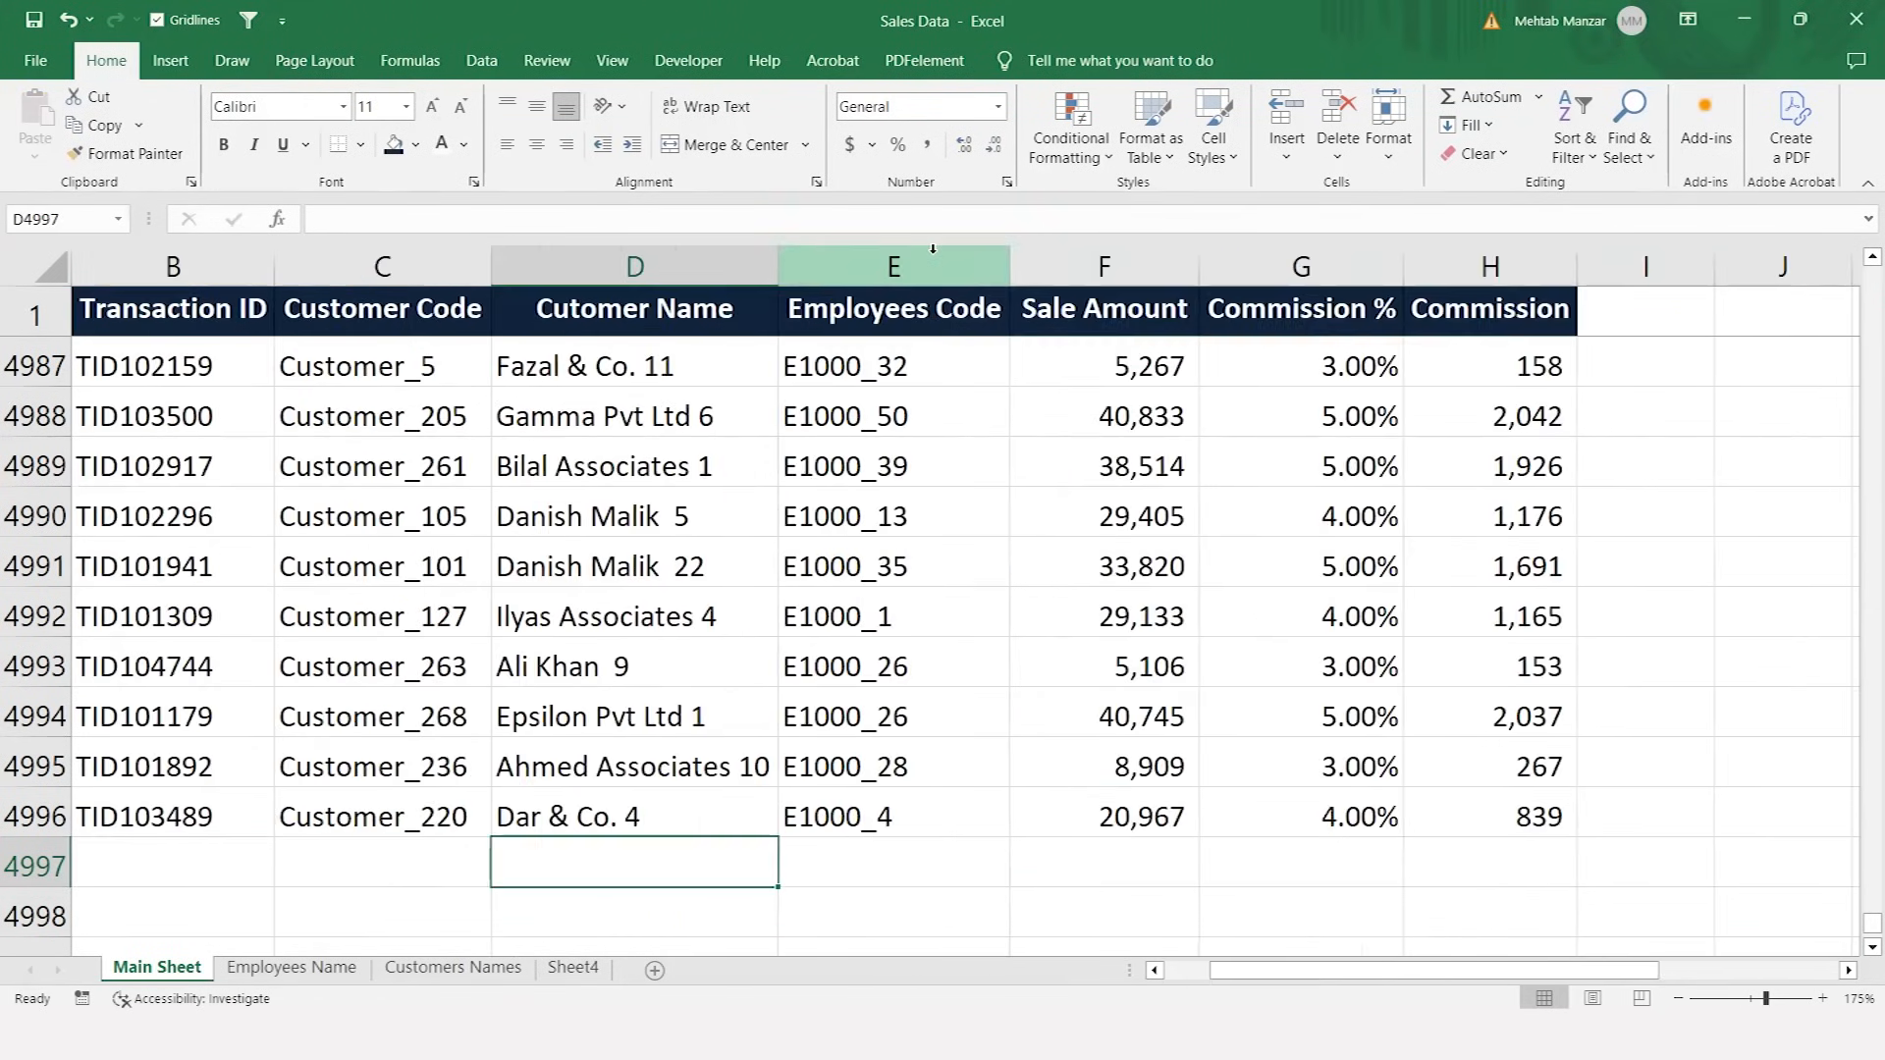
pyautogui.press('Up')
pyautogui.press('Up')
pyautogui.hotkey('ctrl', 'Up')
pyautogui.press('Down')
pyautogui.press('Down')
pyautogui.press('Down')
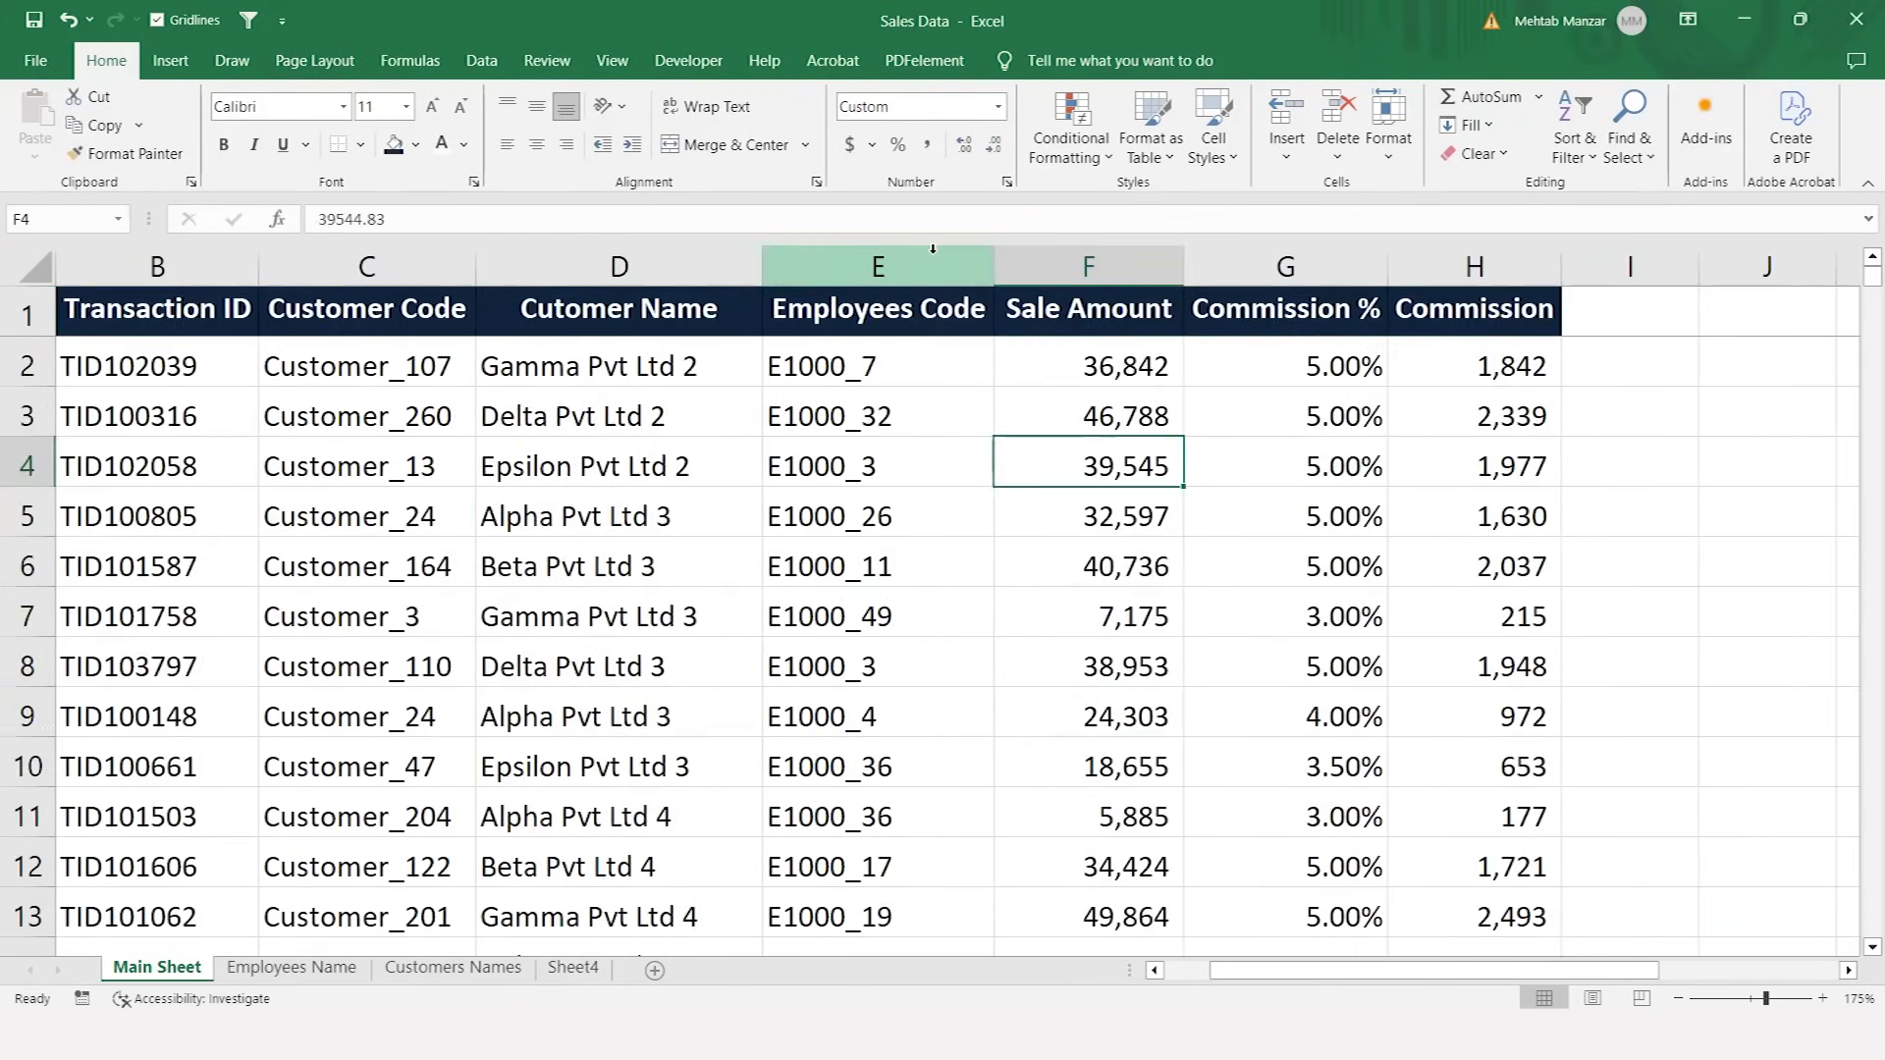
pyautogui.press('Up')
pyautogui.press('Up')
pyautogui.press('Left')
pyautogui.press('Left')
pyautogui.press('Left')
pyautogui.press('Left')
pyautogui.press('Left')
pyautogui.press('Right')
pyautogui.press('Right')
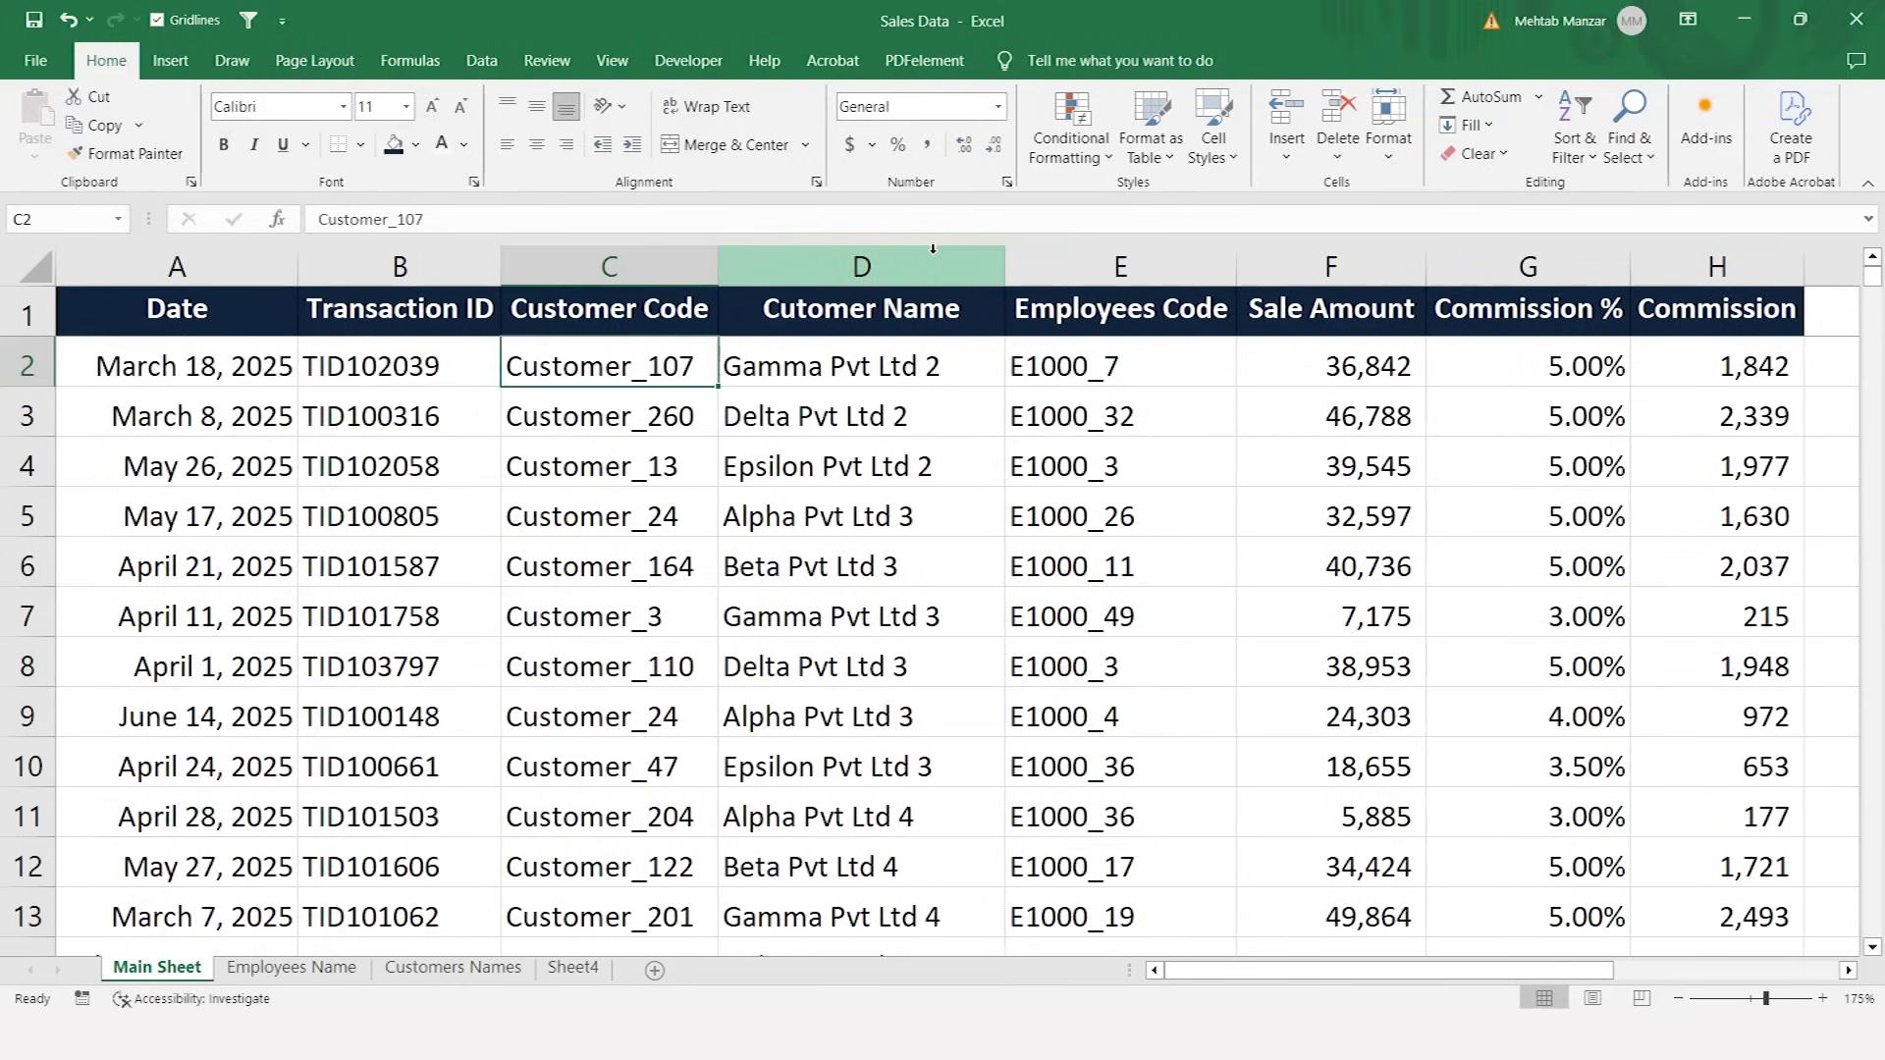
pyautogui.press('Right')
pyautogui.press('Up')
pyautogui.press('Down')
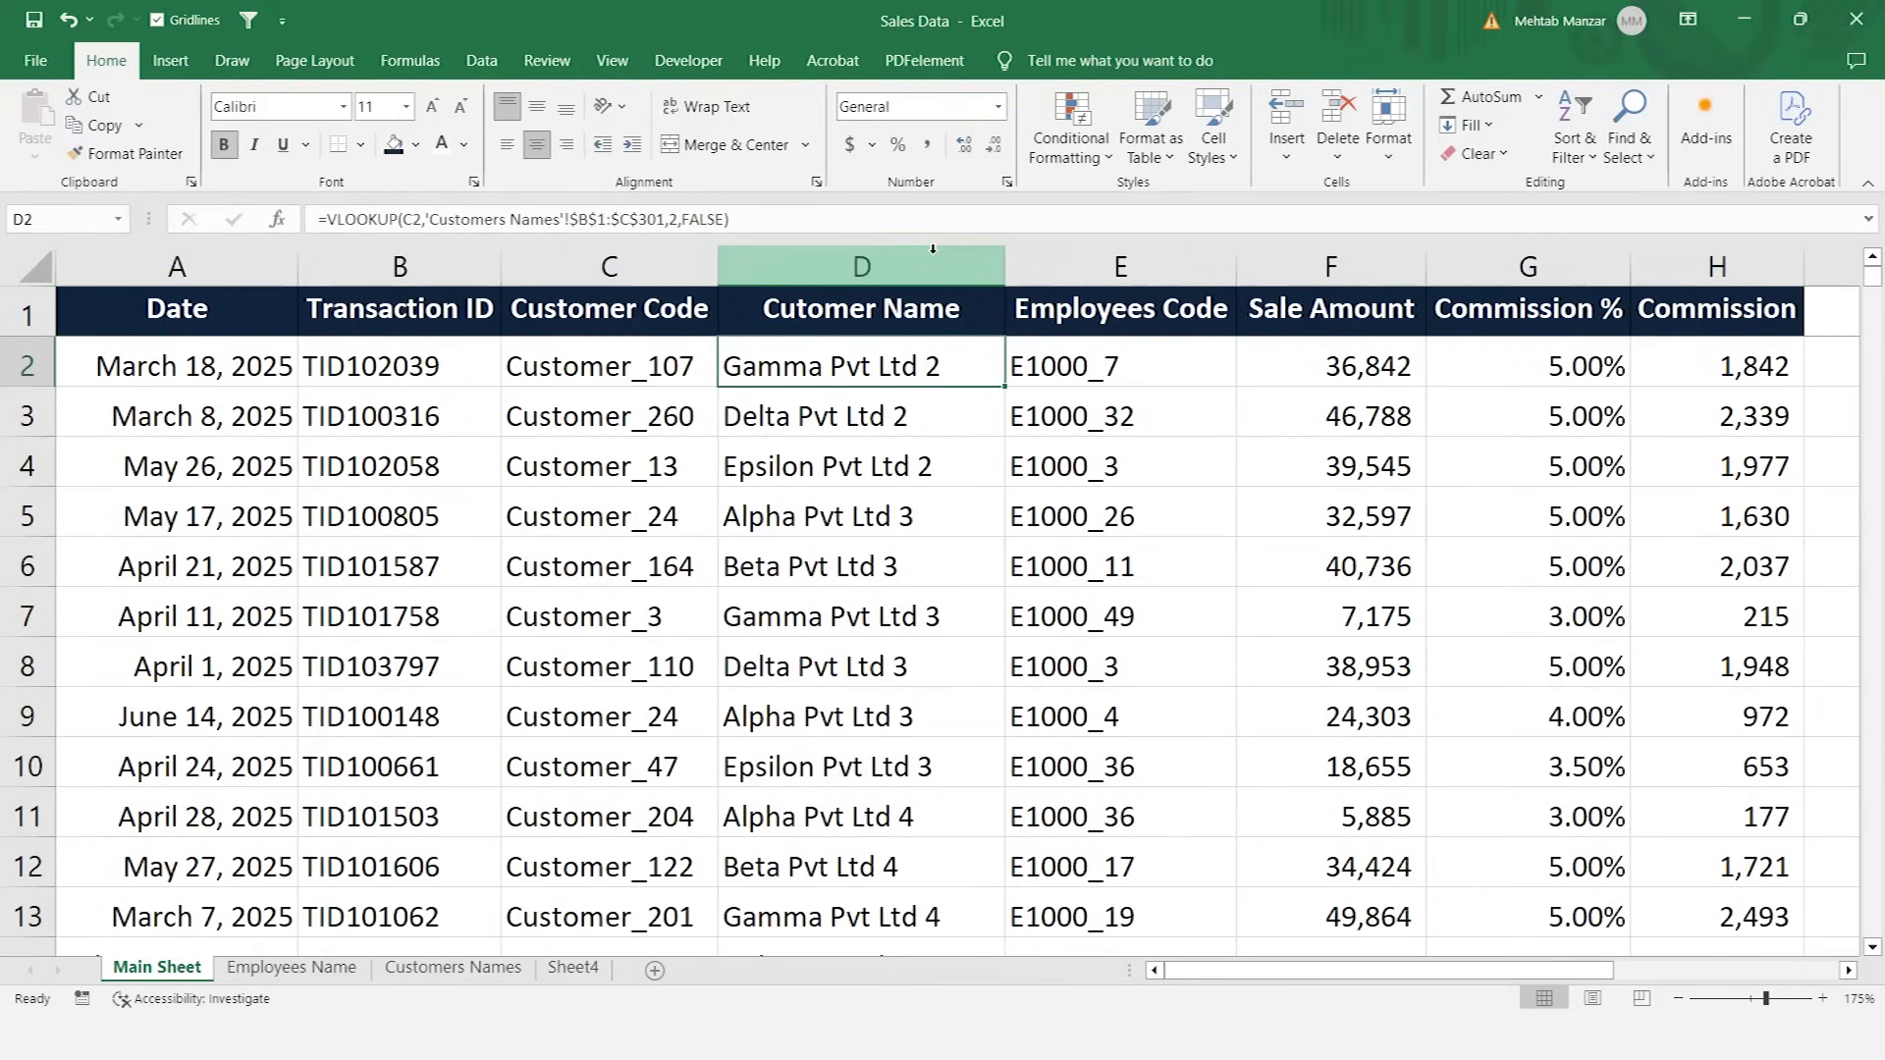
# - Try a regular paste of the Customer Name formulas from D2:D4996 into column J starting at J2, and clear the pasted cells
pyautogui.hotkey('ctrl', 'shift', 'Down')
pyautogui.hotkey('ctrl', 'c')
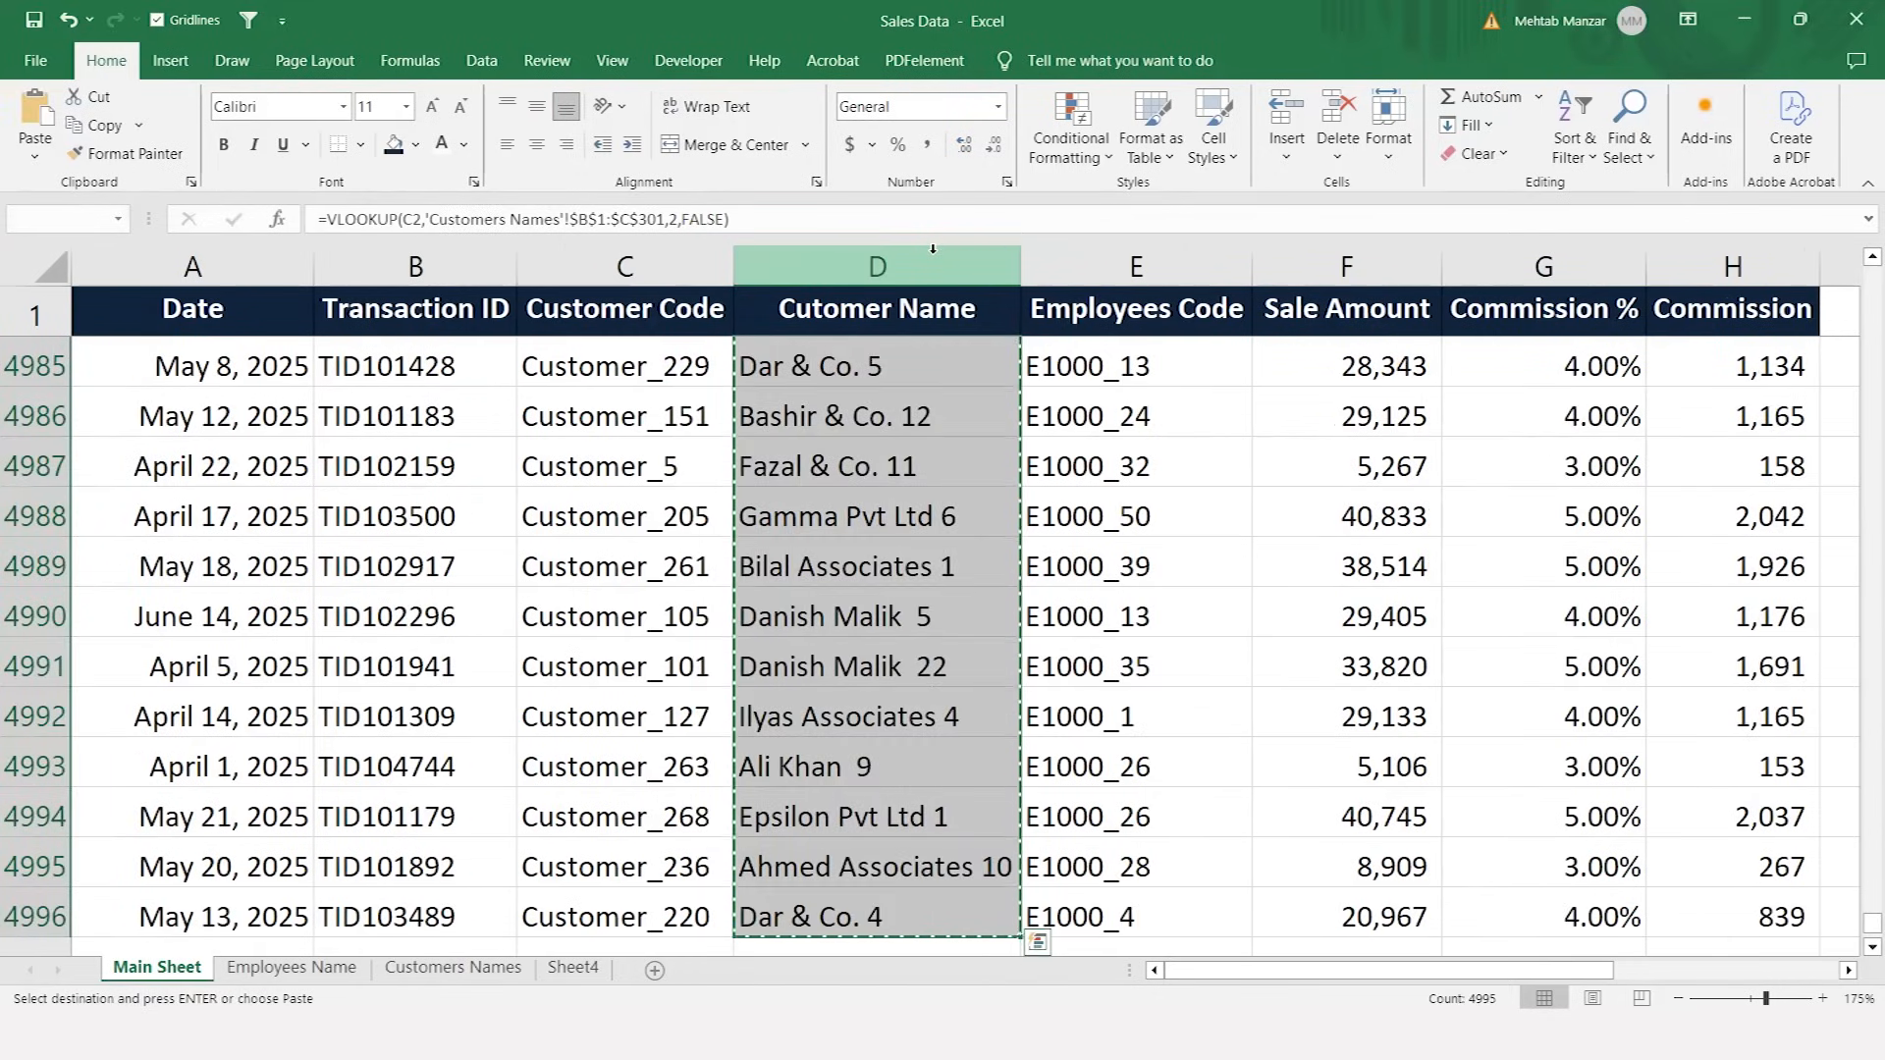
pyautogui.press('Right')
pyautogui.press('Right')
pyautogui.press('Right')
pyautogui.press('Right')
pyautogui.press('Right')
pyautogui.press('Right')
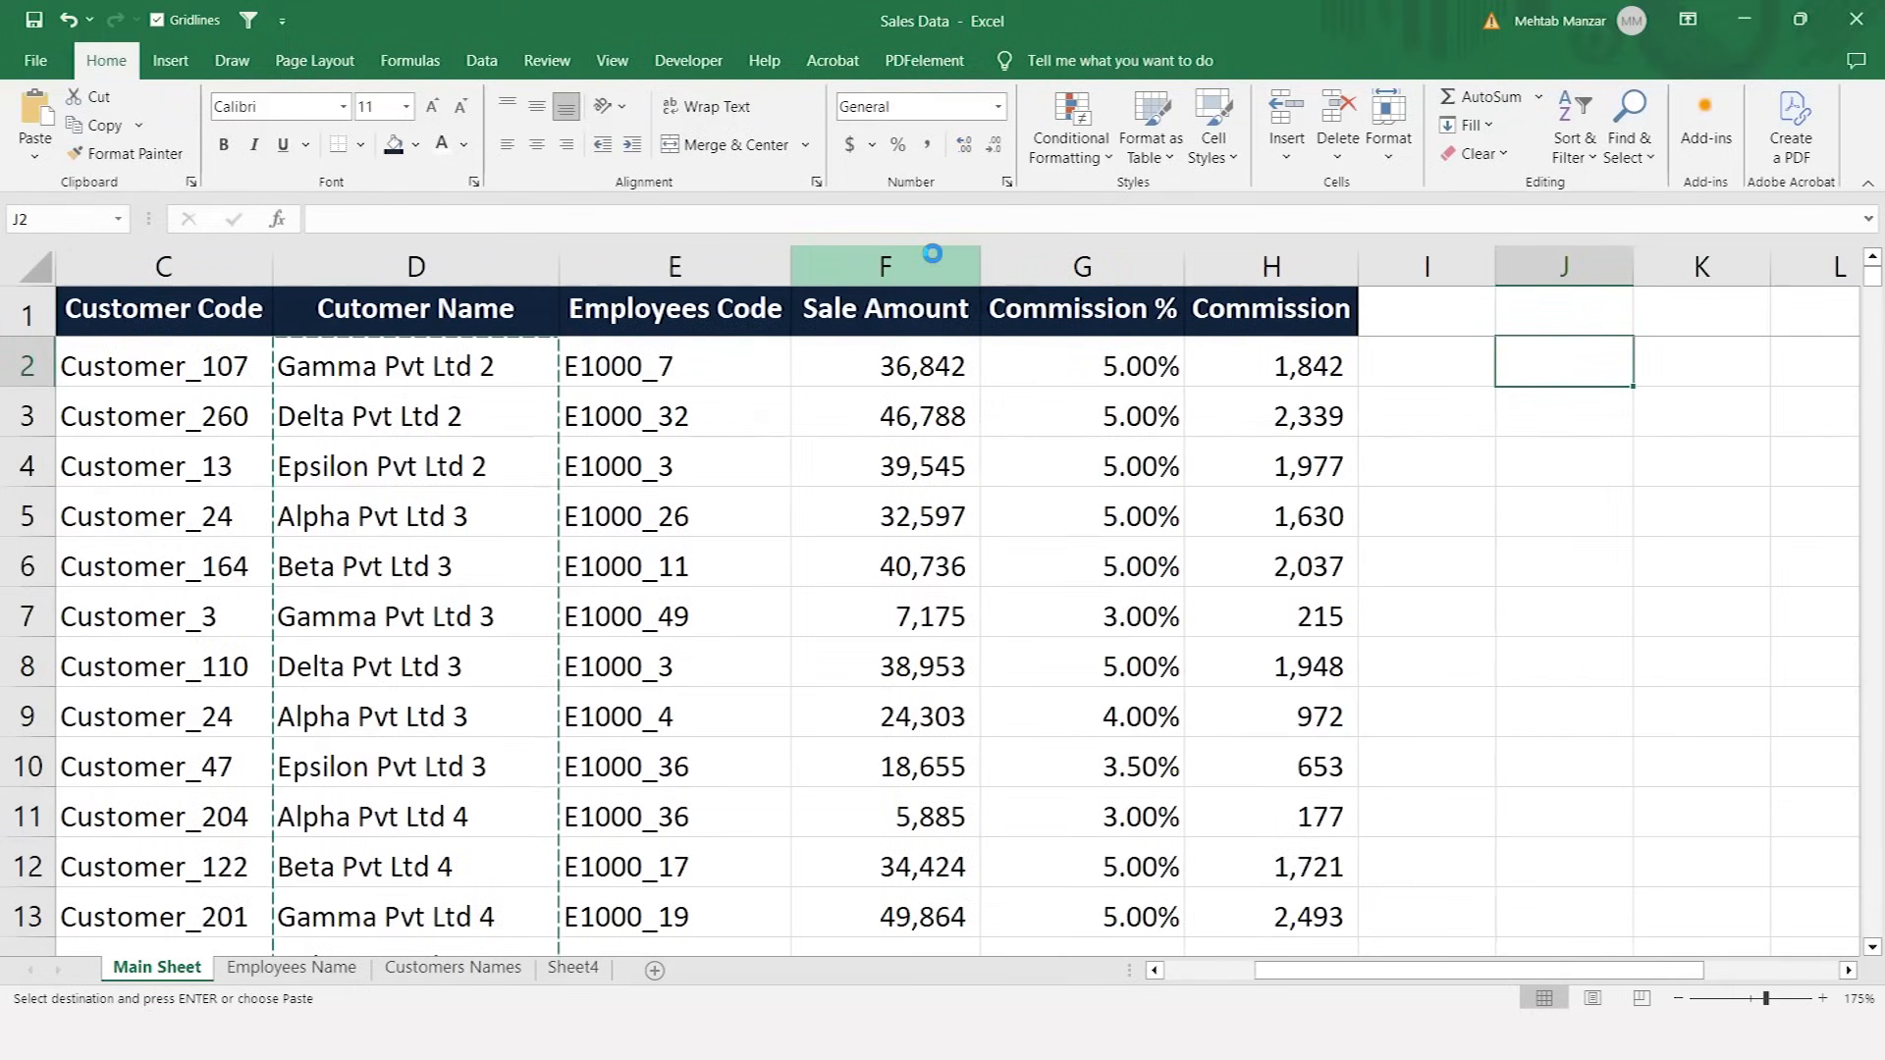
pyautogui.hotkey('ctrl', 'v')
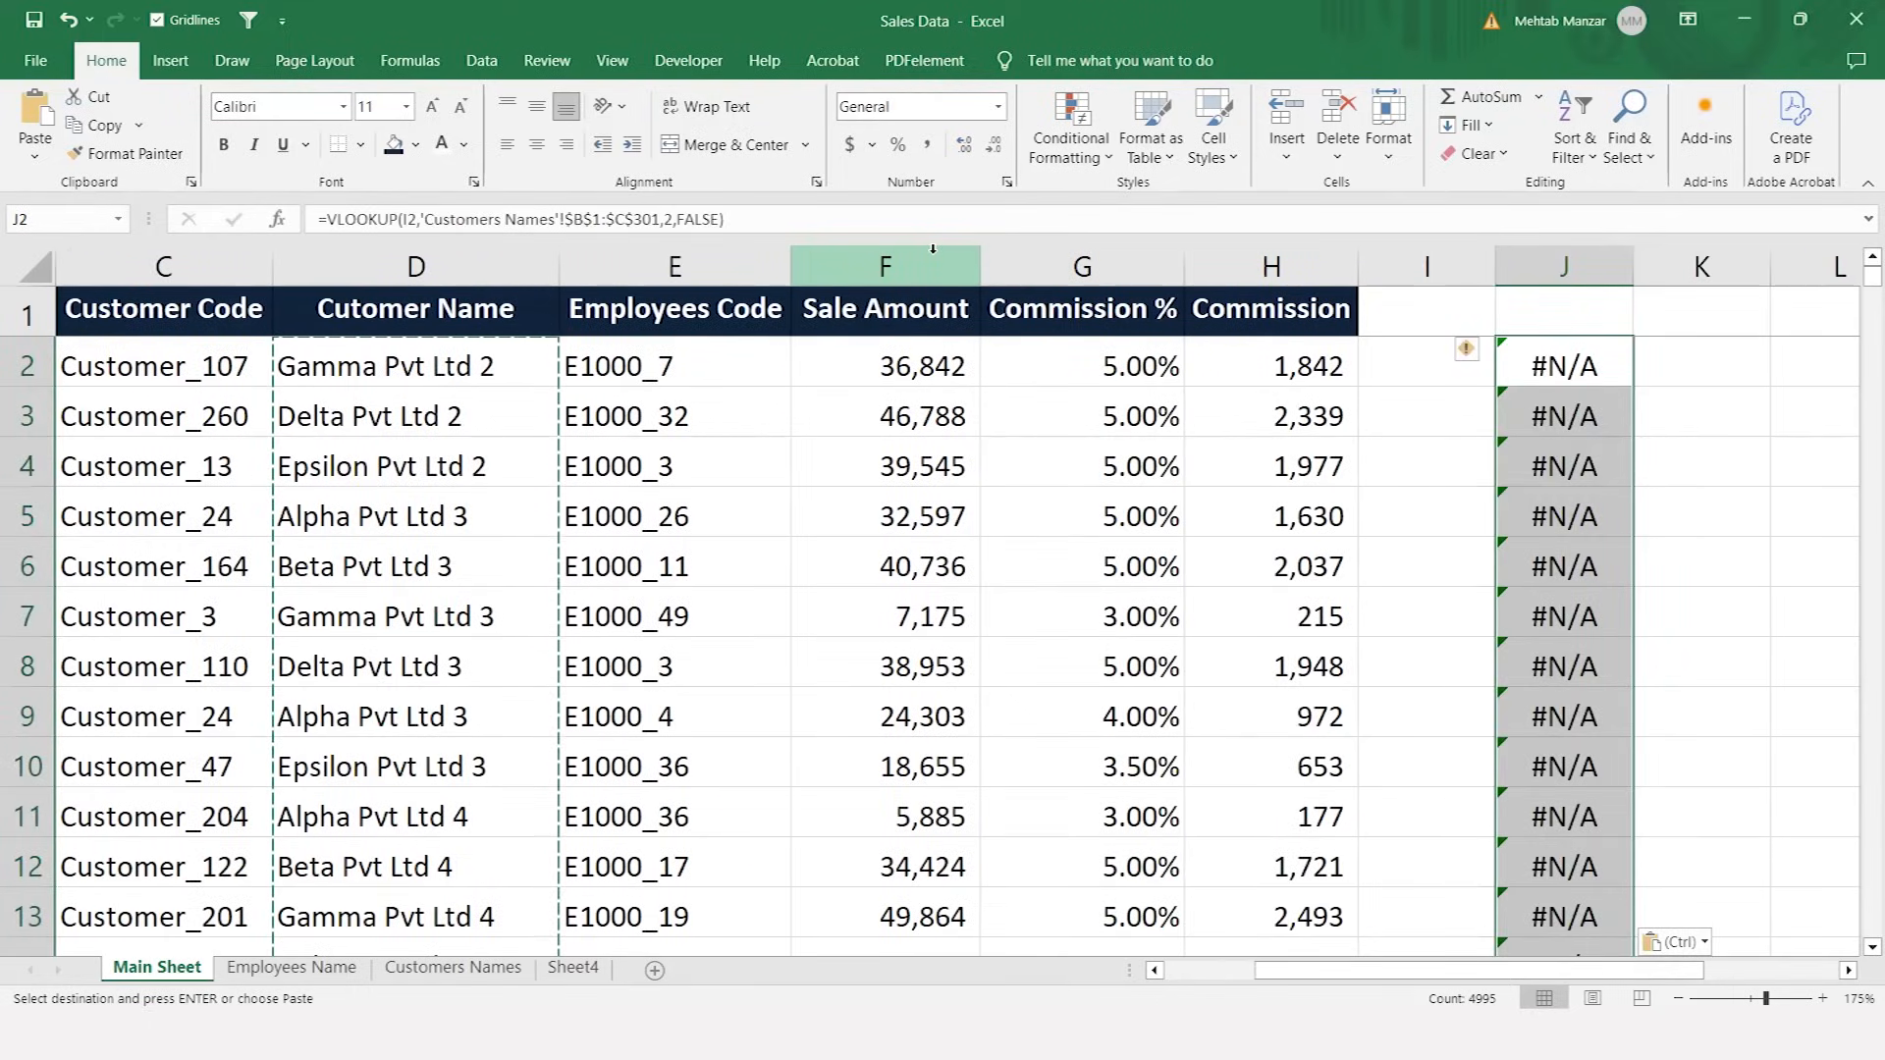
pyautogui.press('Delete')
# - Try pasting the copied Customer Name formulas from D2:D4996 into column K starting at K2, and clear the pasted cells
pyautogui.press('Left')
pyautogui.press('Left')
pyautogui.press('Left')
pyautogui.press('Left')
pyautogui.press('Left')
pyautogui.press('Left')
pyautogui.press('Left')
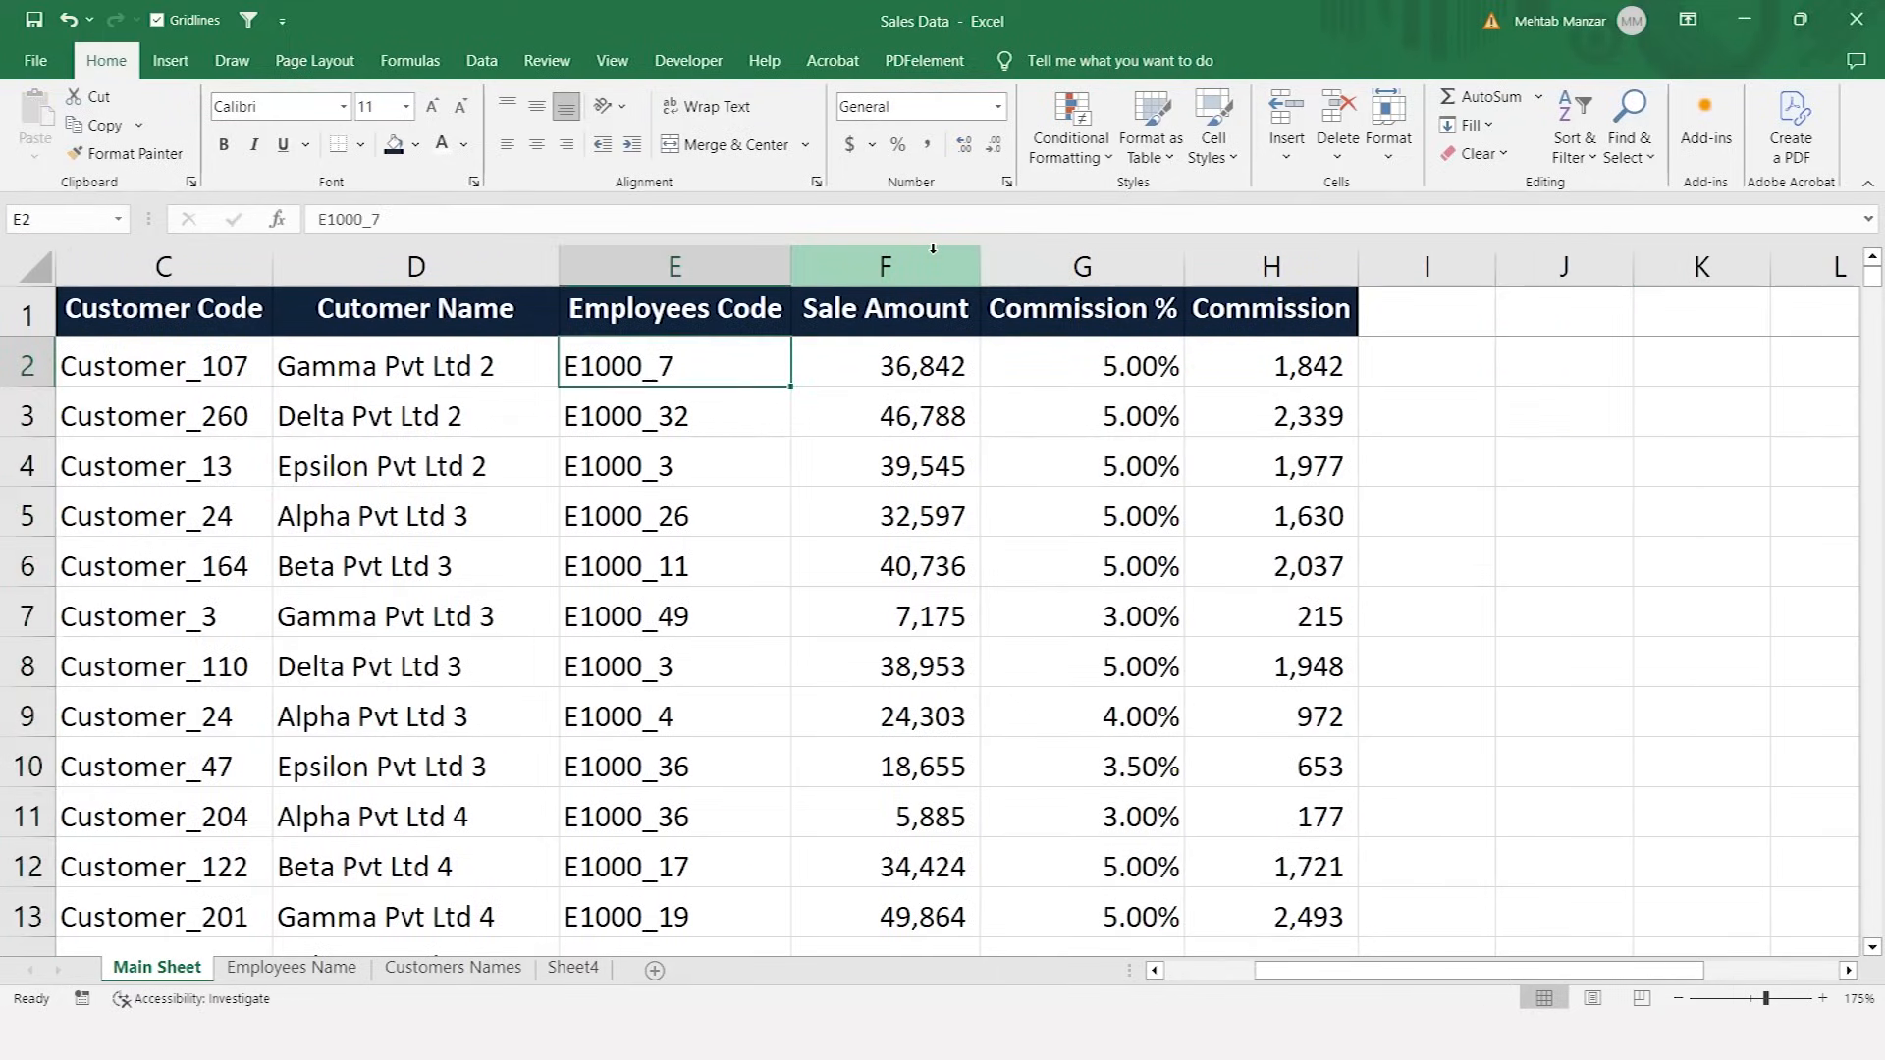
pyautogui.press('Right')
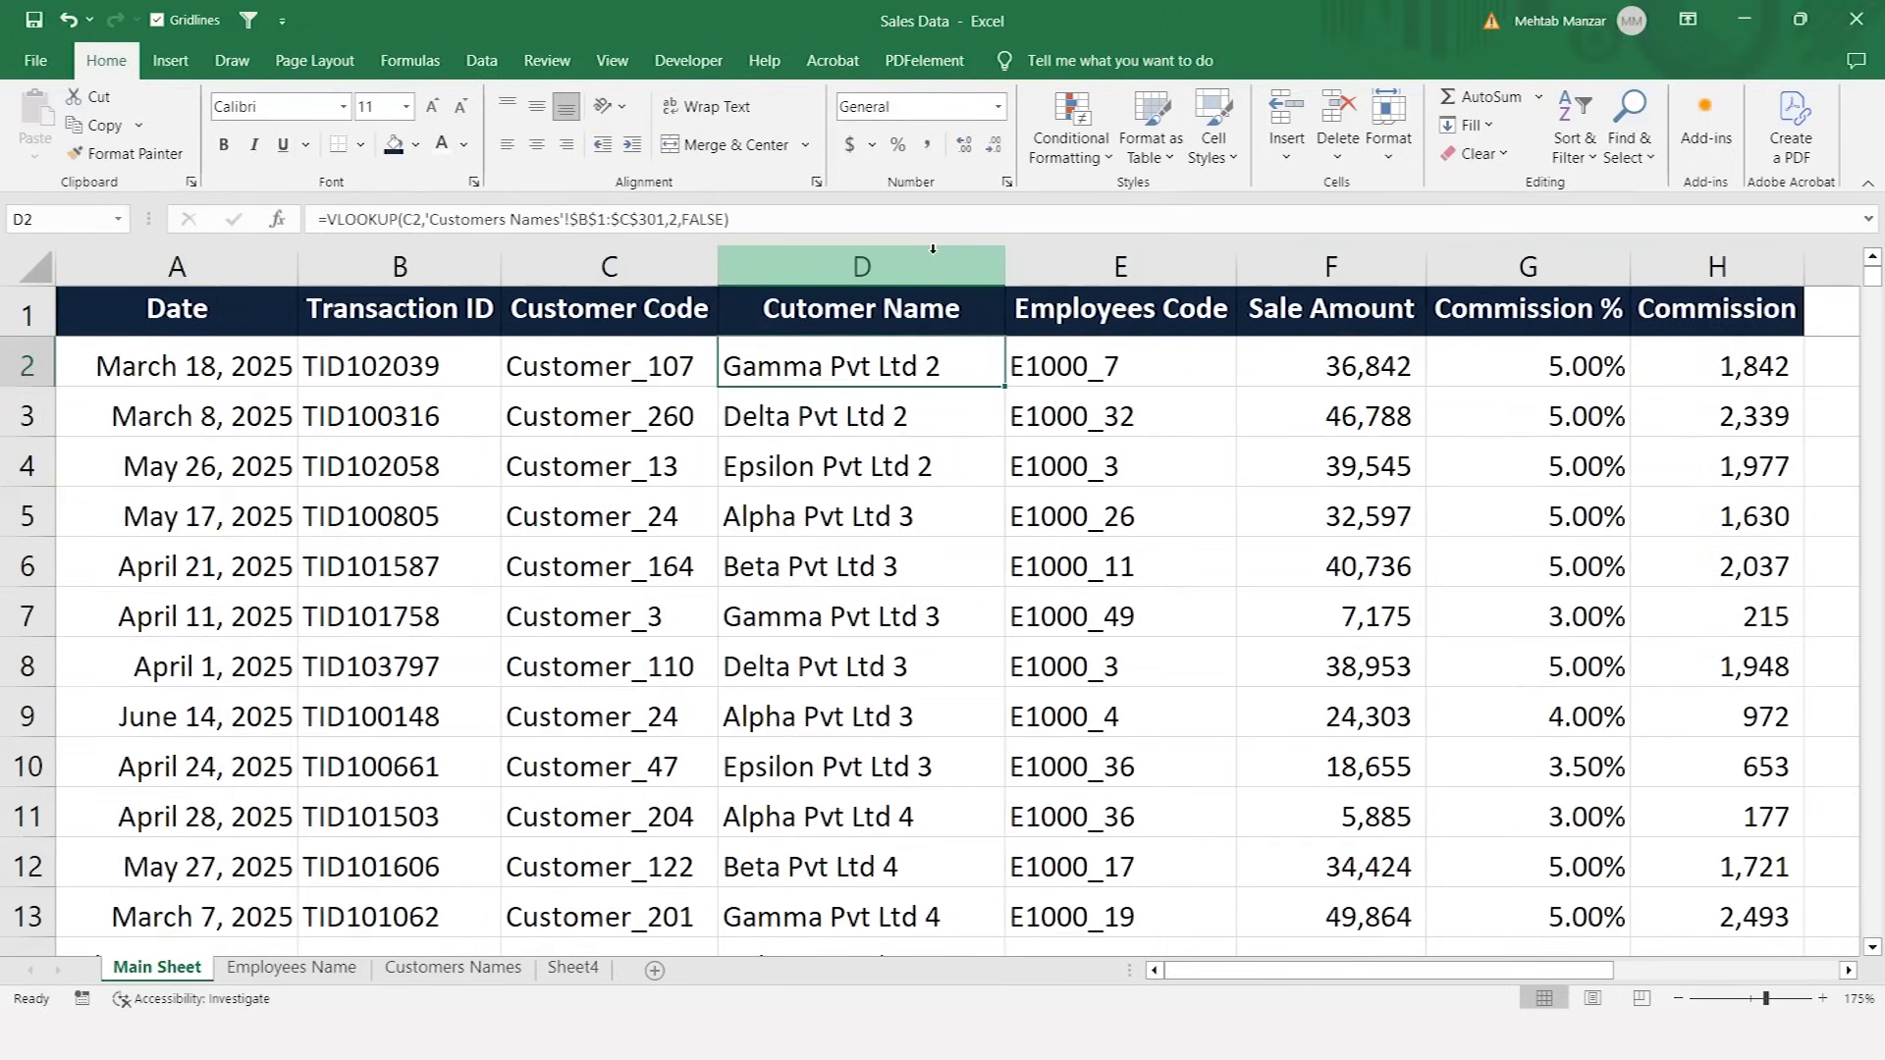
pyautogui.hotkey('ctrl', 'shift', 'Down')
pyautogui.hotkey('ctrl', 'c')
pyautogui.press('Right')
pyautogui.press('Right')
pyautogui.press('Right')
pyautogui.press('Right')
pyautogui.press('Left')
pyautogui.press('Left')
pyautogui.press('Left')
pyautogui.press('Left')
pyautogui.press('Right')
pyautogui.press('Right')
pyautogui.press('Right')
pyautogui.press('Right')
pyautogui.press('Right')
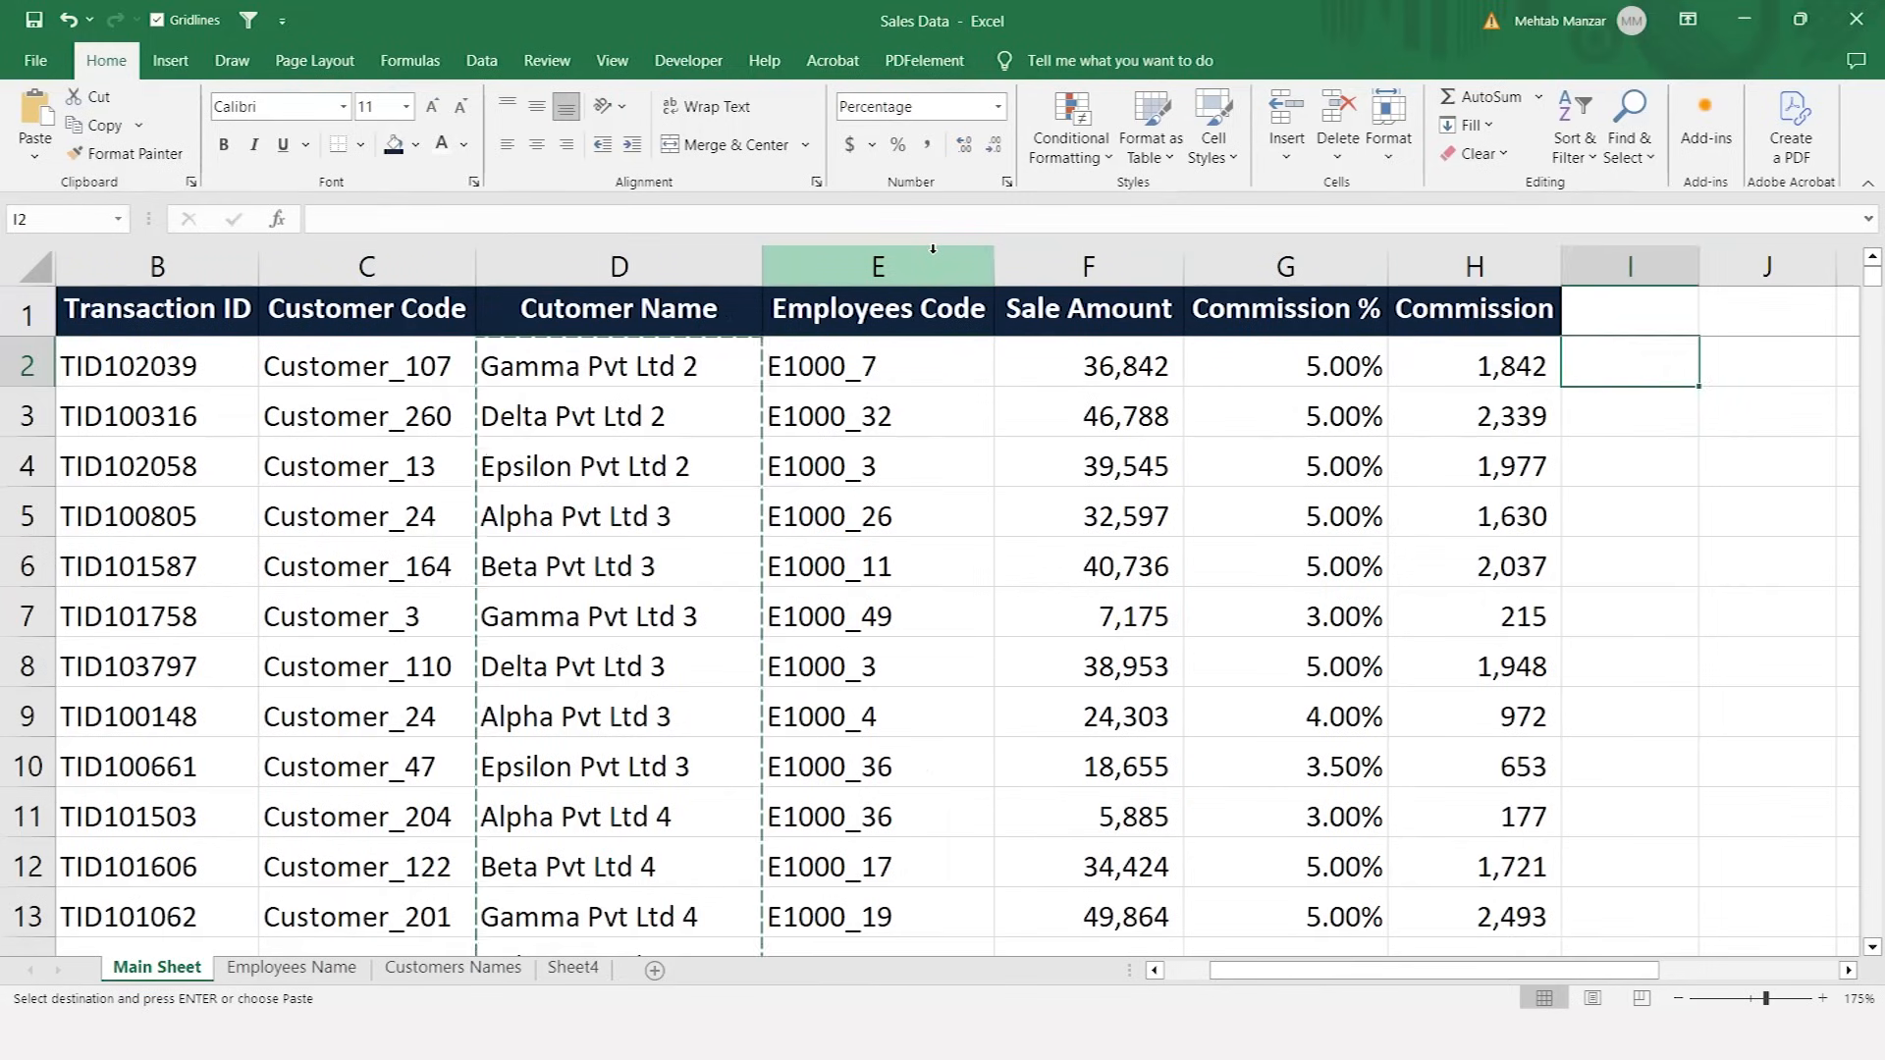
pyautogui.press('Right')
pyautogui.press('Right')
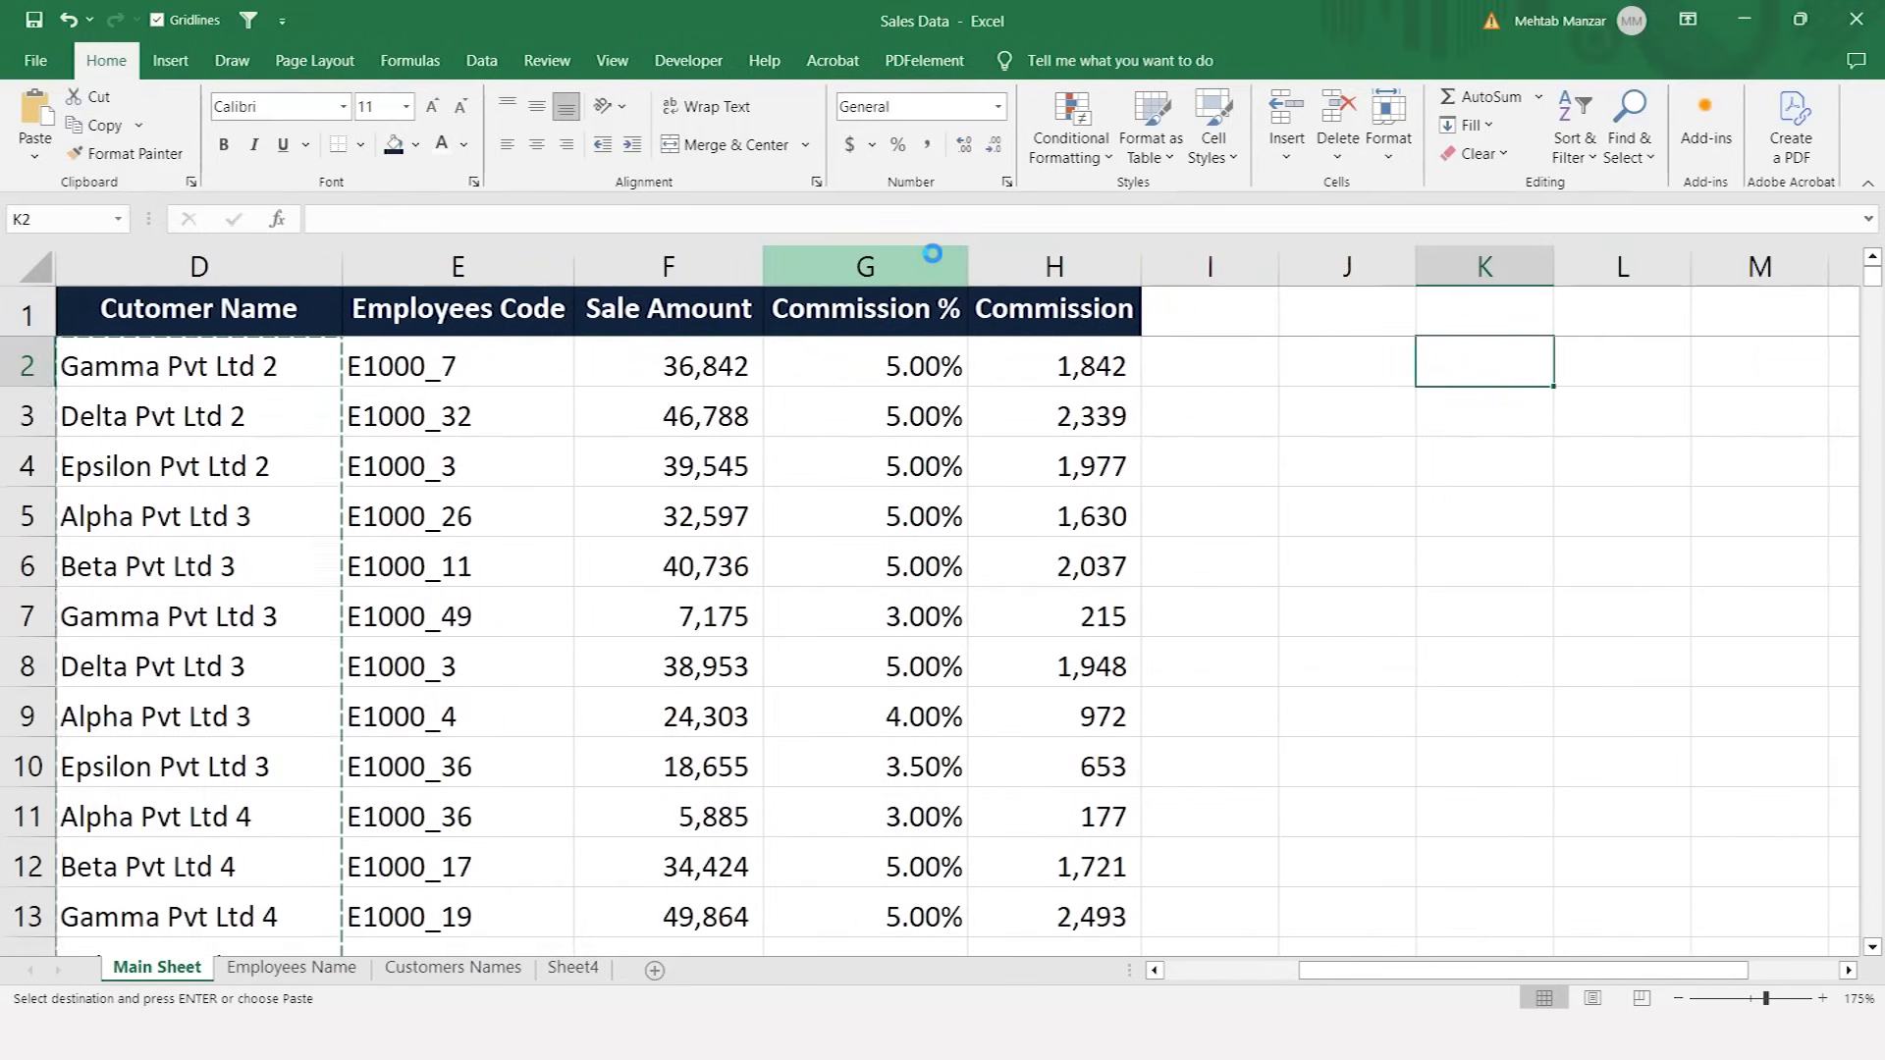
pyautogui.hotkey('ctrl', 'v')
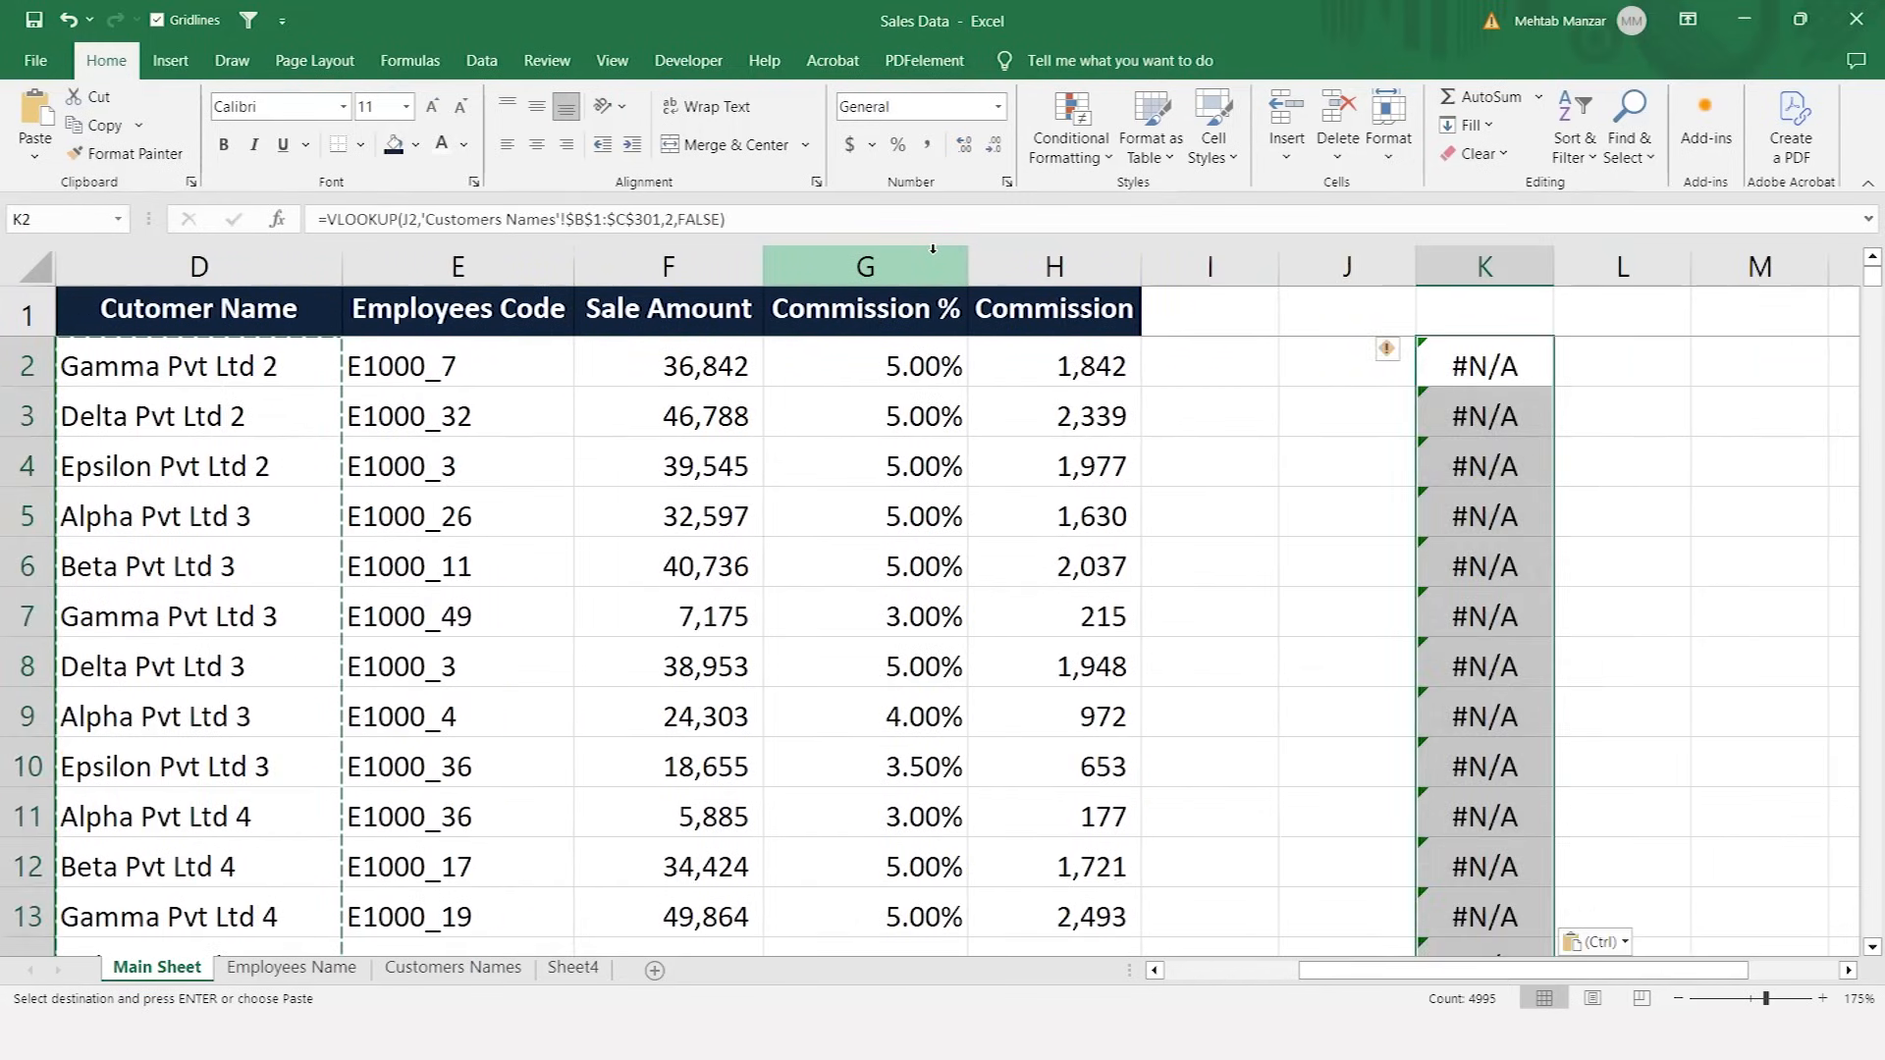
pyautogui.press('Delete')
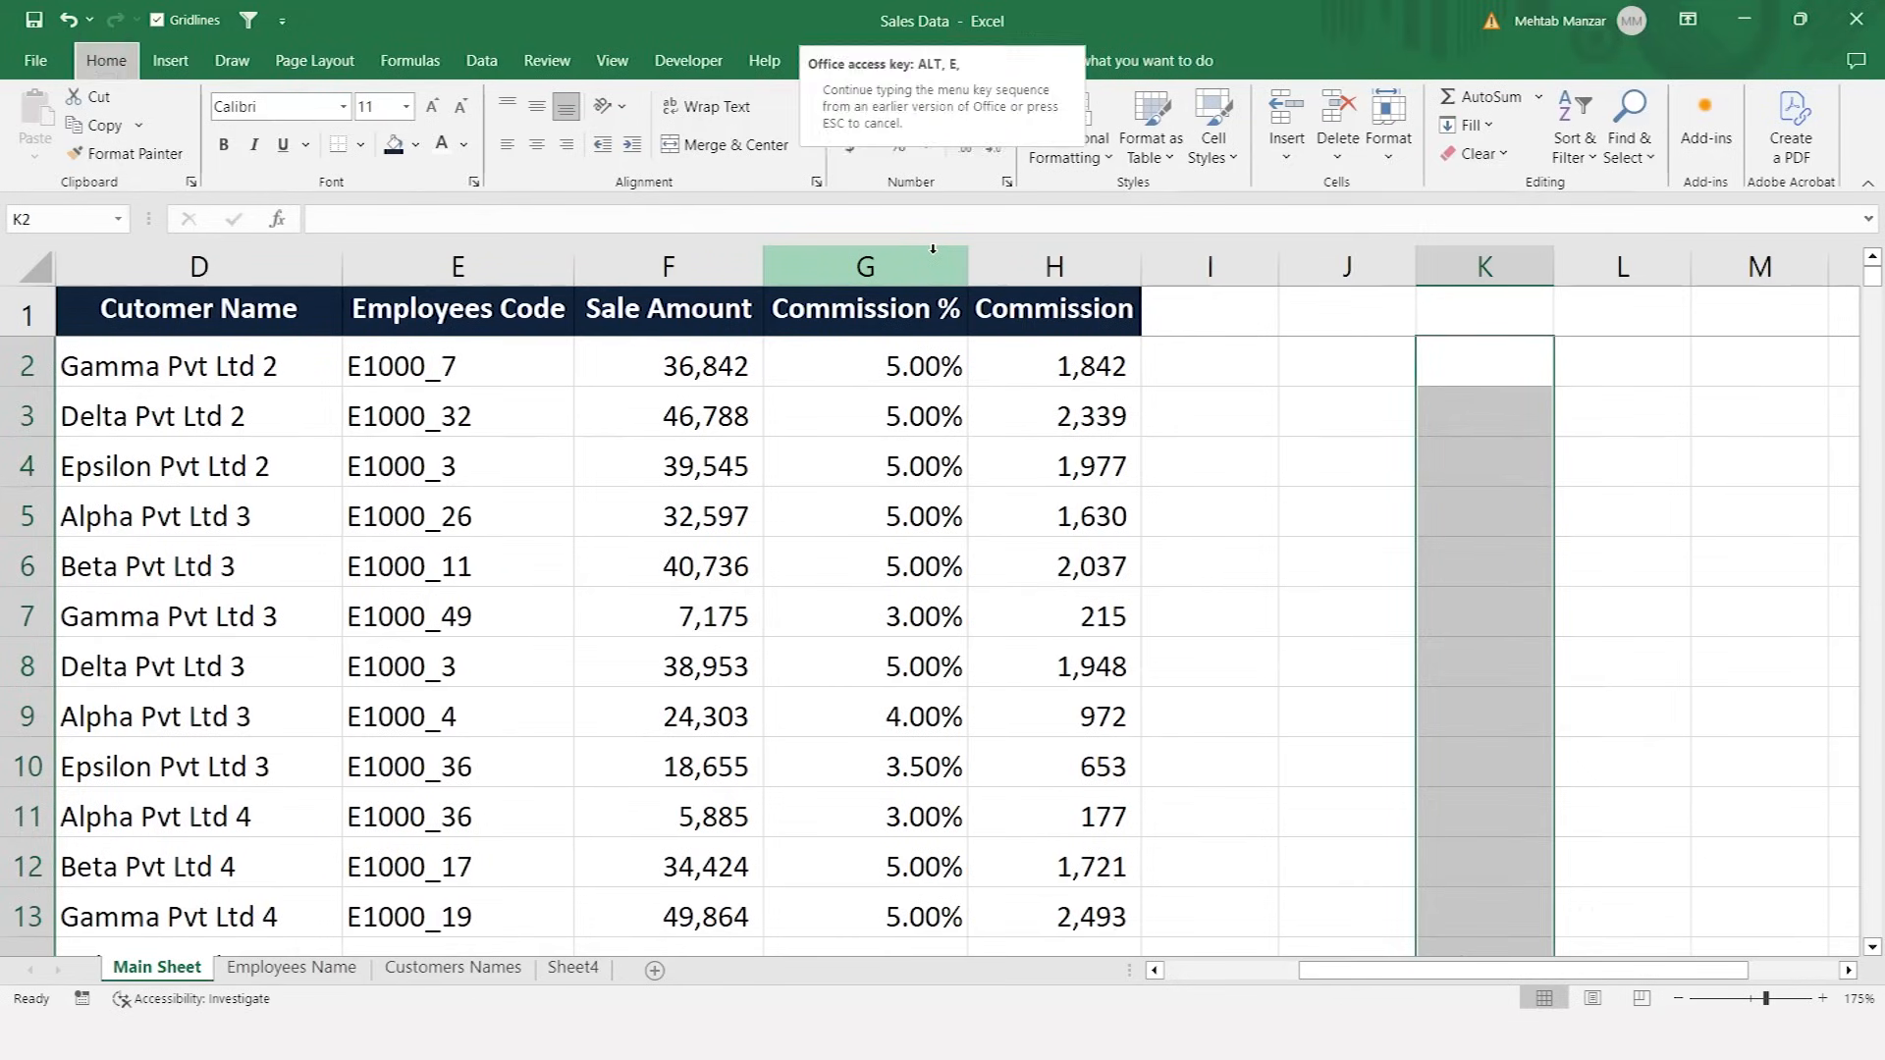
pyautogui.write('v')
pyautogui.press('Escape')
# - Copy the customer names in D2:D4996 and paste them as values only into column J starting at J2
pyautogui.press('Left')
pyautogui.press('Left')
pyautogui.press('Left')
pyautogui.press('Left')
pyautogui.press('Left')
pyautogui.press('Left')
pyautogui.press('Left')
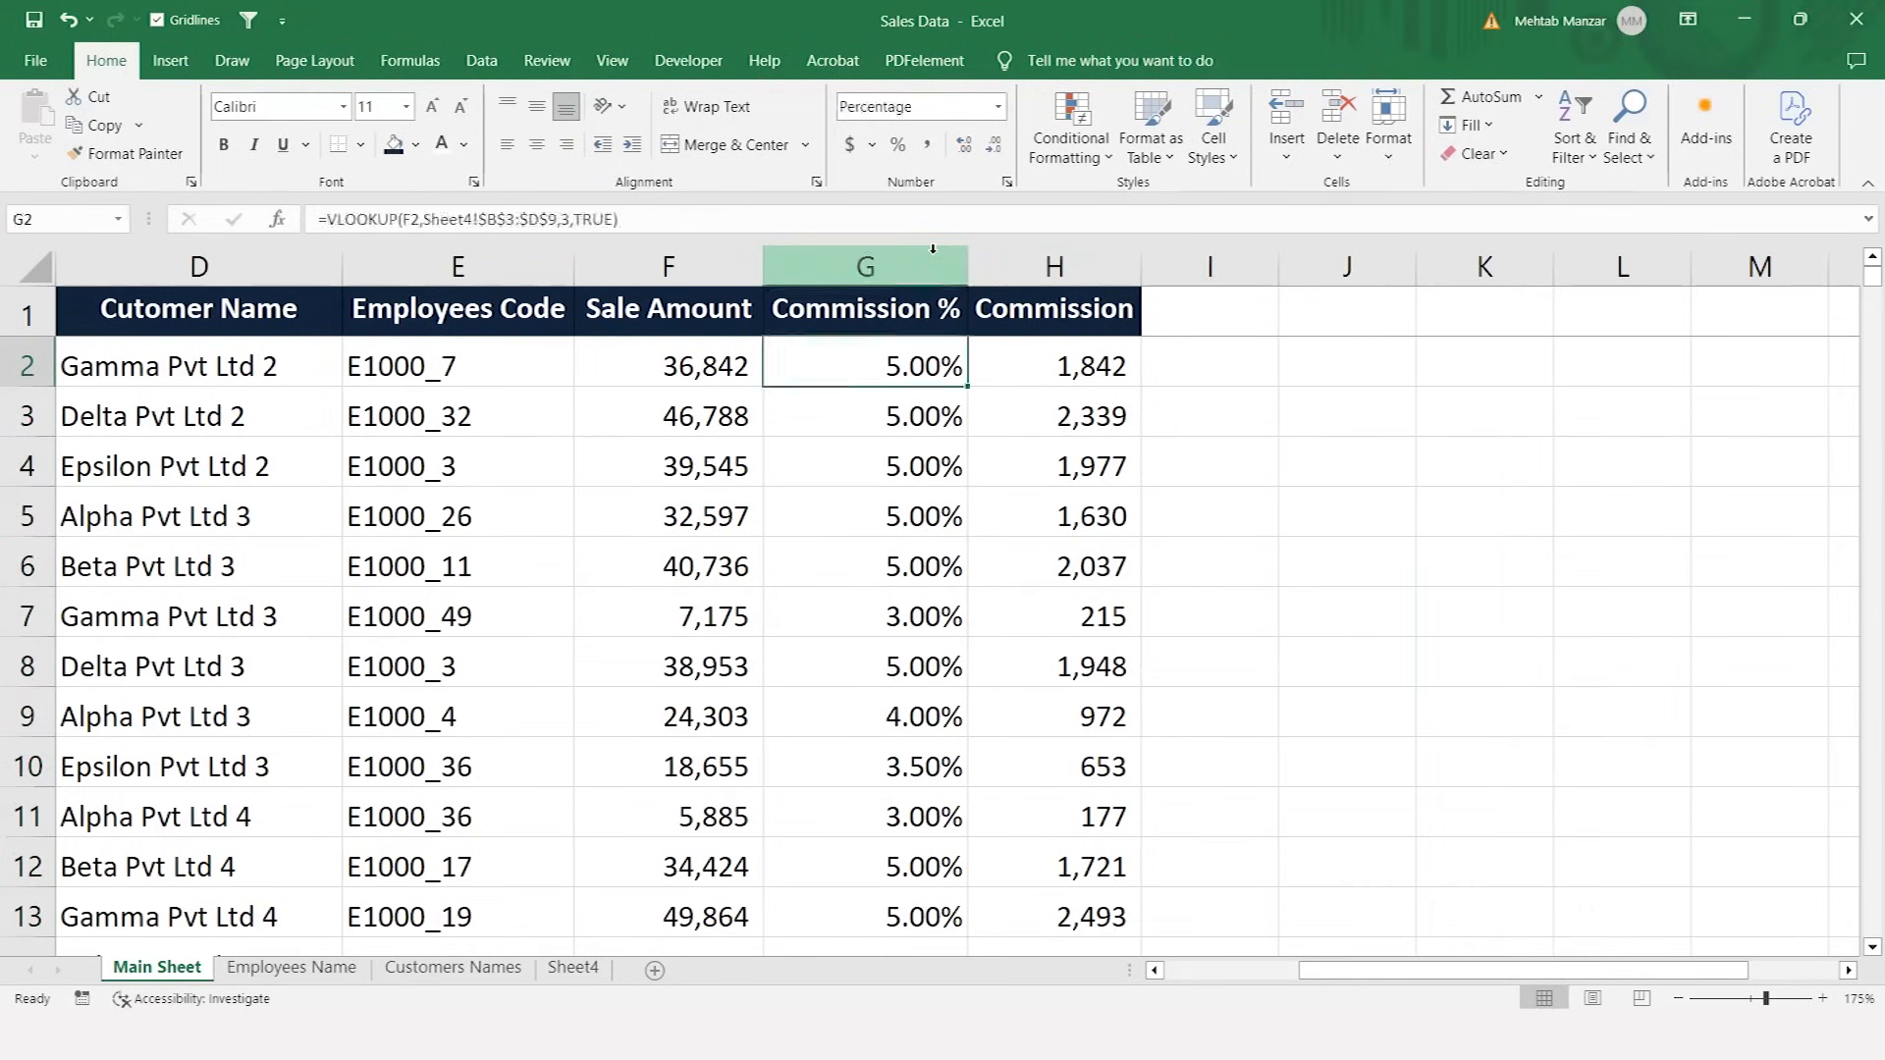
pyautogui.hotkey('ctrl', 'shift', 'Down')
pyautogui.hotkey('ctrl', 'c')
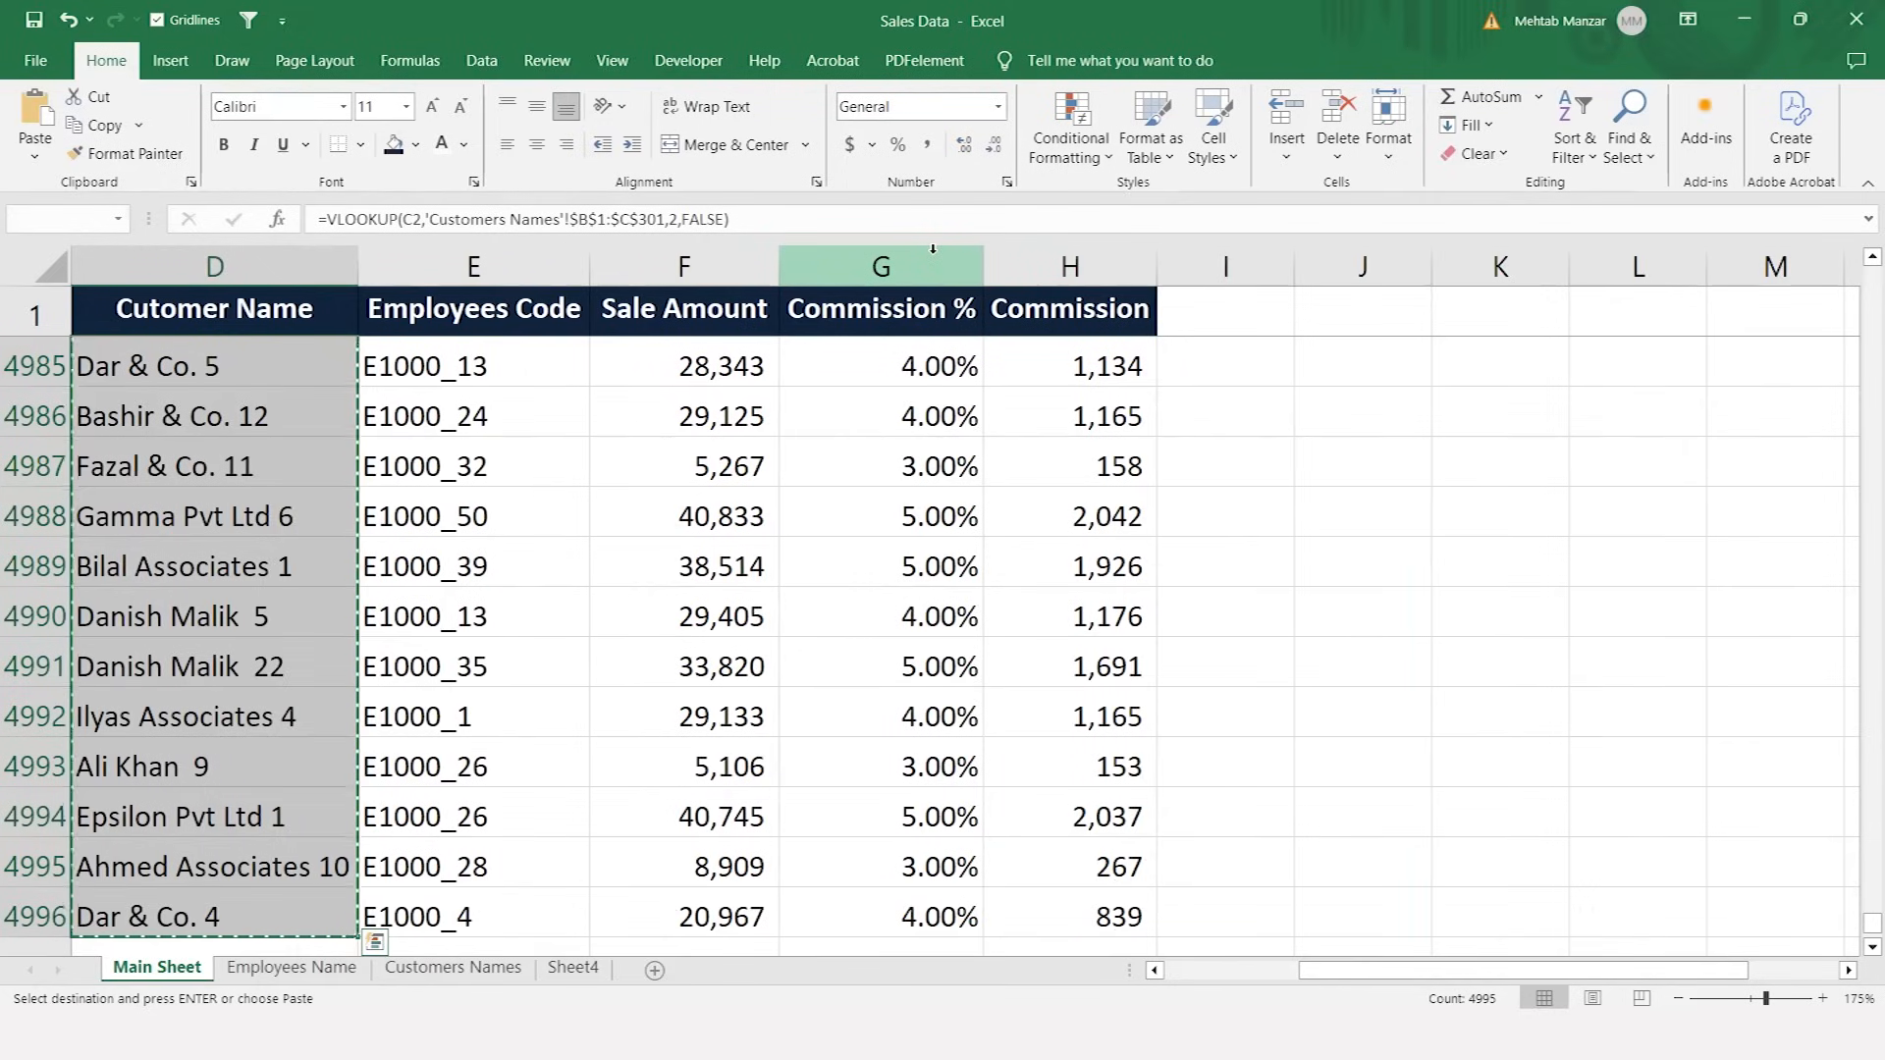
pyautogui.press('Right')
pyautogui.press('Right')
pyautogui.press('Right')
pyautogui.press('Right')
pyautogui.press('Right')
pyautogui.press('Right')
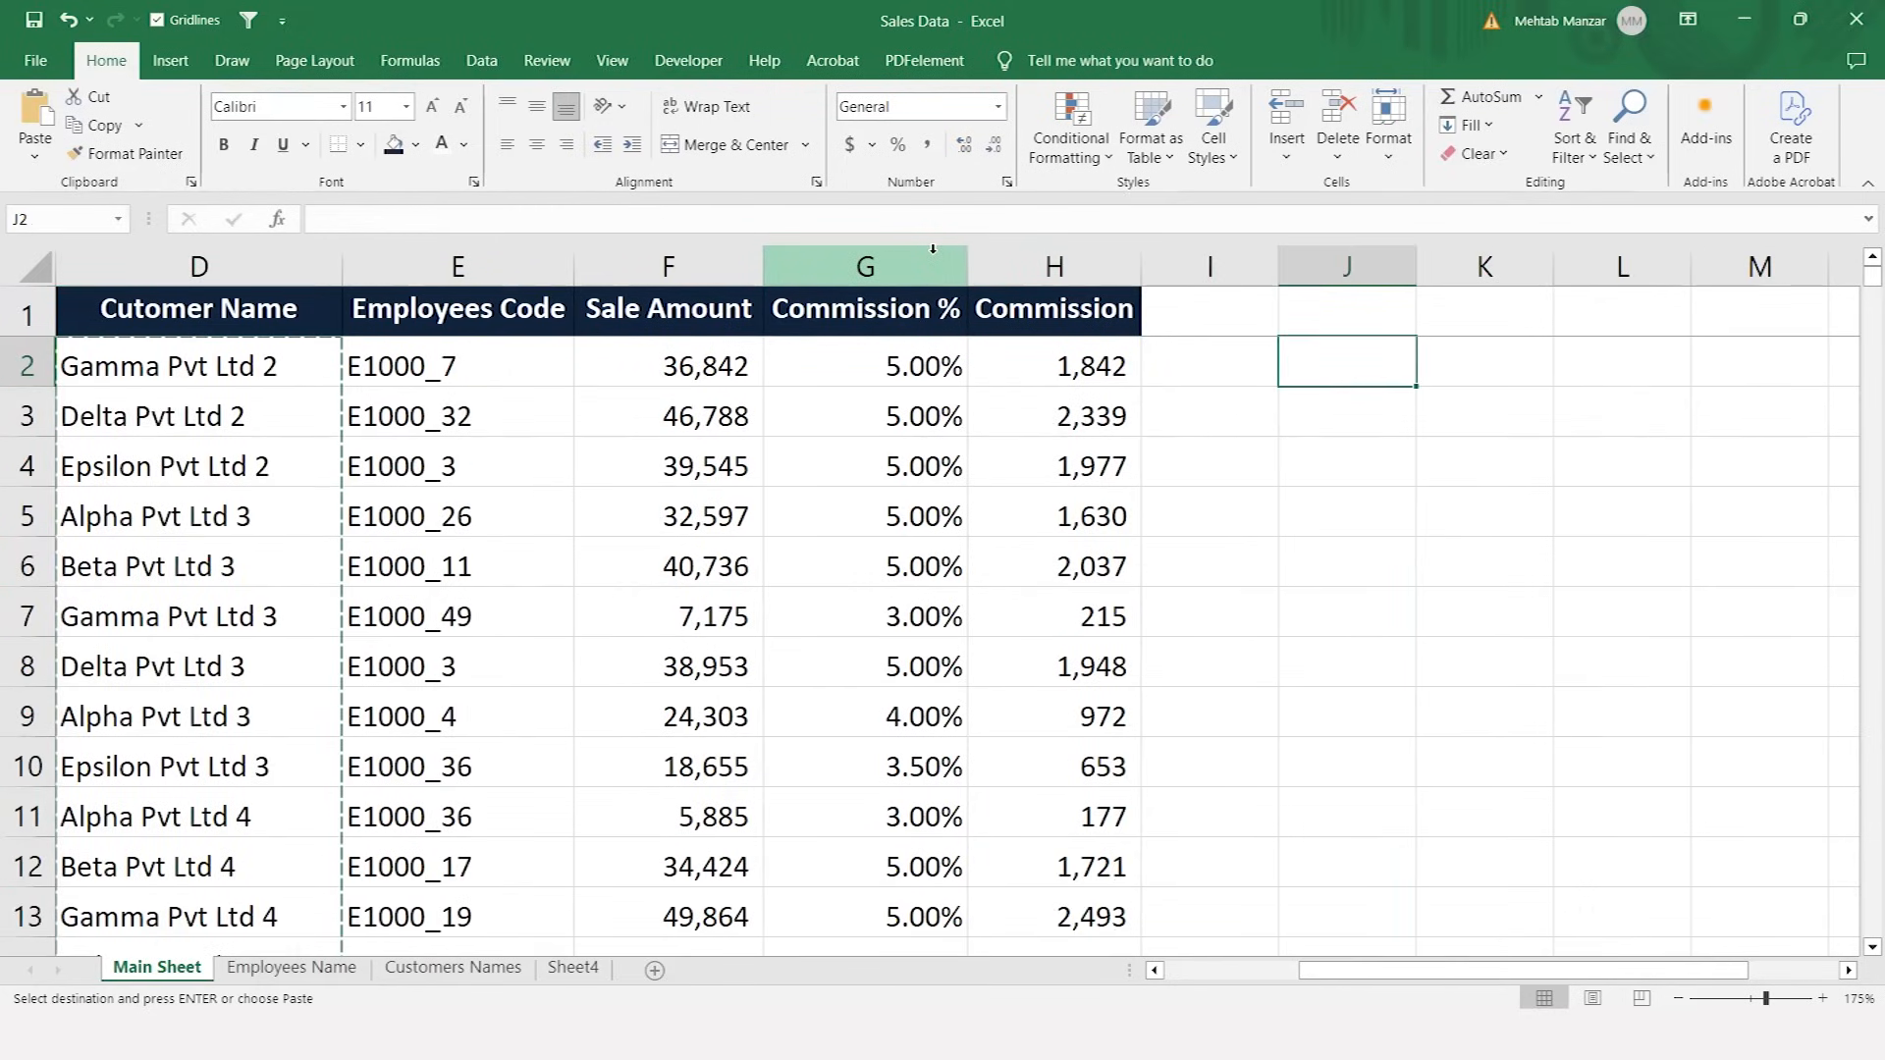
pyautogui.press('alt')
pyautogui.press('e')
pyautogui.press('s')
pyautogui.press('v')
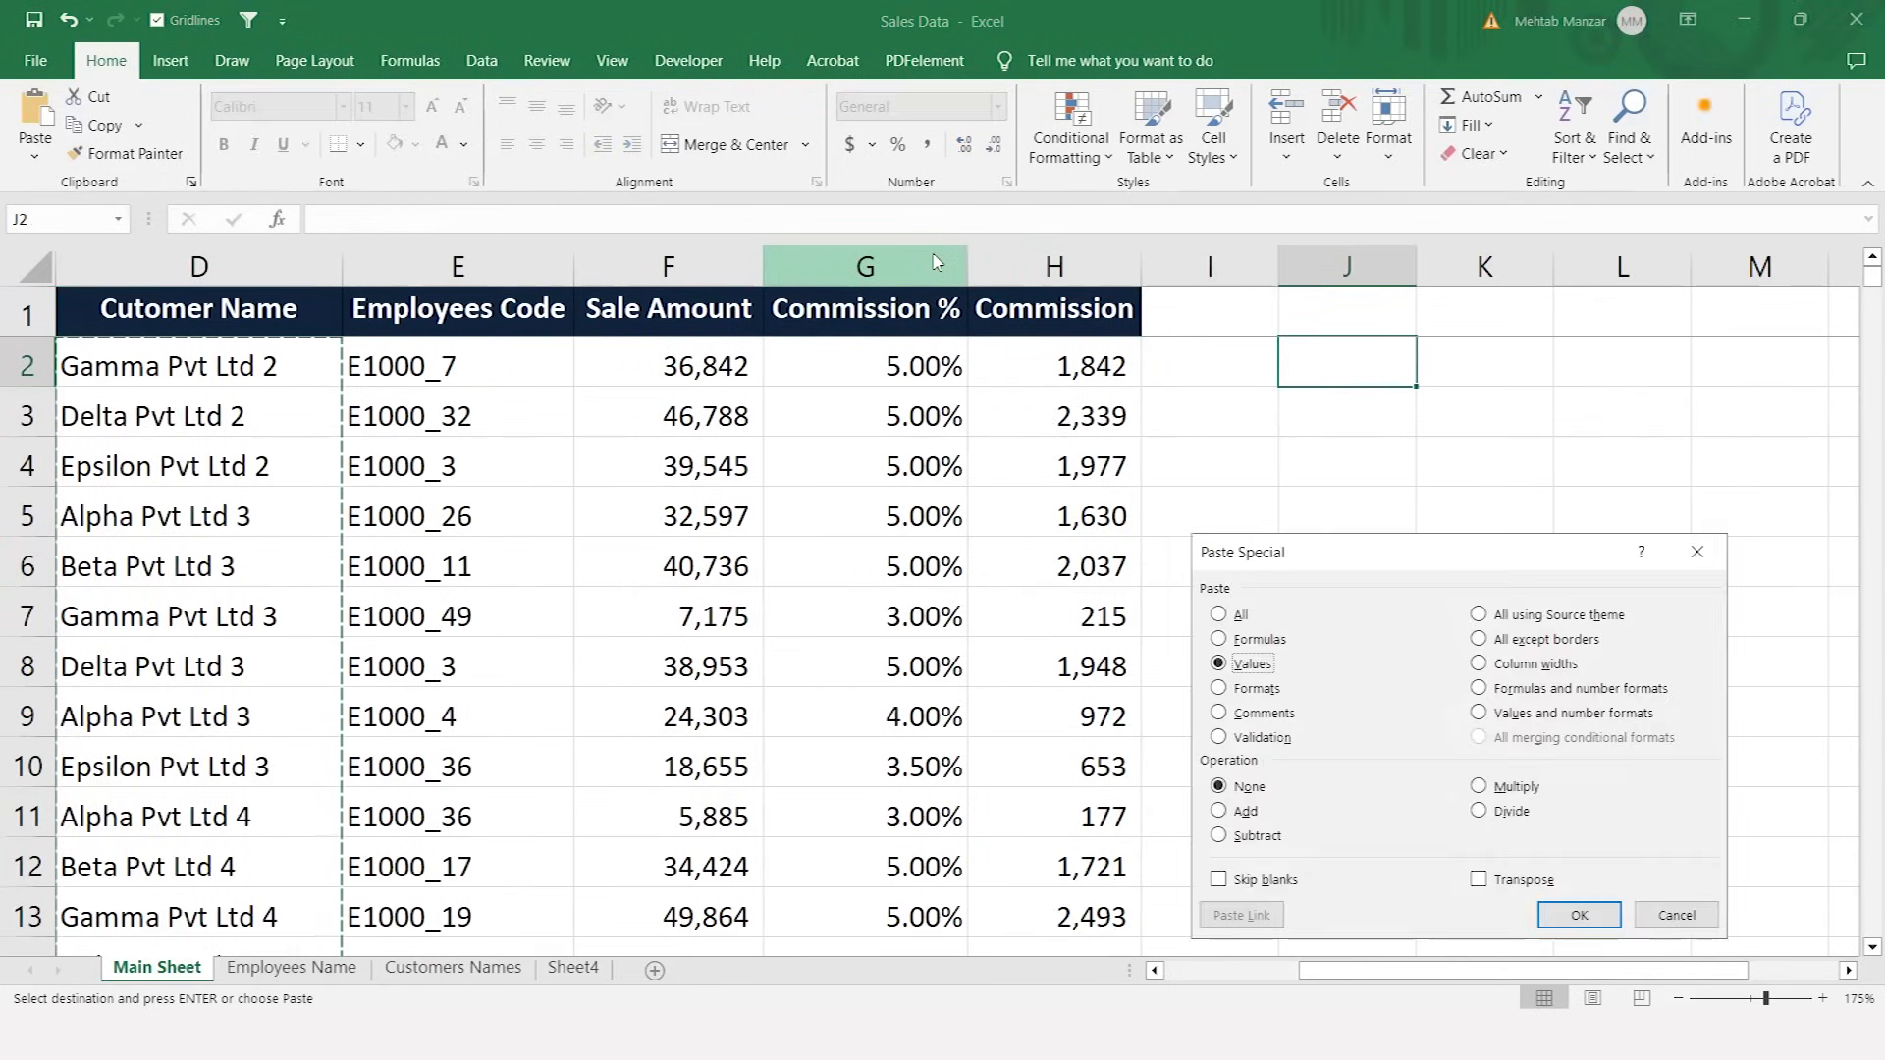
pyautogui.press('Return')
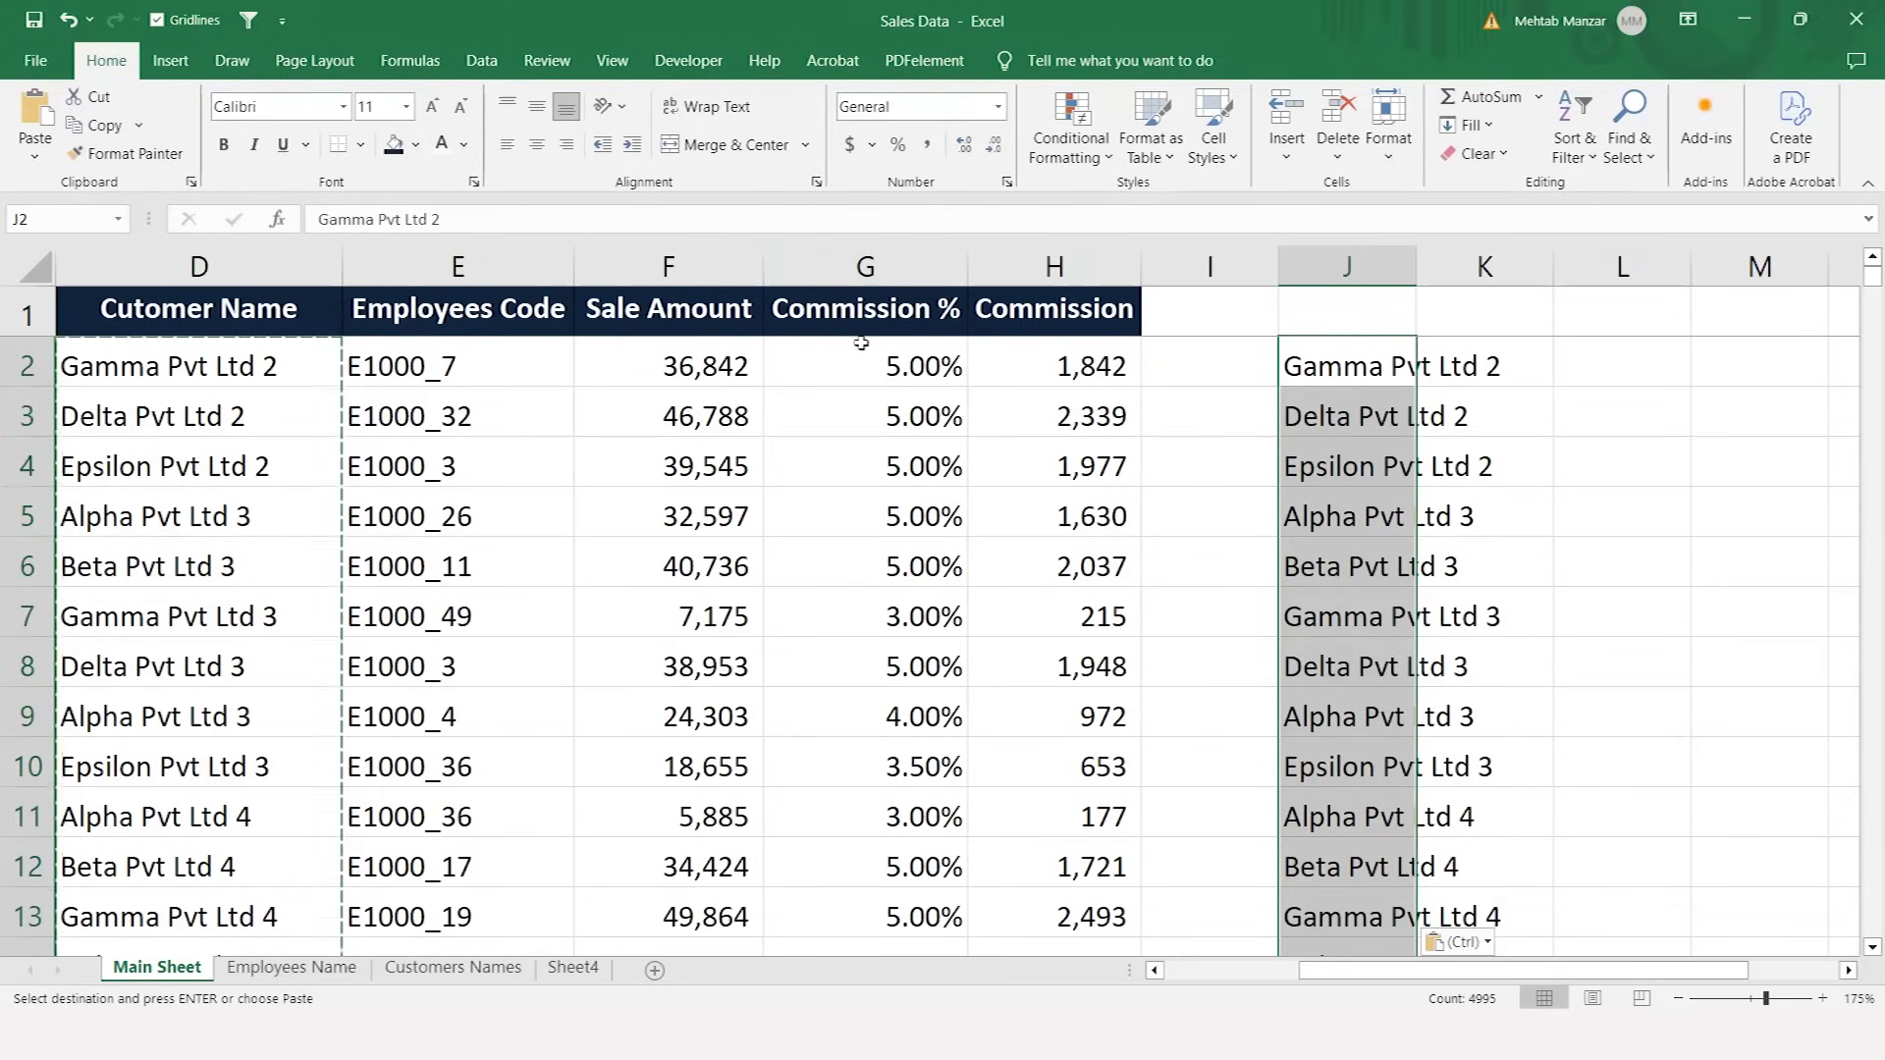
# - Remove the duplicate customer names from the pasted list in column J, treating the data as having no headers
pyautogui.press('alt')
pyautogui.press('a')
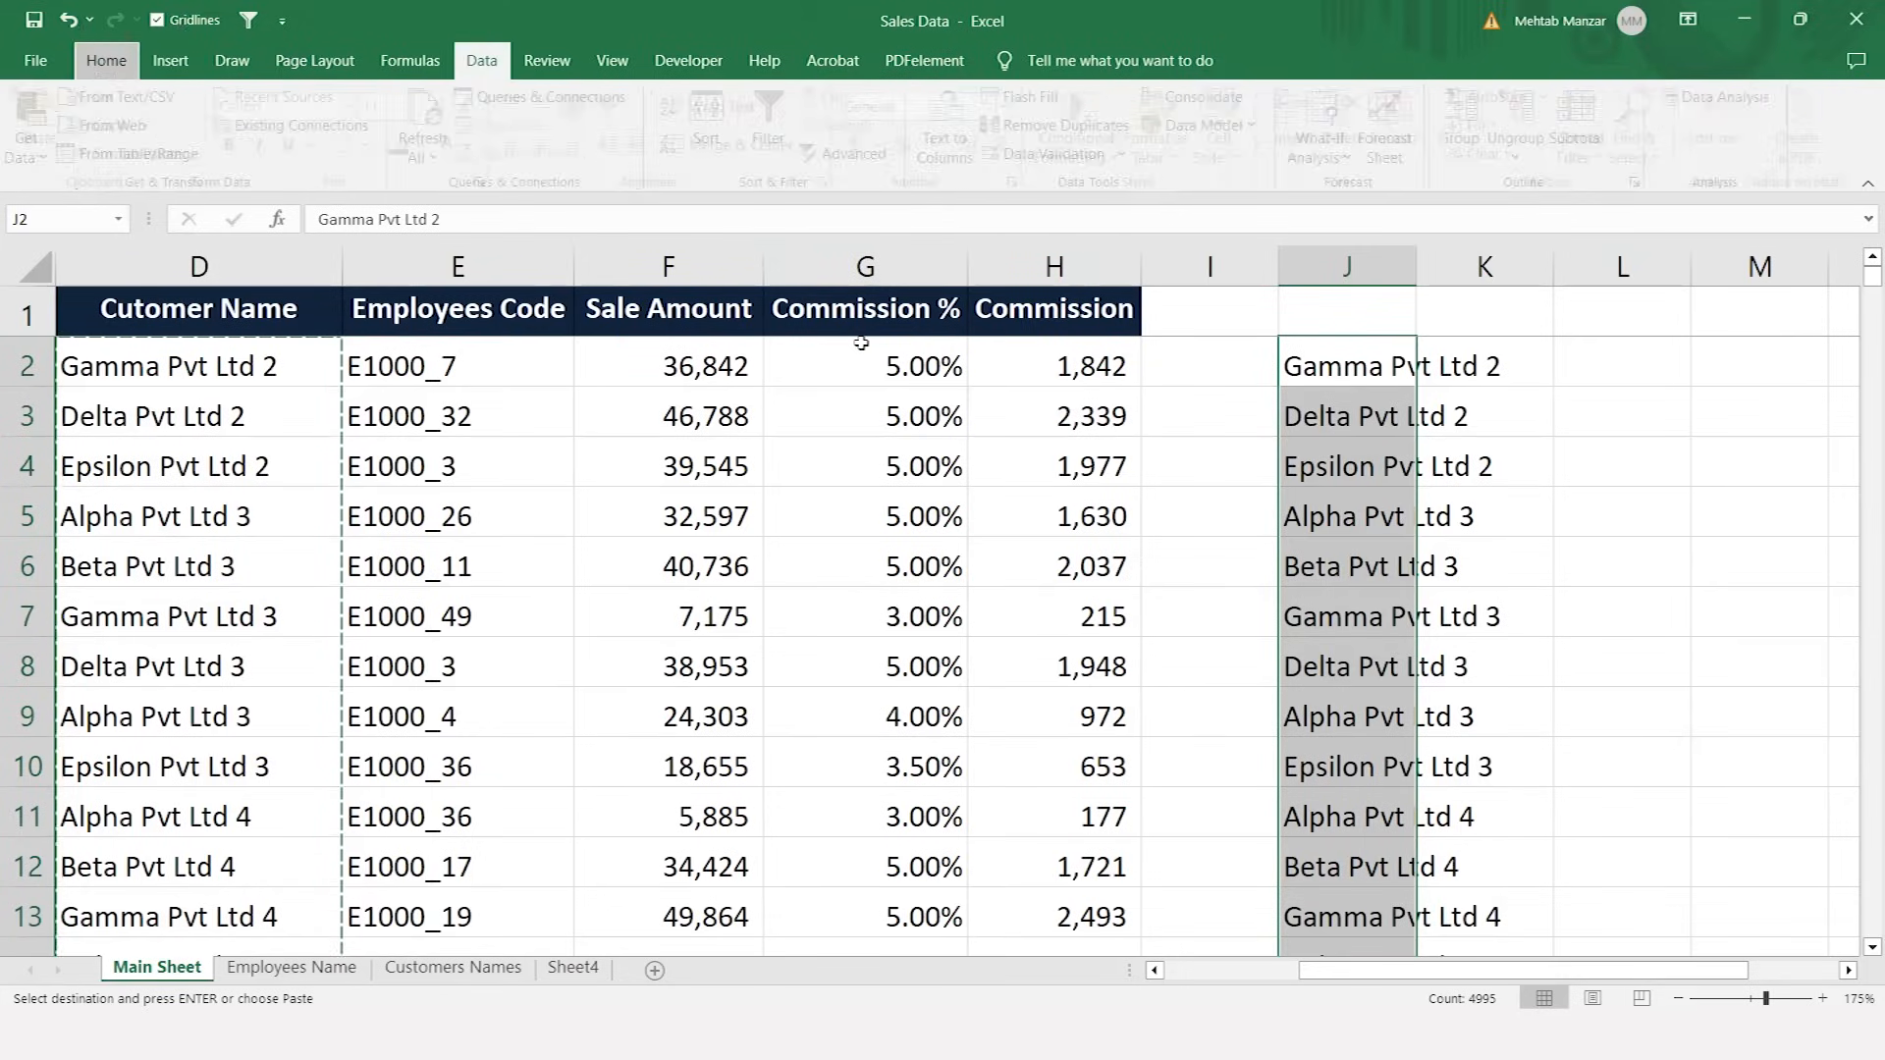
pyautogui.press('m')
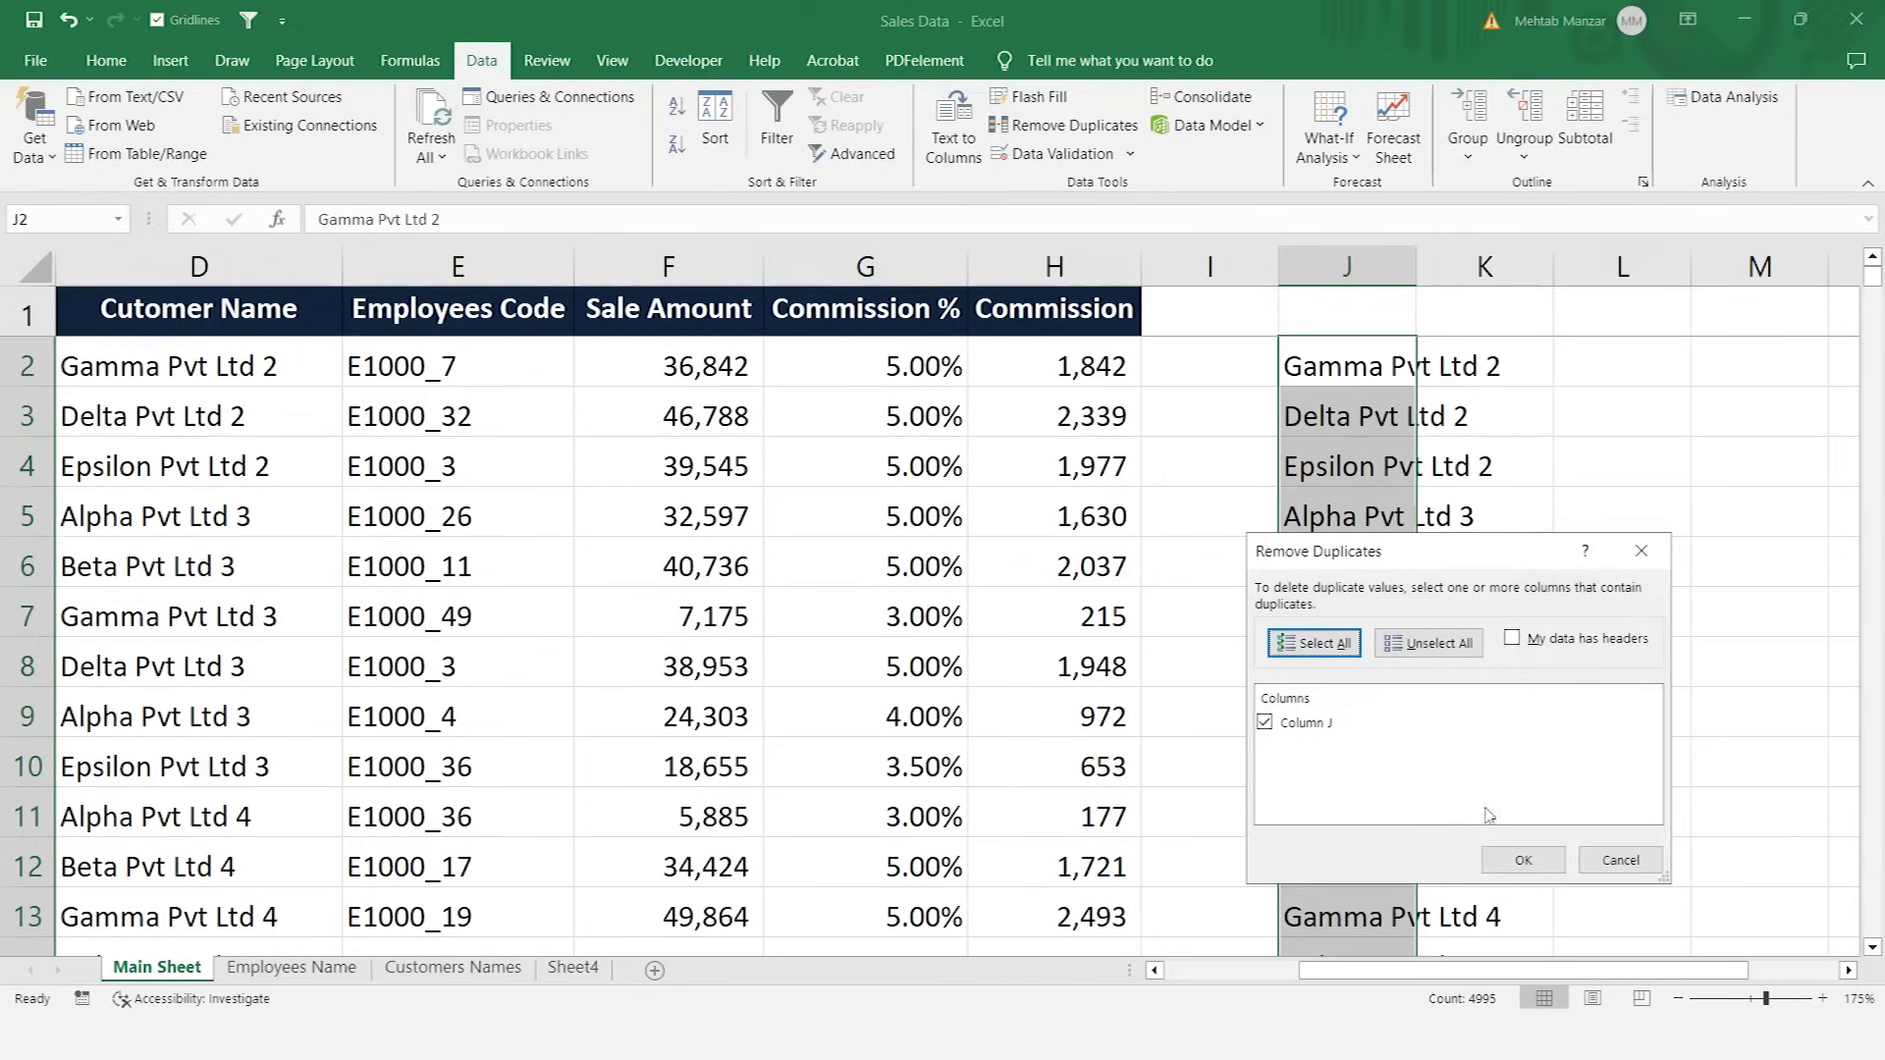
pyautogui.click(1501, 866)
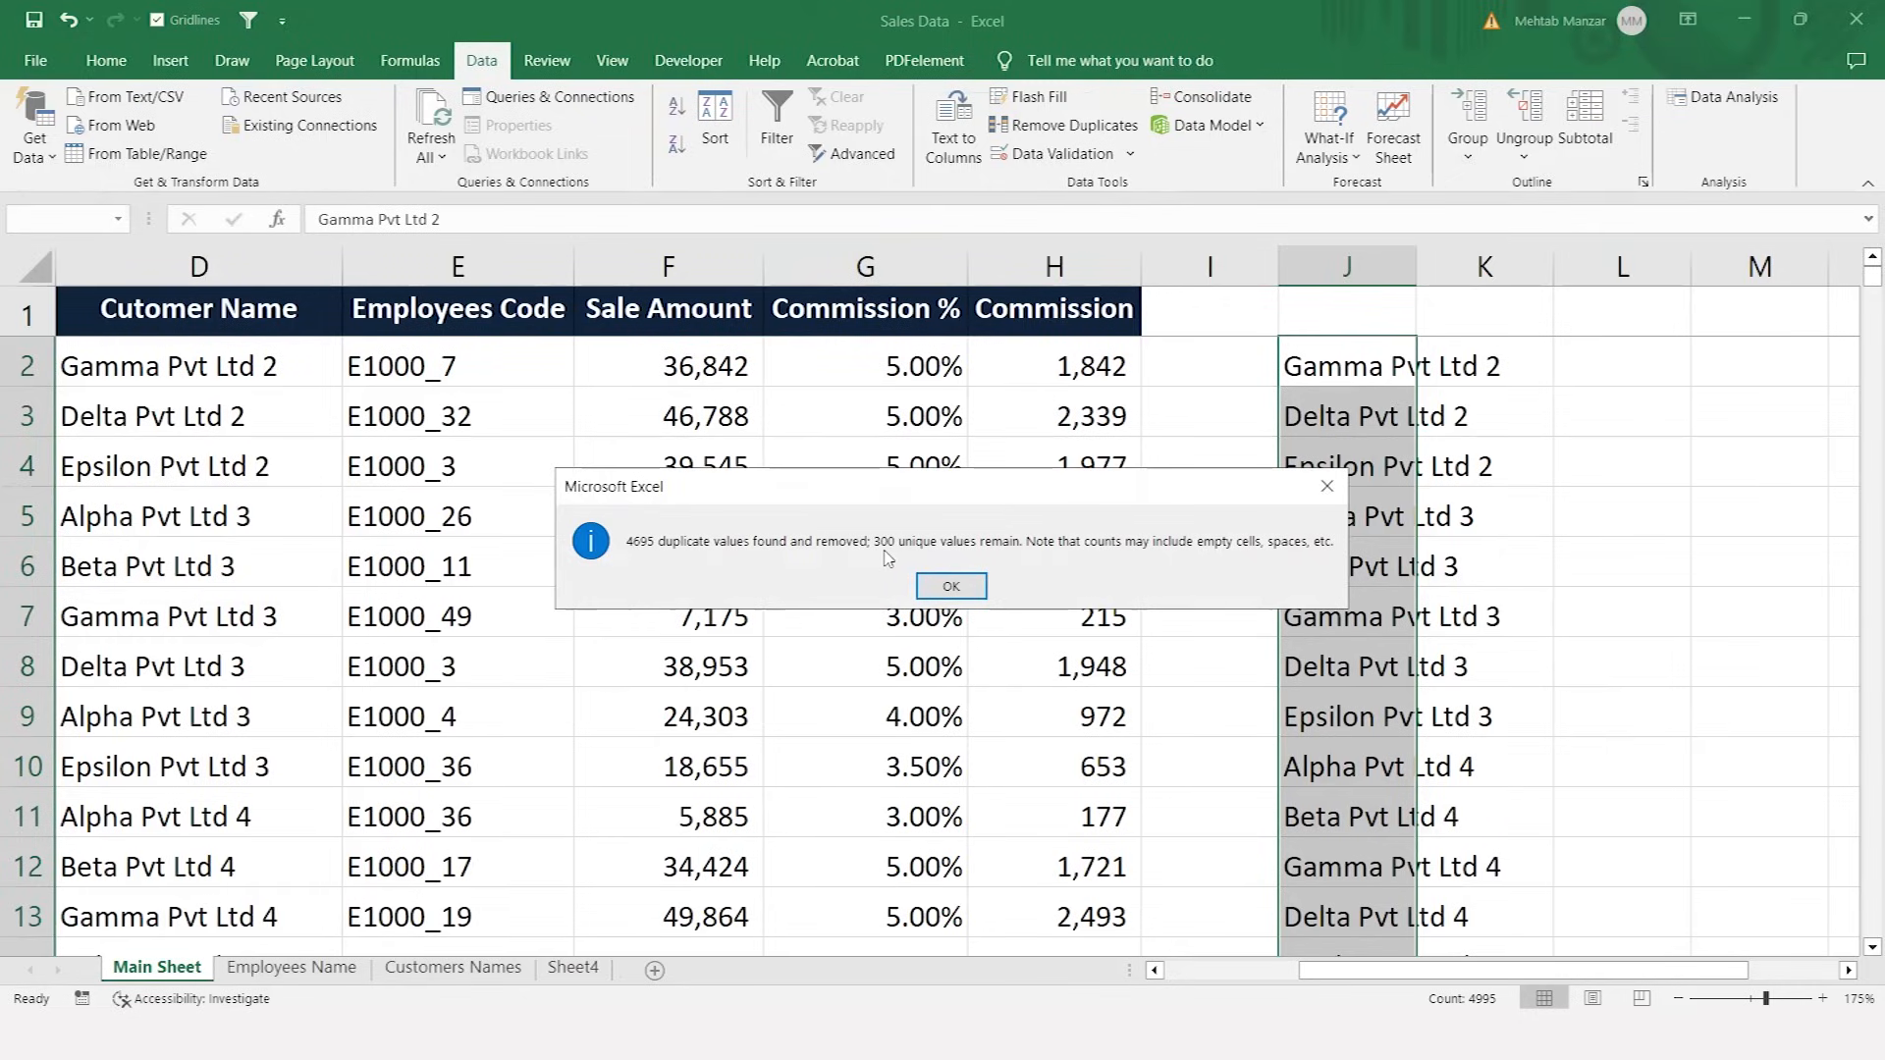
pyautogui.click(950, 588)
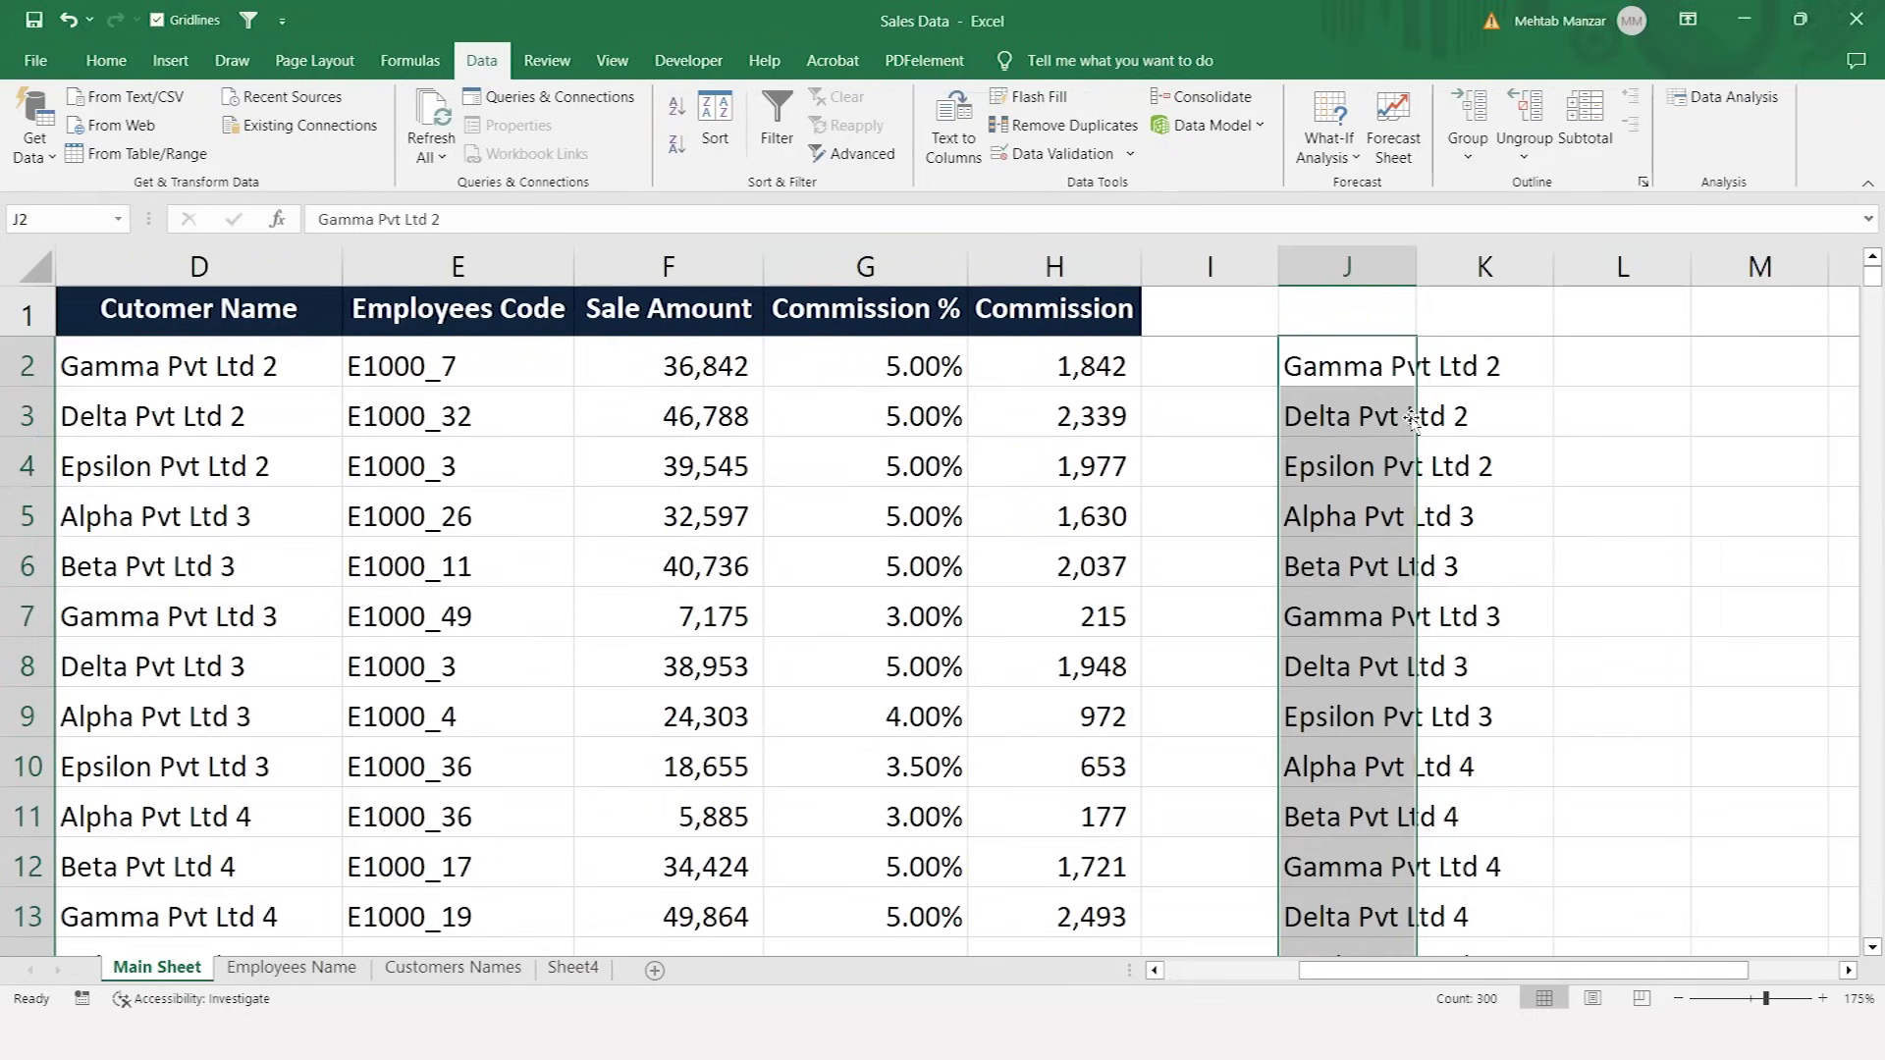
# - Autofit the width of column J to the customer names
pyautogui.hotkey('alt', 'h')
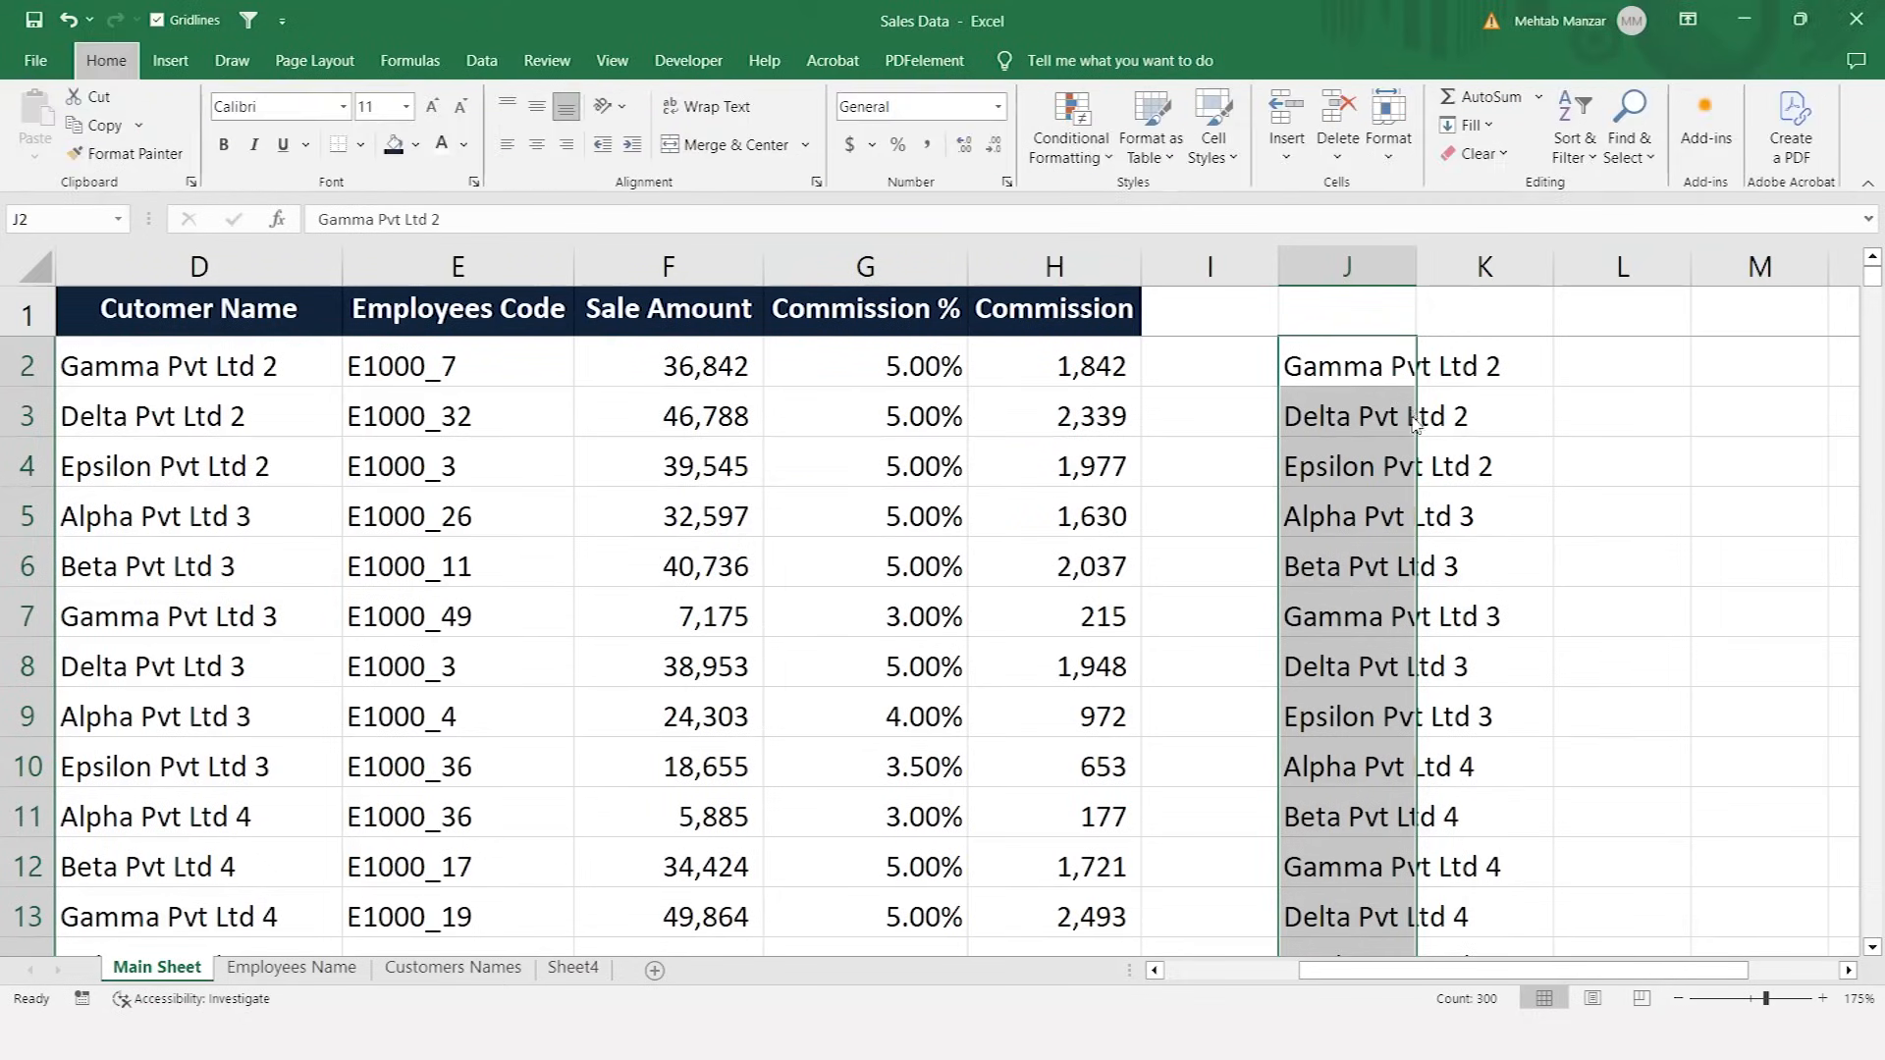
pyautogui.press('o')
pyautogui.press('i')
# - Look through the list of unique customer names in the first rows of column J
pyautogui.press('Right')
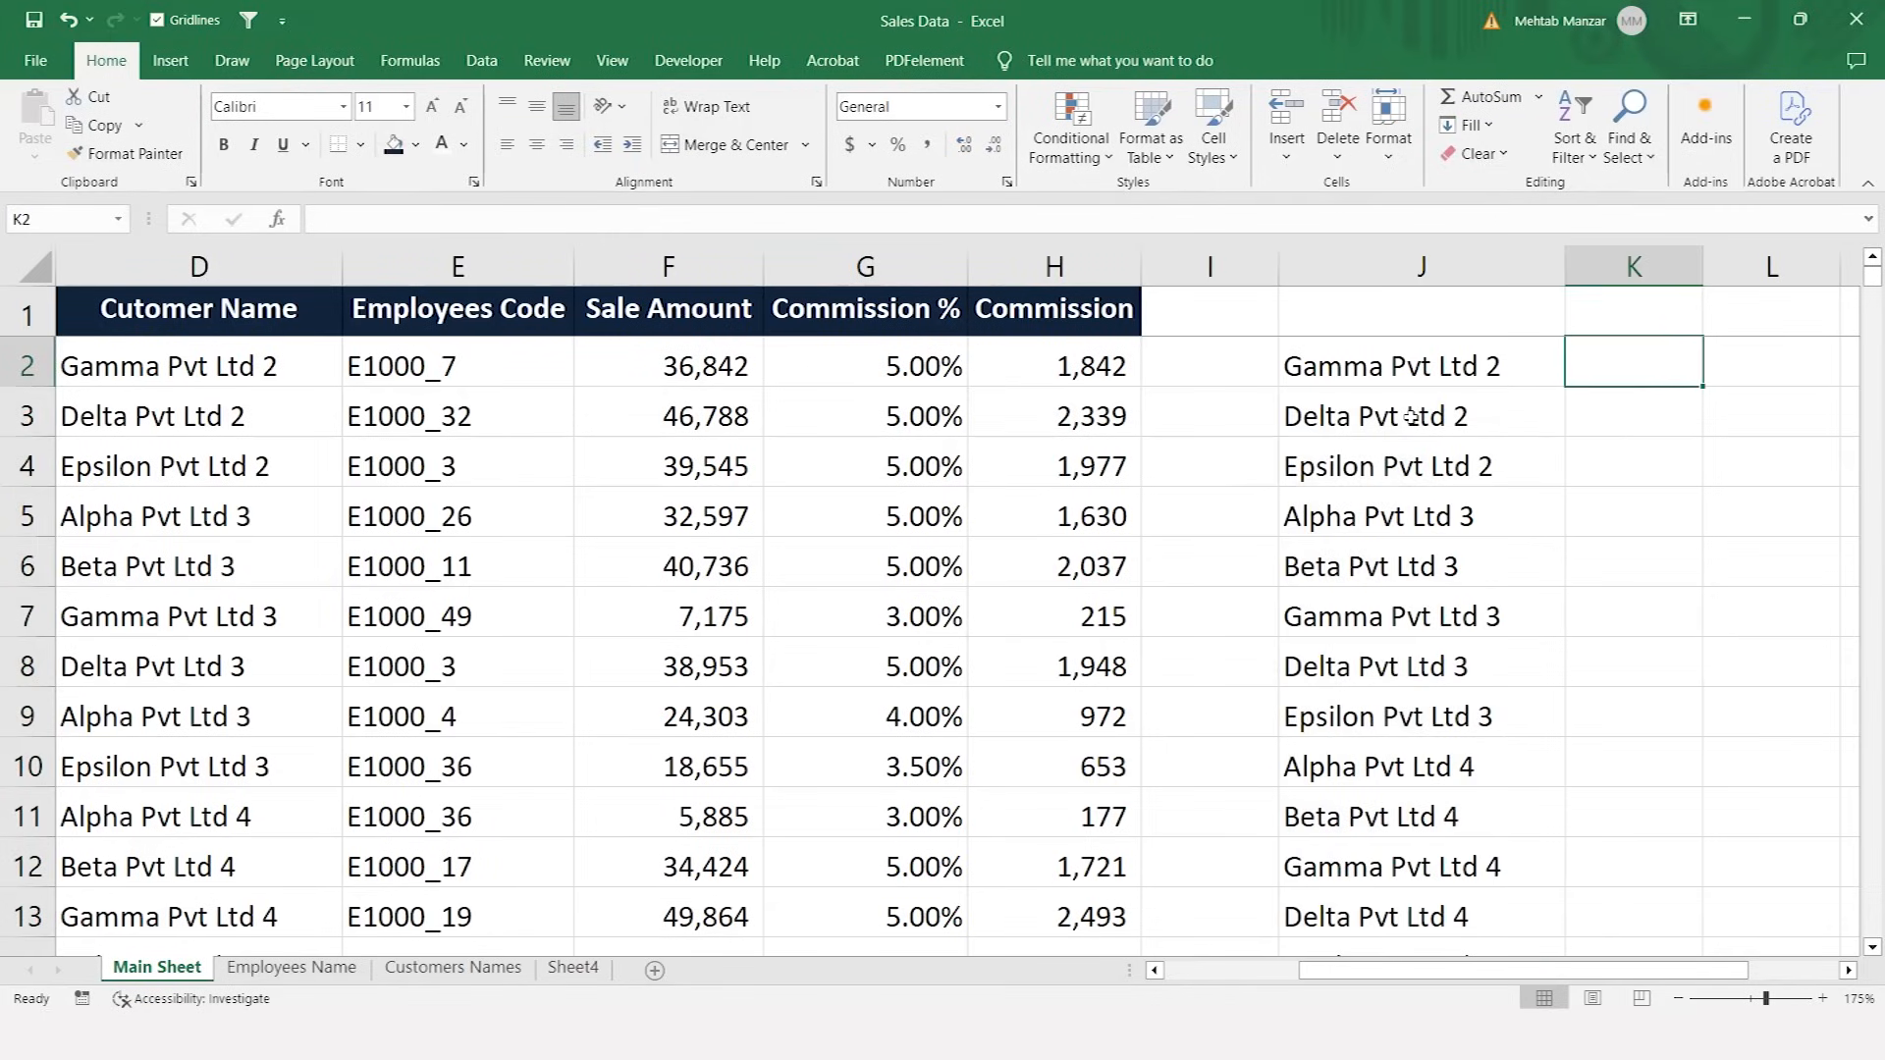
pyautogui.press('Left')
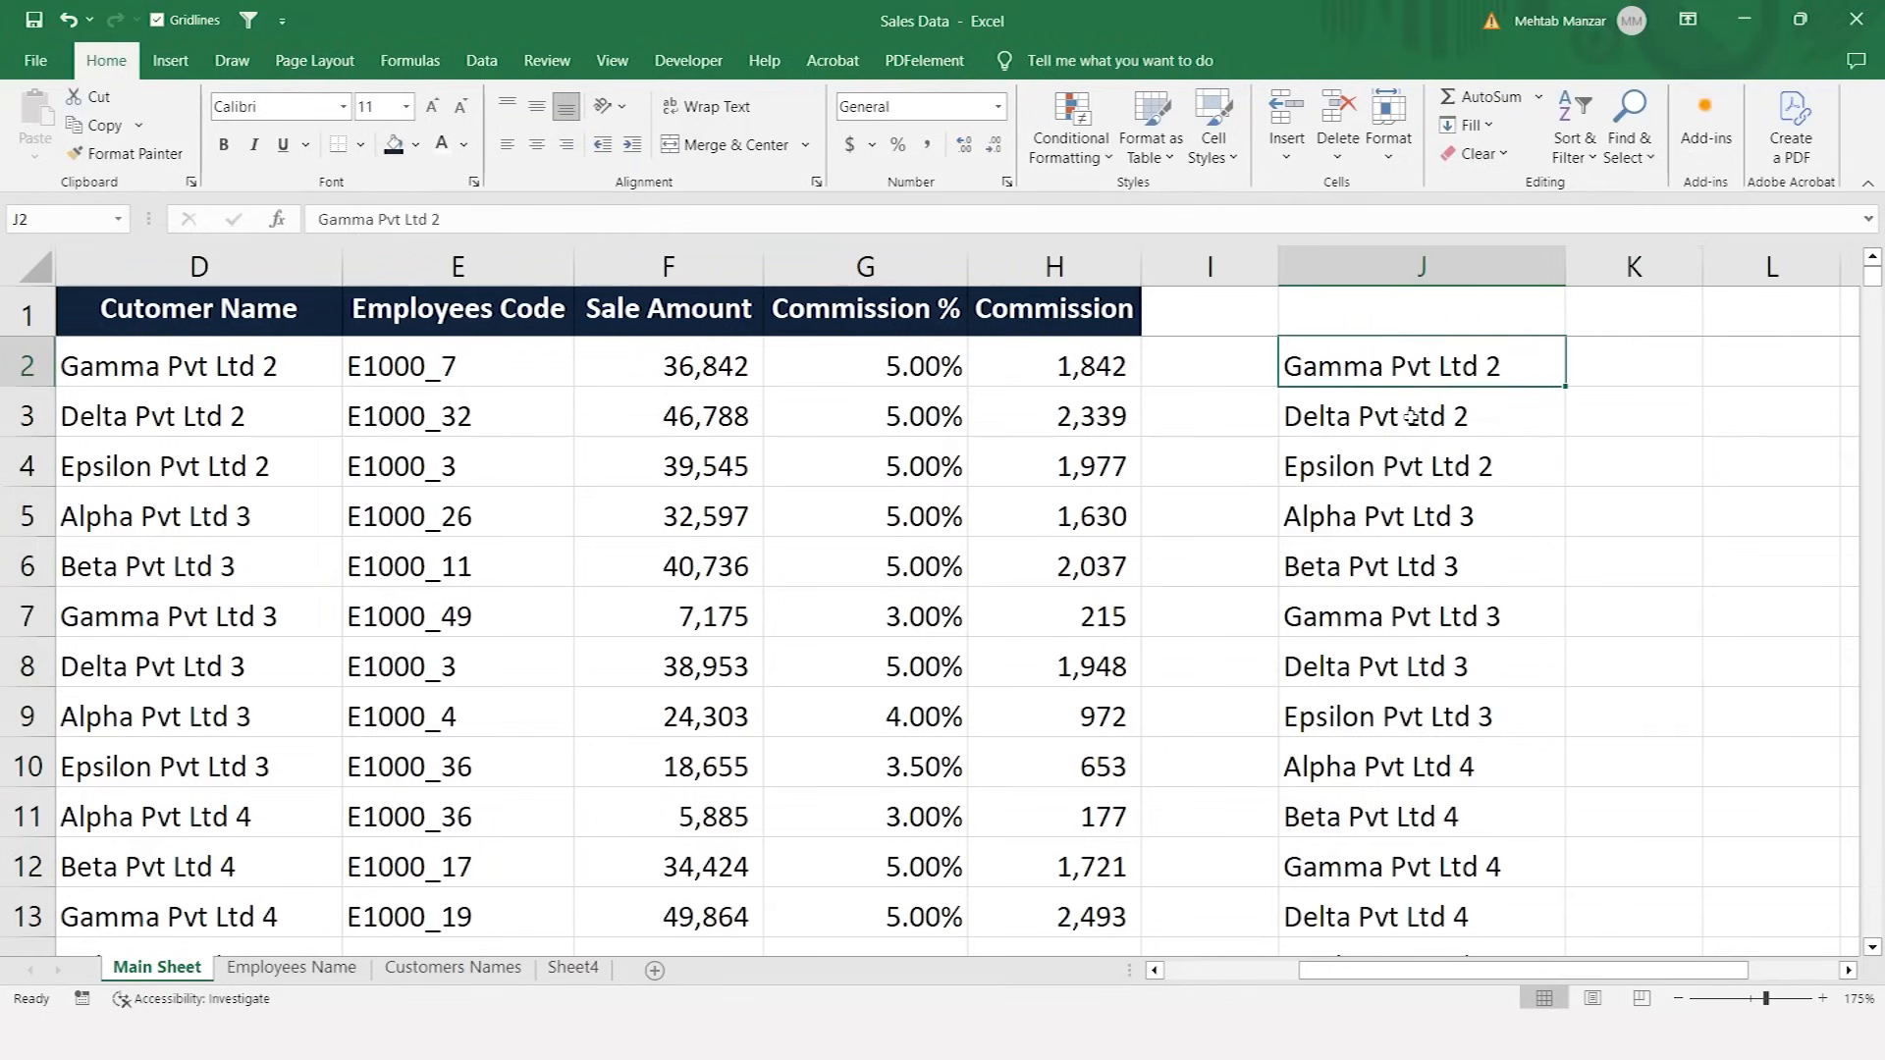
pyautogui.press('Right')
pyautogui.press('Left')
pyautogui.press('Down')
pyautogui.press('Down')
pyautogui.press('Down')
pyautogui.press('Down')
pyautogui.press('Down')
pyautogui.press('Down')
pyautogui.press('Down')
pyautogui.press('Down')
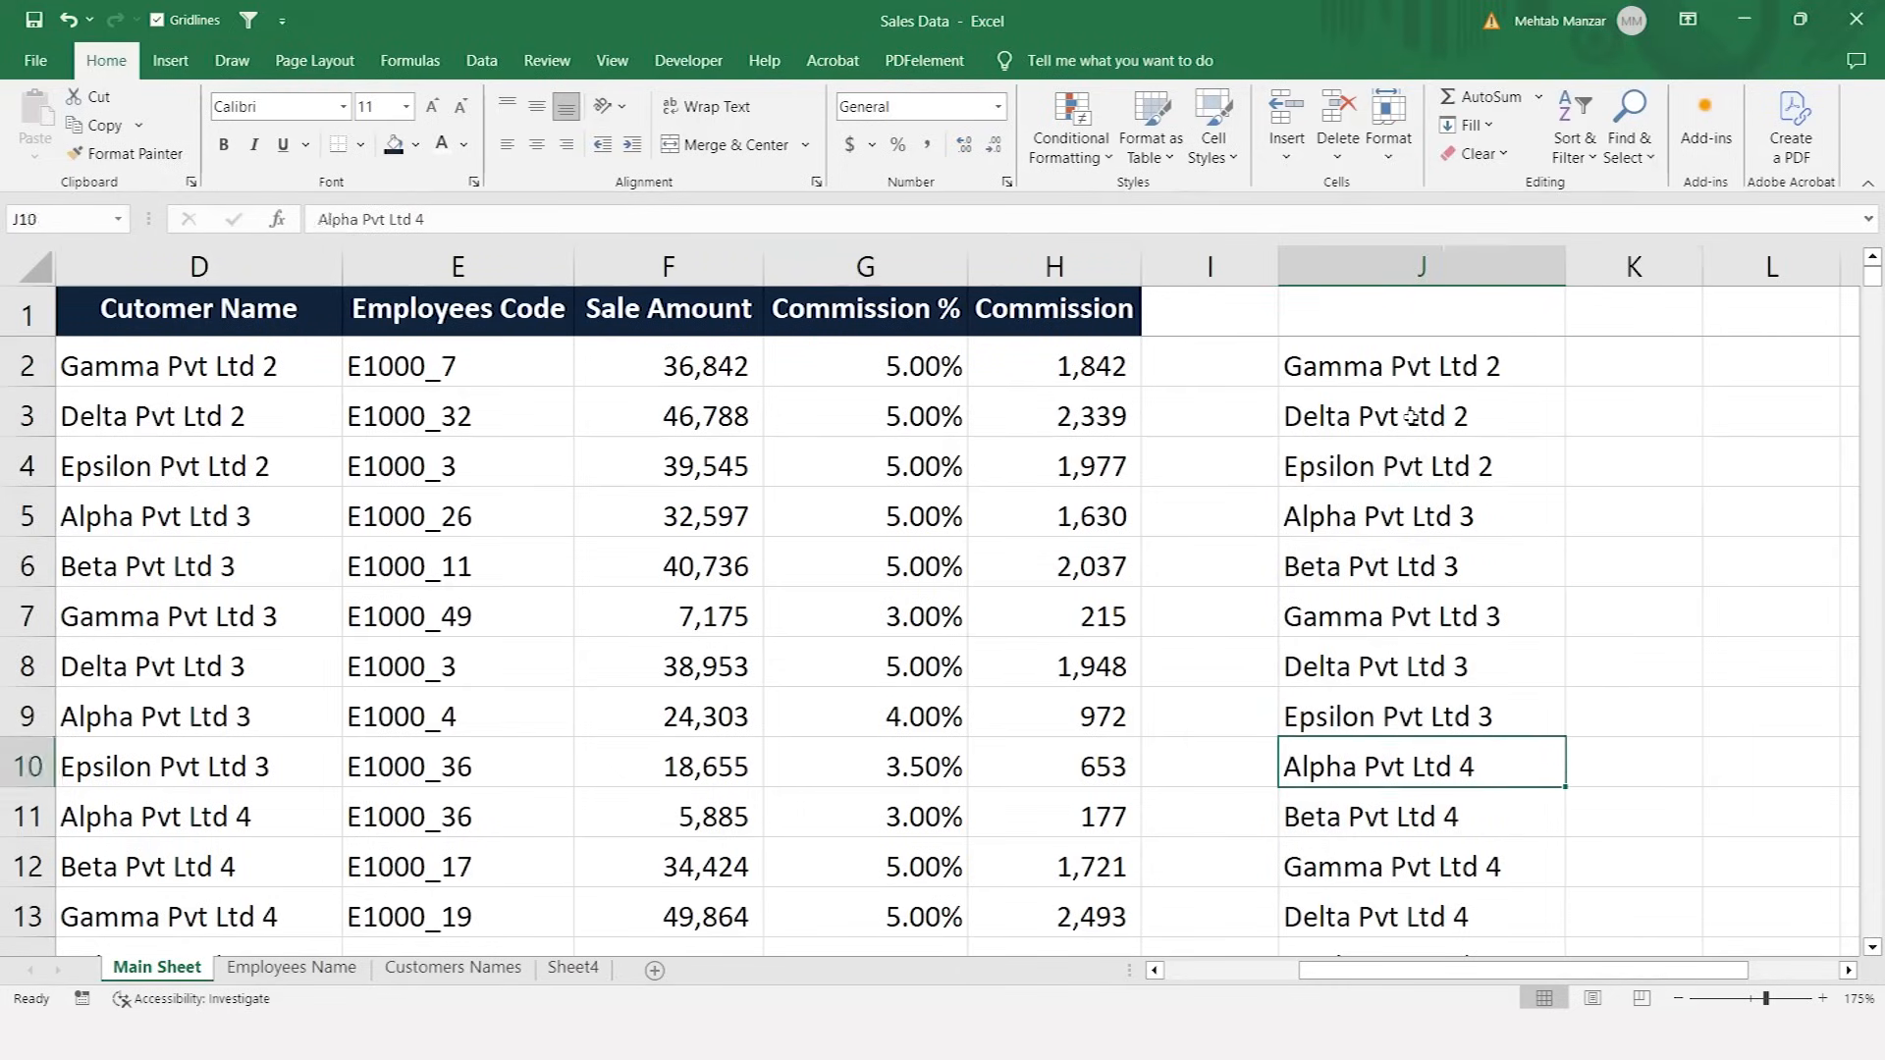
pyautogui.press('Up')
pyautogui.press('Up')
pyautogui.press('Up')
pyautogui.press('Up')
pyautogui.press('Up')
pyautogui.press('Up')
pyautogui.press('Up')
pyautogui.press('Up')
# - Total the Sale Amount per customer by entering =SUMIF(D:D,J2,F:F) in K2 and filling it down beside the whole customer list
pyautogui.press('Right')
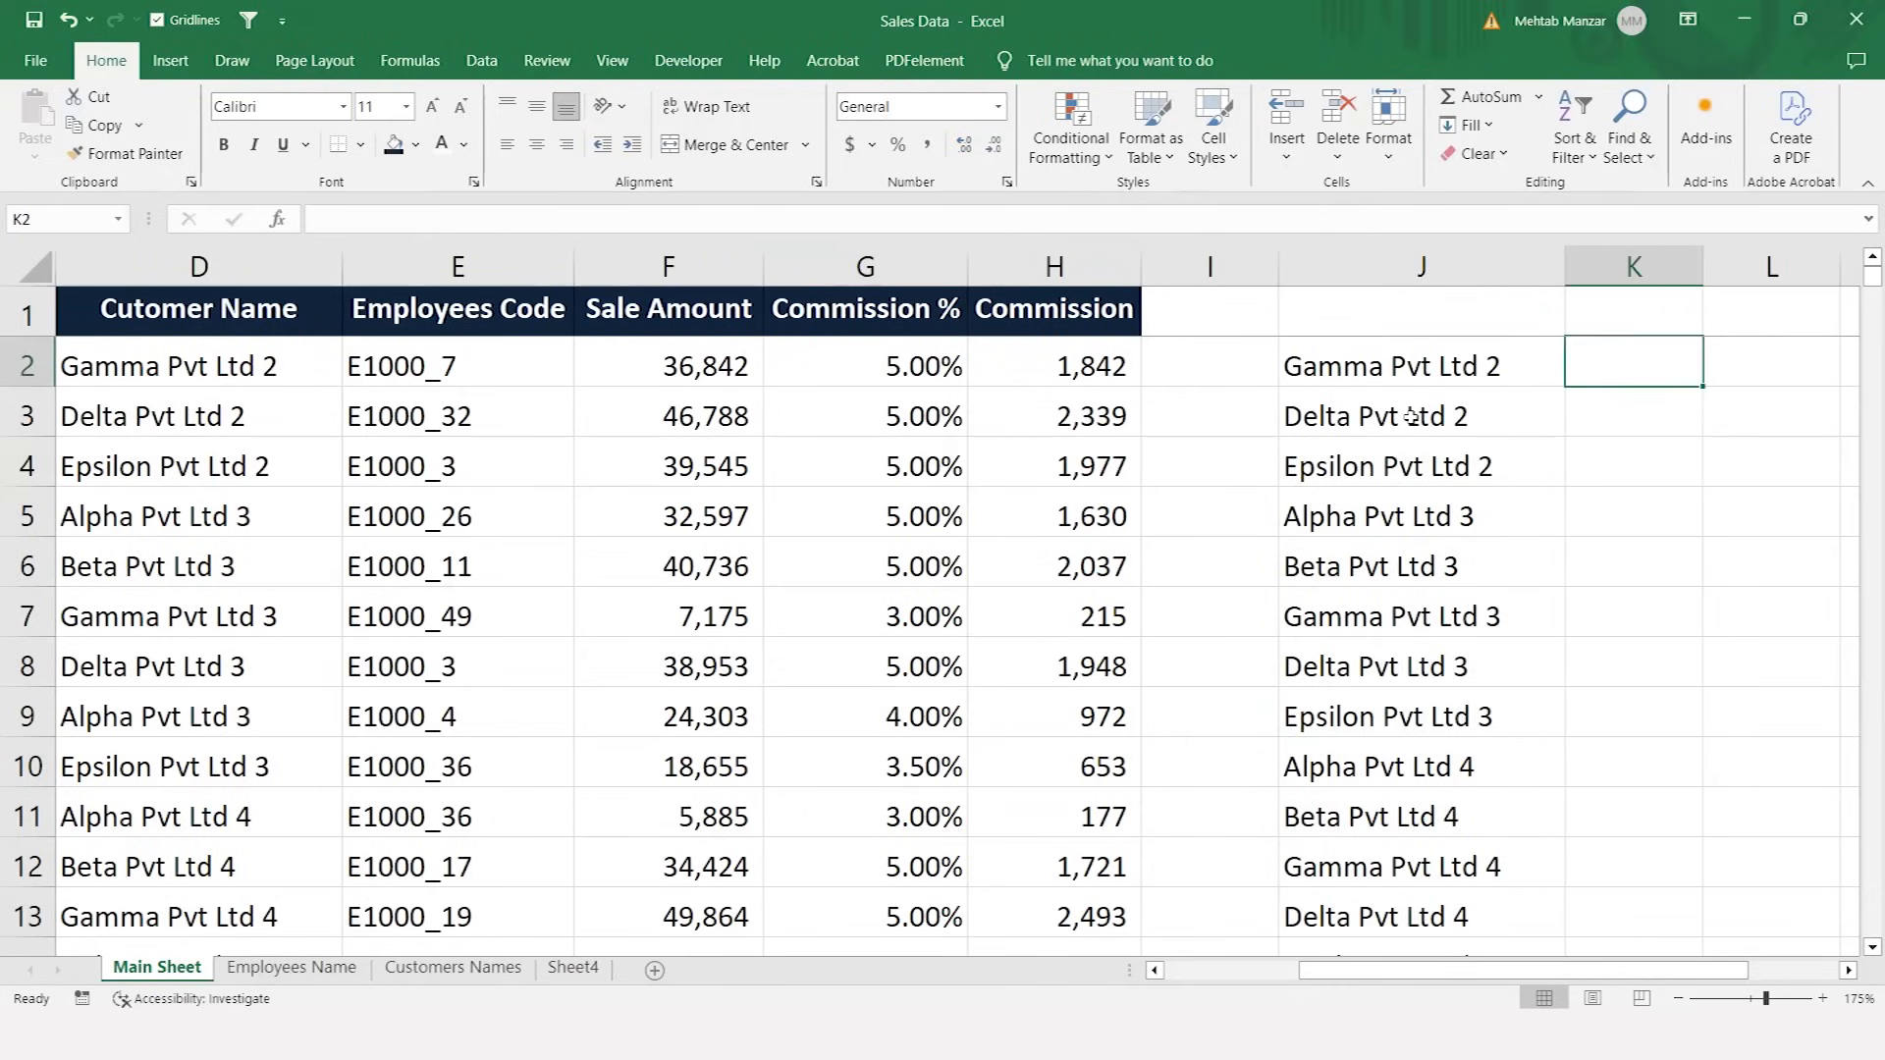
pyautogui.write('=sum')
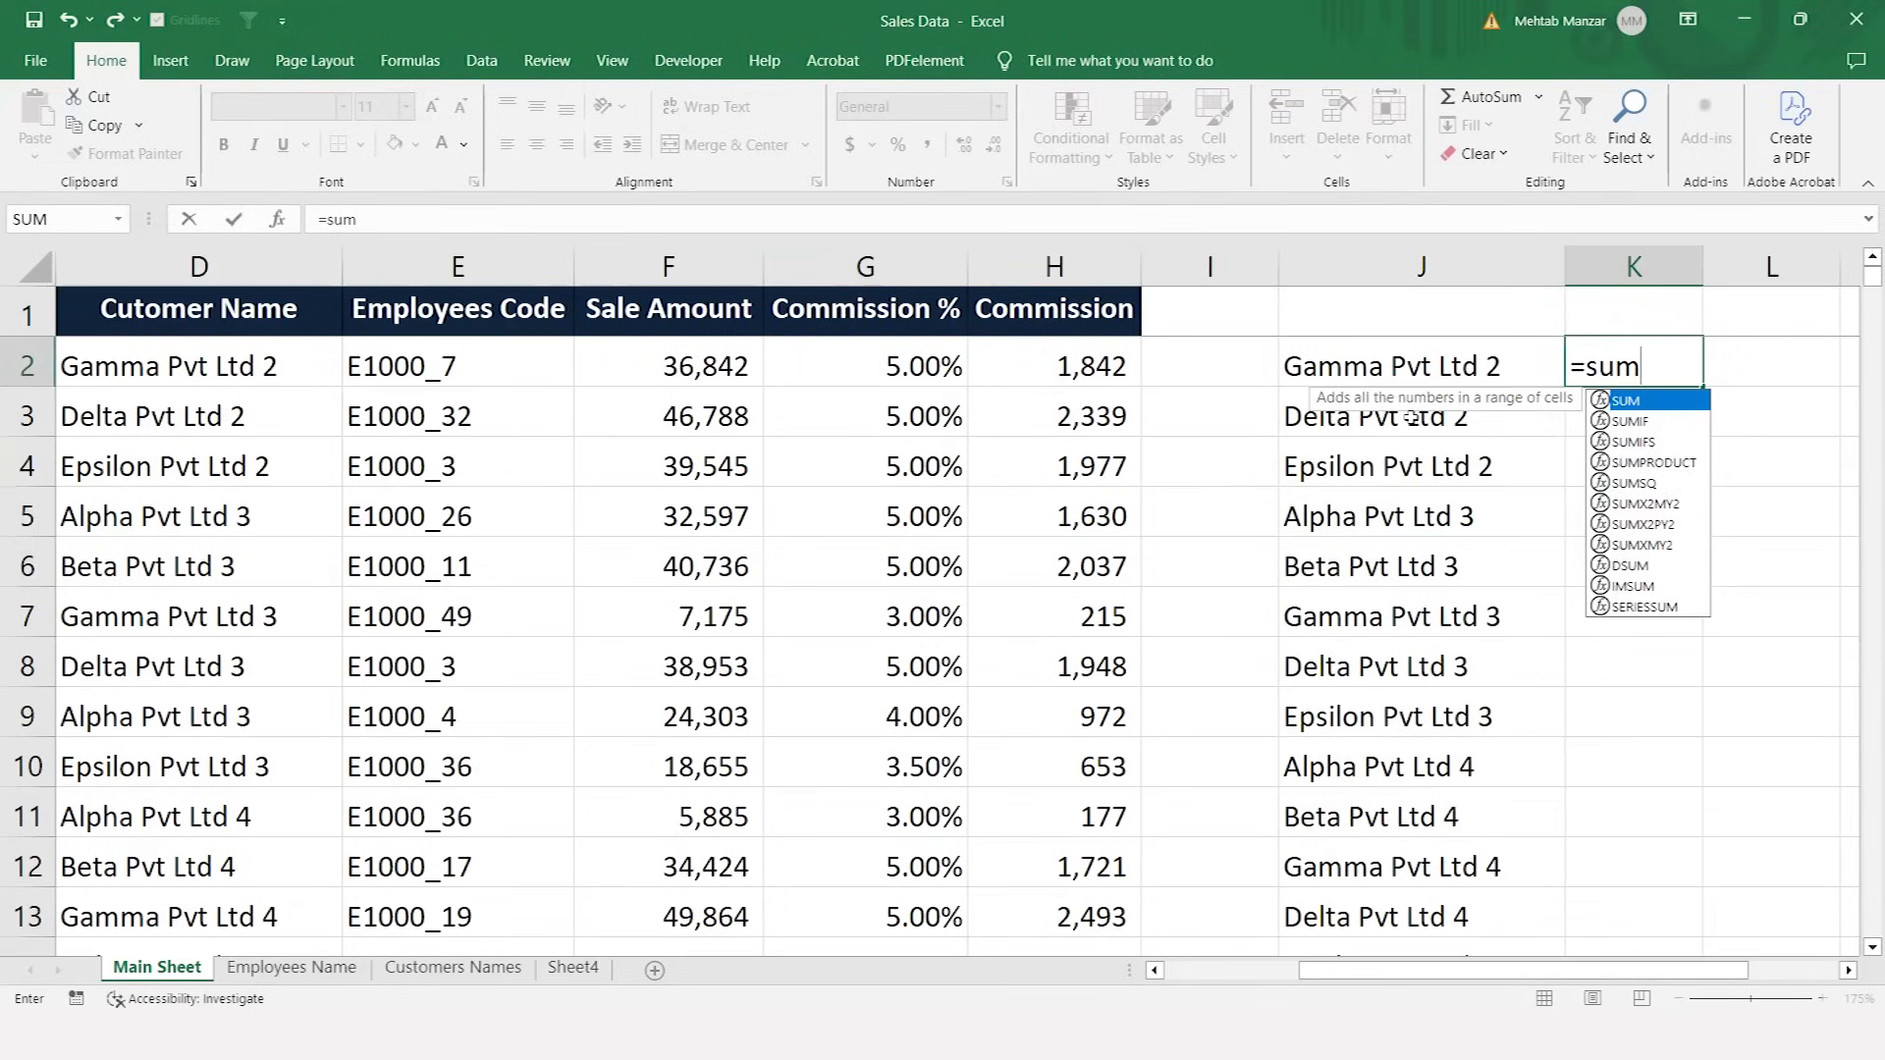
pyautogui.write('if')
pyautogui.press('Tab')
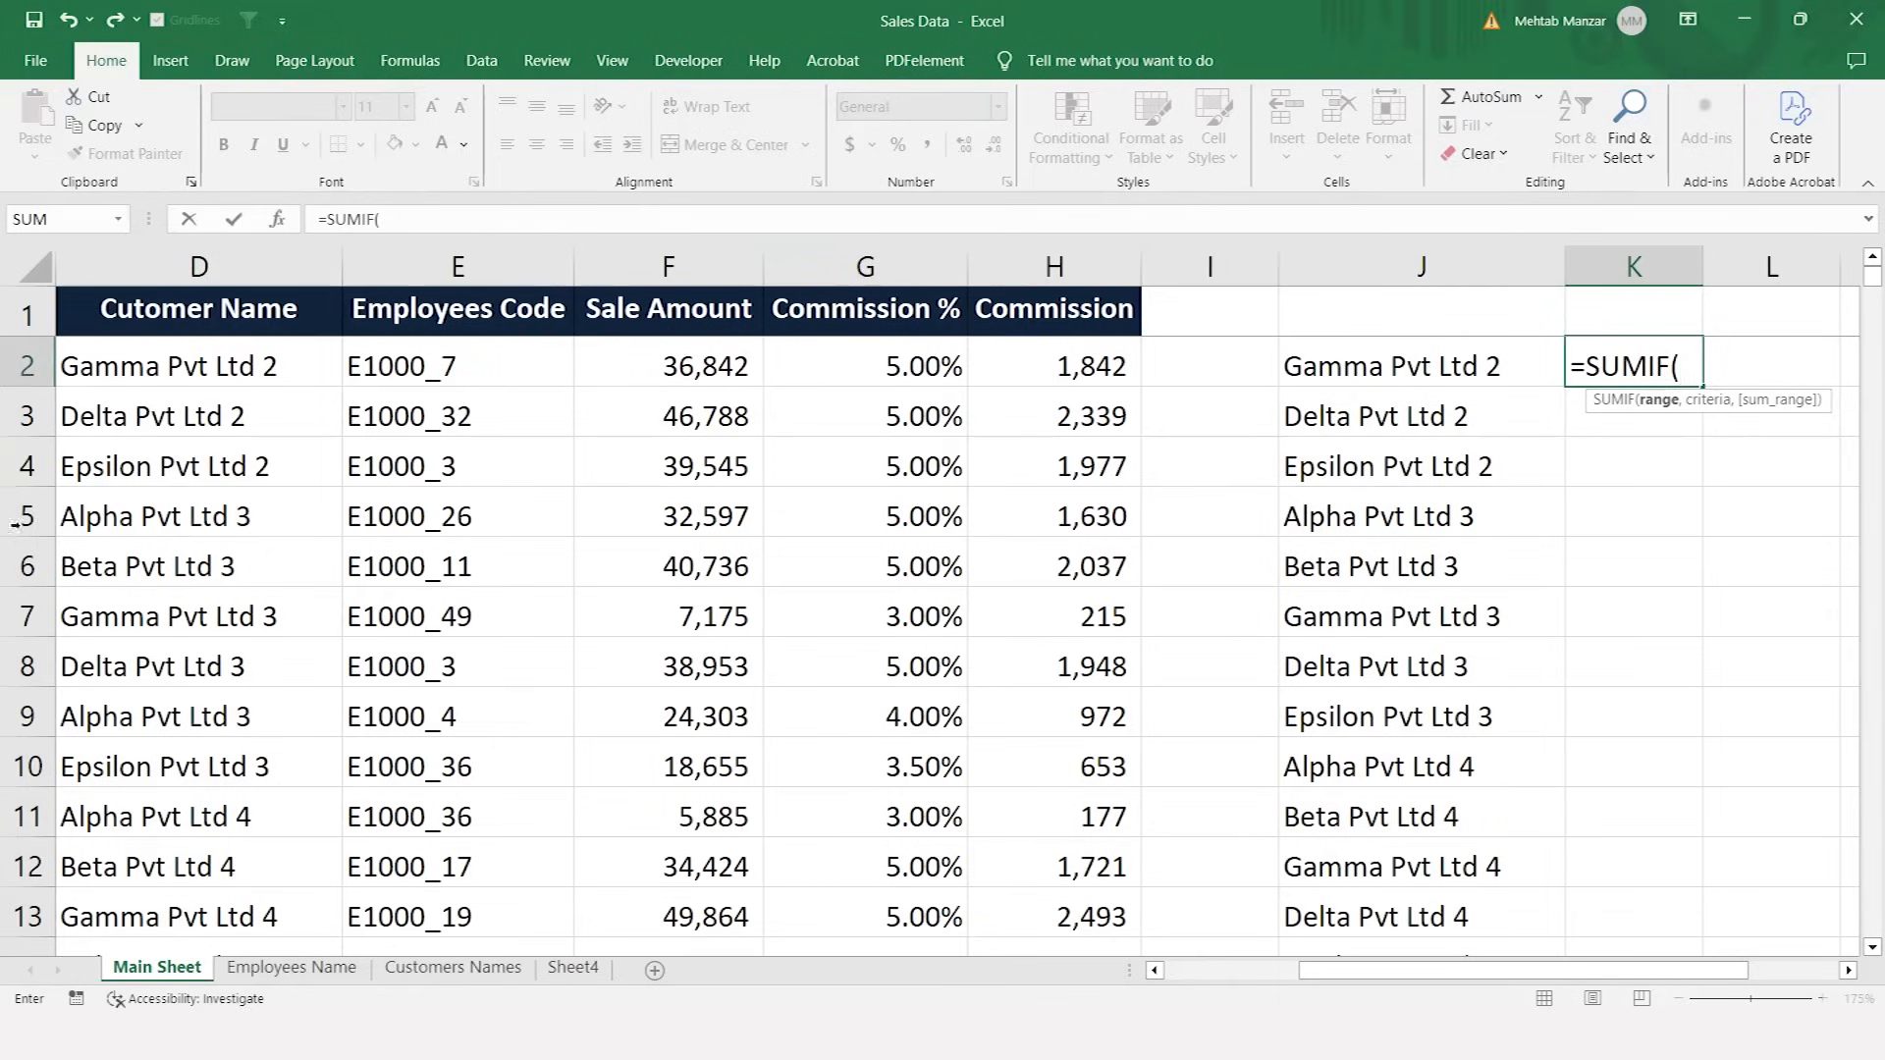
pyautogui.click(222, 263)
pyautogui.write(',')
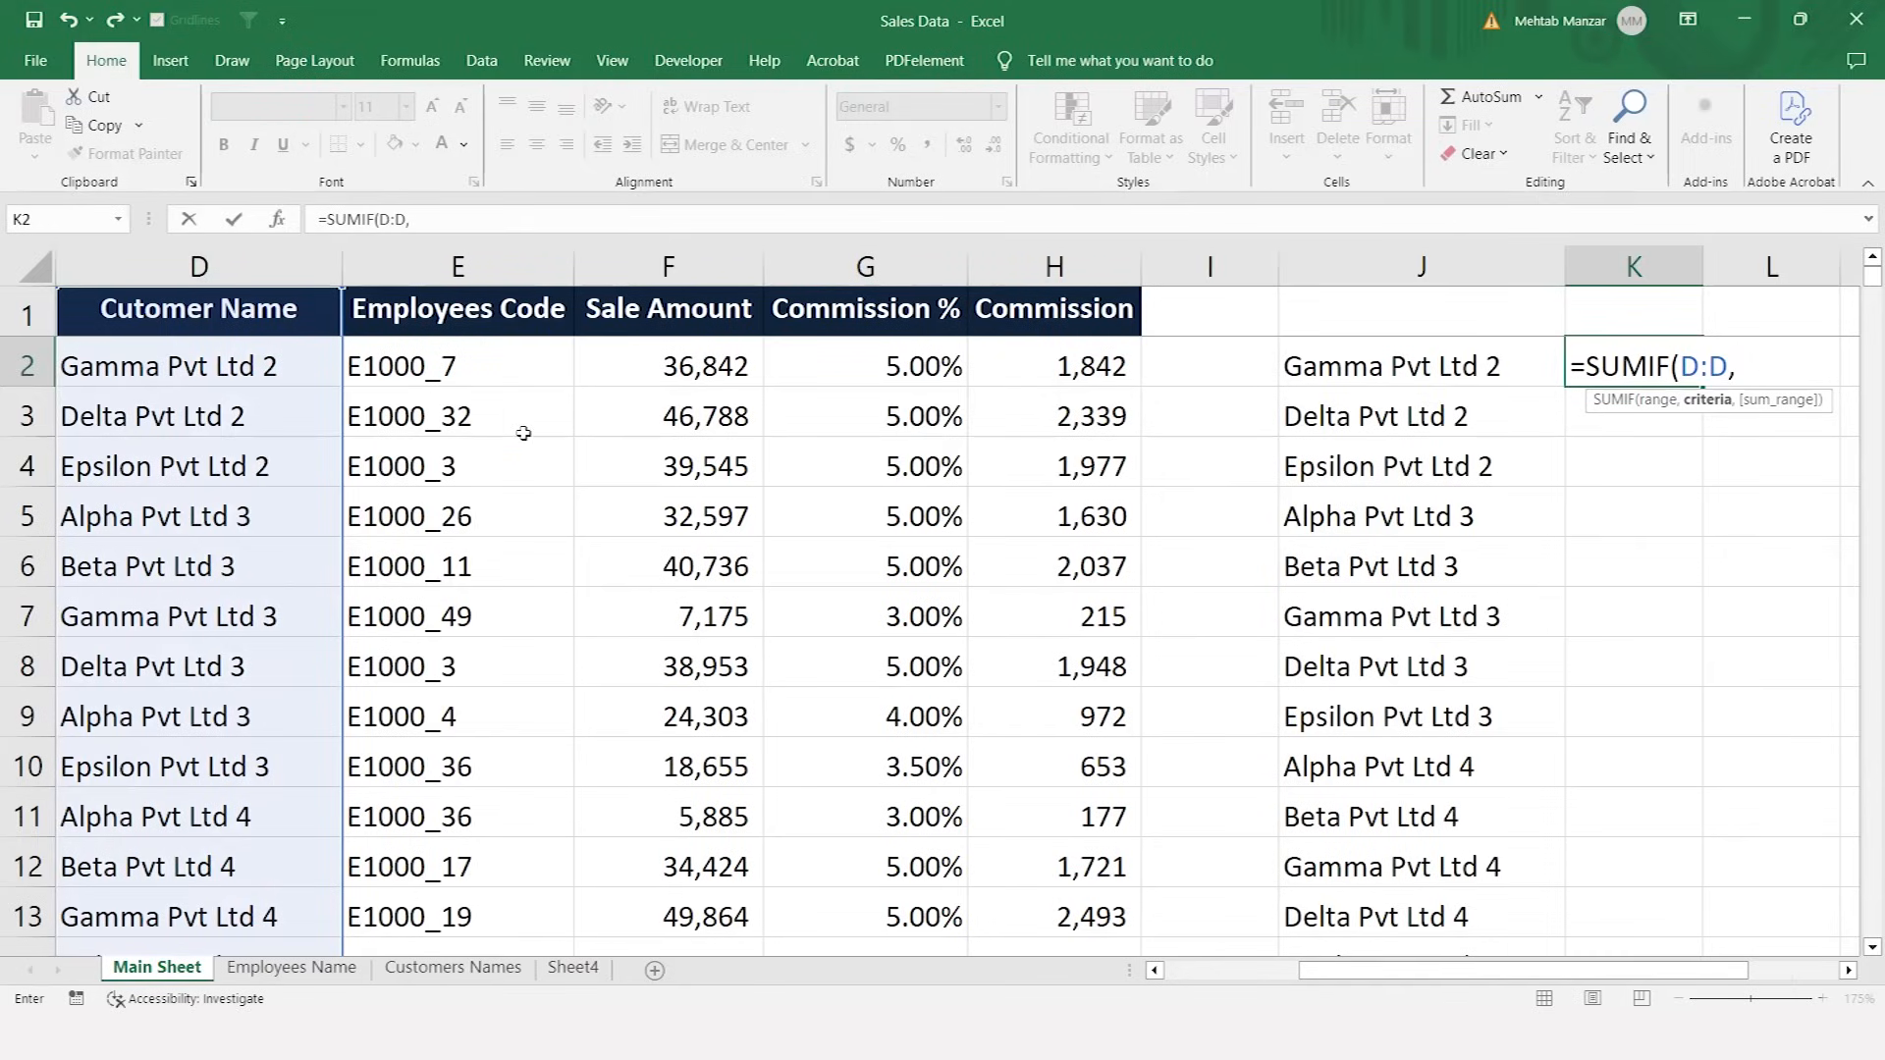
pyautogui.click(1433, 369)
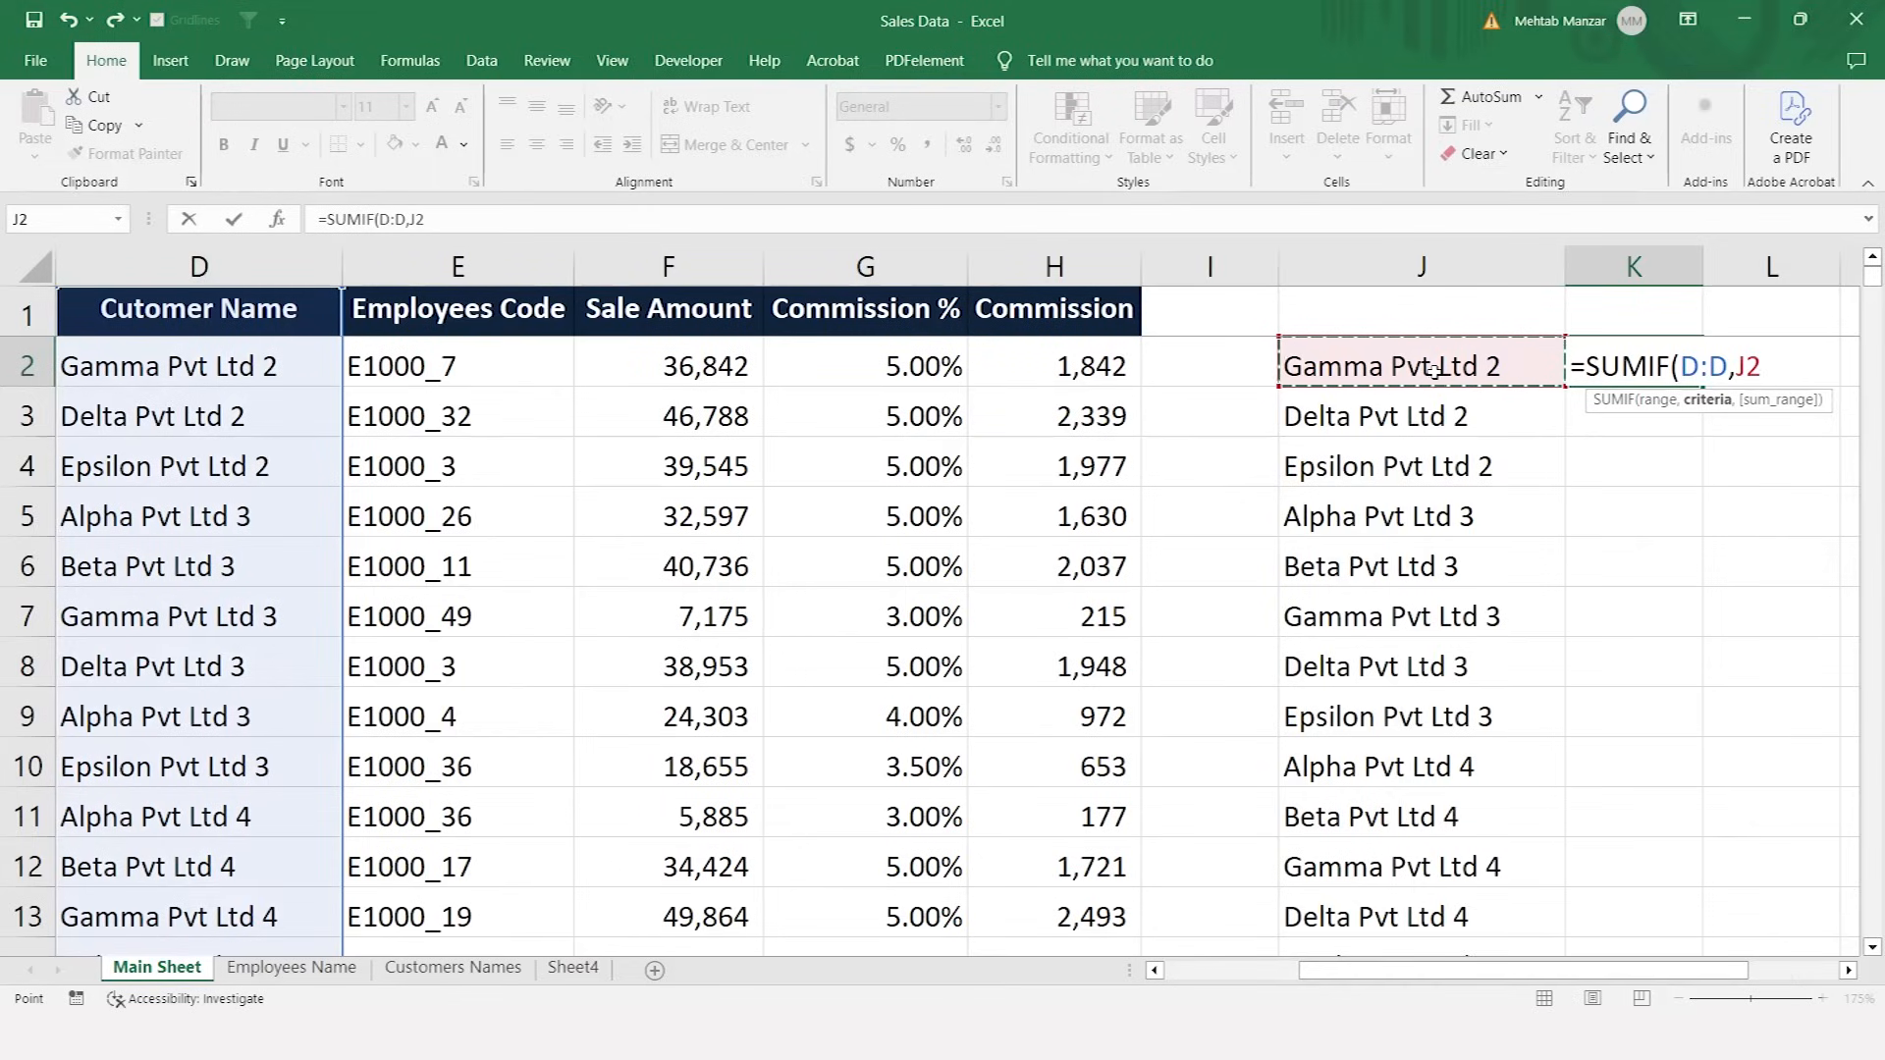
pyautogui.write(',')
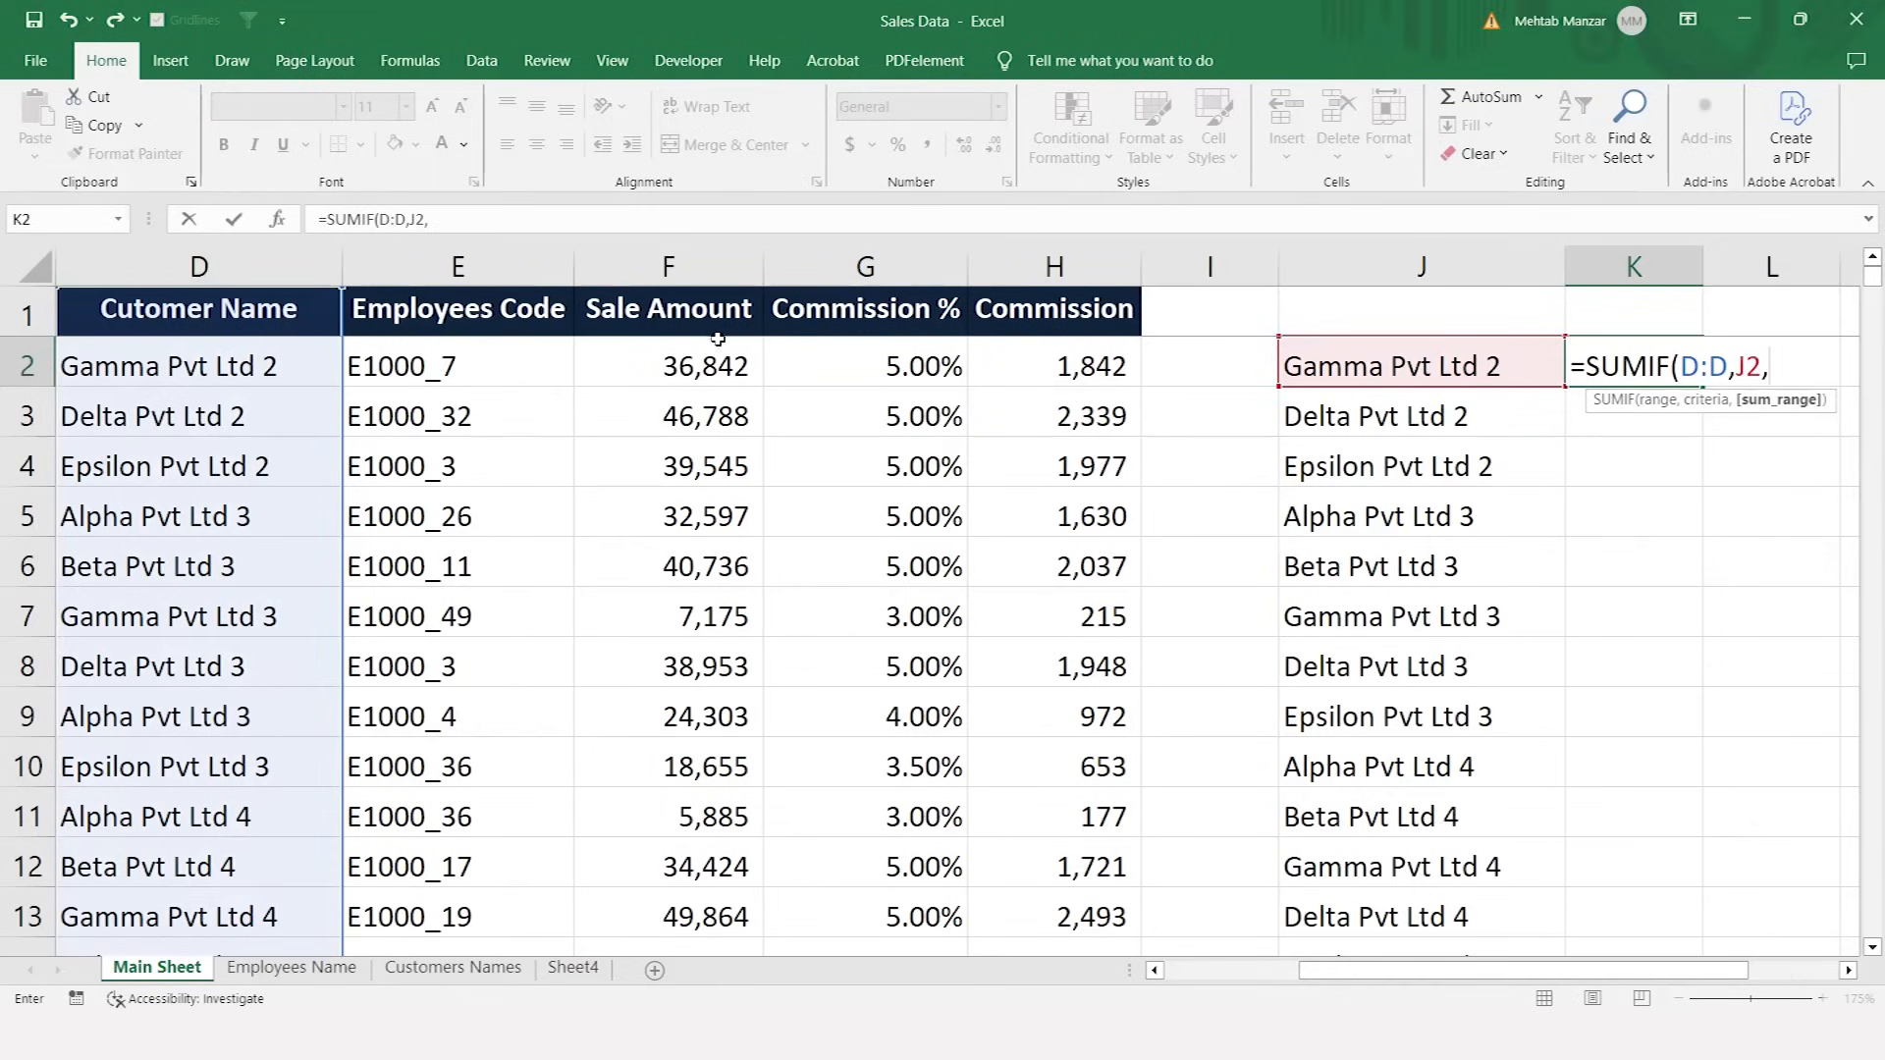
pyautogui.click(689, 266)
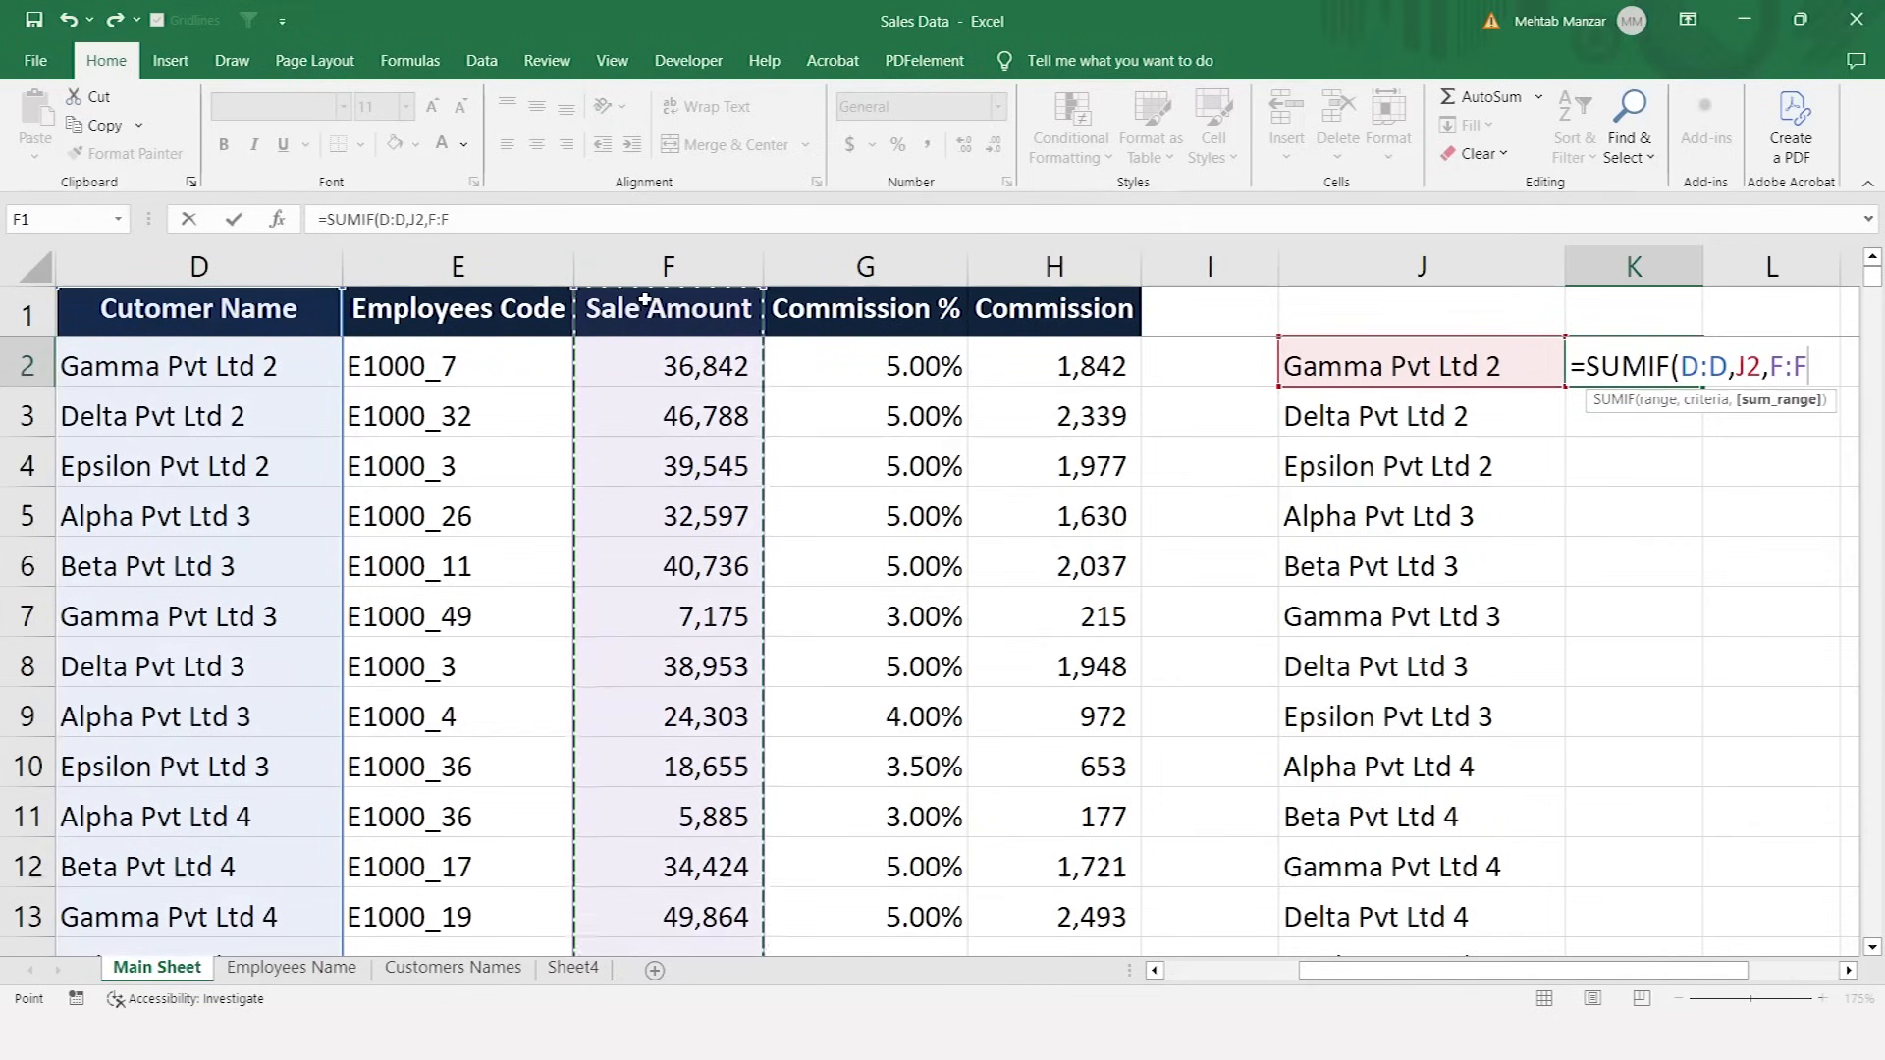
pyautogui.hotkey('ctrl', 'Return')
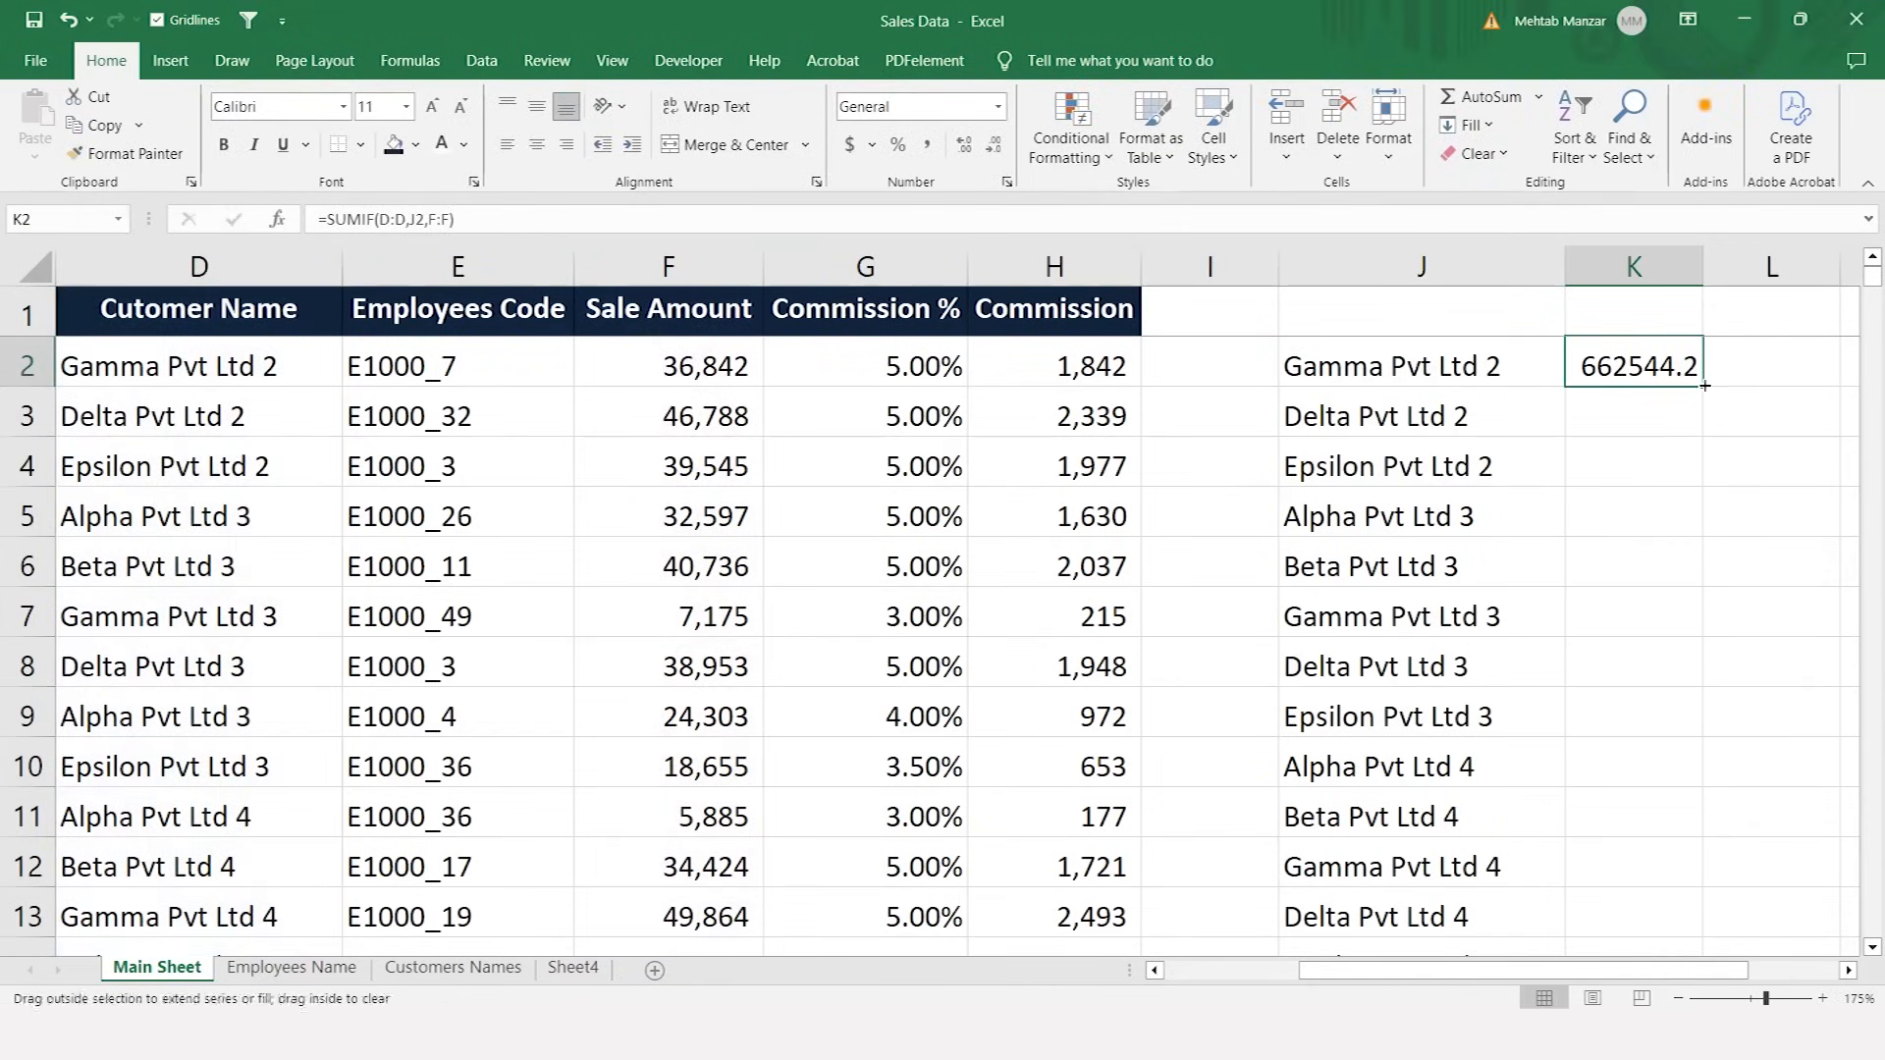
pyautogui.doubleClick(1704, 386)
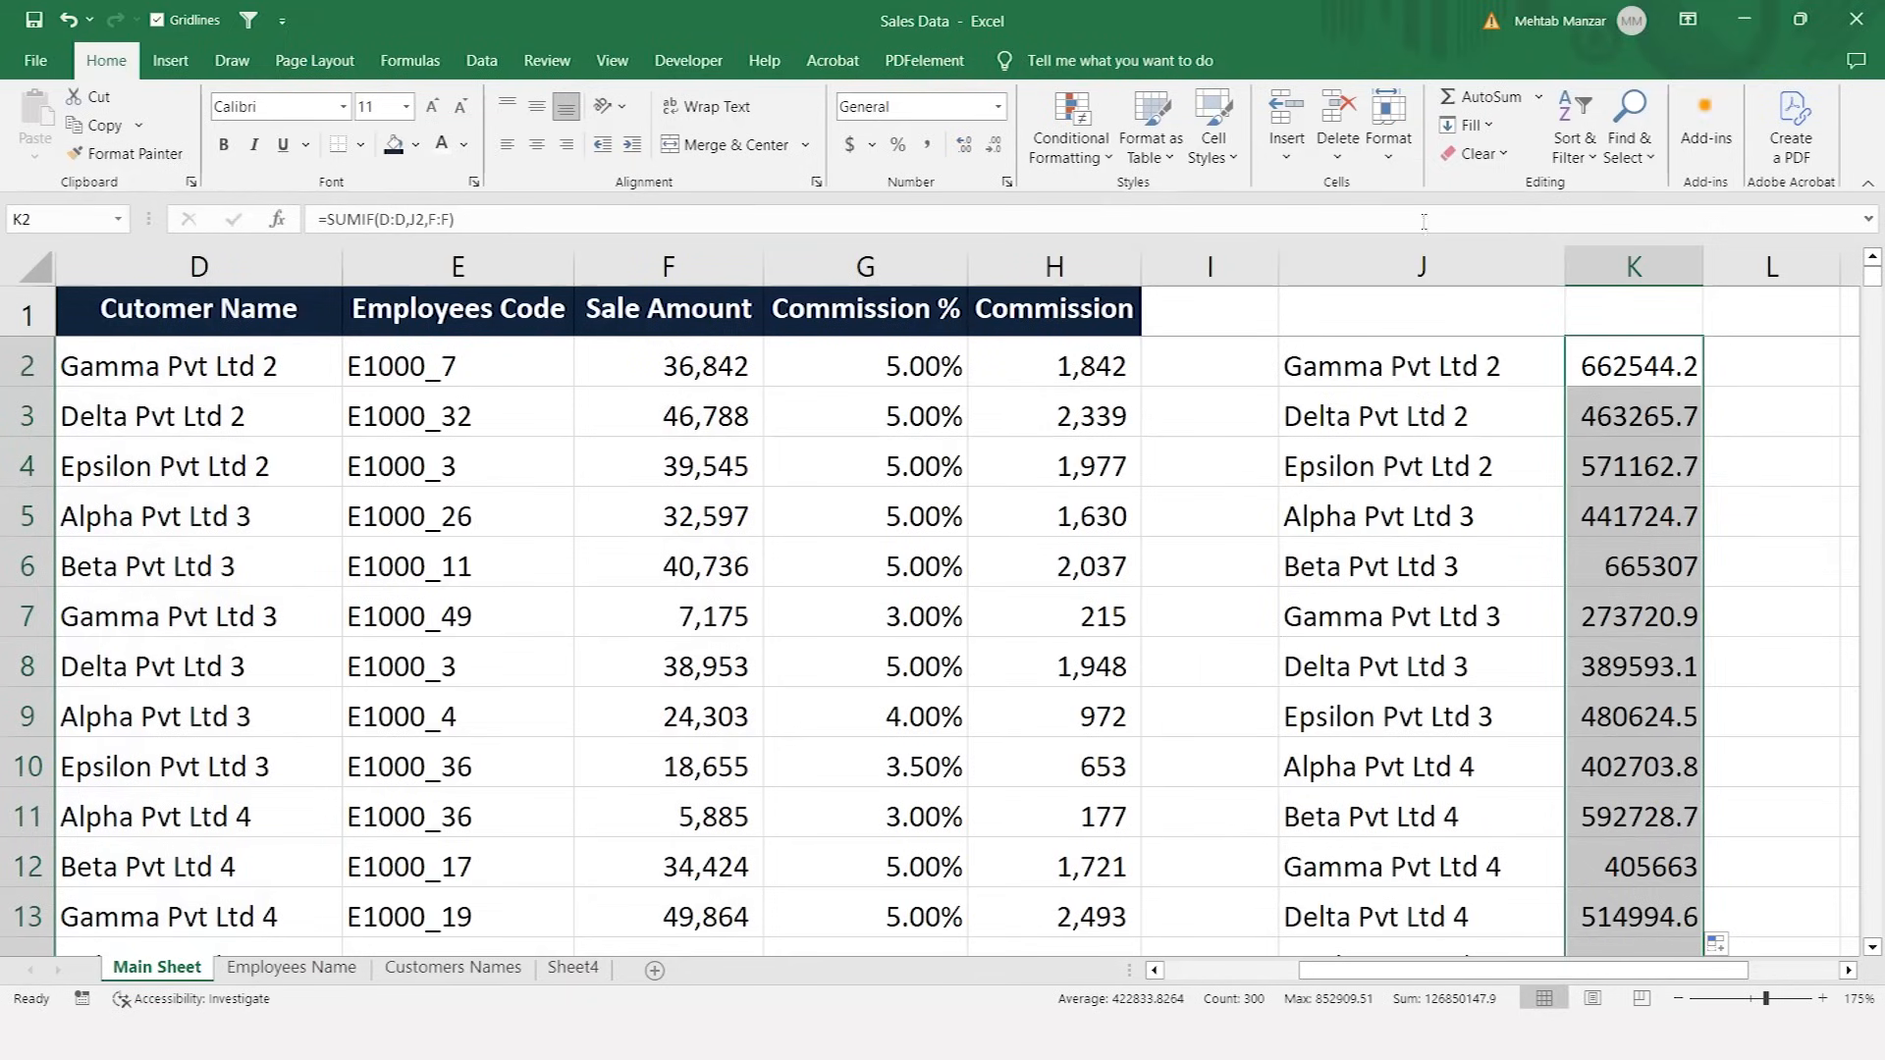
# - Format column K with the comma number style and no decimal places
pyautogui.click(1671, 255)
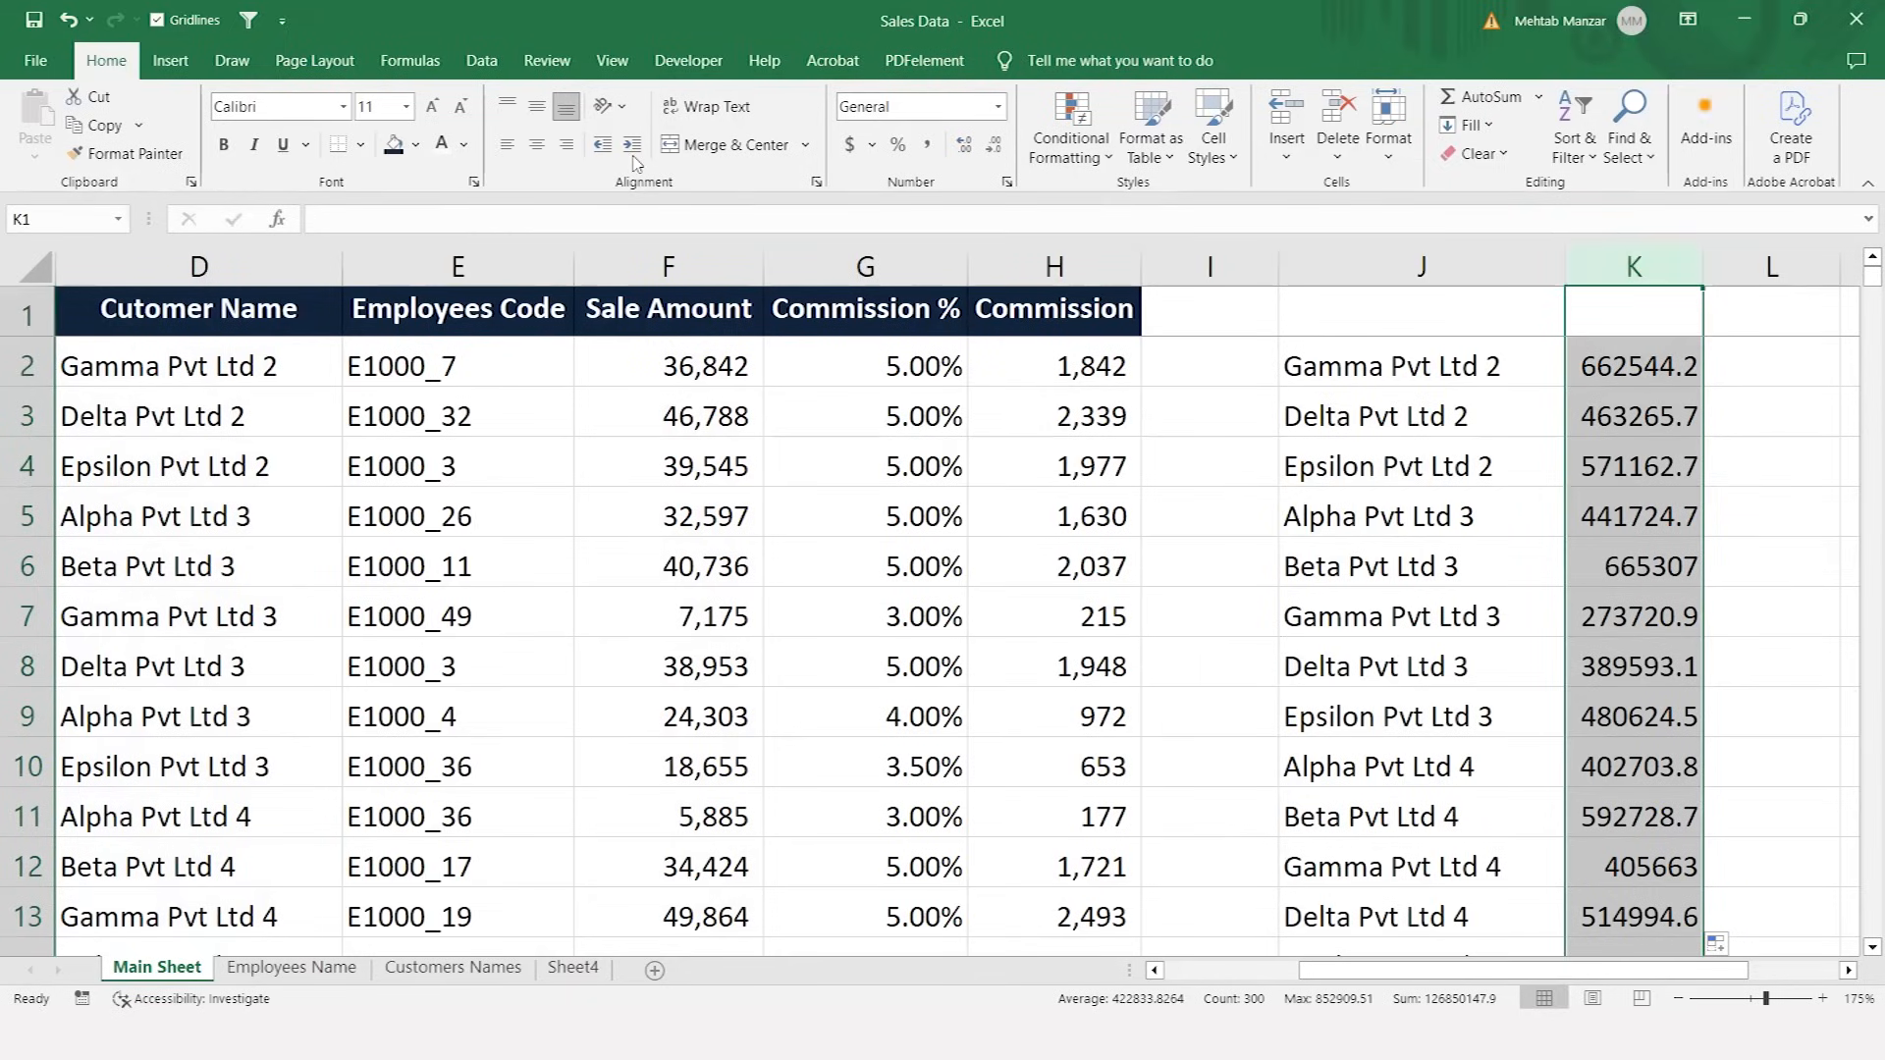
pyautogui.click(927, 145)
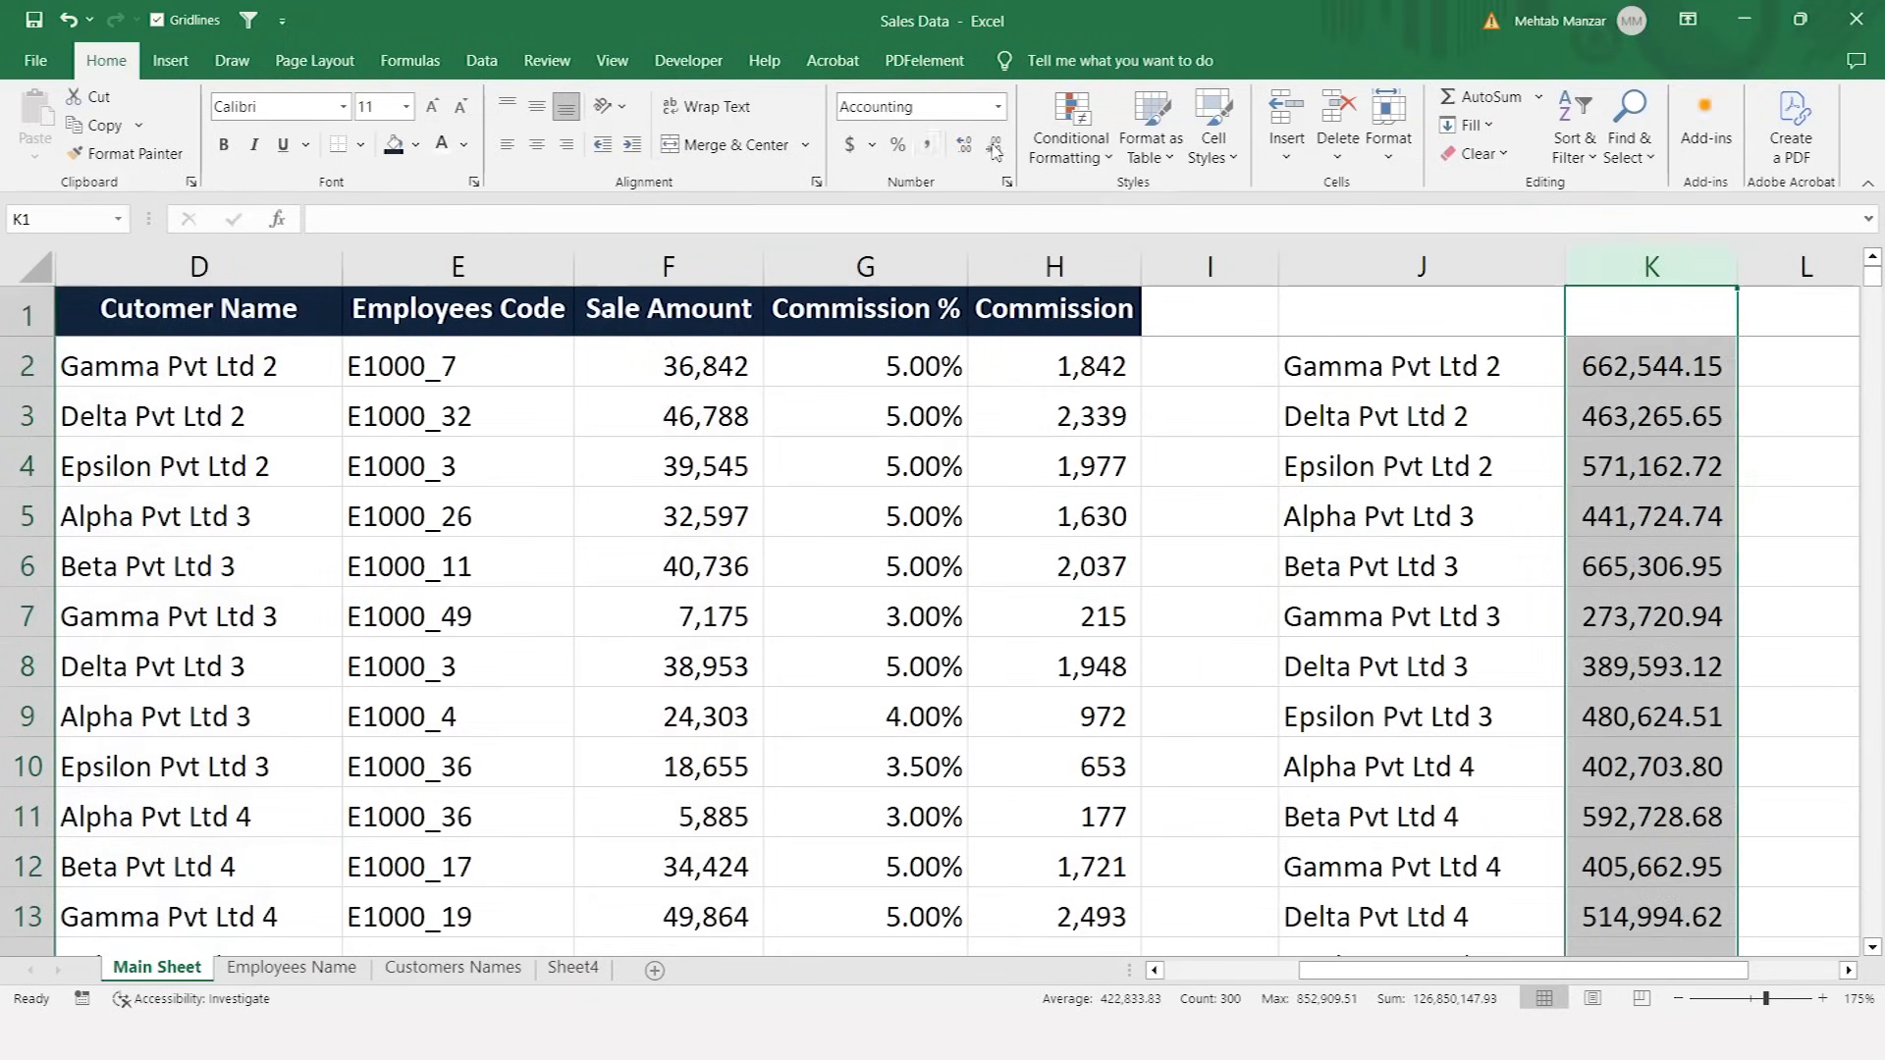
pyautogui.doubleClick(965, 146)
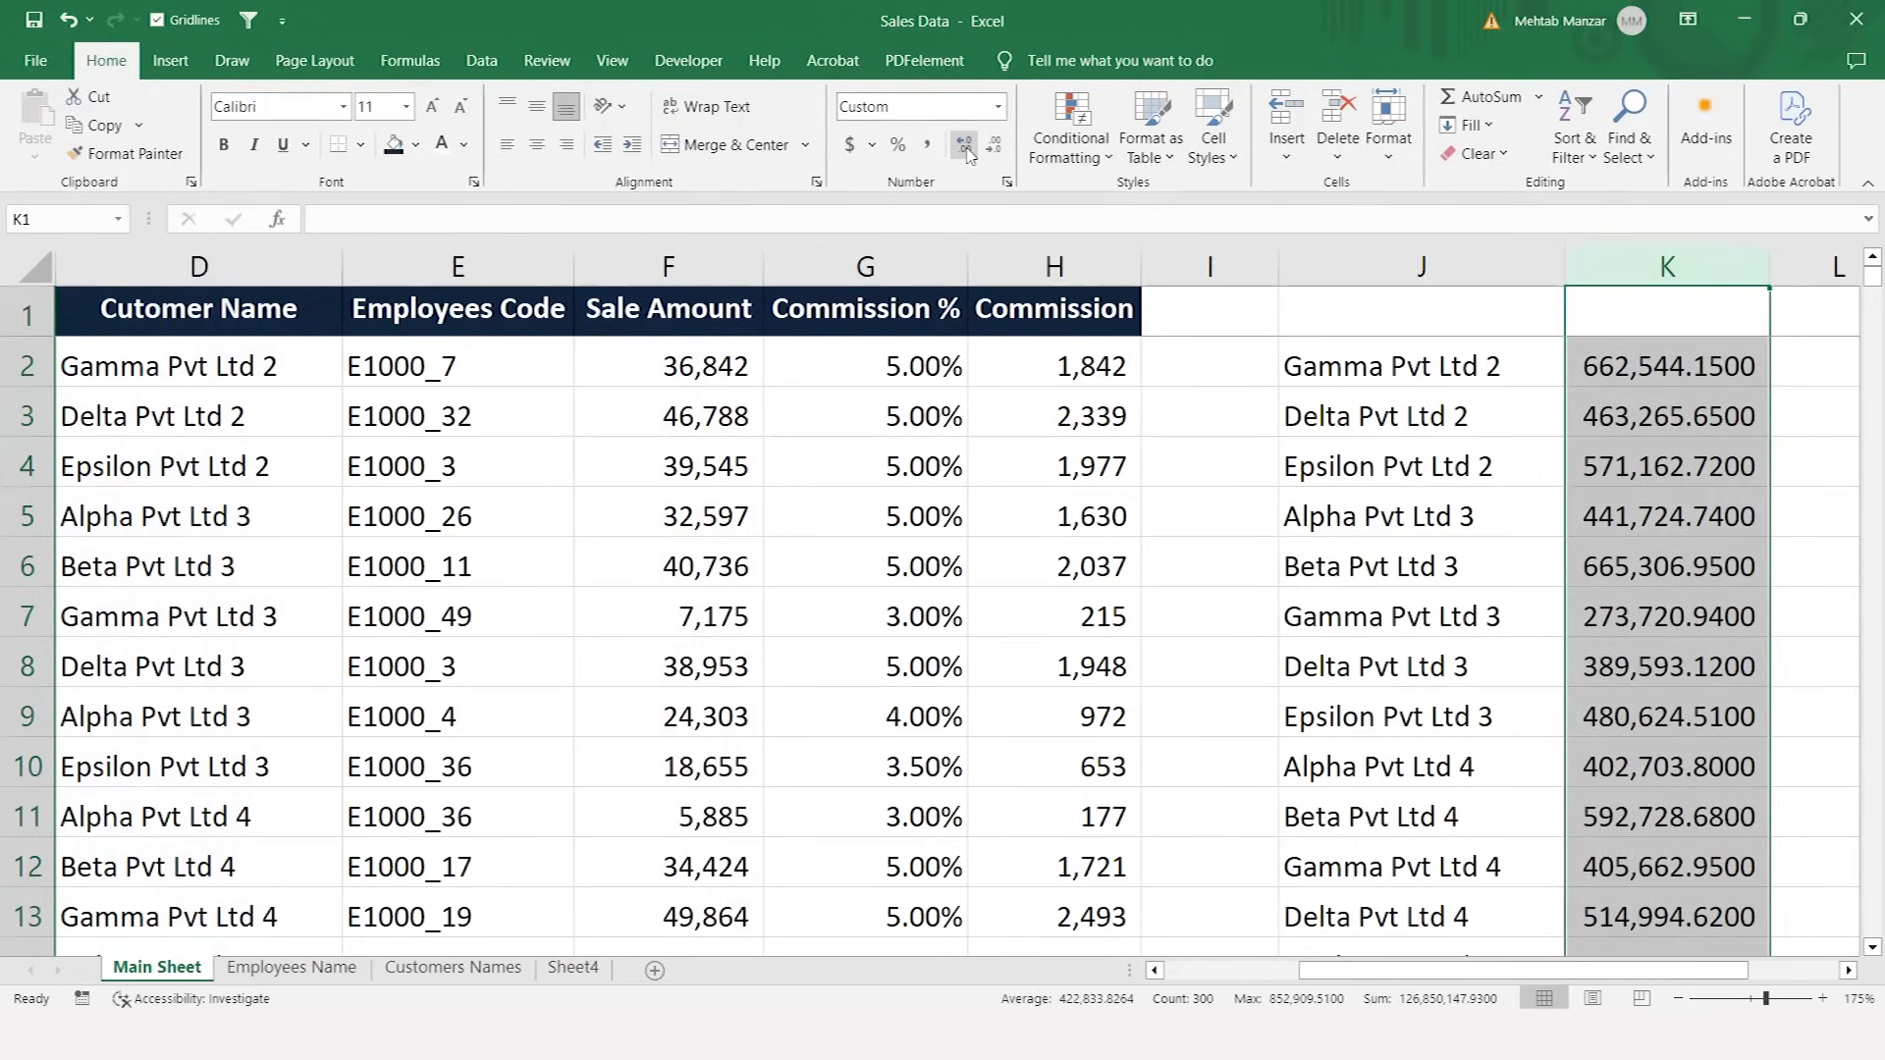
pyautogui.doubleClick(993, 147)
pyautogui.click(994, 147)
pyautogui.click(995, 147)
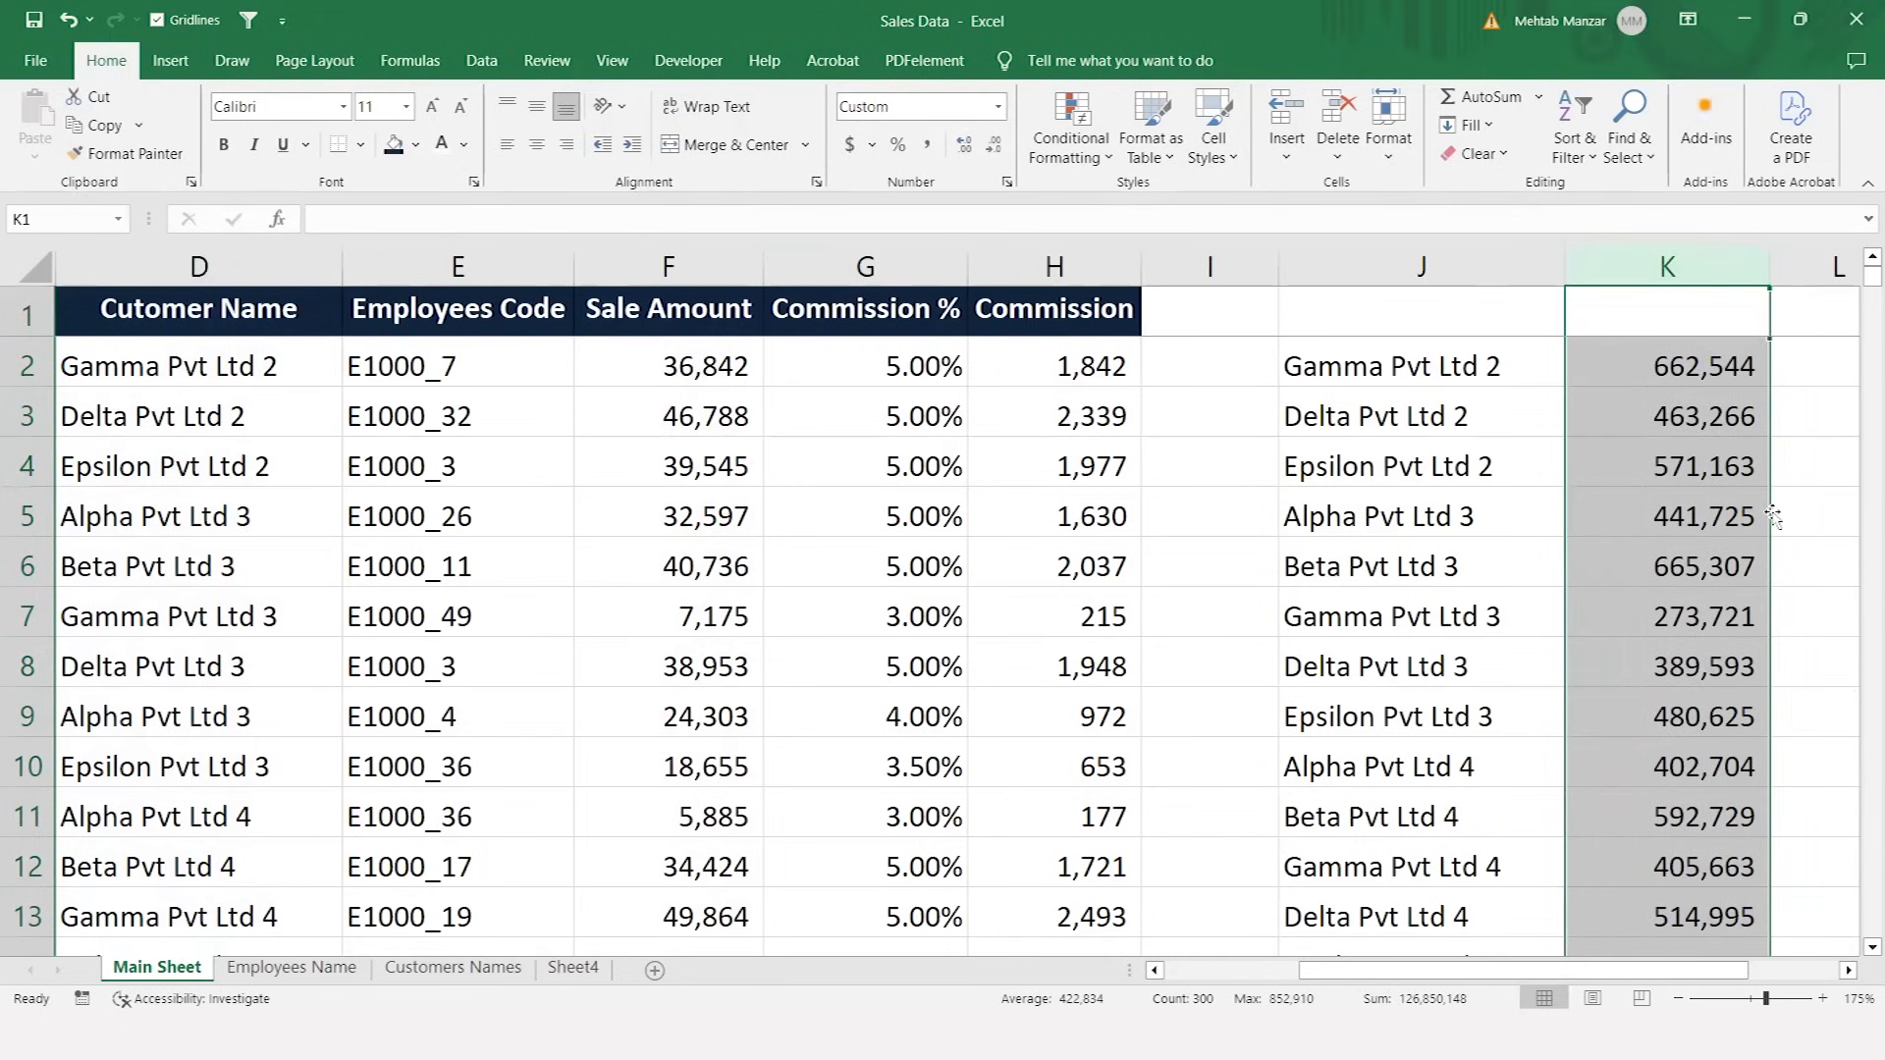
# - Add up all customer totals in K302 with =SUM(K2:K301)
pyautogui.click(1721, 527)
pyautogui.hotkey('ctrl', 'Down')
pyautogui.press('Down')
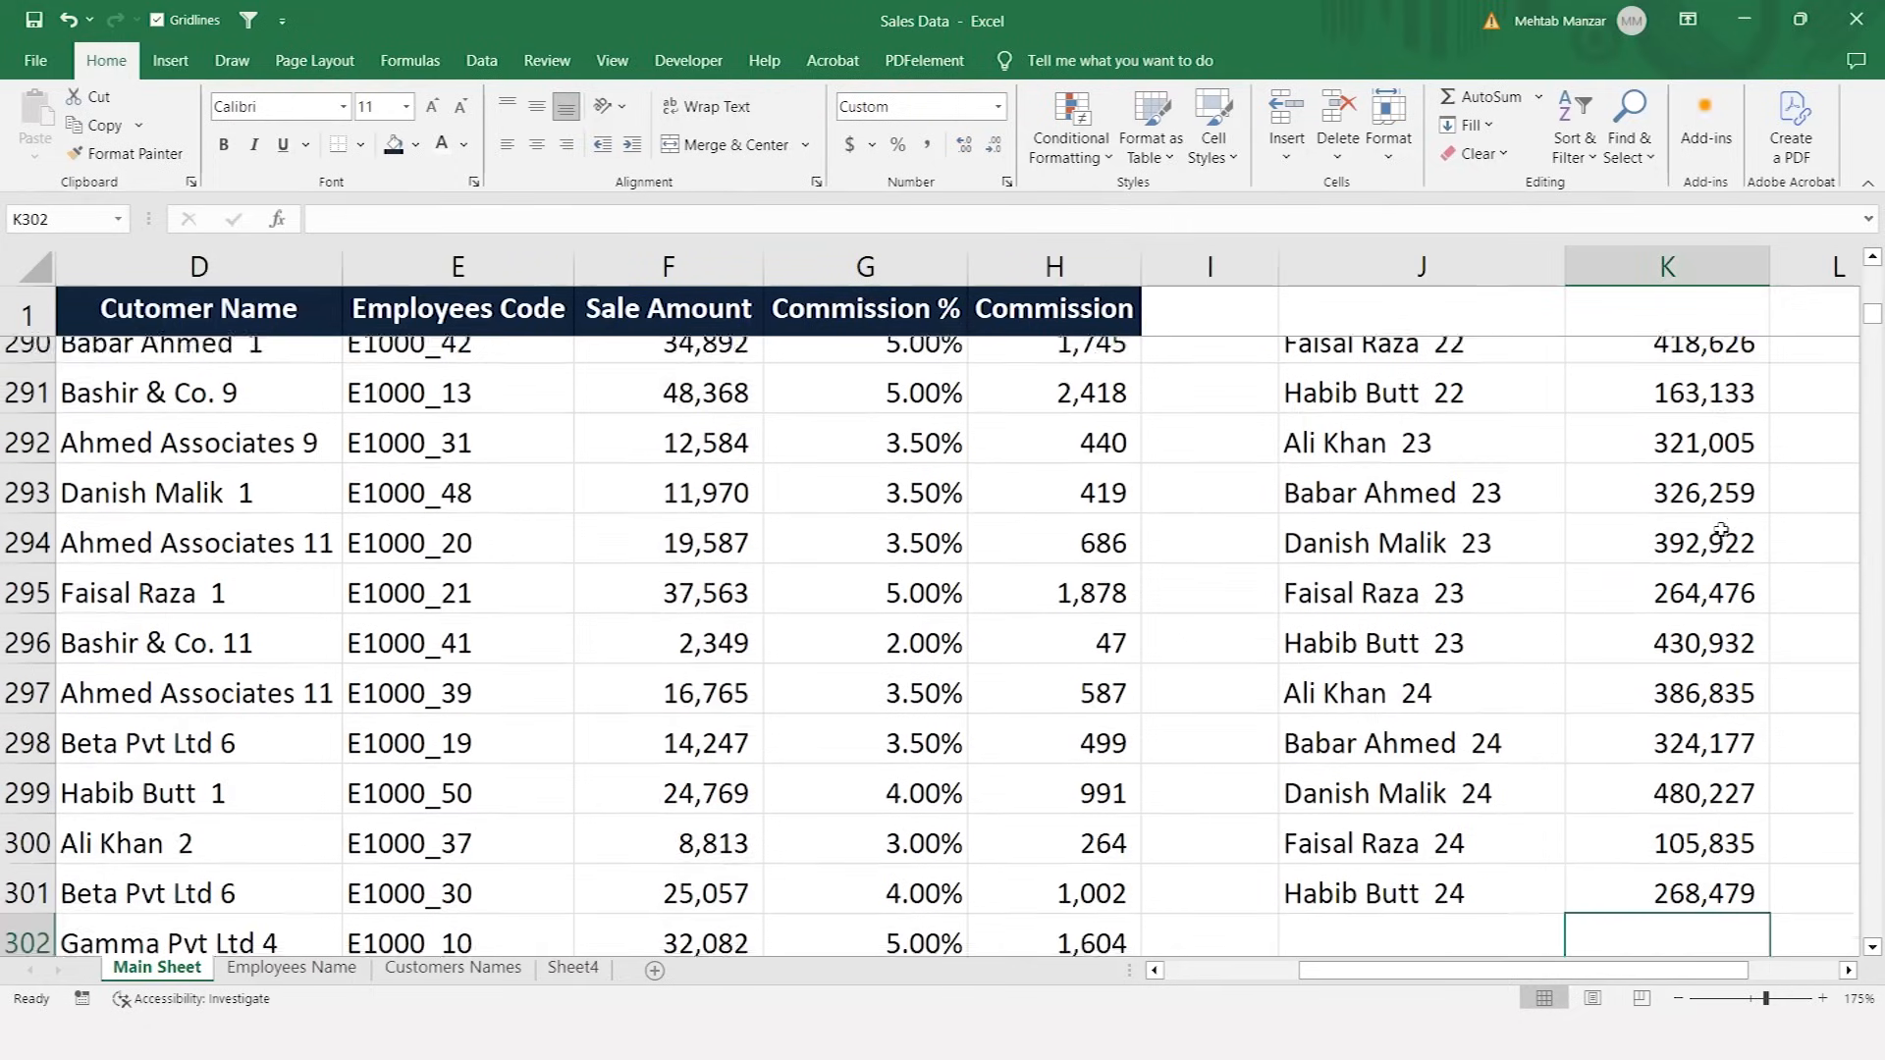
pyautogui.hotkey('alt', '=')
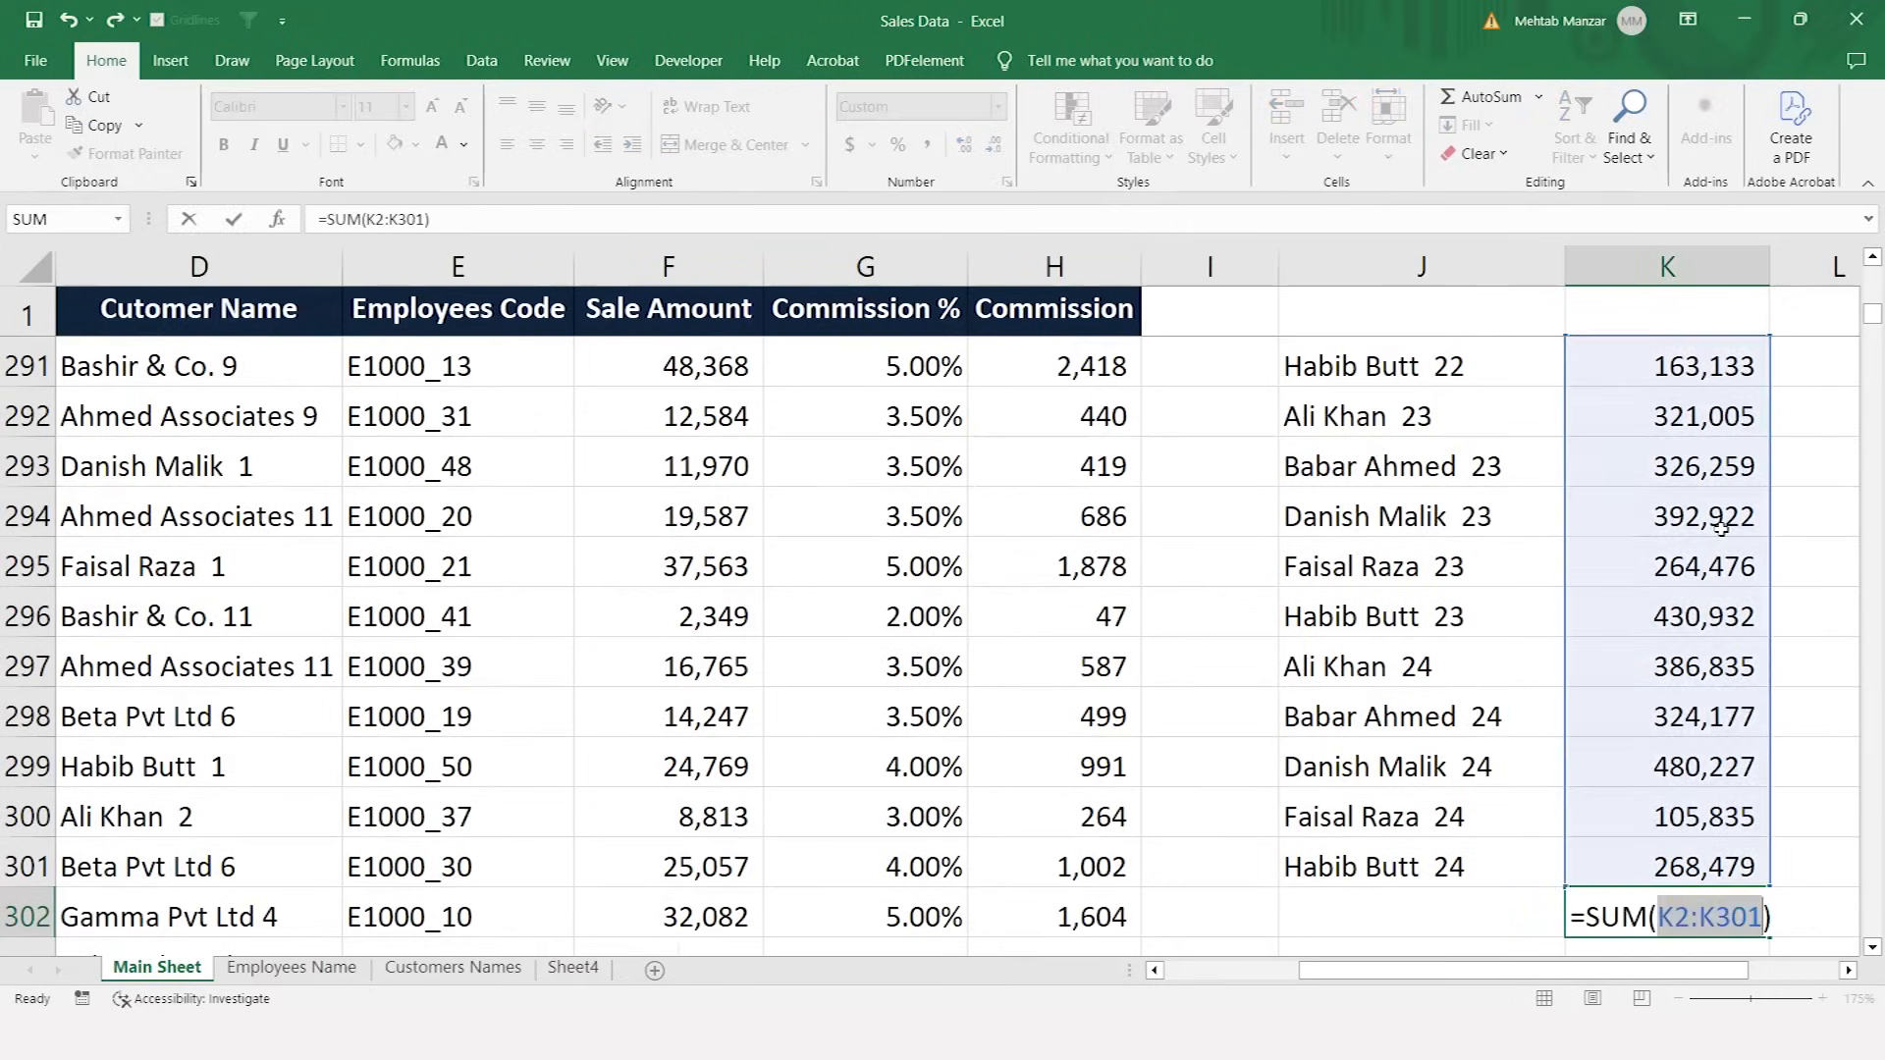
pyautogui.press('Return')
pyautogui.press('Up')
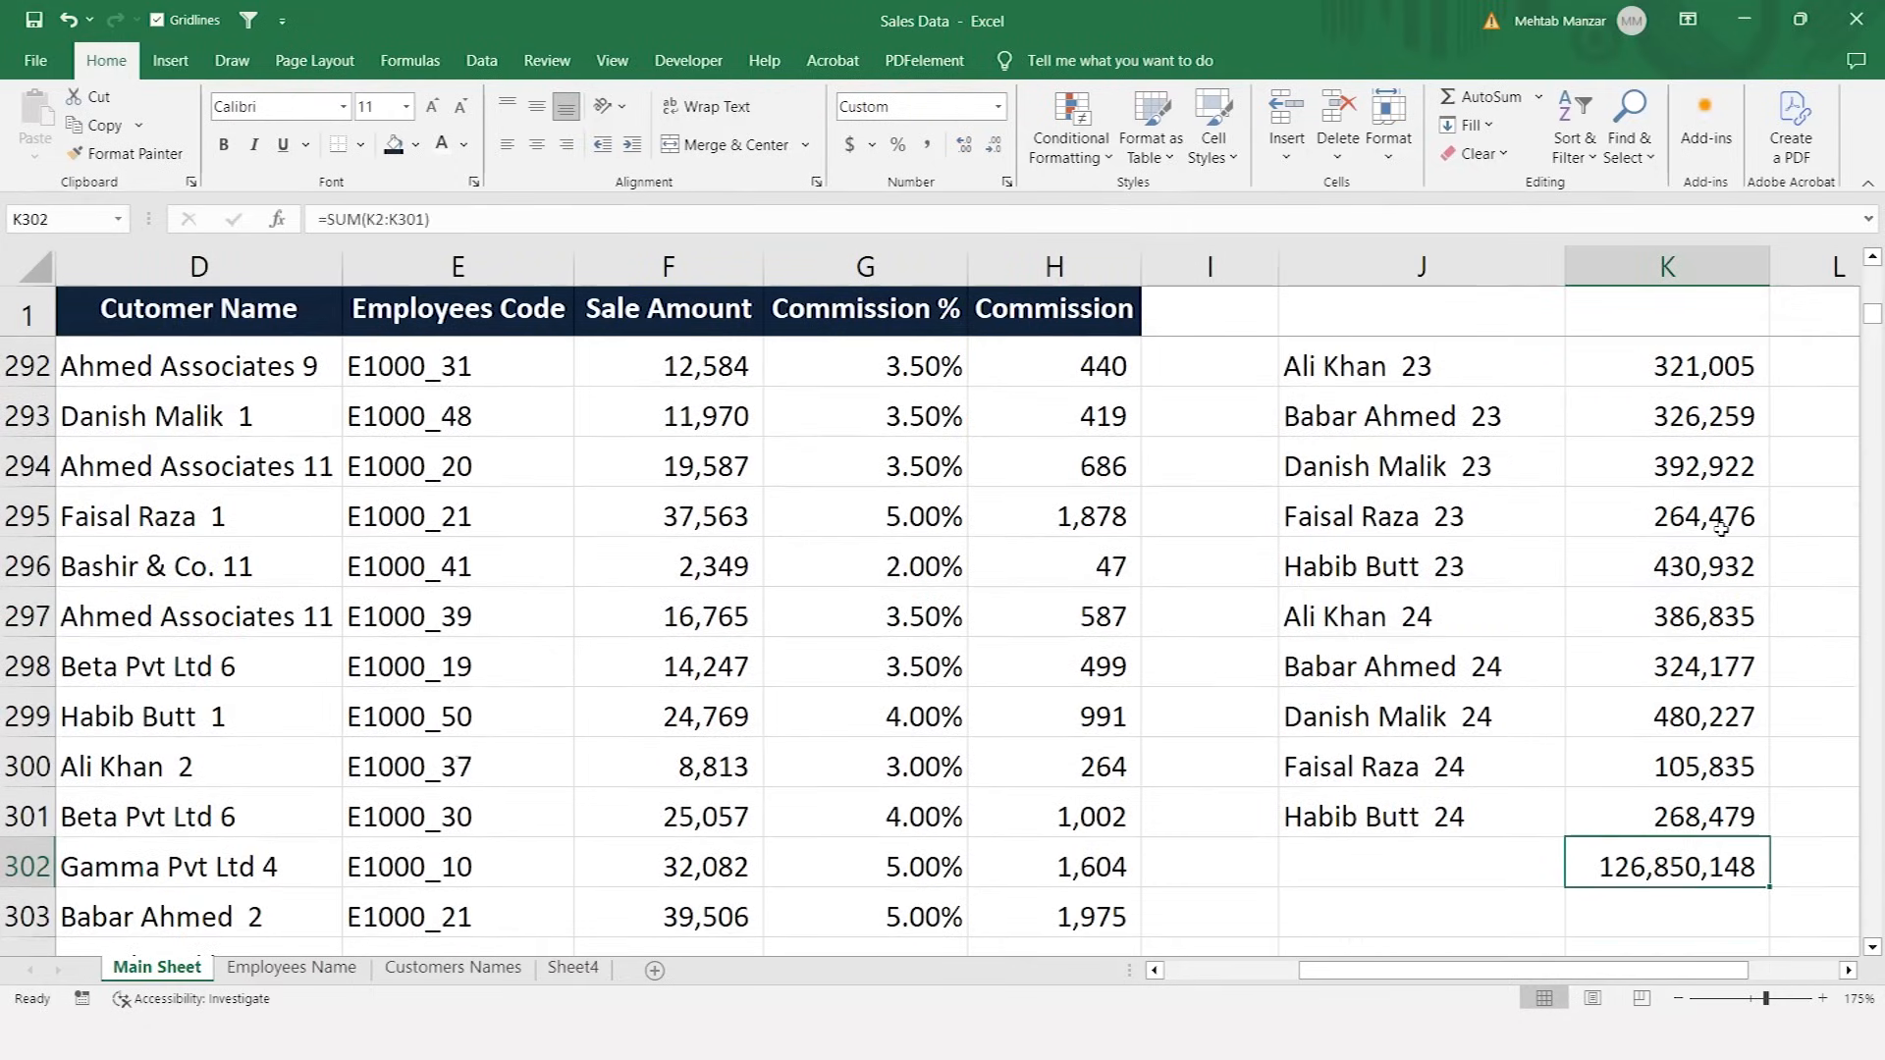
# - Add up the Sale Amount column in F4997 with =SUM(F2:F4996)
pyautogui.press('Left')
pyautogui.press('Left')
pyautogui.press('Left')
pyautogui.press('Left')
pyautogui.press('Left')
pyautogui.hotkey('ctrl', 'Down')
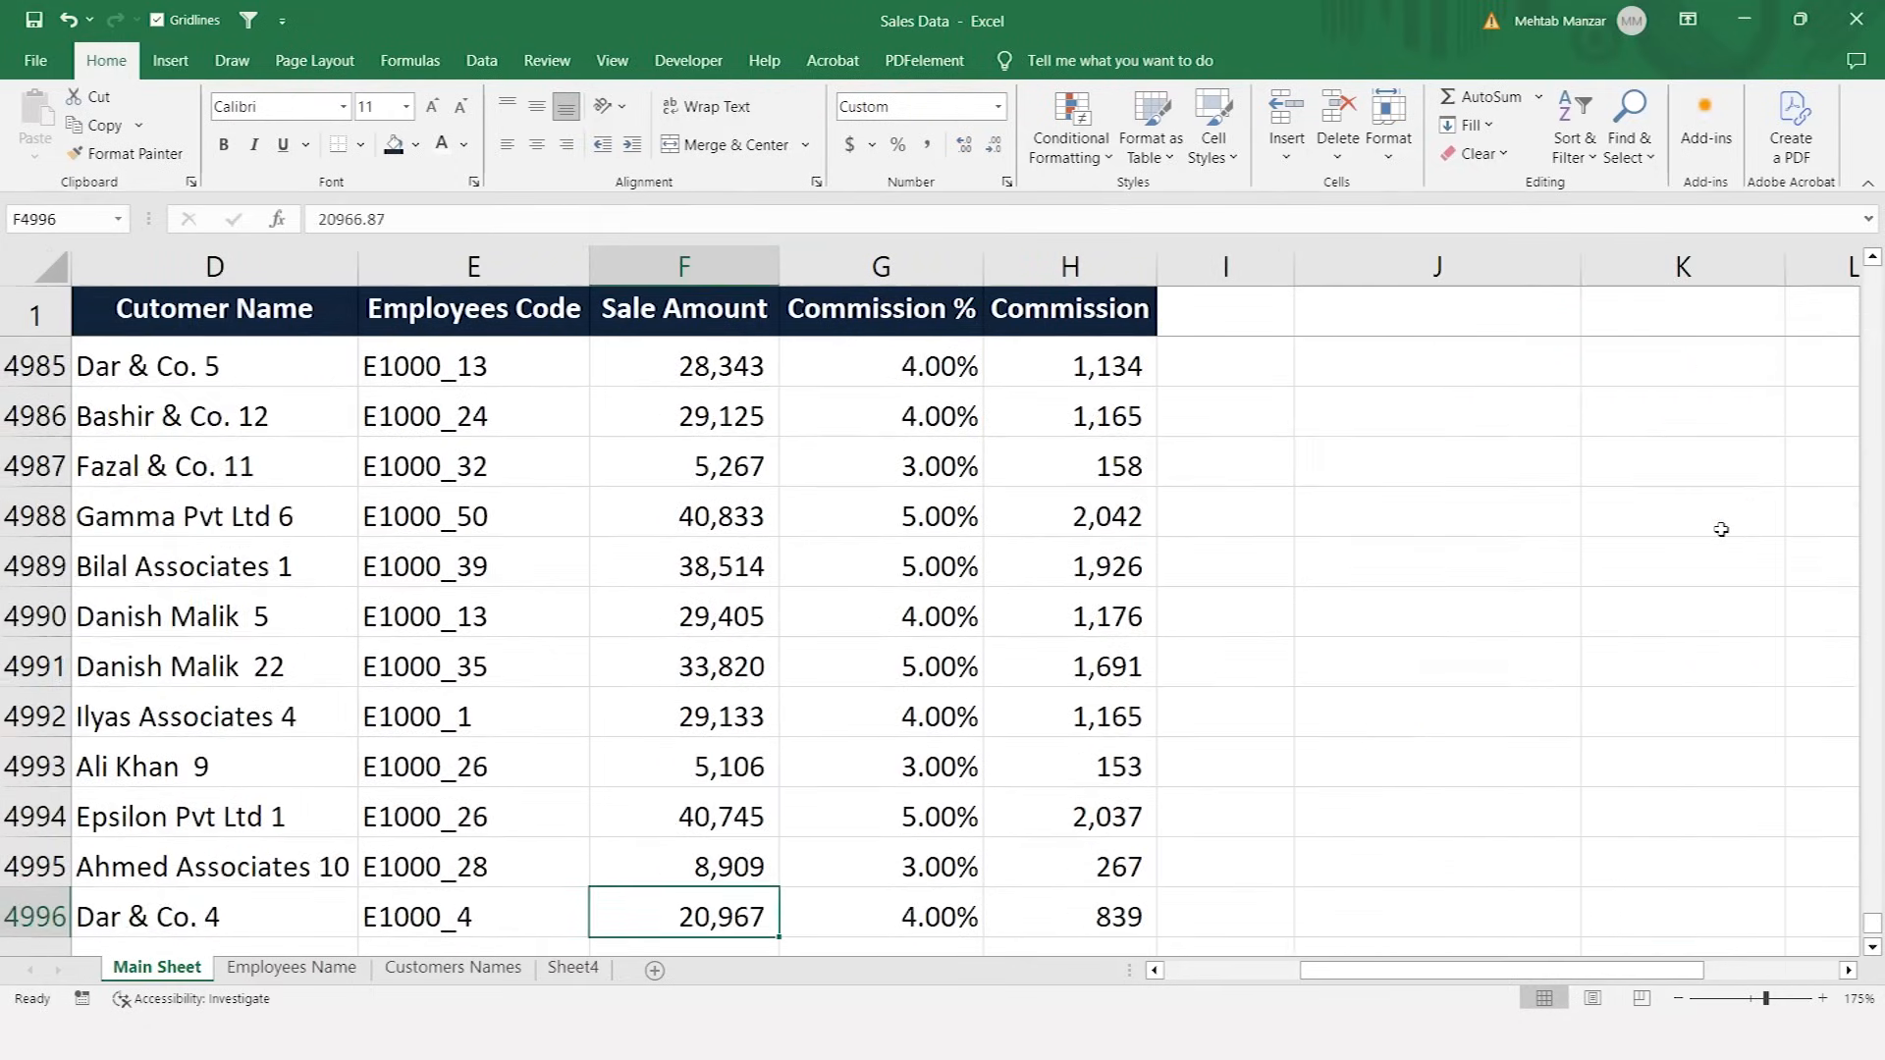
pyautogui.press('Down')
pyautogui.hotkey('alt', '=')
pyautogui.press('Return')
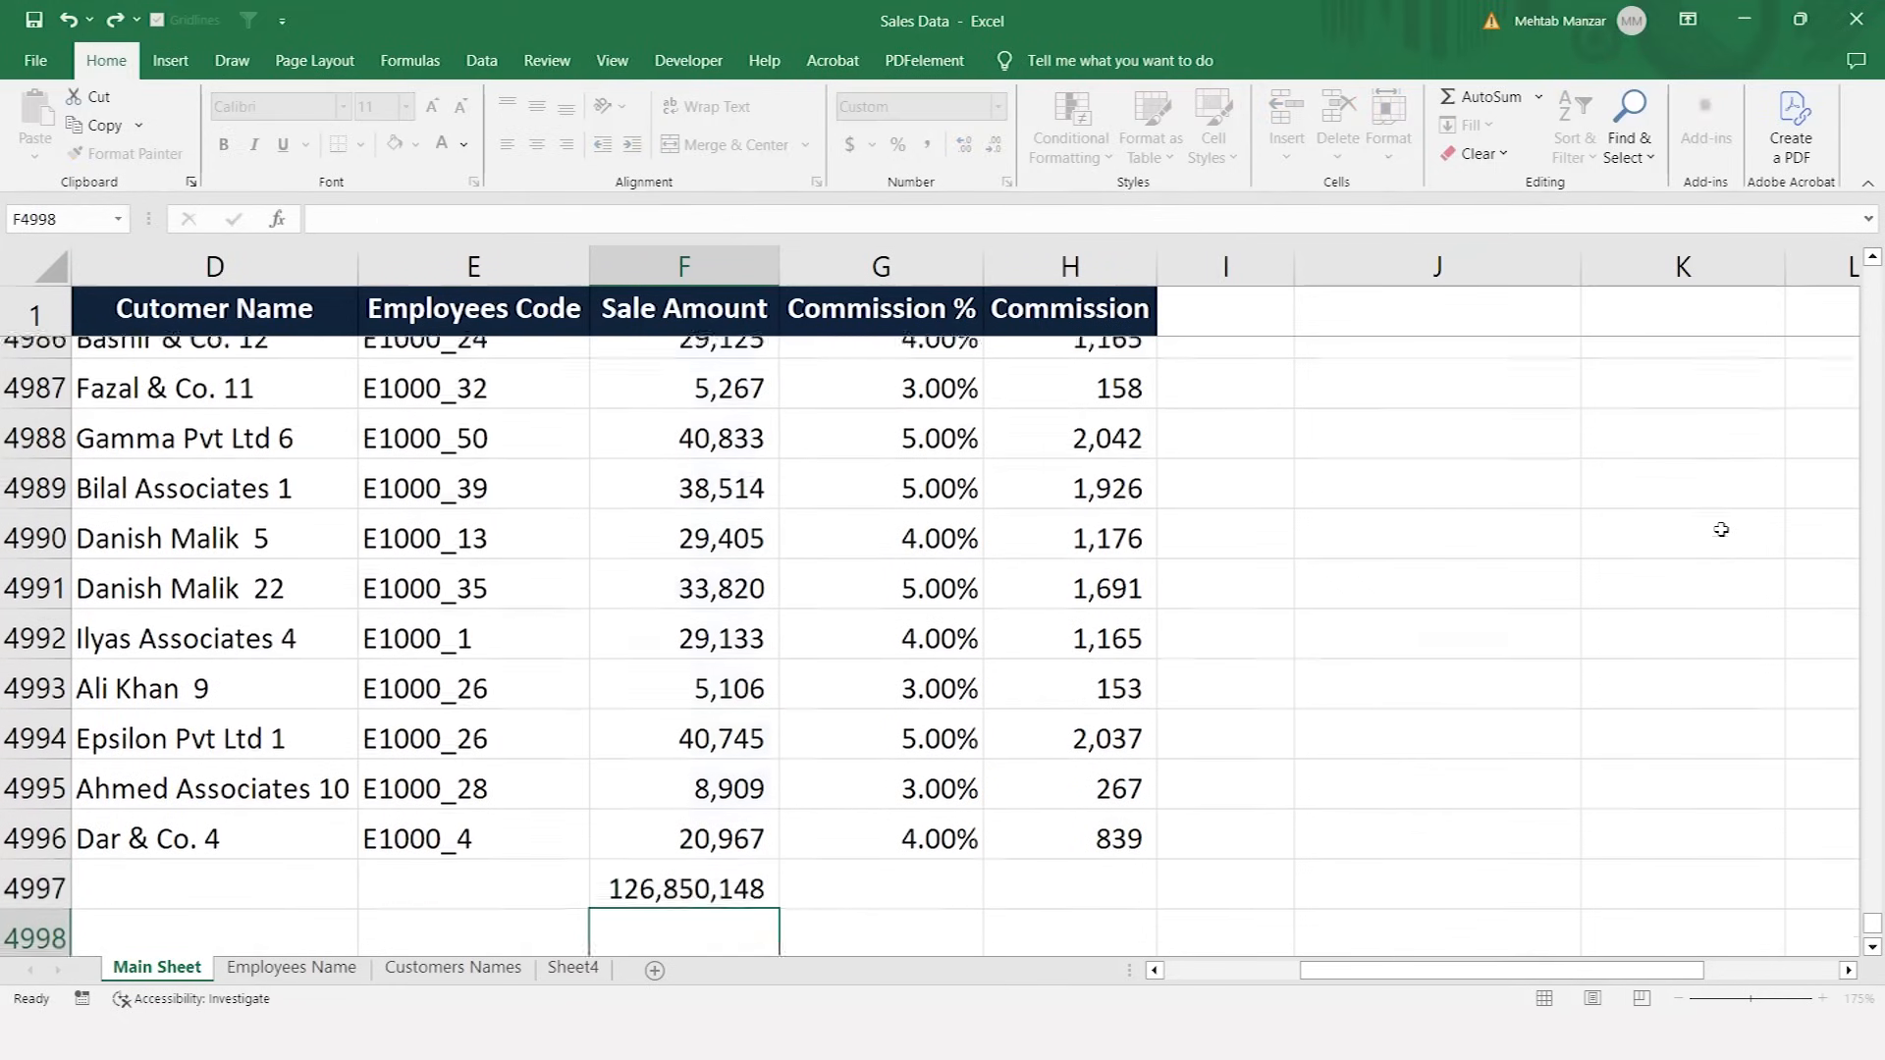
# - Compare the two grand totals by entering =F4997-K302 in F4998
pyautogui.write('=')
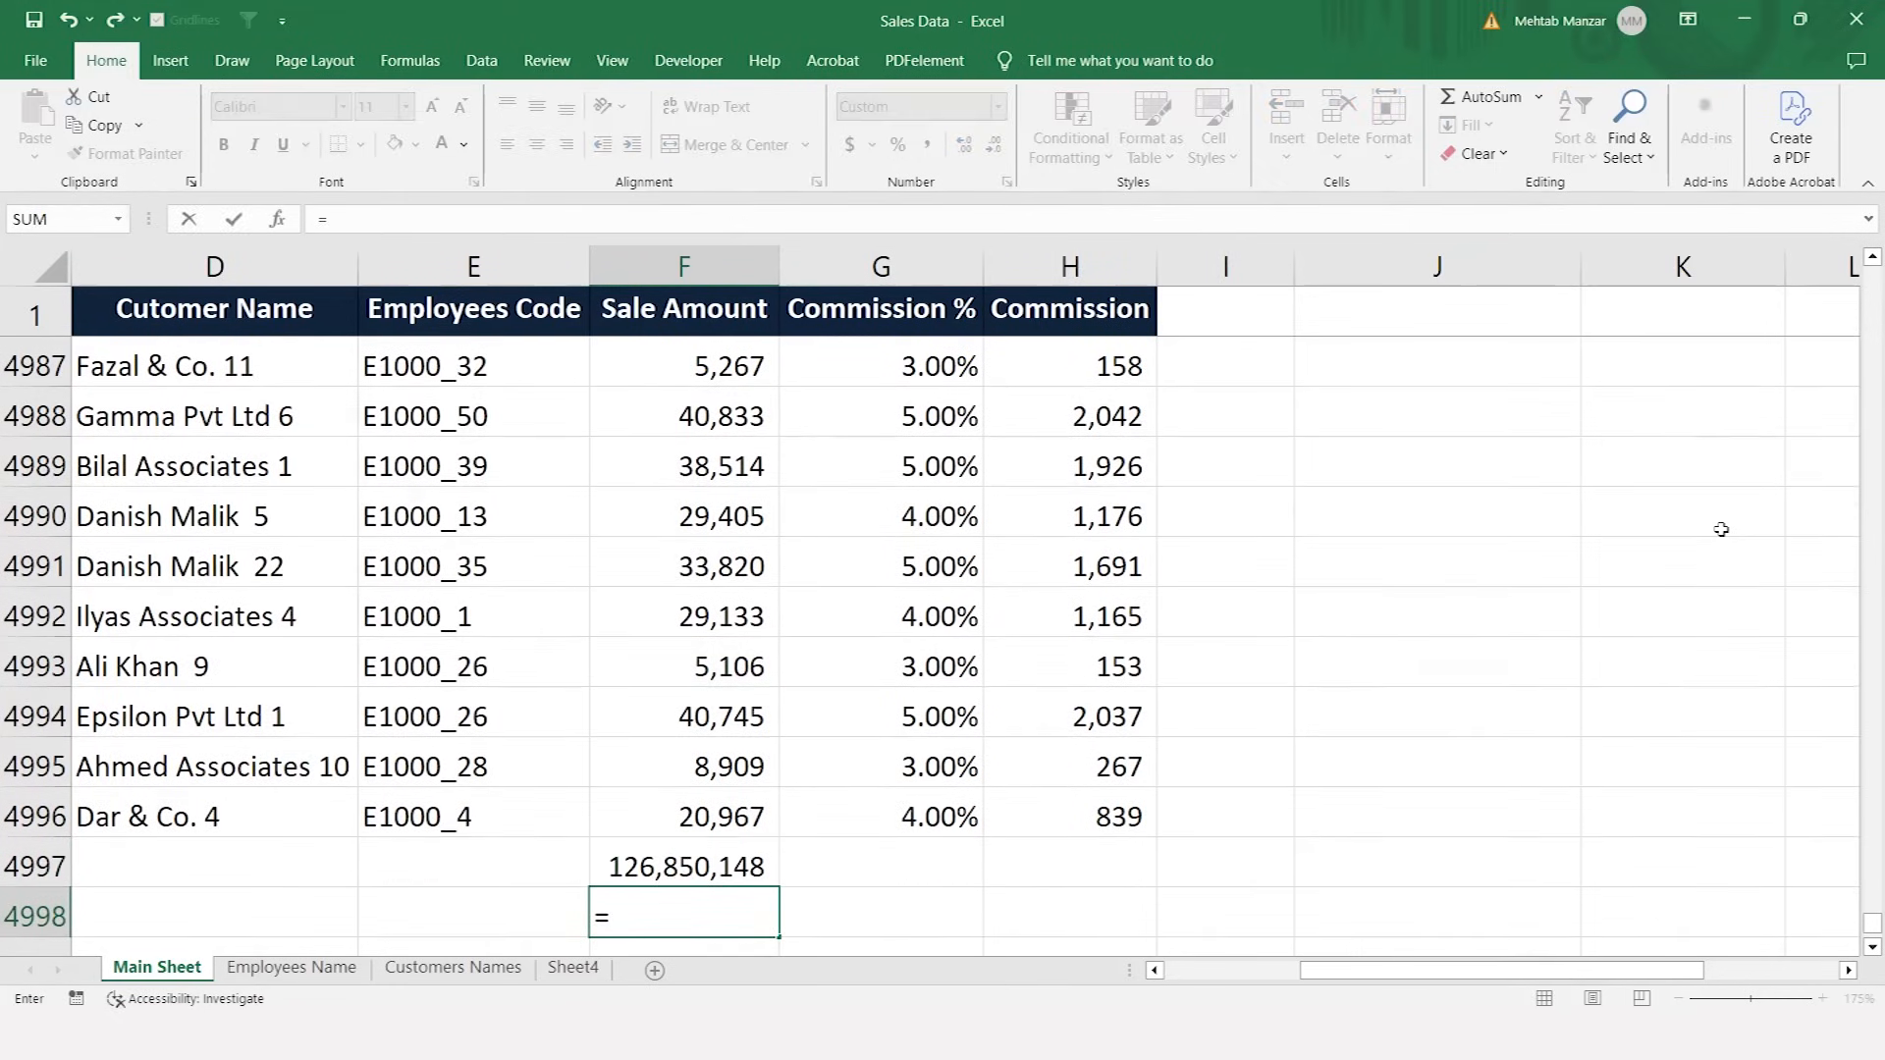
pyautogui.press('Up')
pyautogui.write('-')
pyautogui.press('Right')
pyautogui.press('Right')
pyautogui.press('Right')
pyautogui.press('Right')
pyautogui.press('Right')
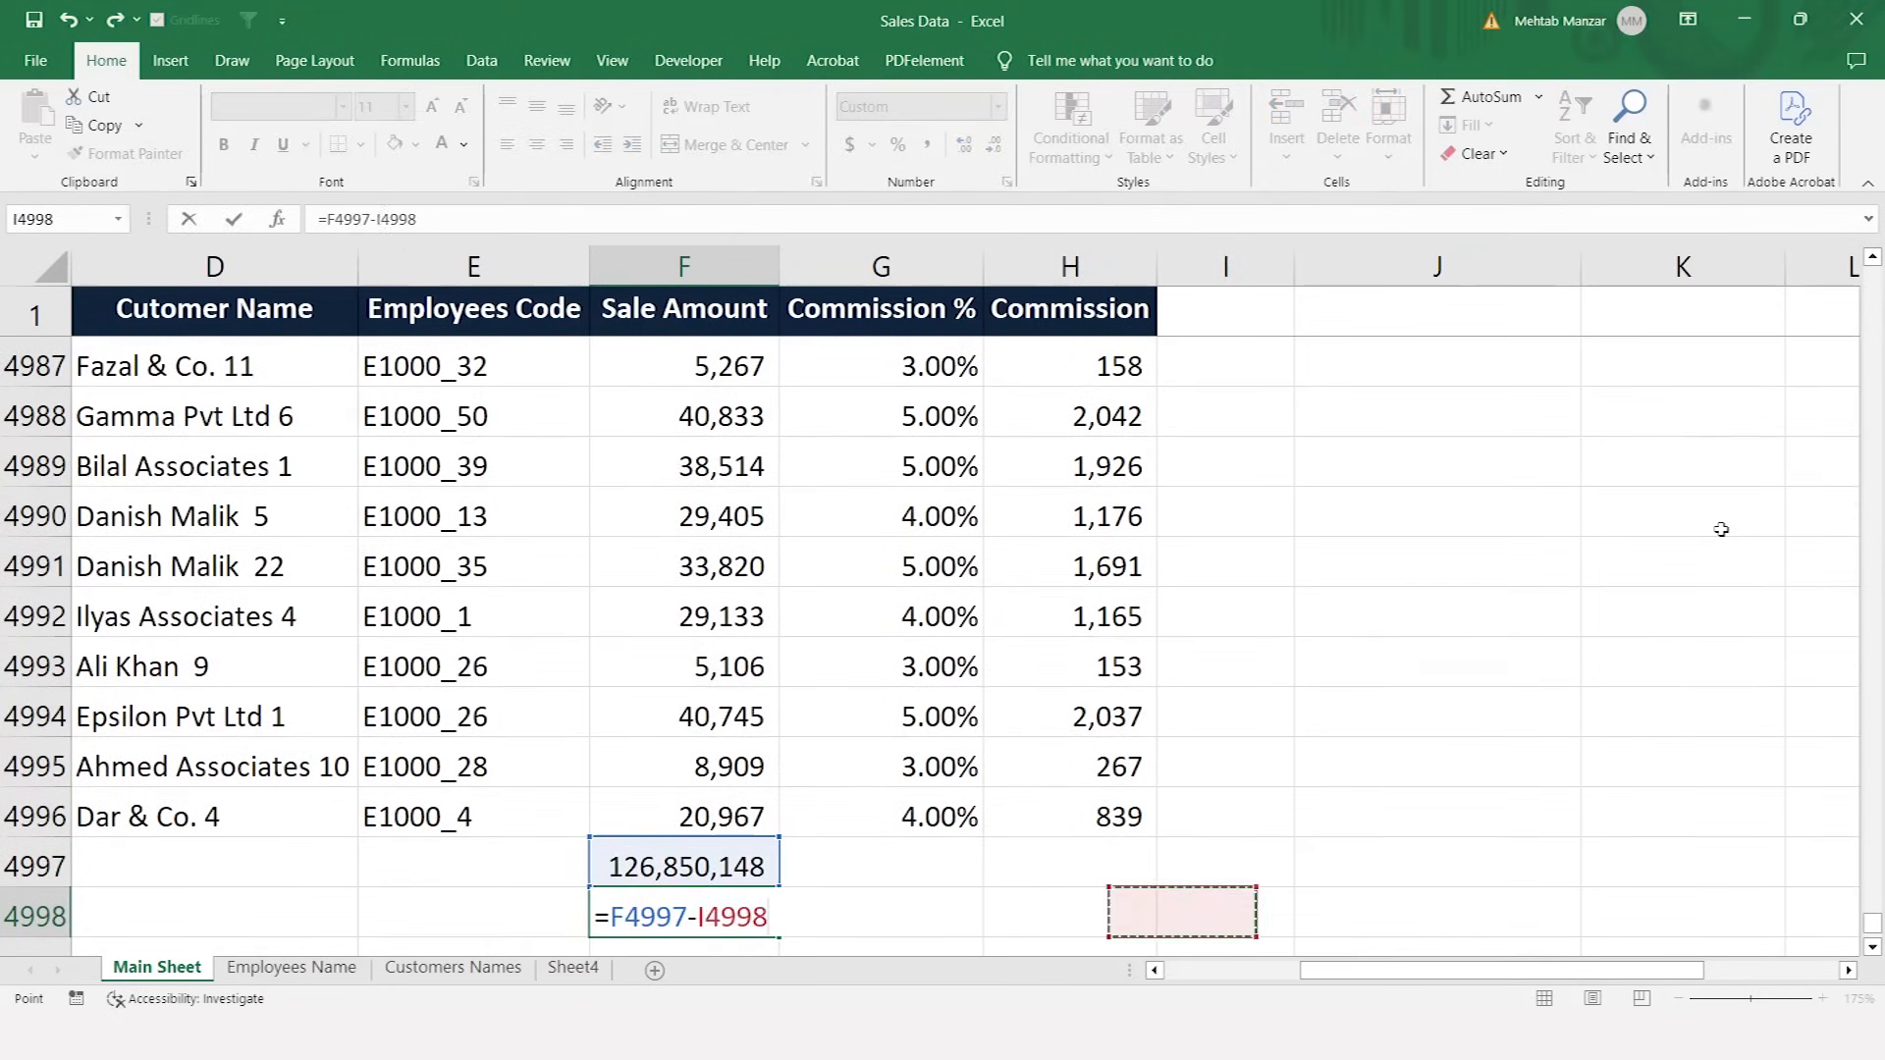
pyautogui.hotkey('ctrl', 'Up')
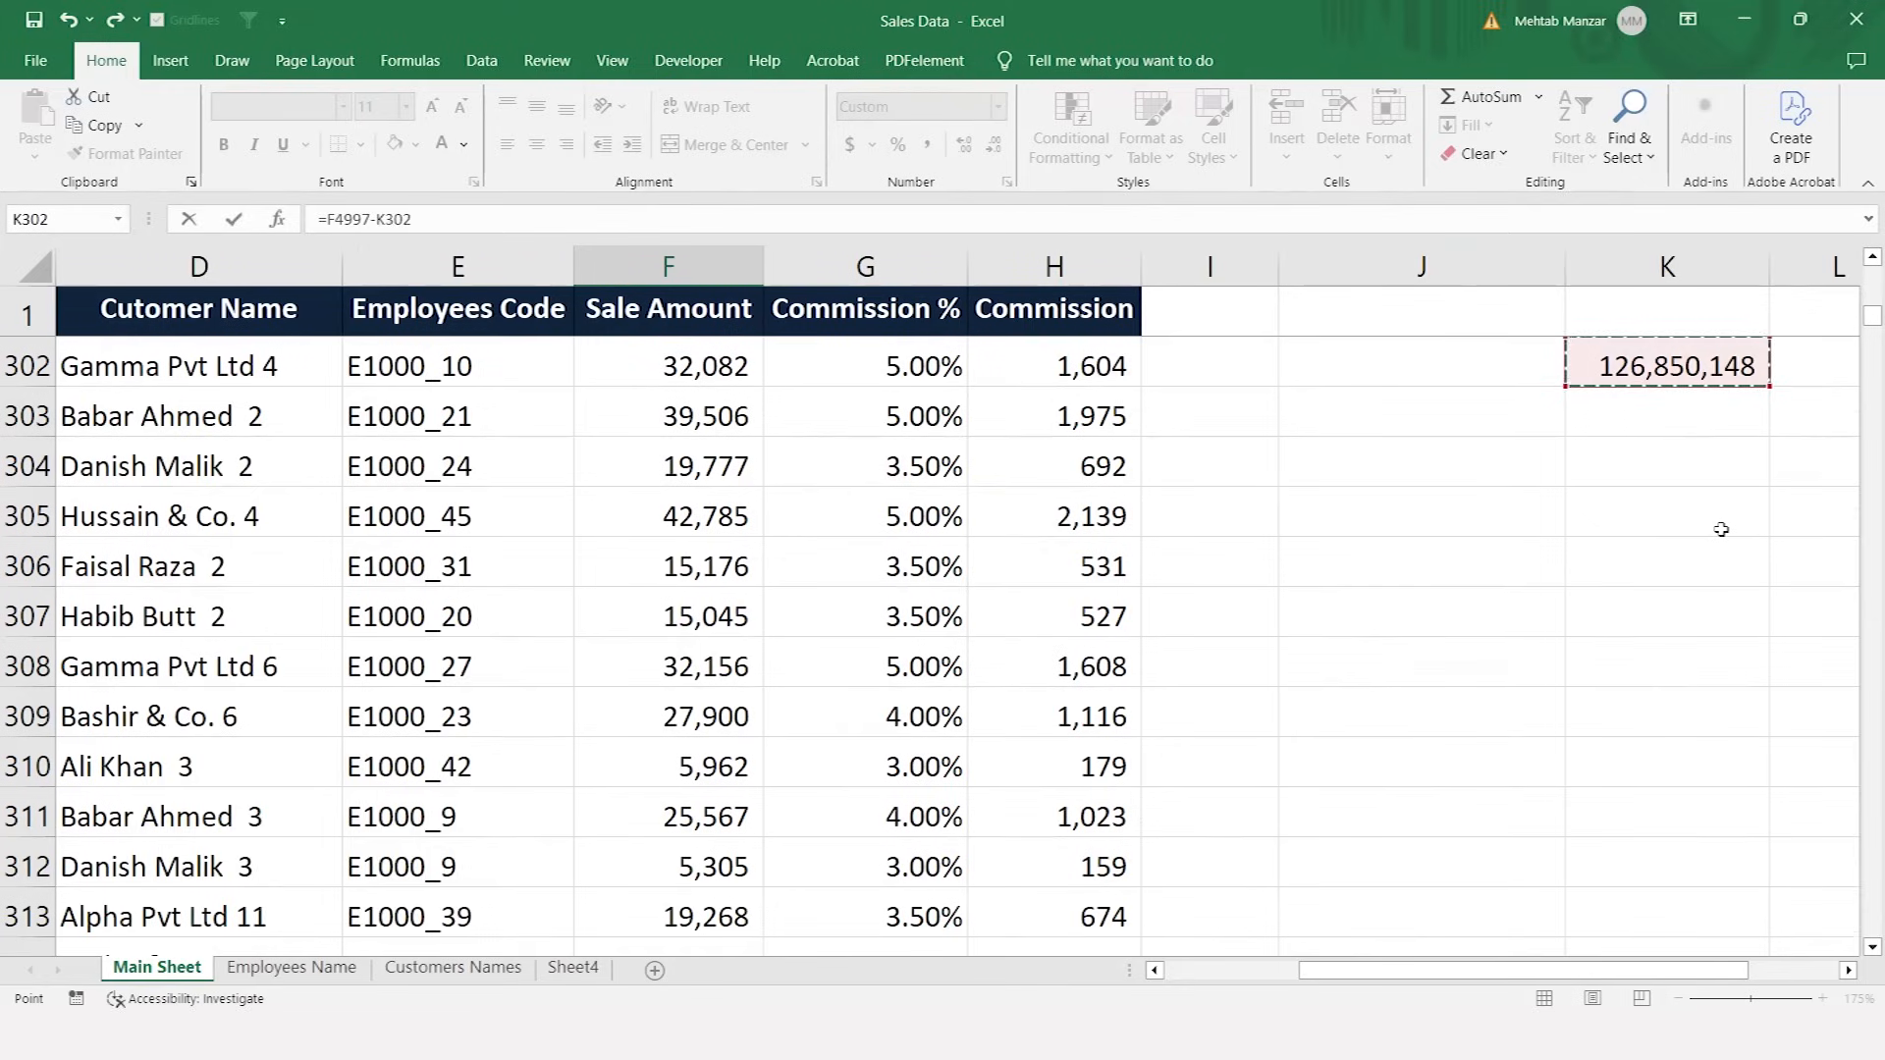
pyautogui.press('Return')
pyautogui.press('Up')
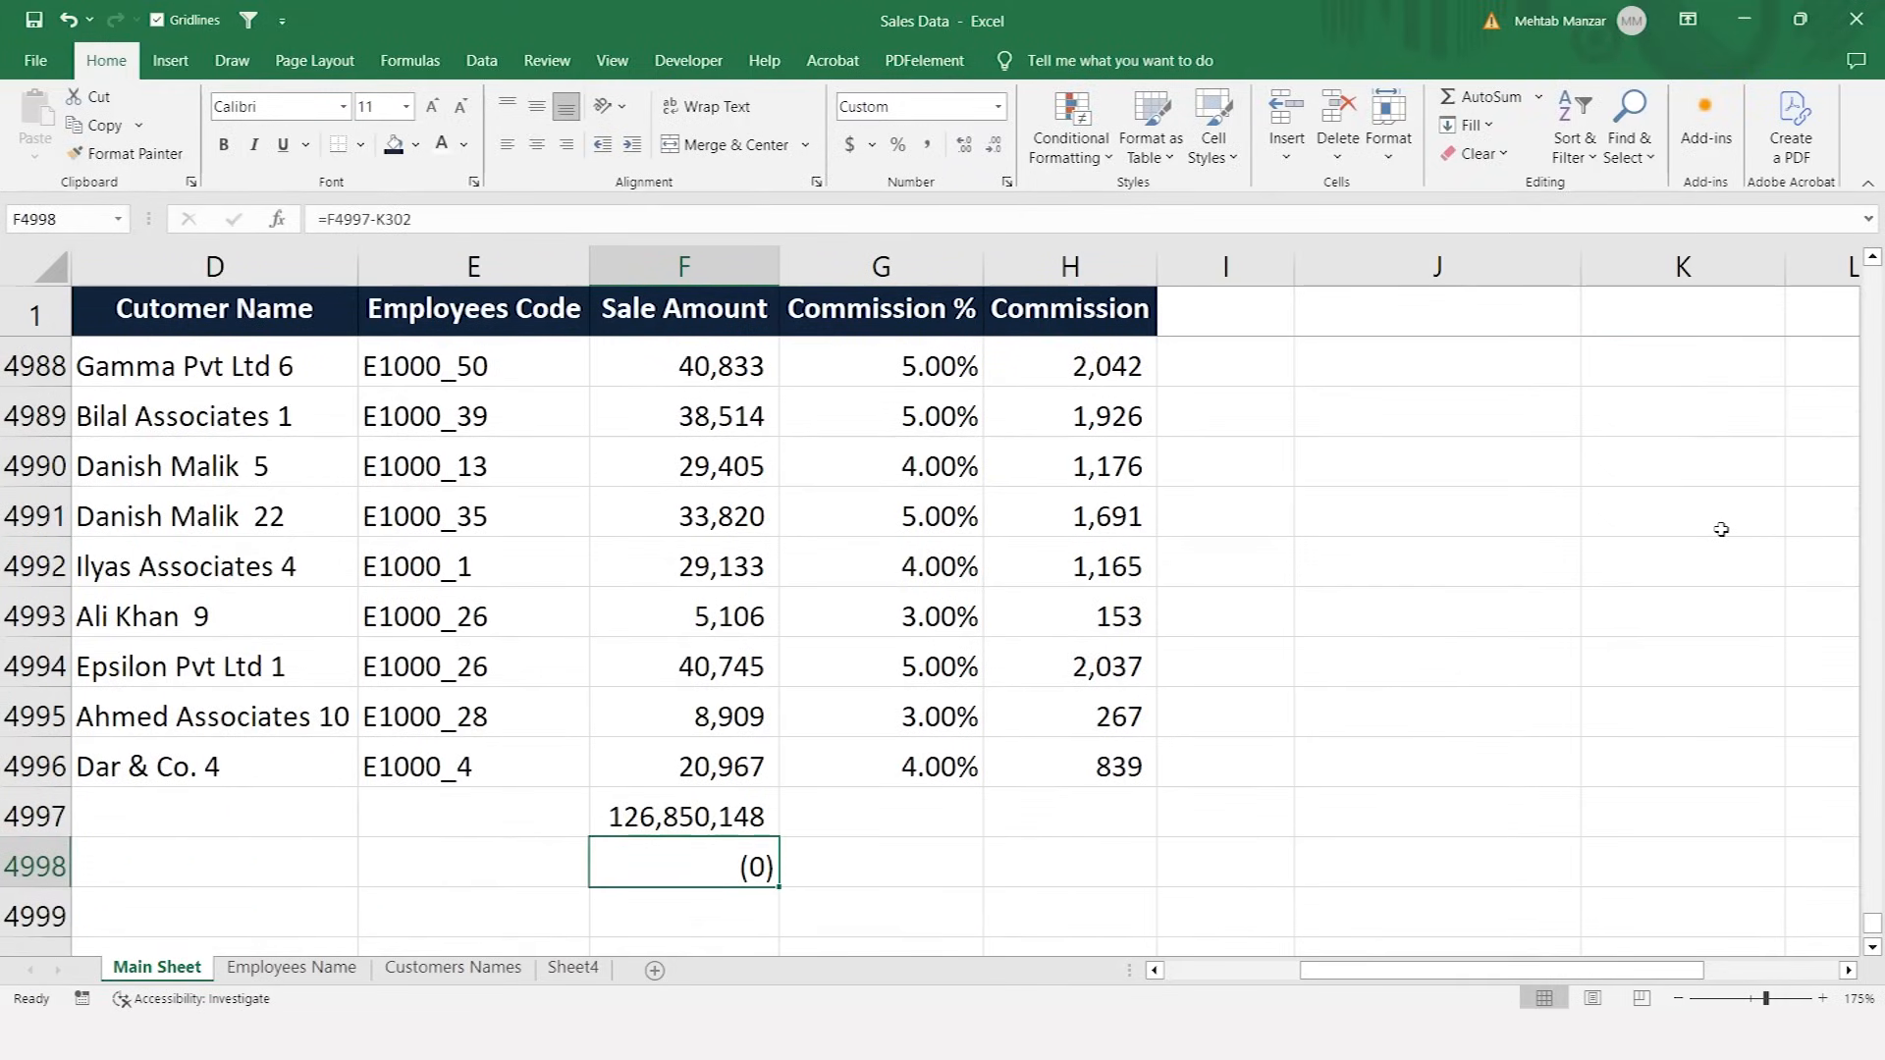
# - Clear the check formulas in F4998 and F4997 and the grand total in K302
pyautogui.press('Delete')
pyautogui.press('Up')
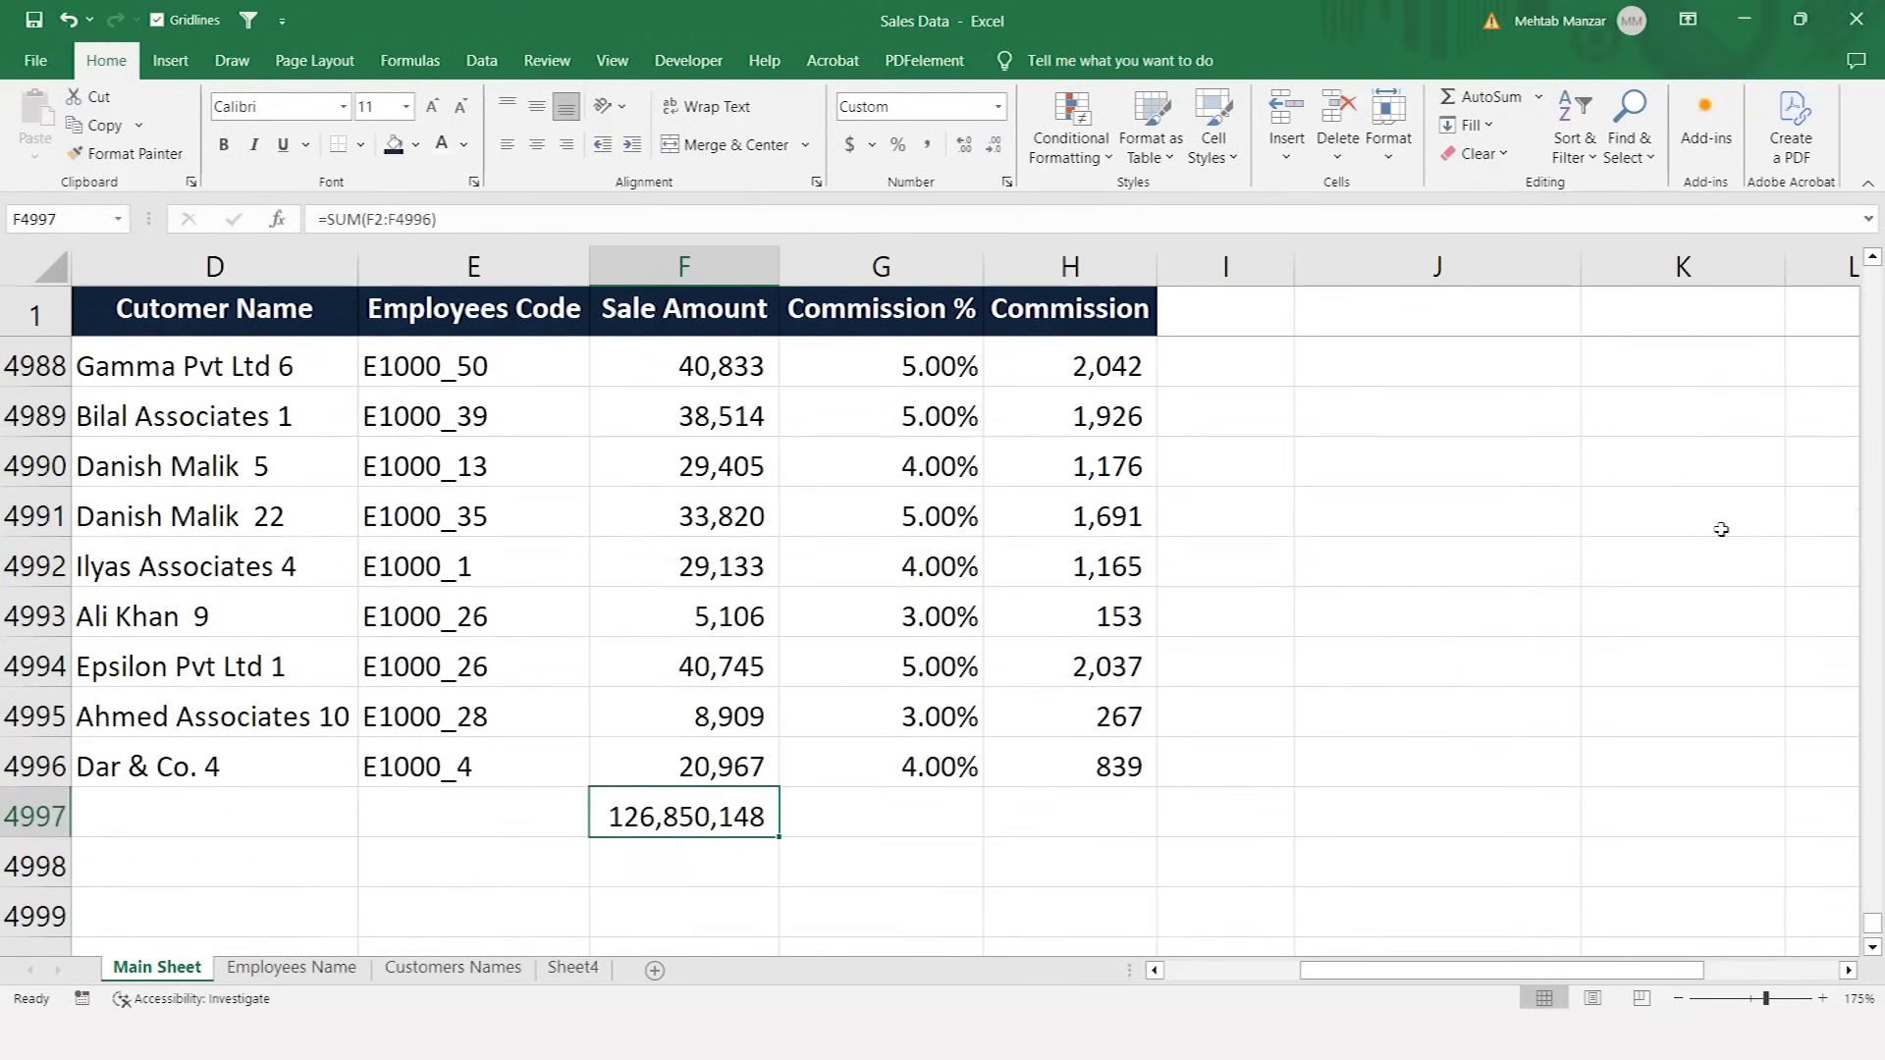
pyautogui.press('Delete')
pyautogui.press('Right')
pyautogui.press('Right')
pyautogui.press('Right')
pyautogui.press('Right')
pyautogui.press('Right')
pyautogui.hotkey('ctrl', 'Up')
pyautogui.press('Right')
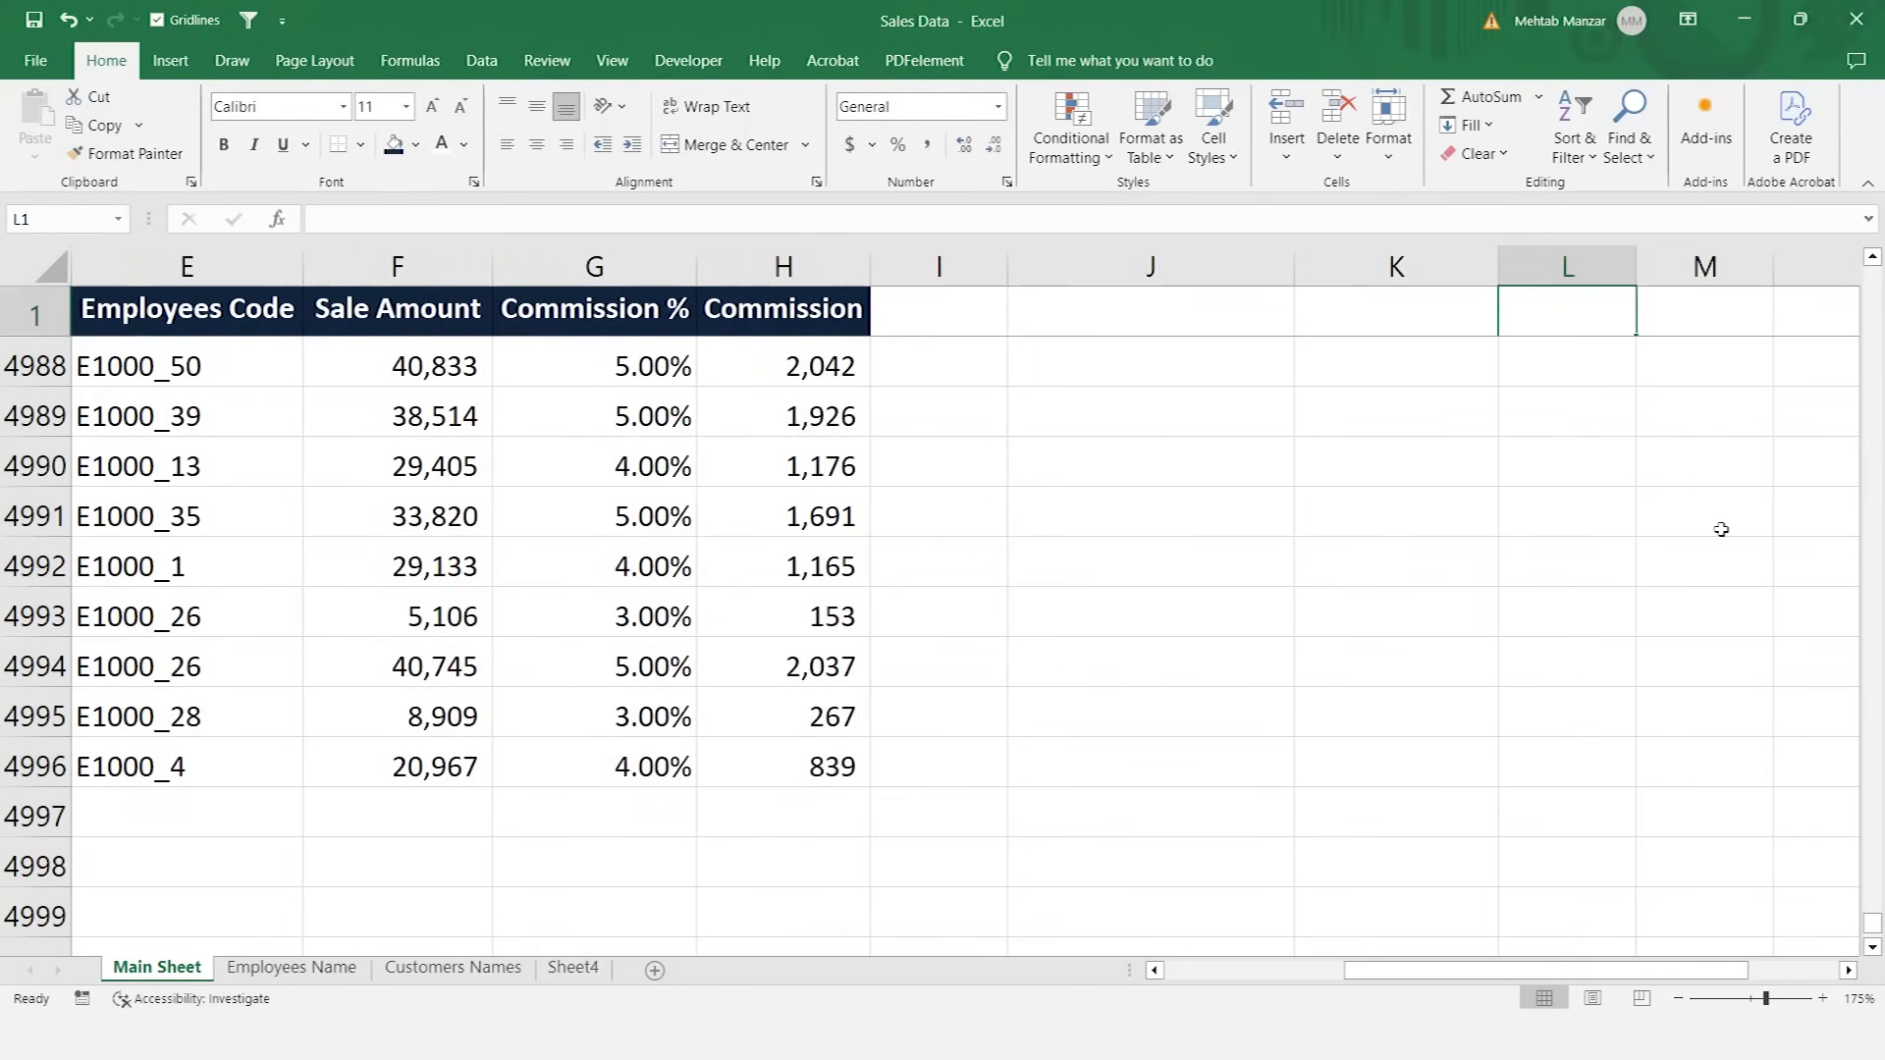
pyautogui.press('Left')
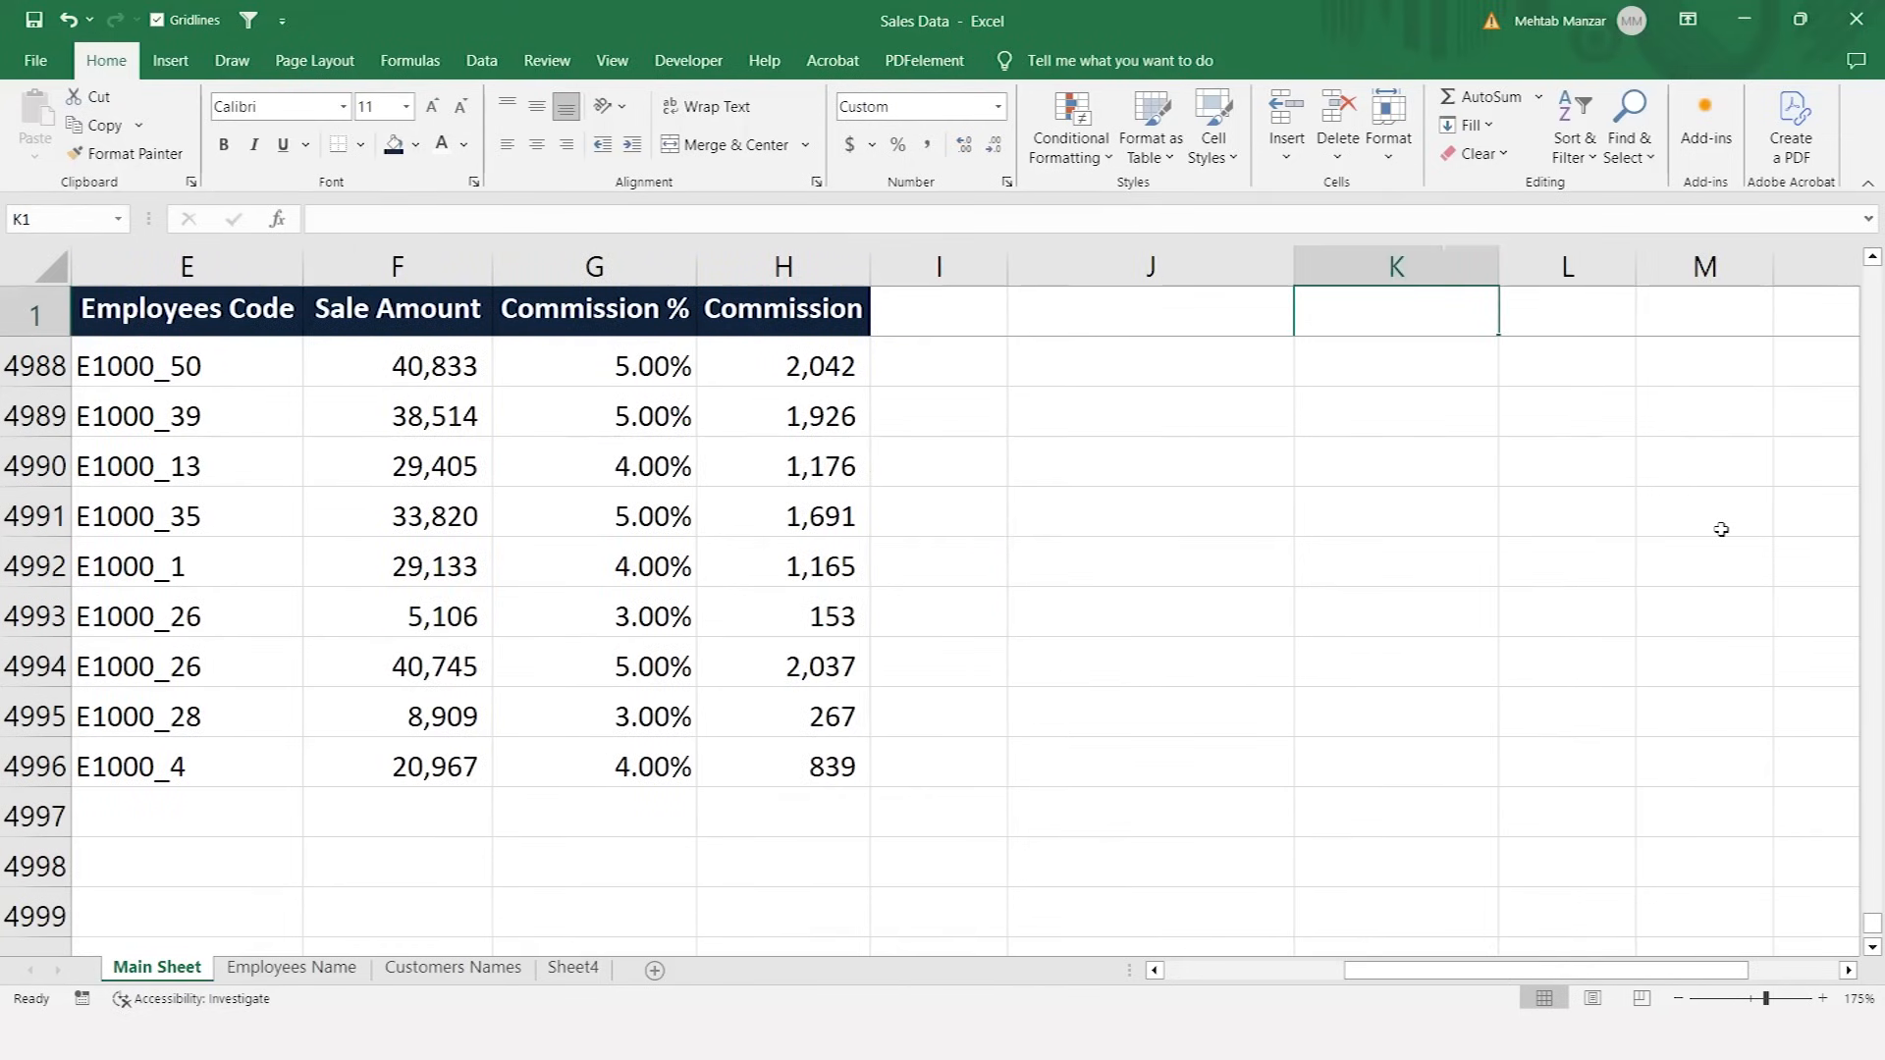
pyautogui.hotkey('ctrl', 'Down')
pyautogui.press('Down')
pyautogui.press('Down')
pyautogui.hotkey('ctrl', 'Down')
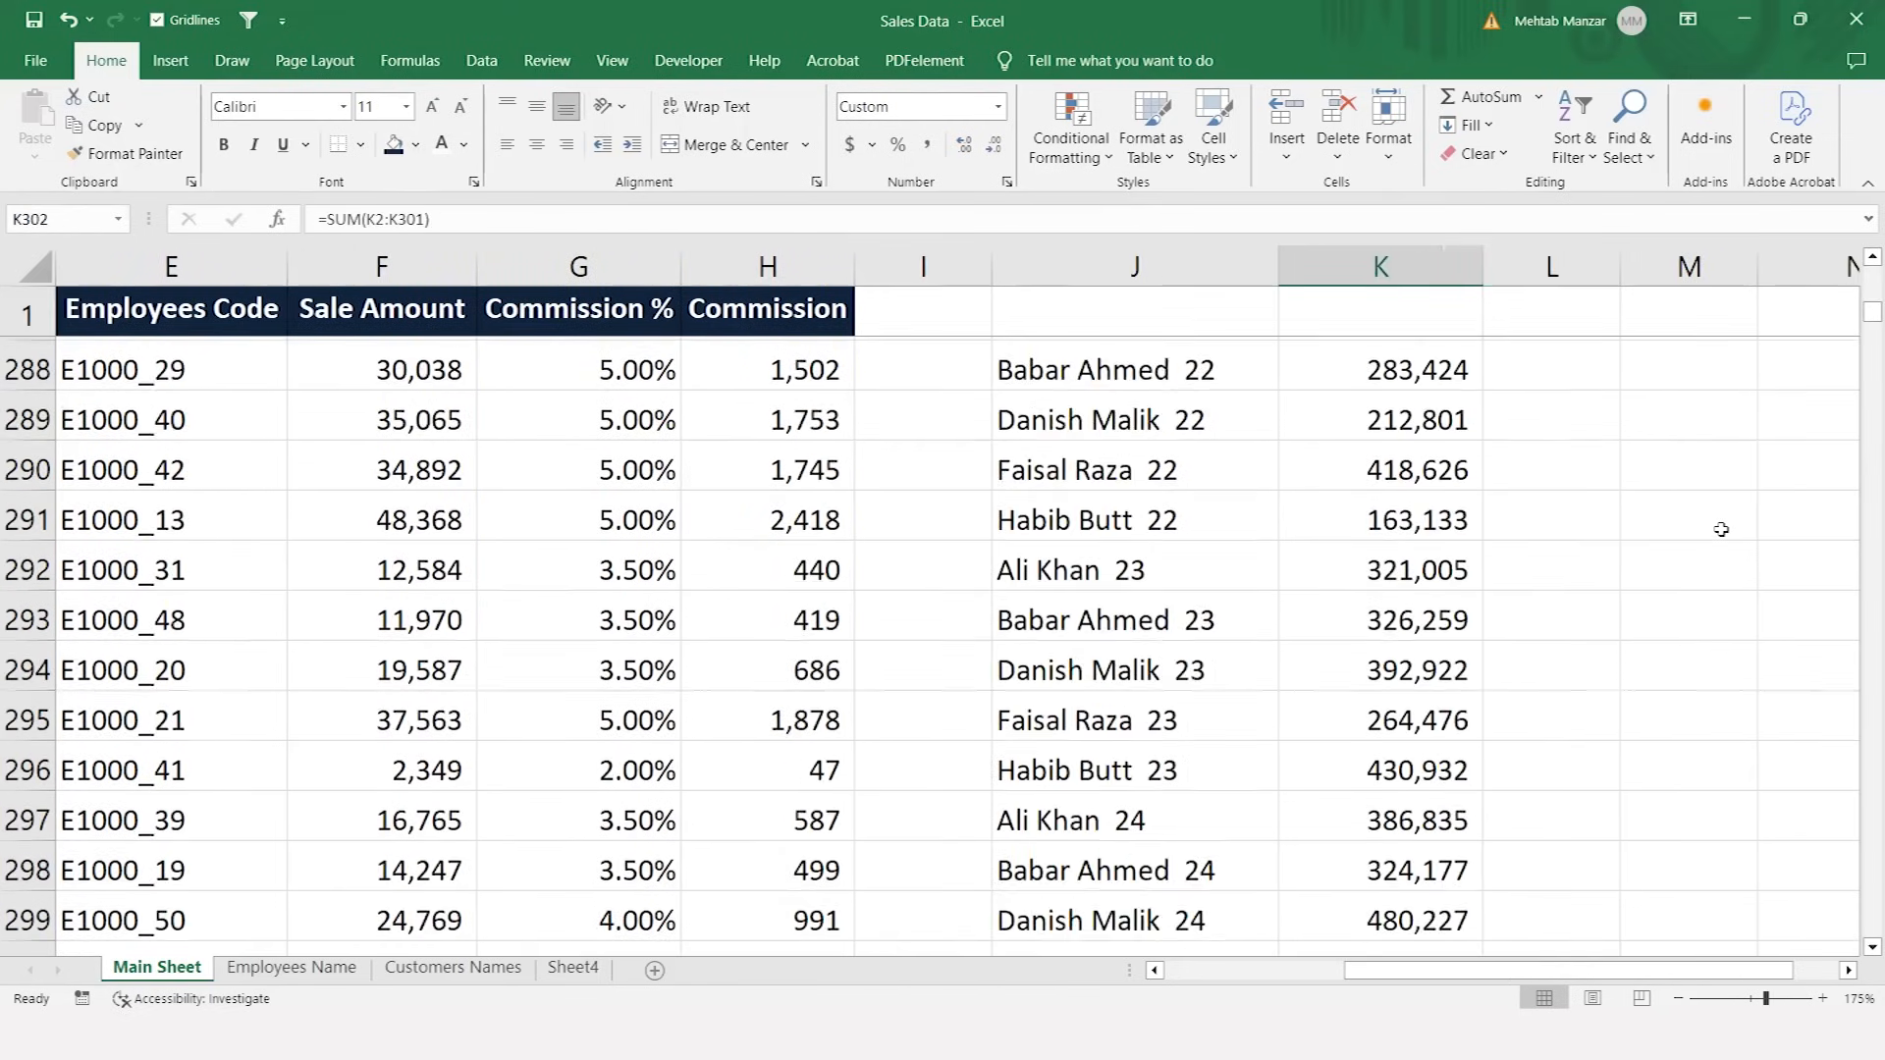
pyautogui.press('Down')
# - Look through the customer totals near the end of the list in column K
pyautogui.press('Up')
pyautogui.press('Up')
pyautogui.press('Up')
pyautogui.press('Up')
pyautogui.press('Up')
pyautogui.press('Up')
pyautogui.press('Up')
pyautogui.press('Up')
pyautogui.press('Up')
pyautogui.press('Up')
pyautogui.press('Up')
pyautogui.press('Up')
pyautogui.press('Up')
pyautogui.press('Up')
pyautogui.press('Up')
pyautogui.press('Up')
pyautogui.press('Up')
pyautogui.press('Up')
pyautogui.press('Up')
pyautogui.press('Up')
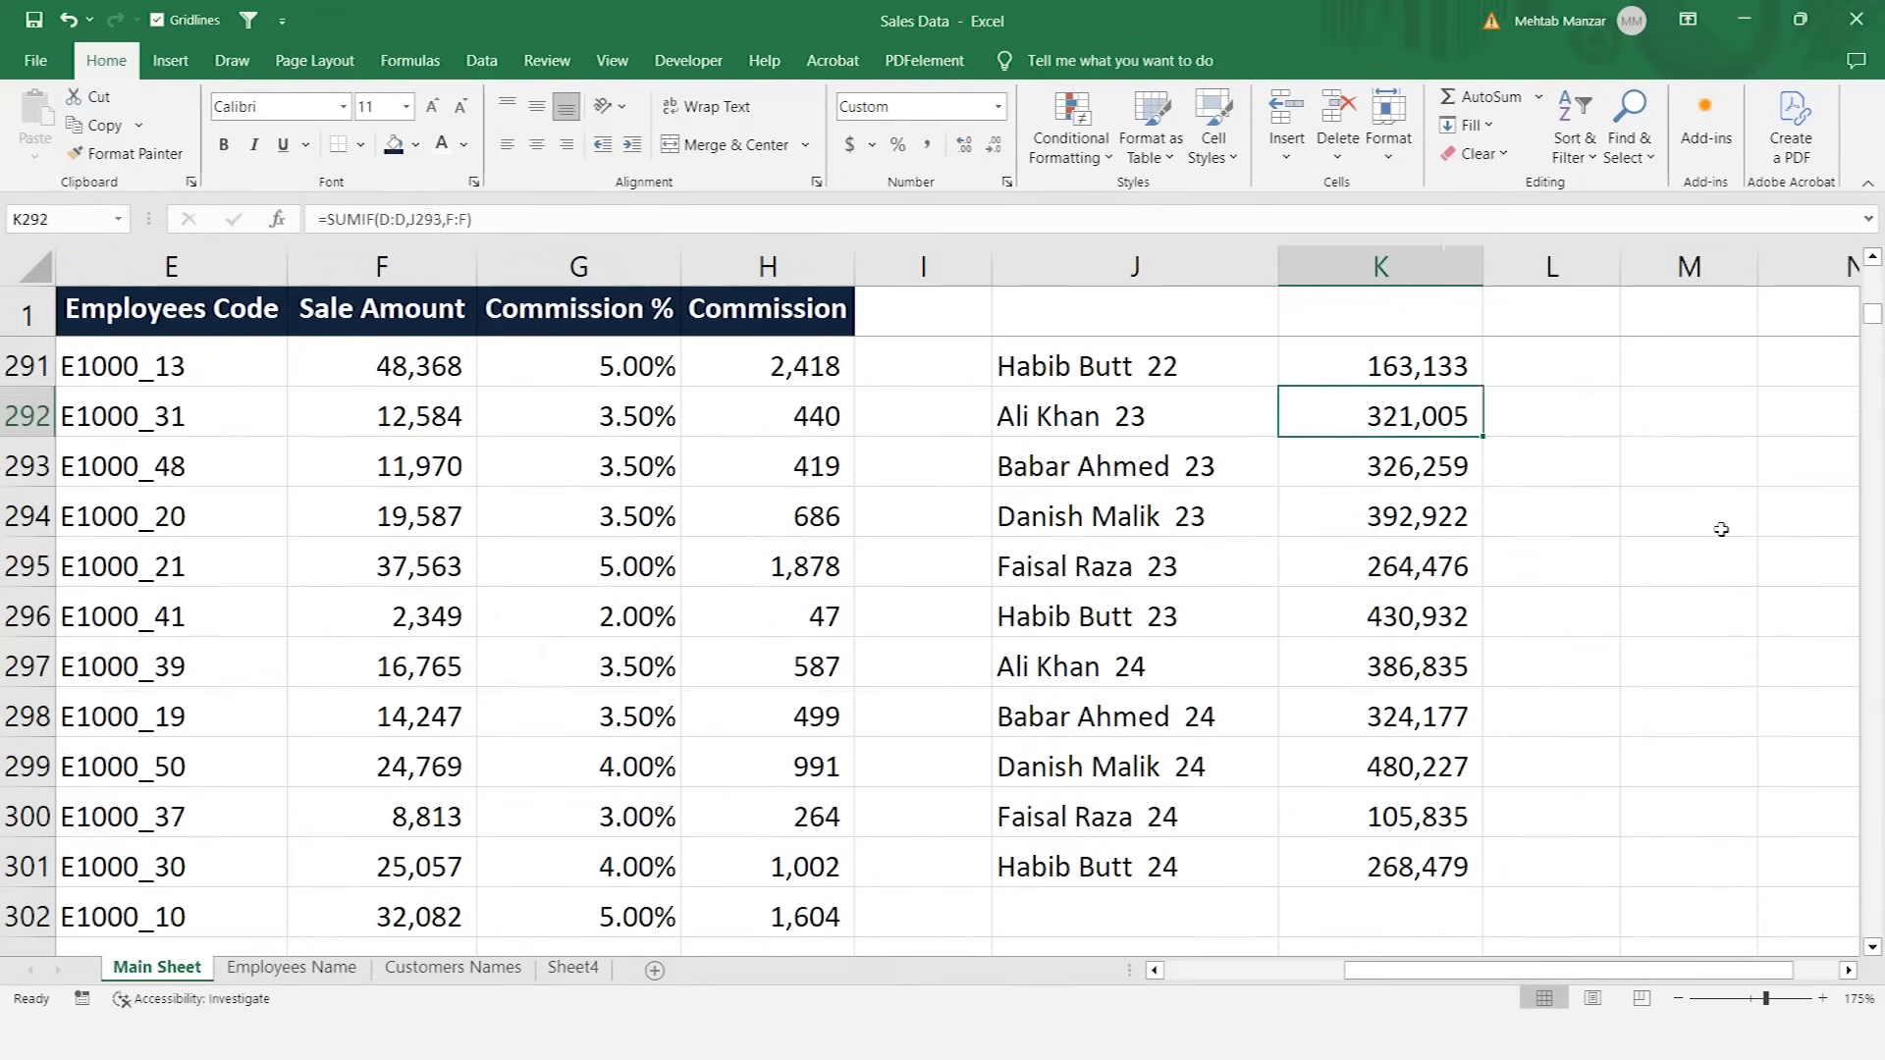
pyautogui.press('Left')
pyautogui.press('Left')
pyautogui.press('Right')
pyautogui.press('Right')
pyautogui.press('Up')
pyautogui.press('Up')
pyautogui.press('Up')
pyautogui.press('Up')
pyautogui.press('Up')
pyautogui.press('Up')
# - Enter the header Customer Name in J1 above the unique customer list
pyautogui.hotkey('ctrl', 'Up')
pyautogui.press('Left')
pyautogui.press('Up')
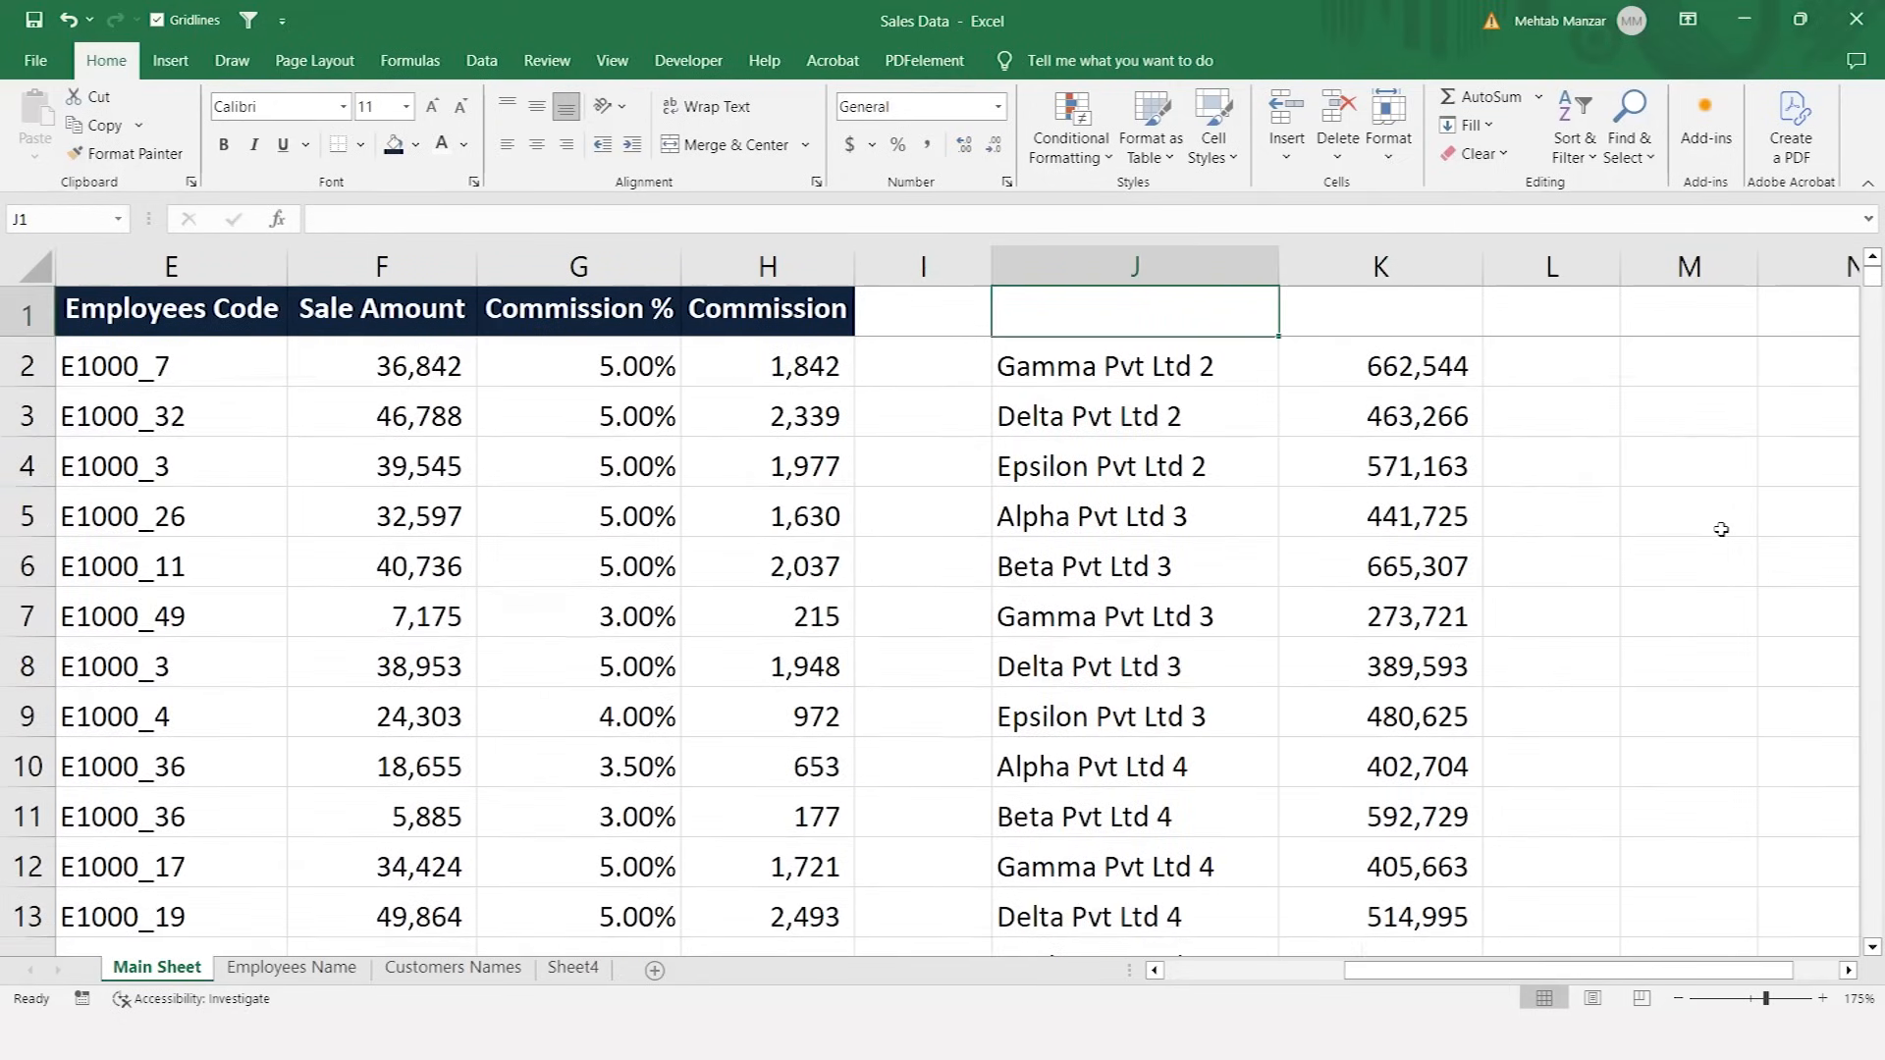
pyautogui.write('Cu')
pyautogui.write('tomer')
pyautogui.press('BackSpace')
pyautogui.press('BackSpace')
pyautogui.press('BackSpace')
pyautogui.press('BackSpace')
pyautogui.press('BackSpace')
pyautogui.press('BackSpace')
pyautogui.write('stomr ')
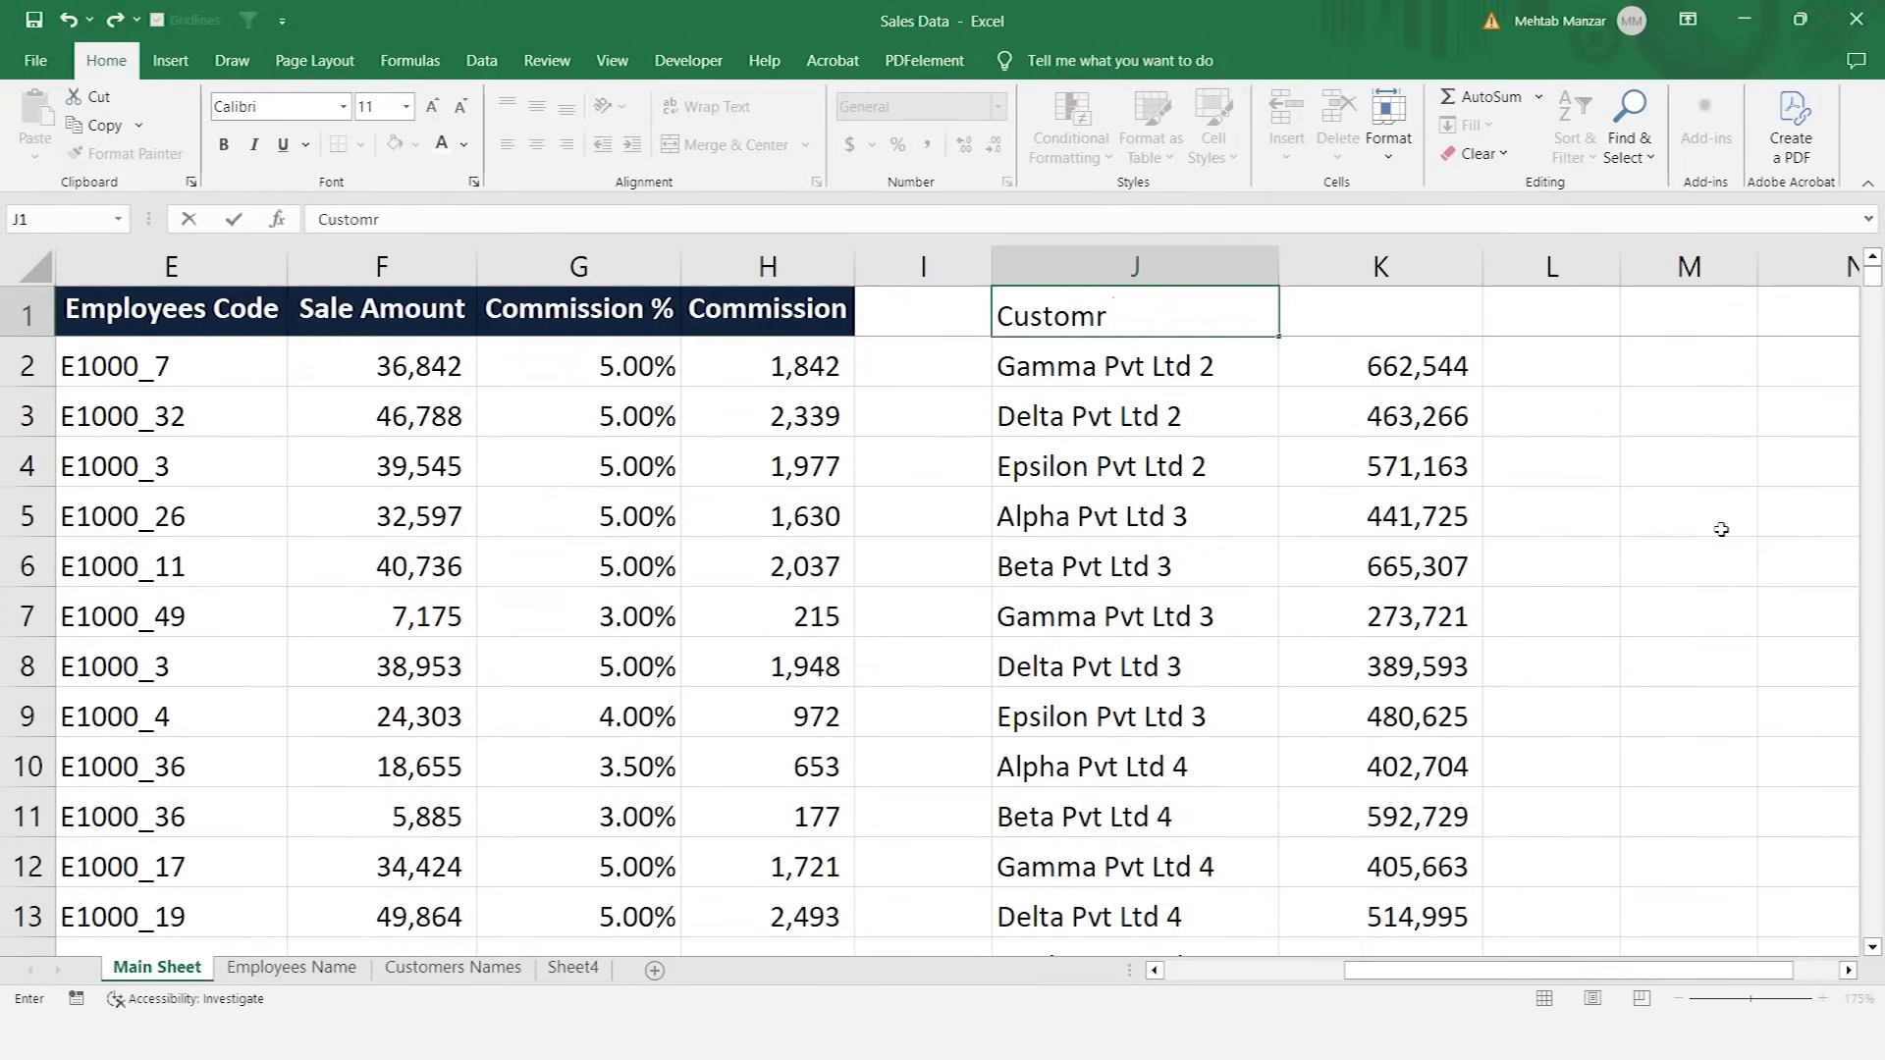
pyautogui.press('BackSpace')
pyautogui.press('BackSpace')
pyautogui.write('er Name')
pyautogui.press('Return')
pyautogui.press('Up')
pyautogui.press('Right')
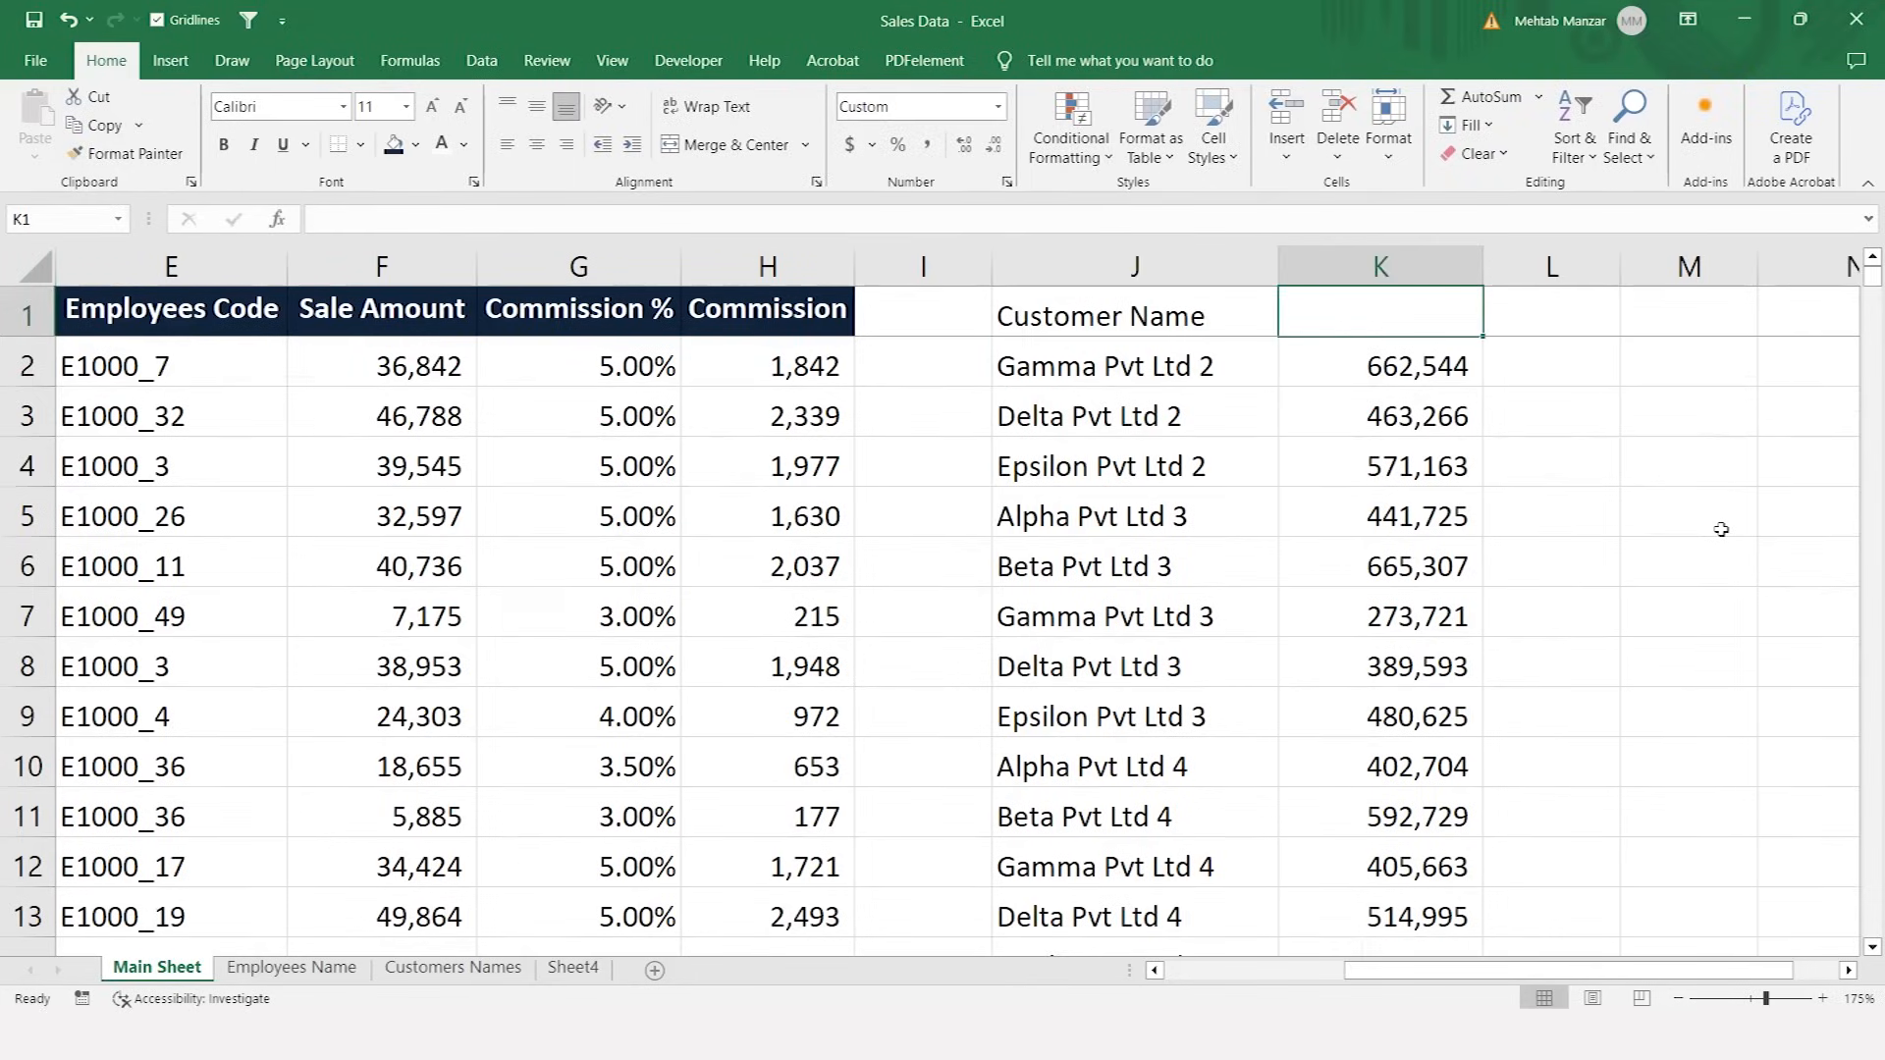
pyautogui.write('A')
pyautogui.press('Return')
pyautogui.write('Sales')
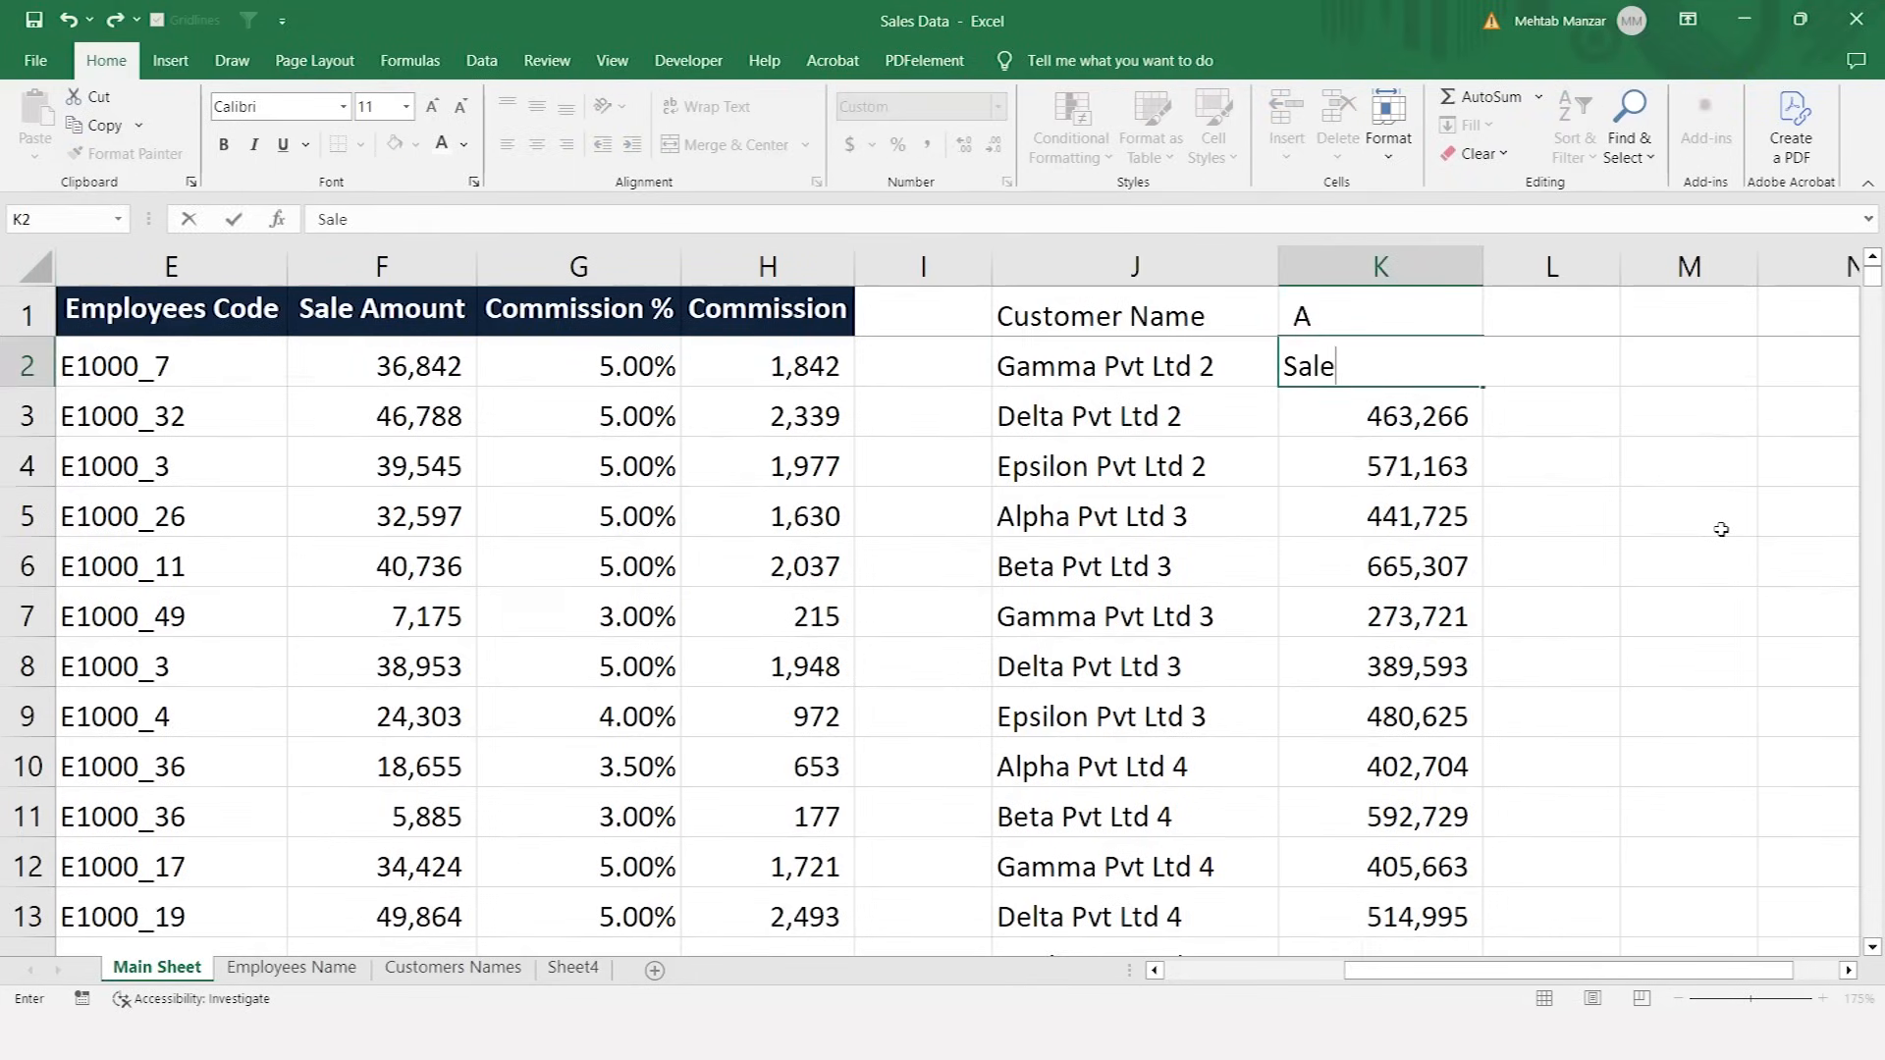
pyautogui.press('Return')
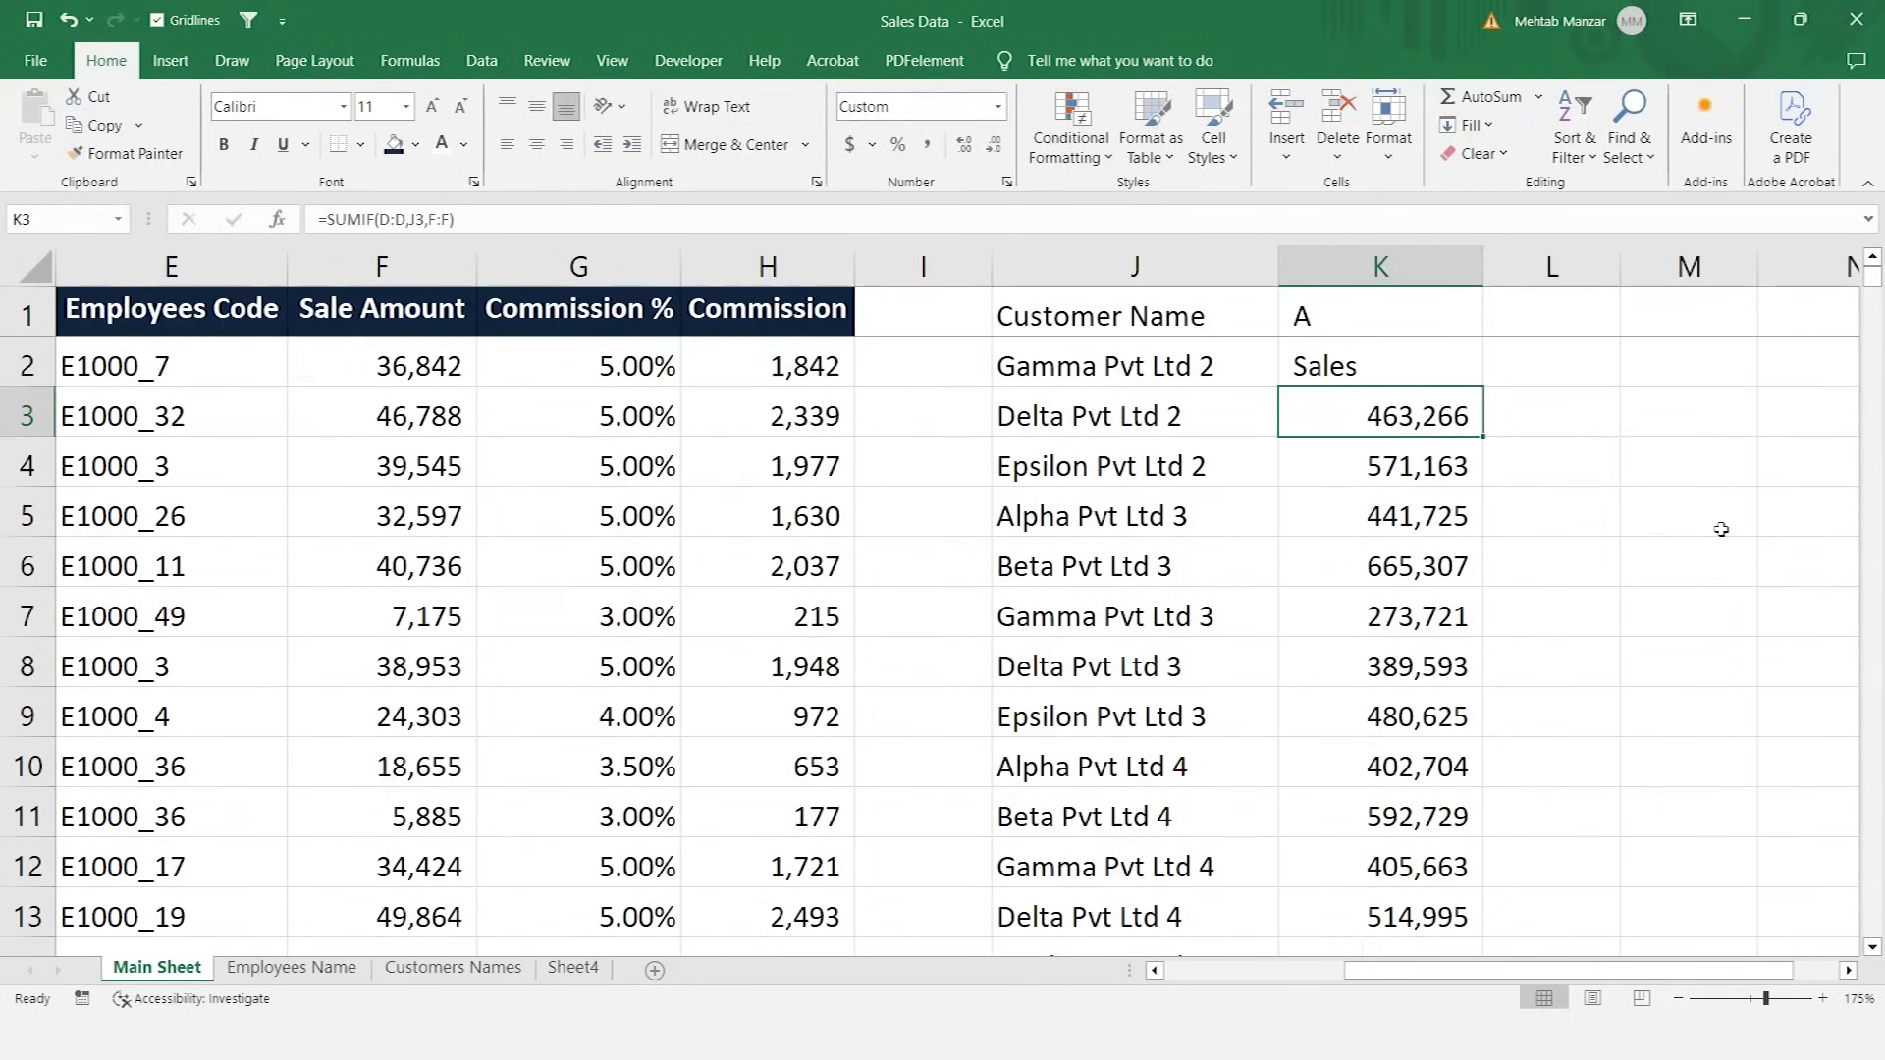
pyautogui.hotkey('ctrl', 'z')
# - Enter the header Sales in K1 above the customer totals
pyautogui.press('Up')
pyautogui.write('Sales')
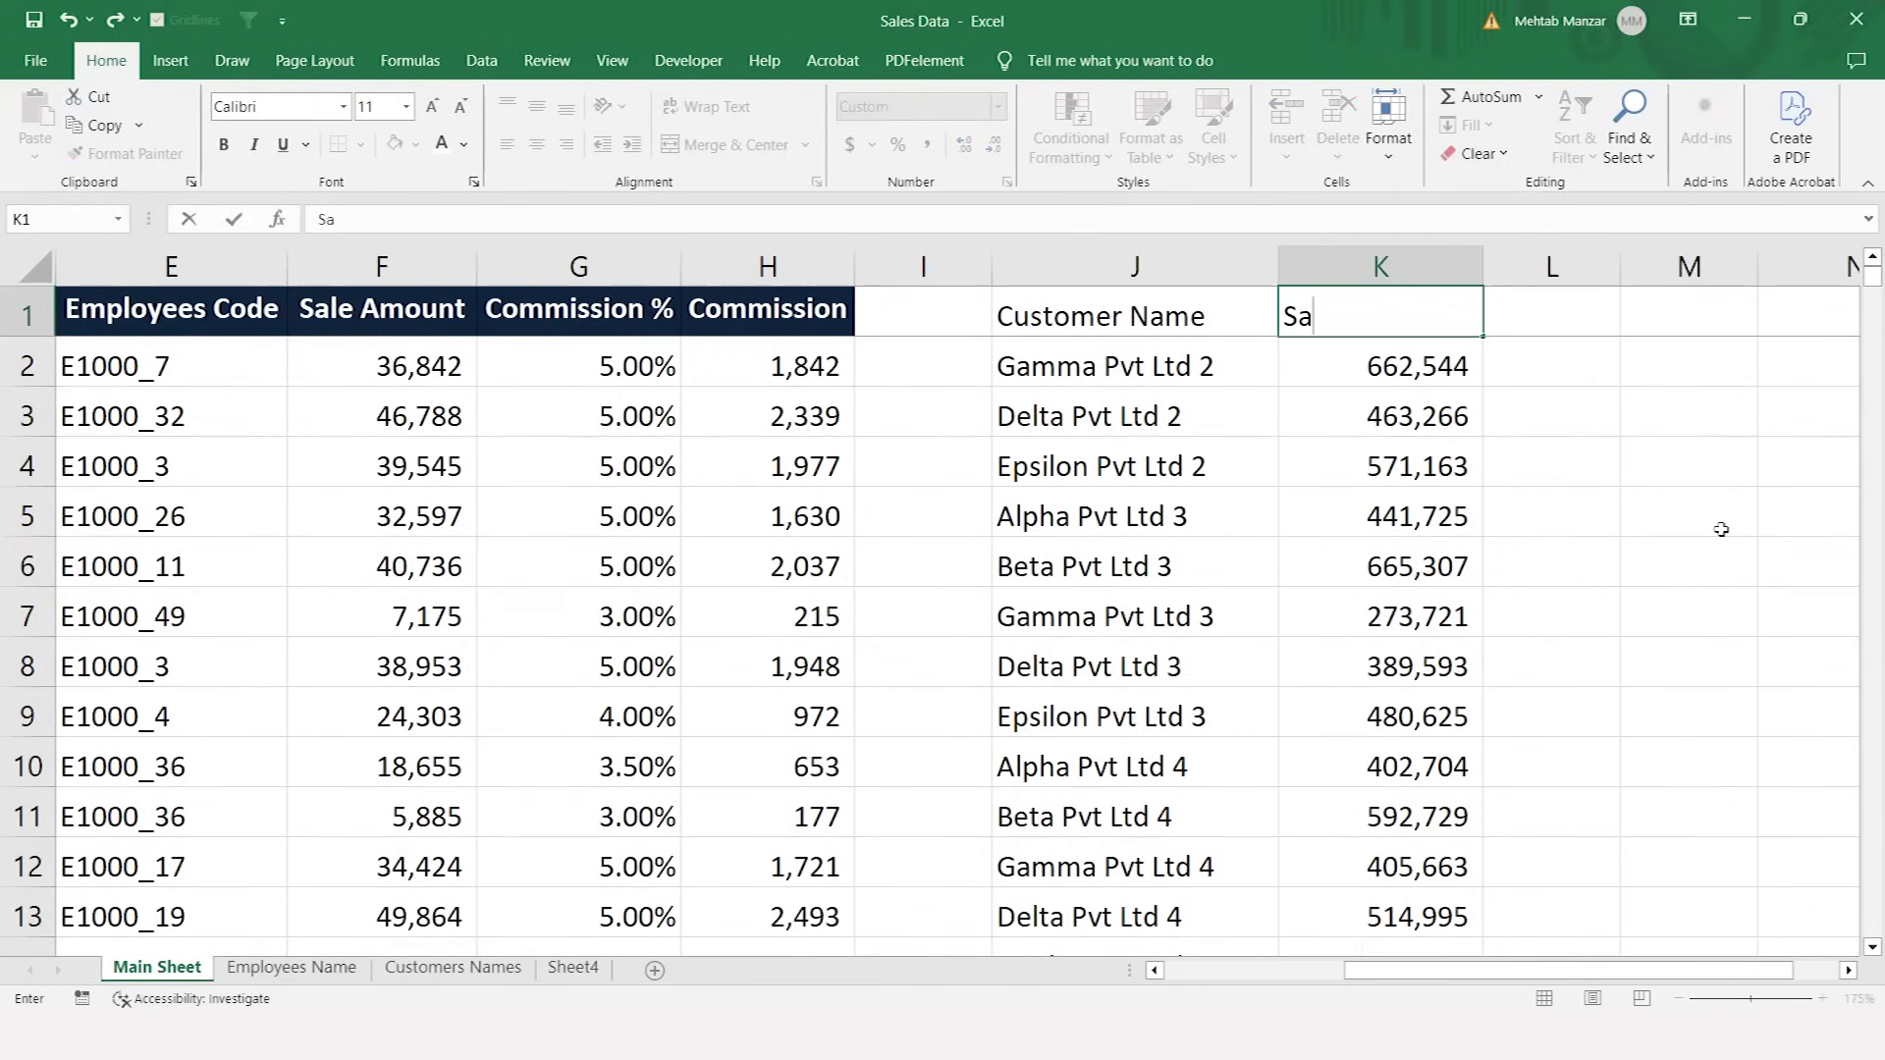
pyautogui.hotkey('ctrl', 'Return')
# - Add a filter to the headers J1:K1 and sort the customer list by Sales from largest to smallest
pyautogui.press('Left')
pyautogui.hotkey('shift', 'Right')
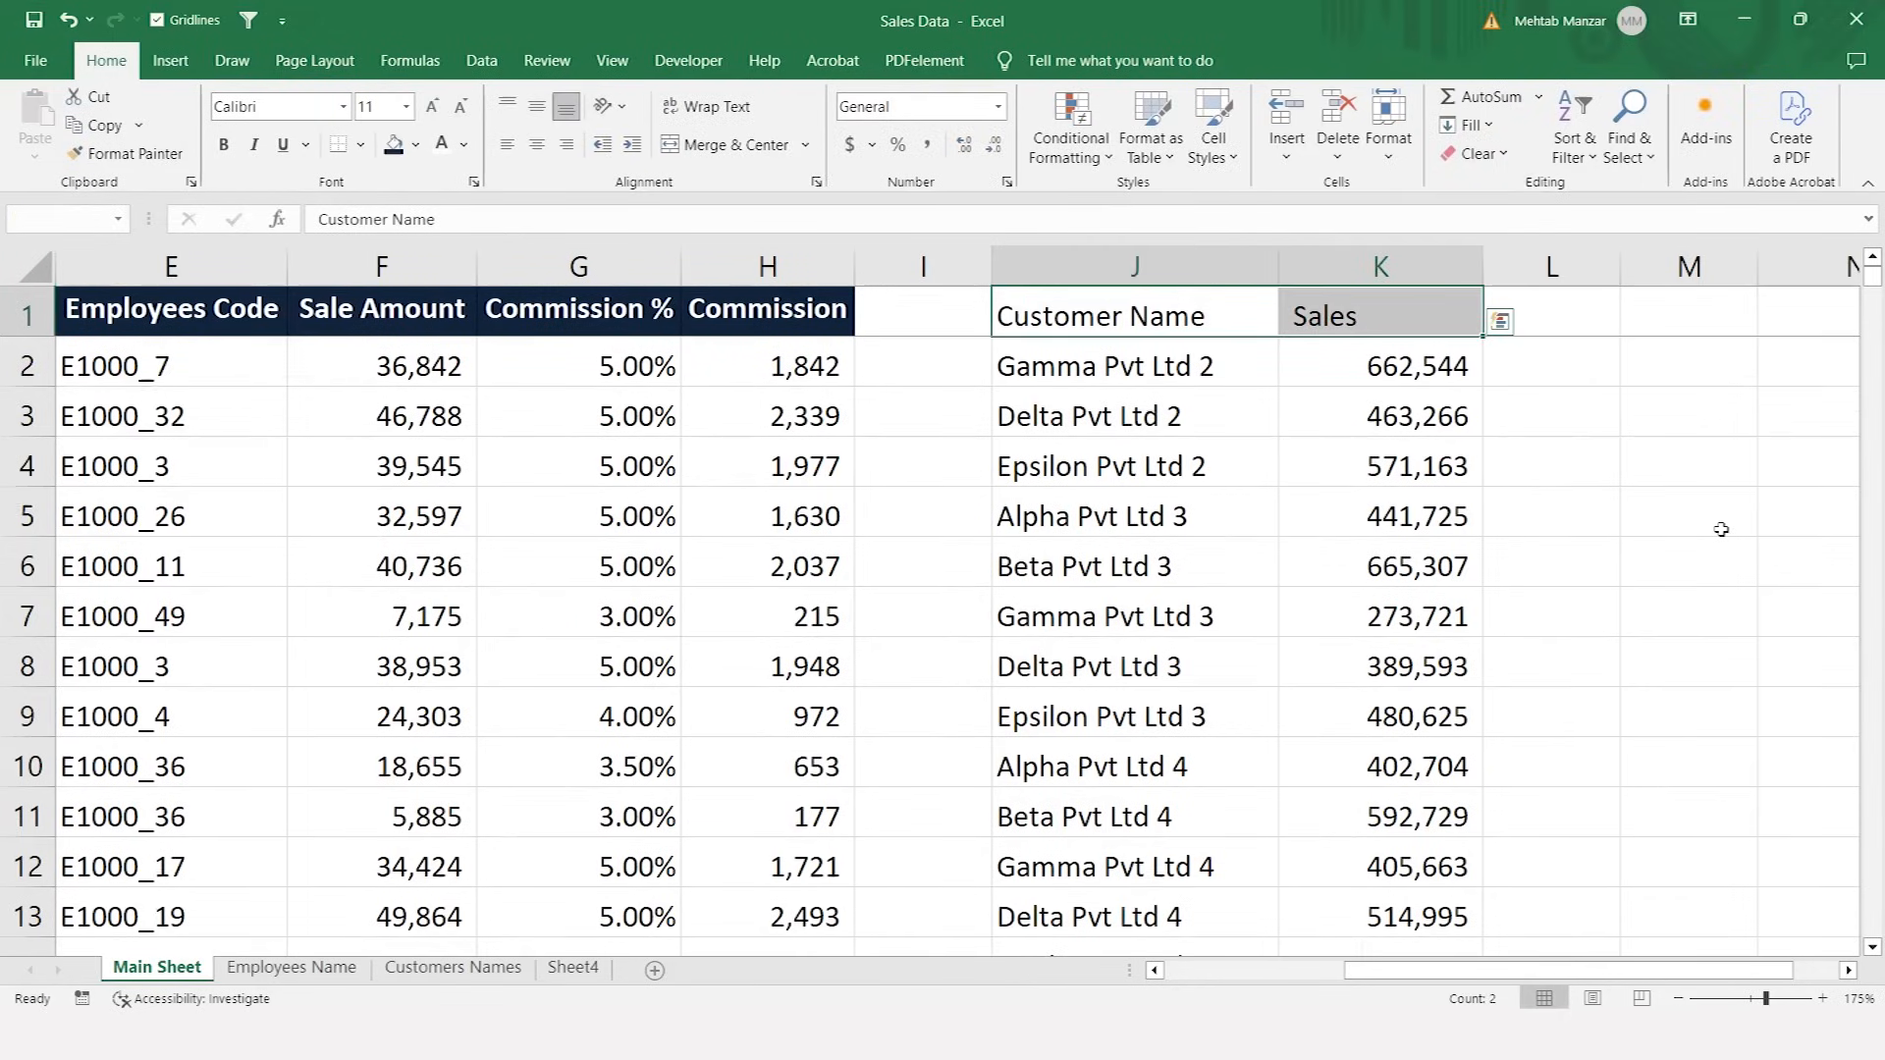
pyautogui.click(1578, 153)
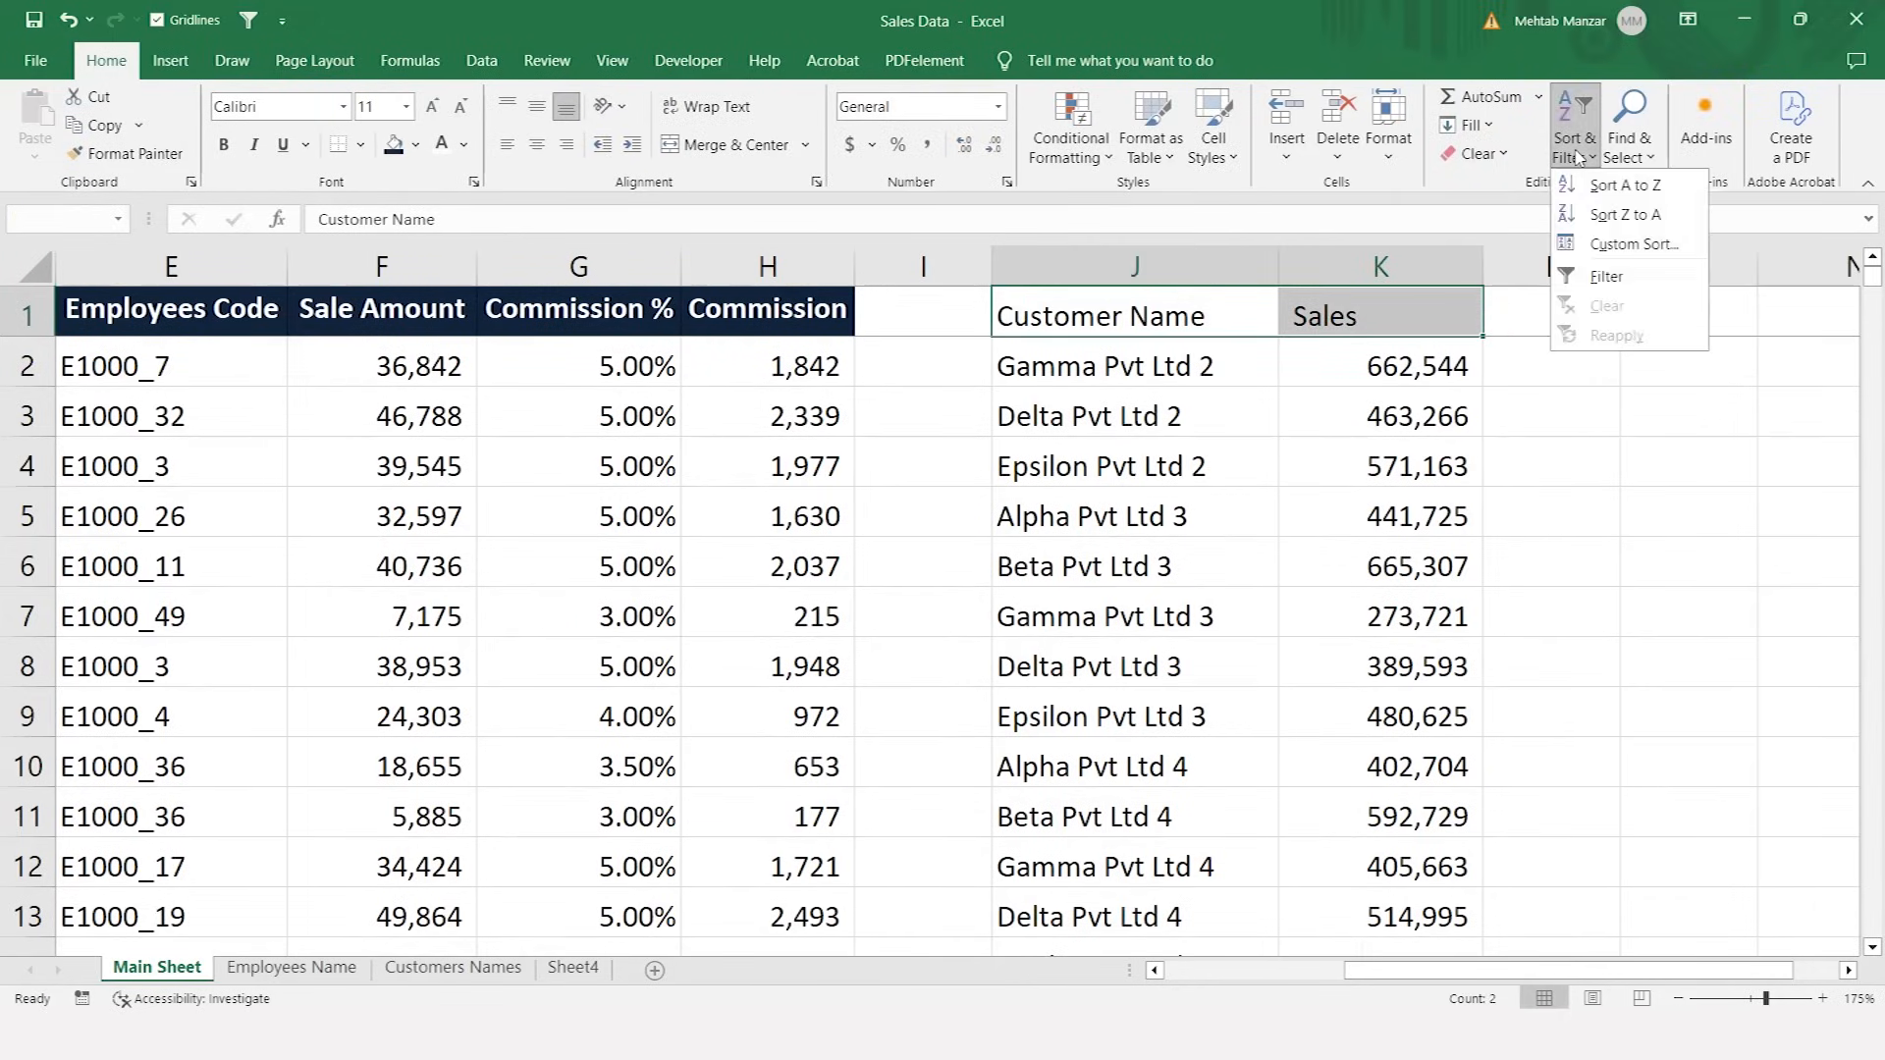
pyautogui.click(1610, 278)
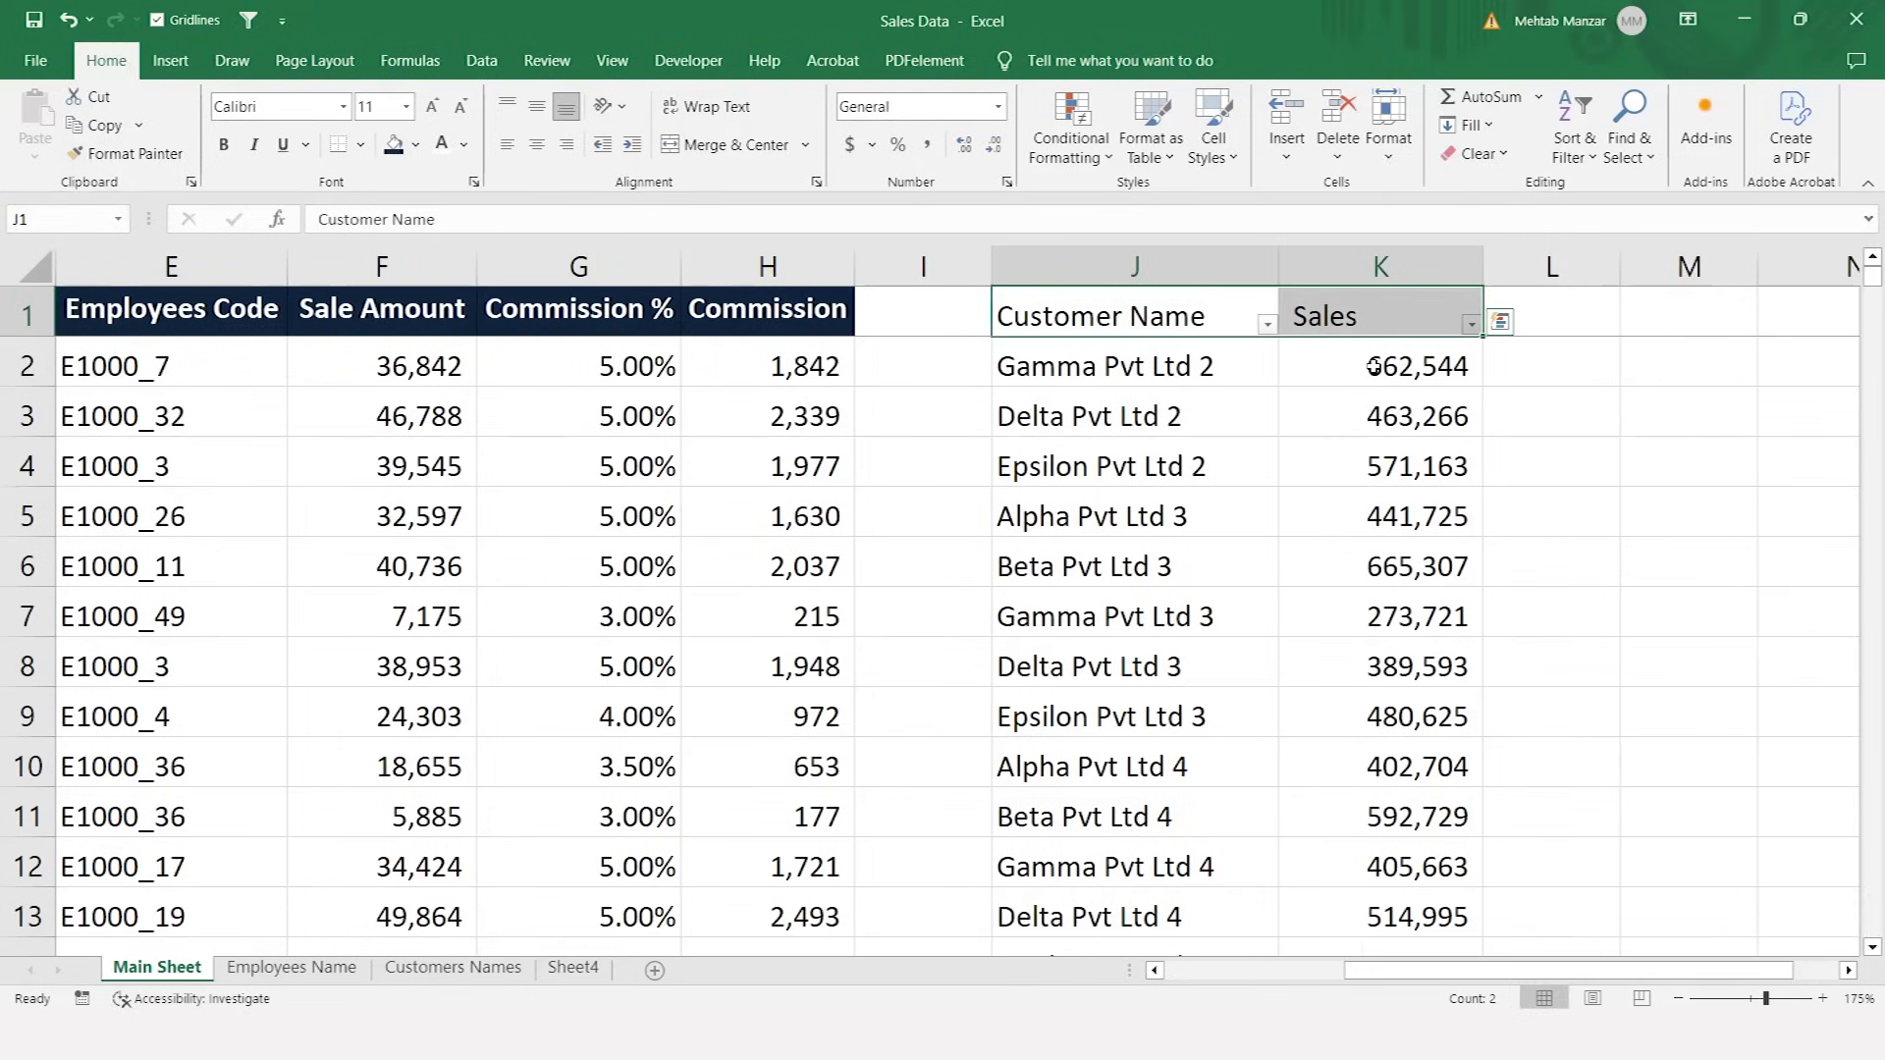
pyautogui.click(1472, 325)
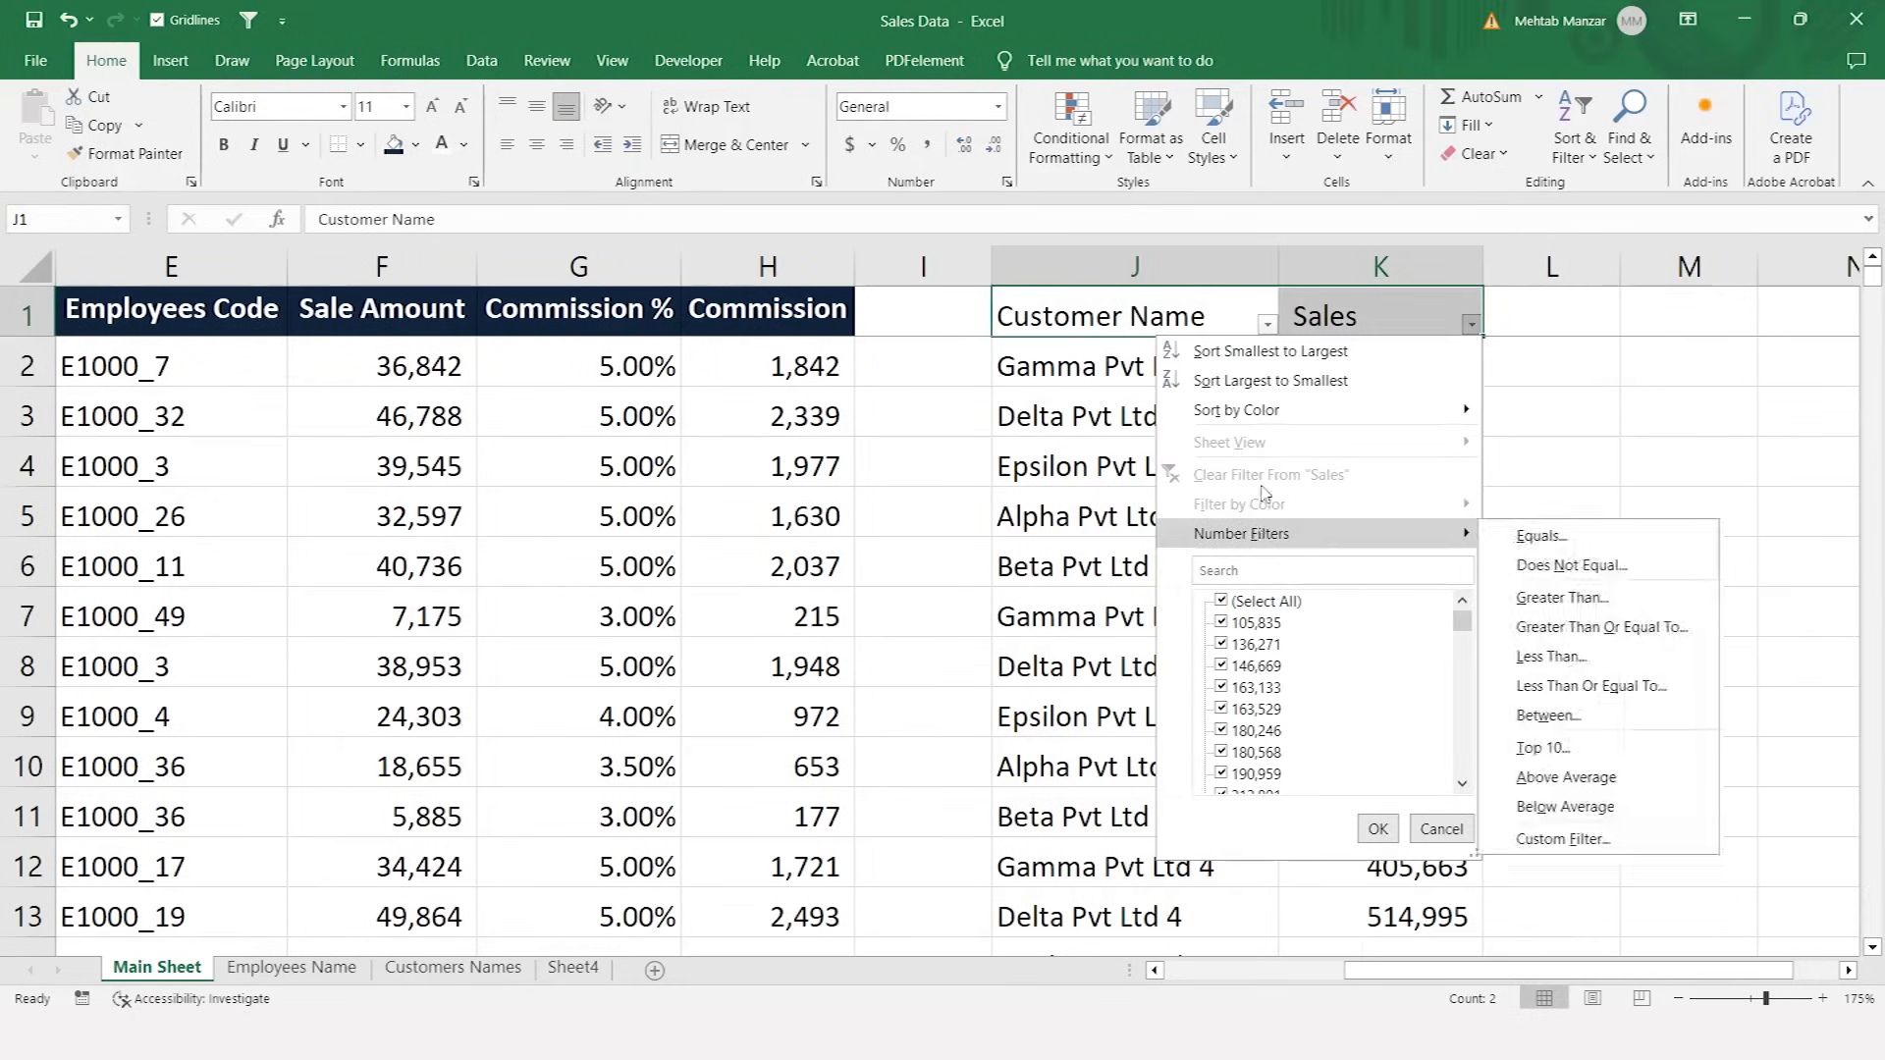
pyautogui.click(1267, 382)
pyautogui.click(1232, 405)
# - Look through the ten customers with the highest sales in J2:K11
pyautogui.press('Left')
pyautogui.press('Right')
pyautogui.press('Up')
pyautogui.press('Right')
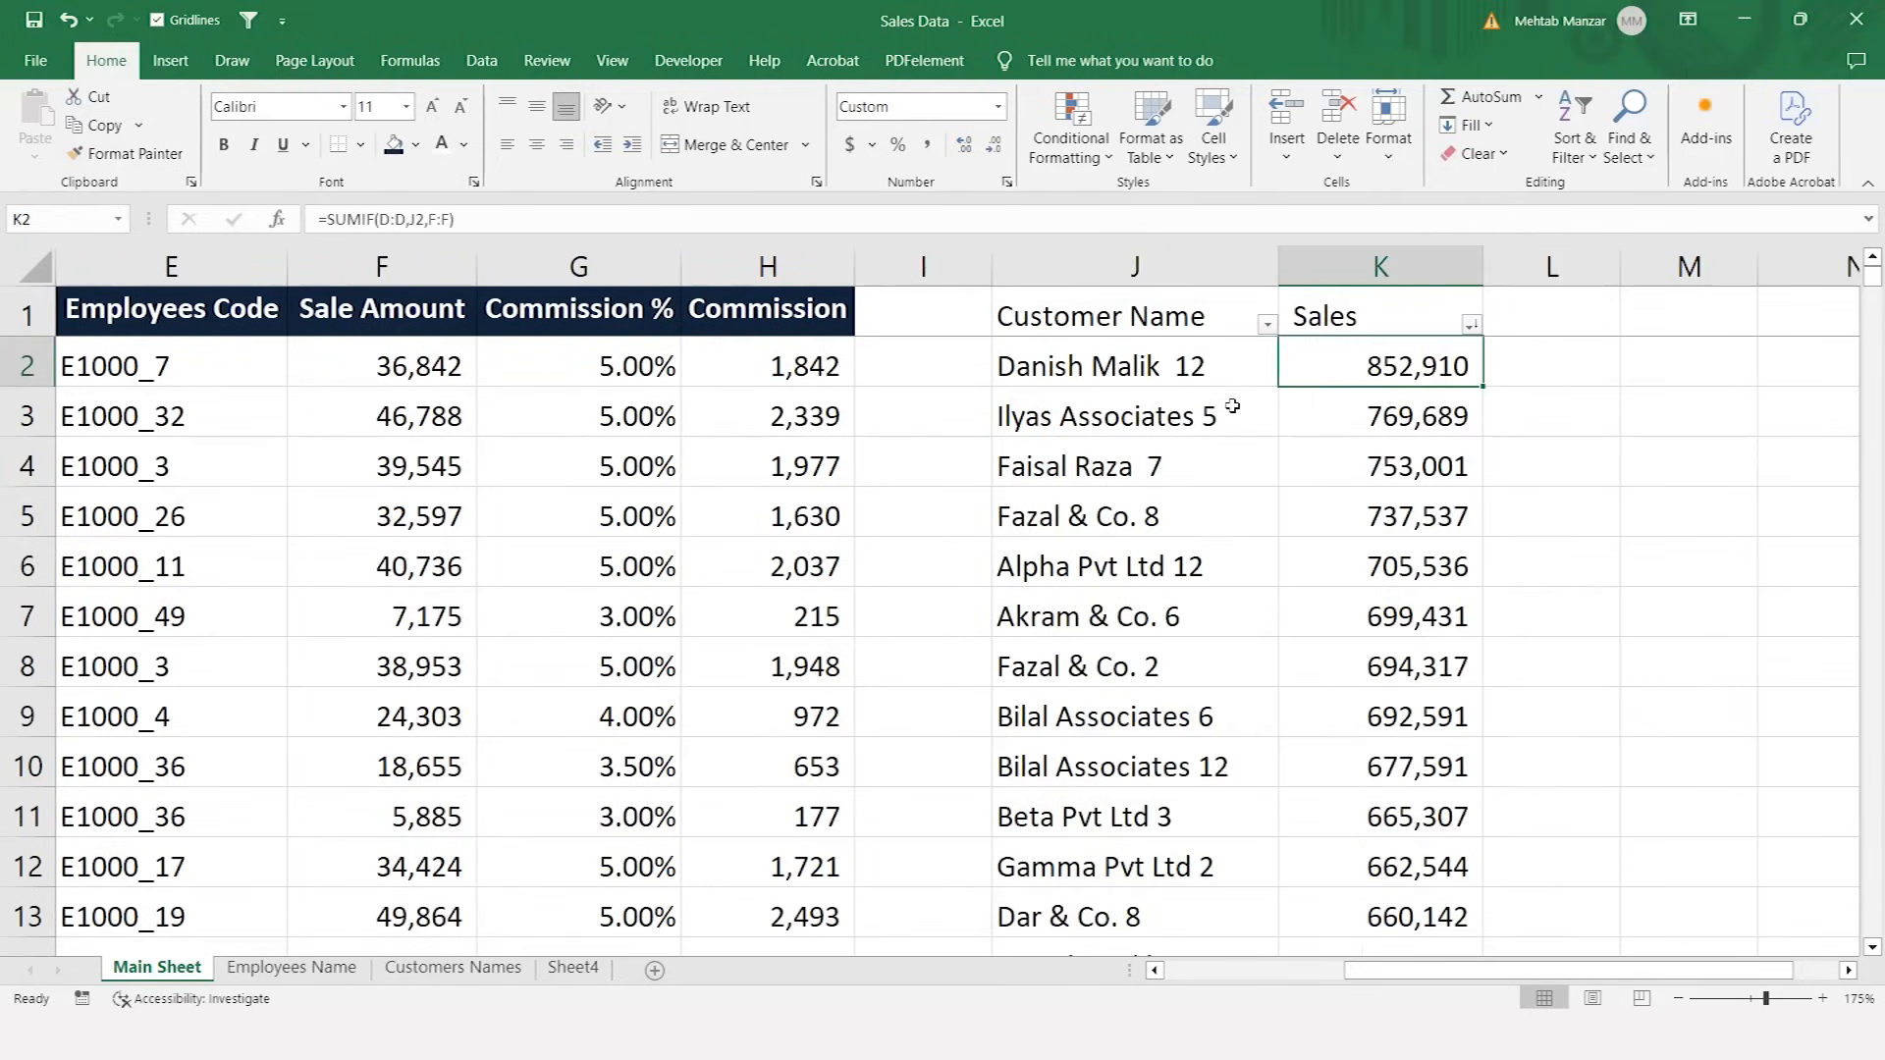
pyautogui.press('Down')
pyautogui.press('Down')
pyautogui.press('Down')
pyautogui.press('Down')
pyautogui.press('Down')
pyautogui.press('Down')
pyautogui.press('Down')
pyautogui.press('Down')
pyautogui.press('Down')
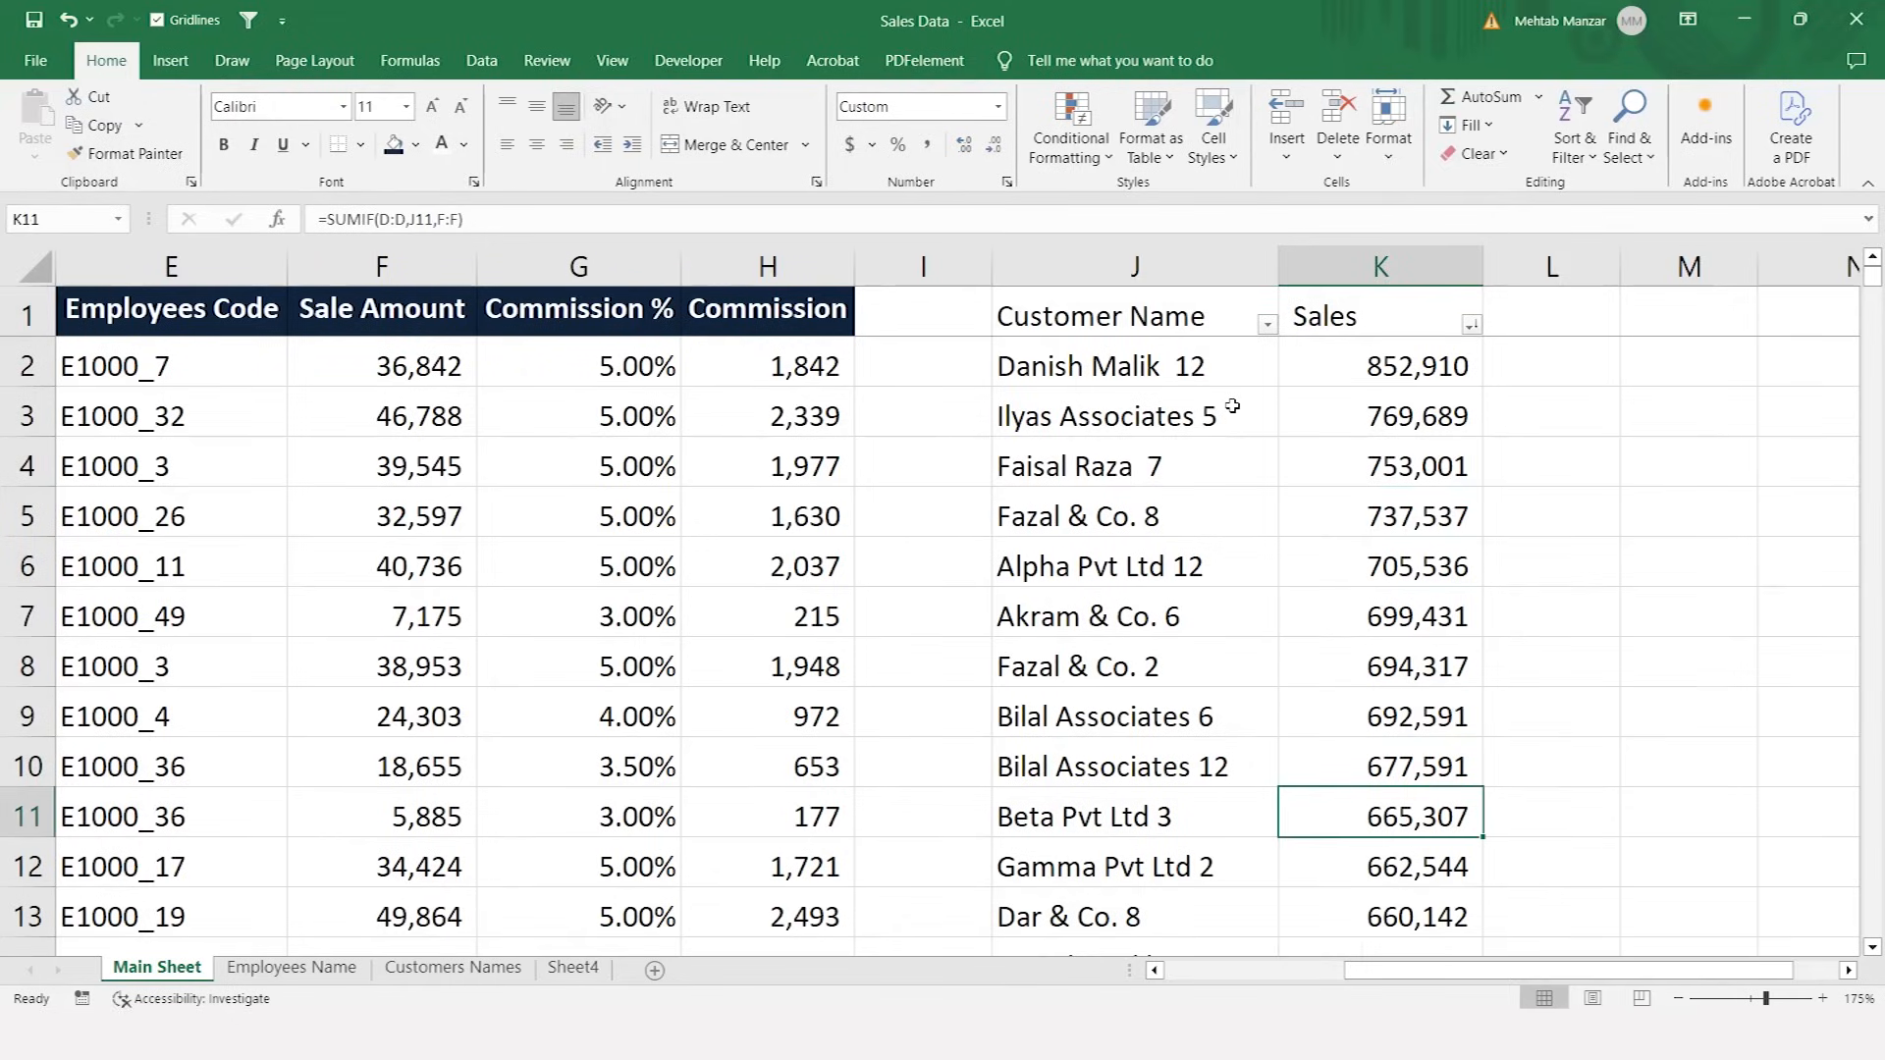
pyautogui.press('Up')
pyautogui.press('Up')
pyautogui.press('Up')
pyautogui.press('Up')
pyautogui.press('Up')
pyautogui.press('Up')
pyautogui.press('Up')
pyautogui.press('Up')
pyautogui.press('Up')
pyautogui.press('Up')
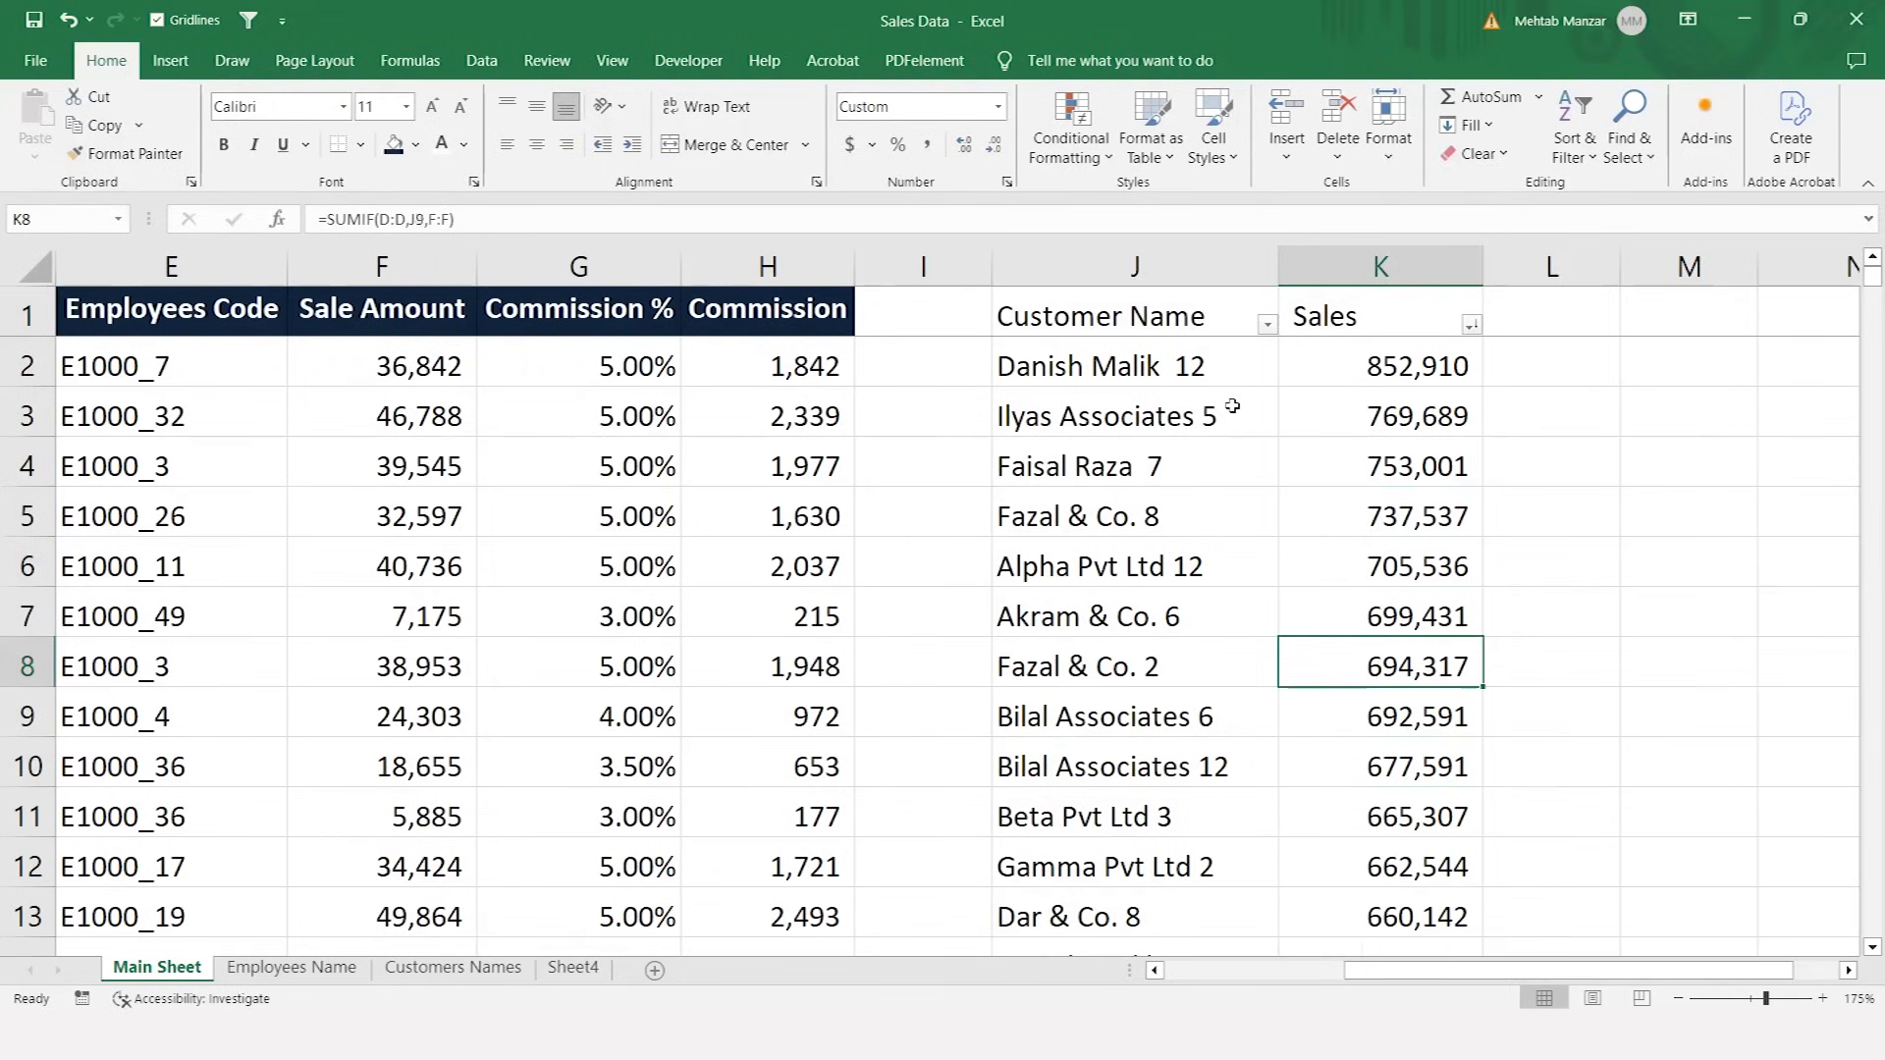
pyautogui.press('Left')
pyautogui.press('Left')
pyautogui.press('Left')
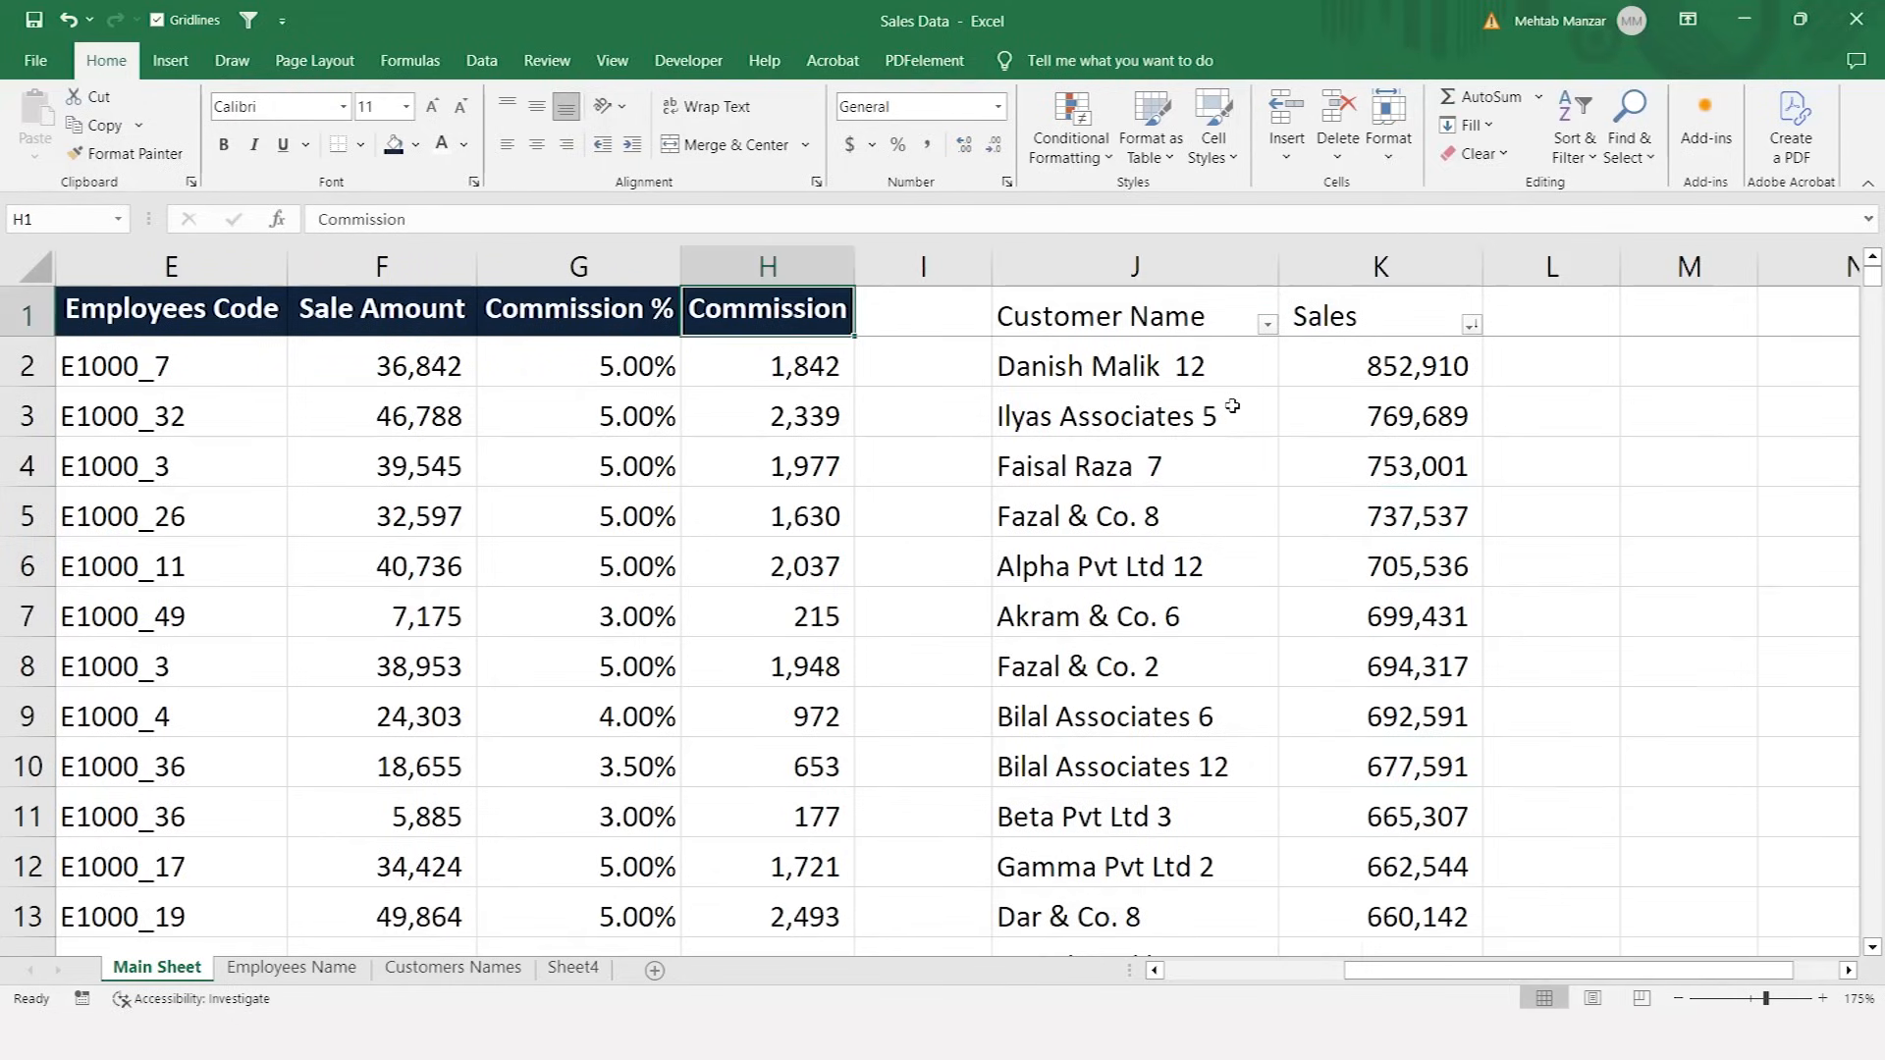
# - Delete the contents of the customer summary in J1:K301, including its headers
pyautogui.press('Right')
pyautogui.press('Right')
pyautogui.hotkey('shift', 'Right')
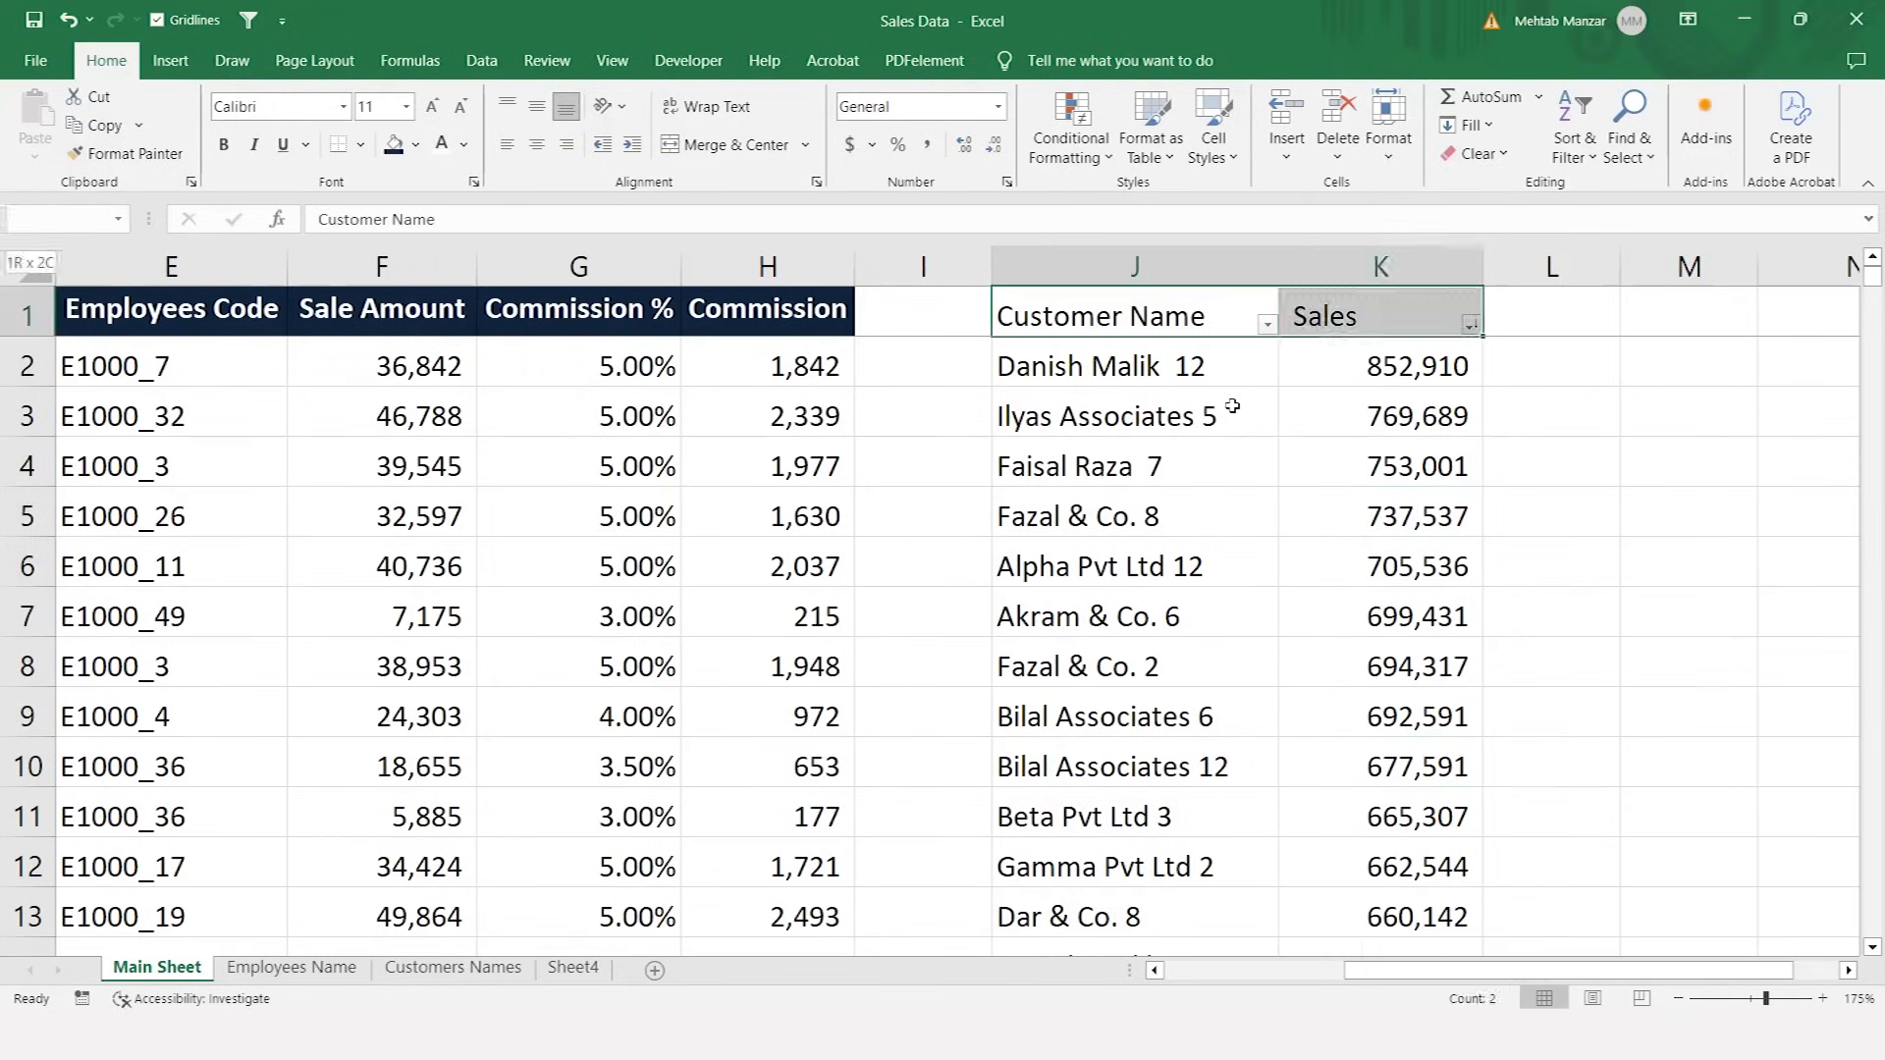
pyautogui.hotkey('ctrl', 'shift', 'Down')
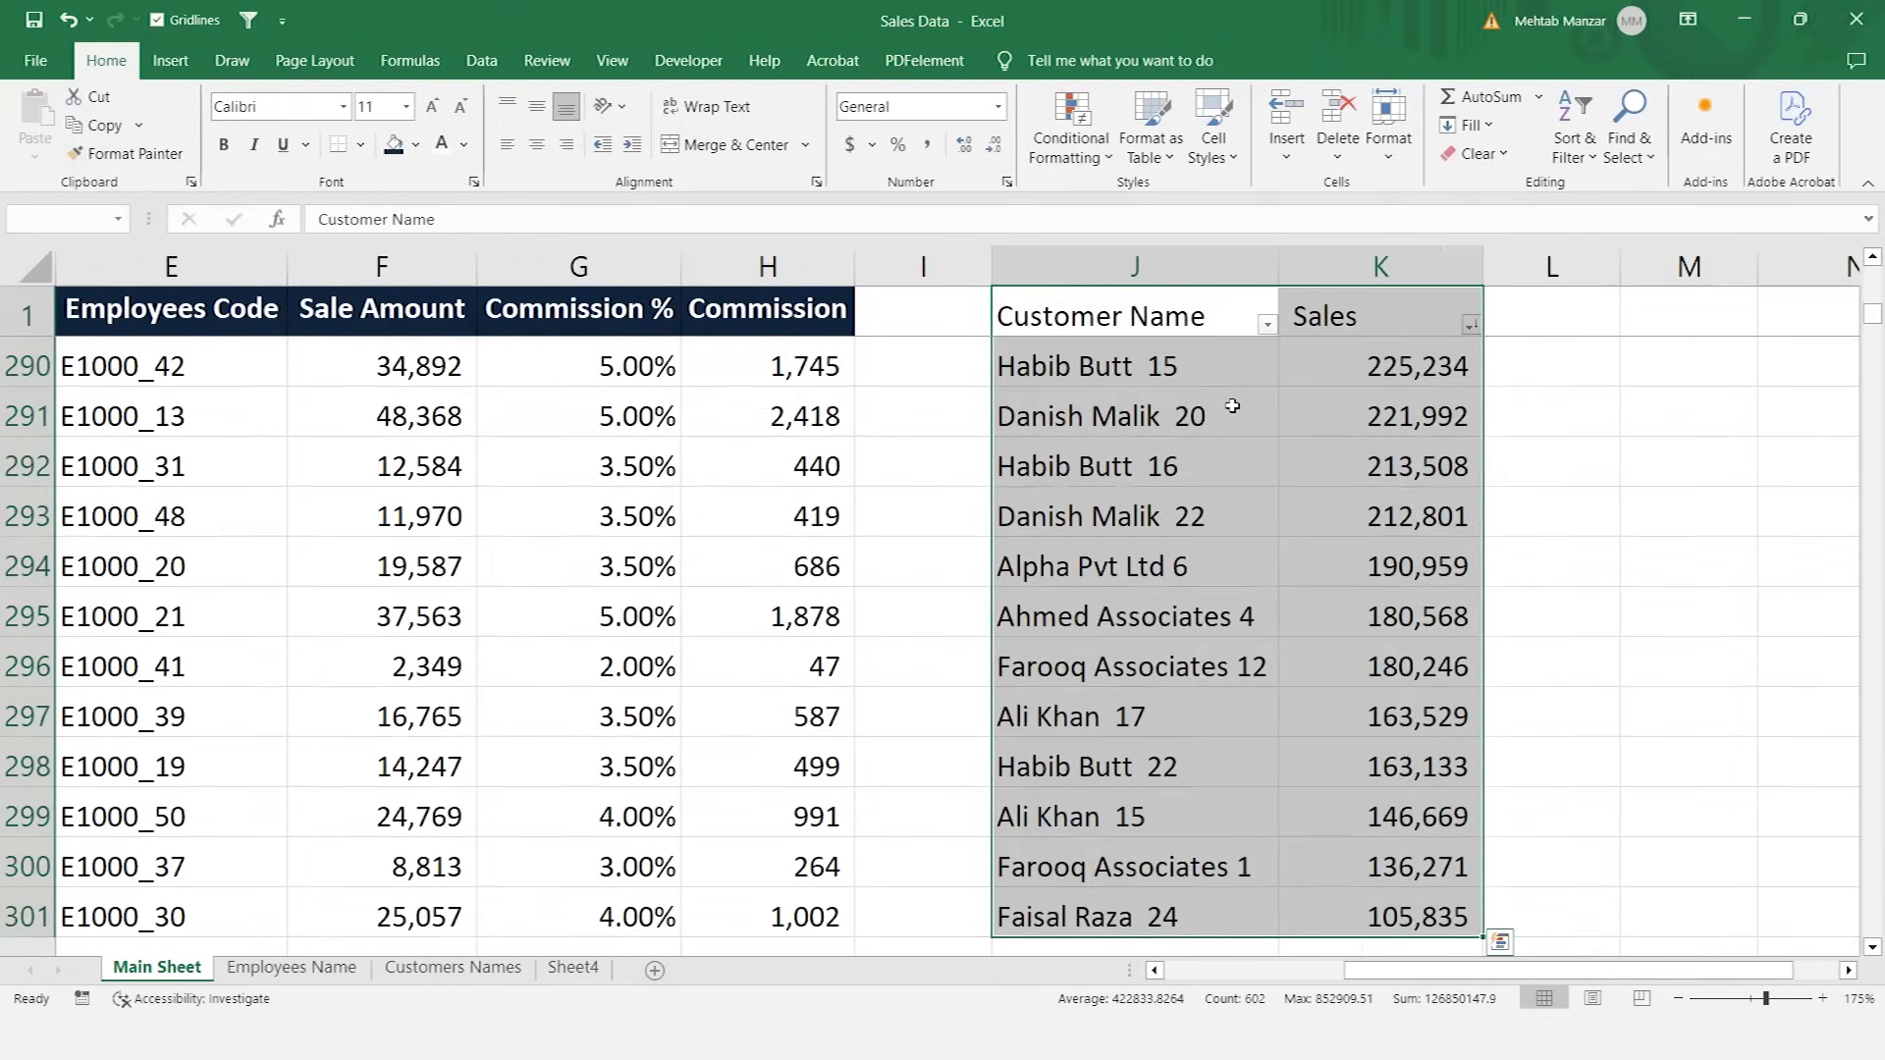
pyautogui.press('Delete')
# - Insert a PivotTable on a new worksheet from the Main Sheet data range A1:H4996
pyautogui.press('Left')
pyautogui.press('Left')
pyautogui.press('Left')
pyautogui.press('Left')
pyautogui.press('Left')
pyautogui.hotkey('ctrl', 'Home')
pyautogui.press('Up')
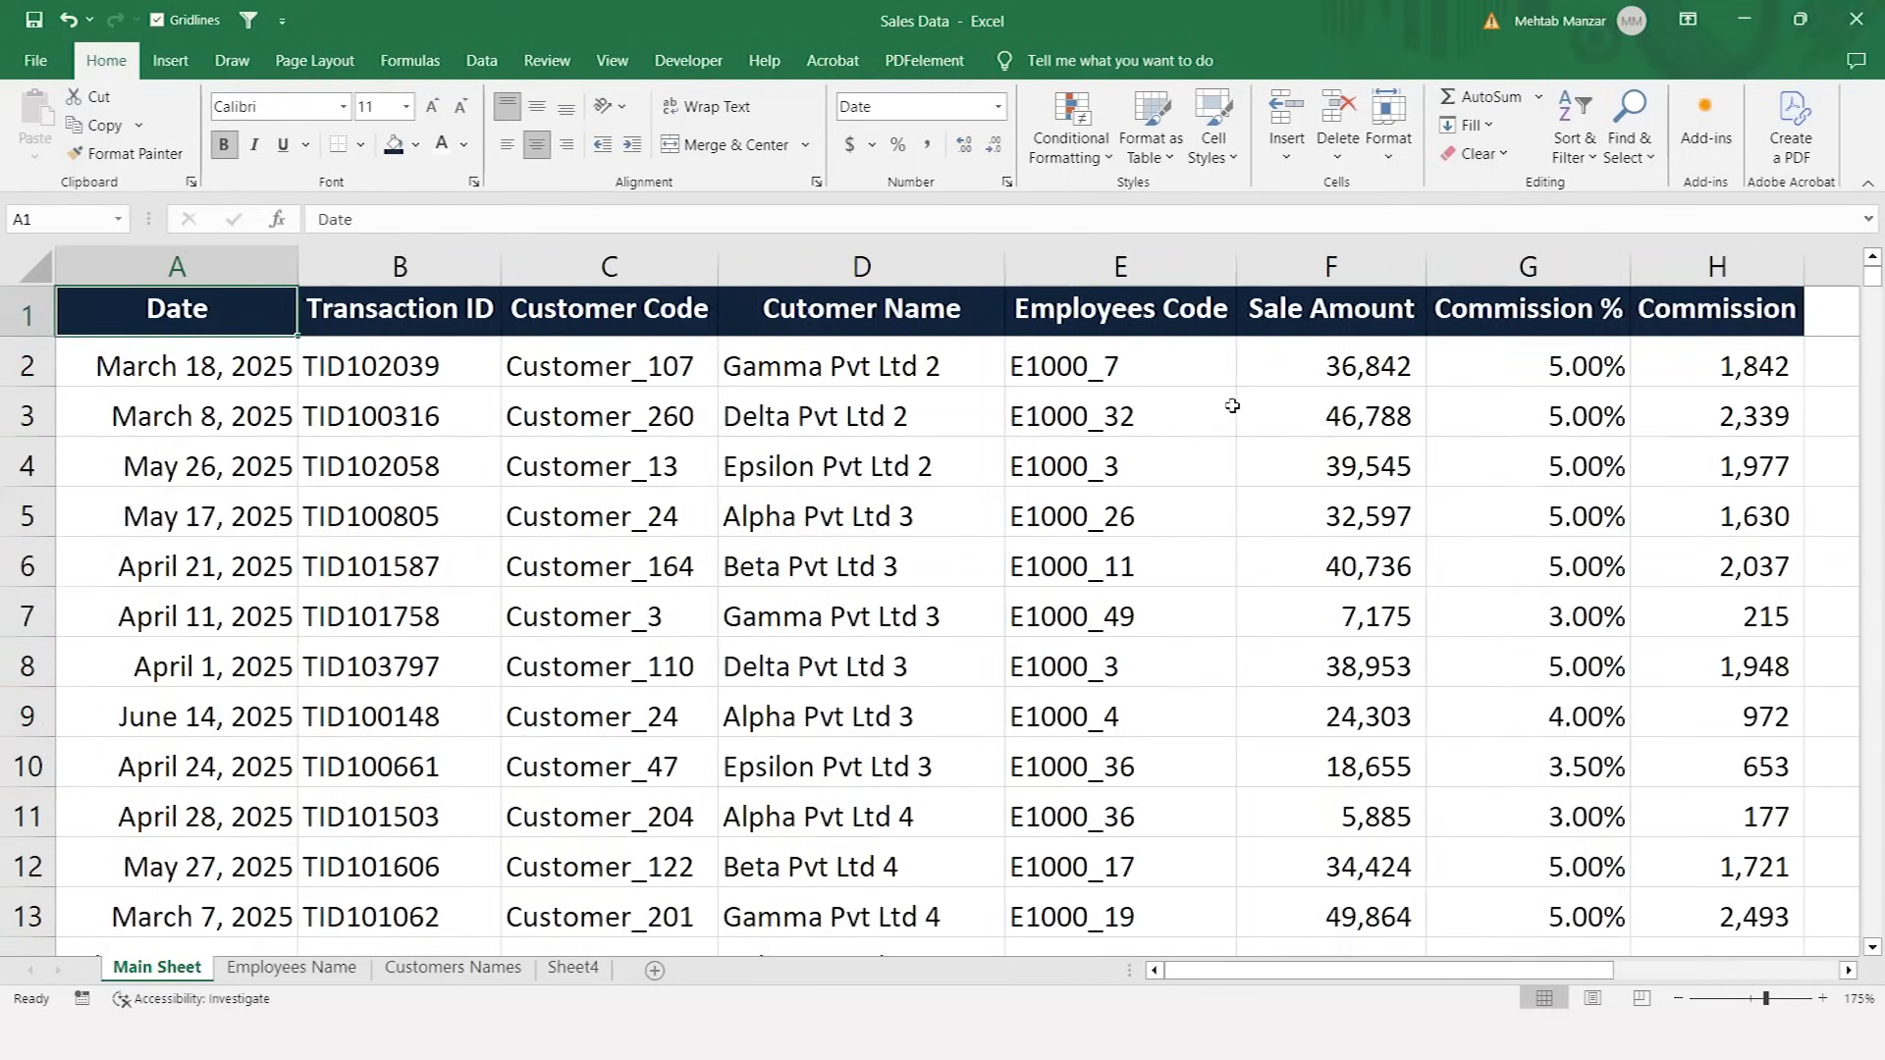
pyautogui.press('Down')
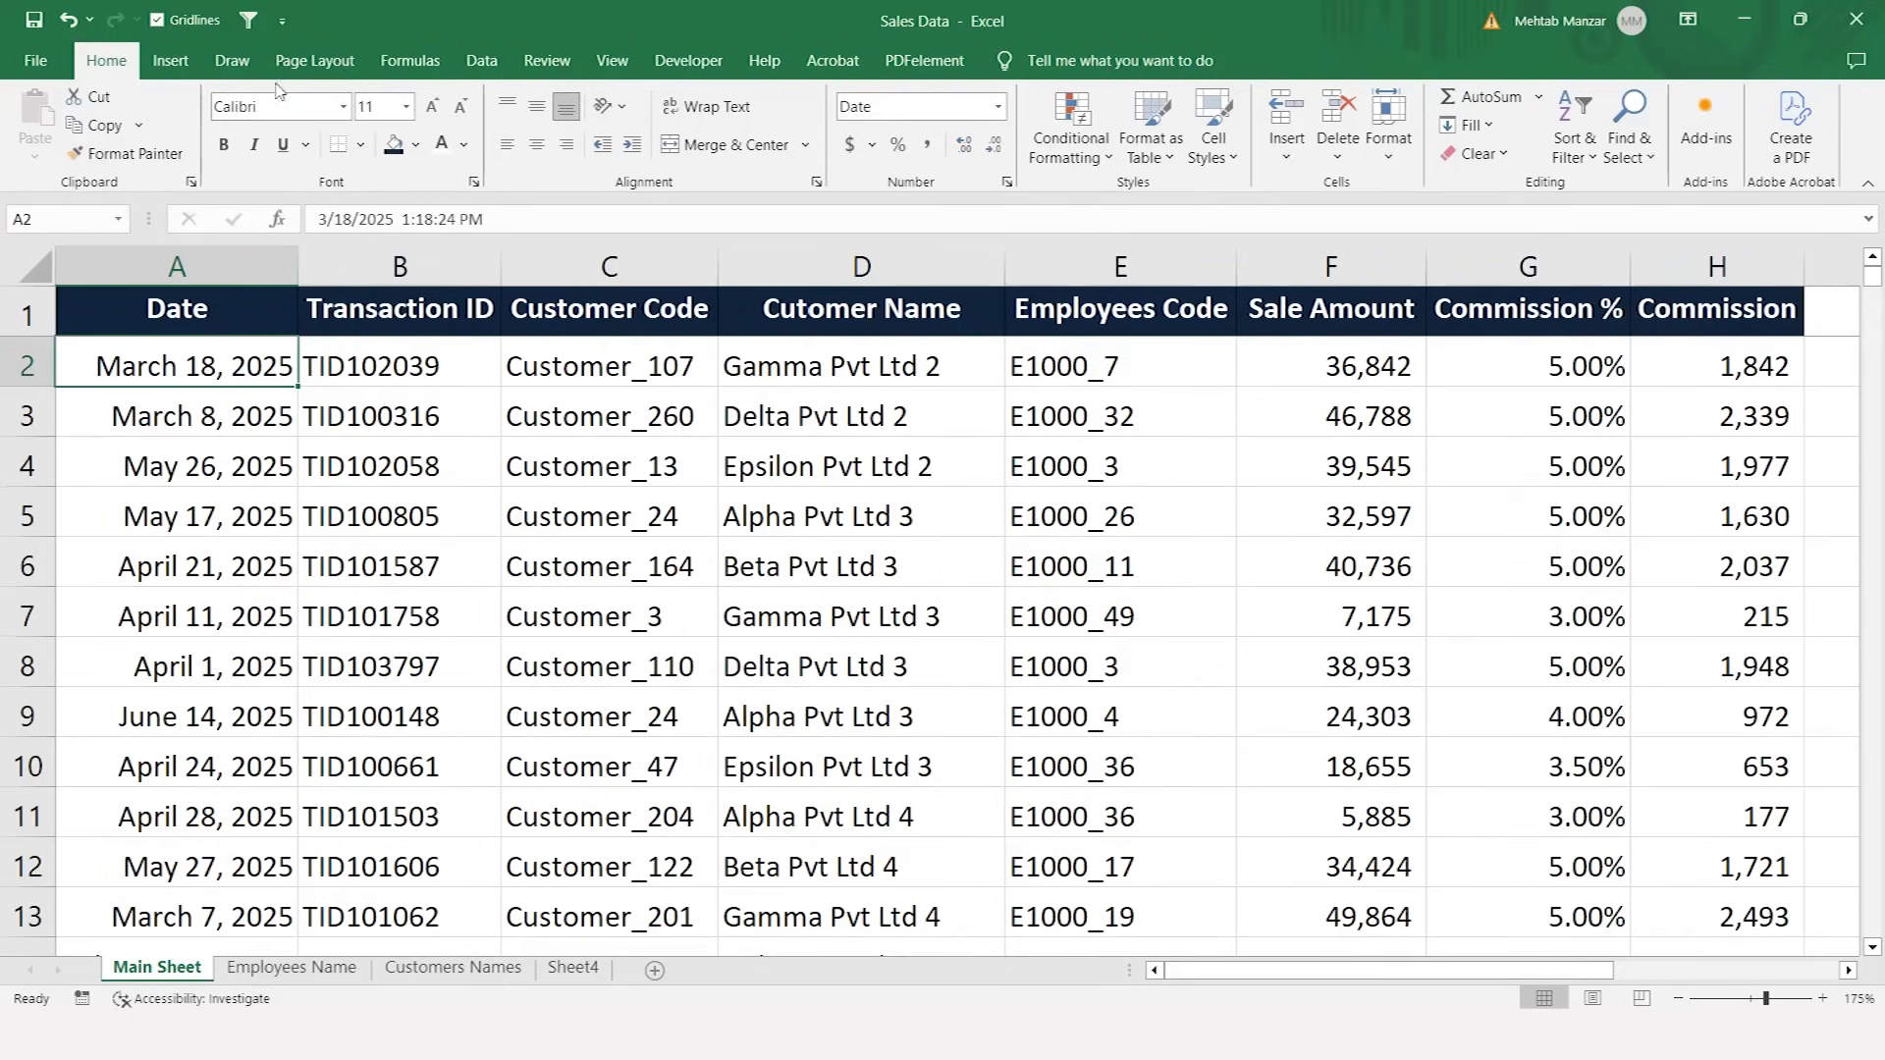
pyautogui.click(173, 63)
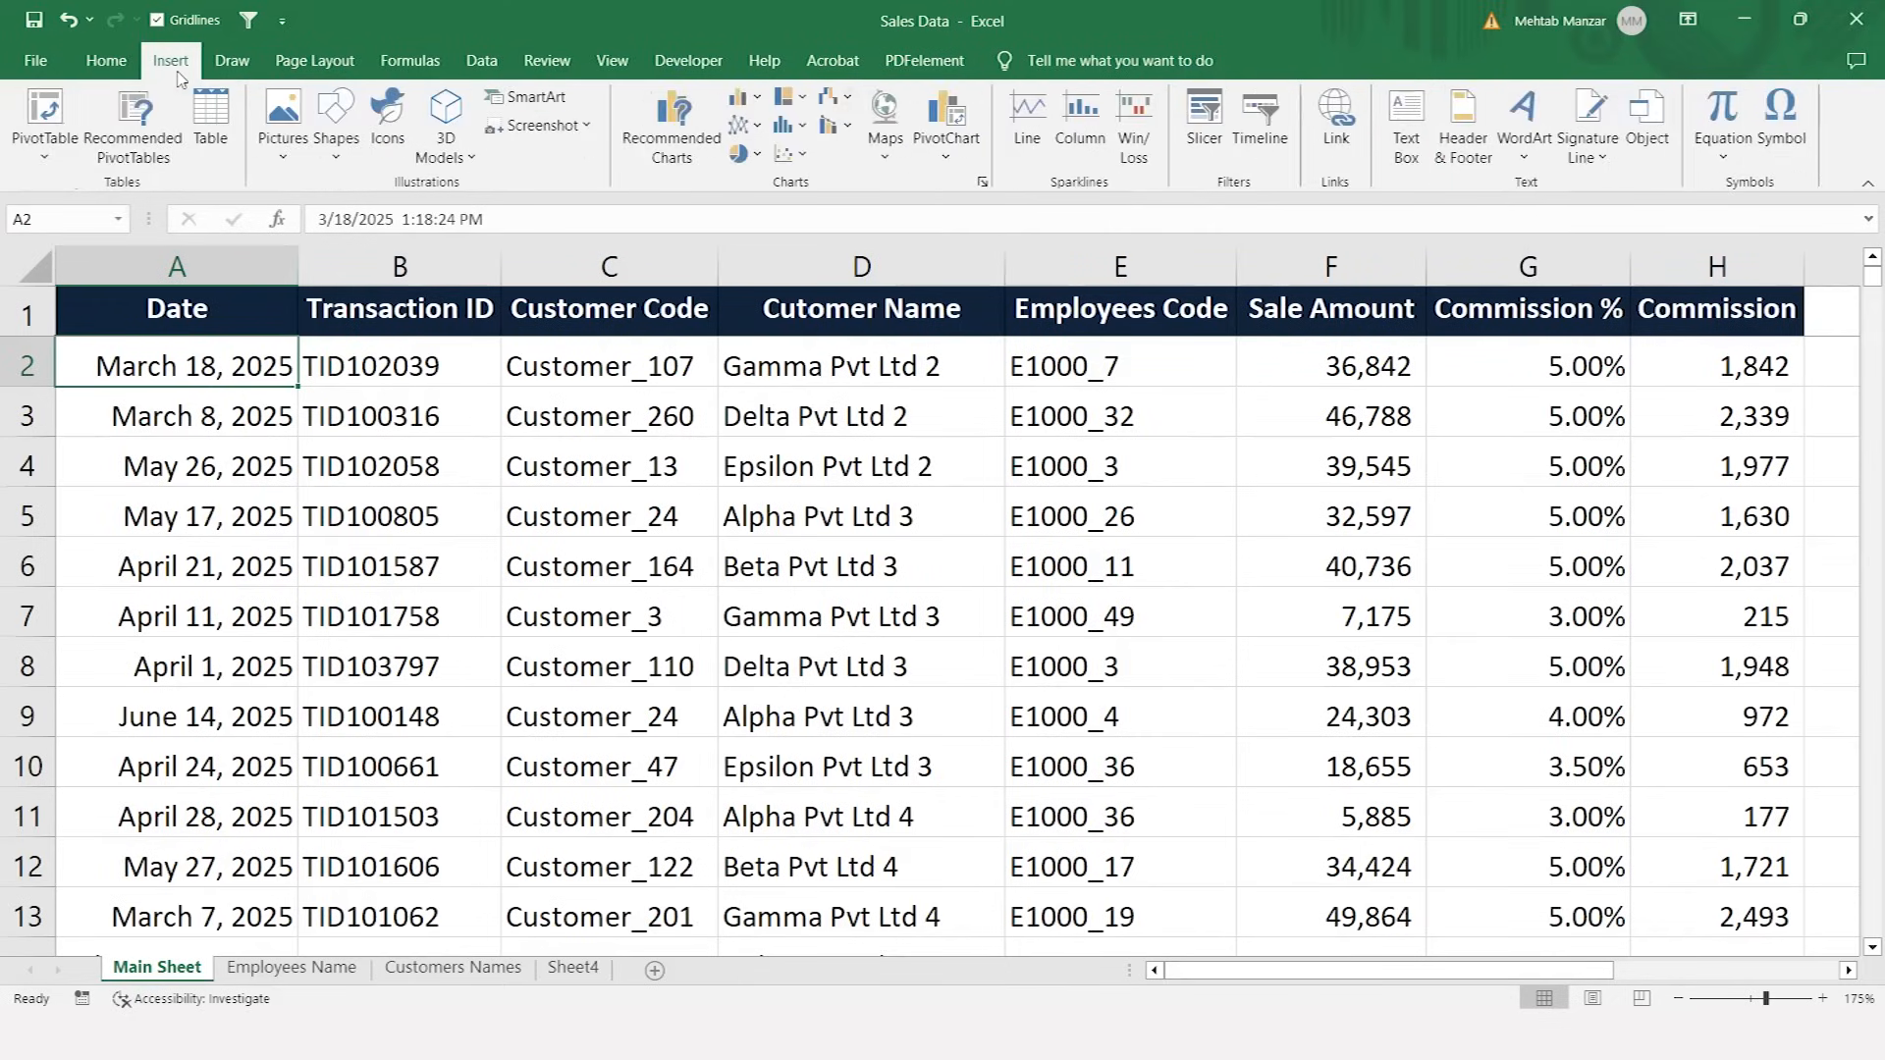
pyautogui.click(45, 116)
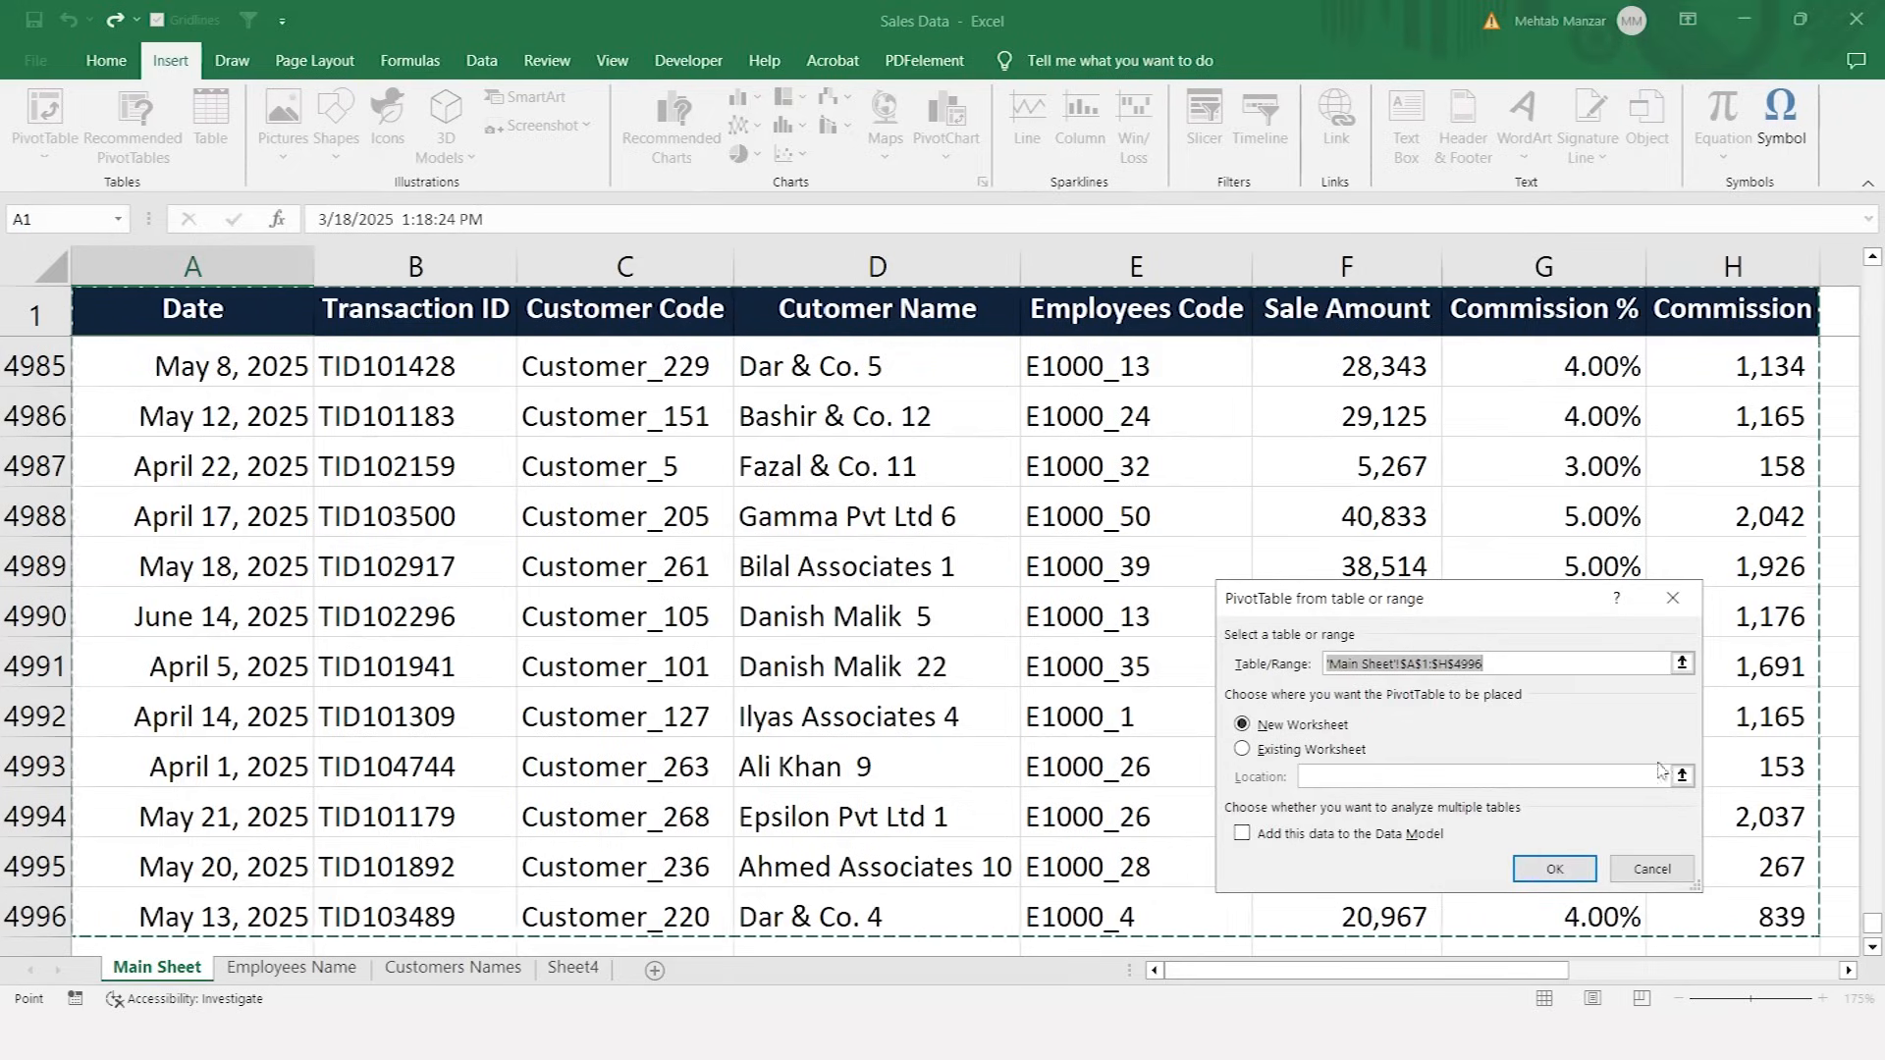
pyautogui.click(1561, 871)
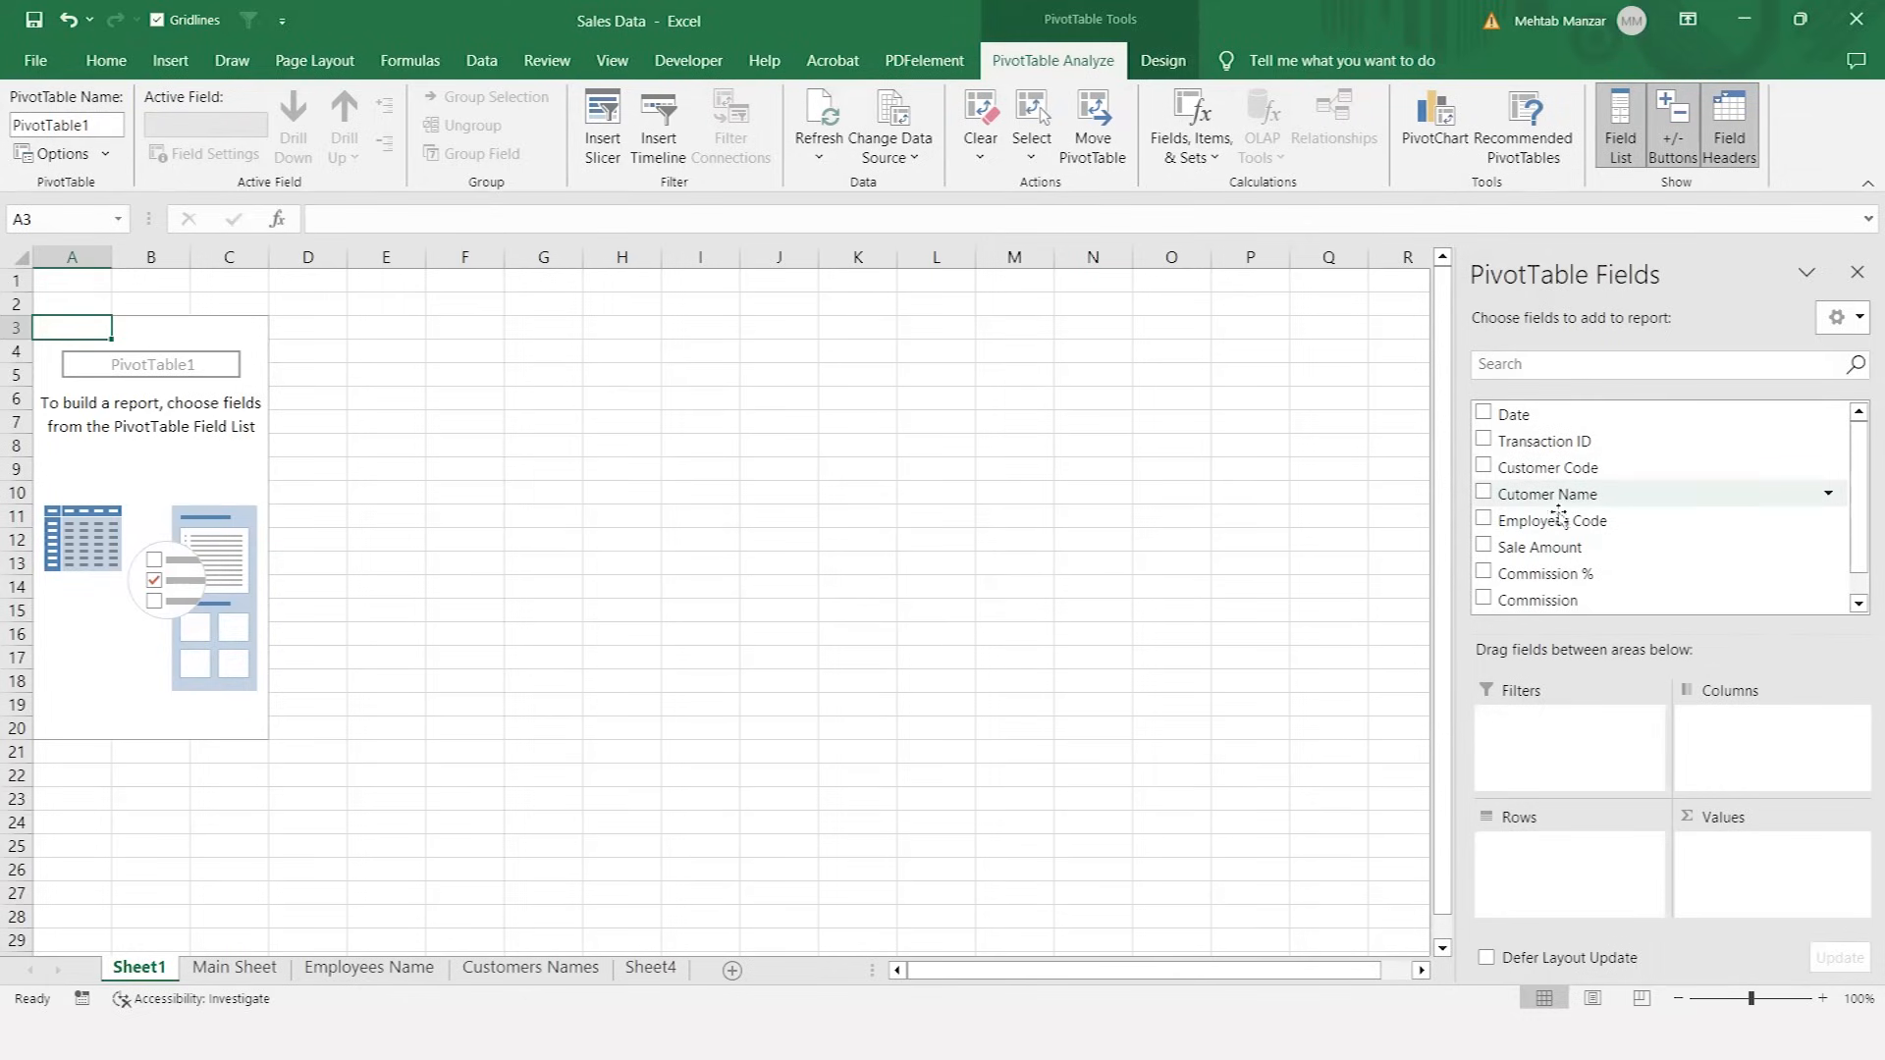
# - Build the PivotTable with Employees Code as rows and the sum of Commission as values
pyautogui.moveTo(1563, 524); pyautogui.dragTo(1571, 864)
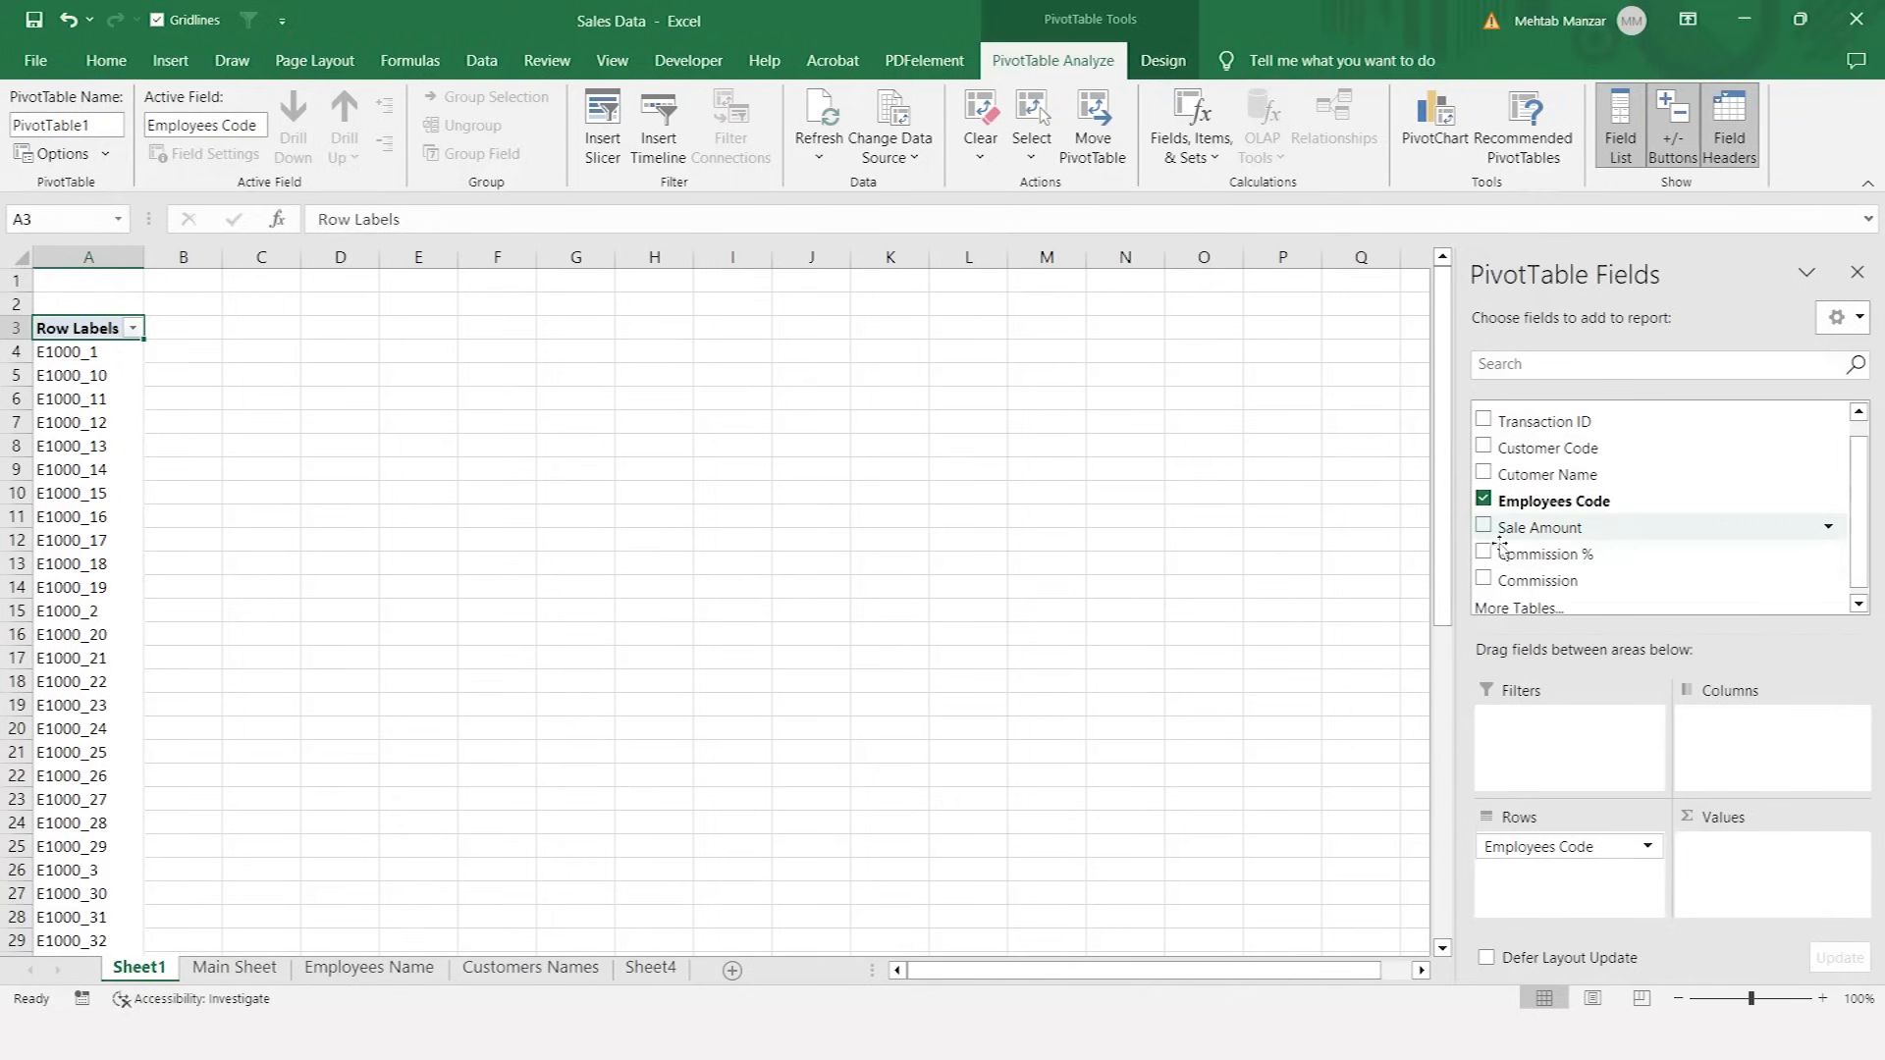
pyautogui.moveTo(1490, 580); pyautogui.dragTo(1752, 869)
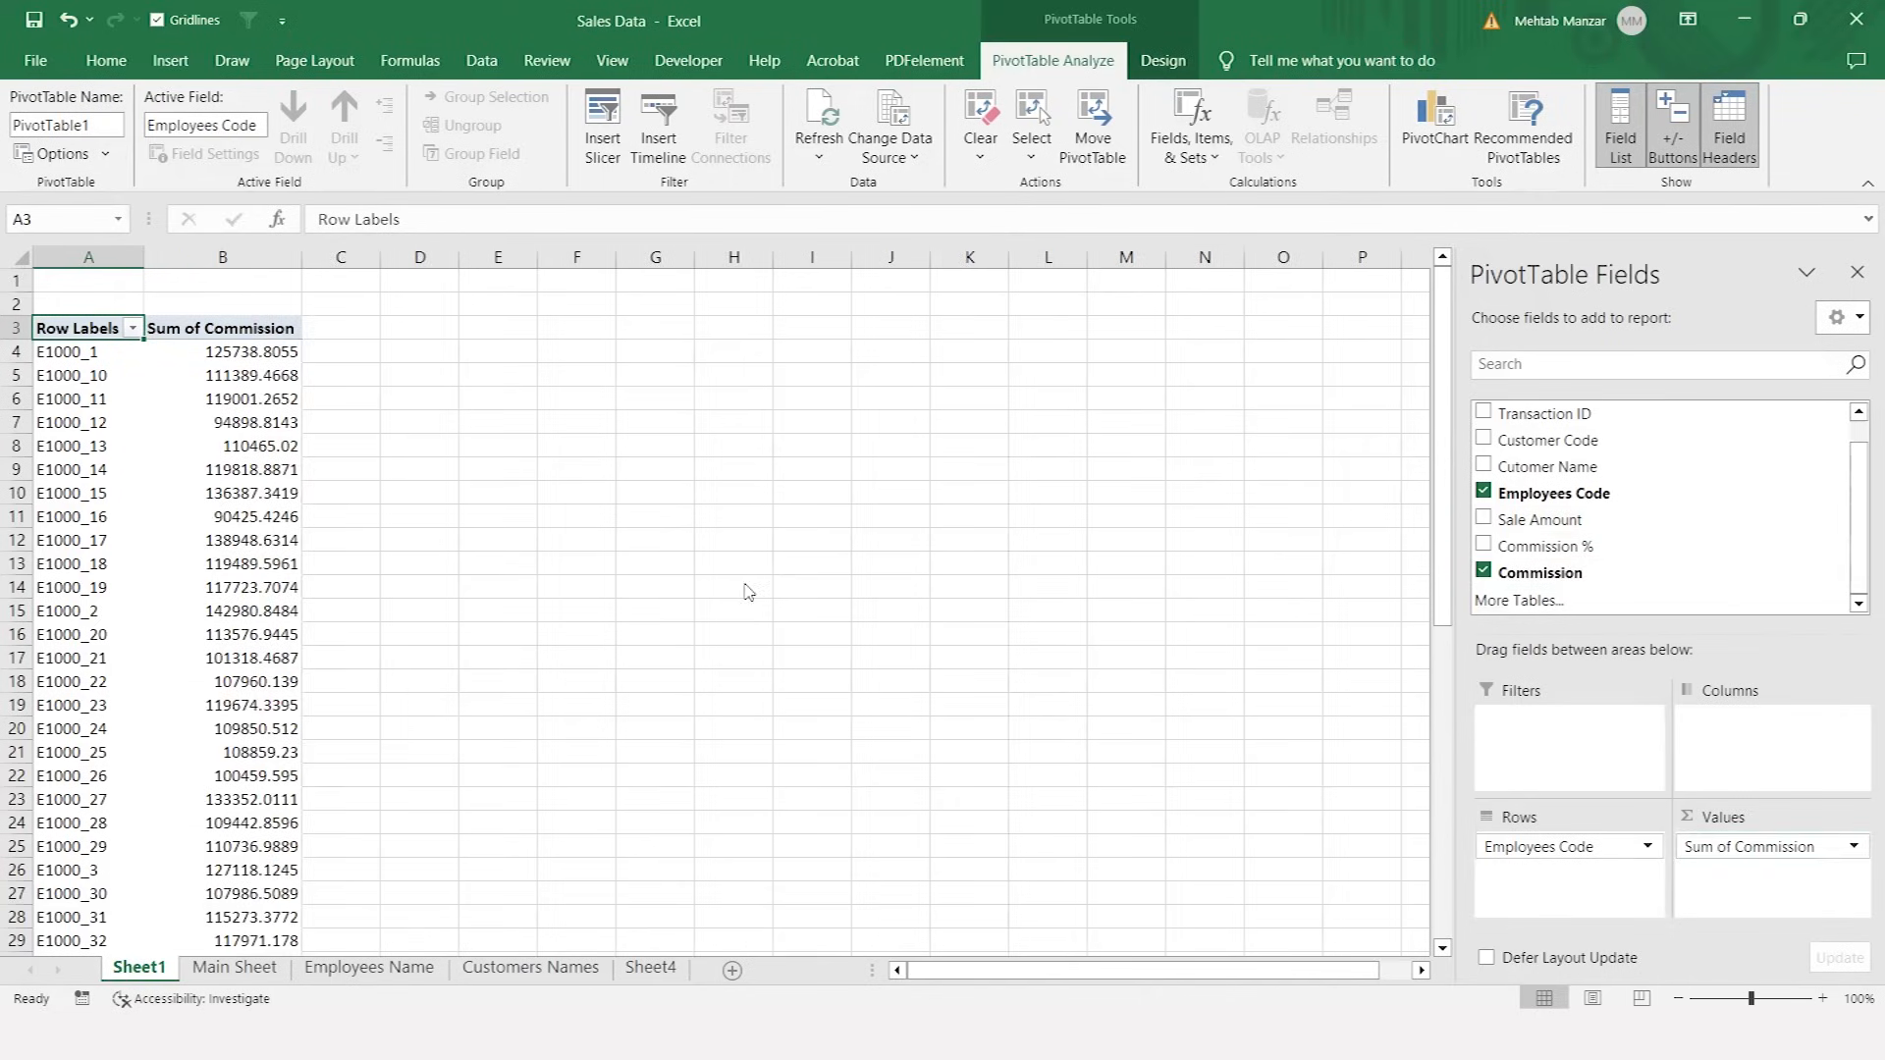
pyautogui.scroll(-7, 152, 507)
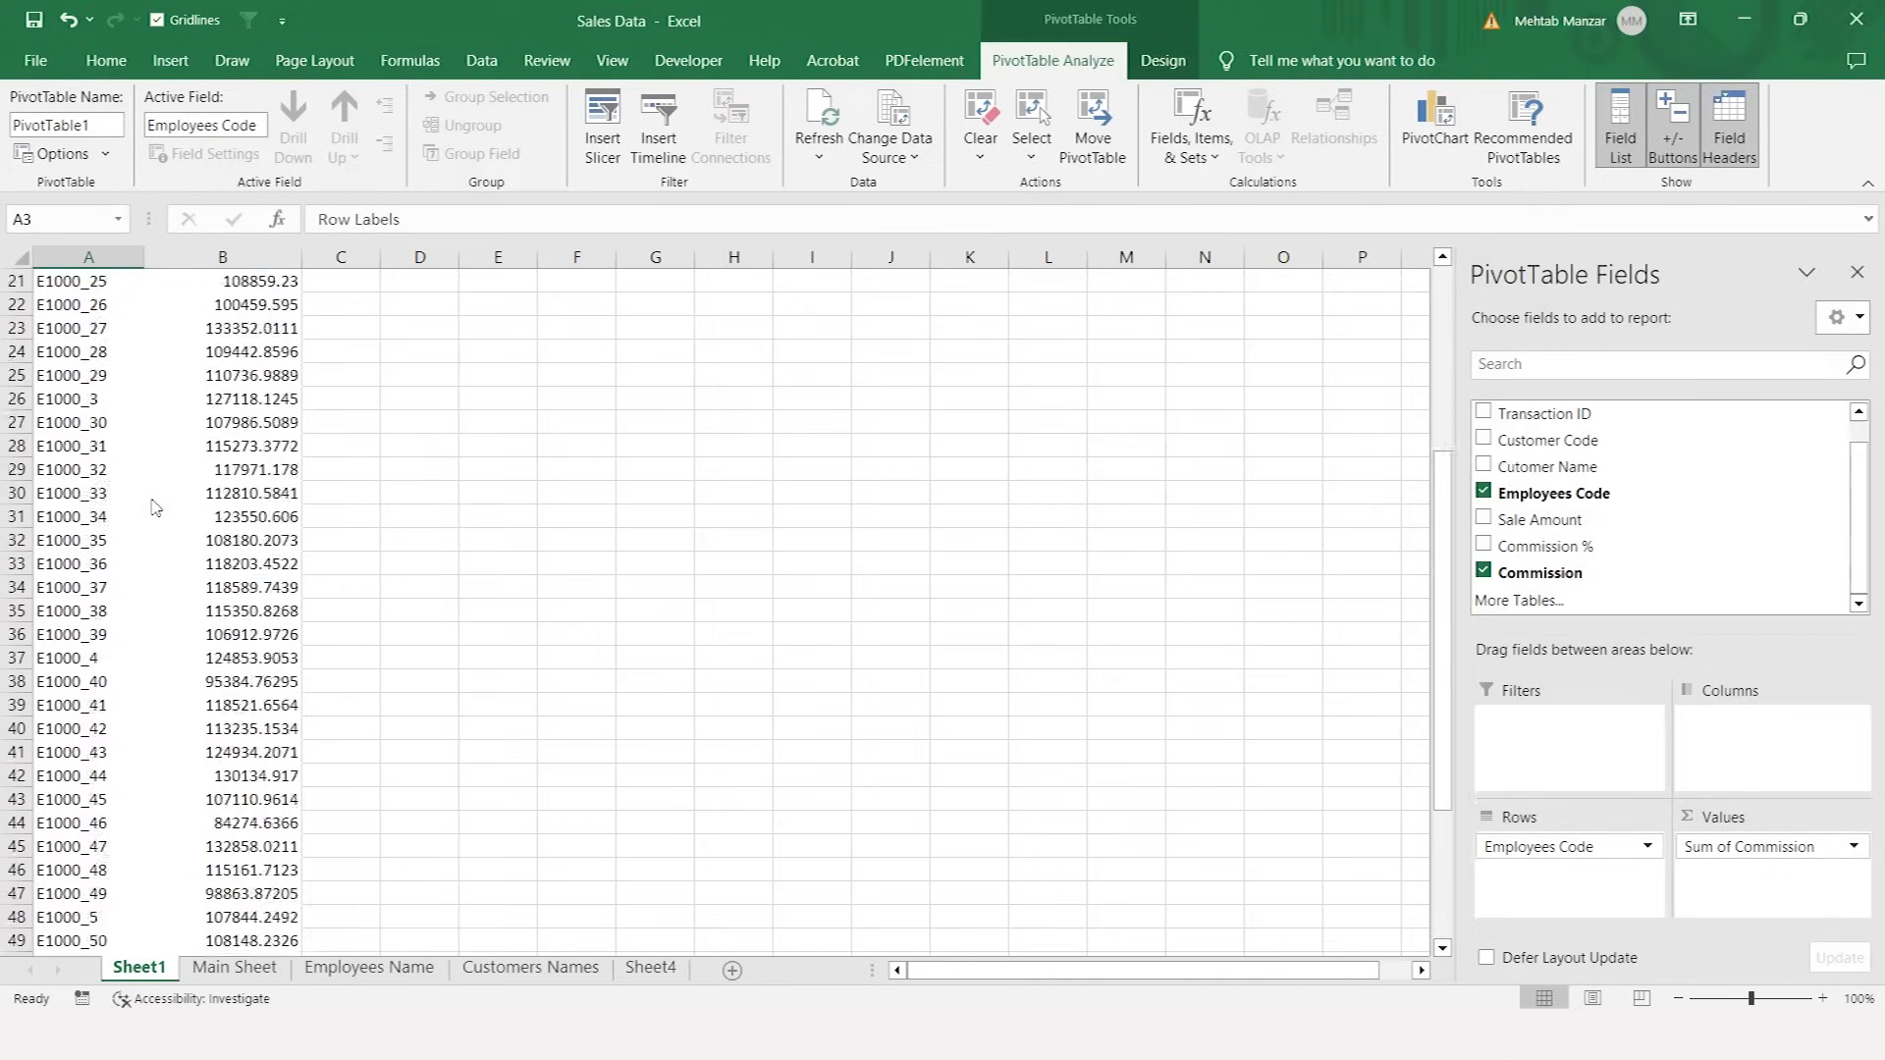
pyautogui.scroll(-12, 152, 508)
pyautogui.scroll(5, 152, 508)
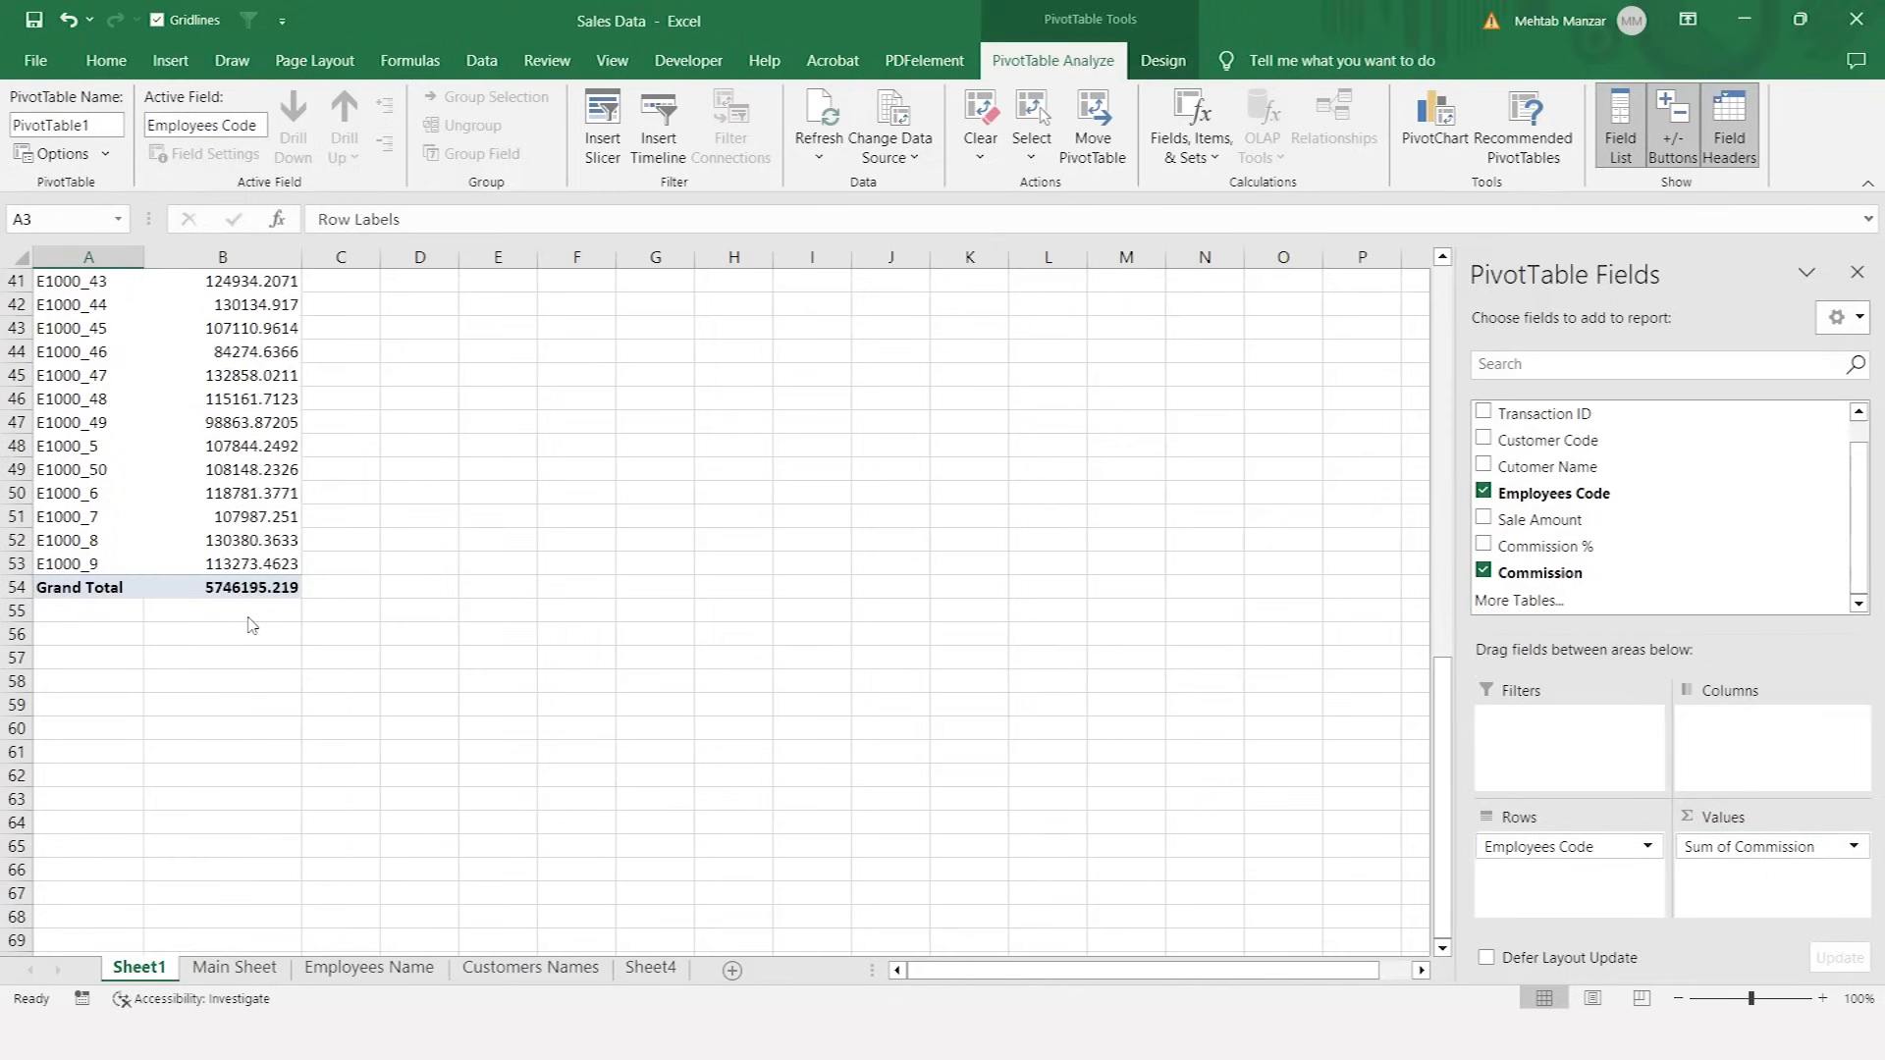
# - Format the Sum of Commission column B with thousands separators and no decimal places
pyautogui.click(223, 256)
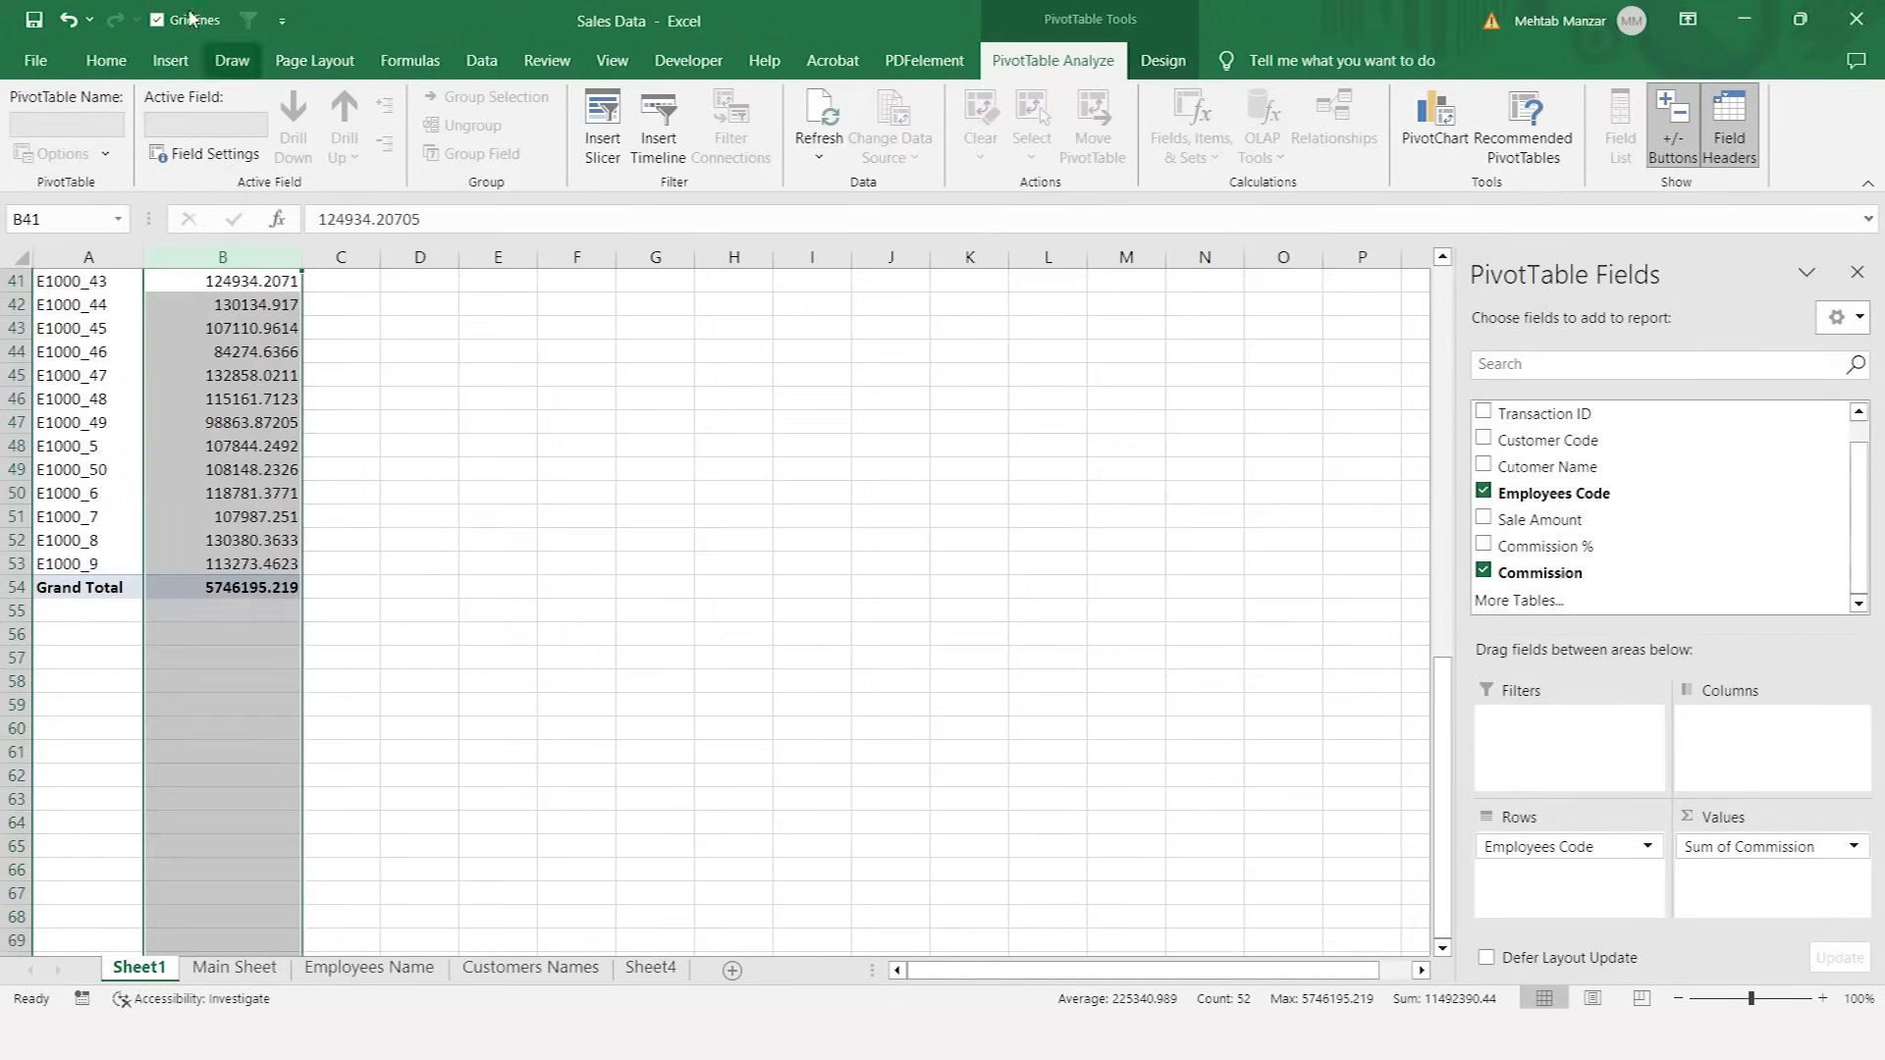
pyautogui.click(106, 61)
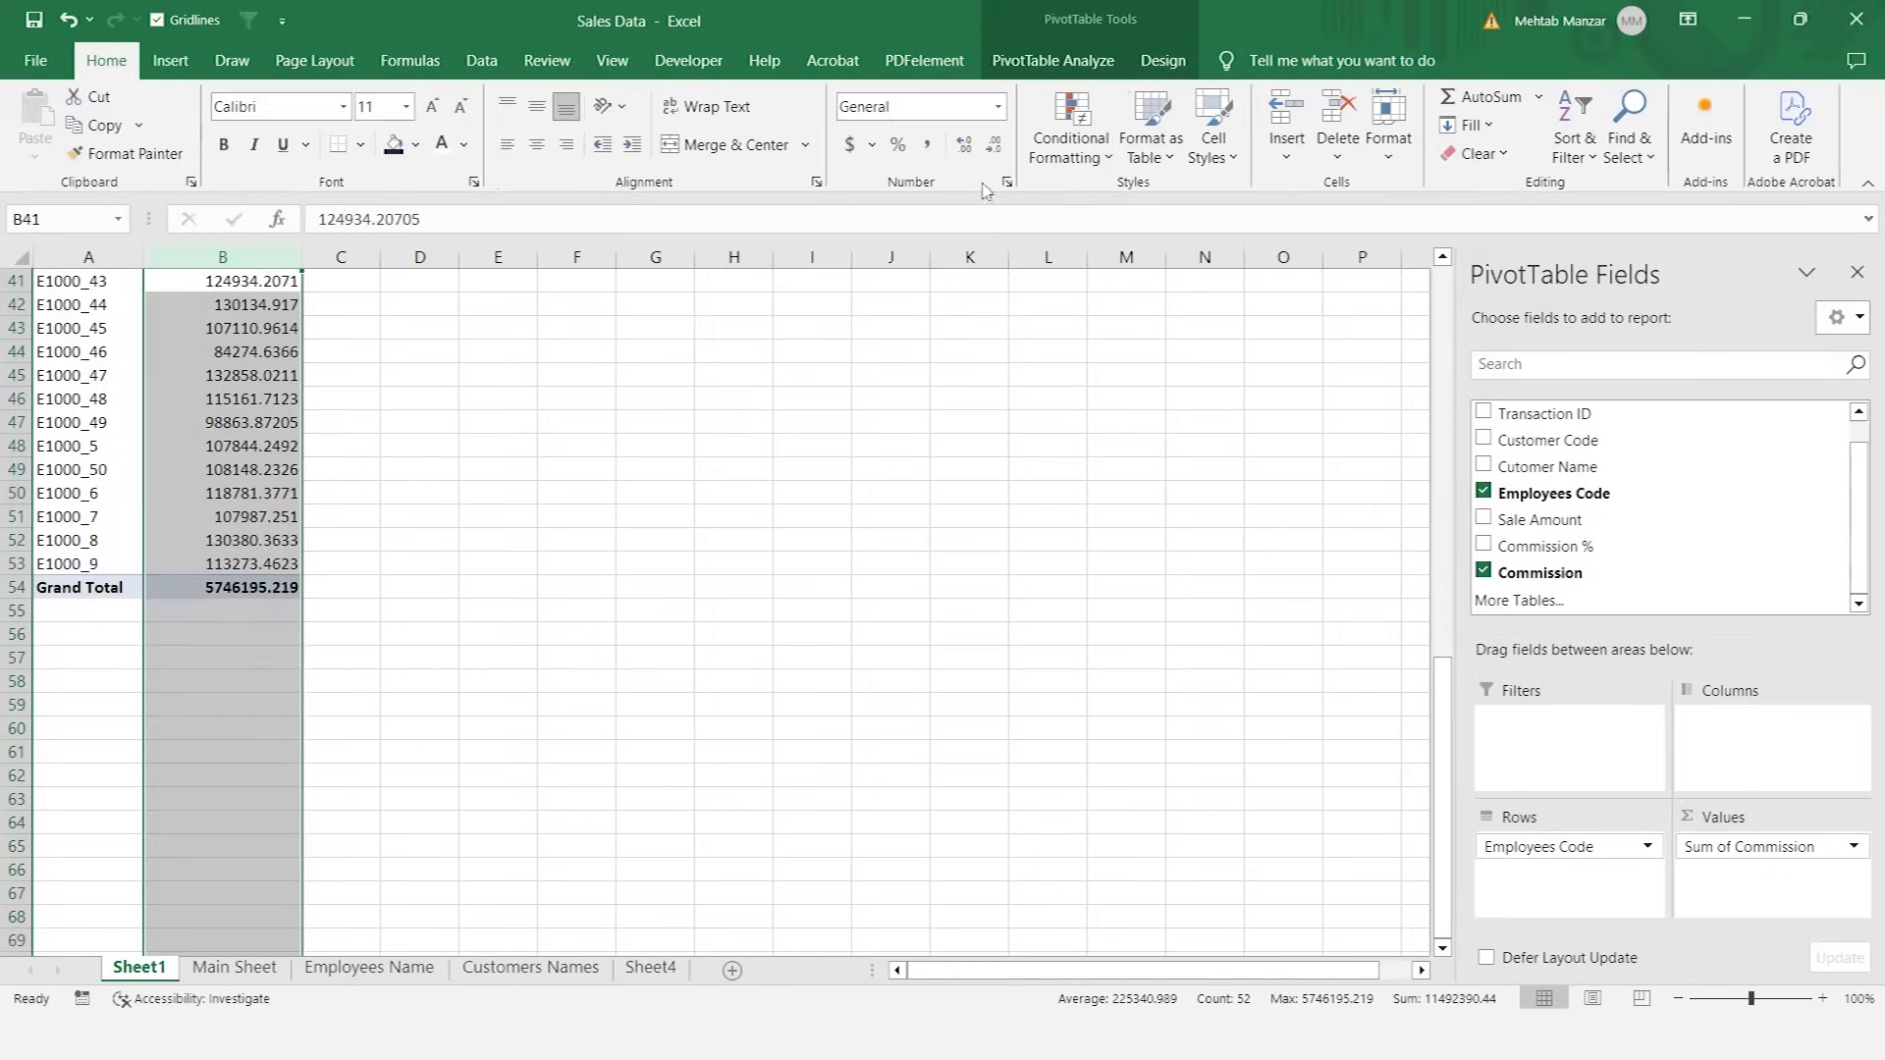
pyautogui.click(925, 147)
pyautogui.click(994, 145)
pyautogui.click(994, 146)
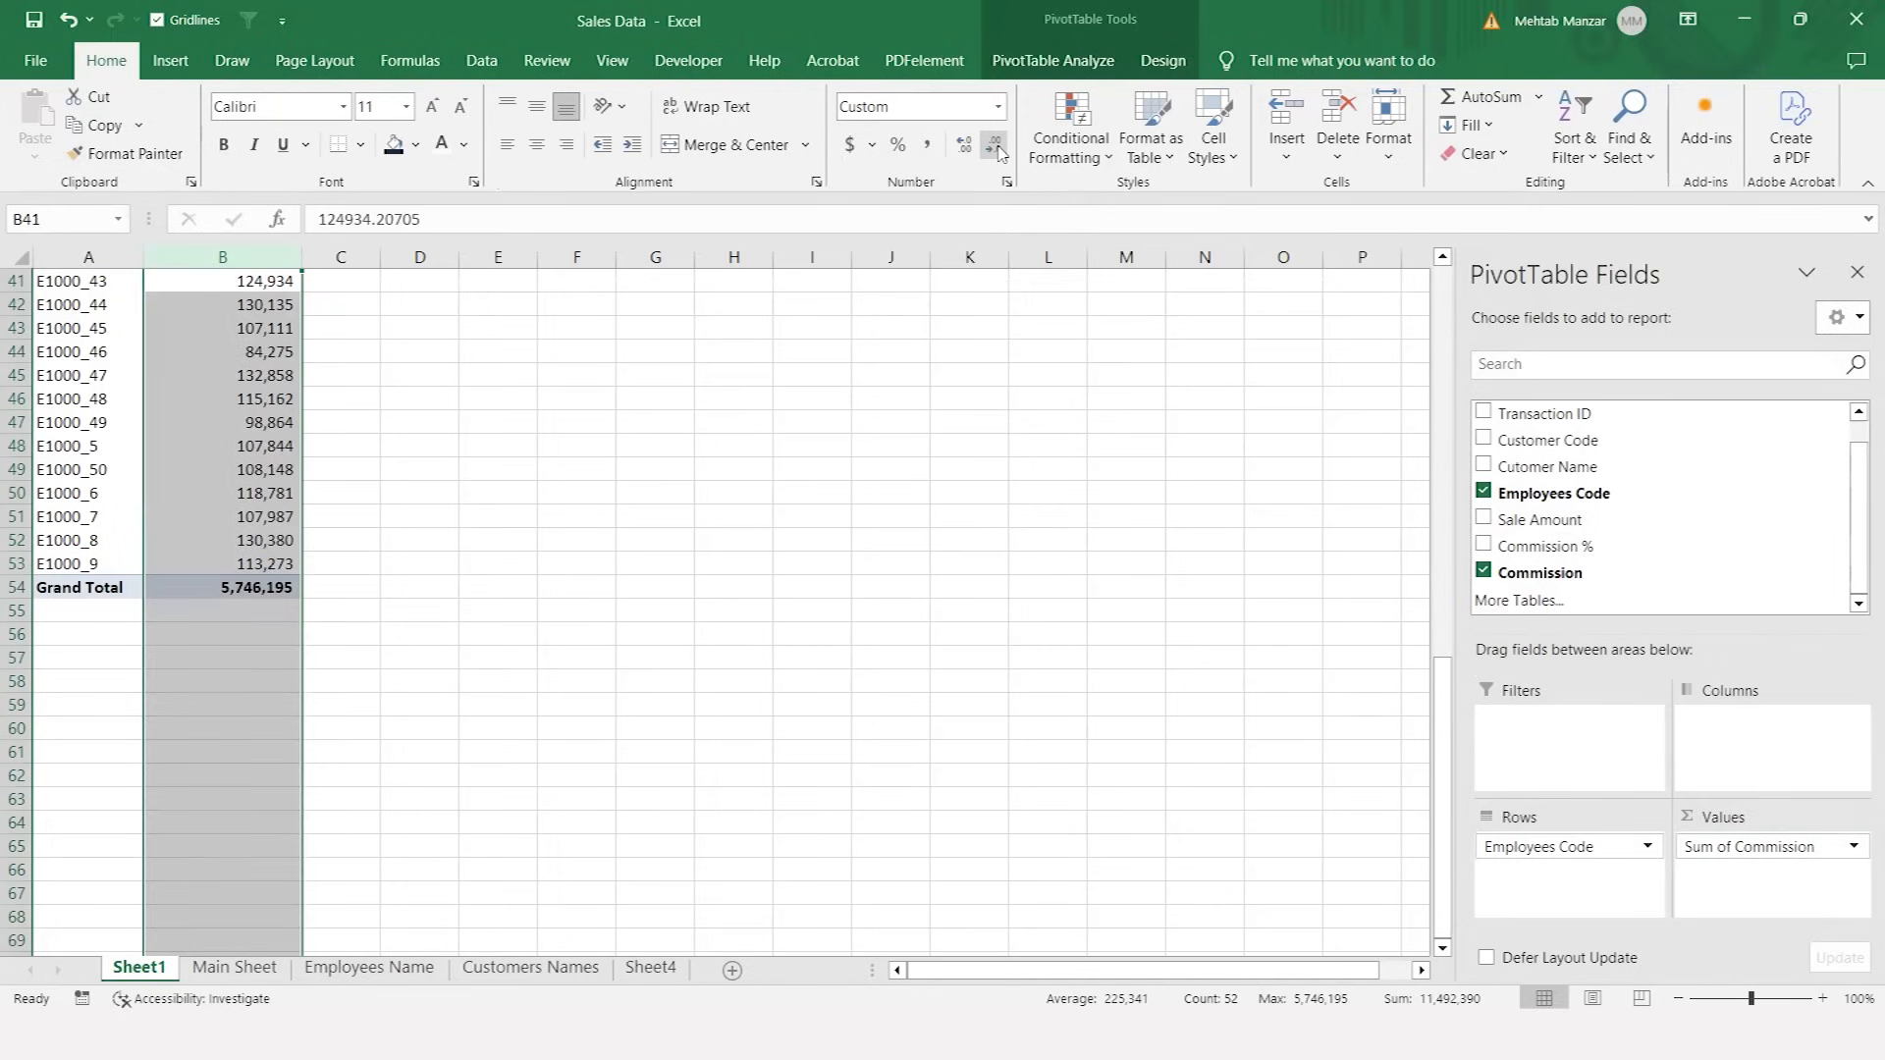
# - Enlarge the sheet view and look through the commission totals per employee code, back up to the start of the PivotTable
pyautogui.scroll(5, 998, 154)
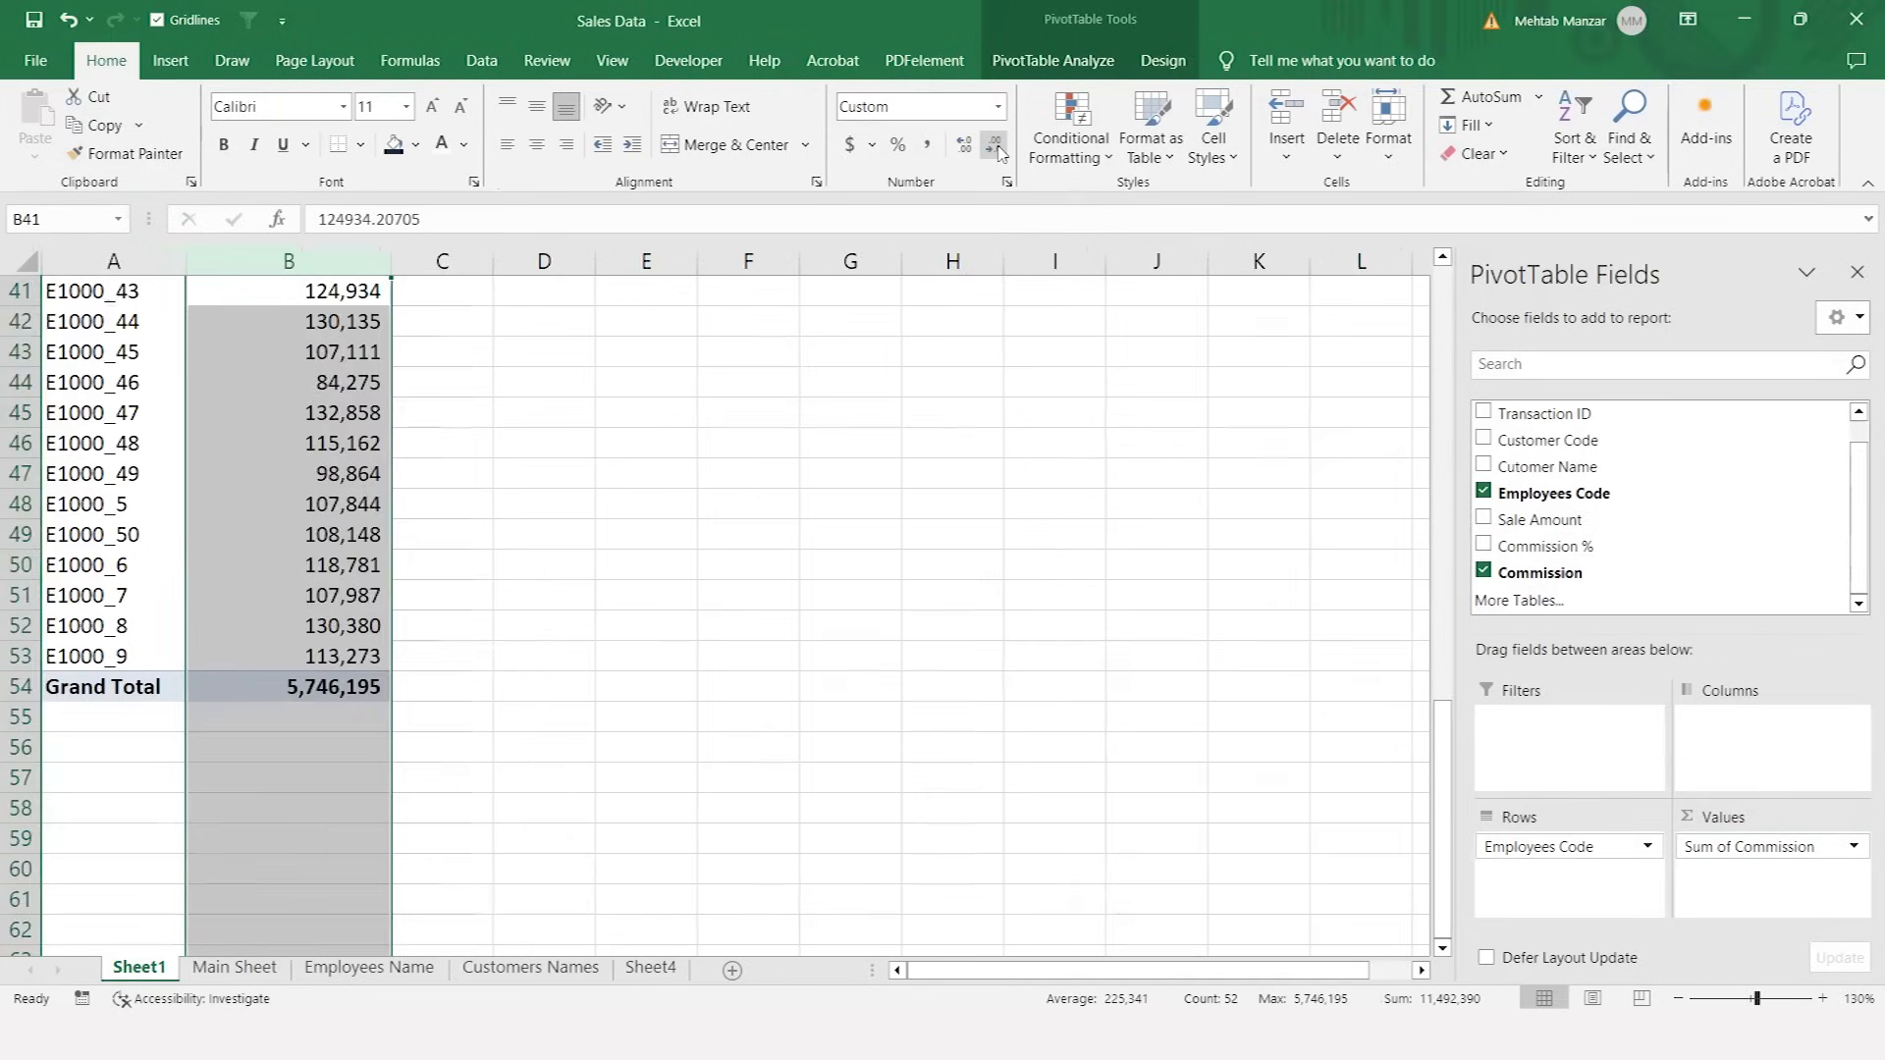
pyautogui.press('Left')
pyautogui.press('Up')
pyautogui.press('Up')
pyautogui.press('Up')
pyautogui.press('Up')
pyautogui.press('Up')
pyautogui.press('Up')
pyautogui.press('Up')
pyautogui.press('Up')
pyautogui.press('Up')
pyautogui.press('Up')
pyautogui.press('Up')
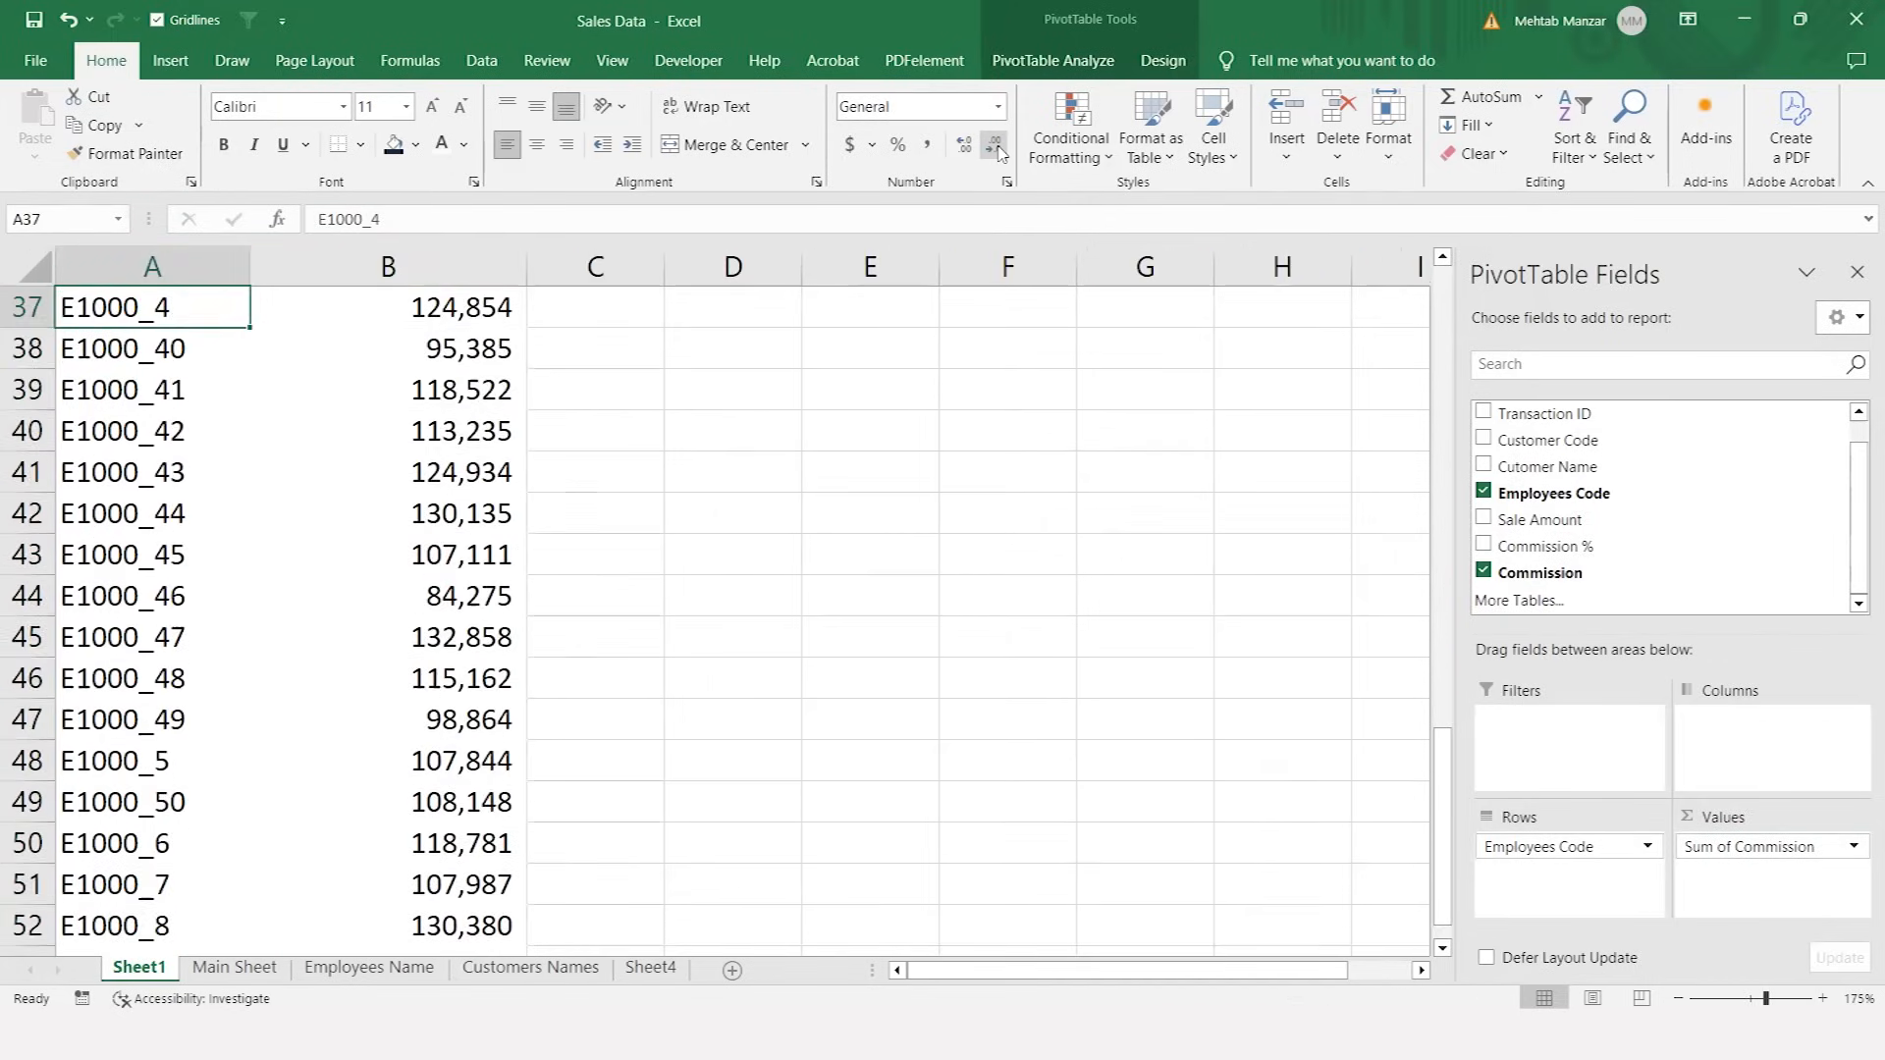
pyautogui.press('Up')
pyautogui.press('Up')
pyautogui.press('Up')
pyautogui.press('Up')
pyautogui.press('Up')
pyautogui.press('Up')
pyautogui.press('Up')
pyautogui.press('Up')
pyautogui.press('Up')
pyautogui.press('Up')
pyautogui.press('Up')
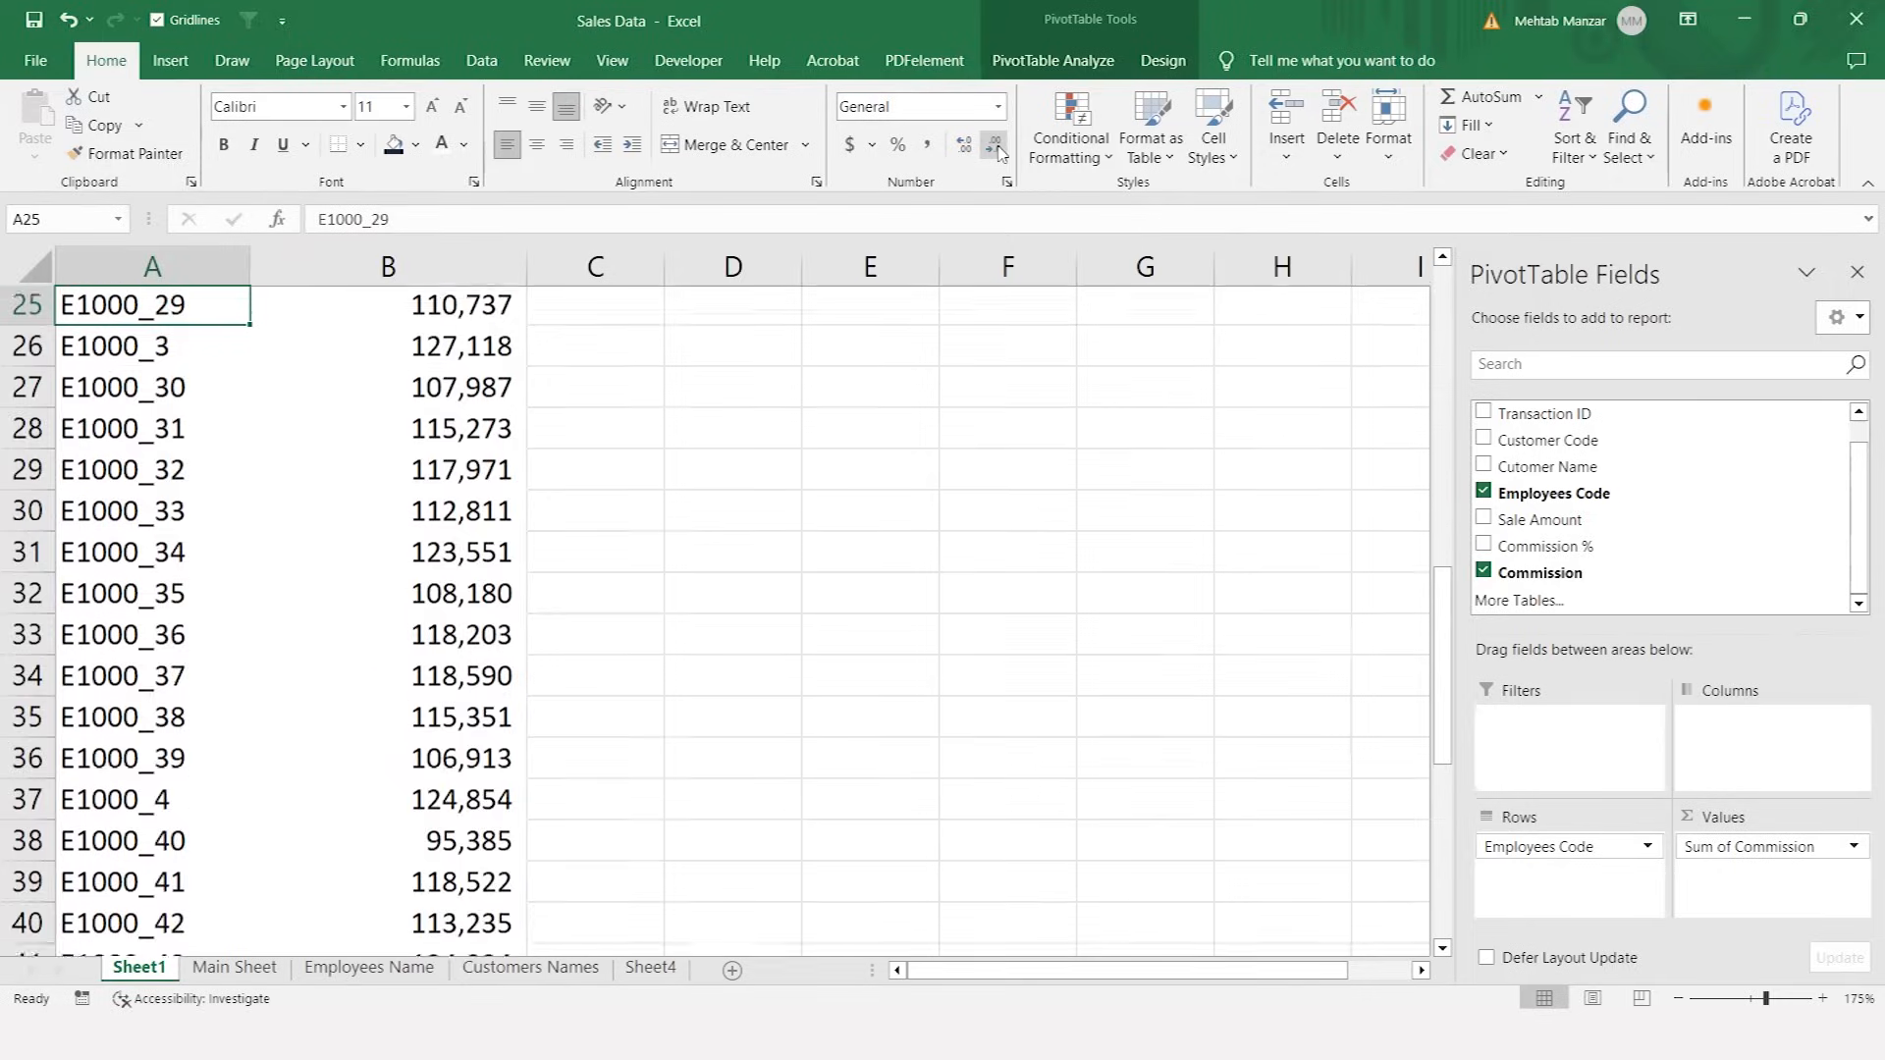
pyautogui.press('Up')
pyautogui.press('Up')
pyautogui.press('Up')
pyautogui.press('Up')
pyautogui.press('Up')
pyautogui.press('Up')
pyautogui.press('Up')
pyautogui.press('Up')
pyautogui.press('Up')
pyautogui.press('Up')
pyautogui.press('Up')
pyautogui.press('Up')
pyautogui.press('Up')
pyautogui.press('Up')
pyautogui.press('Up')
pyautogui.press('Up')
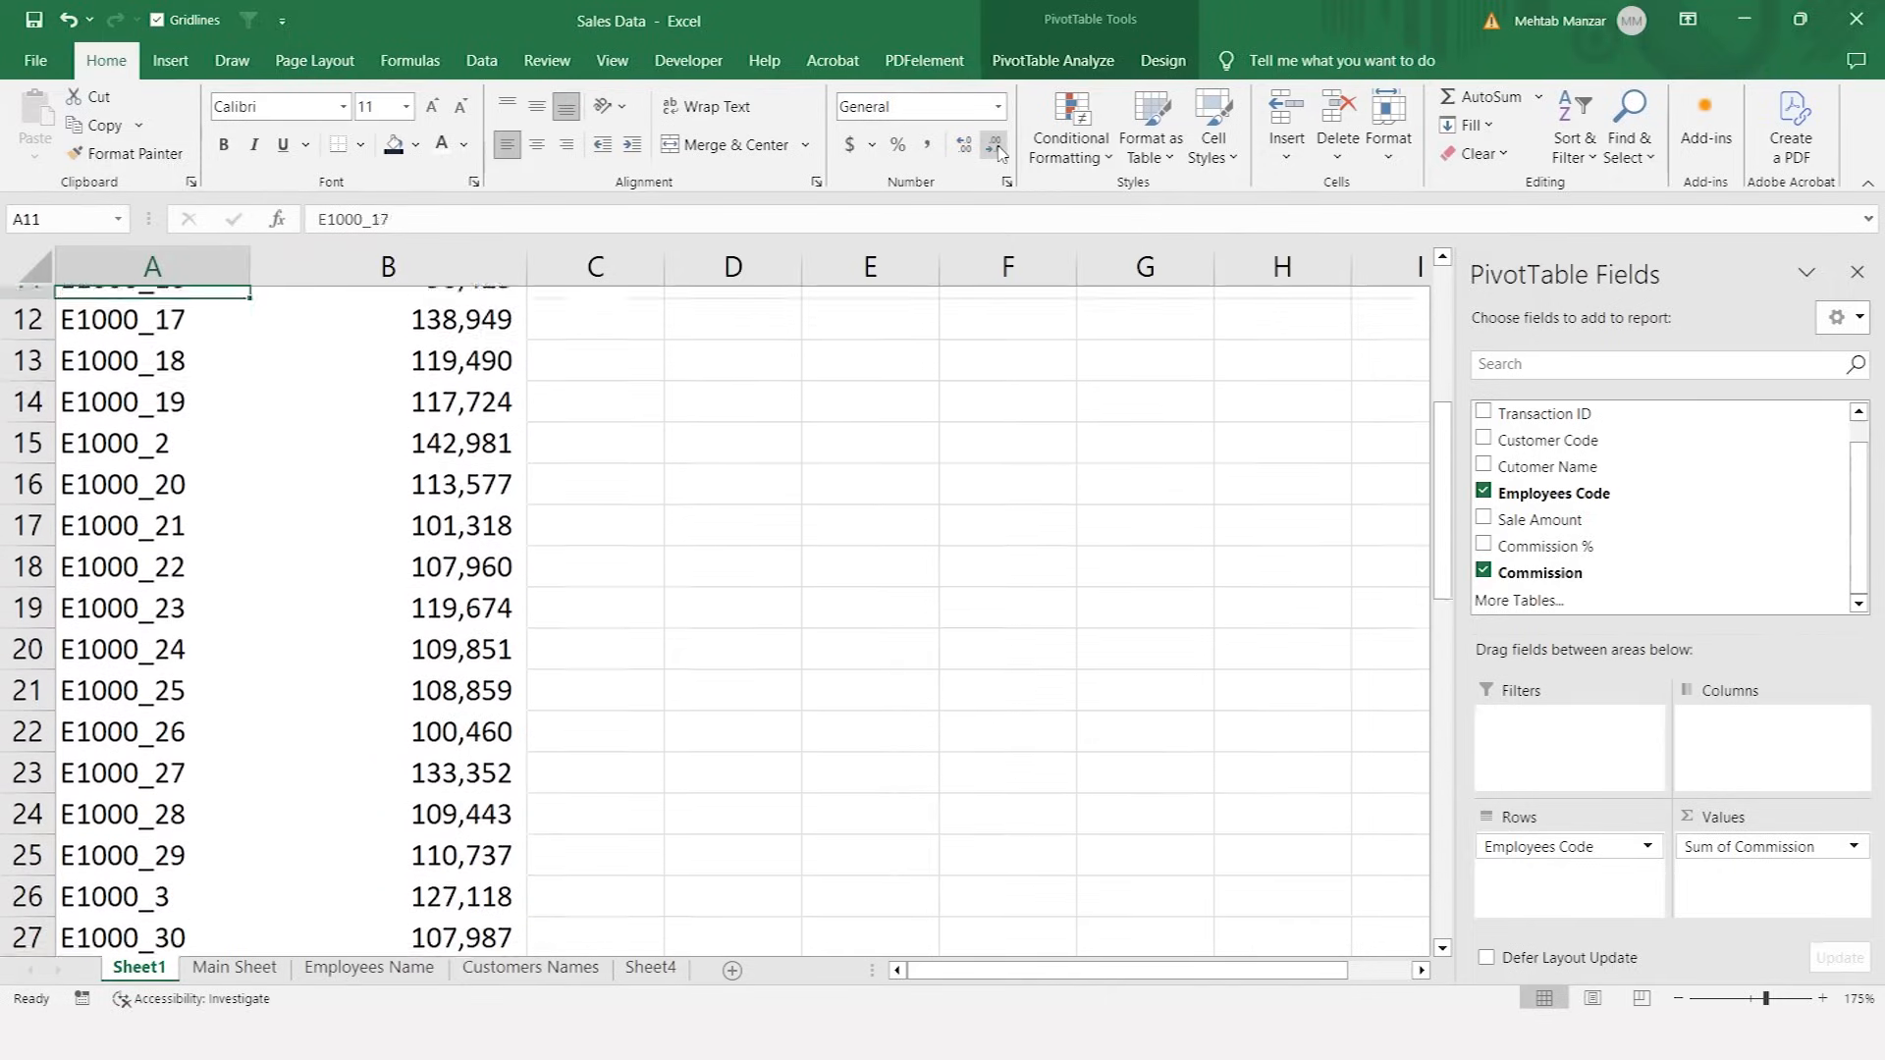
pyautogui.press('Up')
pyautogui.press('Up')
pyautogui.press('Down')
pyautogui.press('Down')
pyautogui.press('Down')
pyautogui.press('Down')
pyautogui.press('Down')
pyautogui.press('Down')
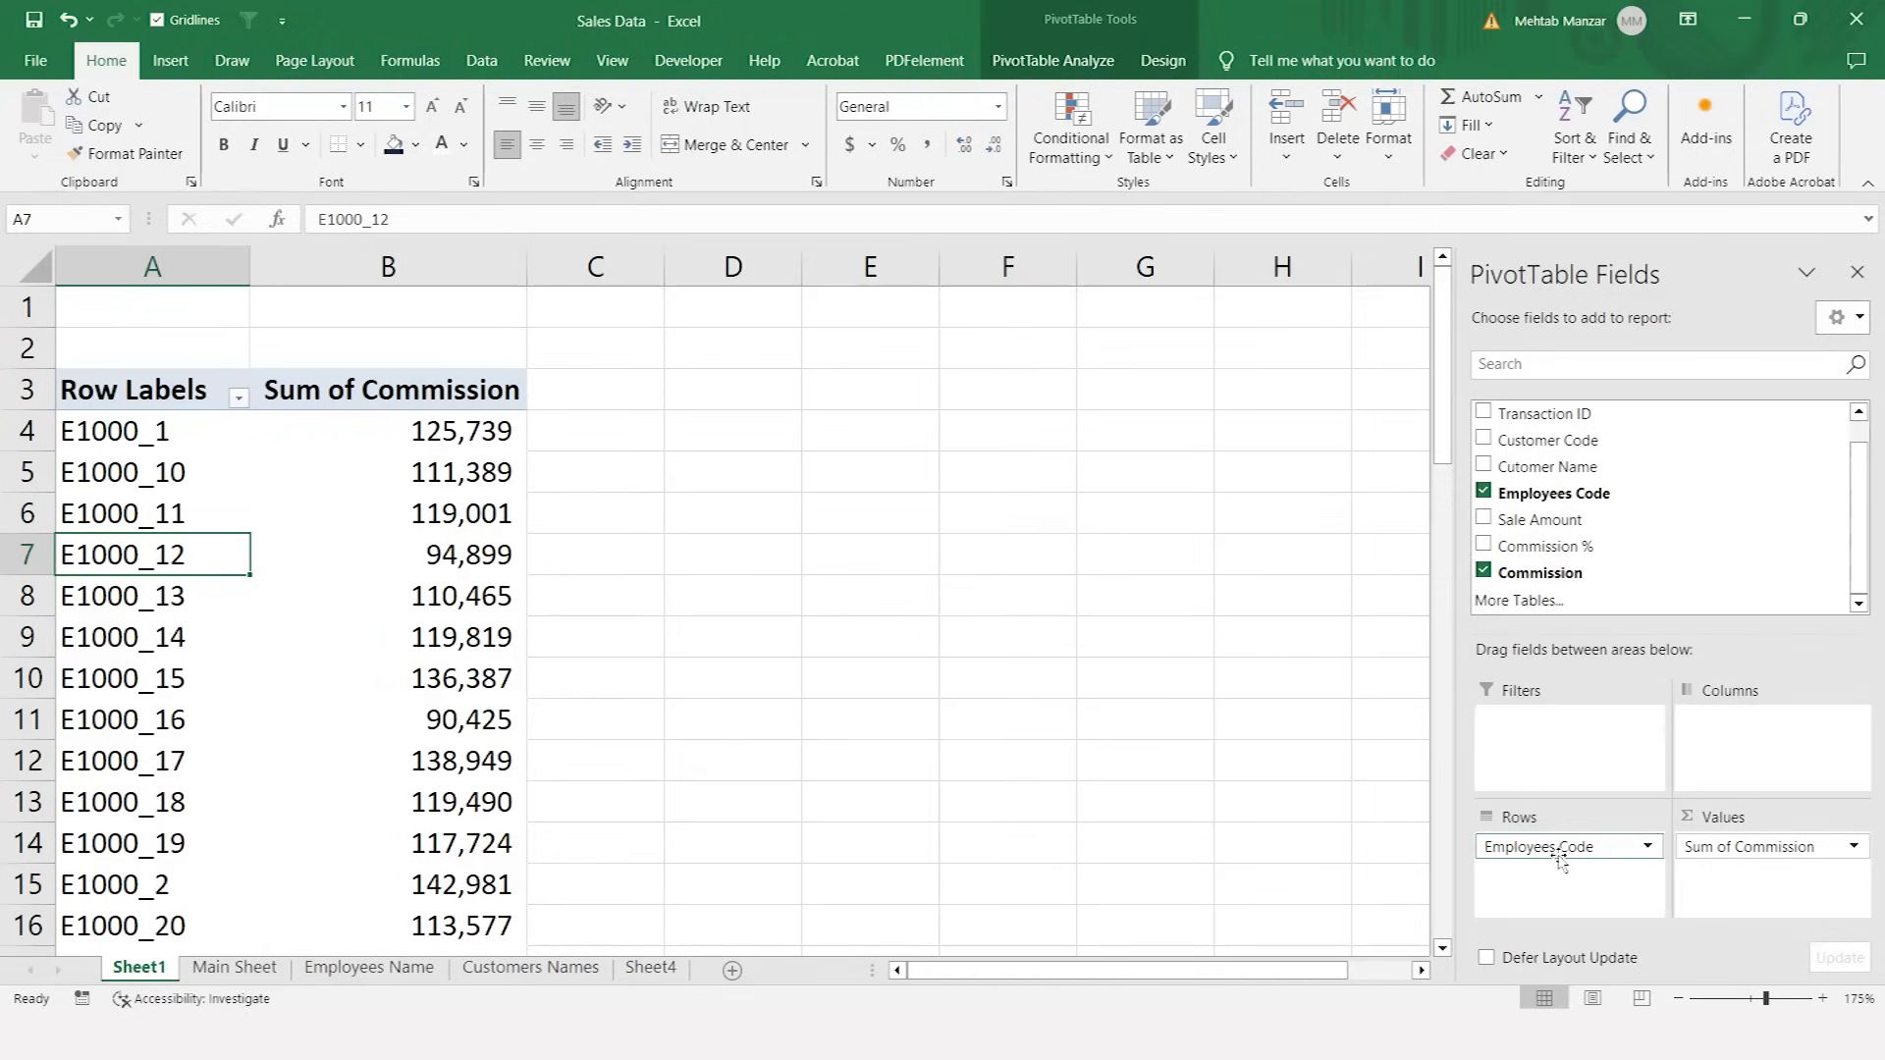
# - Replace the Sum of Commission field in the PivotTable's values with Commission %
pyautogui.click(1768, 850)
pyautogui.moveTo(1767, 850); pyautogui.dragTo(1373, 727)
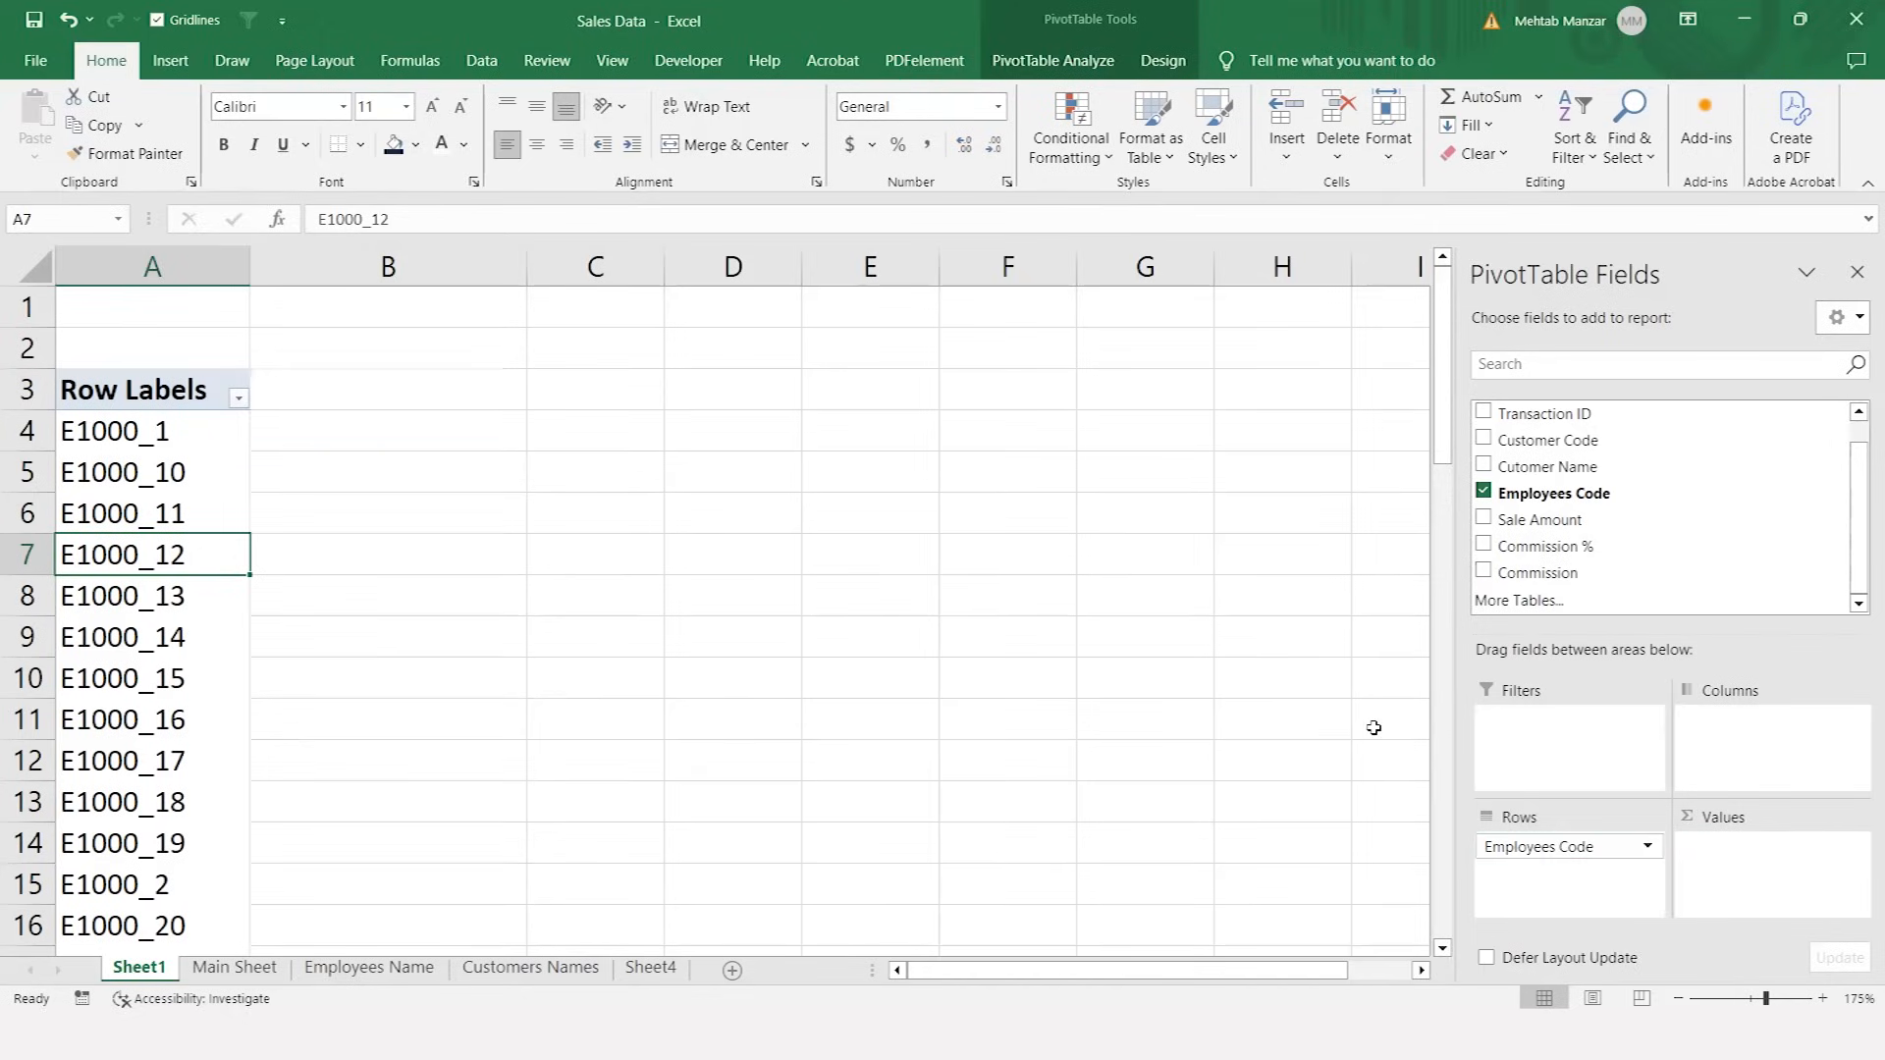
pyautogui.moveTo(1483, 550); pyautogui.dragTo(1767, 878)
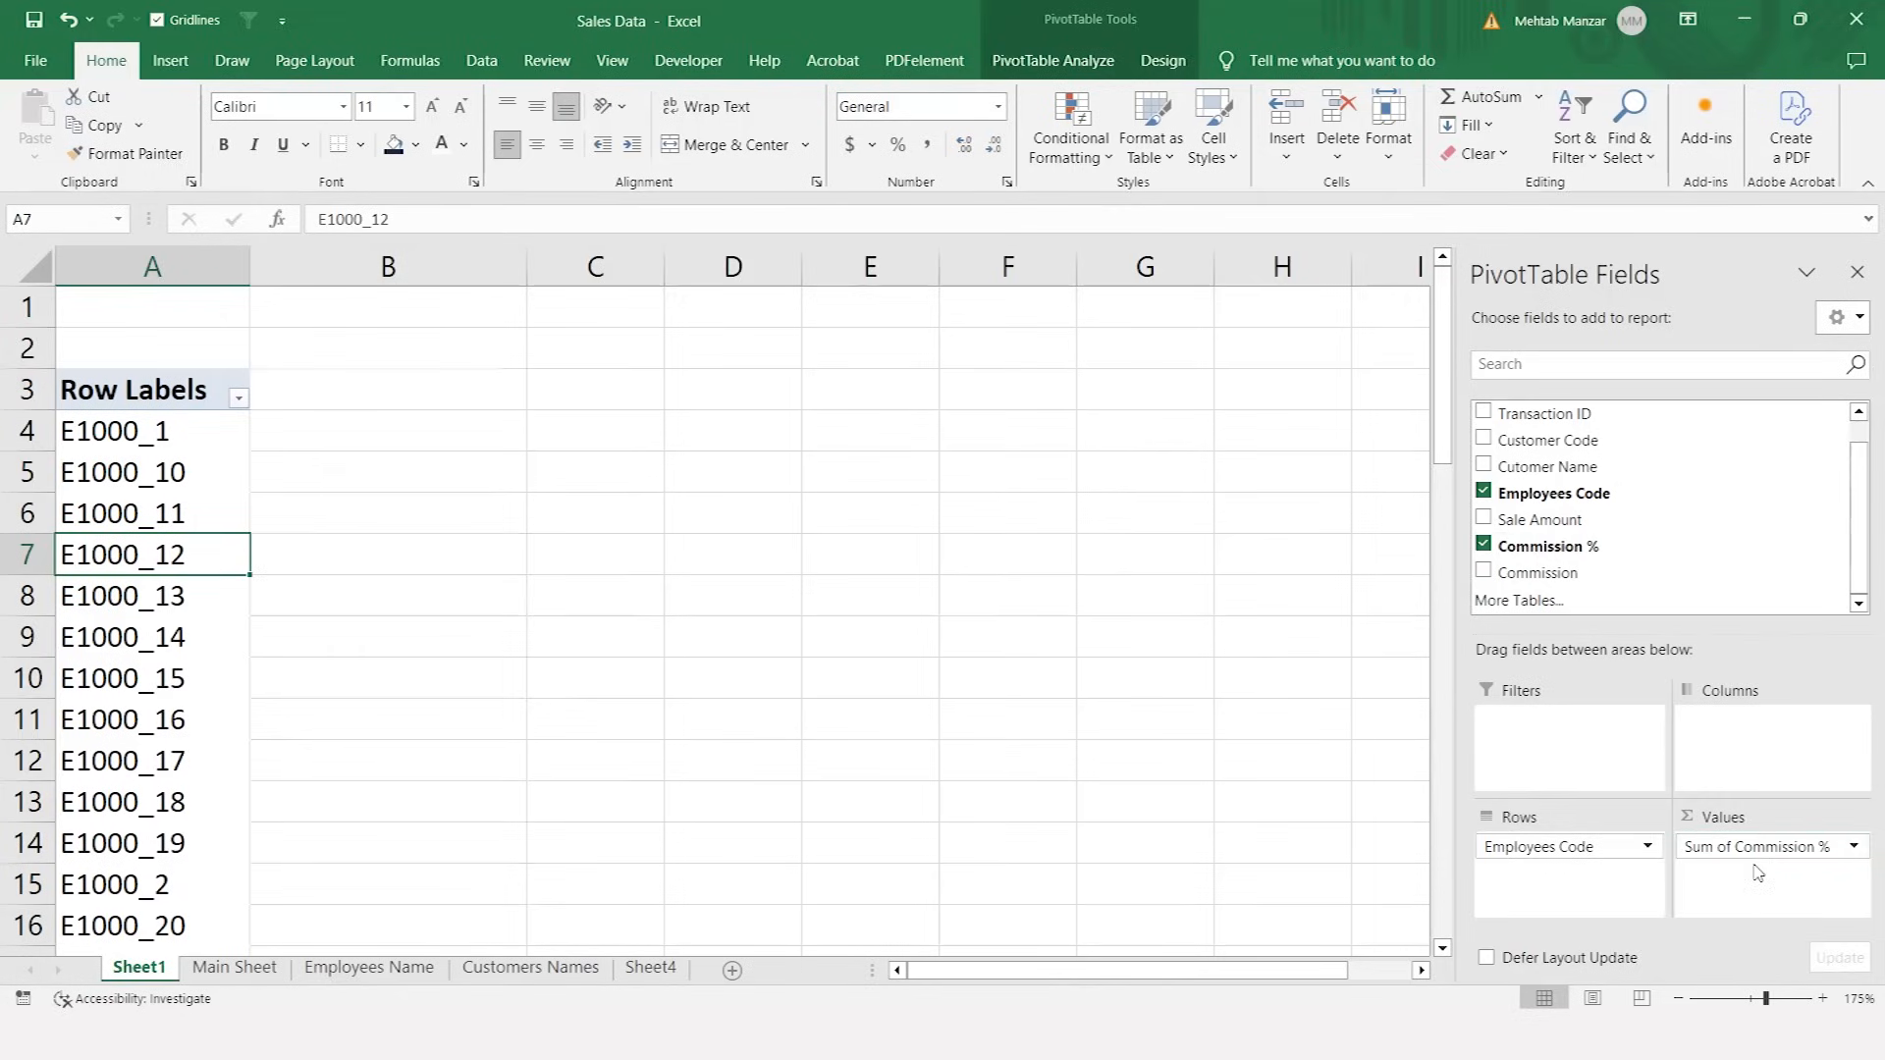